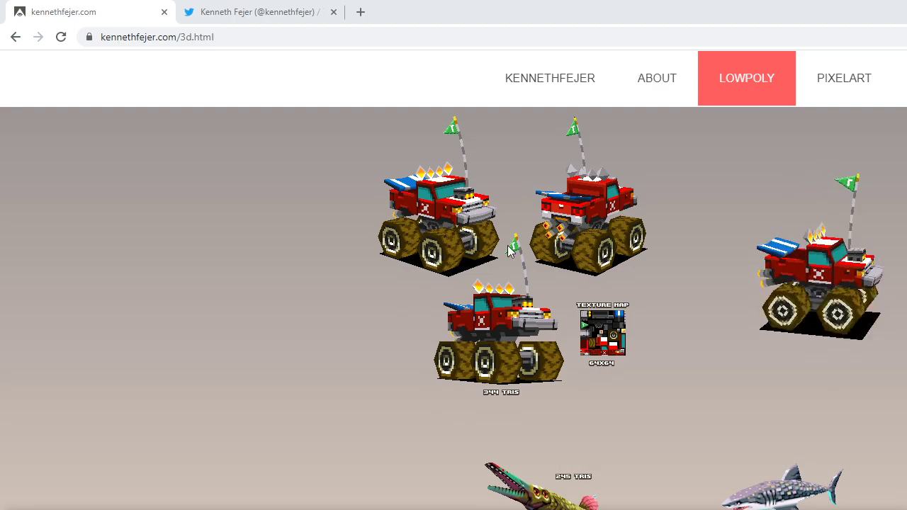
Examine the monster truck renders and texture map on the low-poly artwork page from several angles
scroll(507, 246, down, 10)
scroll(507, 246, down, 8)
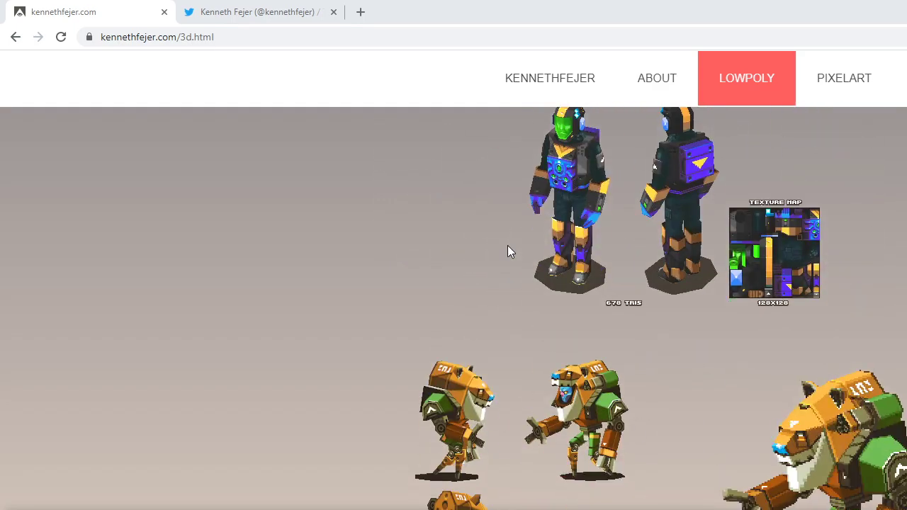
scroll(507, 245, up, 15)
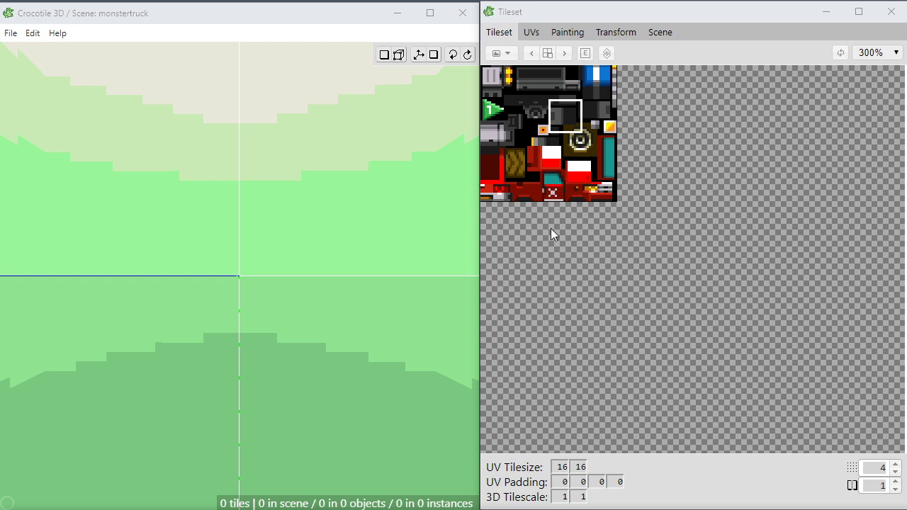
click(498, 126)
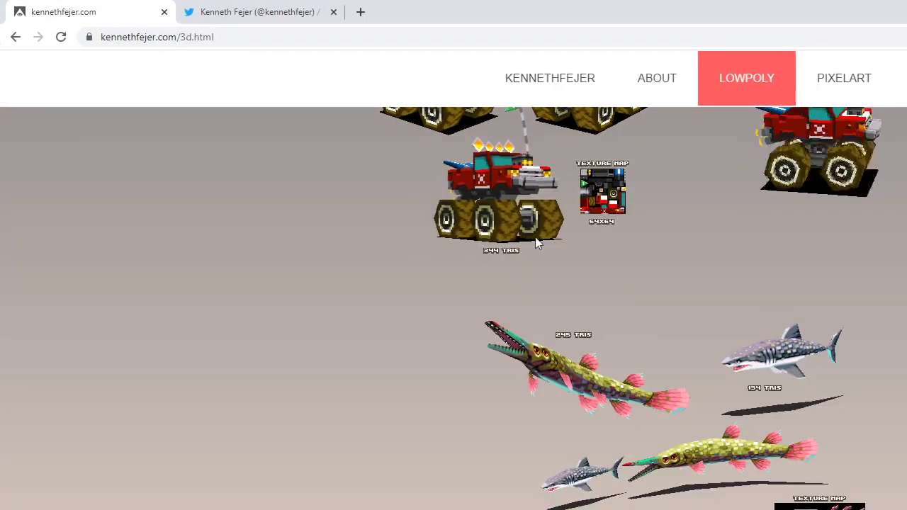
scroll(525, 244, up, 2)
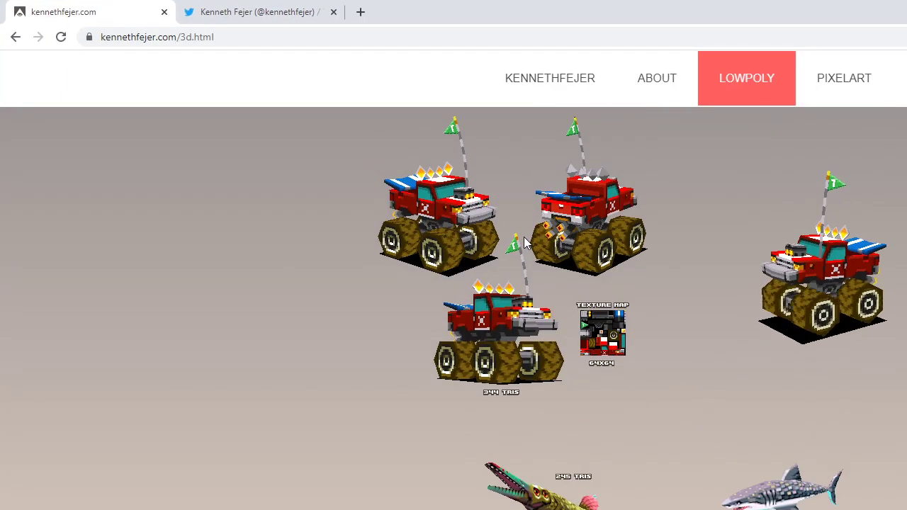
ctrl+scroll(524, 245, up, 3)
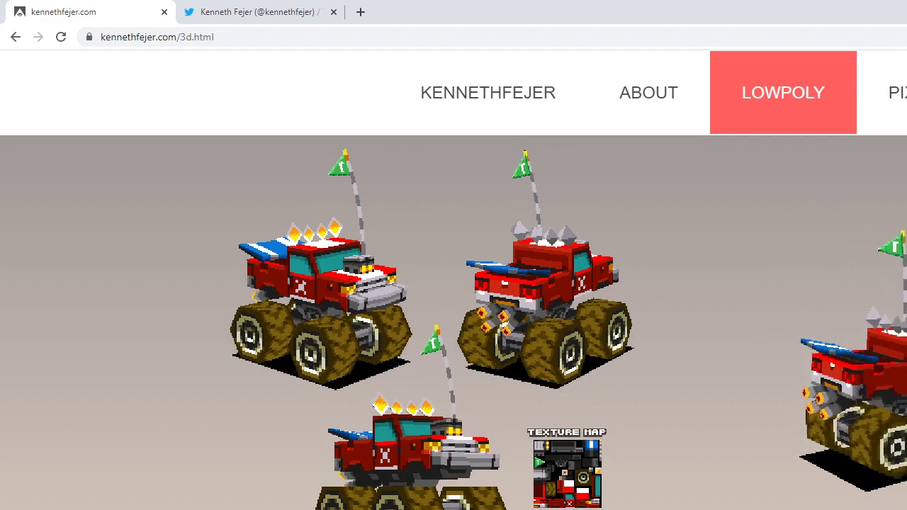
scroll(499, 381, down, 1)
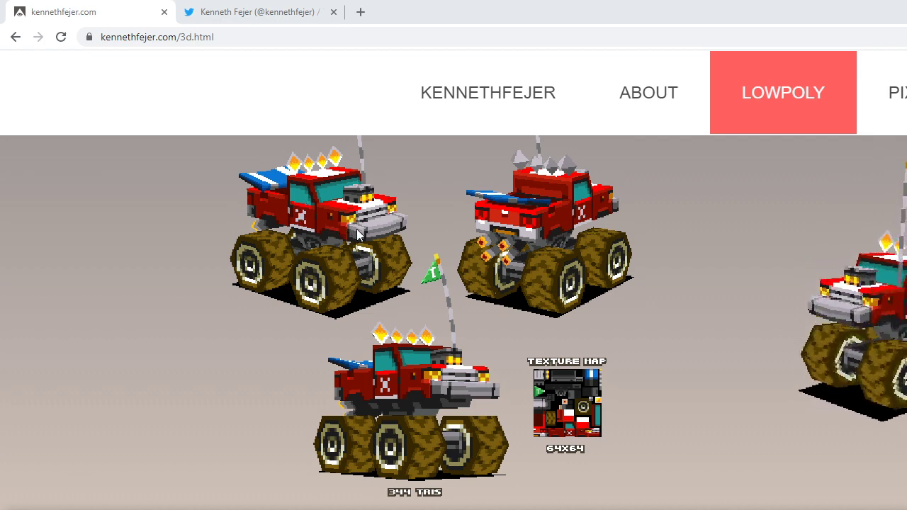
scroll(376, 233, up, 1)
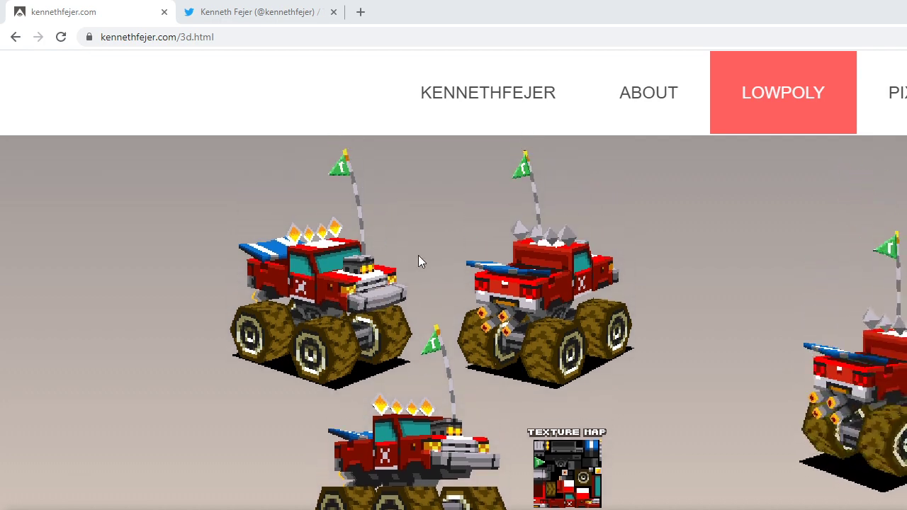
scroll(375, 277, down, 1)
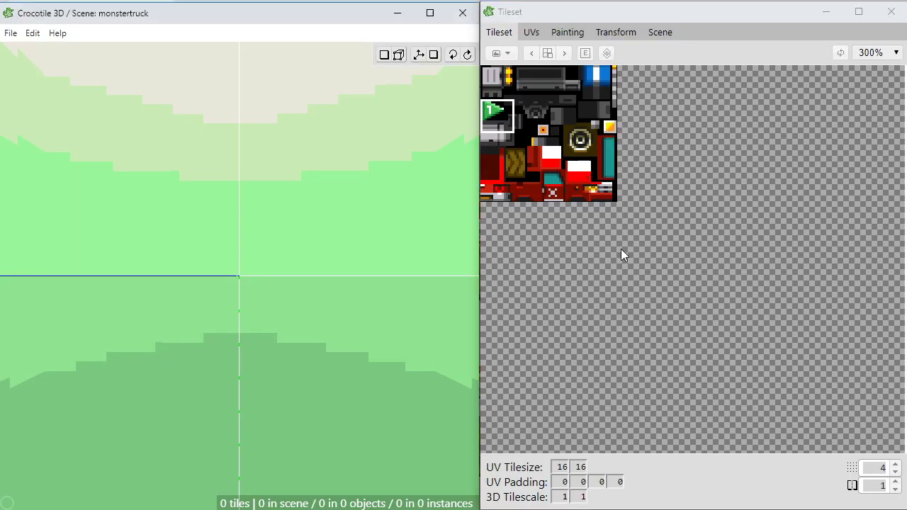
Try selecting different parts of the truck texture in the tileset with the 16 × 16 tile size
scroll(621, 249, up, 3)
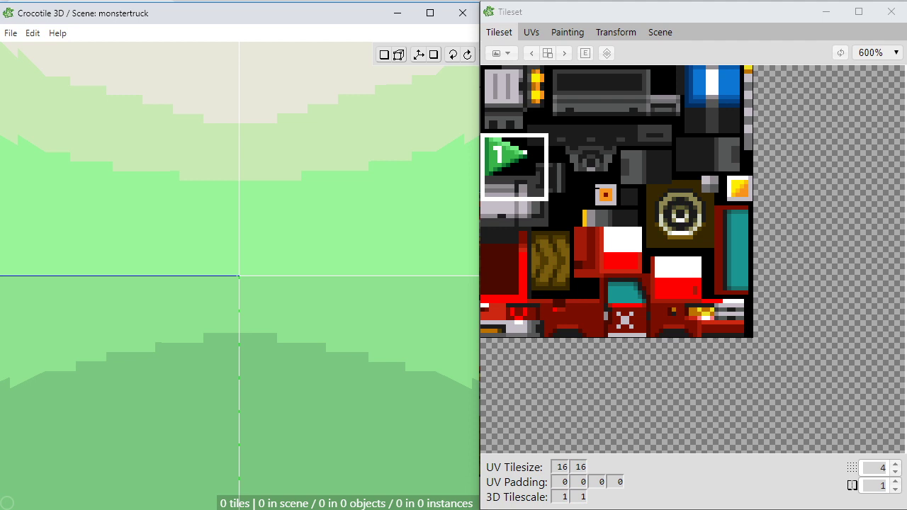
click(588, 216)
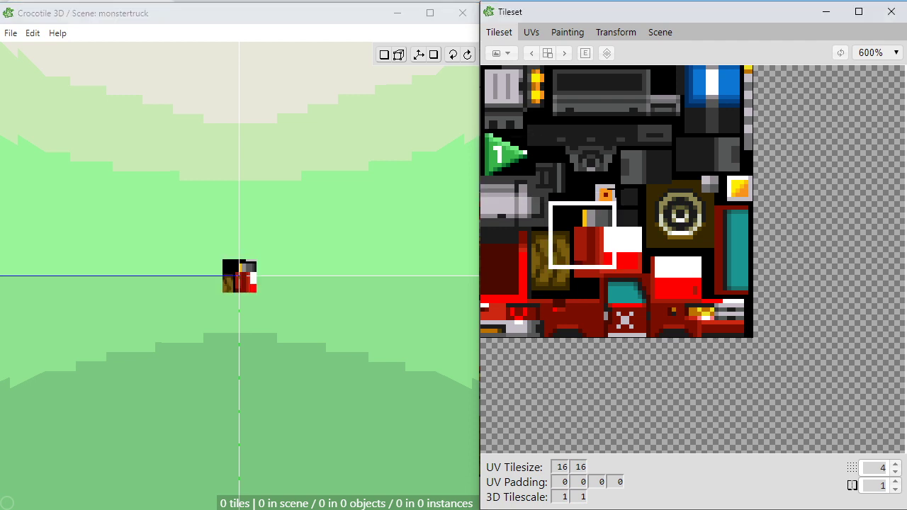
click(579, 167)
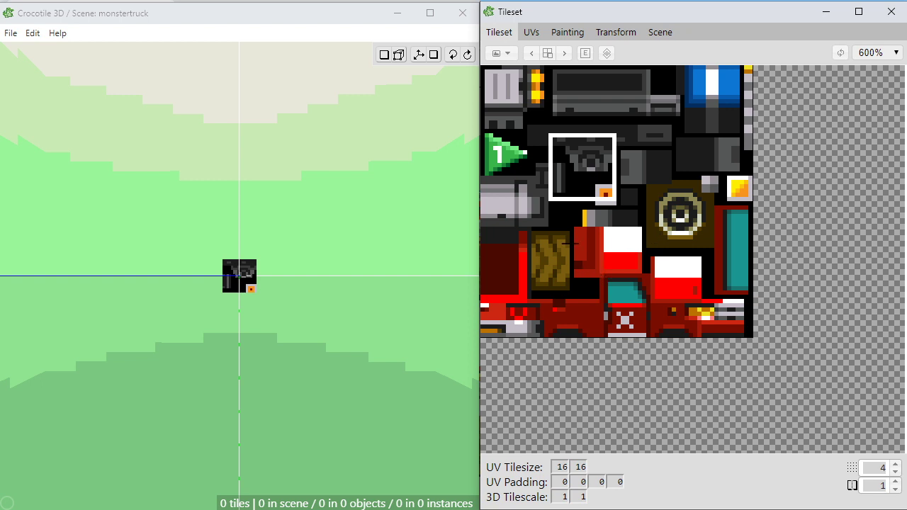
click(713, 151)
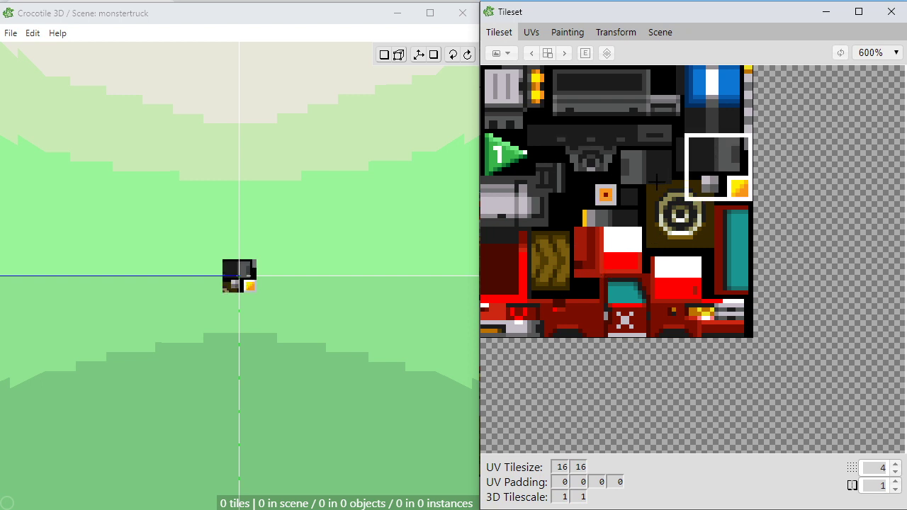
click(637, 161)
click(699, 153)
click(599, 190)
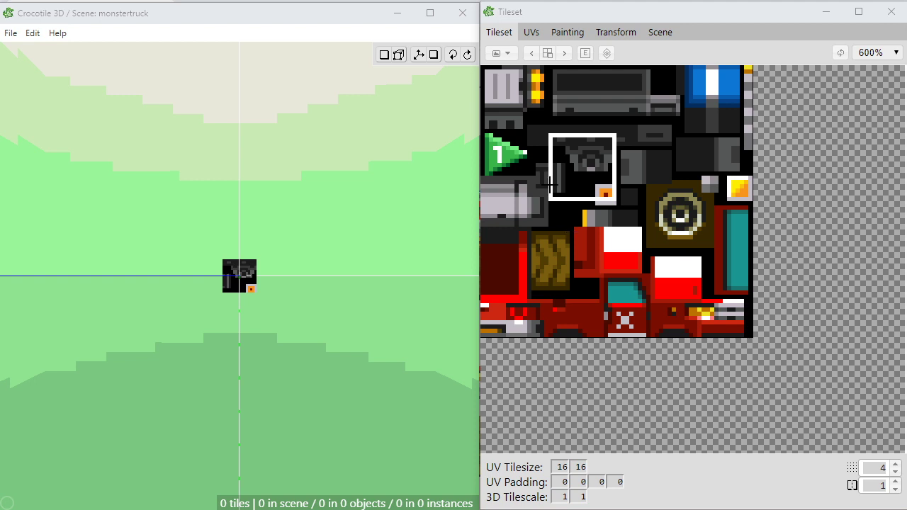
Set the UV tile size to 1 × 1 so texture regions can be selected pixel by pixel
double_click(562, 467)
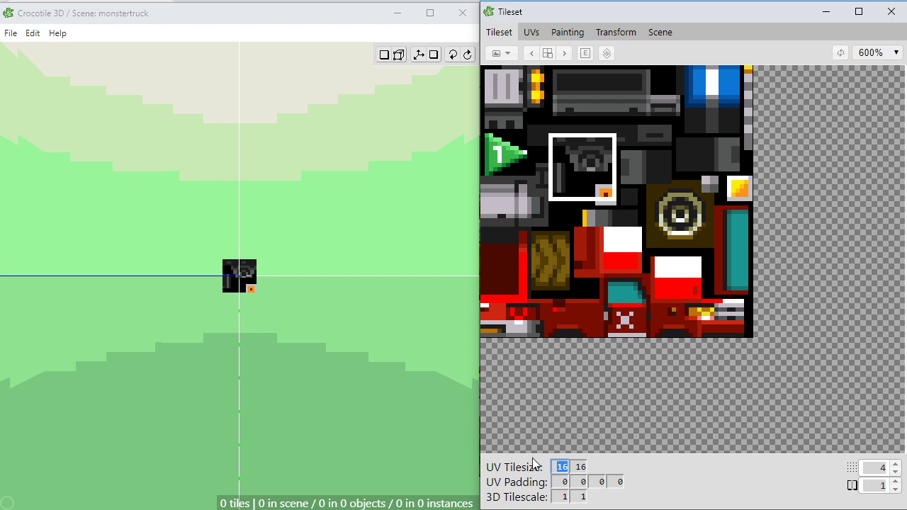
text(1)
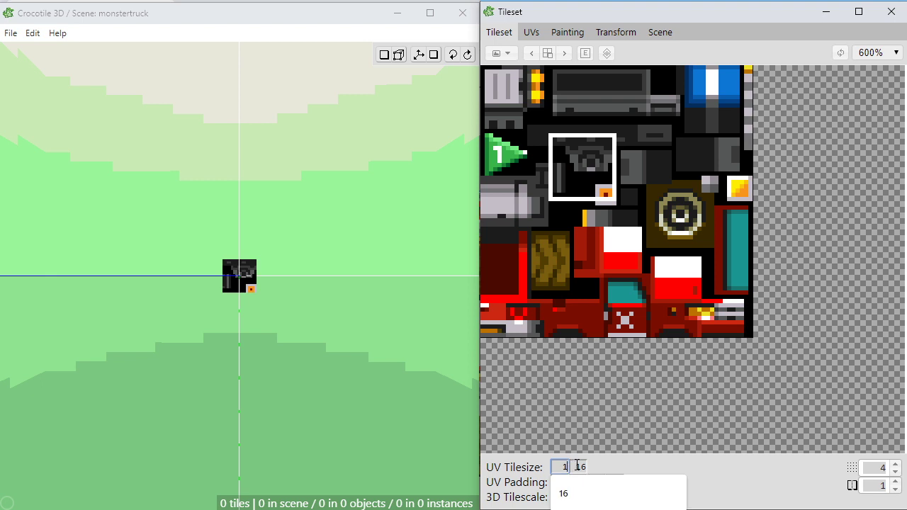
double_click(579, 465)
text(1)
key(Return)
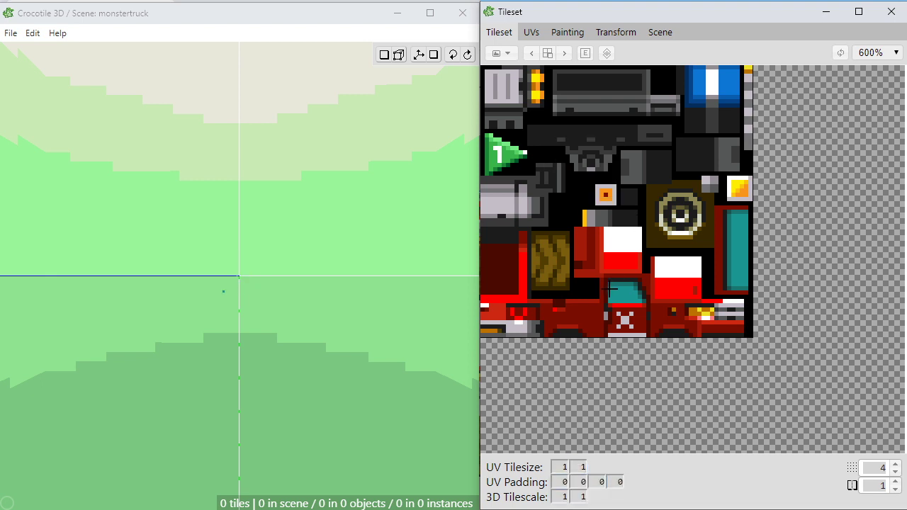
Try freely sized selections around the cab window and door areas of the truck texture
mouse_move(599, 282)
mouse_down()
mouse_move(639, 327)
mouse_move(683, 323)
mouse_move(678, 283)
mouse_up()
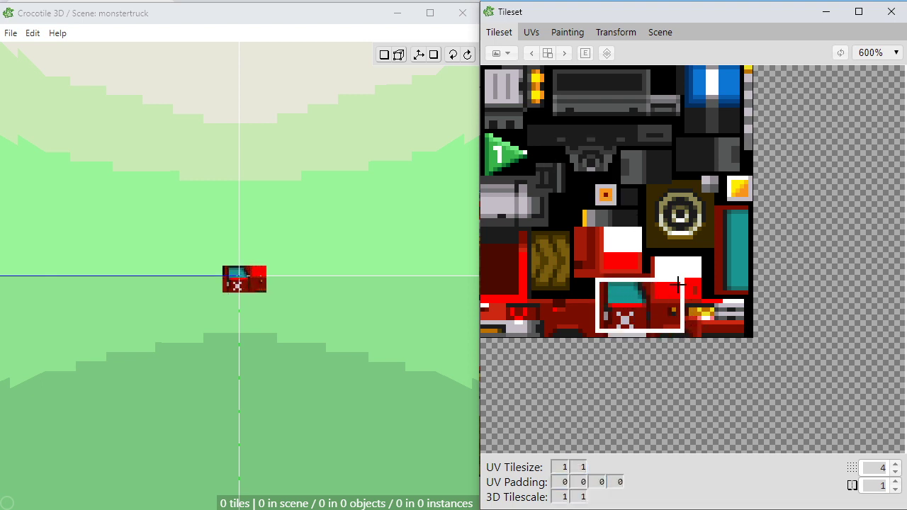
click(644, 258)
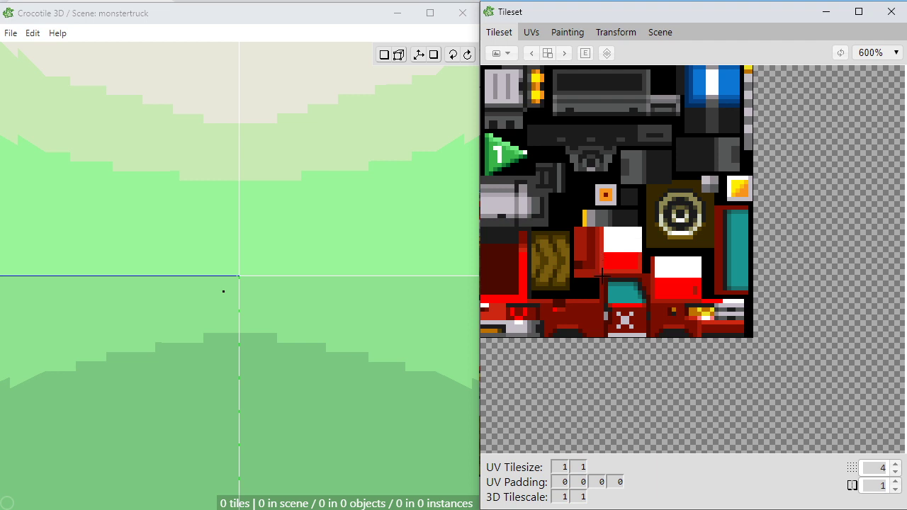
mouse_move(599, 274)
mouse_down()
mouse_move(623, 303)
mouse_move(652, 306)
mouse_up()
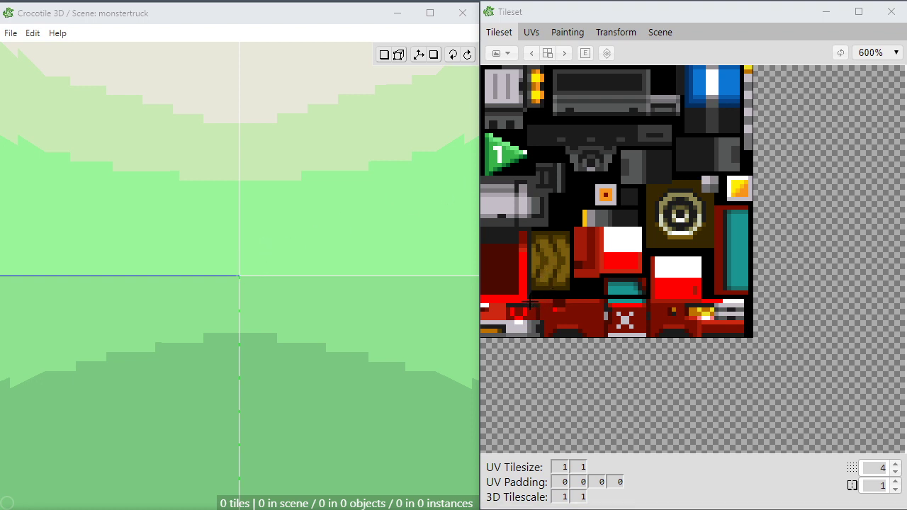
Select the truck's lower side strip in the tileset and place it as a tile starting at the scene origin
mouse_move(530, 301)
mouse_down()
mouse_move(582, 335)
mouse_move(684, 341)
mouse_move(696, 333)
mouse_move(699, 340)
mouse_move(704, 335)
mouse_move(678, 339)
mouse_move(699, 341)
mouse_up()
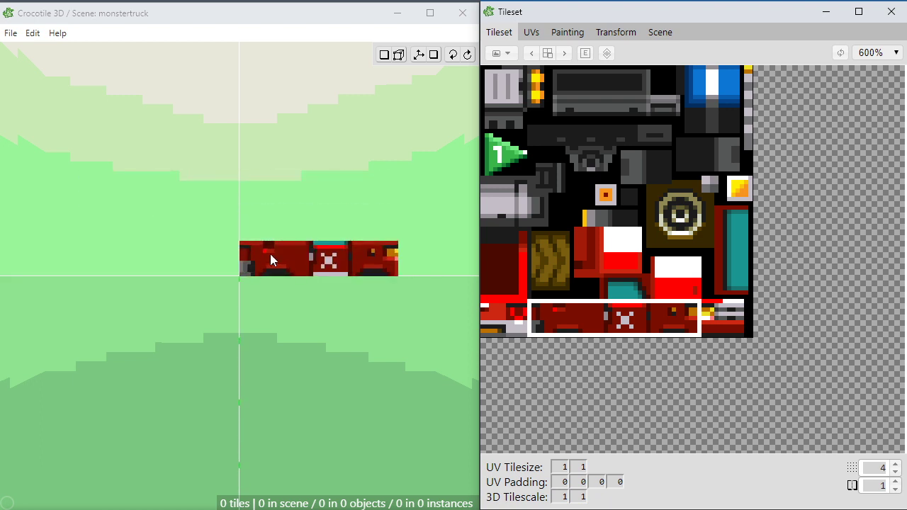
click(283, 248)
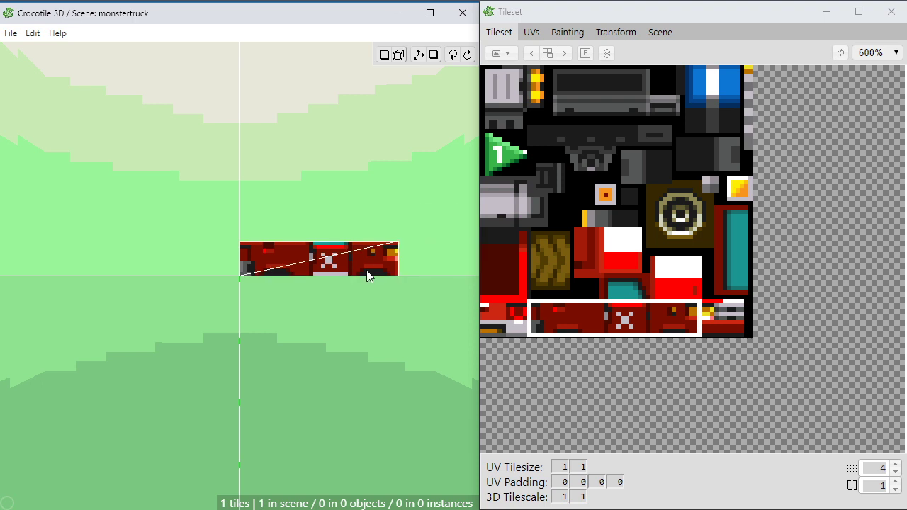
key(space)
right_drag(365, 262, 305, 265)
scroll(365, 262, up, 5)
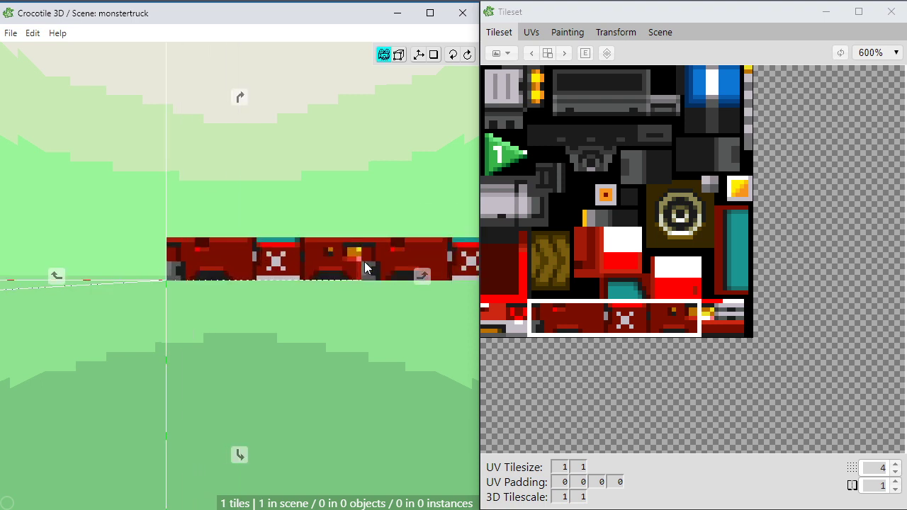
right_drag(364, 263, 346, 287)
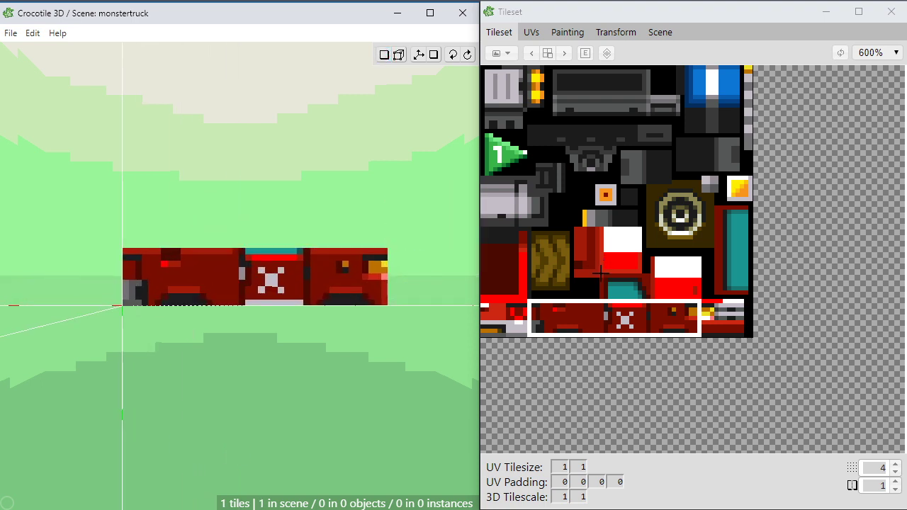
Select the cab window texture, set the grid snap to 1, and place the window tile directly above the door
drag(600, 274, 647, 298)
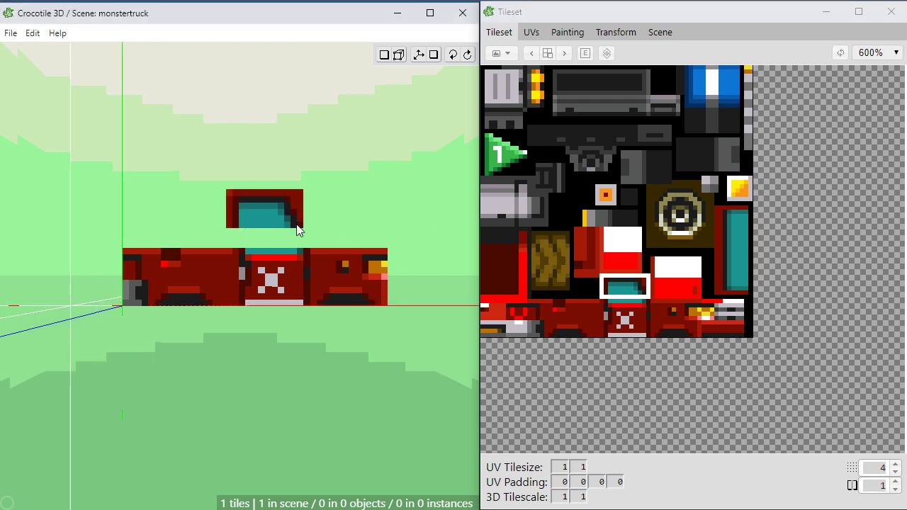
click(892, 474)
click(892, 474)
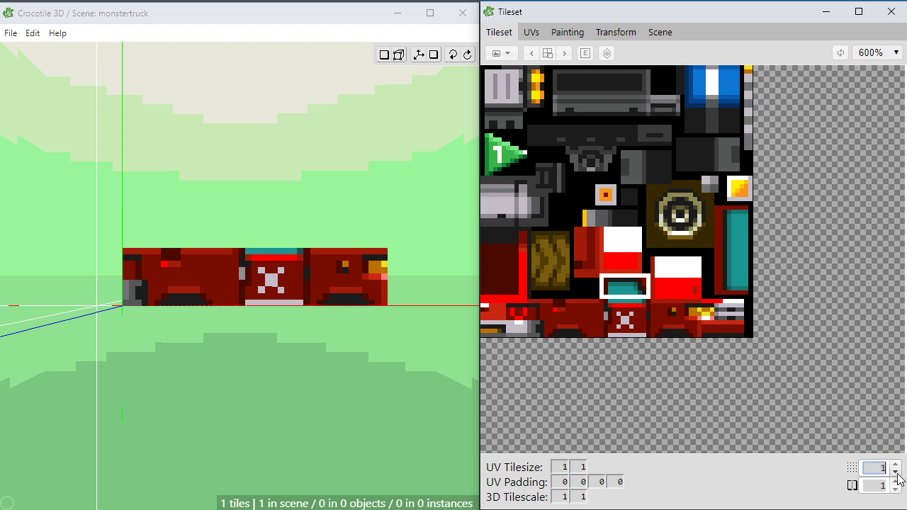
click(892, 473)
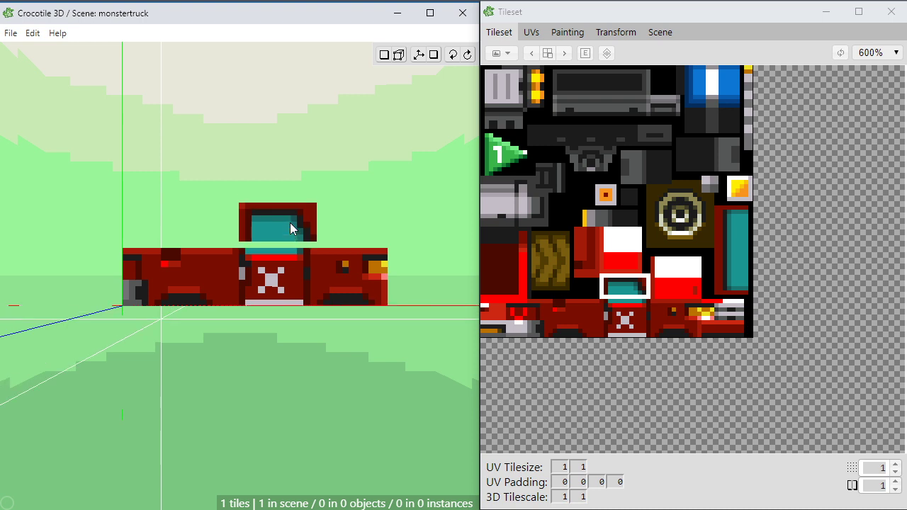
click(291, 225)
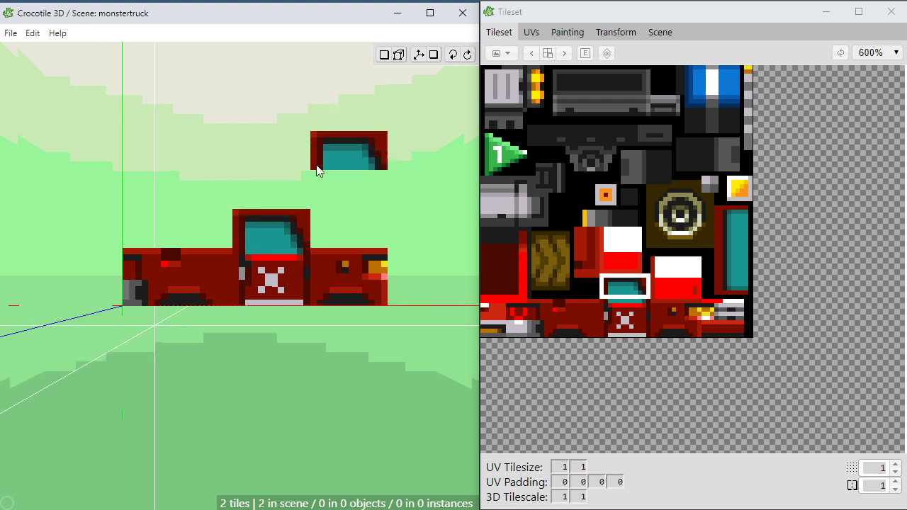
Cut the lower side panel vertically in line with the rear and front edges of the cab window tile
key(Tab)
click(263, 244)
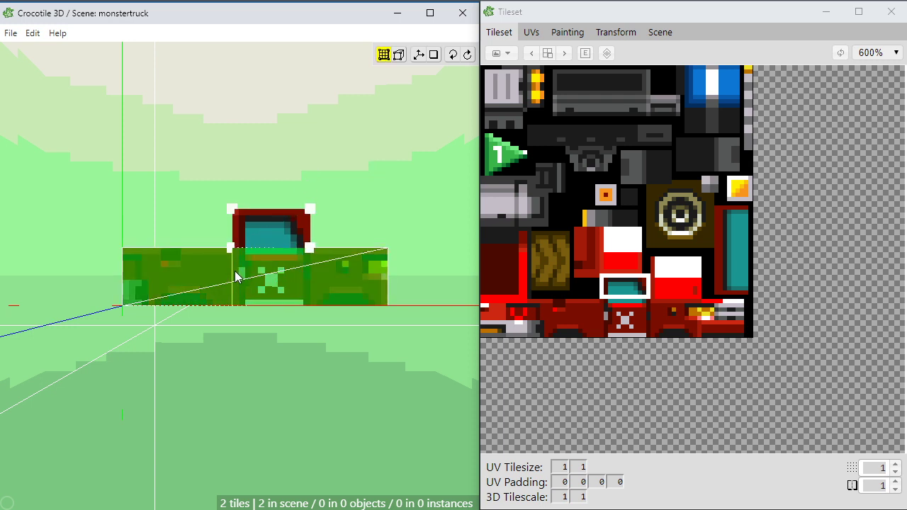
click(234, 270)
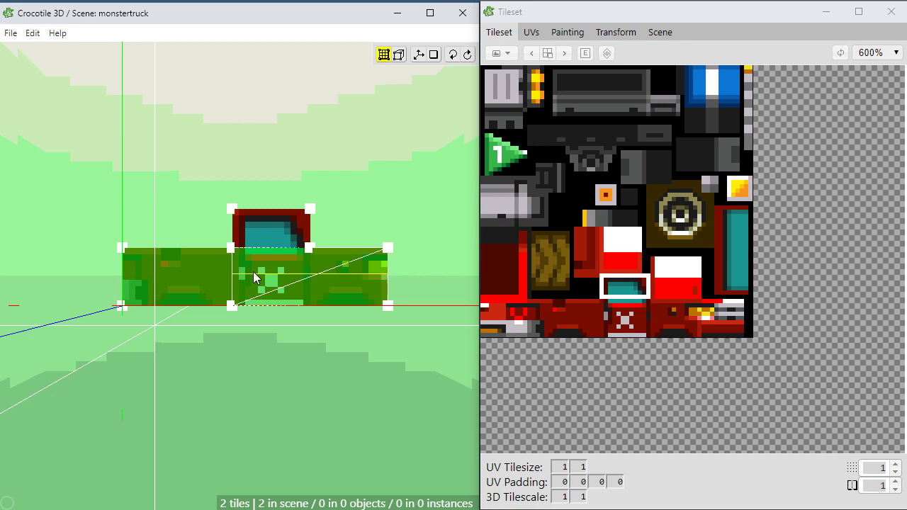
click(310, 278)
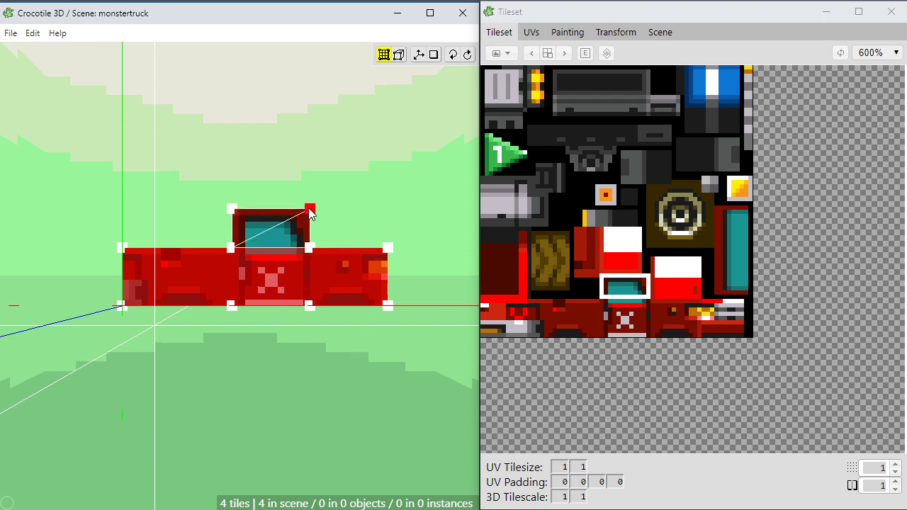
Select the white-and-red roof texture and snap the 3D cursor to the cab window tile's upper rear corner
click(637, 230)
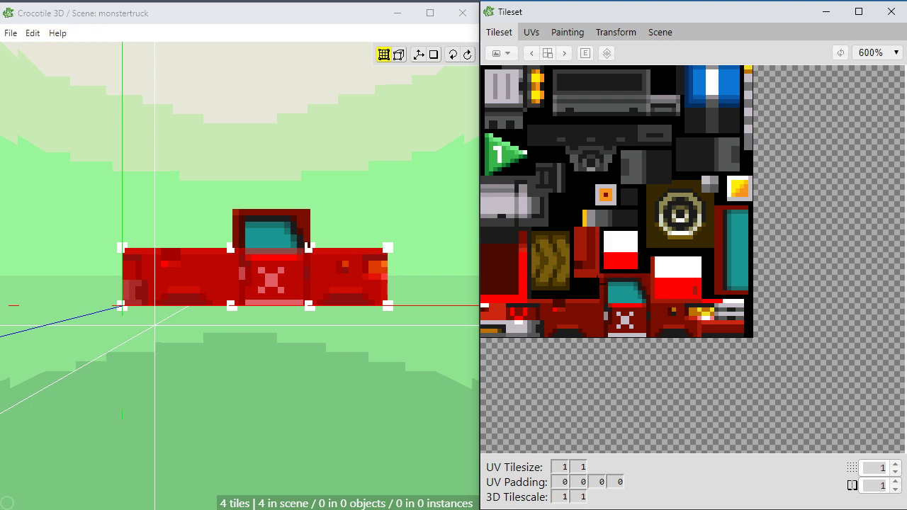
key(space)
mouse_move(326, 180)
mouse_down()
mouse_move(322, 237)
mouse_move(329, 192)
mouse_up()
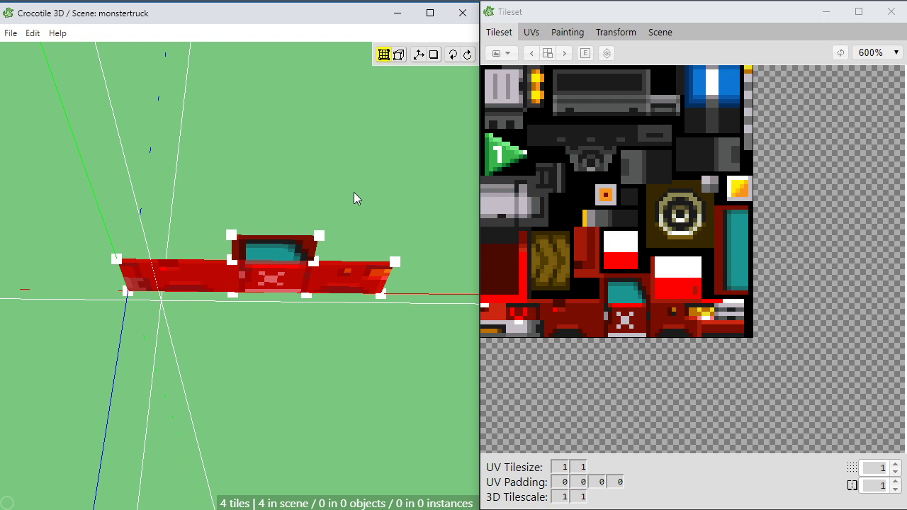
key(Tab)
key(Tab)
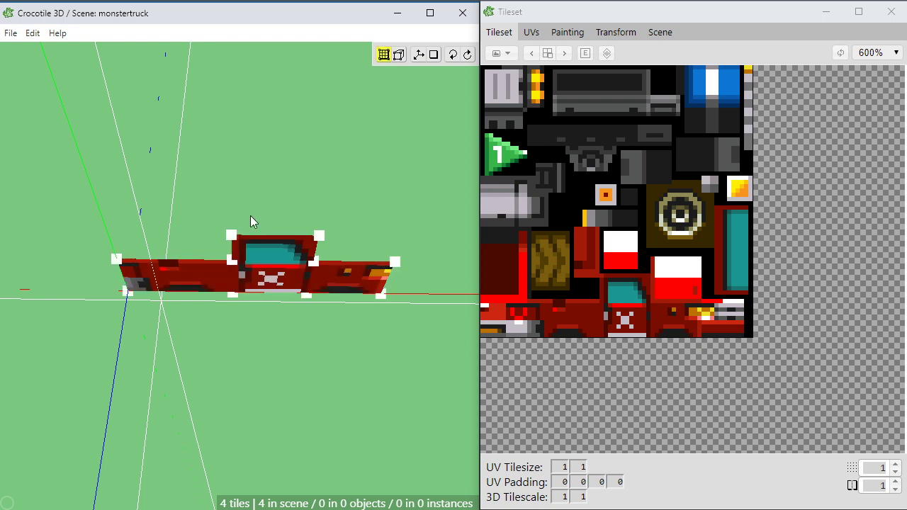
click(230, 235)
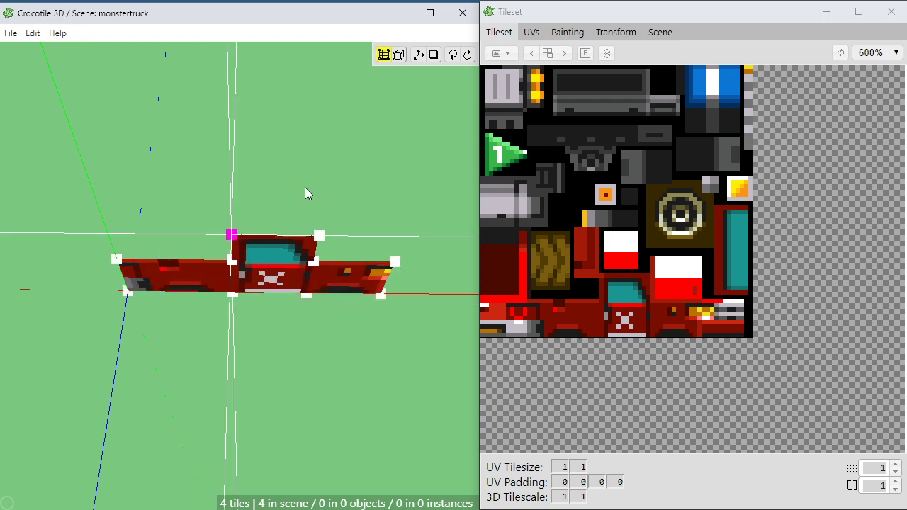
key(Tab)
right_drag(286, 205, 299, 204)
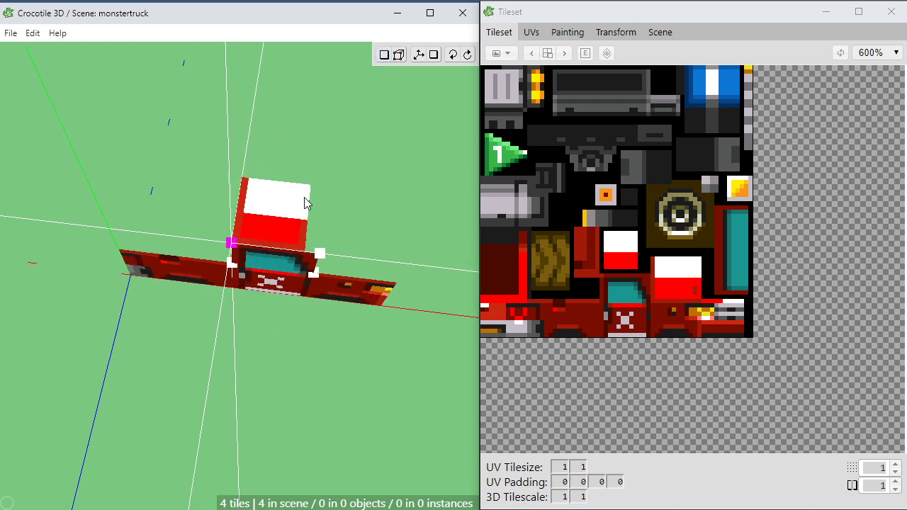
right_drag(298, 218, 286, 219)
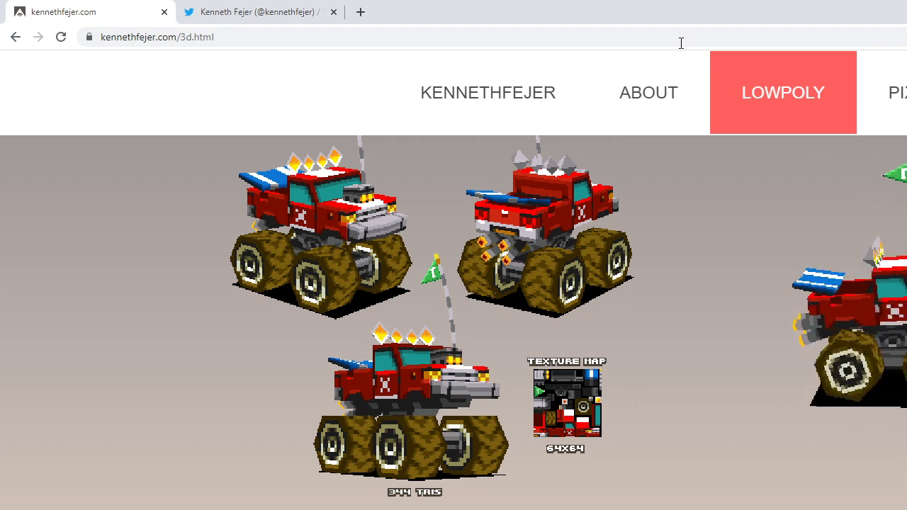
Switch to the browser and view the truck artist's Twitter profile and the low-poly reference page
click(280, 7)
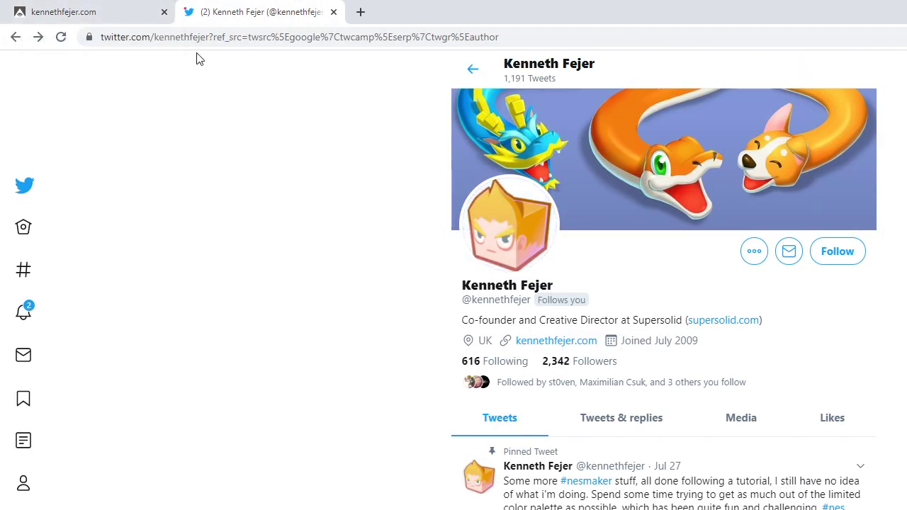
click(135, 8)
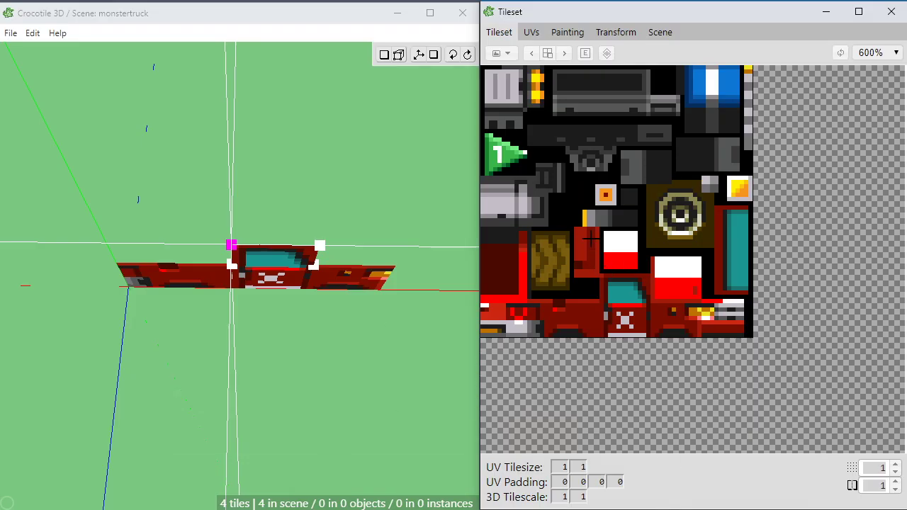
Reselect the white-and-red roof texture and place it as a horizontal tile along the cab window's upper edge
drag(595, 230, 572, 274)
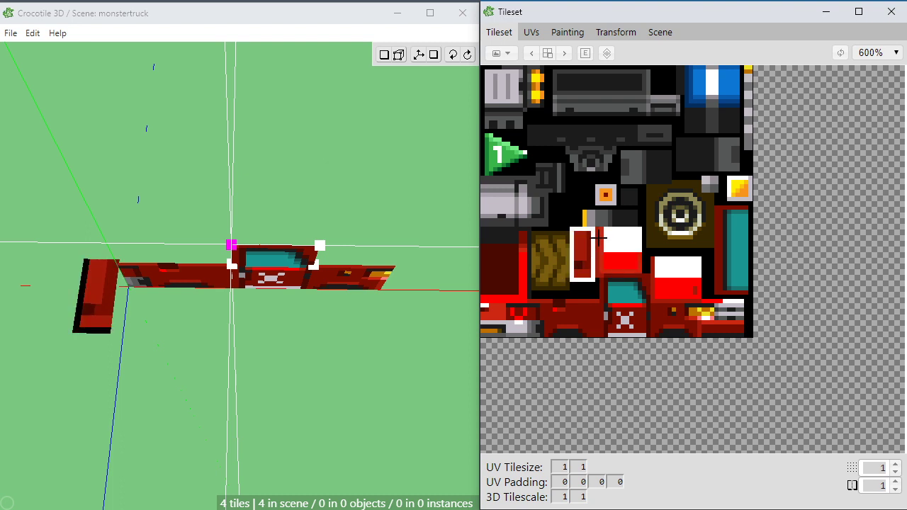
click(599, 243)
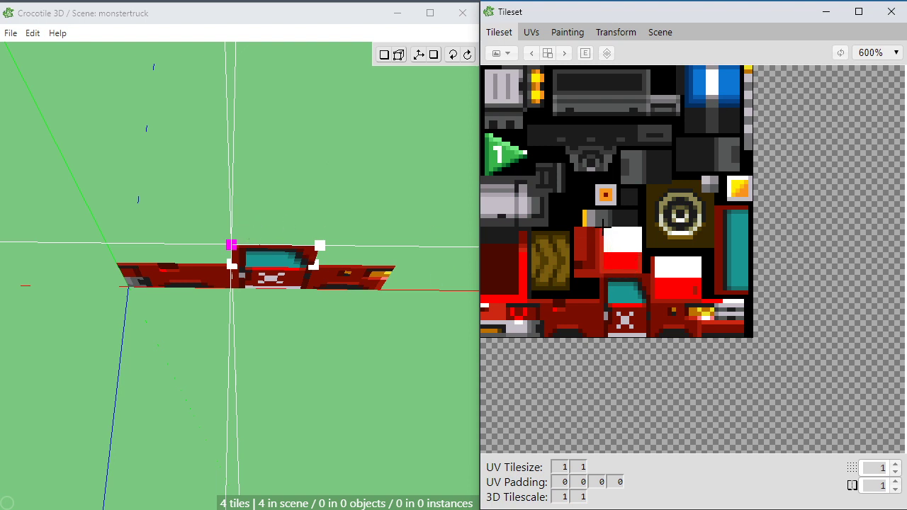
drag(608, 247, 636, 272)
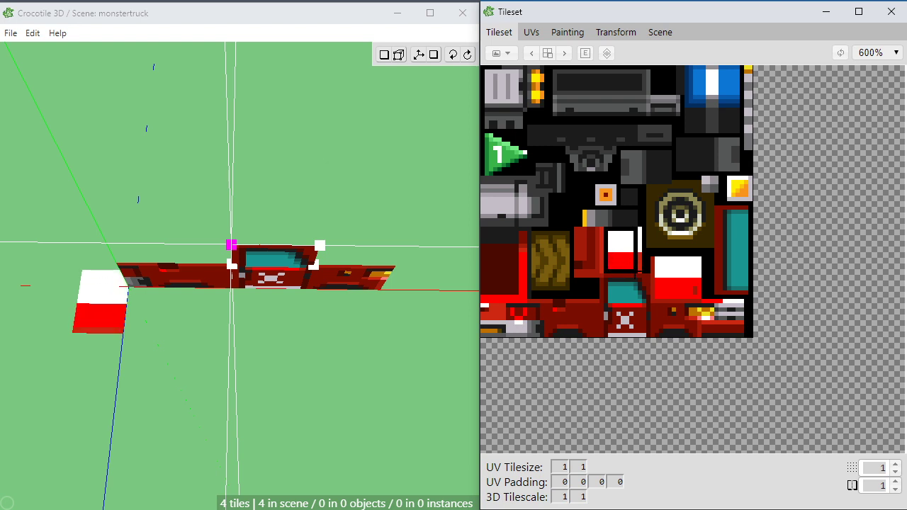
mouse_move(636, 273)
mouse_down()
mouse_move(615, 273)
mouse_move(639, 272)
mouse_up()
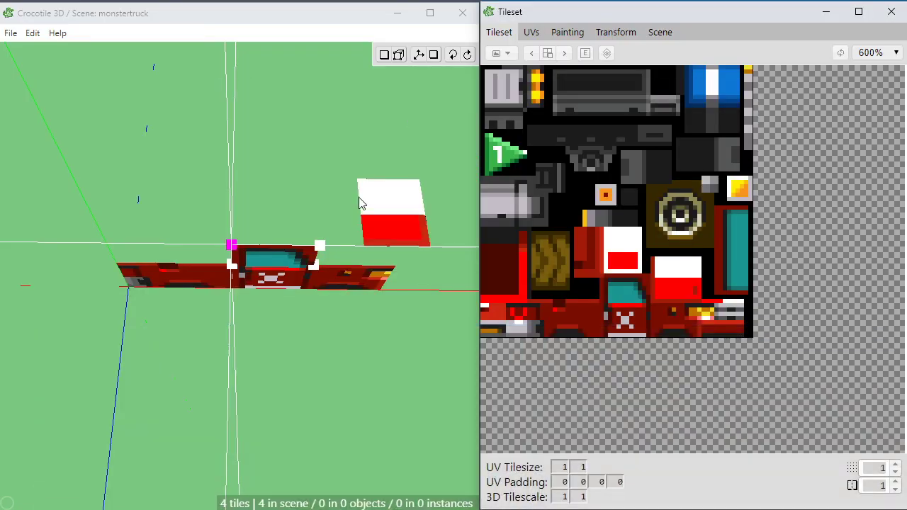
click(269, 210)
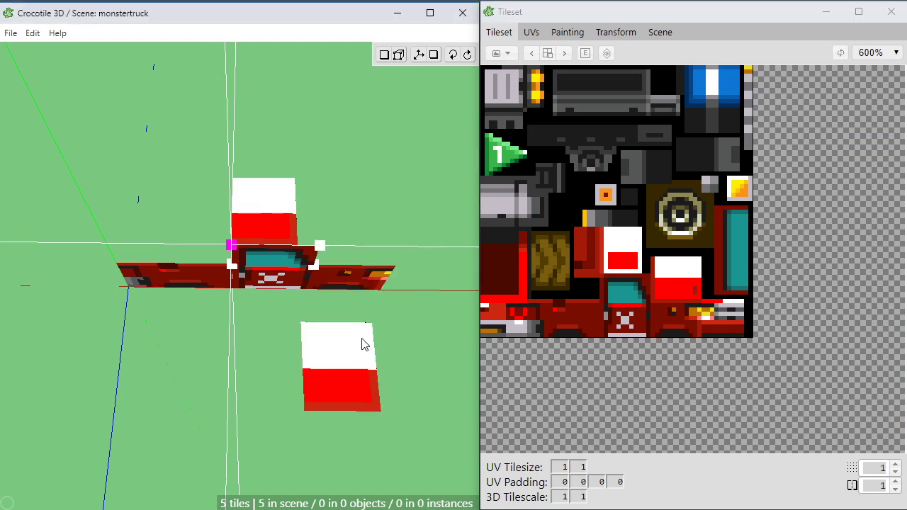
key(space)
drag(362, 340, 344, 352)
key(space)
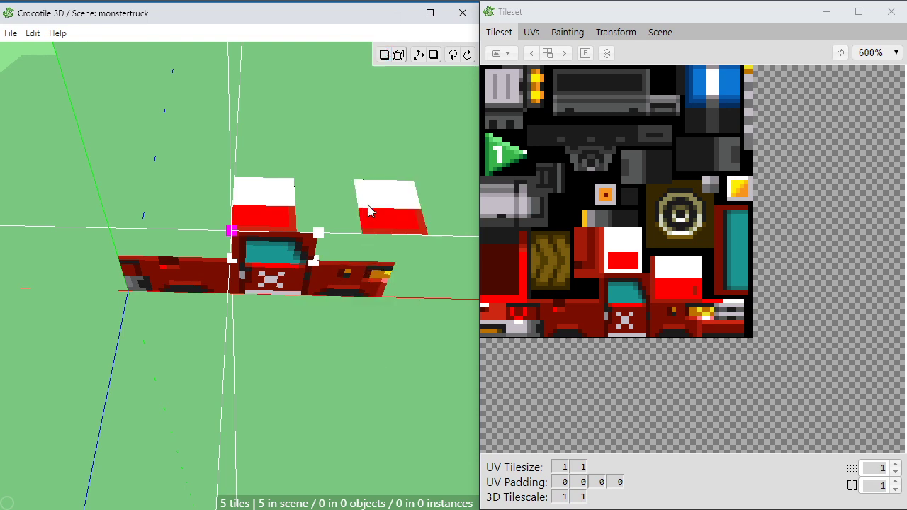
Select the dark red cab rear panel, beside the roof texture in the tileset, including its lighter red border
key(v)
key(space)
drag(234, 255, 262, 177)
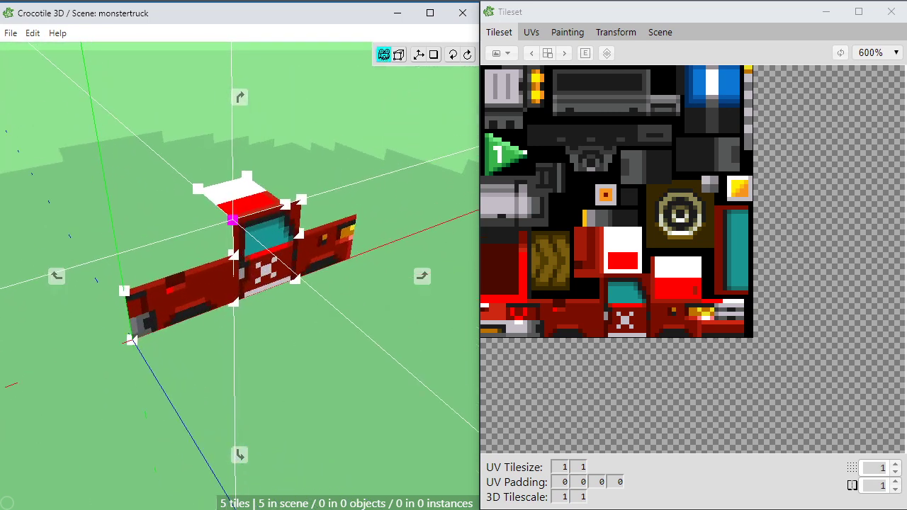
key(space)
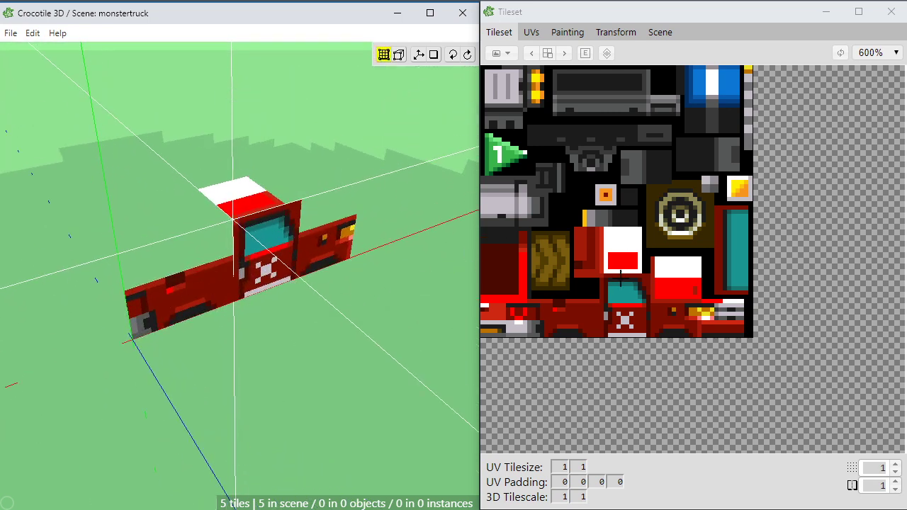
click(587, 239)
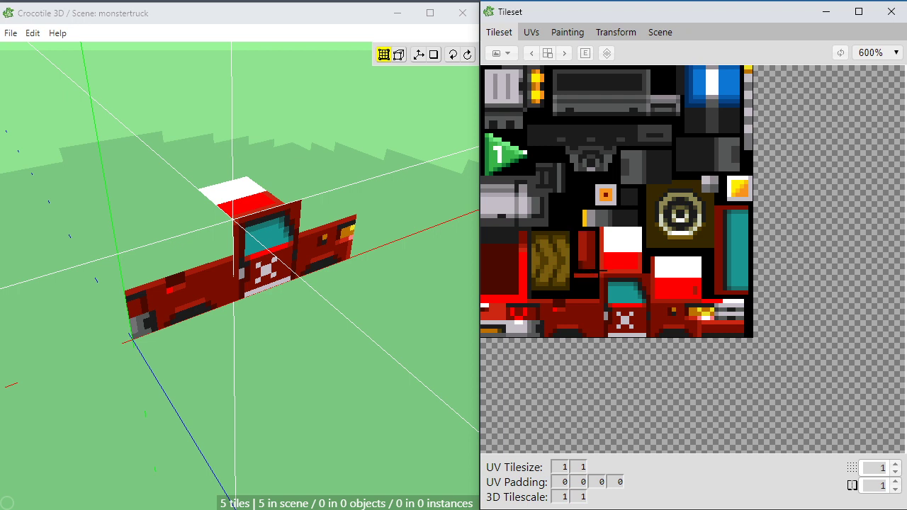
drag(576, 229, 598, 271)
click(623, 304)
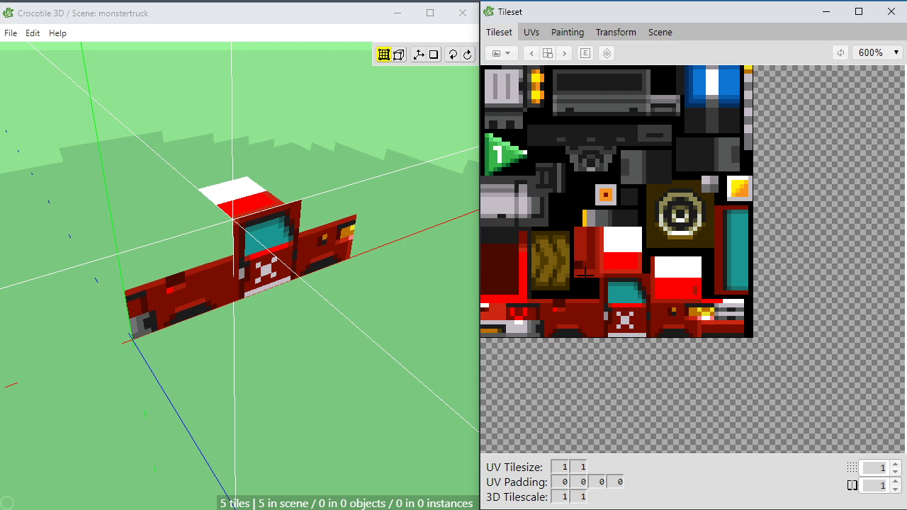
scroll(580, 271, up, 2)
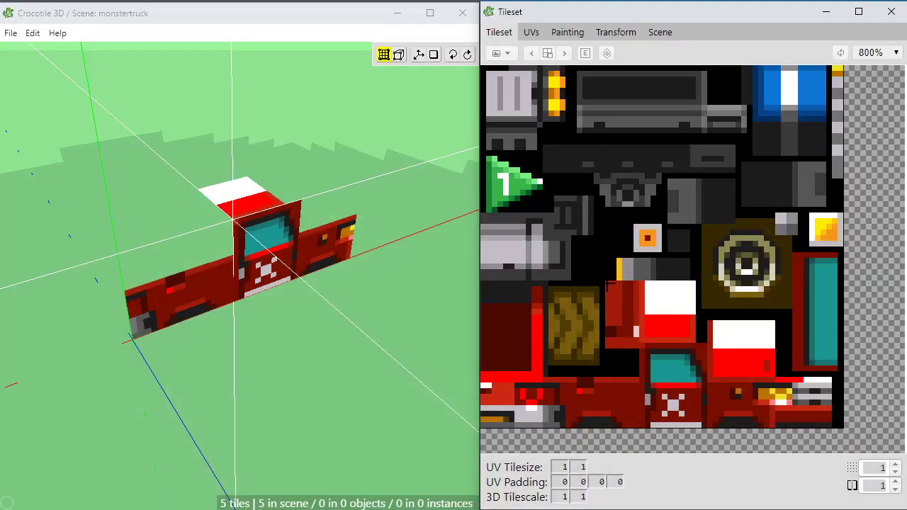
drag(632, 301, 638, 338)
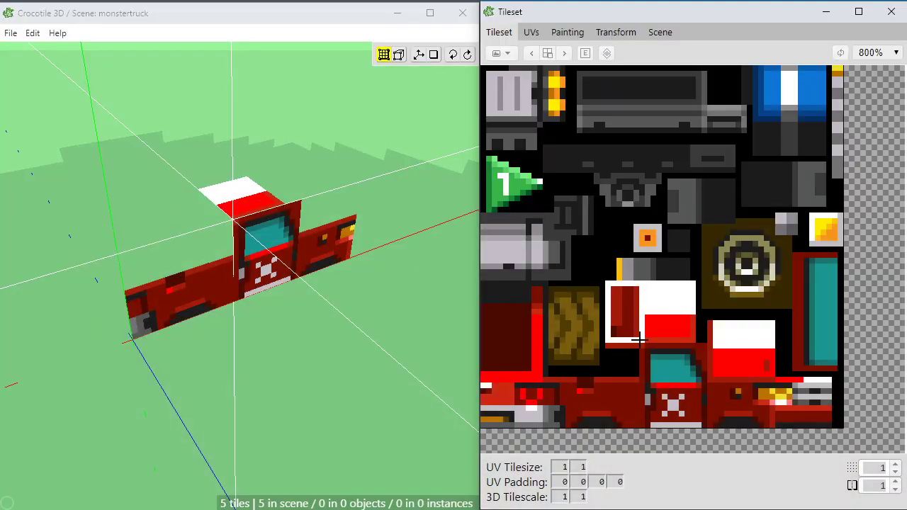
Place the rear panel tile upright under the roof's rear edge to close the back of the cab
key(v)
middle_drag(240, 347, 305, 345)
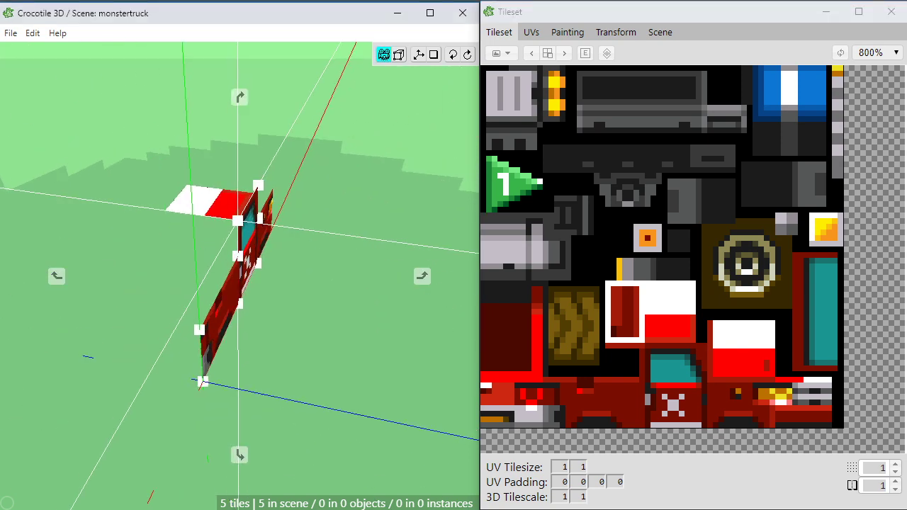
key(Tab)
scroll(217, 237, up, 3)
click(183, 245)
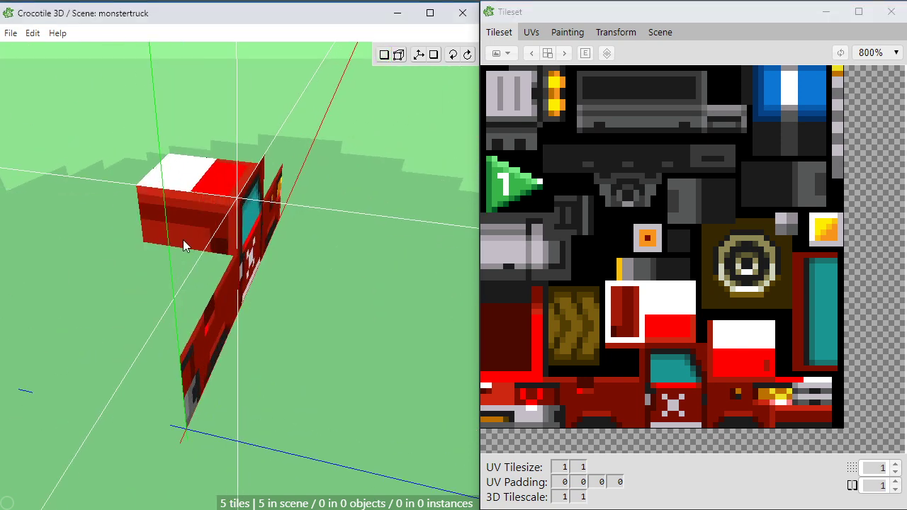
click(192, 238)
middle_drag(257, 326, 166, 294)
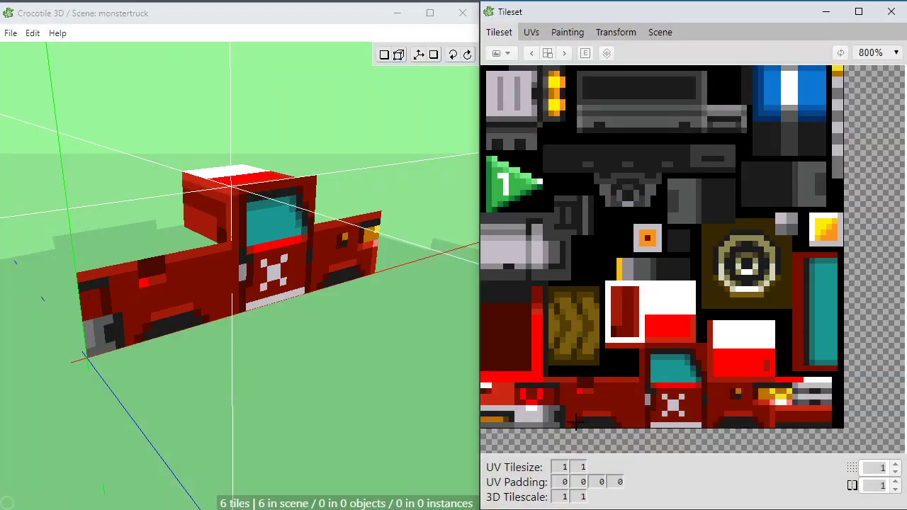
Select the tall teal windshield texture together with its dark red frame in the tileset
key(space)
drag(357, 347, 244, 349)
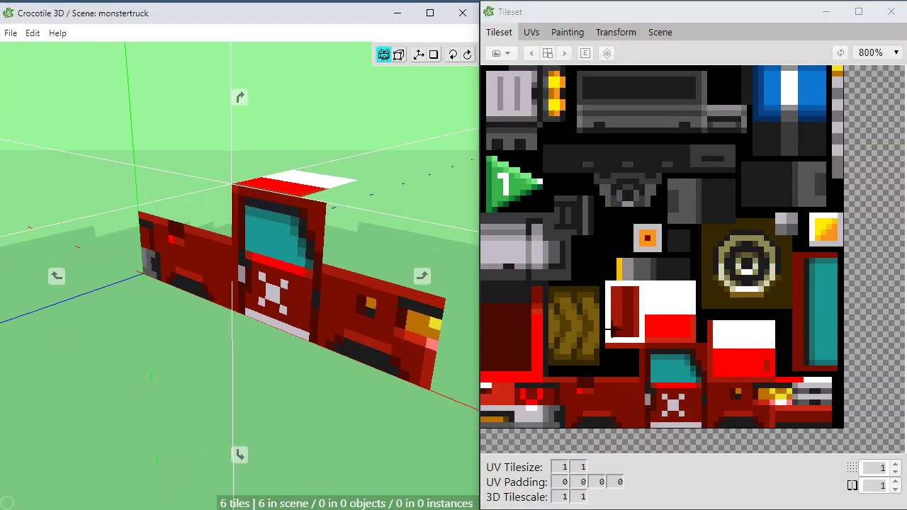
key(space)
click(795, 255)
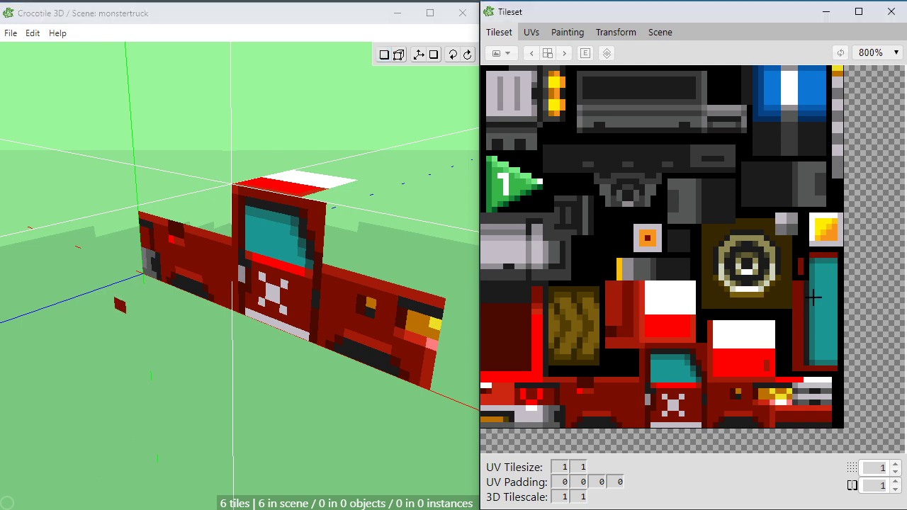
drag(813, 298, 836, 368)
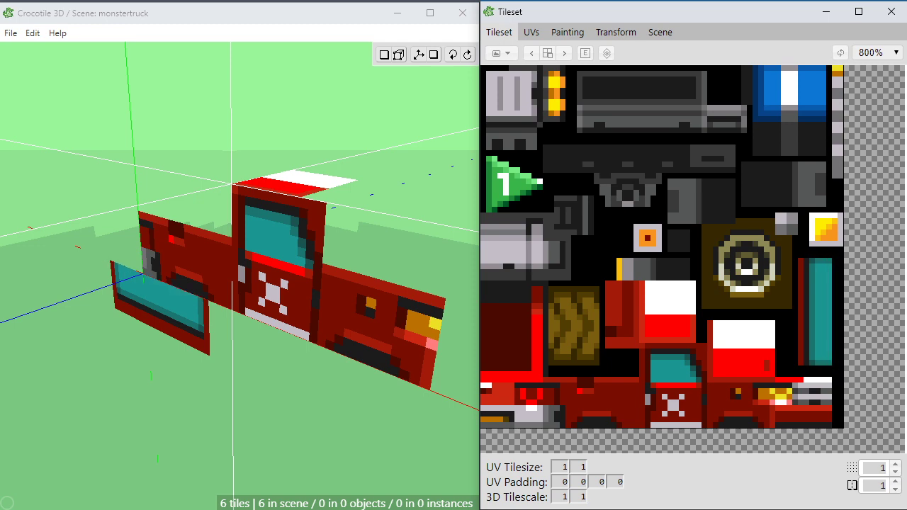
Snap the 3D cursor to the roof's front corner on the window side and flip the windshield tile
key(space)
drag(288, 282, 245, 284)
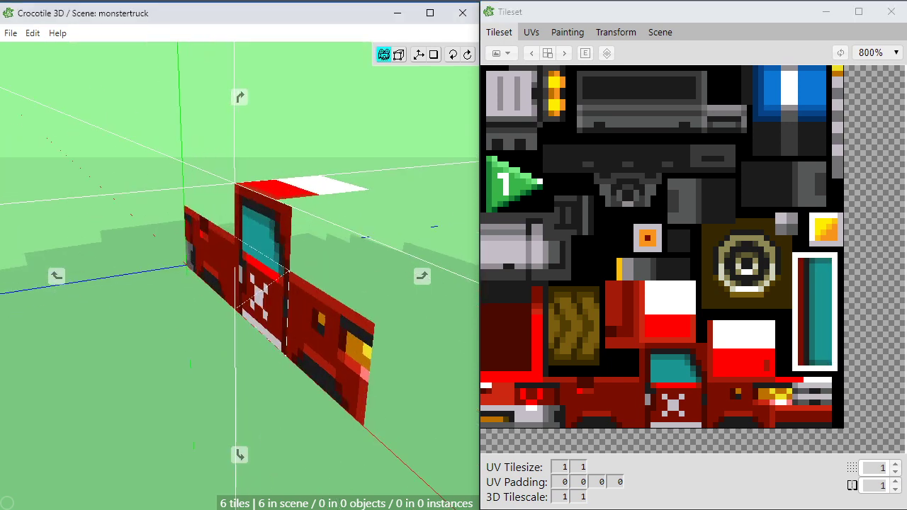
key(Tab)
click(276, 201)
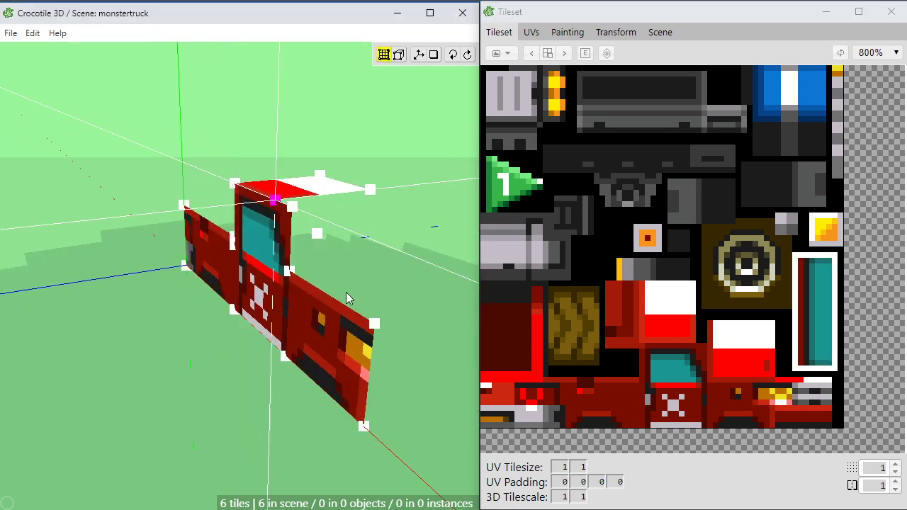
key(Tab)
key(space)
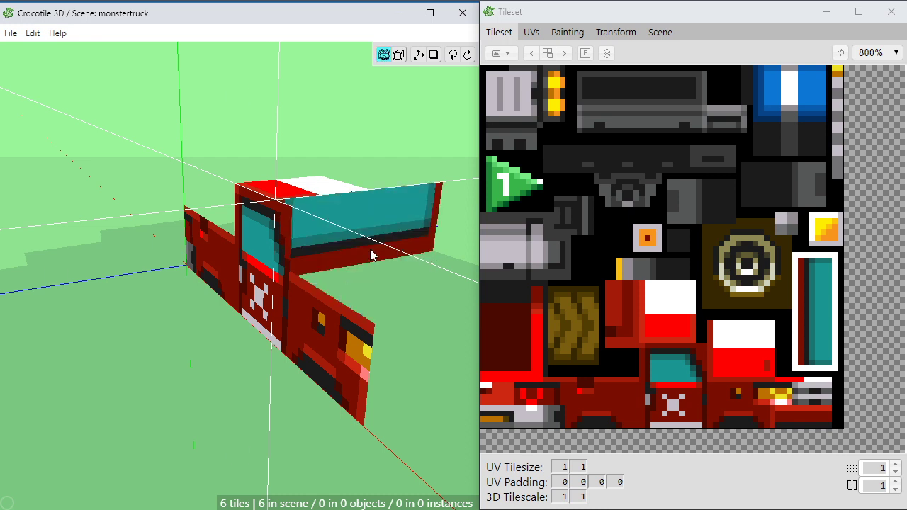
key(f)
Place the windshield tile upright under the roof's front edge and inspect it from the front
click(367, 269)
key(space)
right_drag(365, 304, 275, 304)
scroll(364, 305, down, 1)
drag(364, 306, 262, 369)
key(space)
key(space)
scroll(264, 340, up, 2)
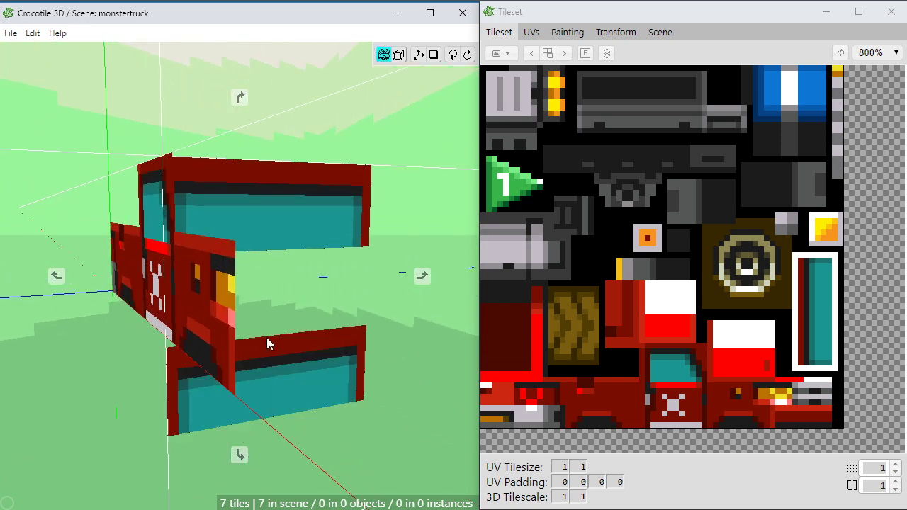
right_drag(265, 340, 265, 381)
drag(264, 340, 368, 340)
drag(368, 285, 306, 283)
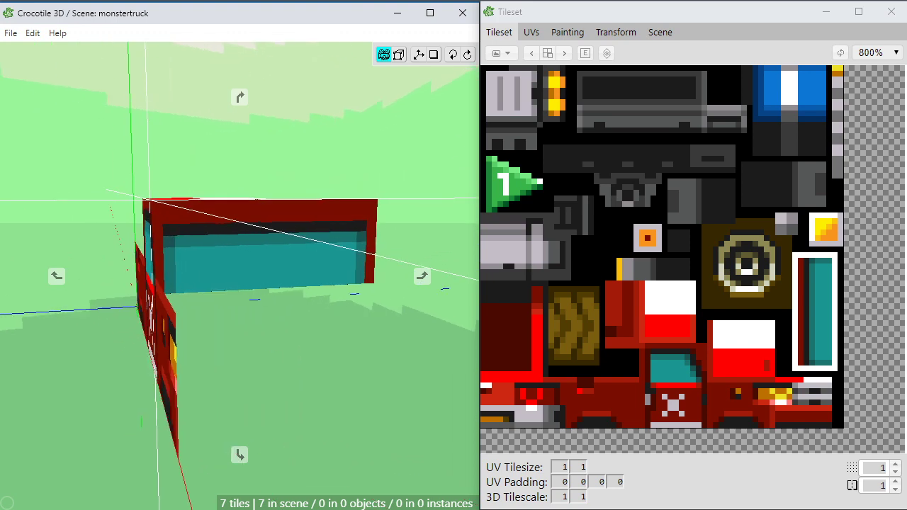
key(space)
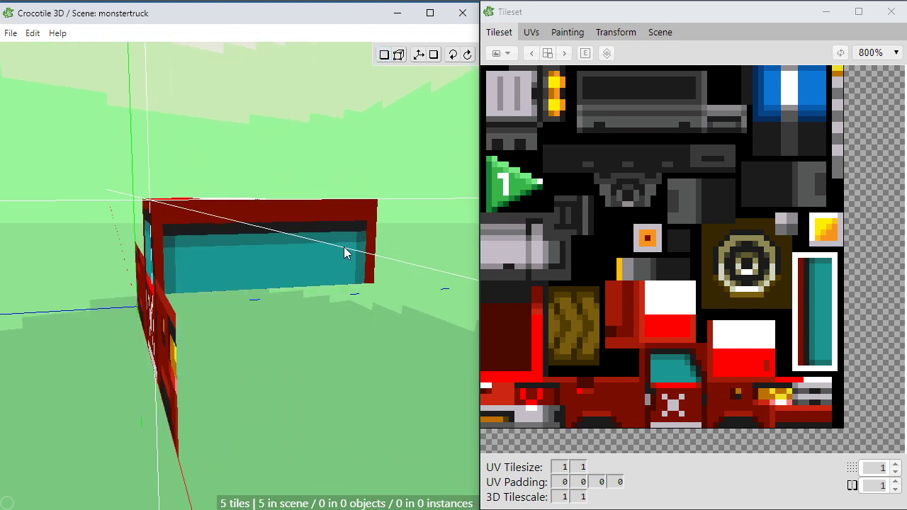
Step back and forth through the recent tile placements, then undo the windshield tile
key(ctrl+z)
key(space)
drag(272, 326, 266, 344)
key(space)
key(ctrl+y)
key(ctrl+y)
key(ctrl+y)
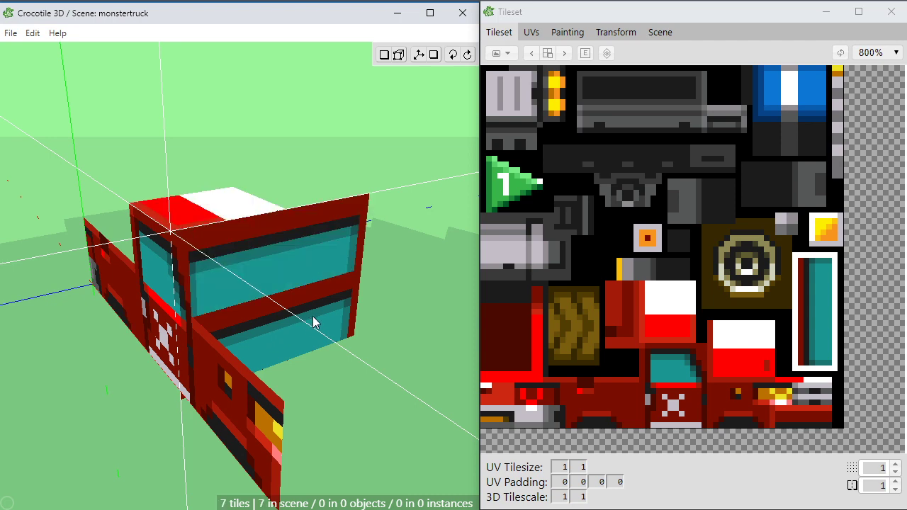
key(ctrl+z)
Reselect the windshield texture one pixel narrower on its frame side and place it under the roof's front edge
key(space)
drag(359, 335, 347, 301)
click(811, 273)
drag(799, 255, 837, 370)
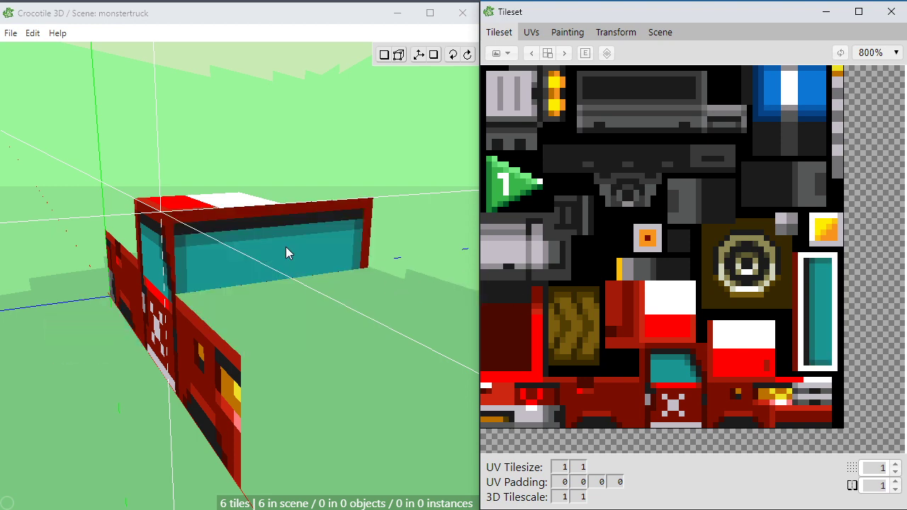
click(286, 247)
key(space)
drag(286, 248, 454, 212)
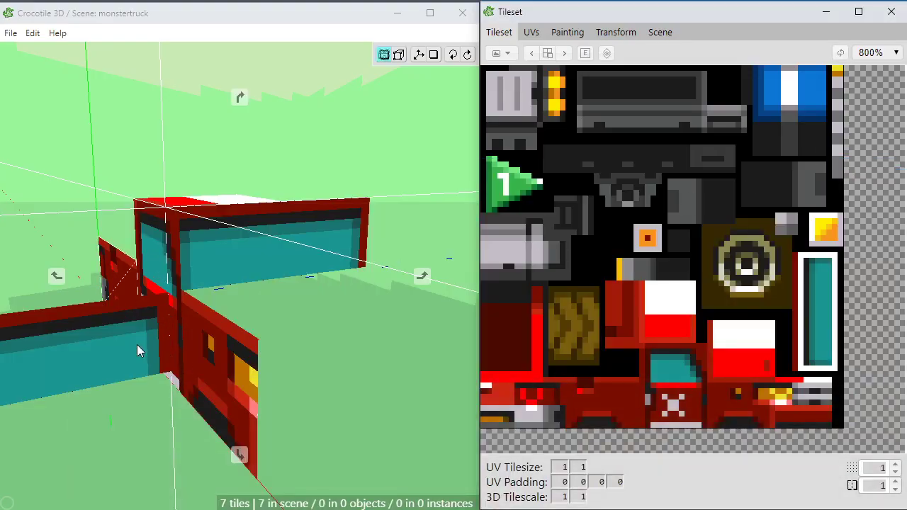
Move the upper front vertex of the cab's side window tile two pixels back to the roof's front corner
right_drag(137, 348, 260, 328)
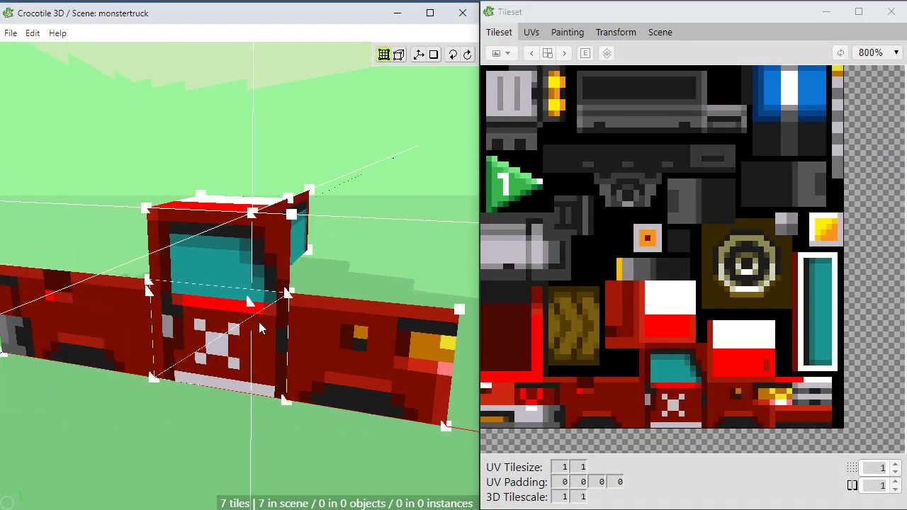
scroll(299, 318, up, 1)
click(300, 207)
right_drag(301, 207, 330, 246)
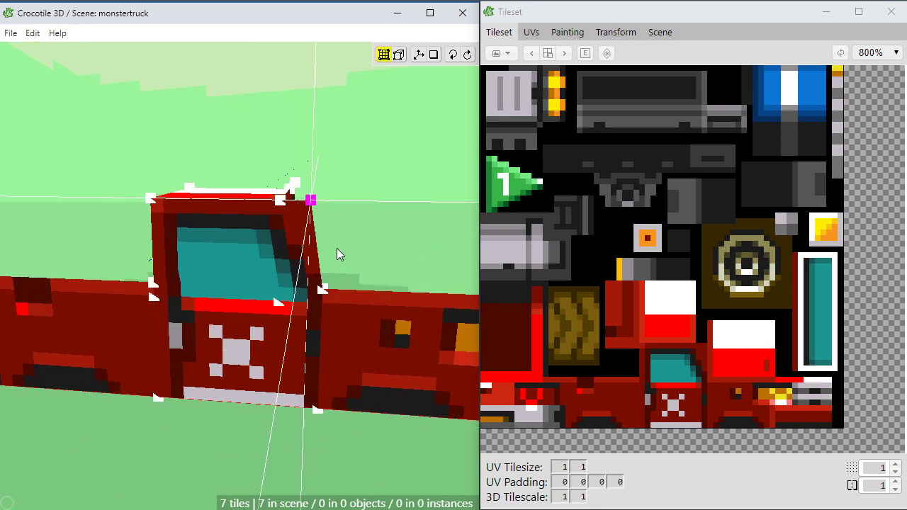
key(Left)
key(Left)
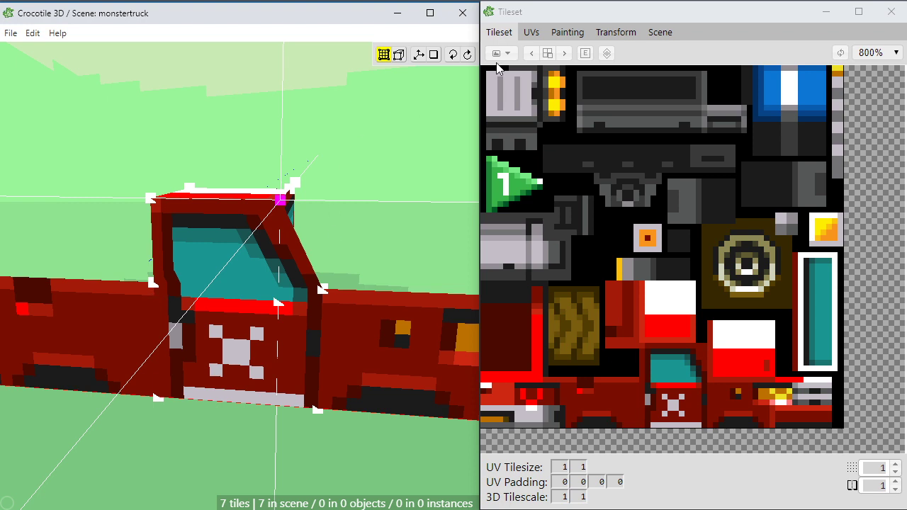
Shift the side window tile's upper front UV corner two pixels back so its texture follows the slanted window post
click(531, 32)
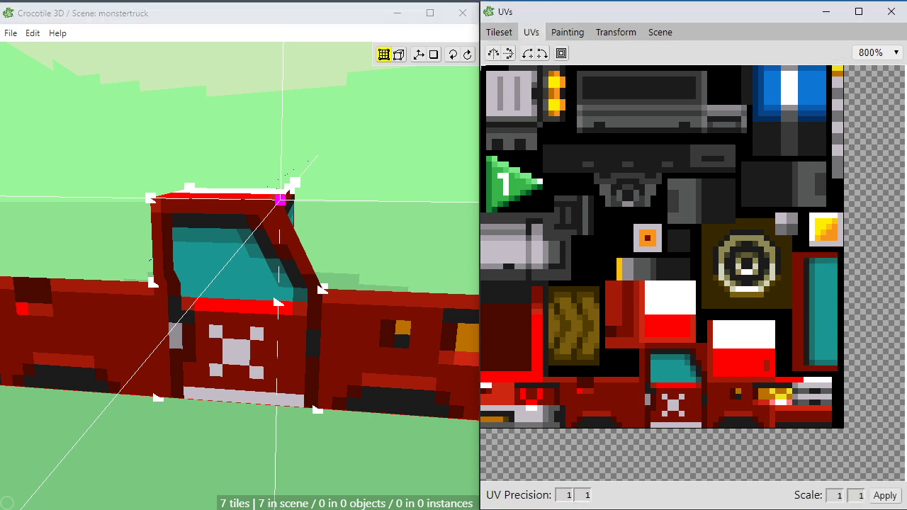
click(262, 270)
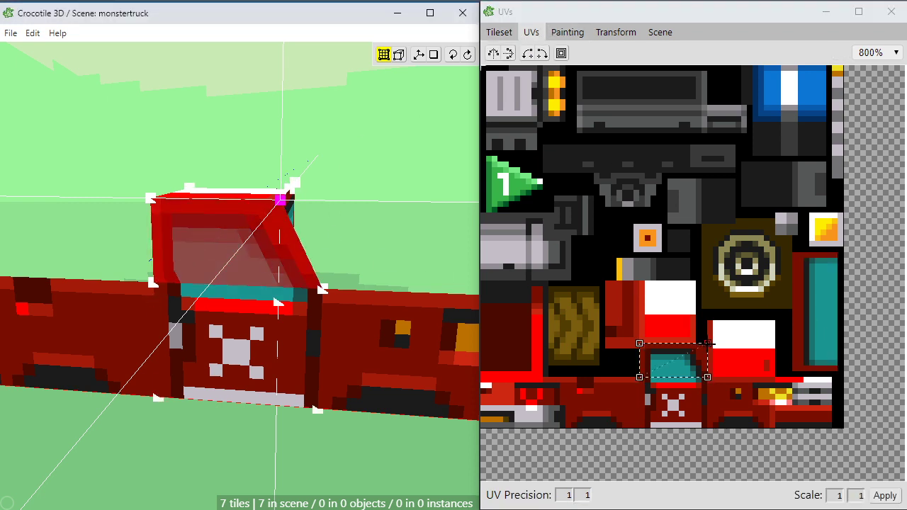
drag(707, 343, 703, 344)
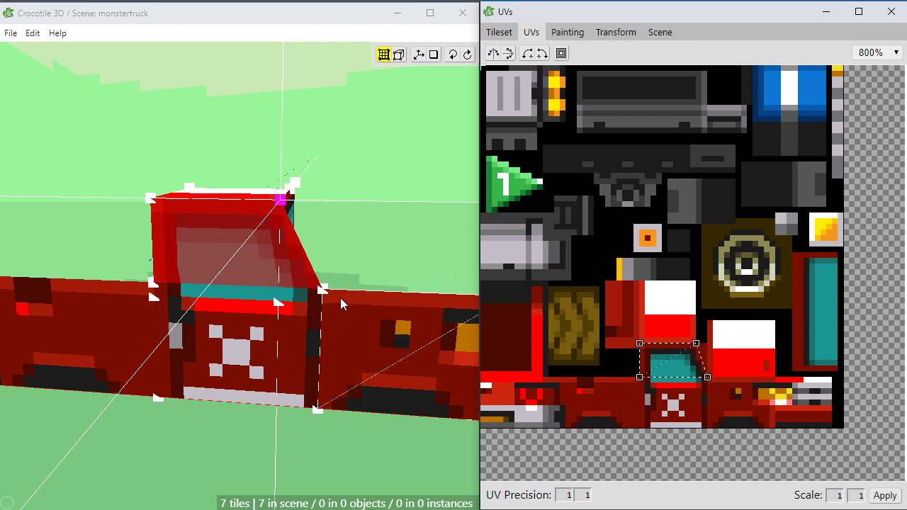
click(277, 272)
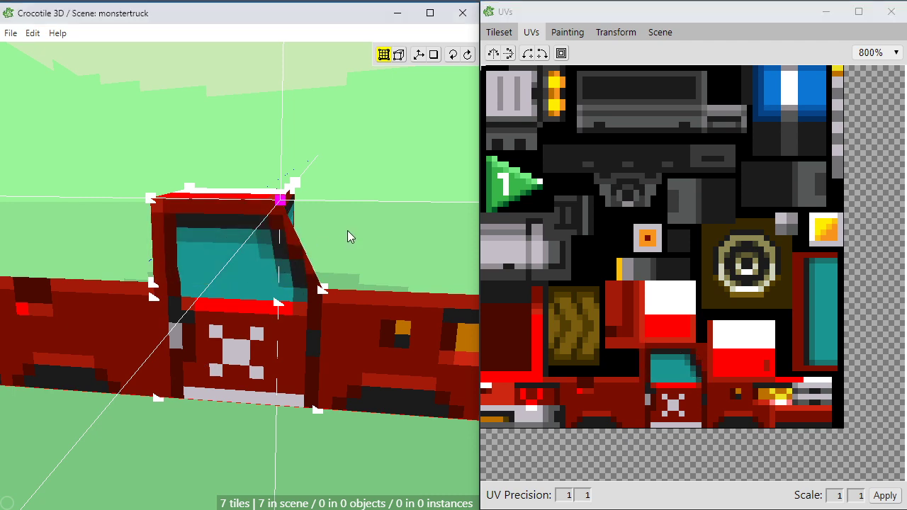
Move the windshield's bottom edge three pixels forward and one pixel up to meet the front fender's upper rear corner
scroll(357, 233, down, 3)
key(space)
drag(357, 233, 336, 316)
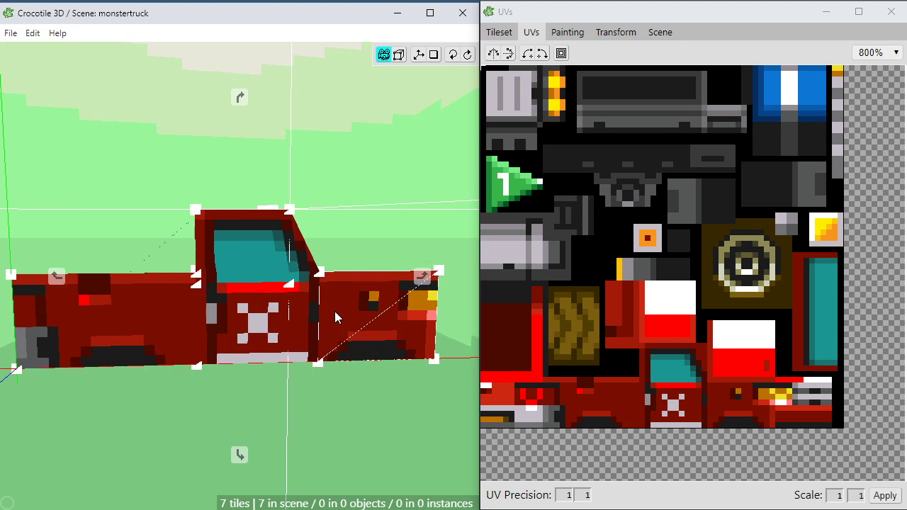
scroll(282, 276, up, 3)
key(space)
scroll(136, 275, up, 1)
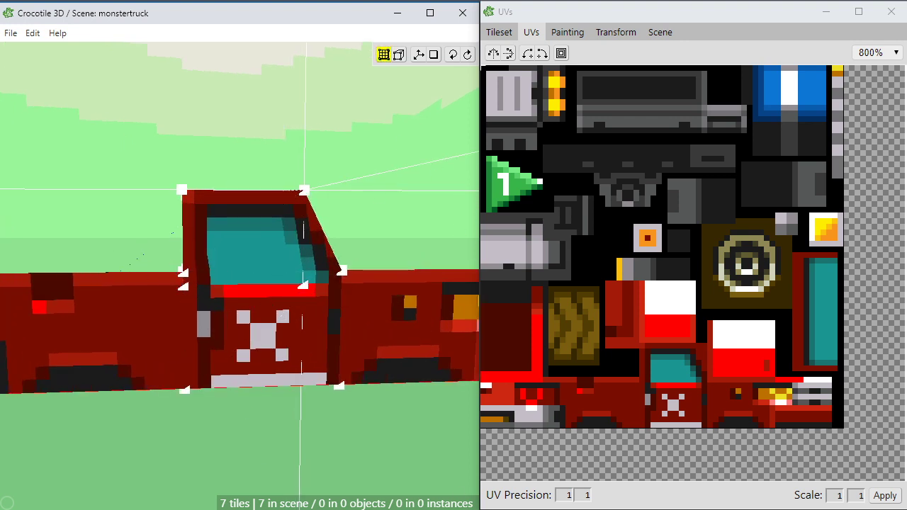
key(space)
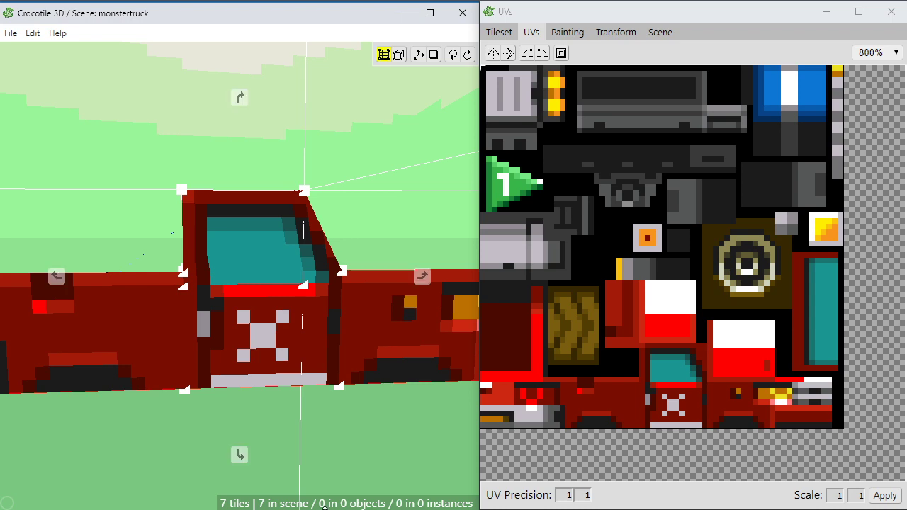
drag(298, 460, 290, 383)
key(shift+d)
key(shift+d)
key(shift+d)
key(shift+w)
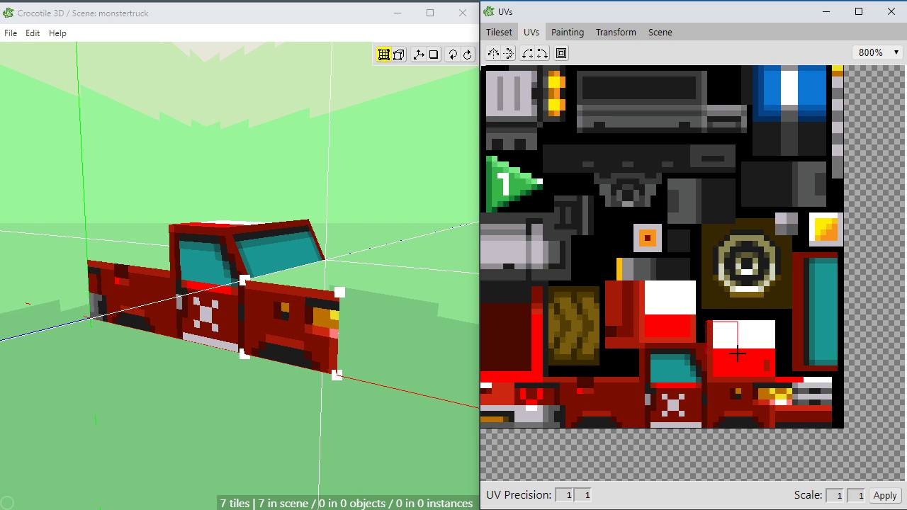
Select the white-and-red hood texture from the tileset and prepare to draw it in front of the windshield
click(499, 33)
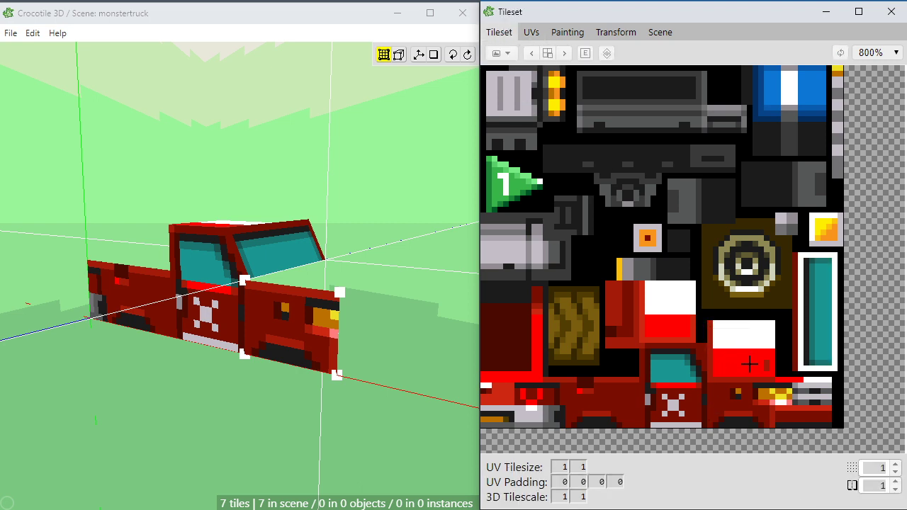
drag(710, 323, 772, 378)
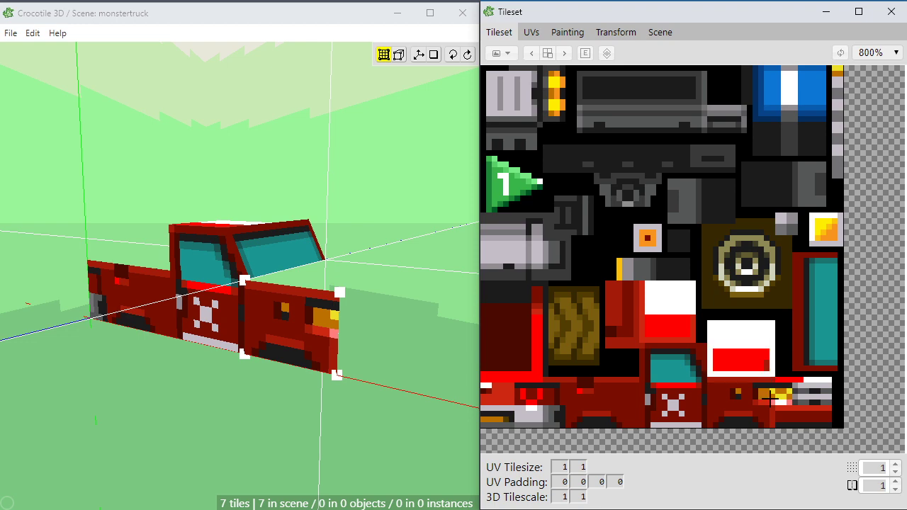
middle_drag(408, 286, 389, 282)
key(Return)
key(space)
drag(315, 314, 322, 319)
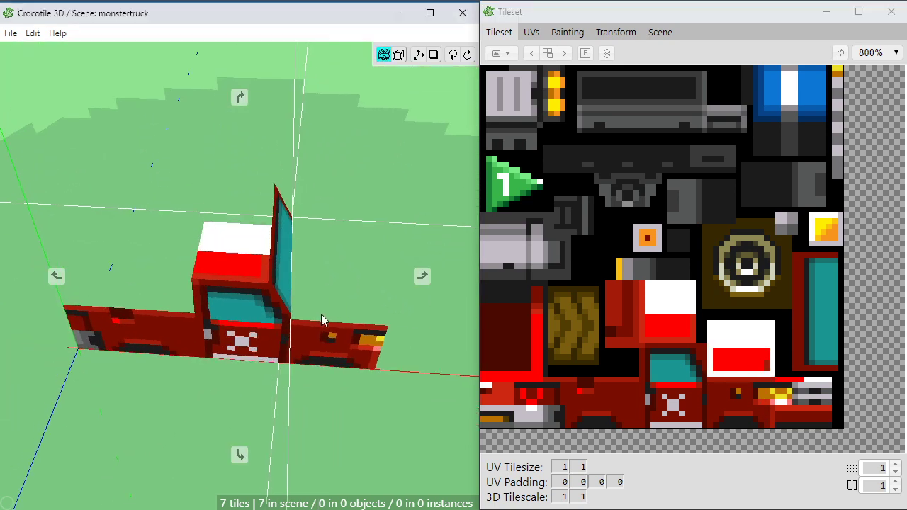
right_drag(322, 318, 303, 342)
drag(303, 343, 305, 354)
right_drag(333, 338, 292, 308)
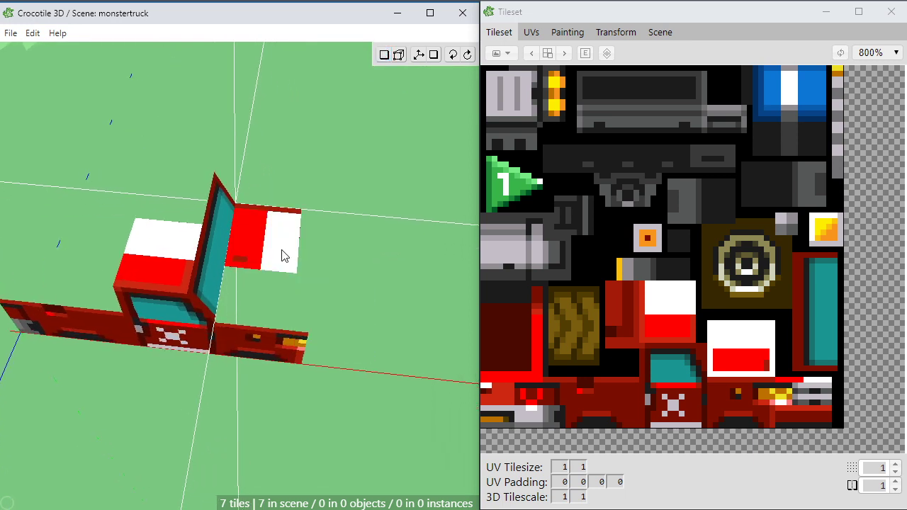
Rotate the hood tile so its red side follows the fender and place it flat in front of the windshield
key(a)
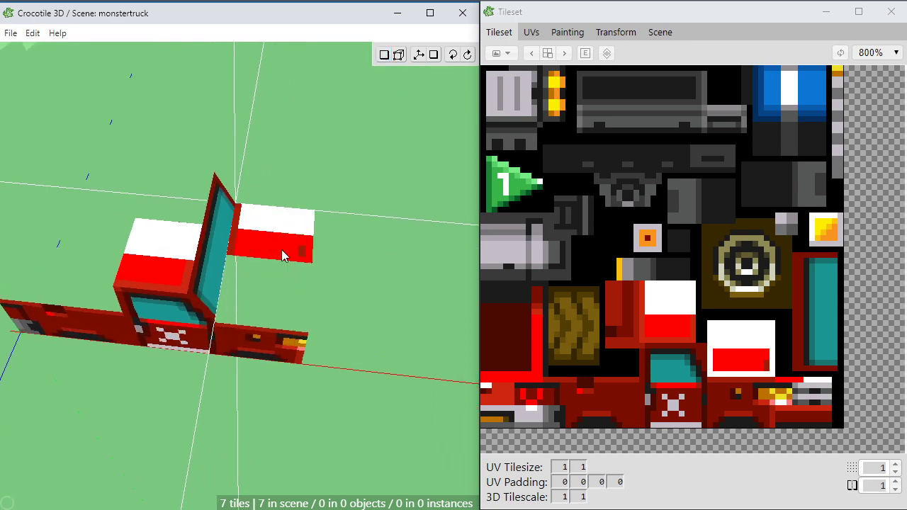
scroll(282, 249, down, 8)
scroll(281, 250, down, 6)
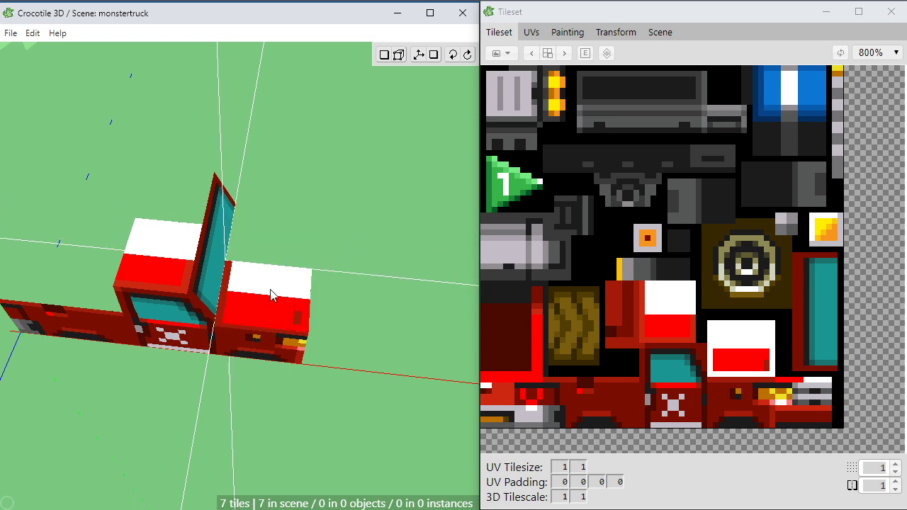
click(271, 291)
Mirror the hood tile and place it beside the first half so the white stripes meet in the middle
key(space)
drag(271, 290, 144, 282)
key(space)
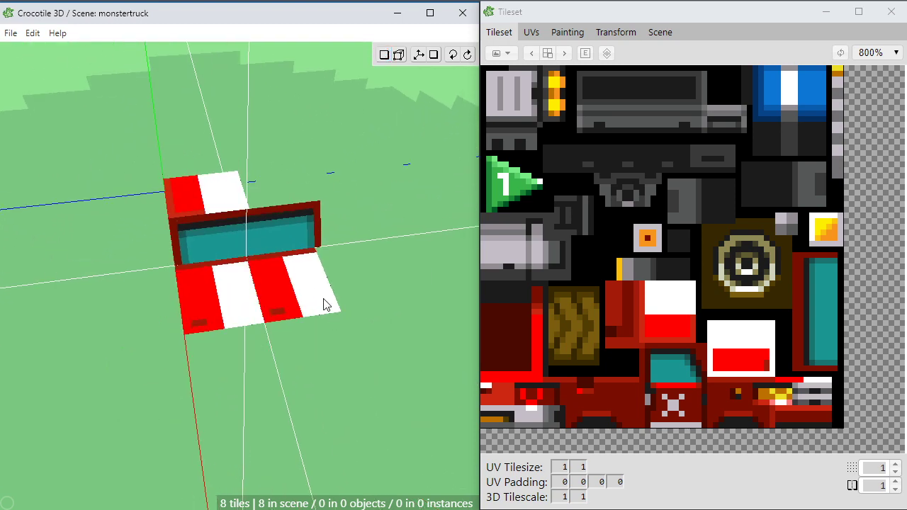
key(v)
key(v)
key(c)
click(312, 293)
key(space)
drag(312, 293, 375, 223)
drag(319, 245, 270, 332)
right_drag(270, 332, 294, 367)
key(space)
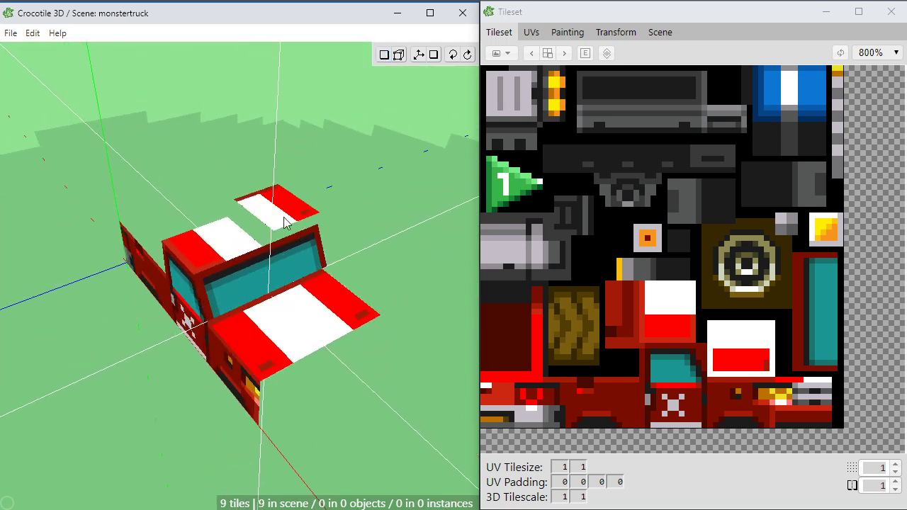
Snap the 3D cursor to the roof's inner front corner and select the white-and-red roof texture with its edging
key(Tab)
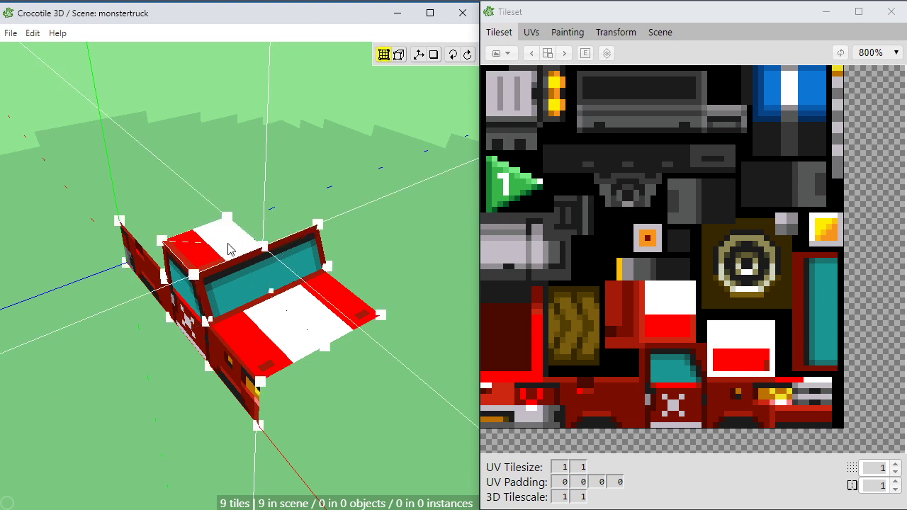
key(Tab)
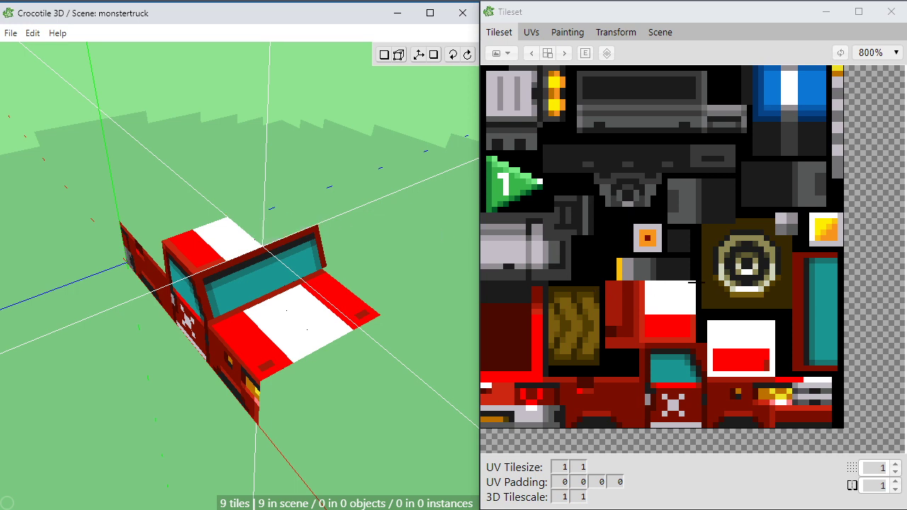
drag(691, 282, 642, 337)
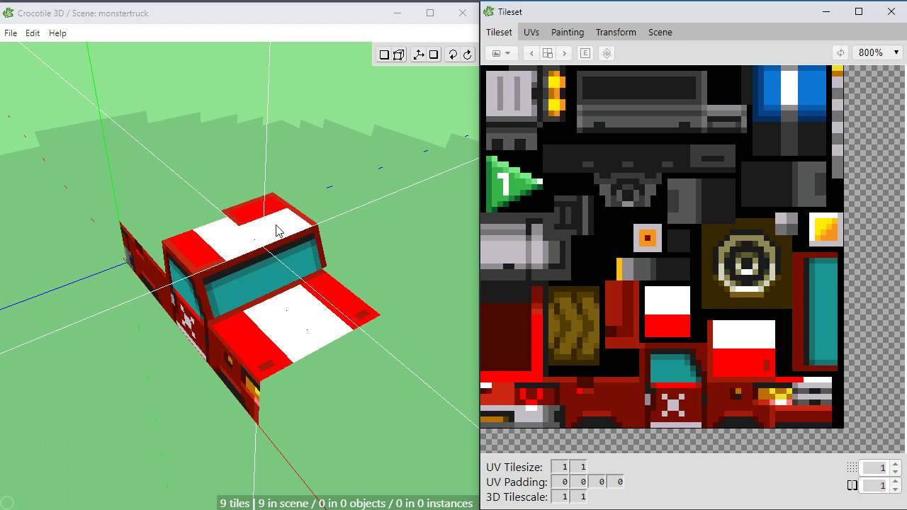
click(276, 231)
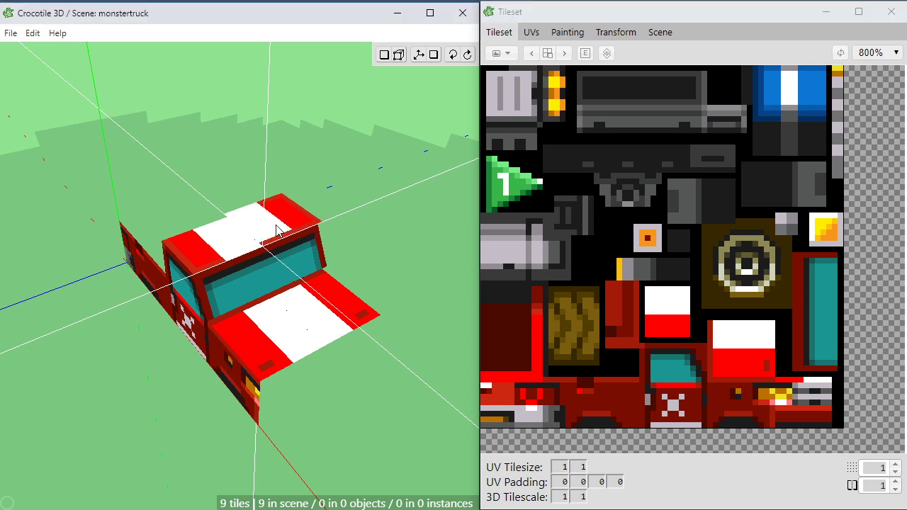
click(655, 296)
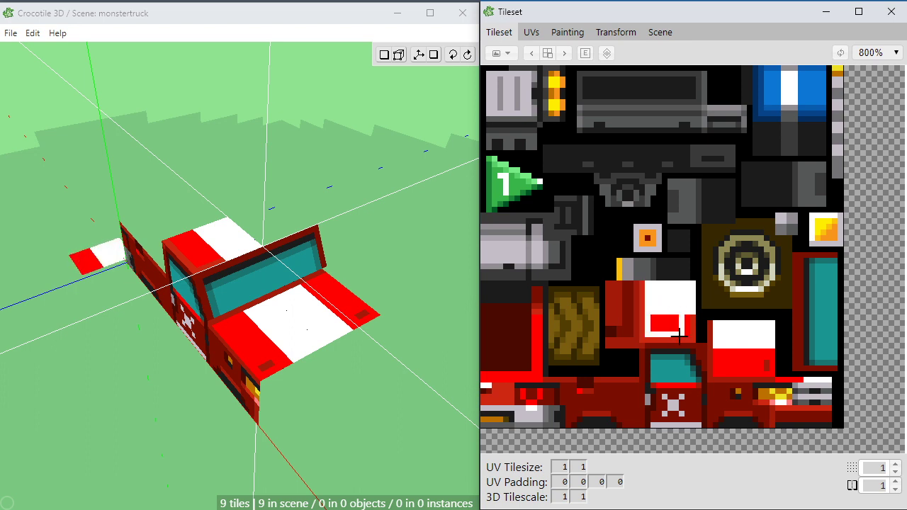
Flip the roof tile so its red edge faces outward and place it as the missing half of the cab roof
right_click(265, 238)
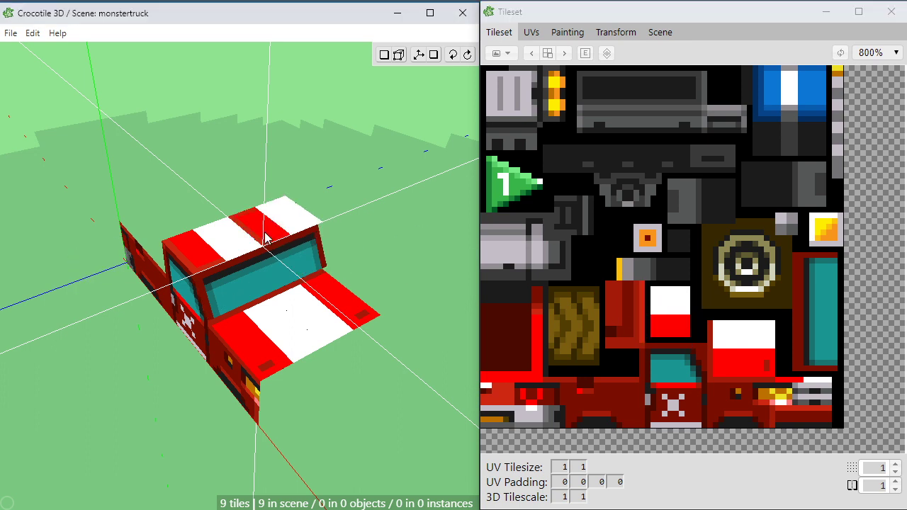
key(c)
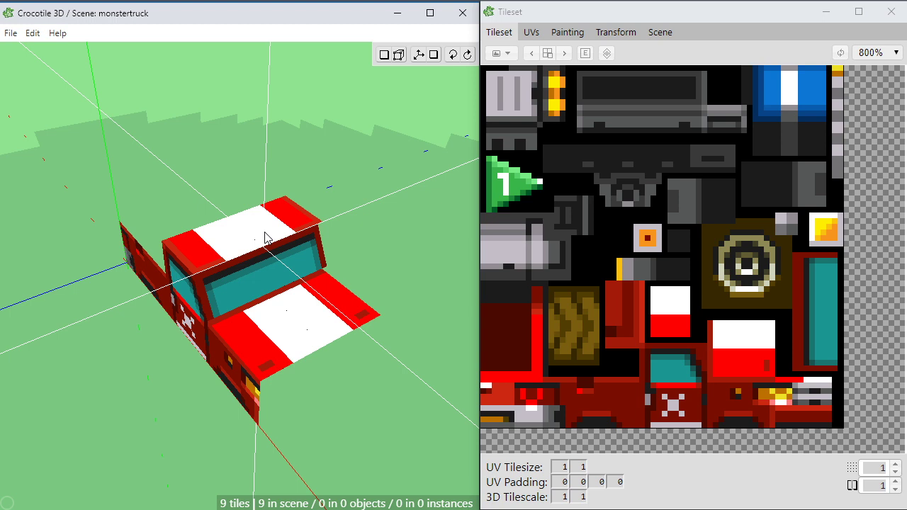
right_drag(264, 238, 296, 240)
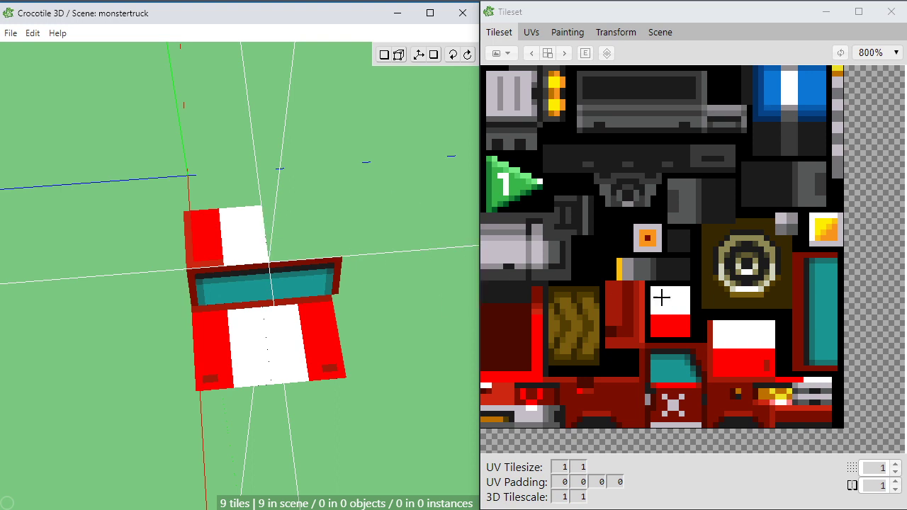
click(323, 249)
right_drag(324, 400, 320, 383)
middle_drag(354, 364, 319, 399)
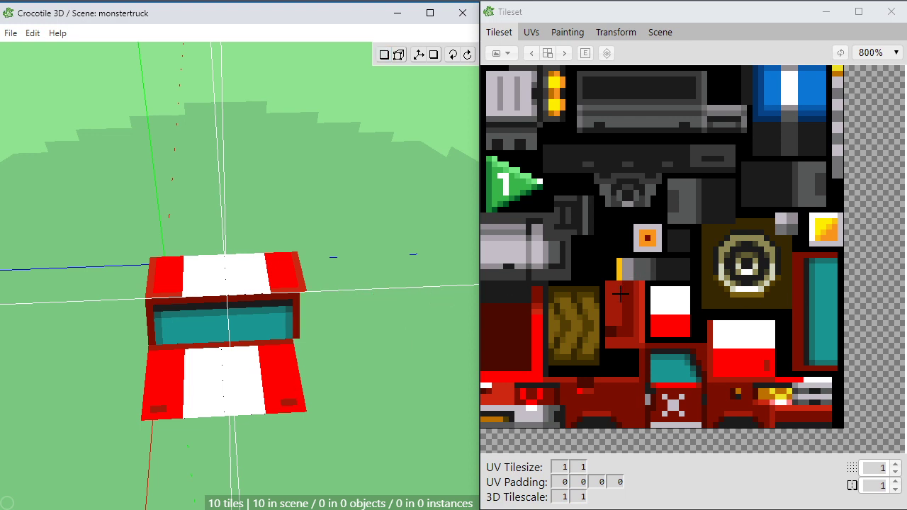
key(Return)
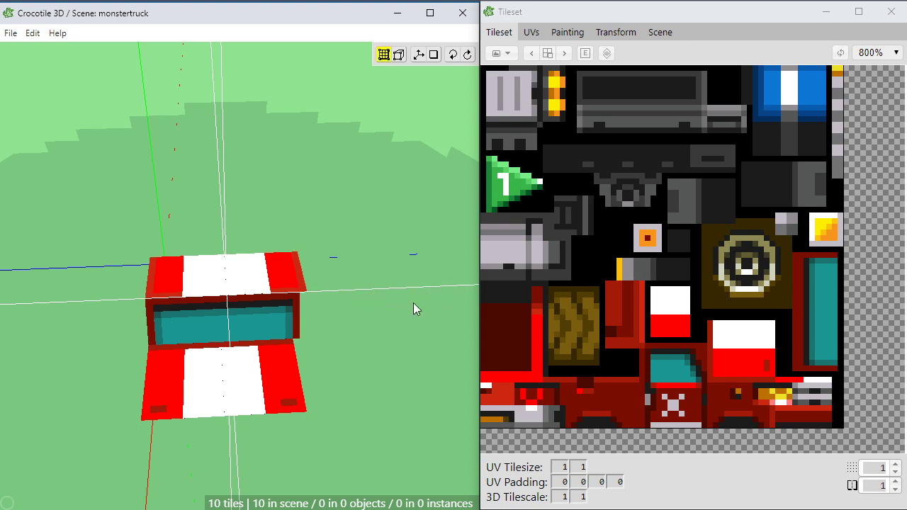
key(ctrl+a)
scroll(310, 326, up, 1)
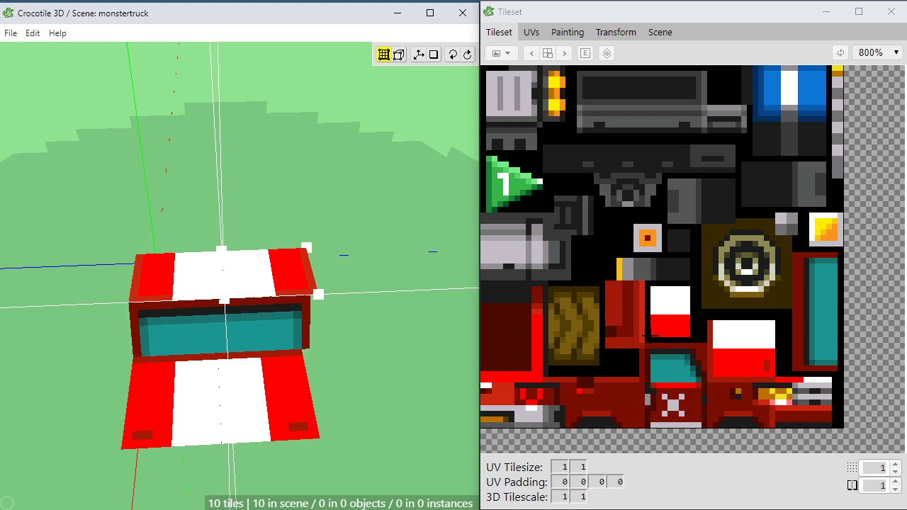
click(720, 330)
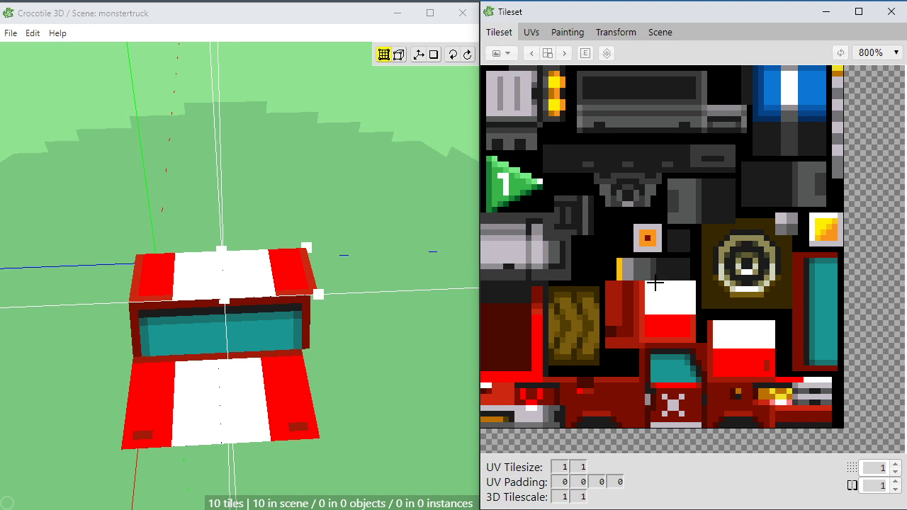
drag(654, 283, 757, 347)
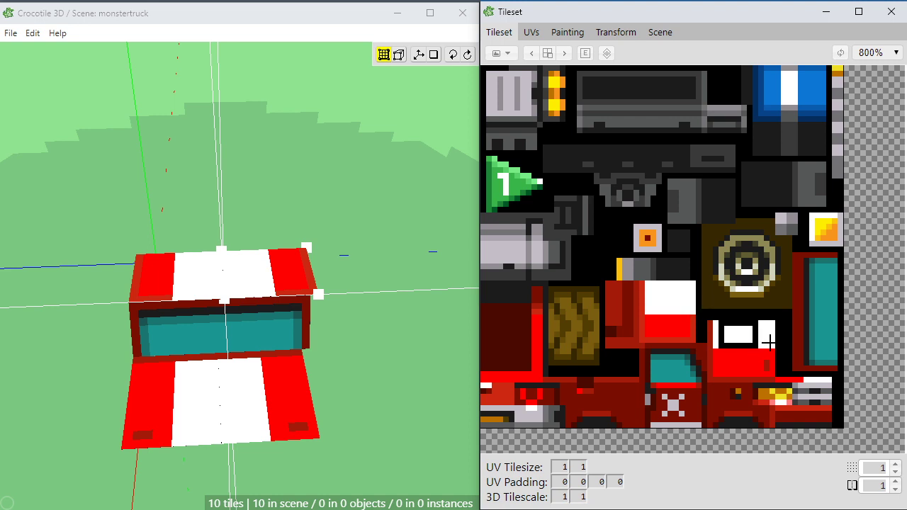
click(769, 342)
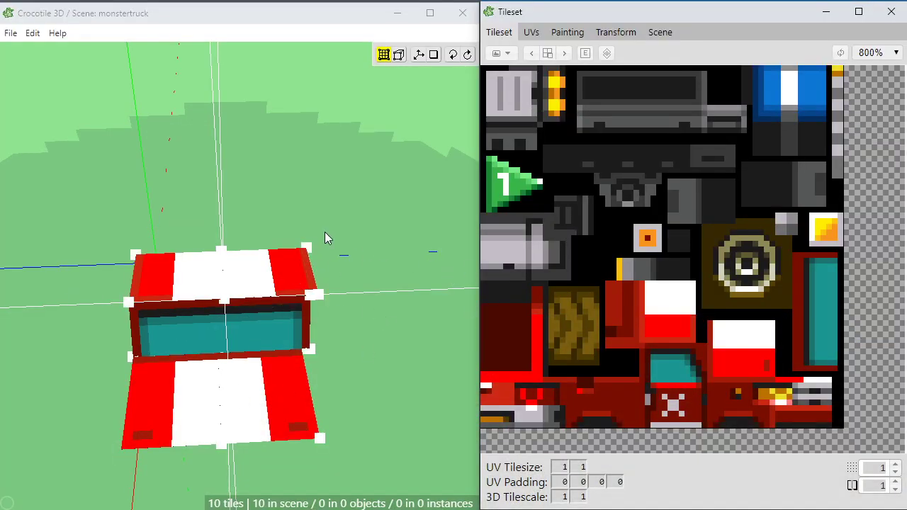
Narrow the roof half above the finished side wall by moving its two inner vertices one unit away from the centre
scroll(333, 239, up, 1)
scroll(333, 240, down, 1)
key(space)
mouse_move(331, 286)
mouse_down()
mouse_move(369, 294)
mouse_move(398, 285)
mouse_up()
key(space)
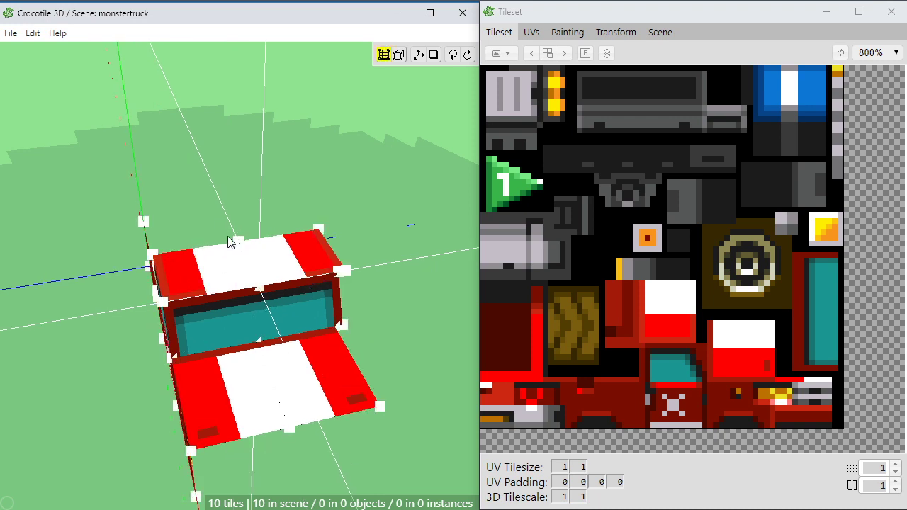
click(229, 255)
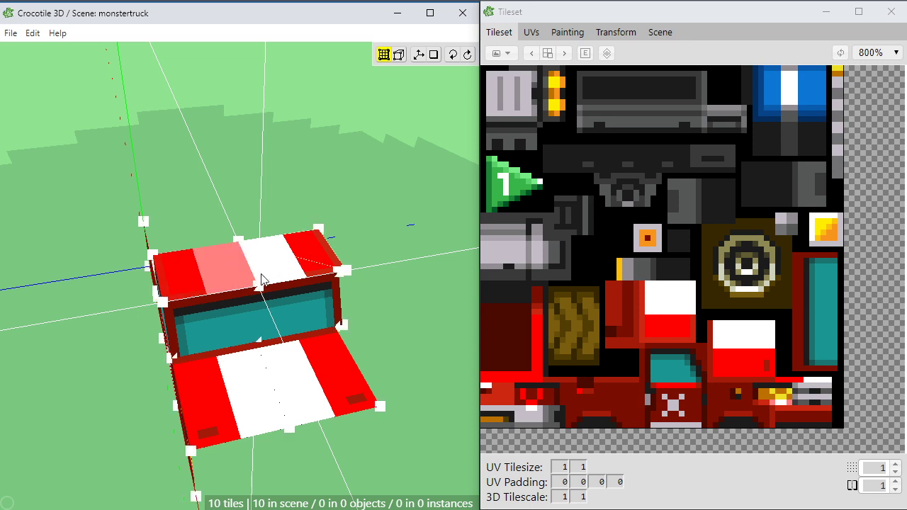
key(space)
drag(230, 282, 269, 316)
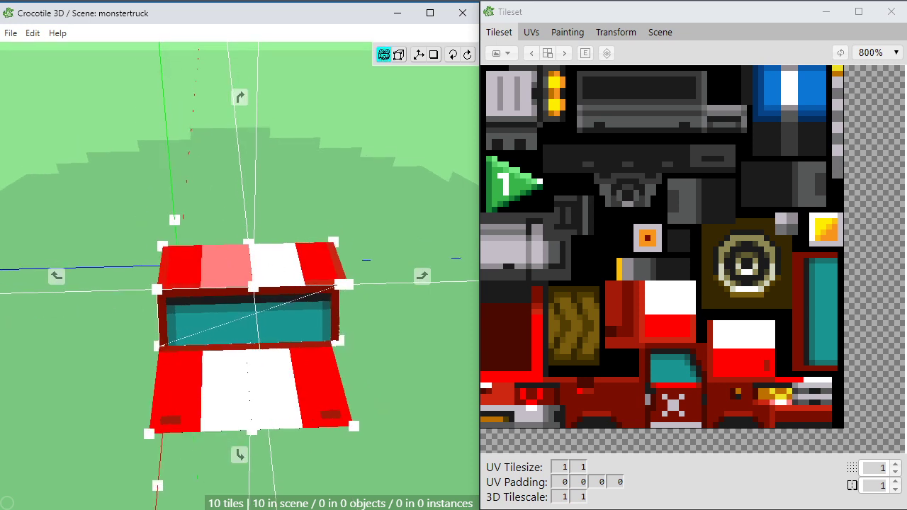
key(space)
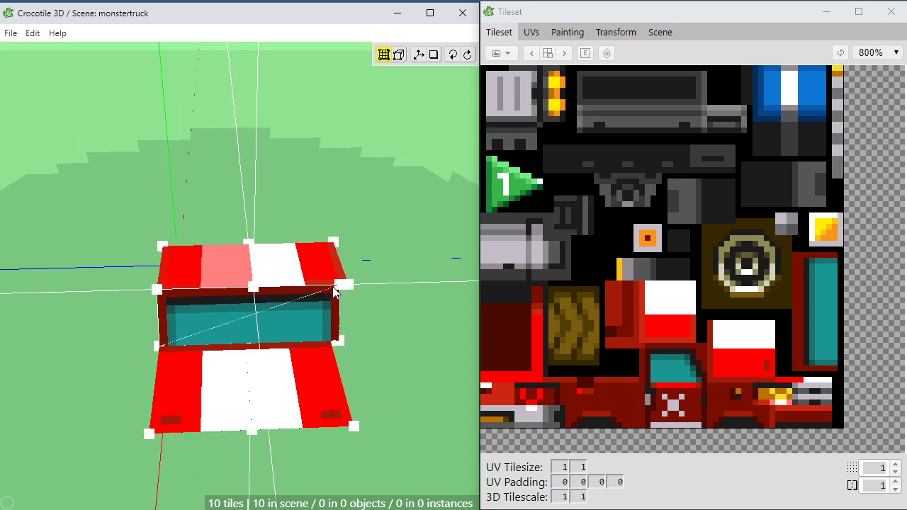
click(246, 285)
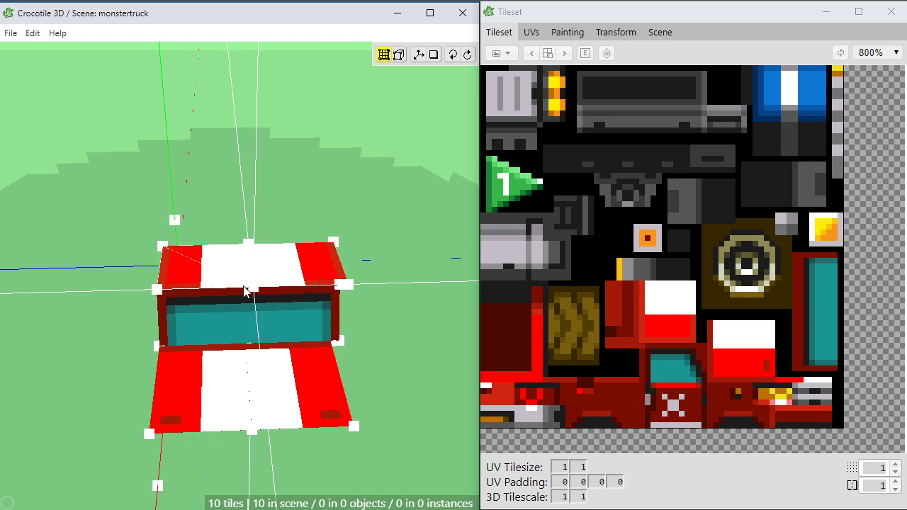
click(250, 285)
click(248, 284)
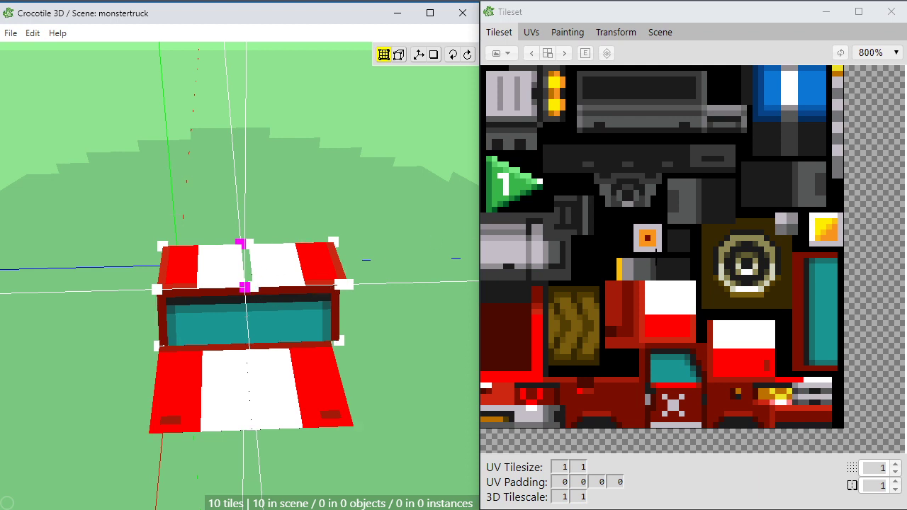
Trim one pixel off the white edge of the narrowed roof half's UVs so the texture matches its new width
click(531, 32)
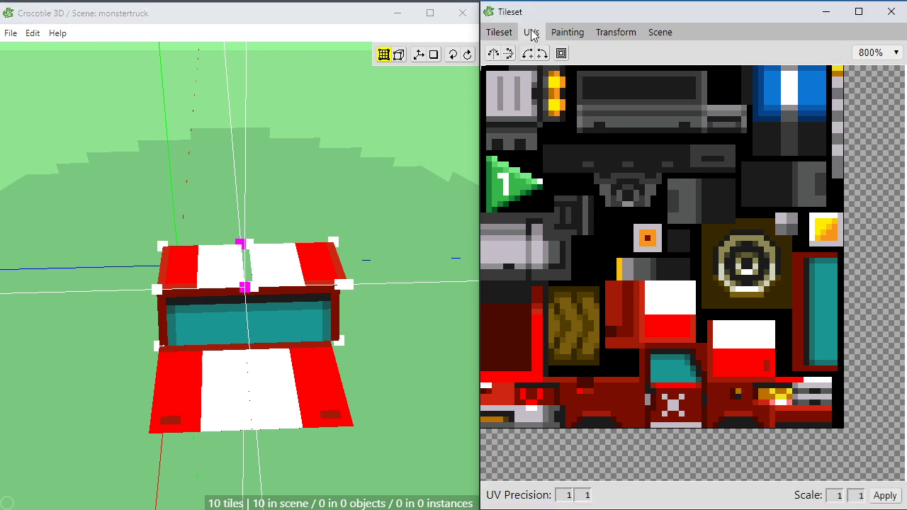
click(211, 273)
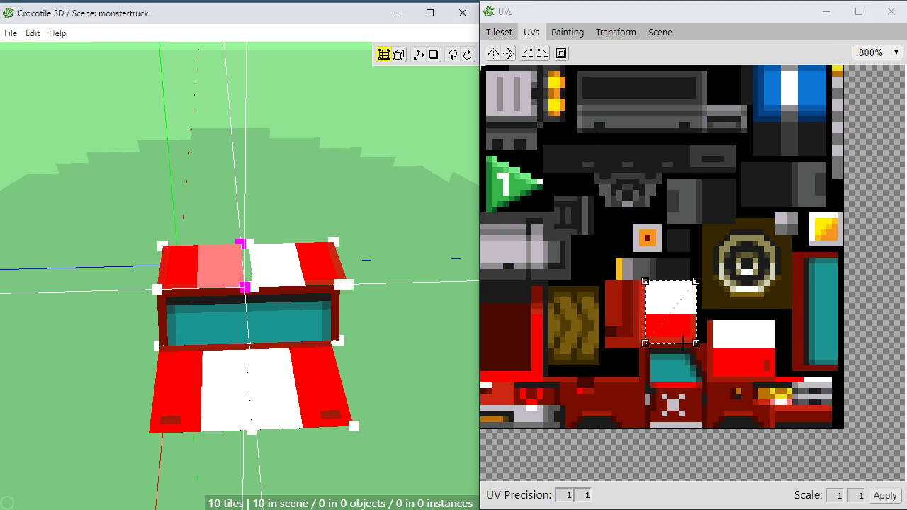
click(626, 264)
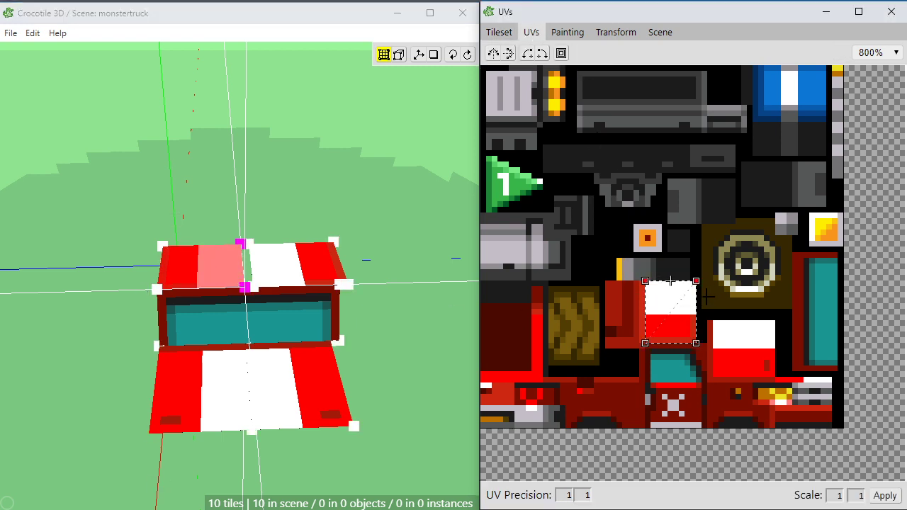
drag(670, 281, 671, 286)
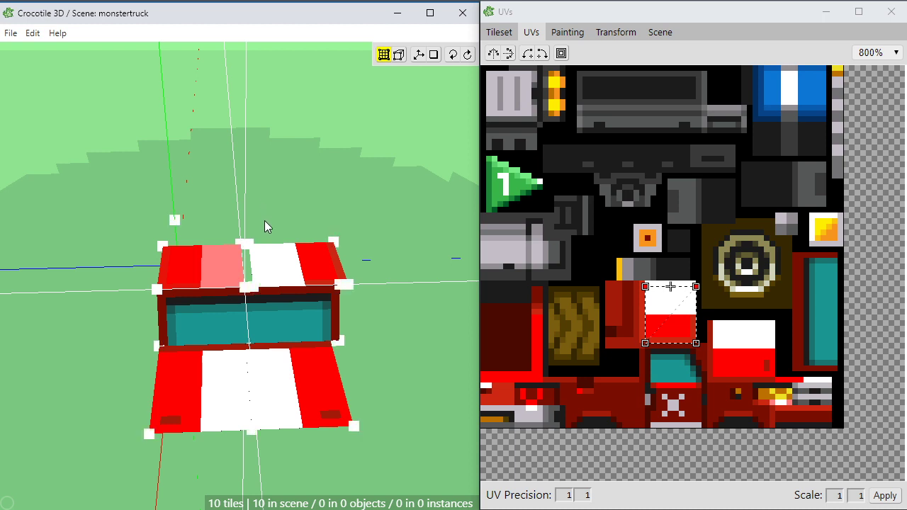
Select only the opposite roof half and try sliding it toward the first half
shift+click(275, 270)
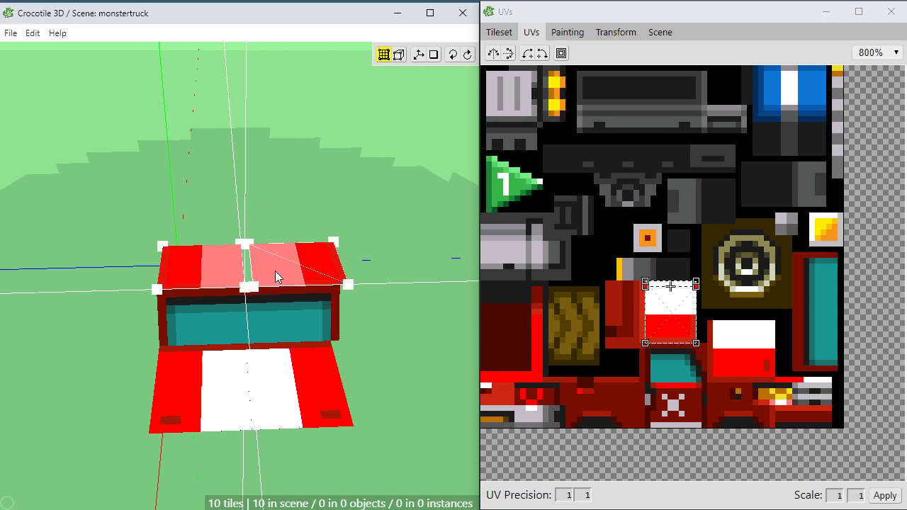
shift+click(222, 267)
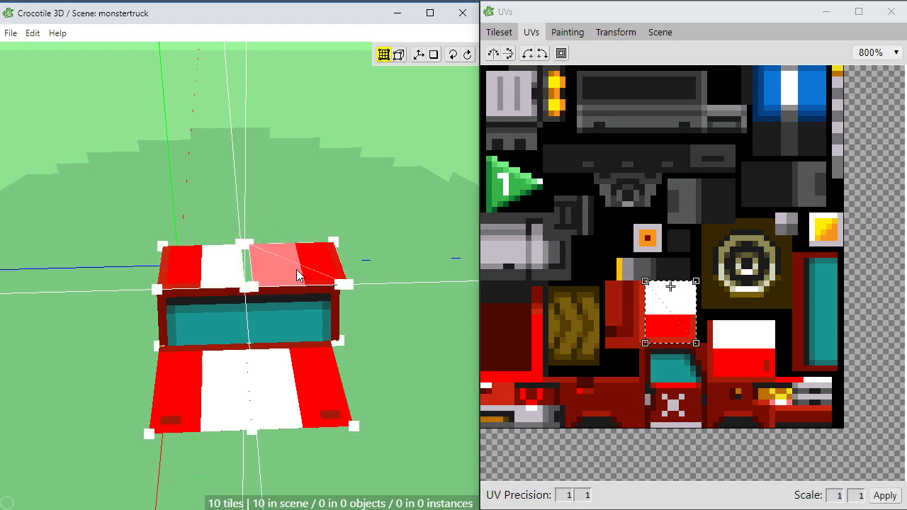
key(a)
key(d)
key(a)
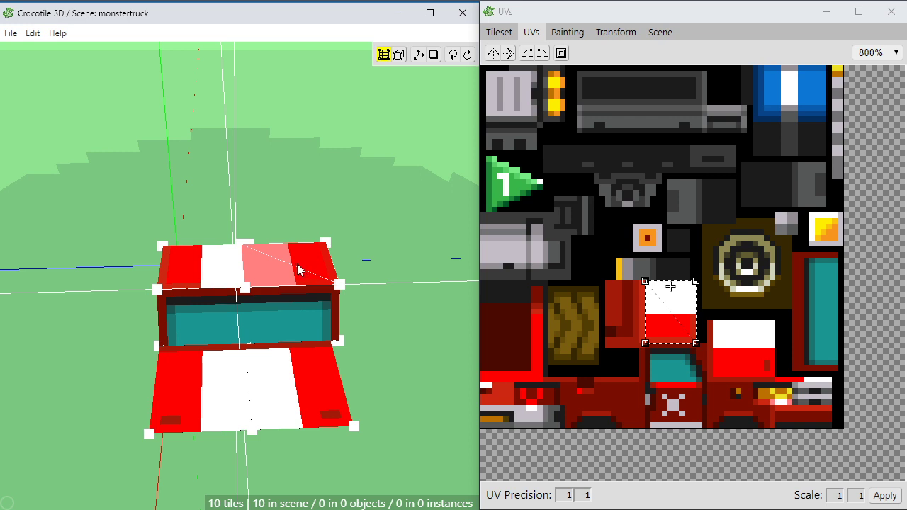
key(d)
Narrow the opposite roof half by one pixel at its inner edge, UVs included, and slide it against the first half
click(670, 285)
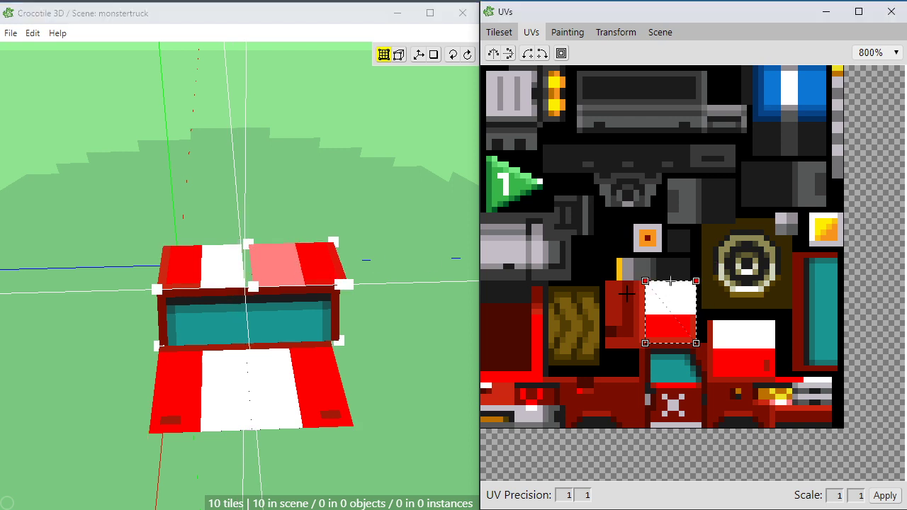
click(368, 250)
shift+click(252, 245)
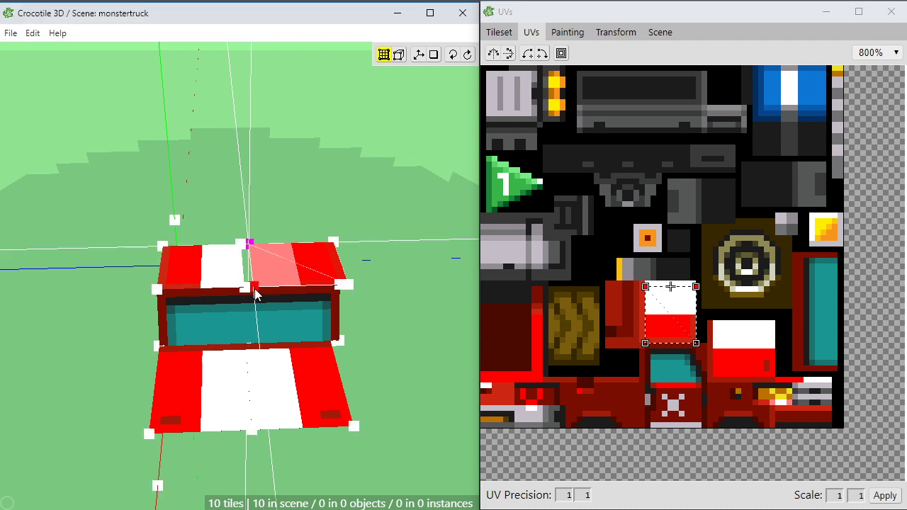
shift+click(256, 288)
shift+click(263, 270)
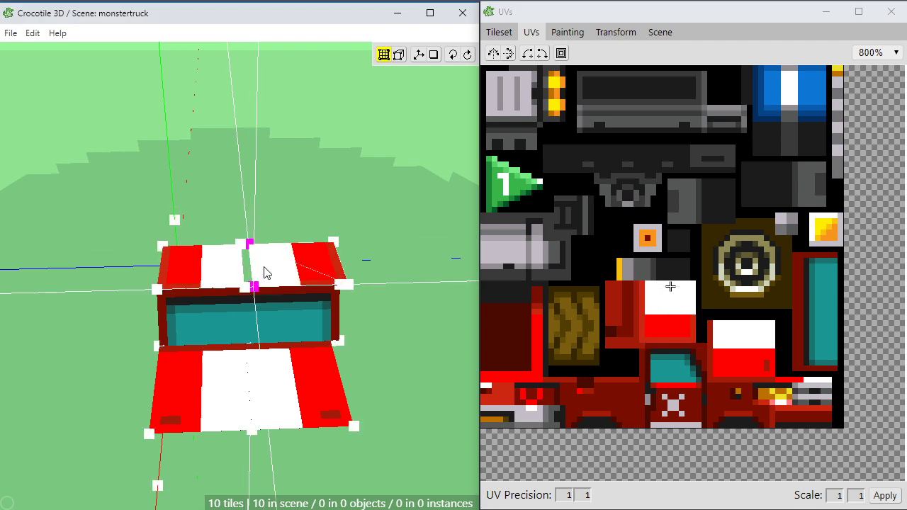
key(Right)
key(Left)
key(Left)
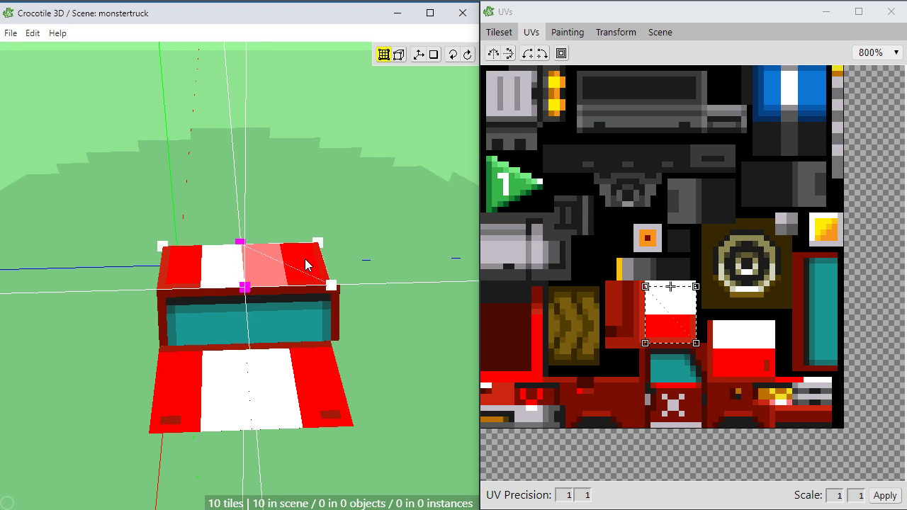
Move the windshield's outer edge vertices on the open side inward to line up with the narrowed roof's front corner
key(Escape)
key(Escape)
key(space)
drag(284, 439, 287, 365)
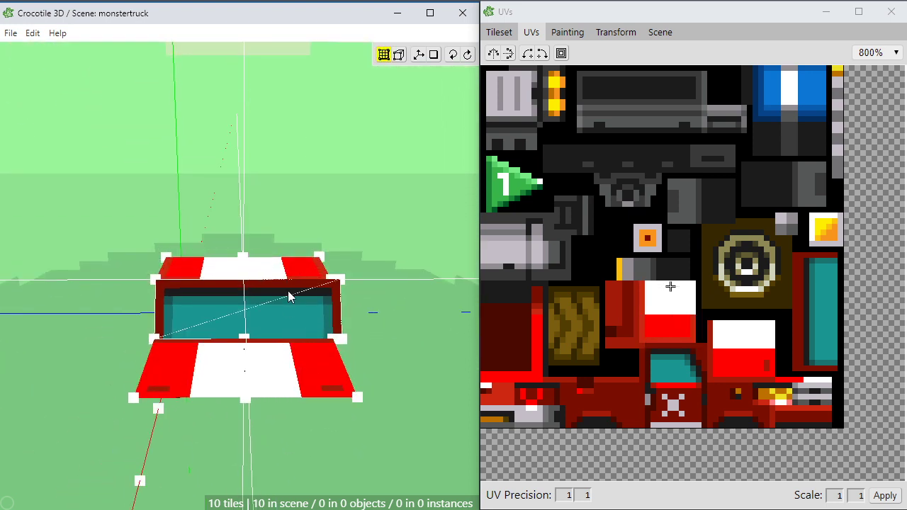
key(space)
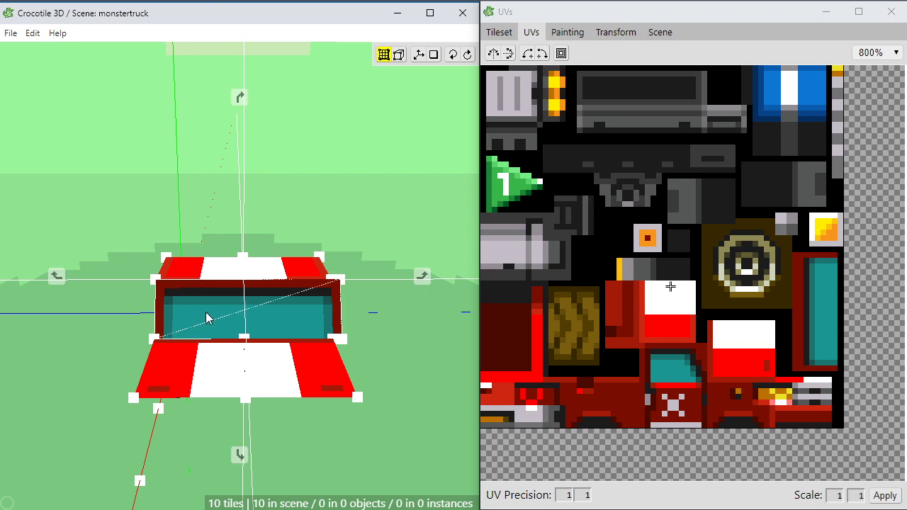
drag(199, 292, 312, 306)
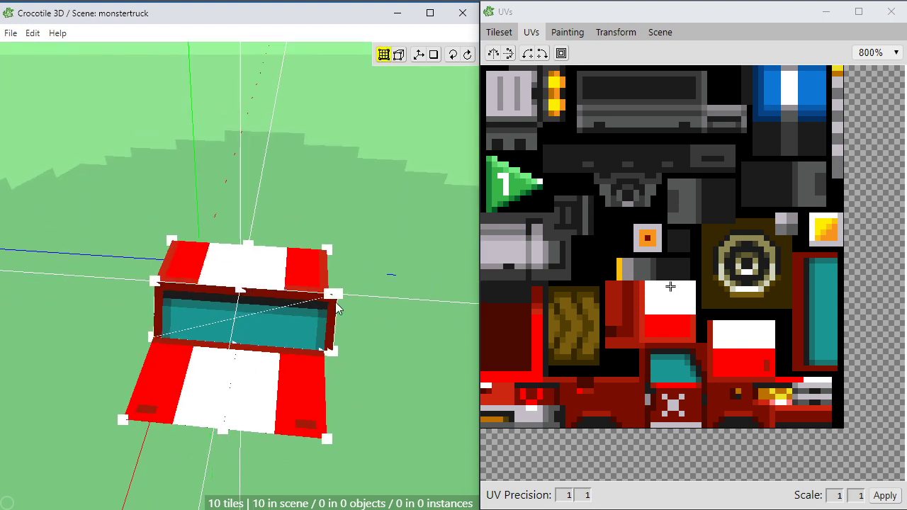
click(337, 294)
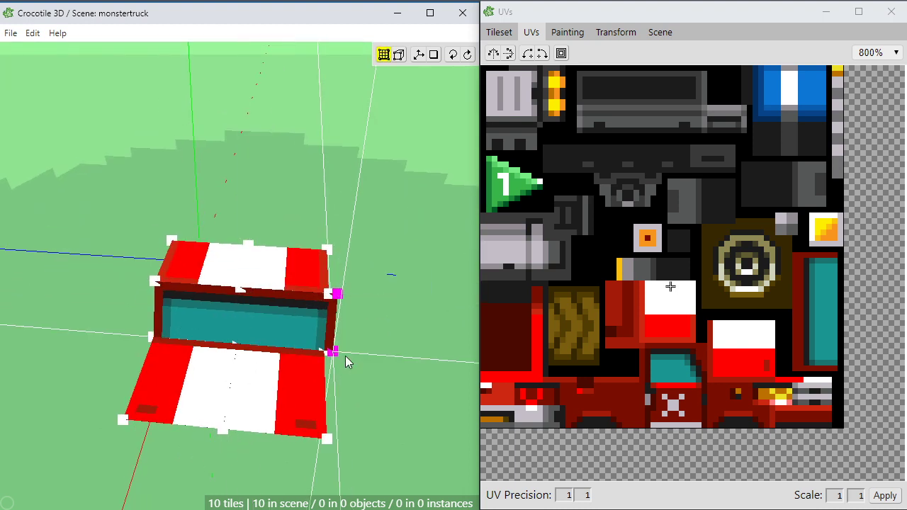
Shift the inner edge of the cab's rear wall tile one unit so it lines up with the roof's centre seam
key(space)
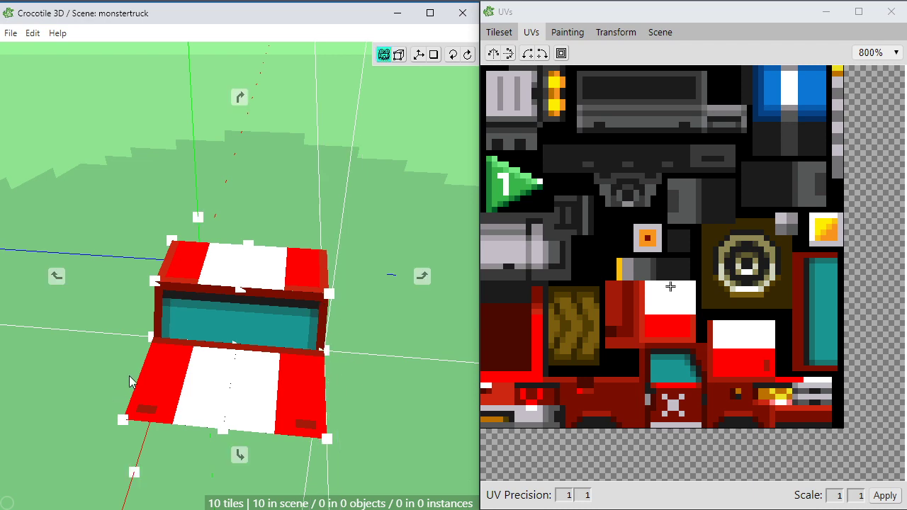
mouse_move(129, 376)
mouse_down()
mouse_move(255, 326)
mouse_move(191, 340)
mouse_move(124, 376)
mouse_up()
scroll(124, 376, down, 3)
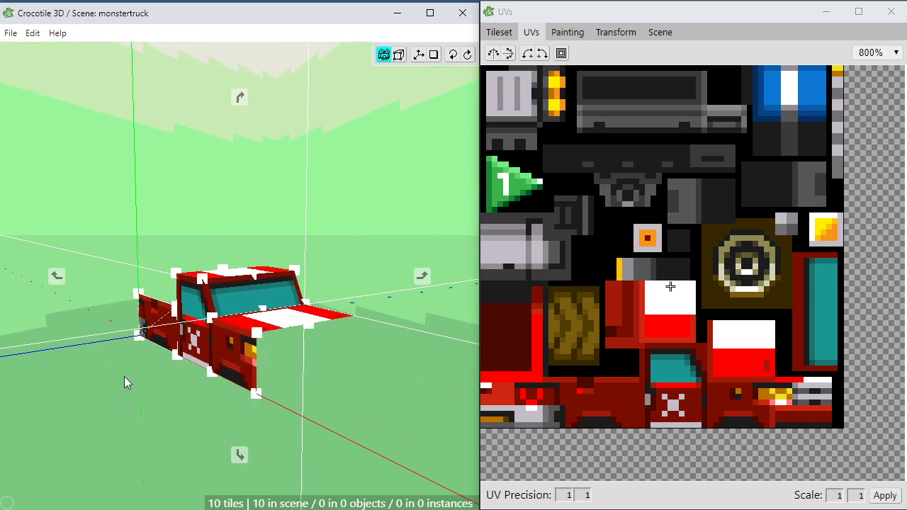
scroll(124, 377, down, 1)
drag(181, 396, 117, 365)
scroll(181, 391, down, 1)
scroll(188, 375, up, 3)
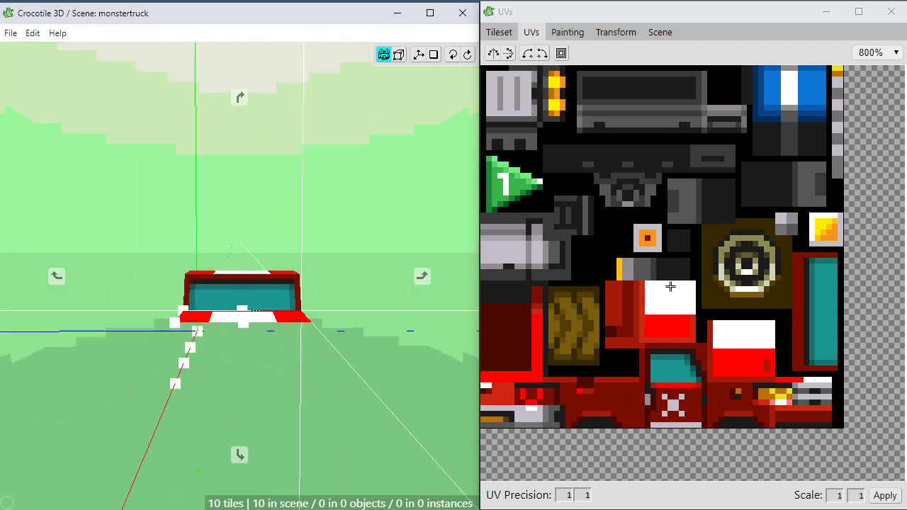
right_drag(116, 365, 316, 411)
scroll(204, 419, up, 1)
scroll(211, 412, up, 1)
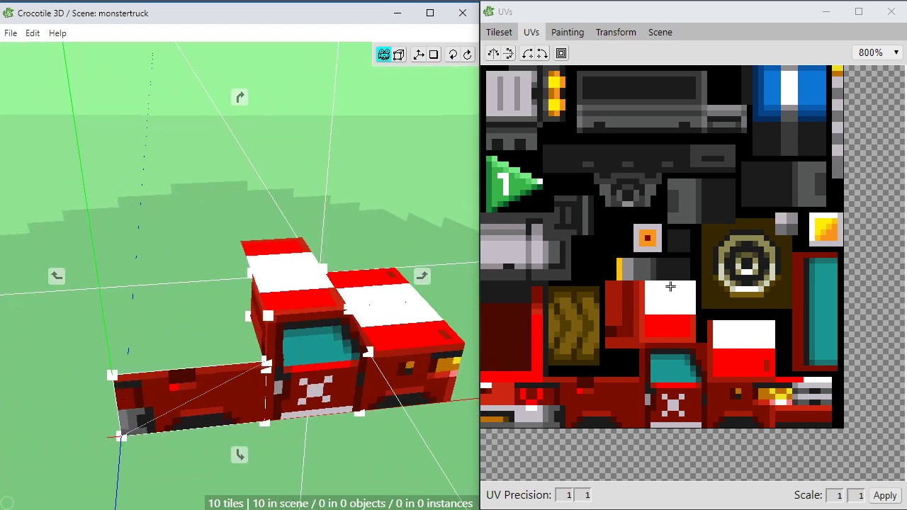
mouse_move(134, 340)
right_down()
mouse_move(223, 307)
mouse_move(233, 334)
right_up()
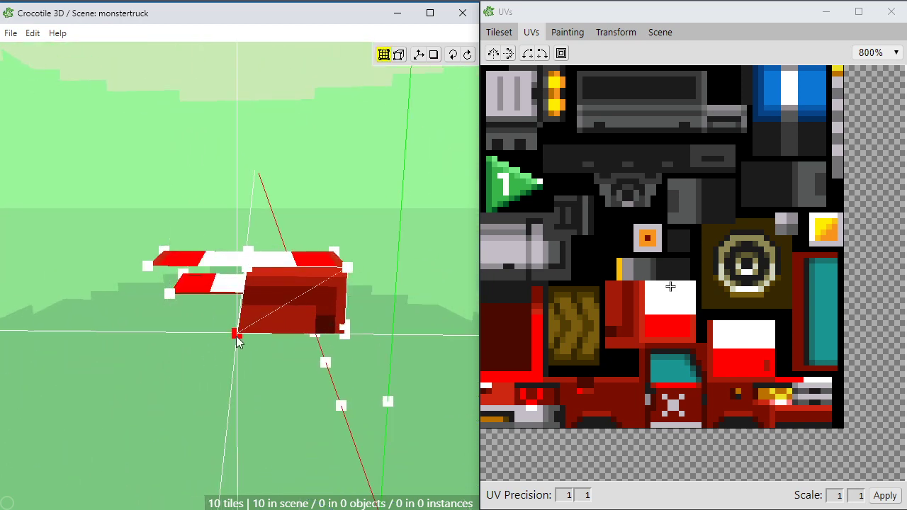
key(d)
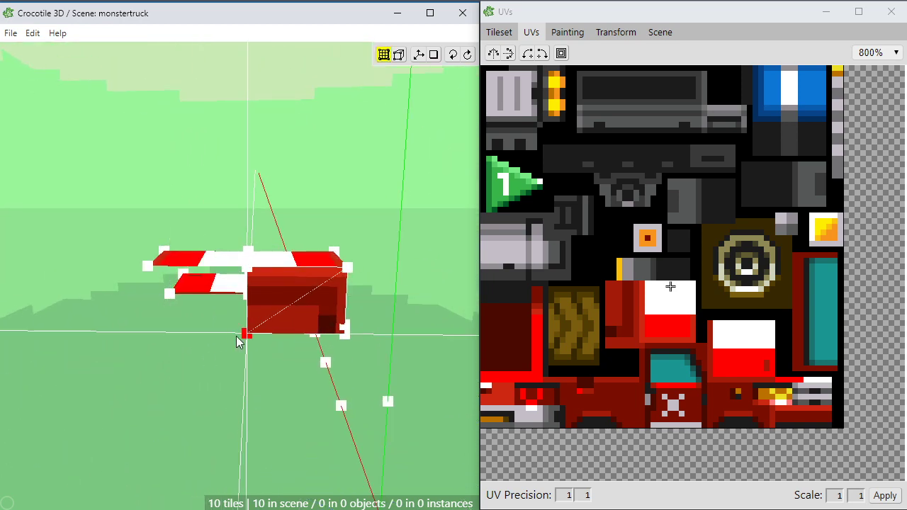
Duplicate the cab's rear wall tile and flip the copy across the centre seam to form the missing half
click(288, 309)
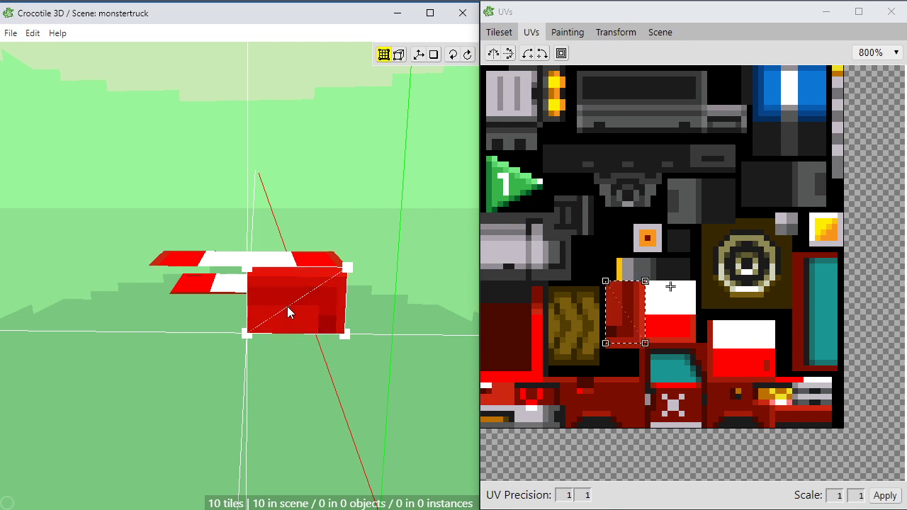
key(v)
key(ctrl+v)
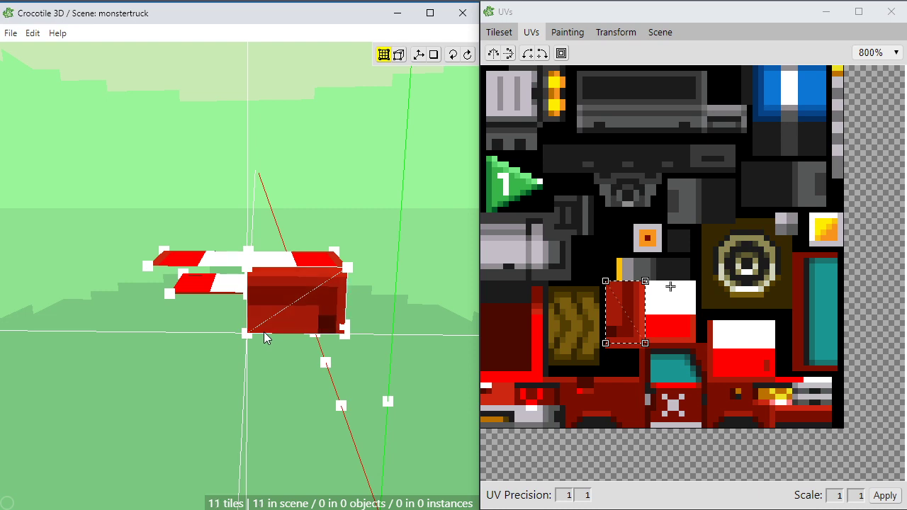
key(h)
key(f)
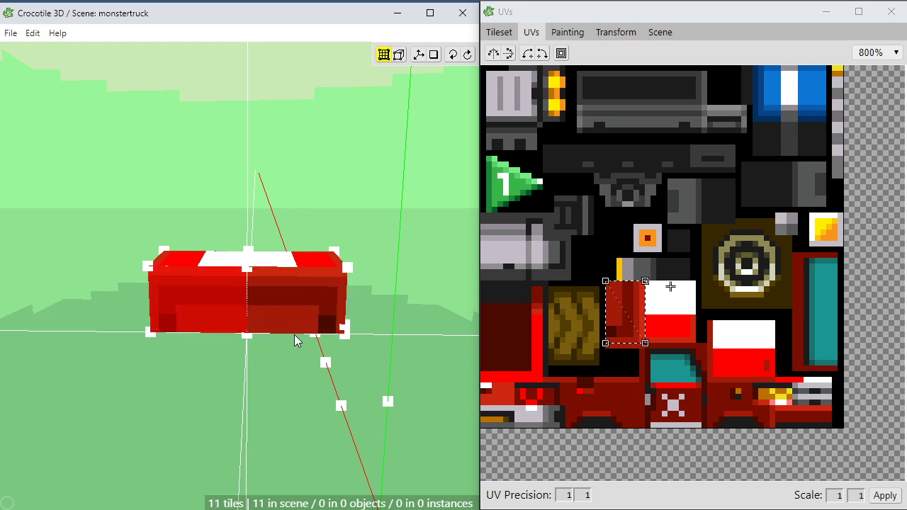
click(294, 335)
Select the dark-red truck bed texture with its bright red rim in the tileset
right_drag(292, 378, 174, 316)
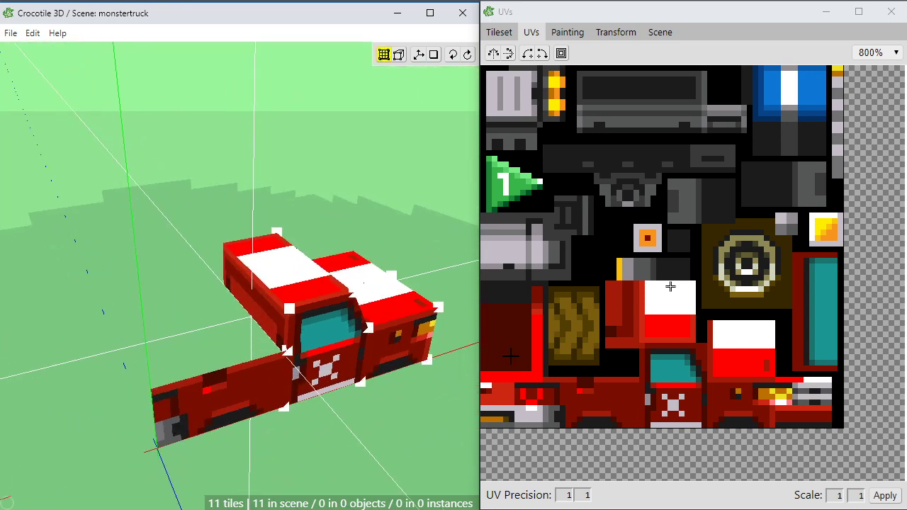
click(530, 366)
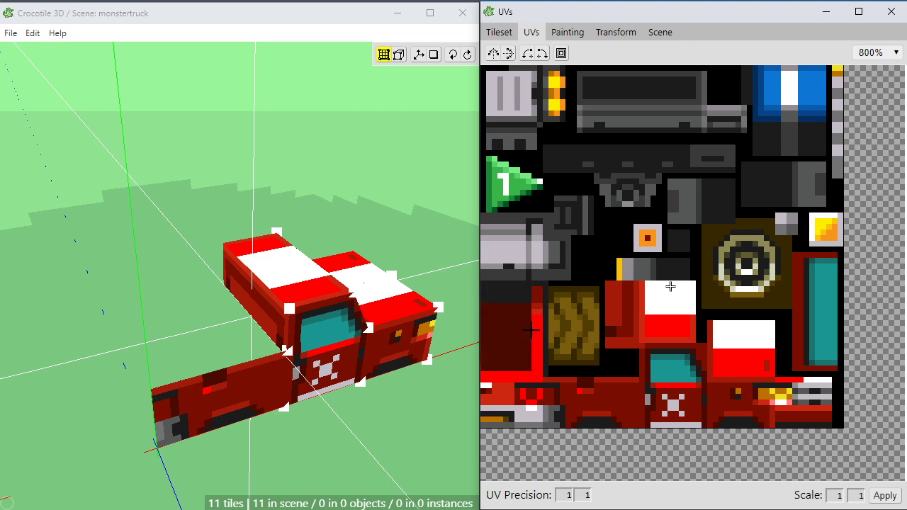
click(500, 32)
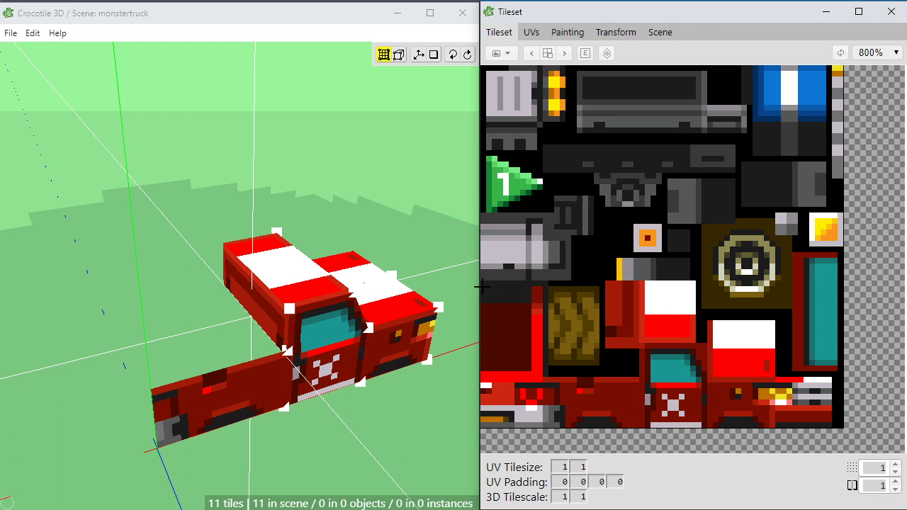
drag(481, 286, 540, 373)
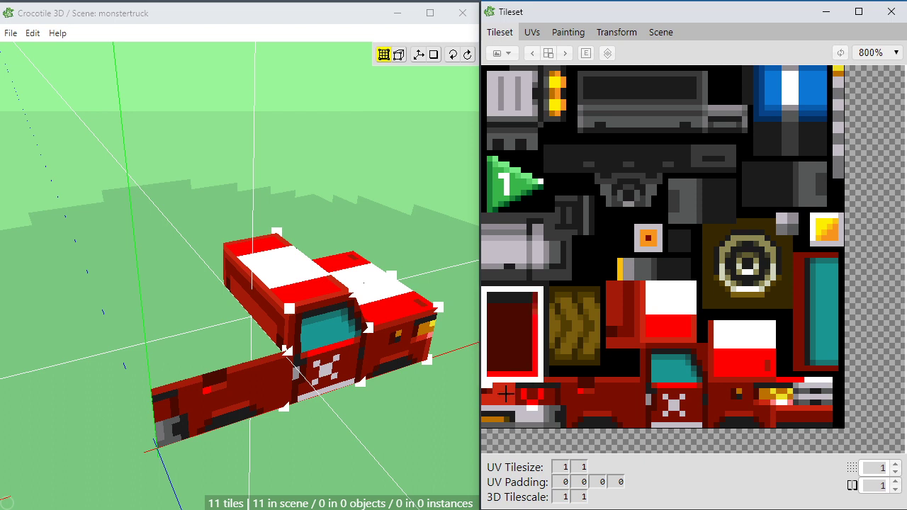
click(535, 369)
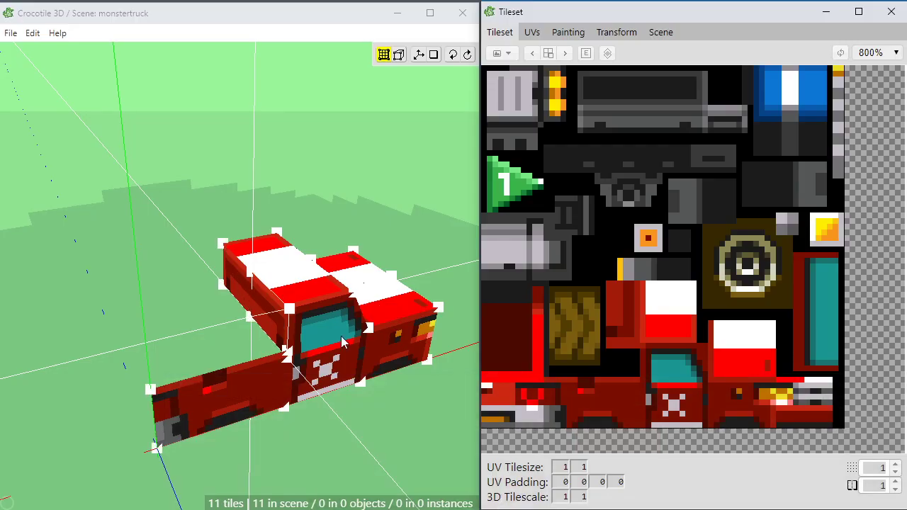
drag(536, 286, 481, 383)
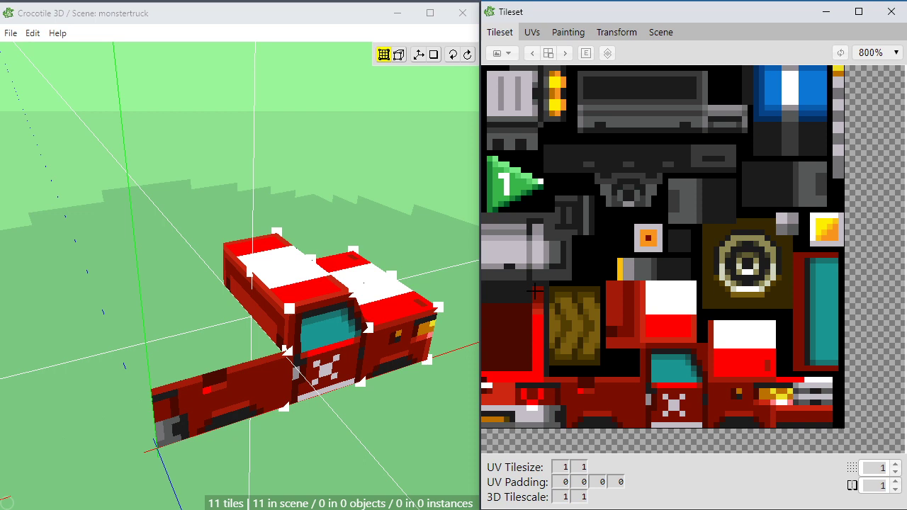
drag(536, 290, 477, 376)
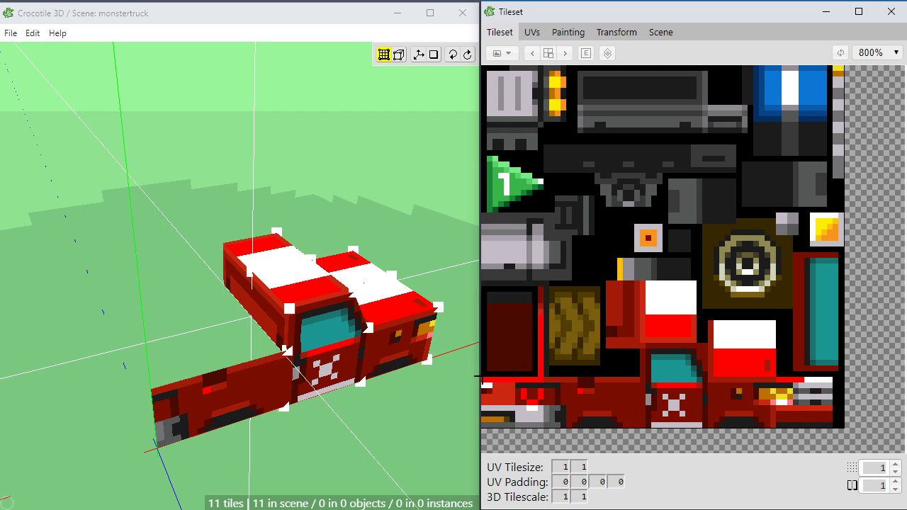
right_drag(153, 367, 190, 387)
key(space)
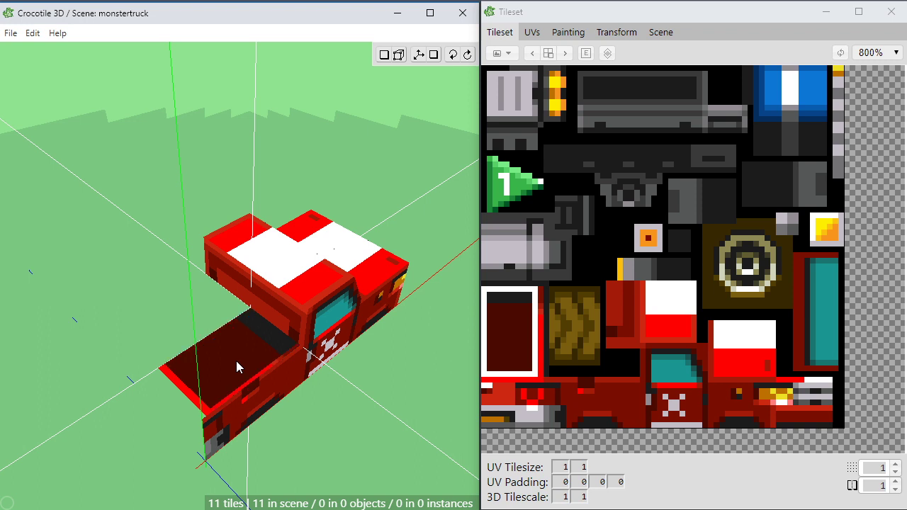
right_drag(213, 361, 225, 340)
middle_drag(225, 340, 242, 320)
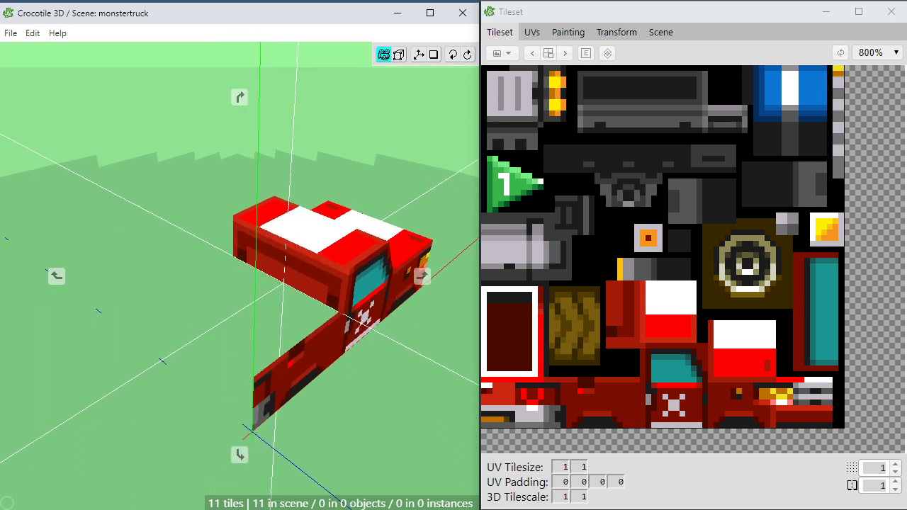
right_drag(243, 320, 233, 339)
Reselect the dark-red bed texture including its bright red side and rear rim, and place it as half of the truck bed behind the cab
click(541, 301)
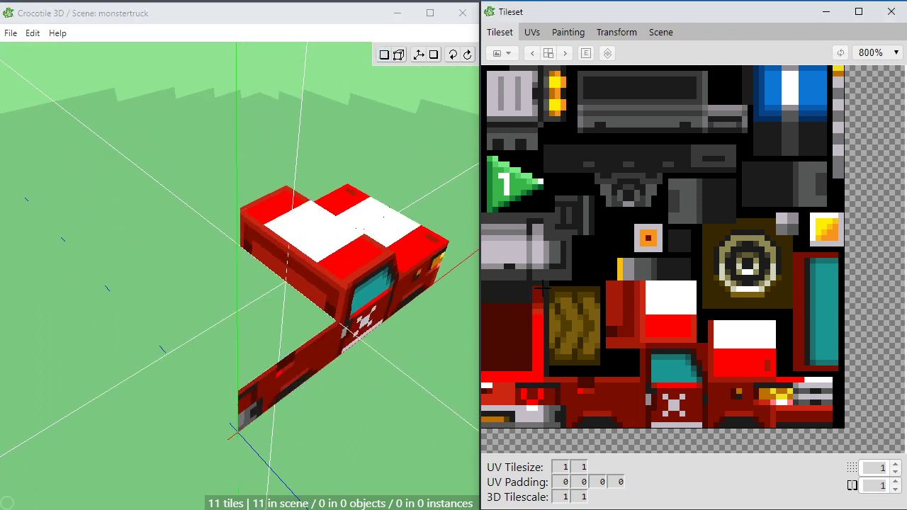
drag(542, 287, 484, 374)
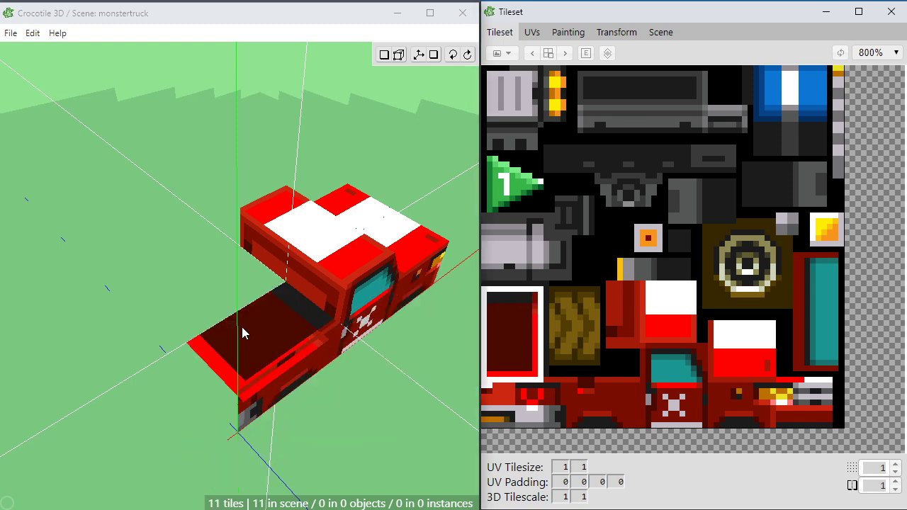
right_drag(242, 328, 241, 369)
right_drag(306, 316, 276, 298)
click(260, 324)
mouse_move(341, 288)
right_down()
mouse_move(323, 292)
mouse_move(350, 299)
right_up()
drag(239, 347, 269, 372)
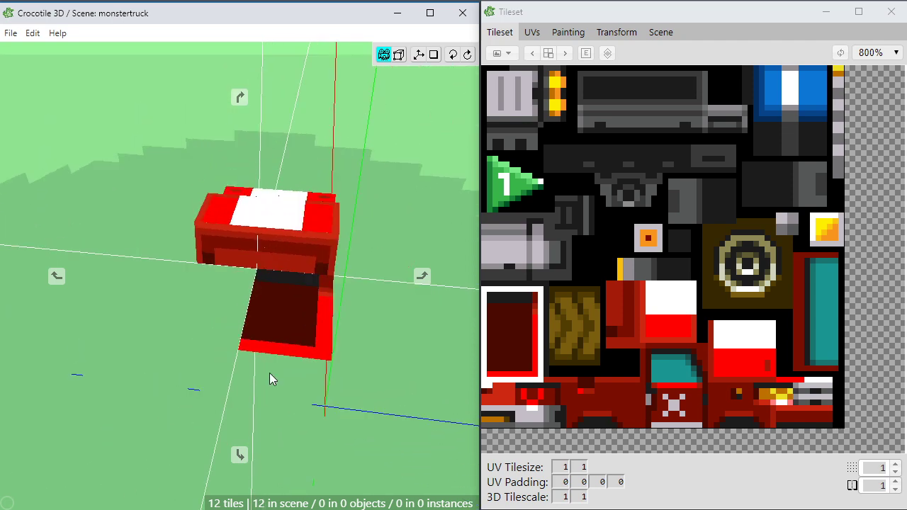
Duplicate the truck bed tile and flip the copy across the centre seam to form the missing half of the bed
scroll(302, 300, up, 3)
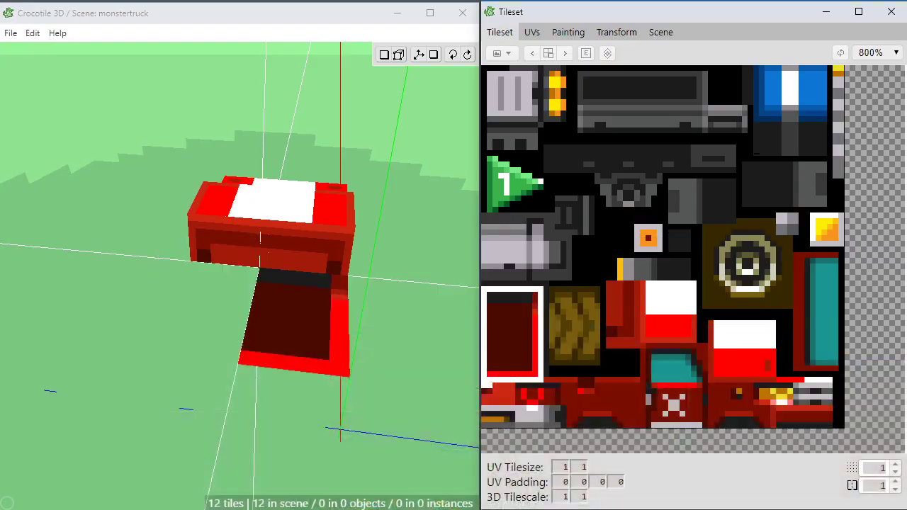
click(380, 325)
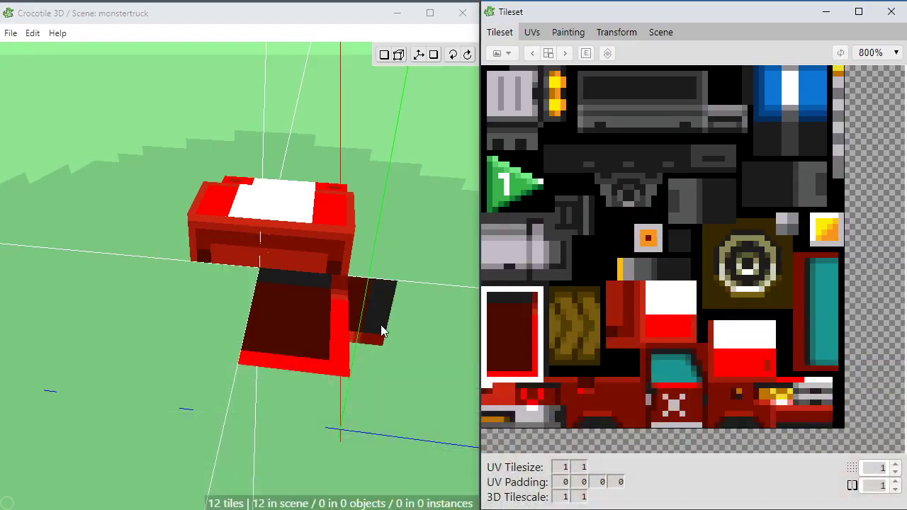
key(Tab)
right_drag(381, 324, 352, 341)
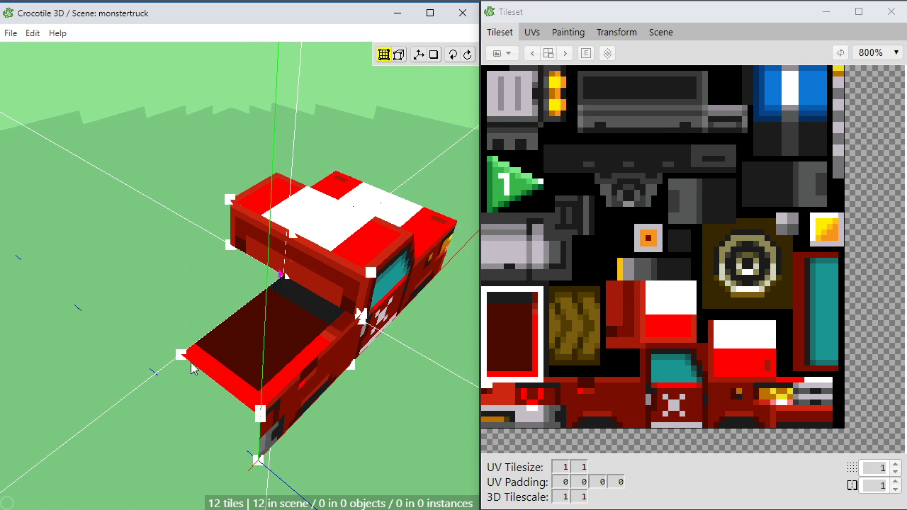
mouse_move(192, 367)
right_down()
mouse_move(180, 376)
mouse_move(196, 380)
right_up()
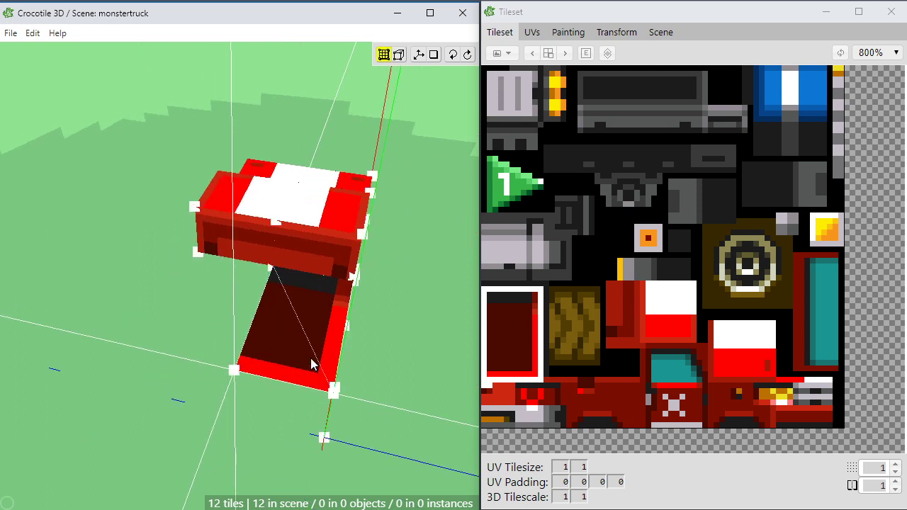
click(314, 330)
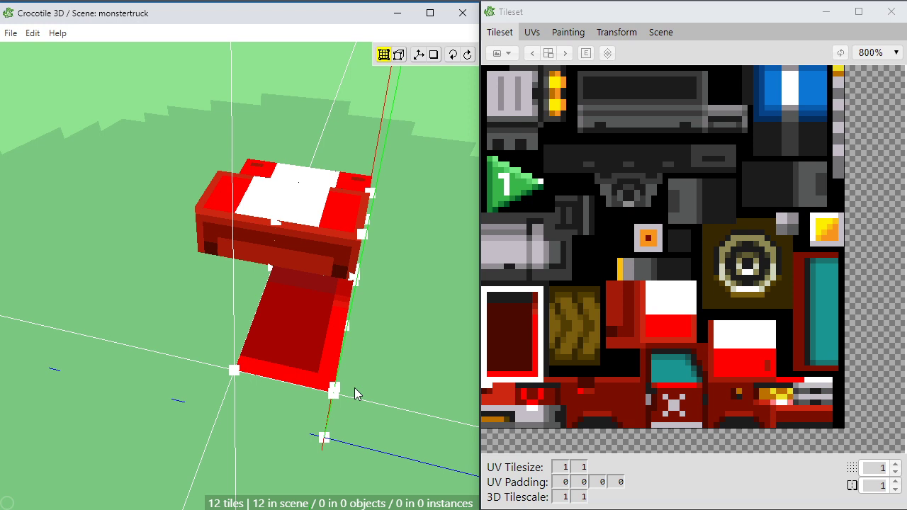
right_drag(354, 387, 305, 393)
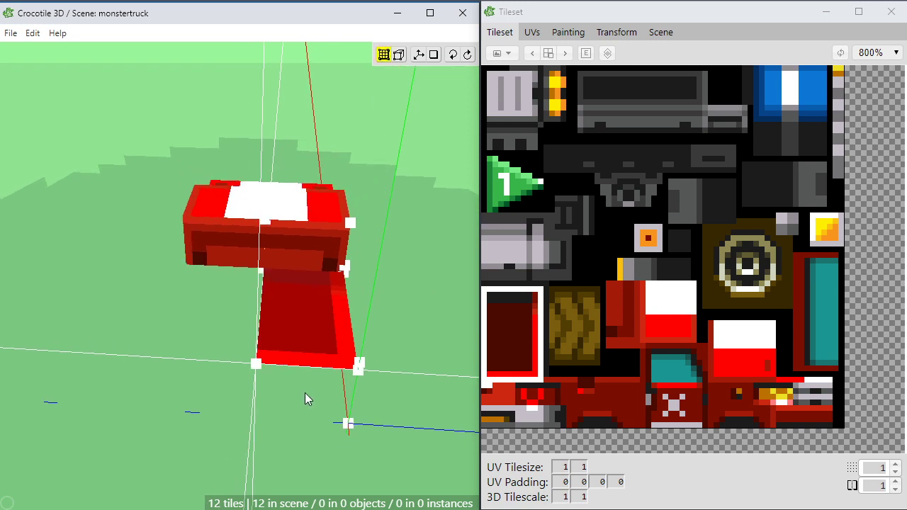
click(305, 392)
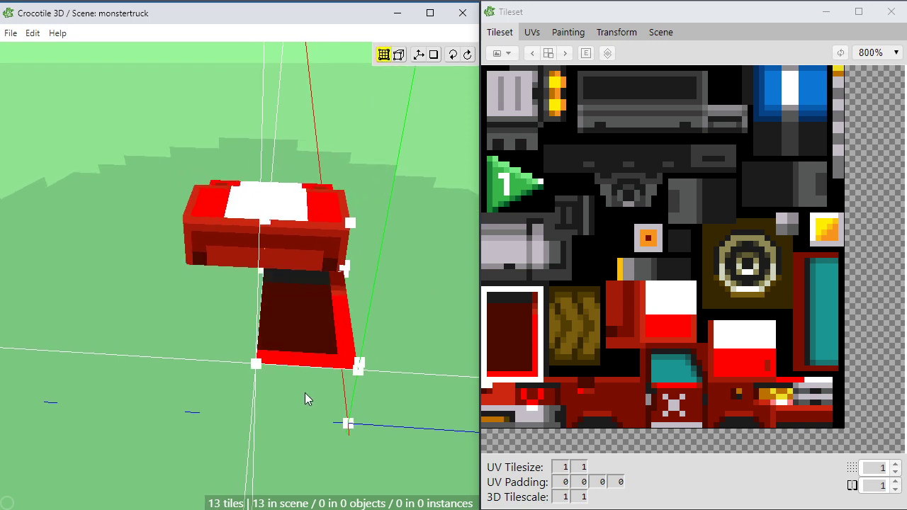
click(305, 393)
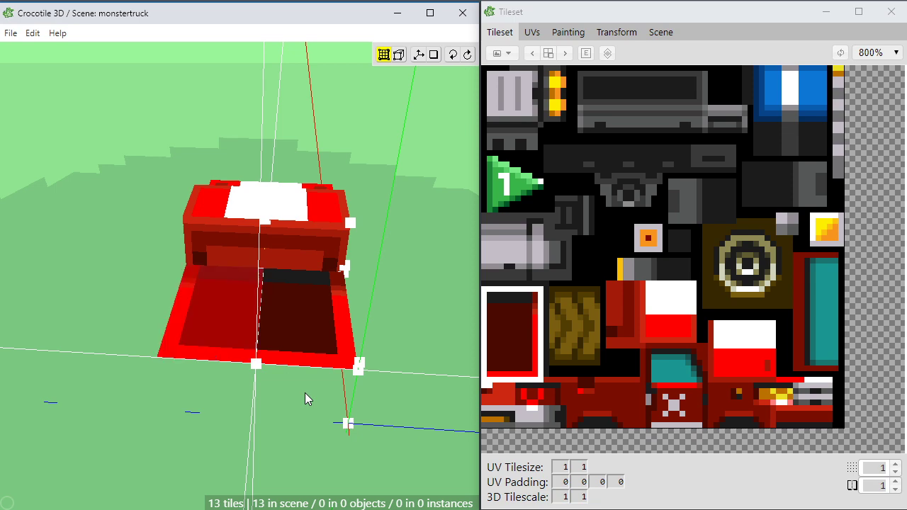
Raise both truck bed tiles so that the bed's rim lines up with the upper edge of the body's side panel
right_drag(304, 393, 219, 283)
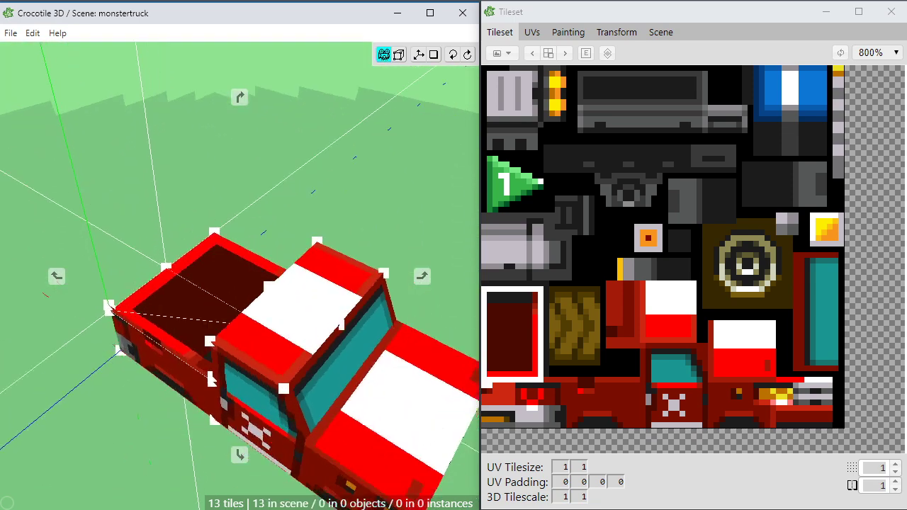
right_drag(220, 319, 163, 306)
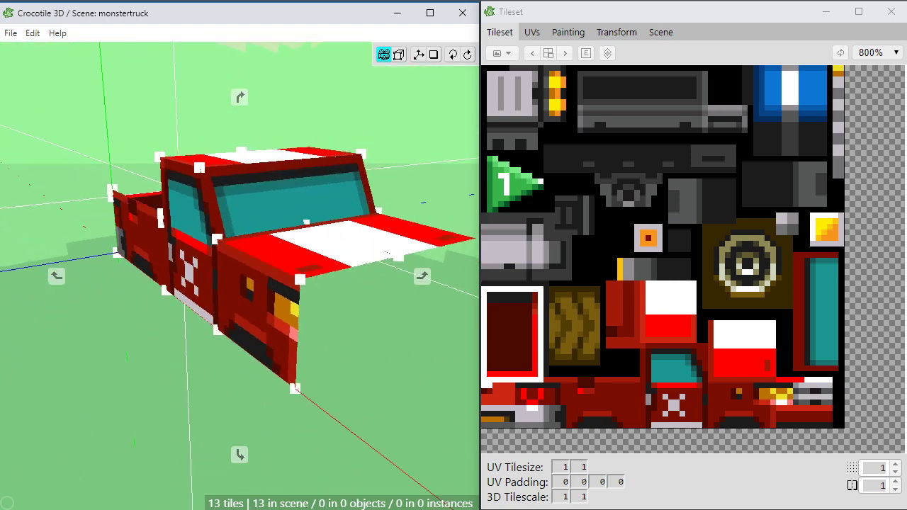
right_drag(386, 253, 238, 212)
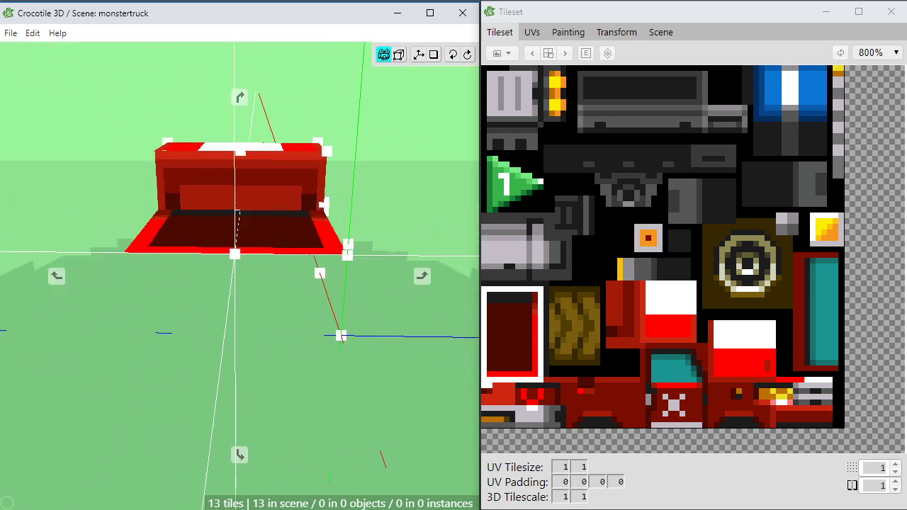
right_drag(340, 301, 367, 303)
scroll(366, 302, up, 3)
right_drag(272, 177, 266, 204)
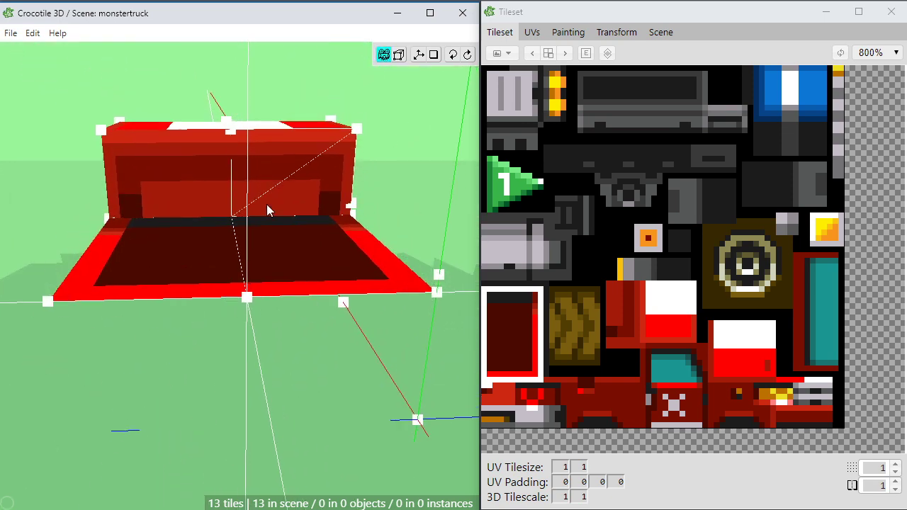
click(225, 250)
shift+click(256, 250)
right_drag(257, 250, 317, 279)
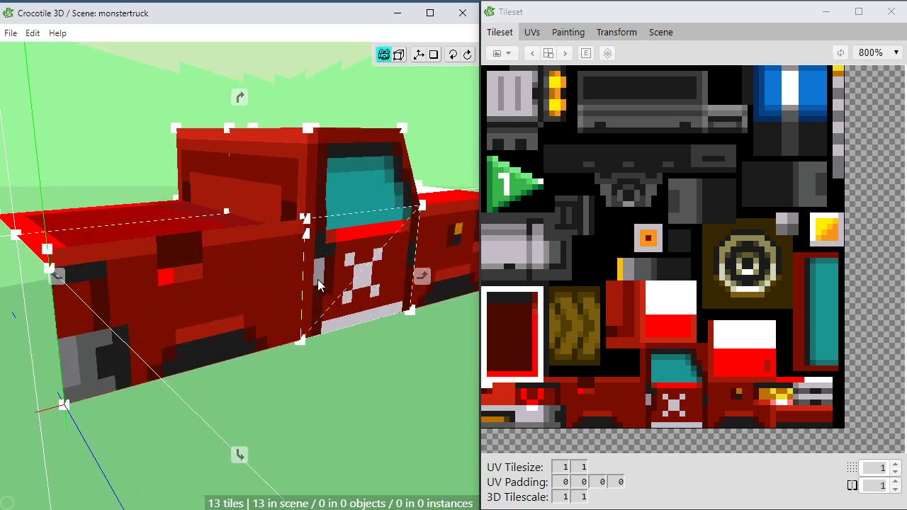
right_drag(306, 236, 277, 249)
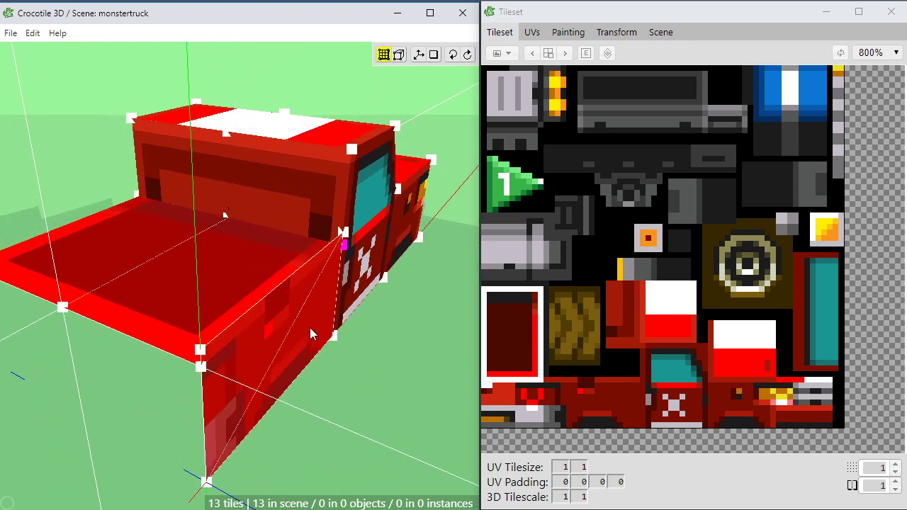
shift+click(226, 216)
shift+click(137, 196)
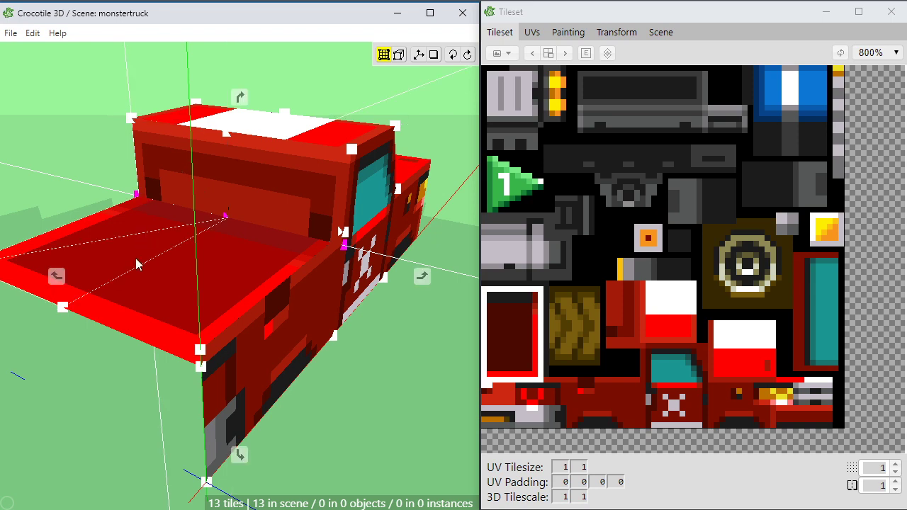
right_drag(137, 262, 221, 299)
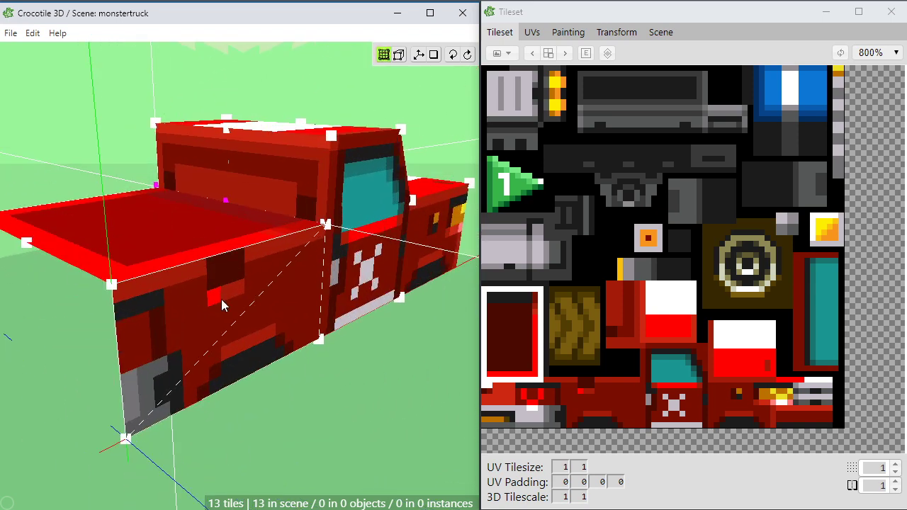
Examine how the bed, cab and hood fit together from the rear, side and front of the truck
scroll(221, 298, down, 5)
key(space)
drag(222, 299, 302, 329)
scroll(263, 304, up, 1)
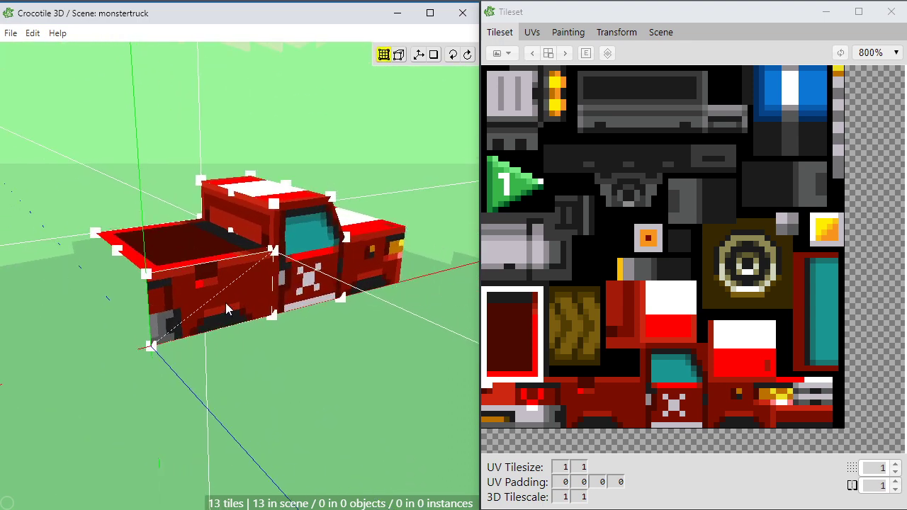
drag(225, 303, 195, 280)
middle_drag(196, 281, 154, 316)
key(Tab)
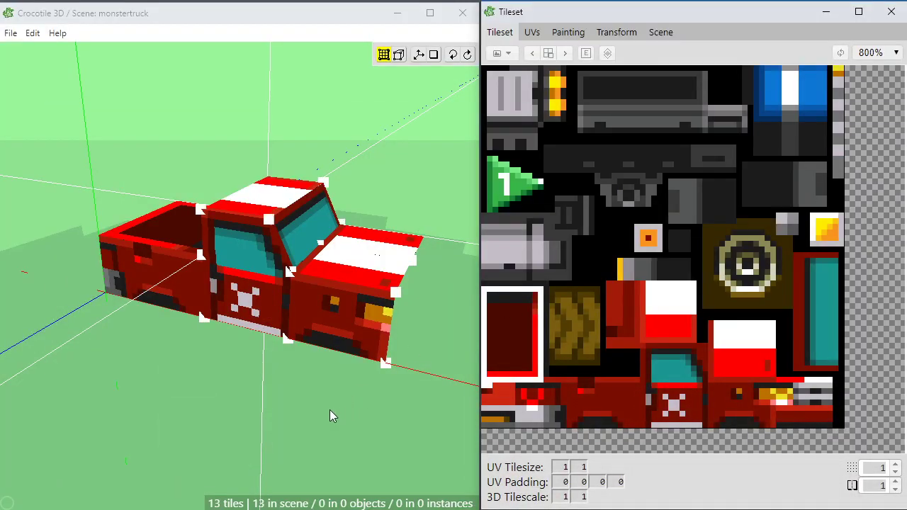
middle_drag(225, 406, 418, 326)
Duplicate the truck's four side tiles and mirror the copies across the centre seam to form the opposite side, with their faces pointing outward
key(f)
click(223, 286)
shift+click(273, 280)
shift+click(282, 241)
shift+click(330, 282)
key(ctrl+c)
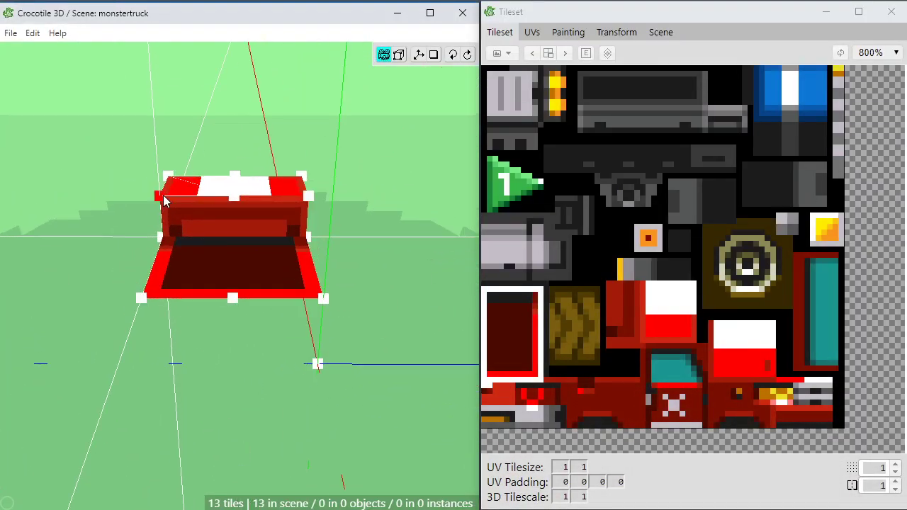
drag(234, 202, 235, 244)
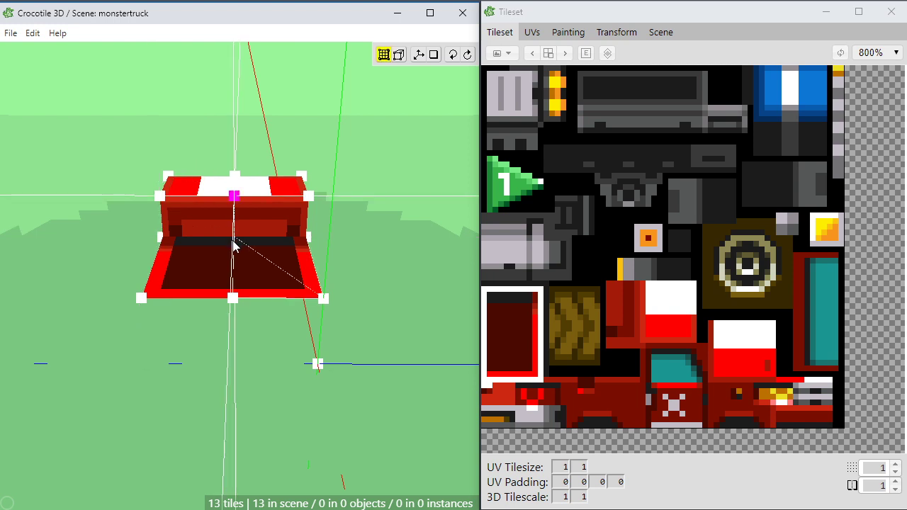
key(m)
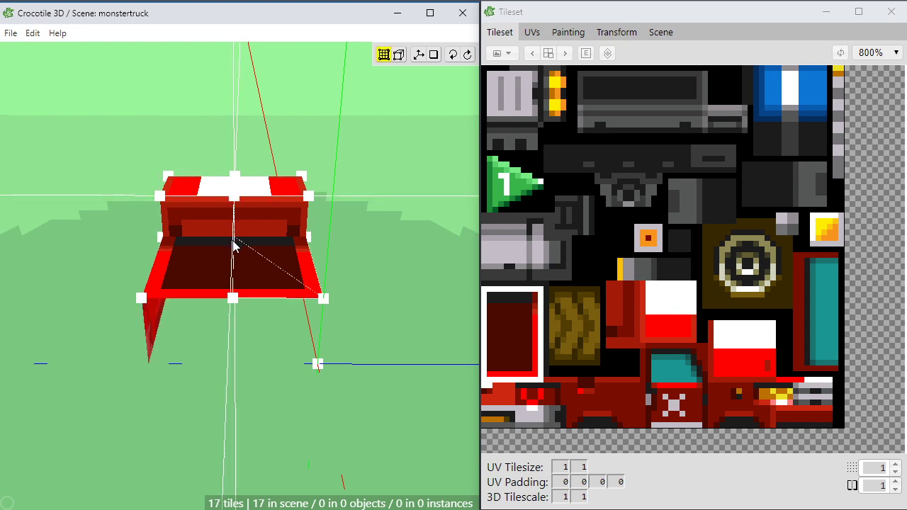
key(n)
middle_drag(211, 243, 305, 259)
middle_drag(145, 245, 425, 212)
key(Escape)
Select the half-tailgate texture with the red taillight and grey bumper in the tileset
middle_drag(156, 363, 195, 284)
middle_drag(166, 341, 280, 320)
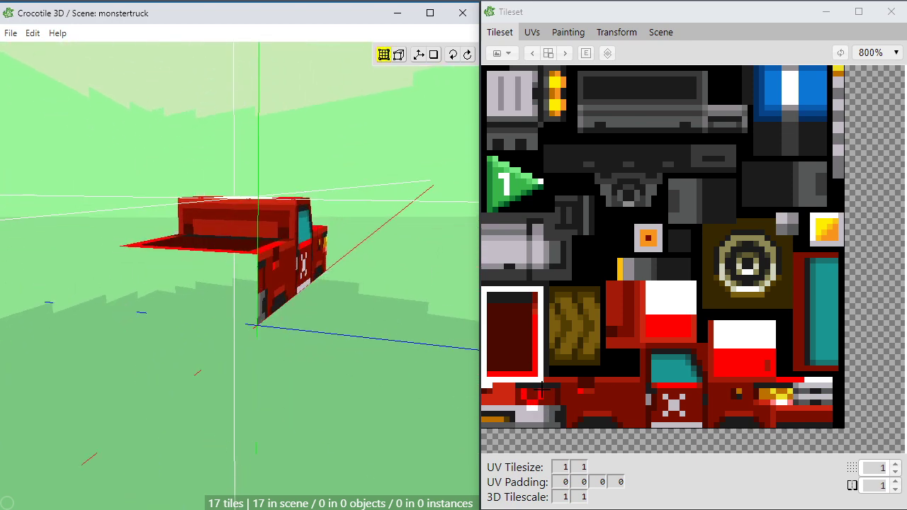
drag(542, 387, 486, 429)
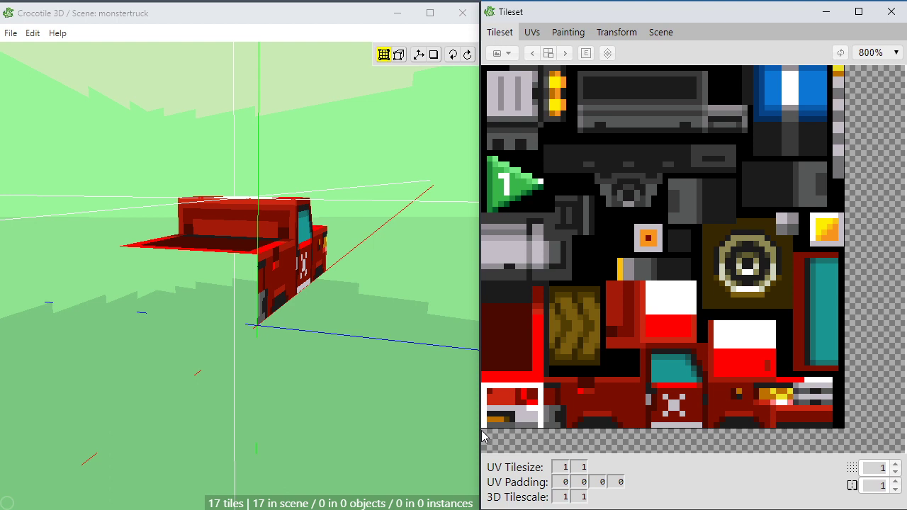
click(485, 425)
key(v)
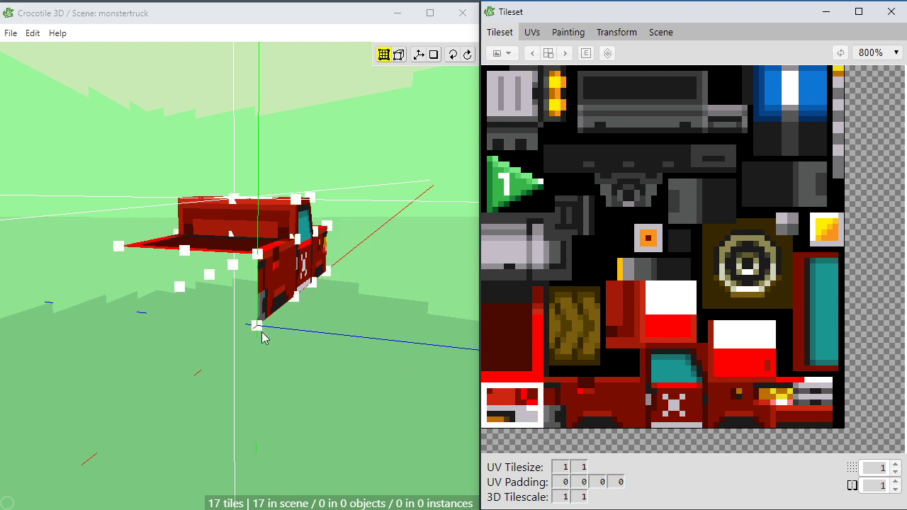
Place the taillight and bumper tile upright below the bed's rear rim, between the side panel's rear corner and the centre seam
click(217, 310)
key(Tab)
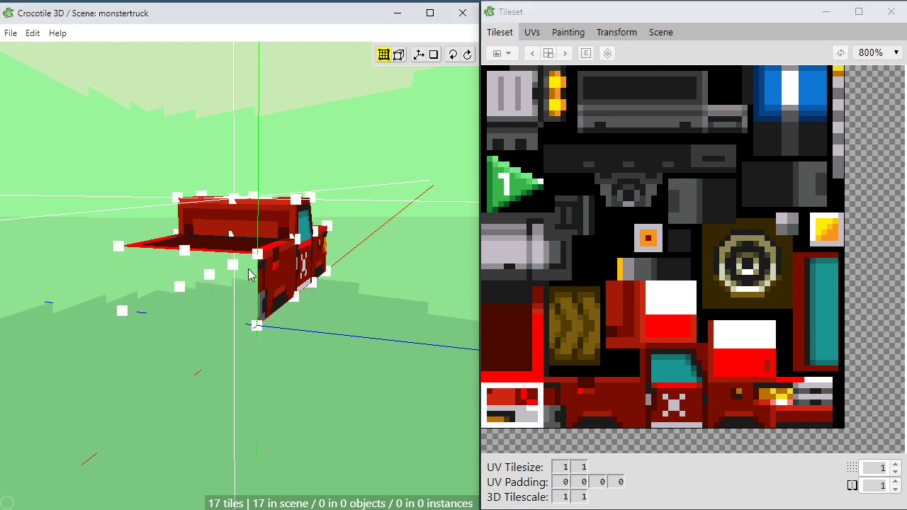
key(Tab)
key(r)
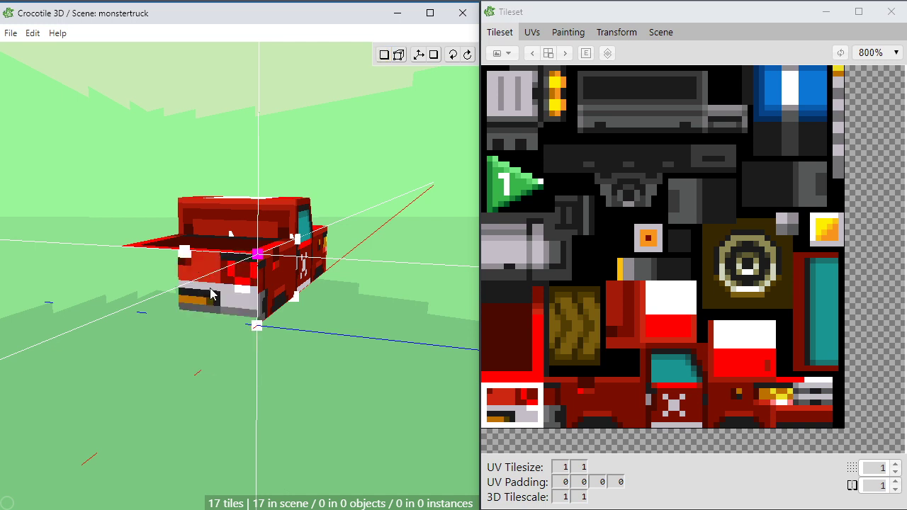
click(211, 289)
key(space)
mouse_move(219, 330)
mouse_down()
mouse_move(145, 312)
mouse_move(218, 330)
mouse_up()
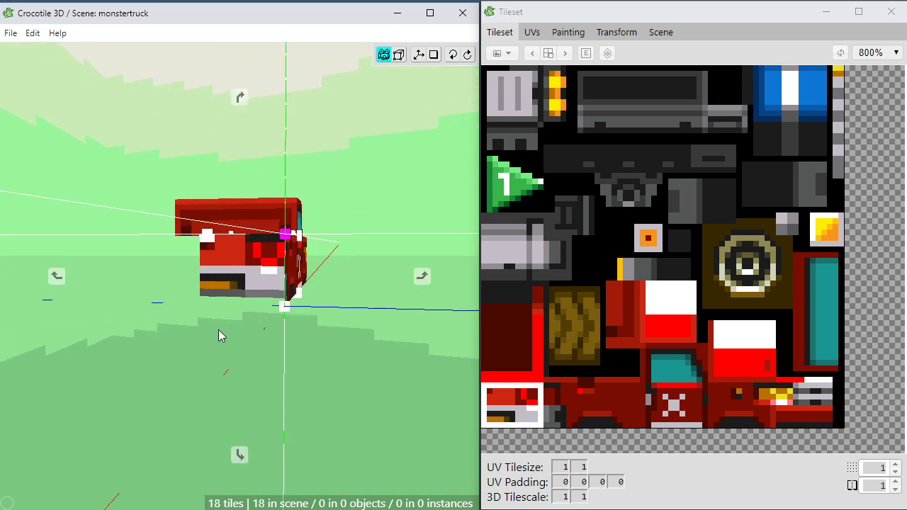
scroll(219, 330, up, 3)
drag(224, 361, 228, 329)
key(space)
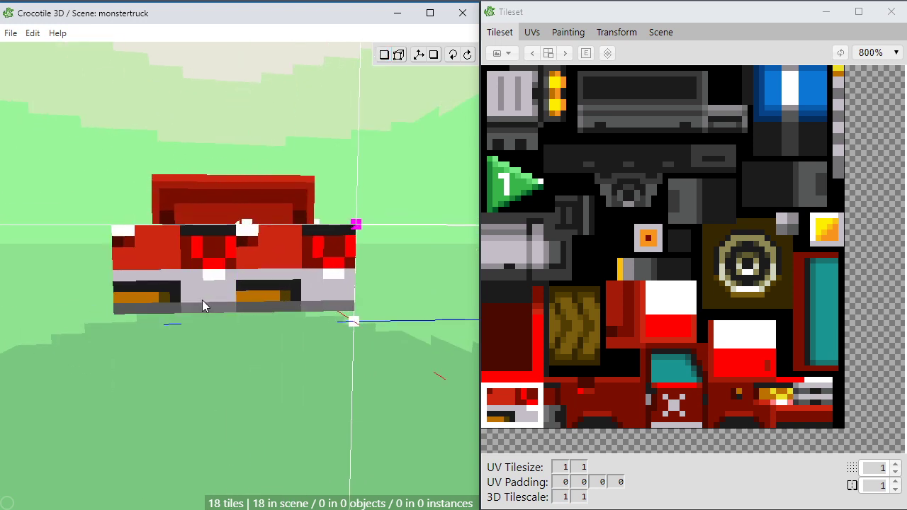
Place a mirrored copy of the taillight and bumper tile beside the first one to complete the tailgate's other half
key(Tab)
key(space)
drag(240, 237, 206, 295)
key(space)
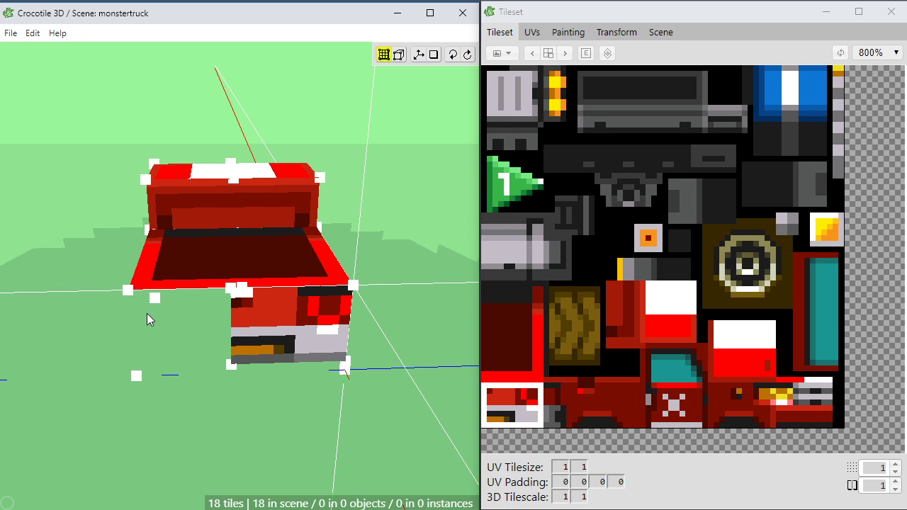
key(Tab)
key(a)
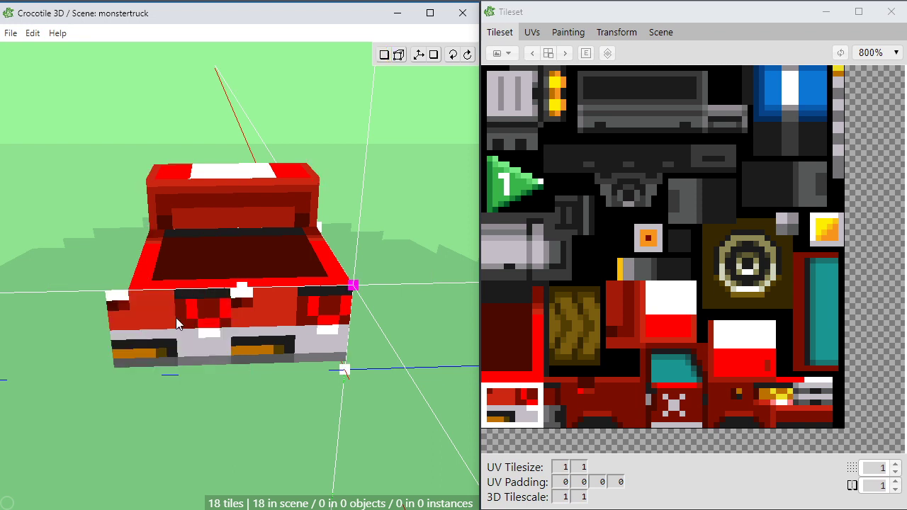
key(w)
click(176, 318)
key(Tab)
key(space)
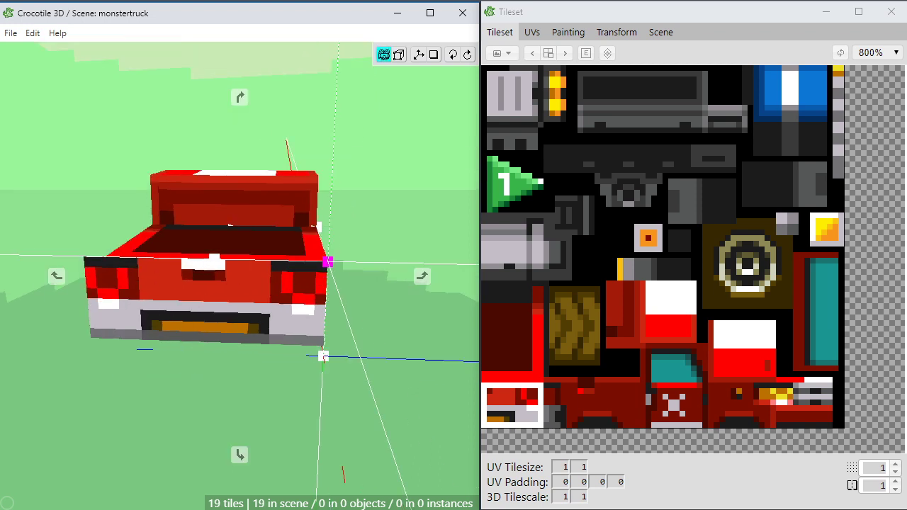
Move the mirrored tailgate tile's two outer vertices inward to meet the rear corner of the far side panel
drag(175, 317, 169, 341)
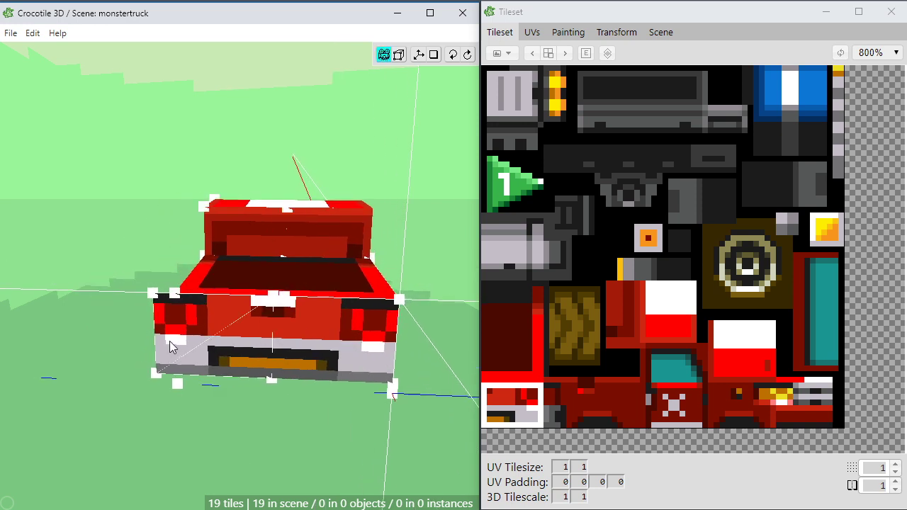
click(155, 294)
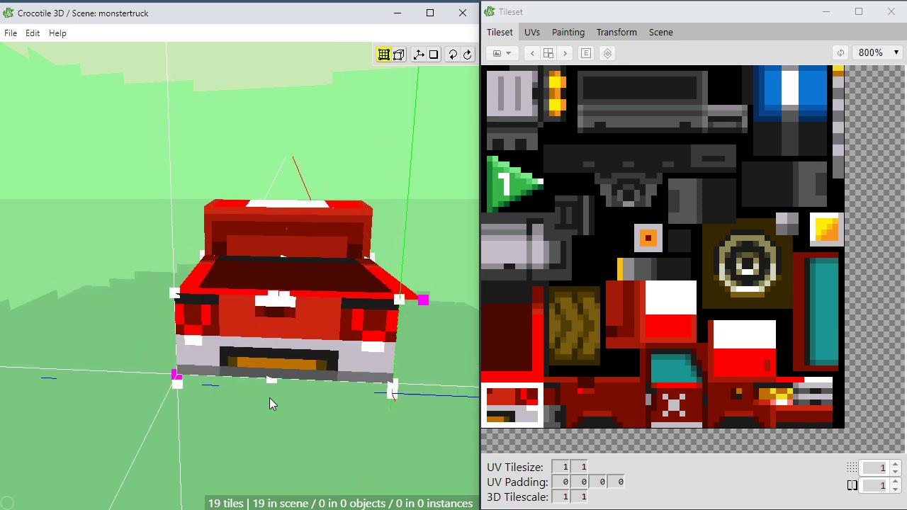
click(379, 313)
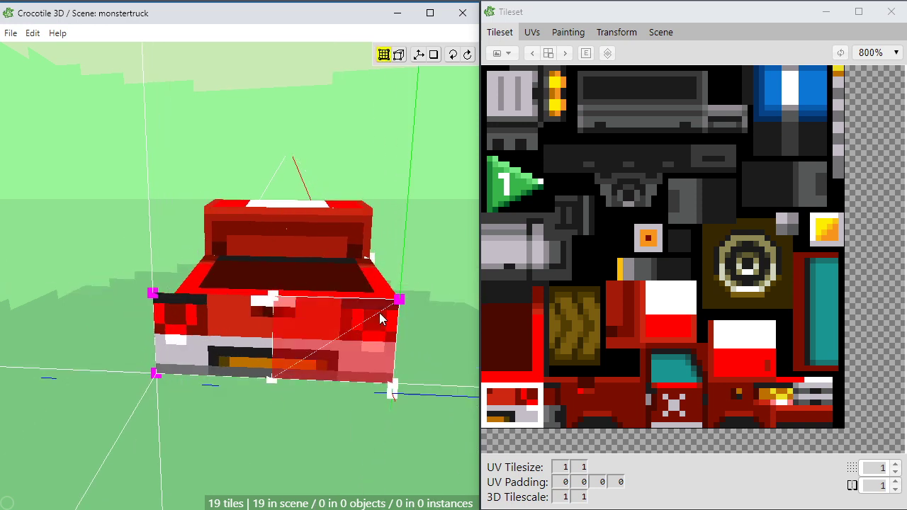
click(376, 327)
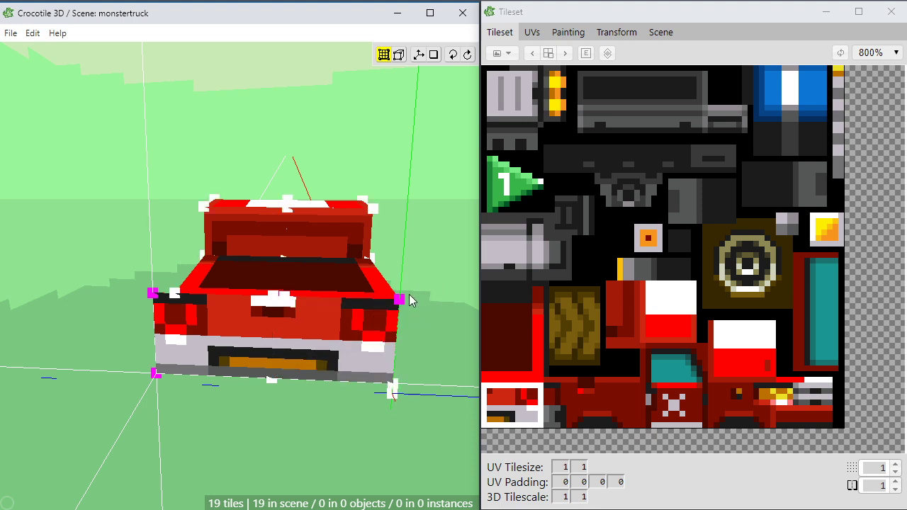
ctrl+drag(423, 281, 393, 312)
middle_drag(418, 312, 386, 313)
right_drag(386, 314, 420, 328)
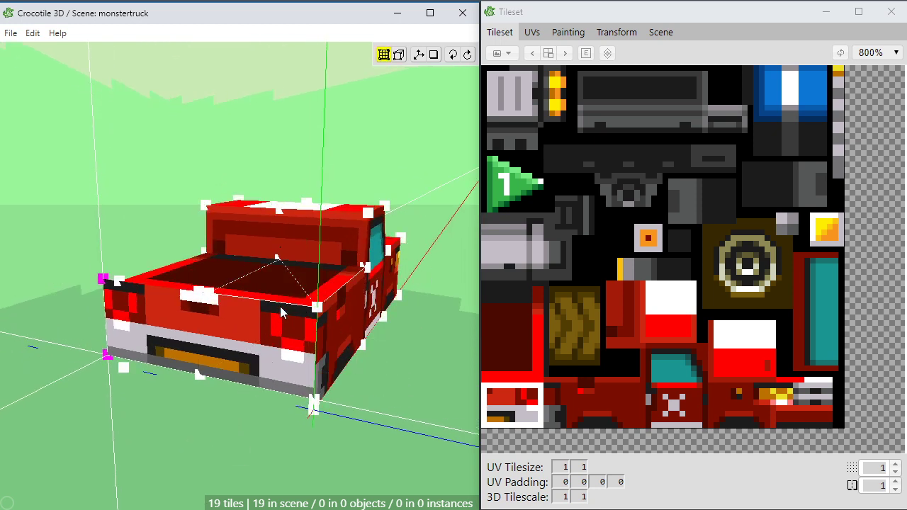
key(d)
key(d)
click(236, 409)
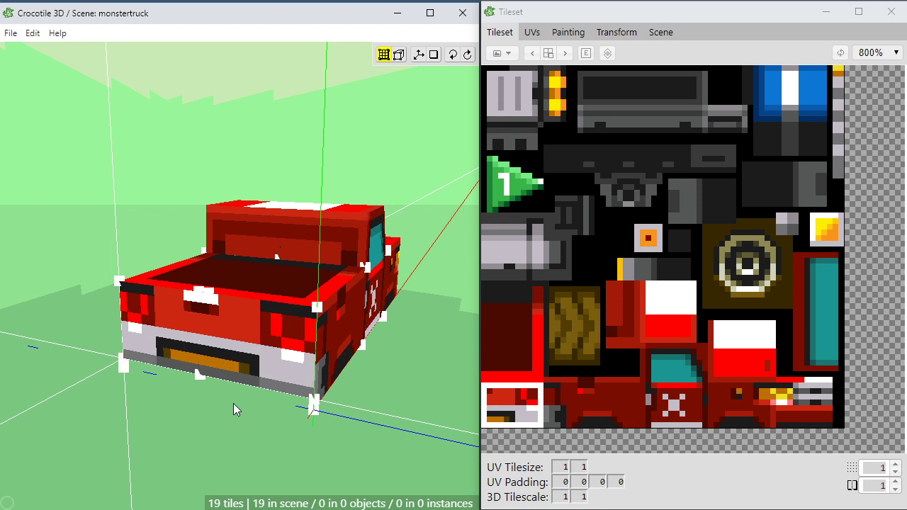
Shift the tailgate's two middle vertices sideways to line up with the bed's centre seam
right_drag(203, 401, 234, 370)
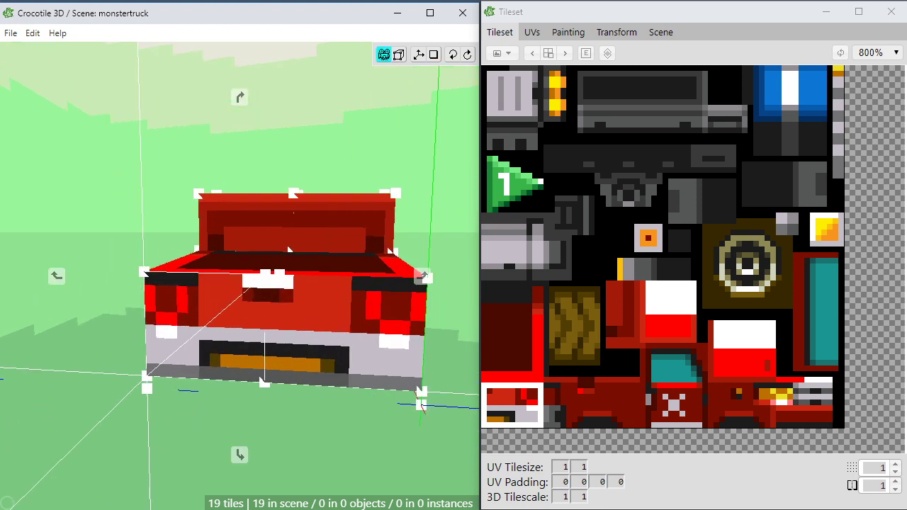
right_drag(289, 250, 271, 318)
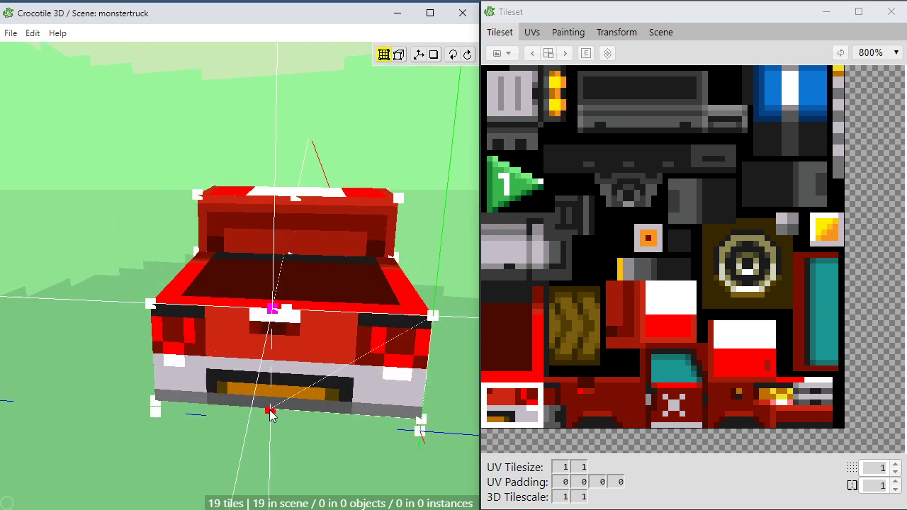
drag(270, 413, 289, 421)
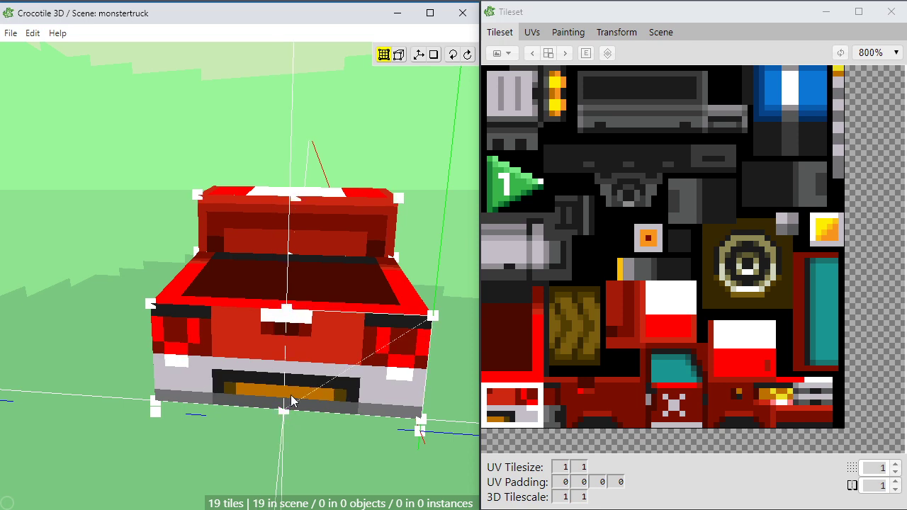
Examine how the tailgate meets the bed and side panel from the rear corner and the side of the truck
right_drag(243, 410, 253, 389)
middle_drag(253, 389, 280, 380)
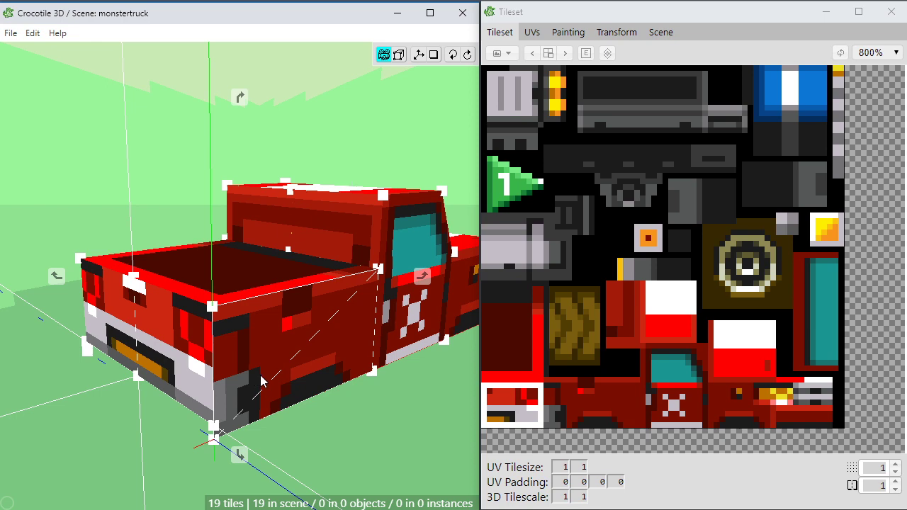
key(Tab)
right_drag(261, 381, 256, 319)
key(Tab)
right_drag(238, 416, 248, 378)
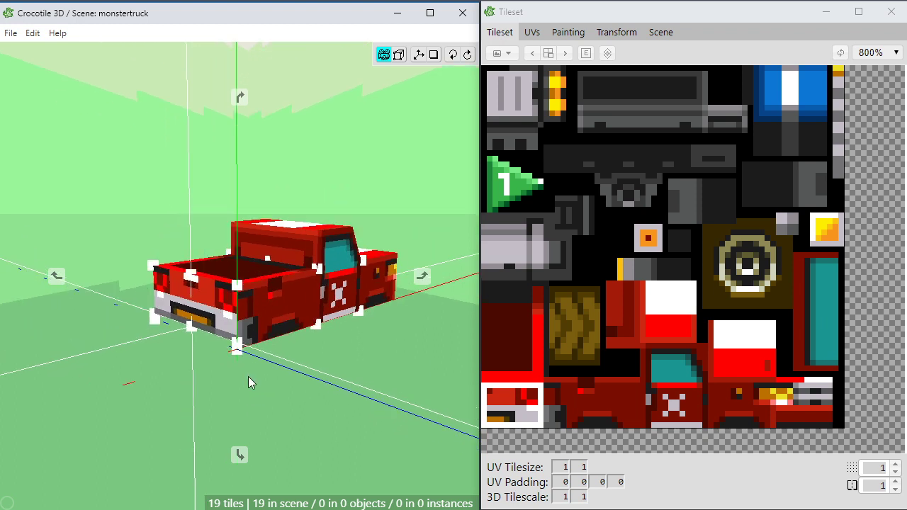
key(Tab)
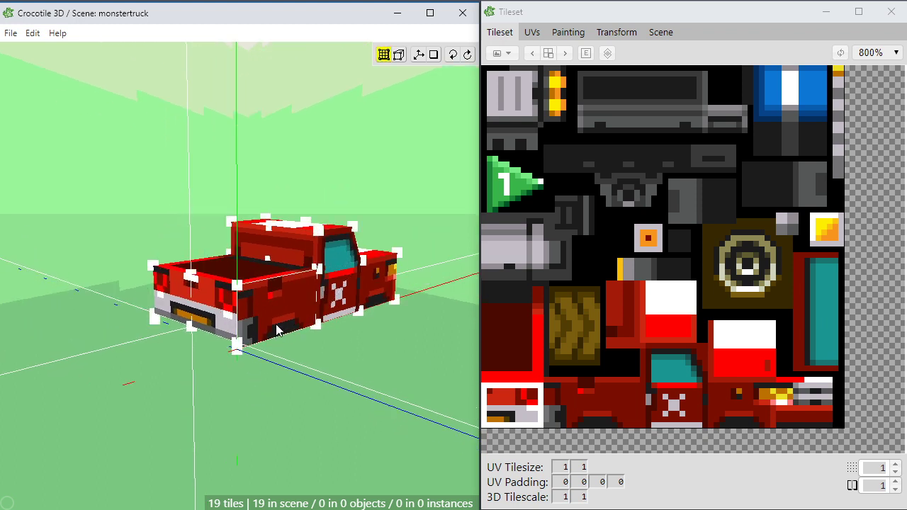
key(Tab)
right_drag(209, 383, 228, 347)
key(Tab)
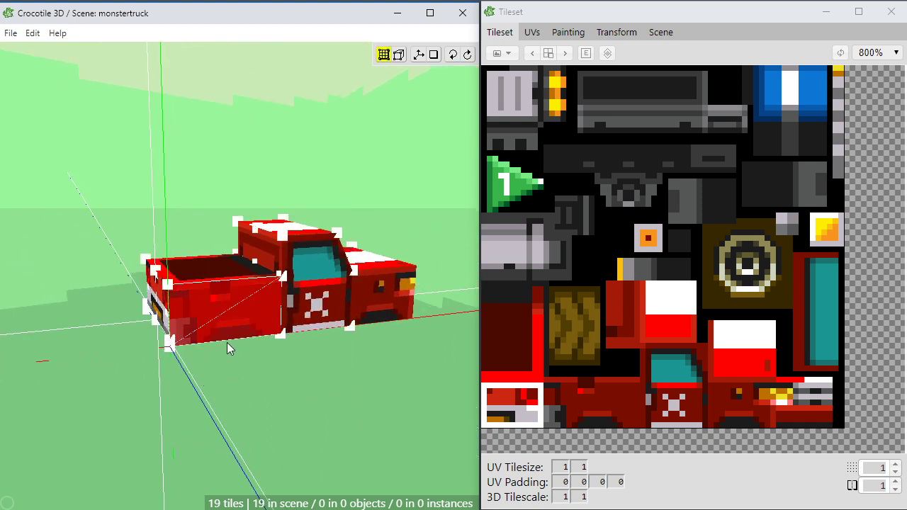
Try shifting the bed's side panel downward and move it back up to the bed rim
key(Tab)
key(Tab)
key(s)
key(s)
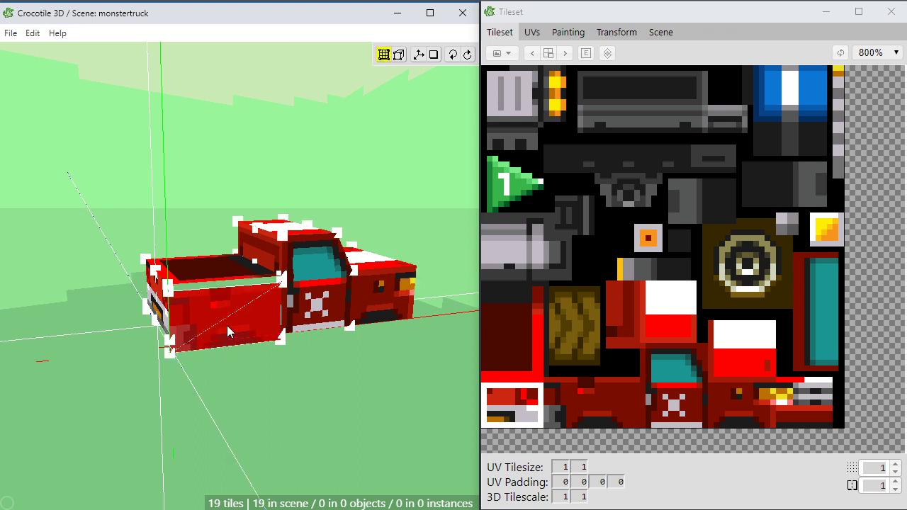
key(w)
key(w)
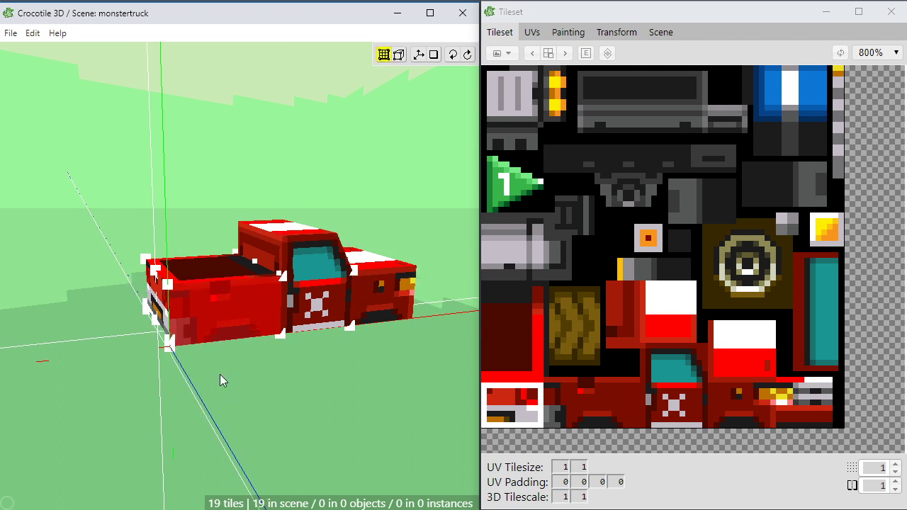
Place the 3D cursor on the lower rear corner of the bed's side panel
key(space)
drag(203, 392, 231, 346)
scroll(219, 382, up, 1)
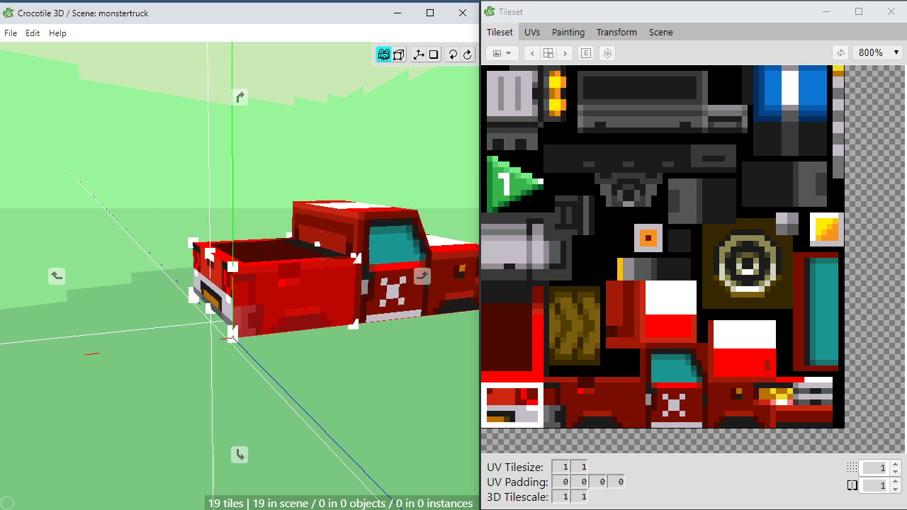
key(space)
right_click(232, 340)
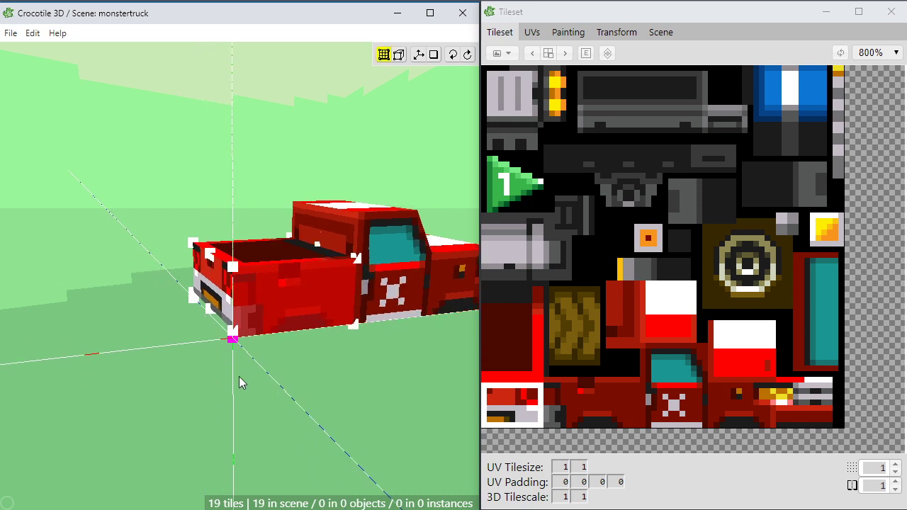
Try flipping the bed's side panel lengthwise about the 3D cursor and inspect it from behind and both sides
key(space)
mouse_move(283, 407)
right_down()
mouse_move(265, 400)
mouse_move(276, 402)
right_up()
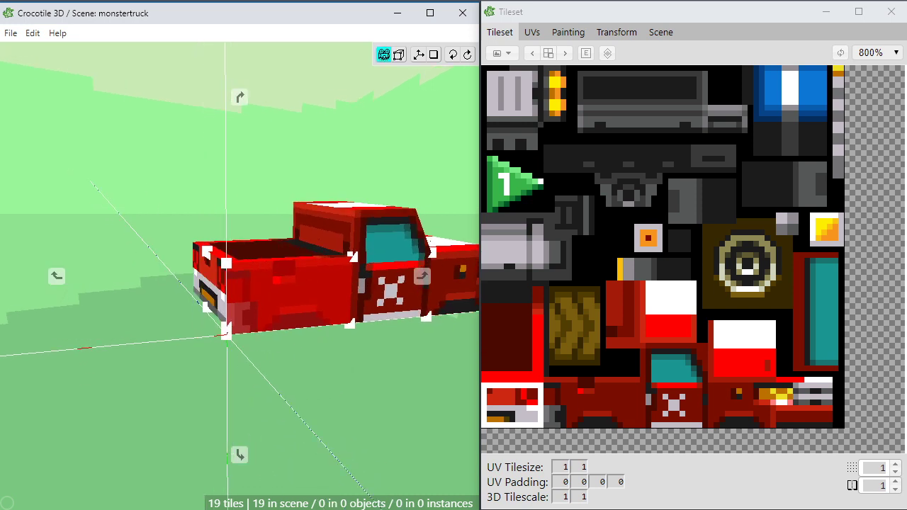
key(space)
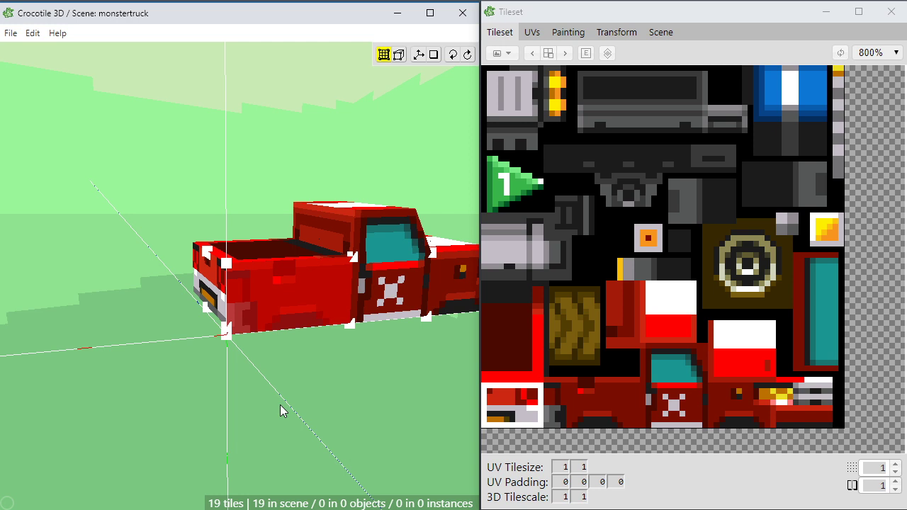
key(x)
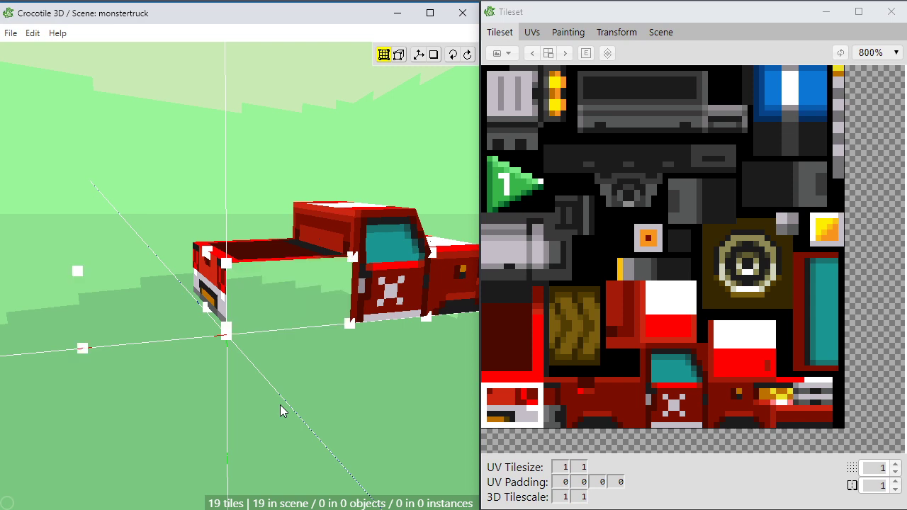
key(space)
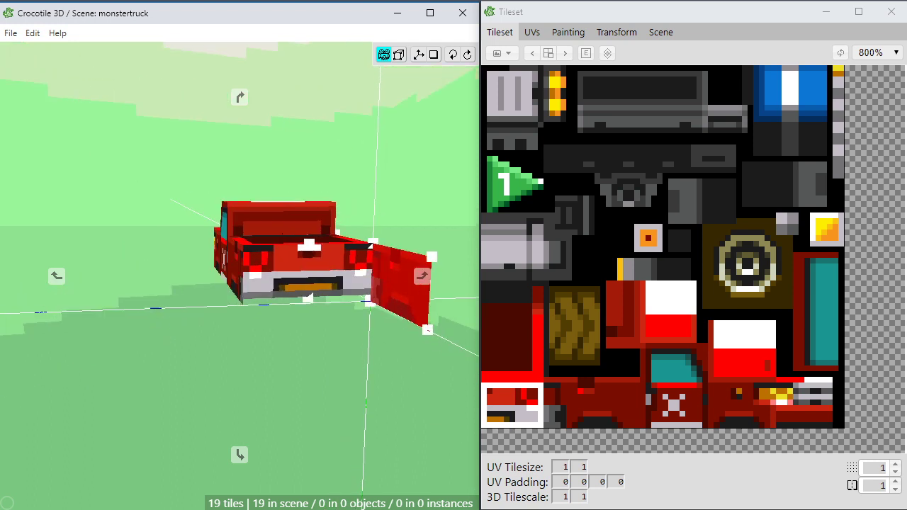
key(space)
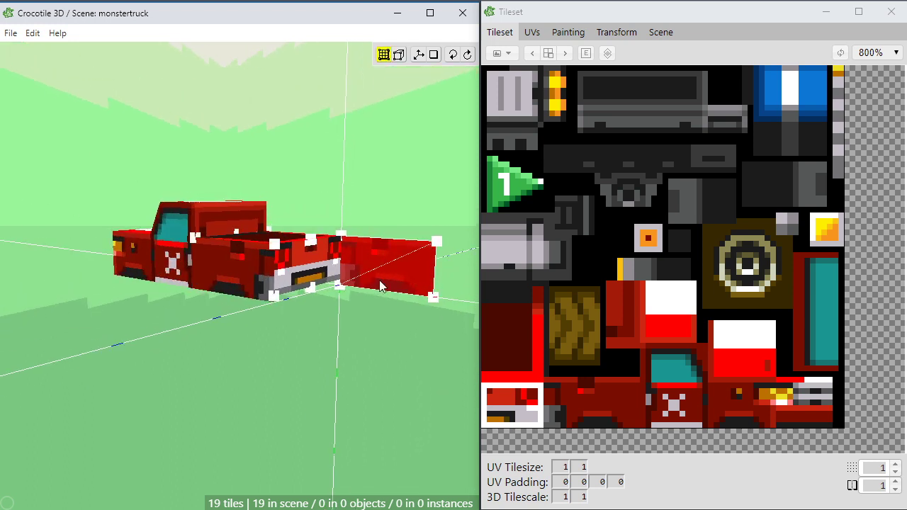
key(space)
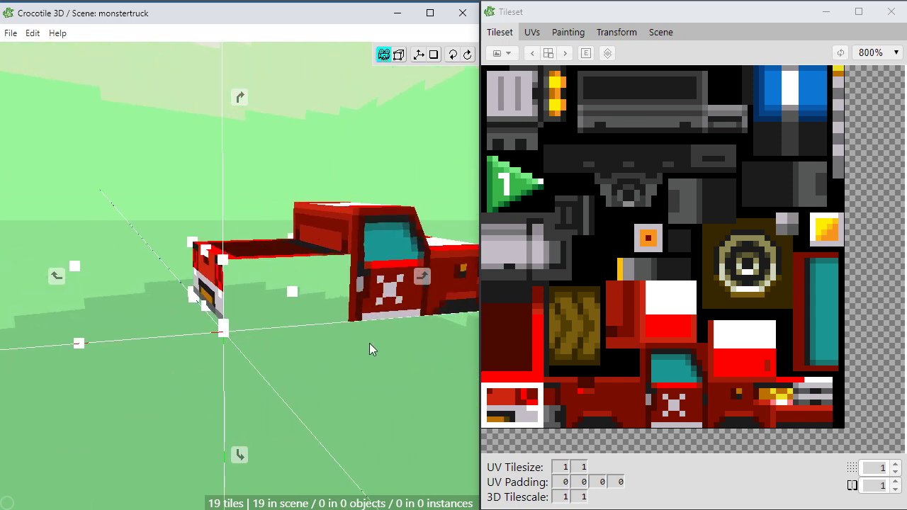
key(space)
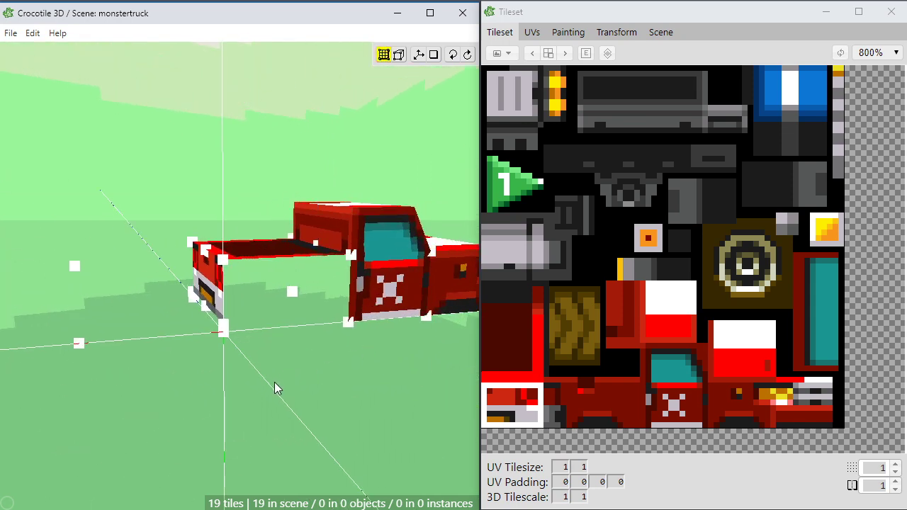
Restore the side panel and try flipping it vertically about the 3D cursor, toggling the flip several times
key(ctrl+z)
key(ctrl+y)
key(ctrl+z)
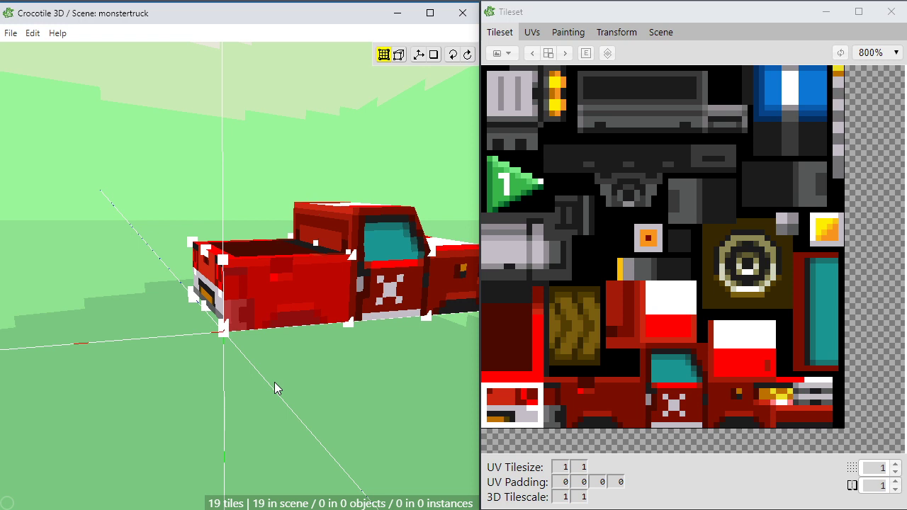
key(ctrl+y)
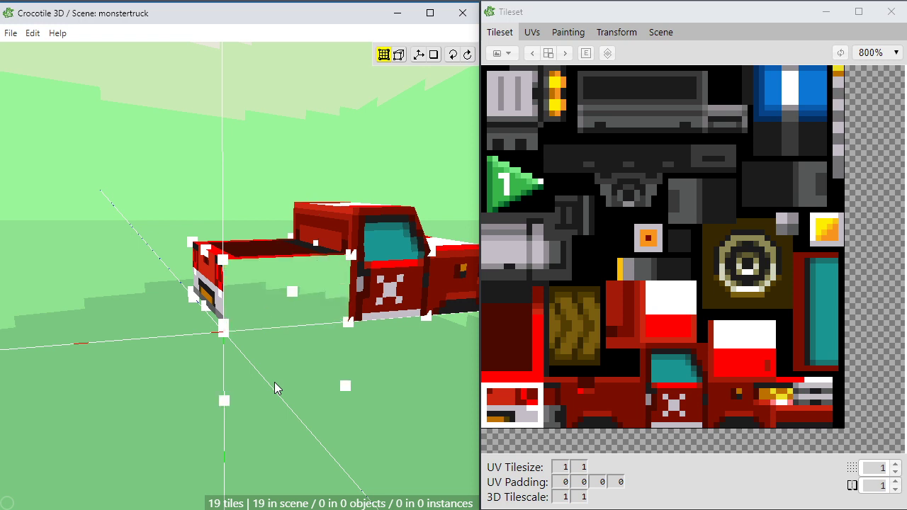
key(ctrl+z)
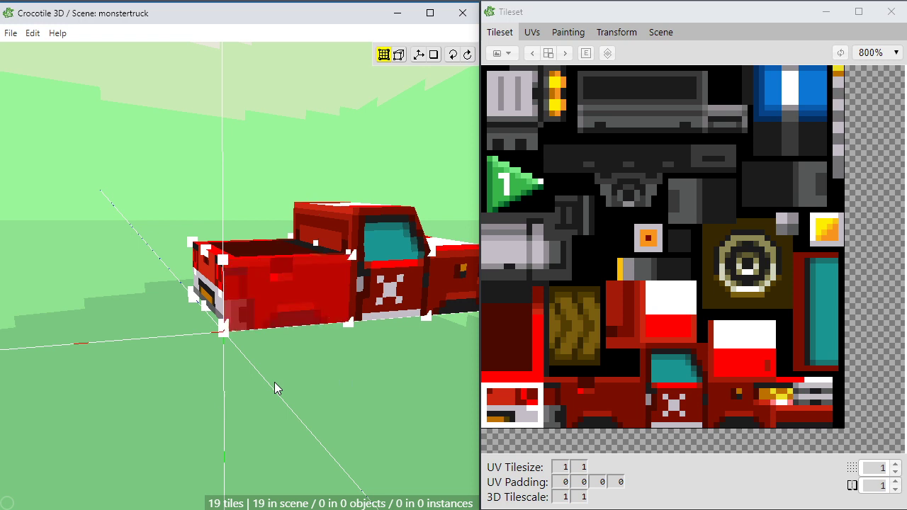
key(ctrl+y)
key(ctrl+z)
key(ctrl+y)
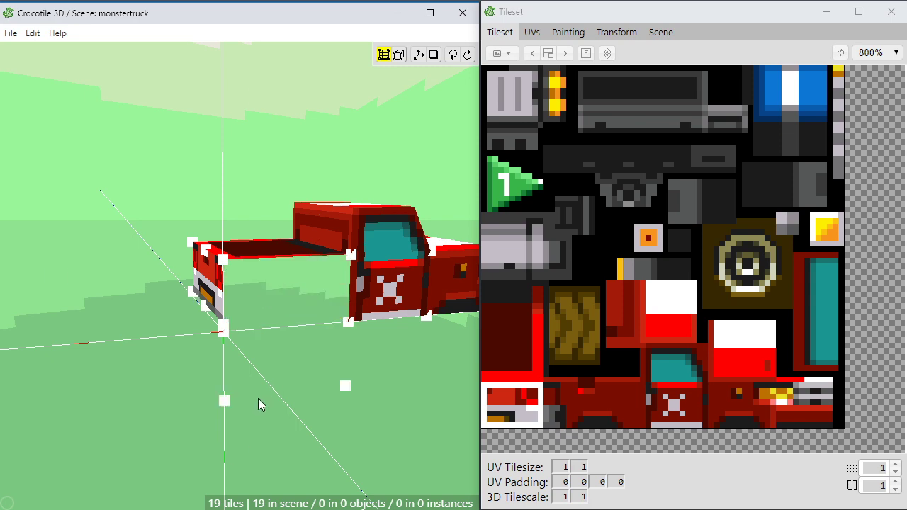
key(space)
mouse_move(258, 398)
mouse_down()
mouse_move(355, 408)
mouse_move(260, 411)
mouse_up()
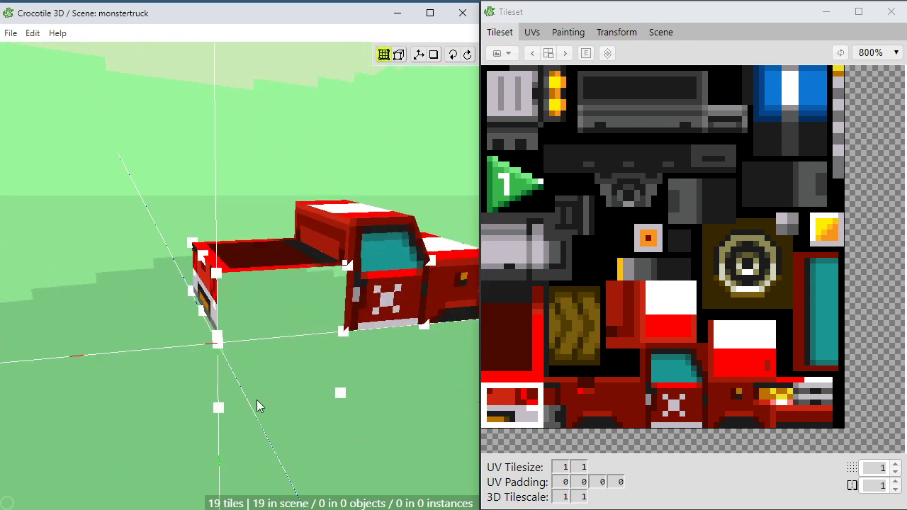
Repeat the side panel's lengthwise flip about the 3D cursor, view it from the rear, and return the panel to the bed
key(ctrl+z)
drag(283, 322, 171, 345)
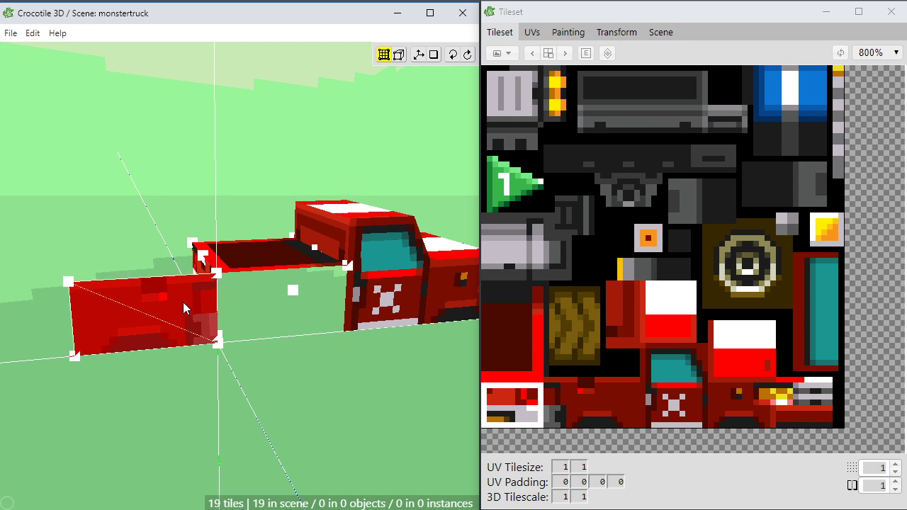
key(space)
drag(178, 385, 358, 380)
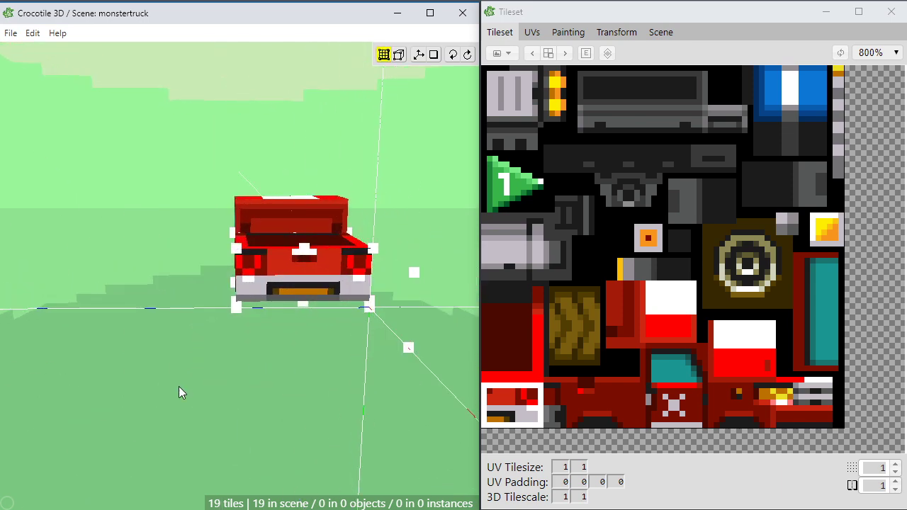
key(space)
drag(179, 386, 196, 381)
key(space)
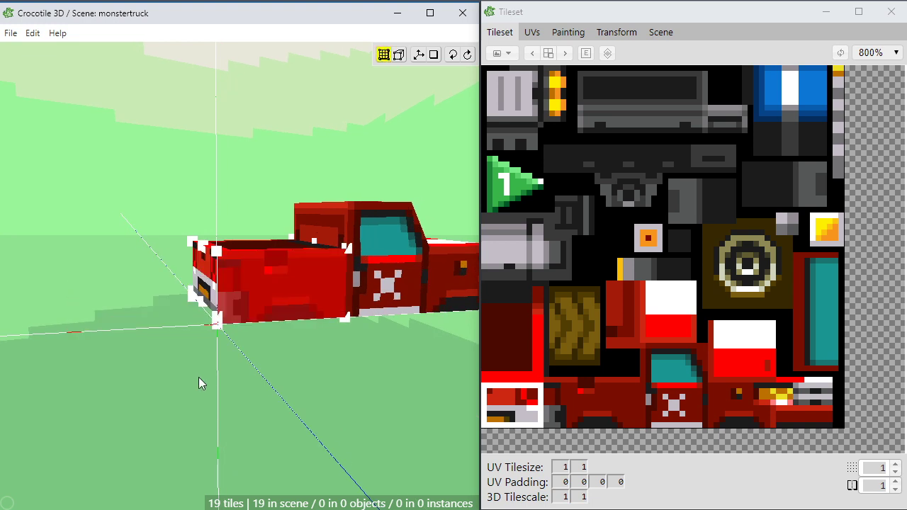
Inspect the truck's side panels and tailgate from the side and rear, comparing how their bottom edges line up
key(space)
mouse_move(263, 380)
mouse_down()
mouse_move(220, 380)
mouse_move(263, 380)
mouse_up()
key(space)
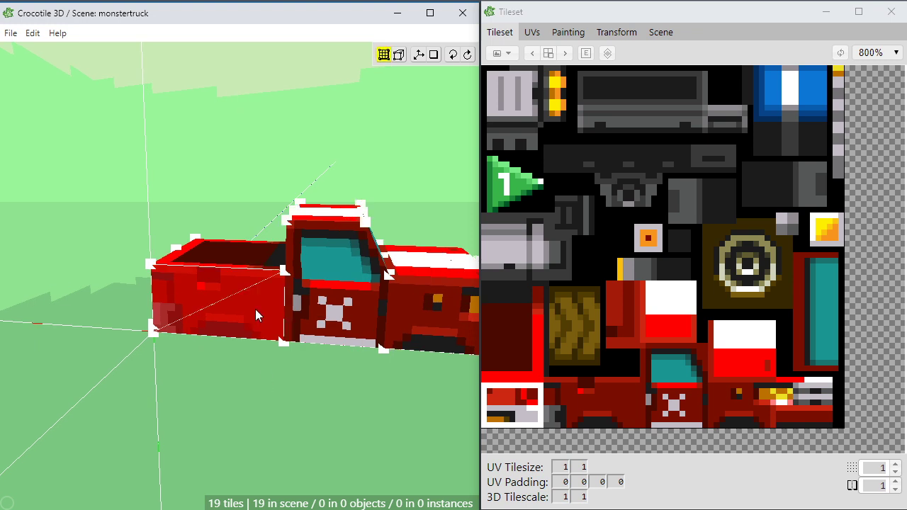
key(space)
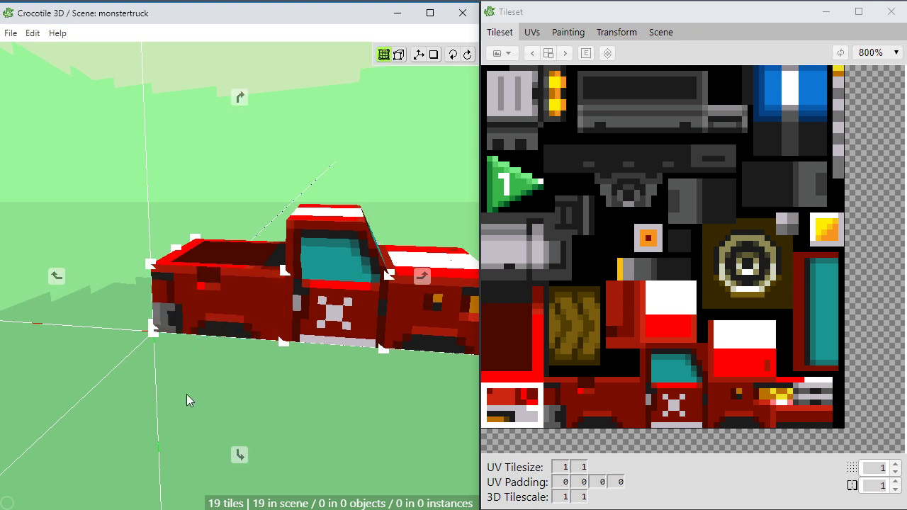
drag(189, 399, 106, 400)
right_drag(326, 331, 265, 350)
scroll(278, 361, up, 2)
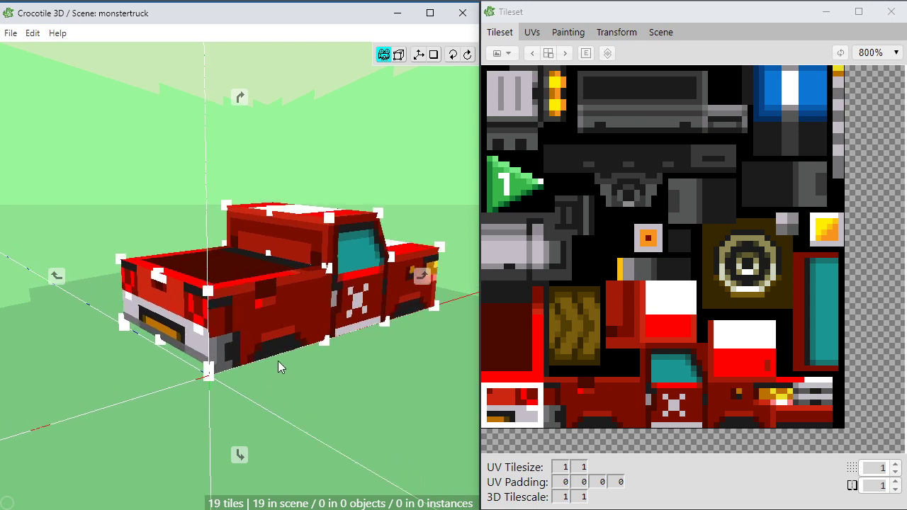
drag(267, 400, 241, 377)
scroll(321, 371, down, 2)
drag(301, 381, 277, 390)
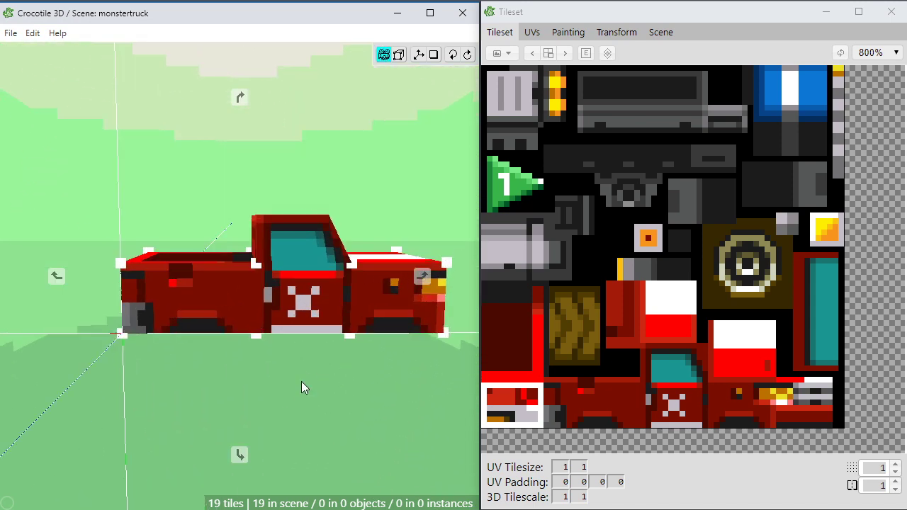
key(space)
key(space)
drag(240, 364, 239, 336)
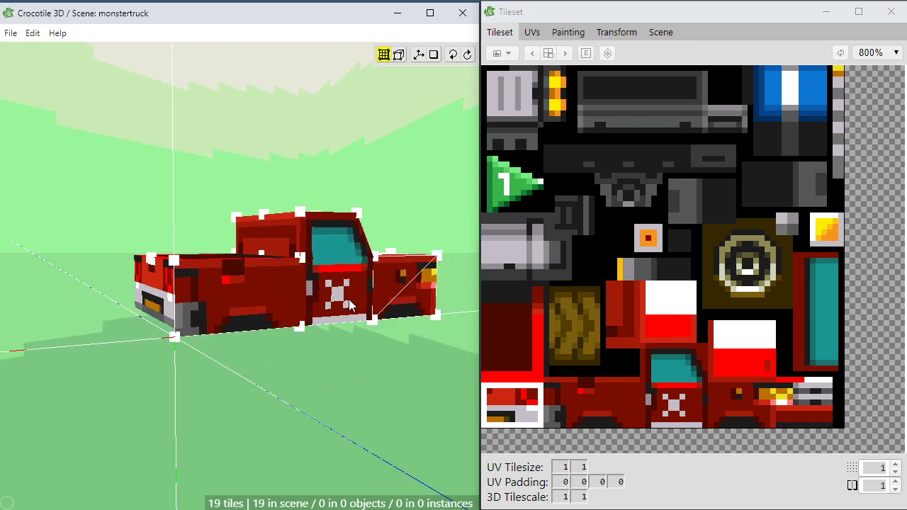
Raise the bottom vertices along the whole near side of the truck, from bed to front fender, by one pixel
key(space)
mouse_move(194, 391)
mouse_down()
mouse_move(170, 392)
mouse_move(197, 385)
mouse_up()
click(118, 351)
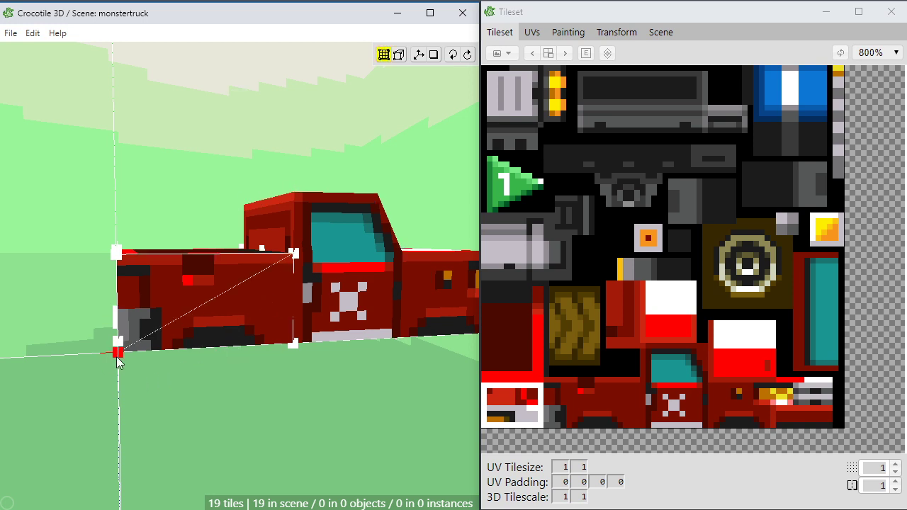
click(294, 346)
key(space)
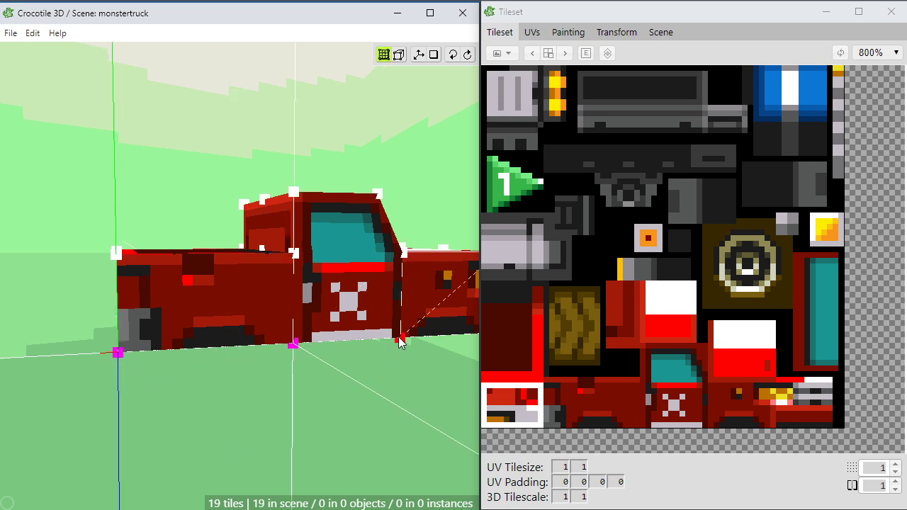
drag(396, 343, 369, 344)
shift+click(423, 341)
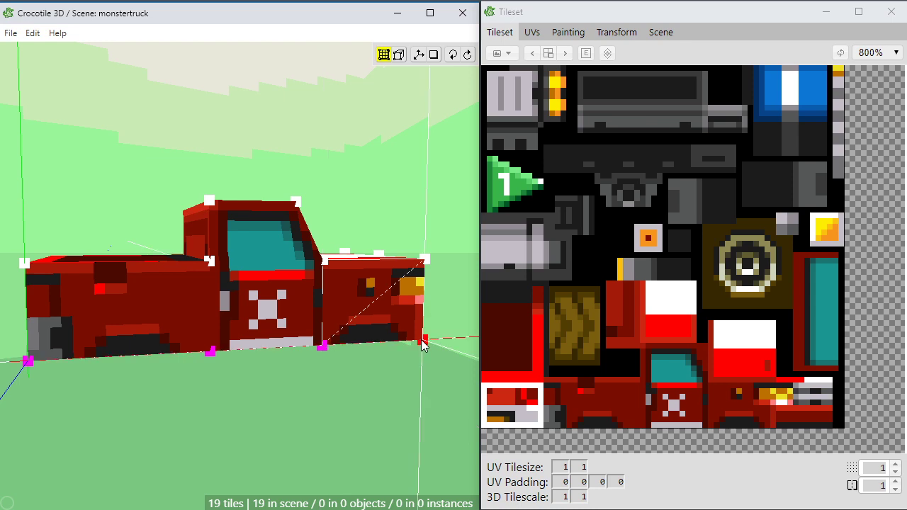
key(w)
Raise the bottom vertices along the opposite side of the truck by one pixel to match
right_drag(261, 431, 206, 430)
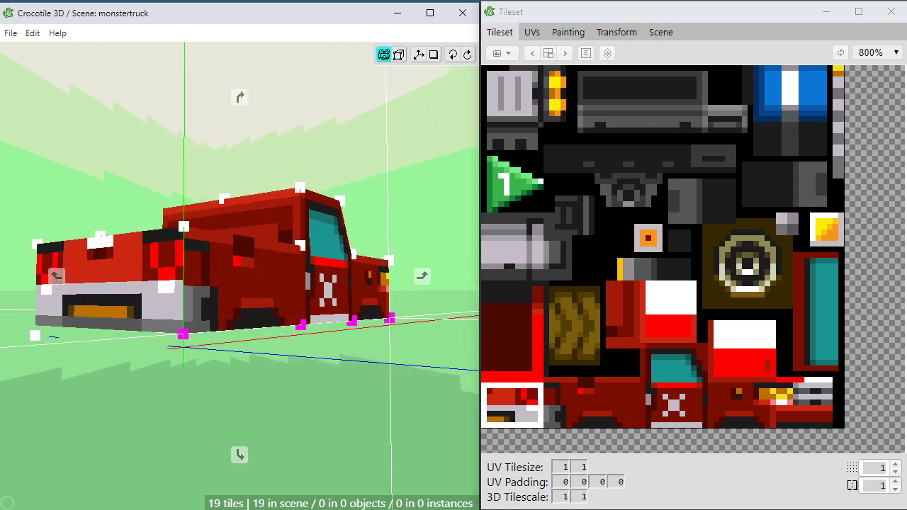
key(space)
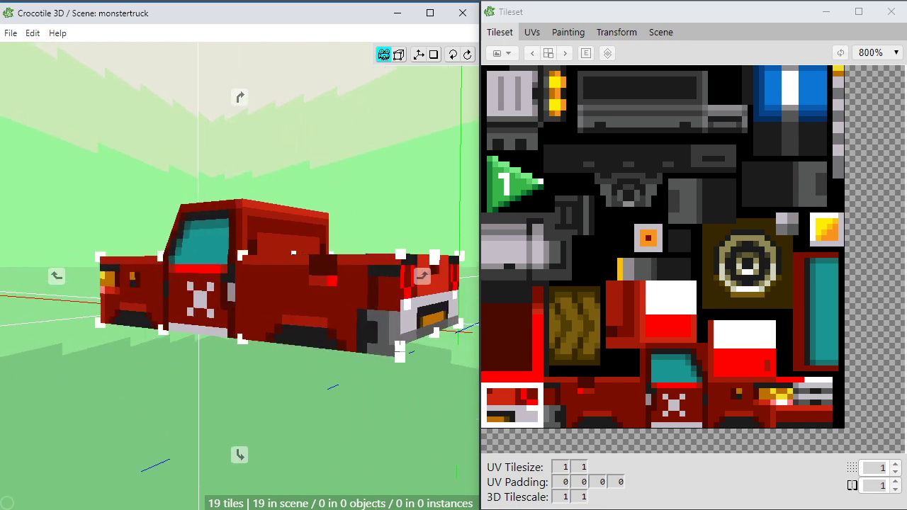
key(space)
click(259, 338)
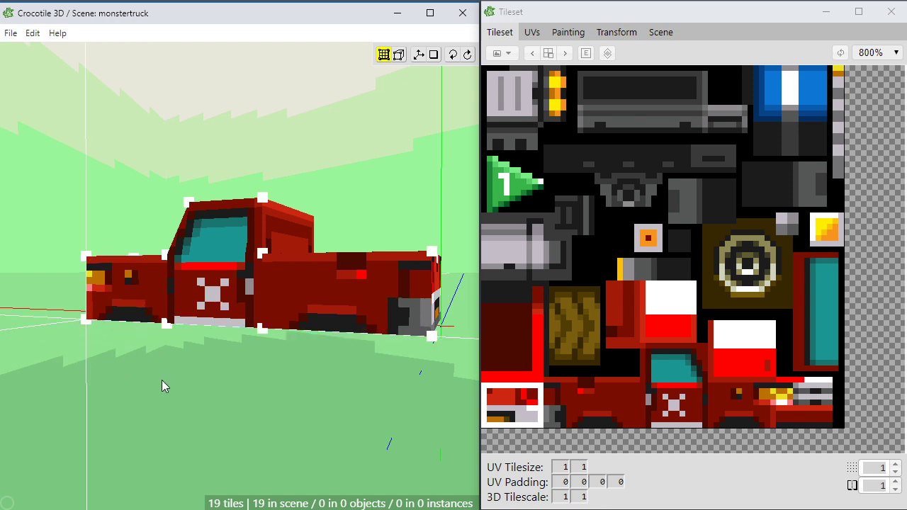
Place the headlight and grille tile from the tileset upright on one half of the truck's front
key(space)
drag(454, 340, 247, 389)
key(space)
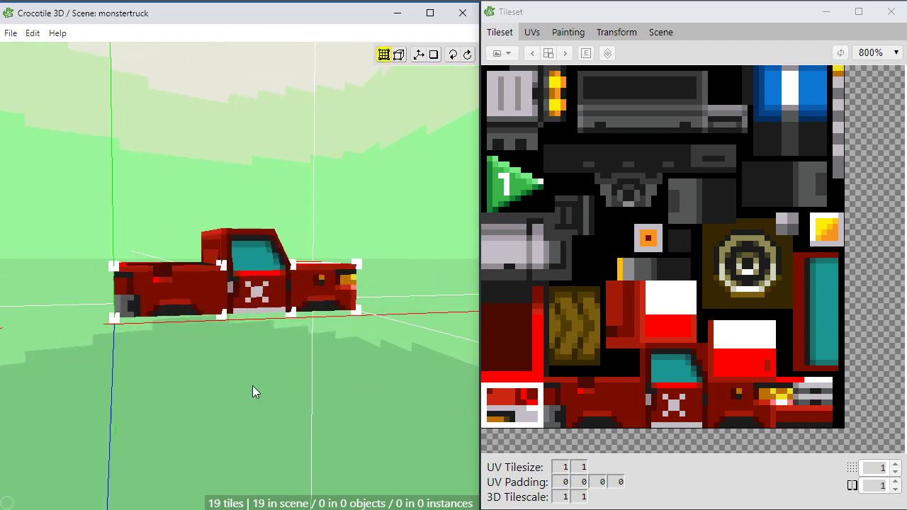
key(space)
drag(252, 385, 228, 428)
scroll(250, 386, down, 1)
scroll(251, 386, up, 2)
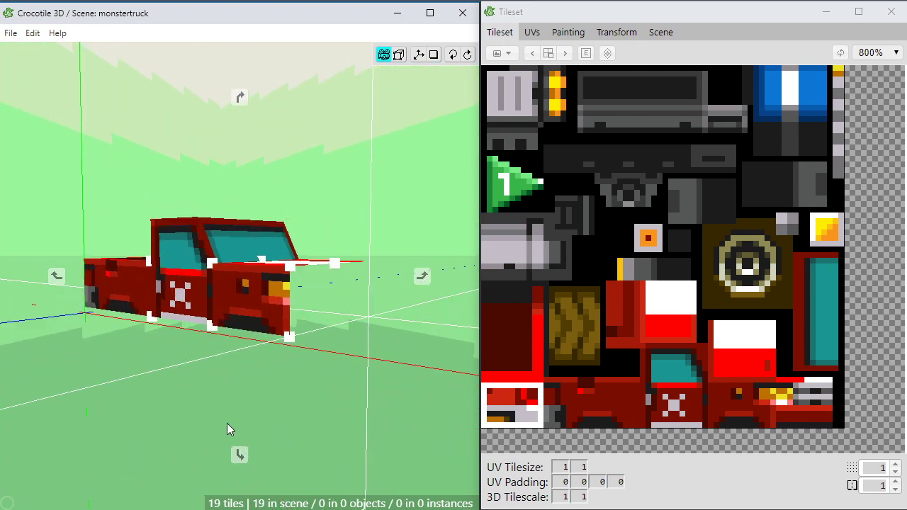
mouse_move(240, 394)
mouse_down()
mouse_move(199, 413)
mouse_move(233, 407)
mouse_up()
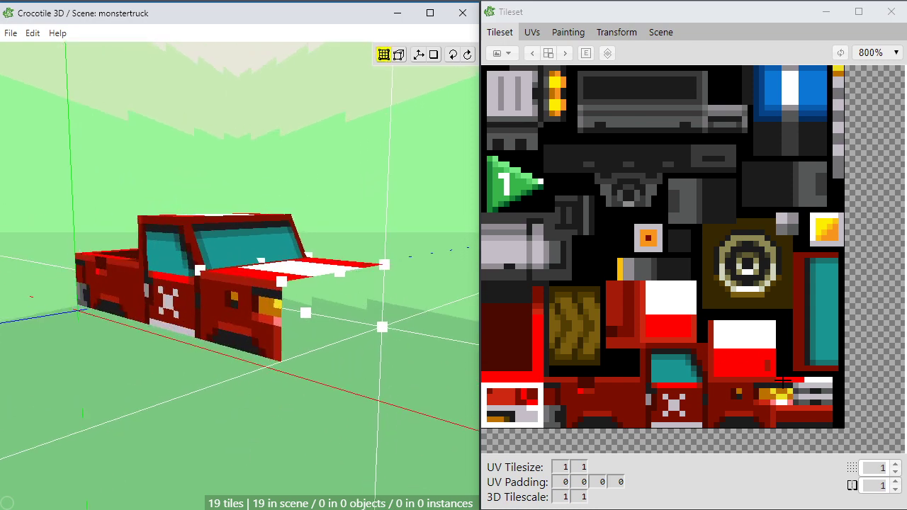
drag(779, 382, 829, 427)
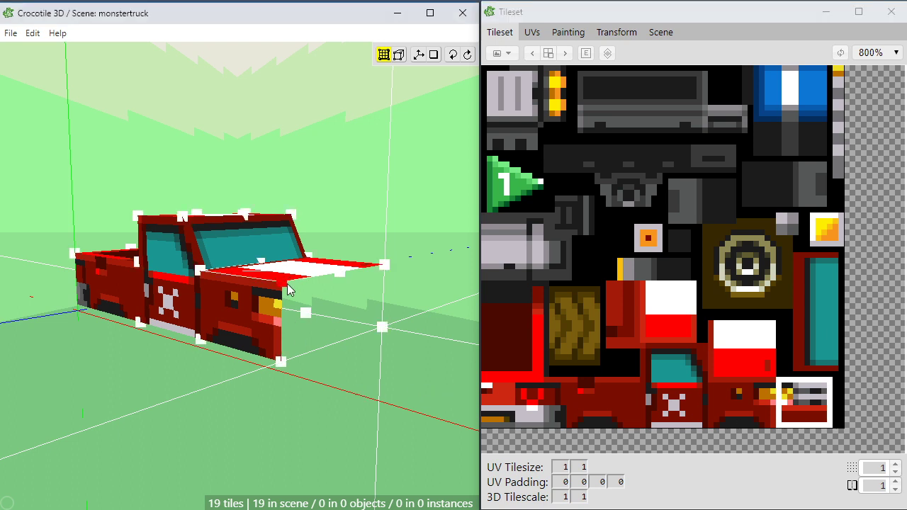
drag(285, 387, 343, 384)
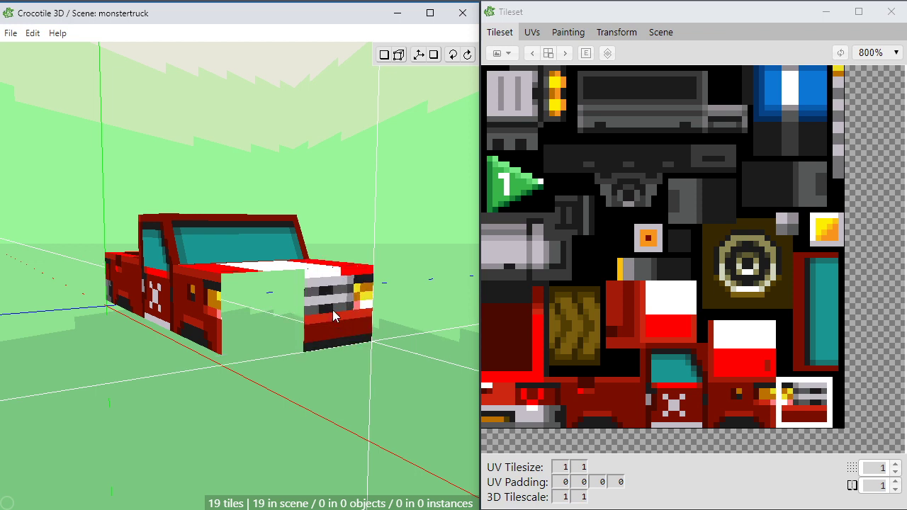
click(334, 319)
Place a mirrored copy of the headlight and grille tile on the other half of the front
key(space)
drag(257, 392, 238, 365)
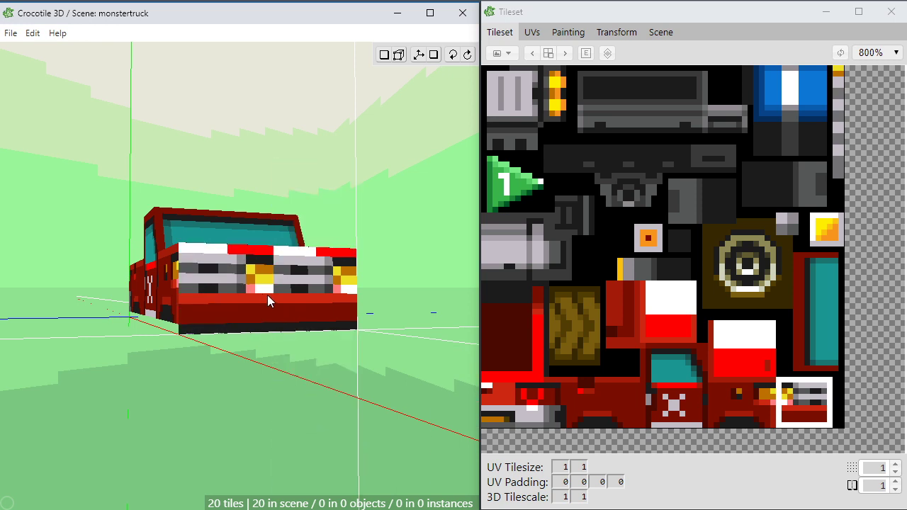
click(267, 295)
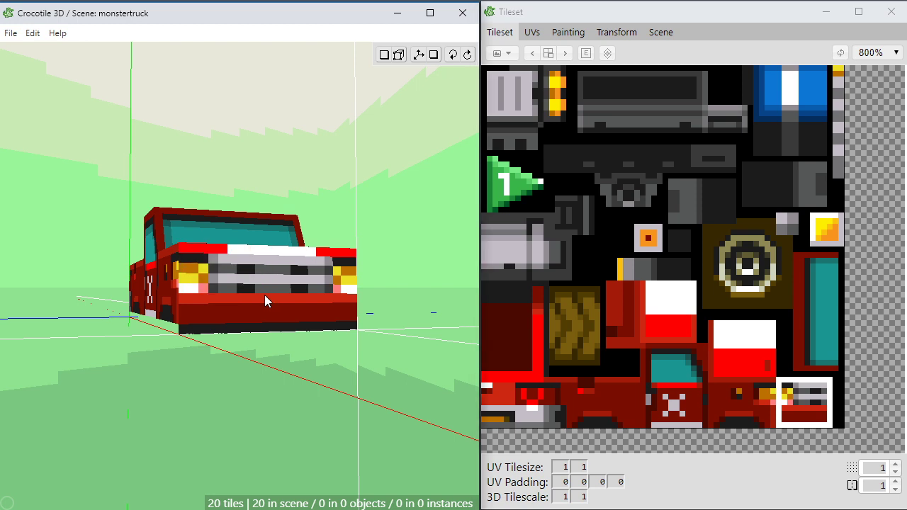
Try raising the front tiles' bottom vertices by one pixel with the texture's bottom row cropped off, and undo it
key(Tab)
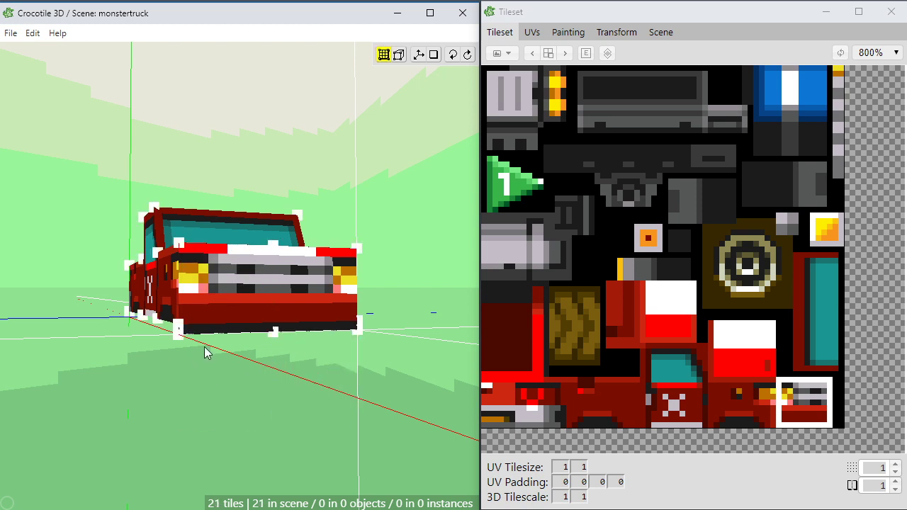
key(space)
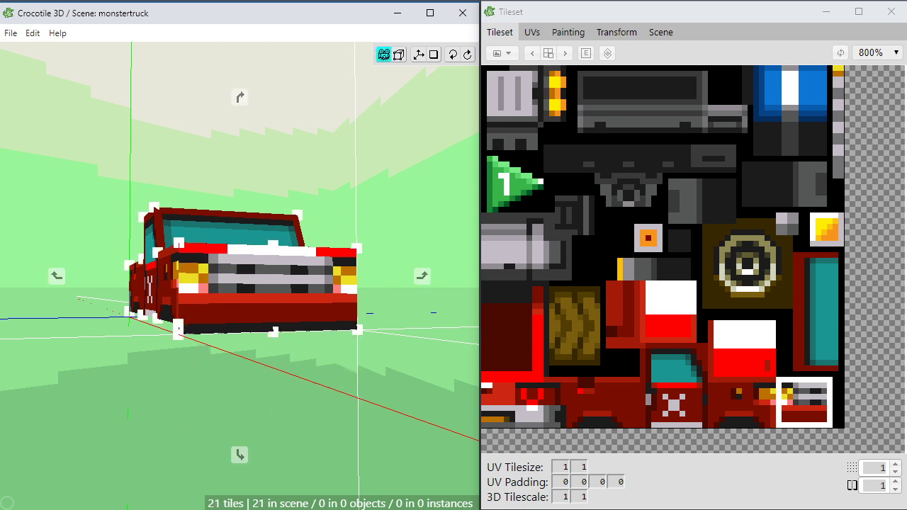
mouse_move(177, 357)
mouse_down()
mouse_move(340, 357)
mouse_move(170, 361)
mouse_up()
key(space)
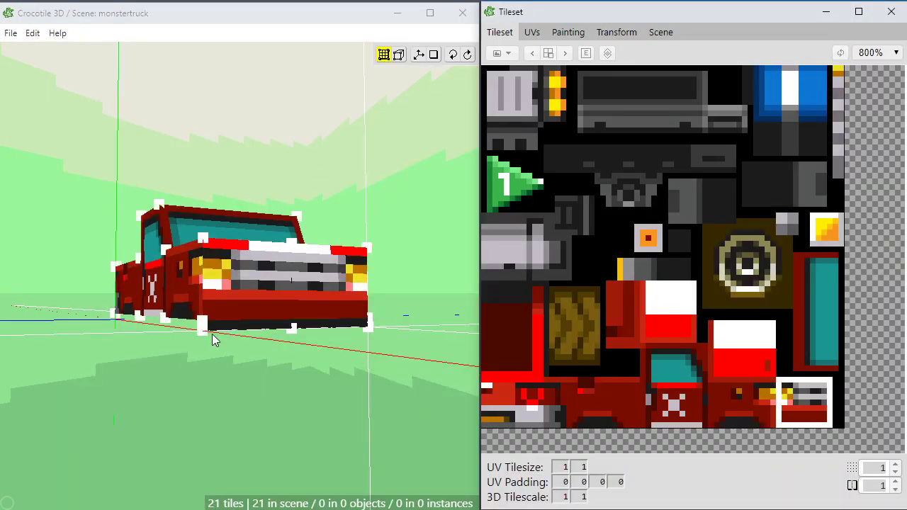
click(202, 330)
shift+click(292, 328)
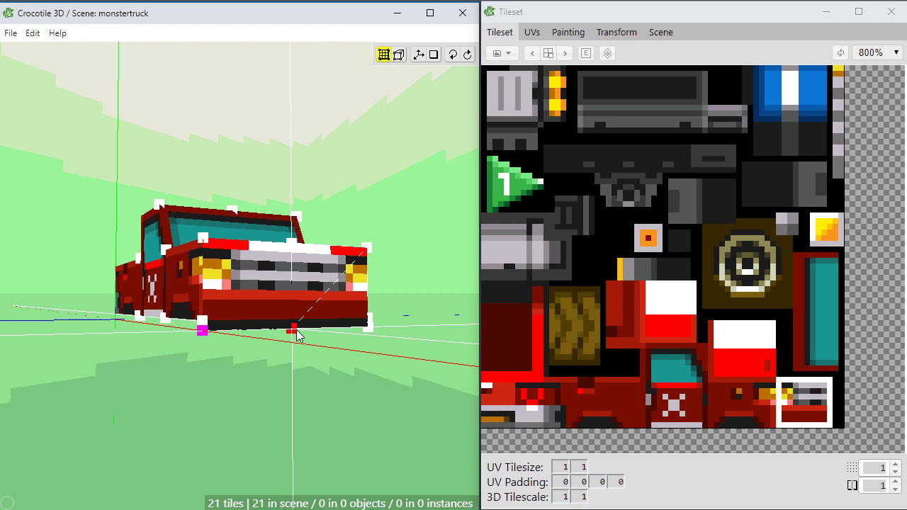
shift+click(368, 328)
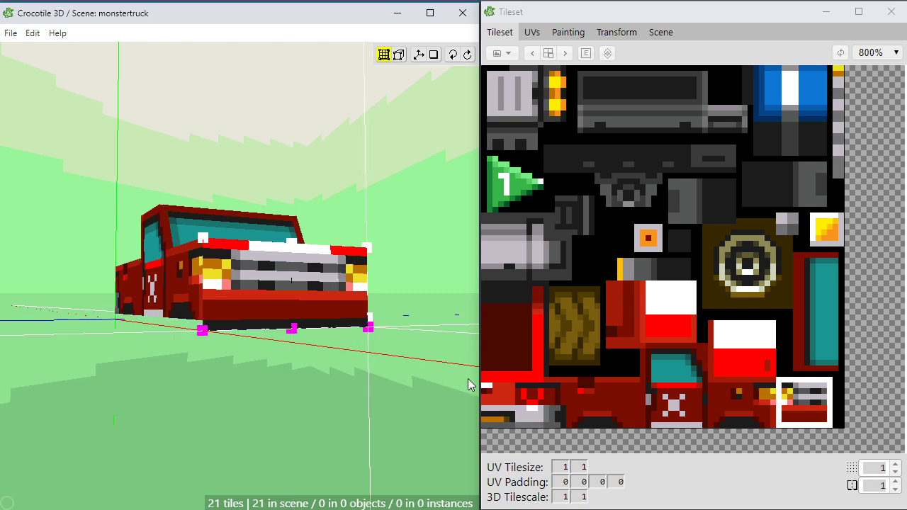
key(Down)
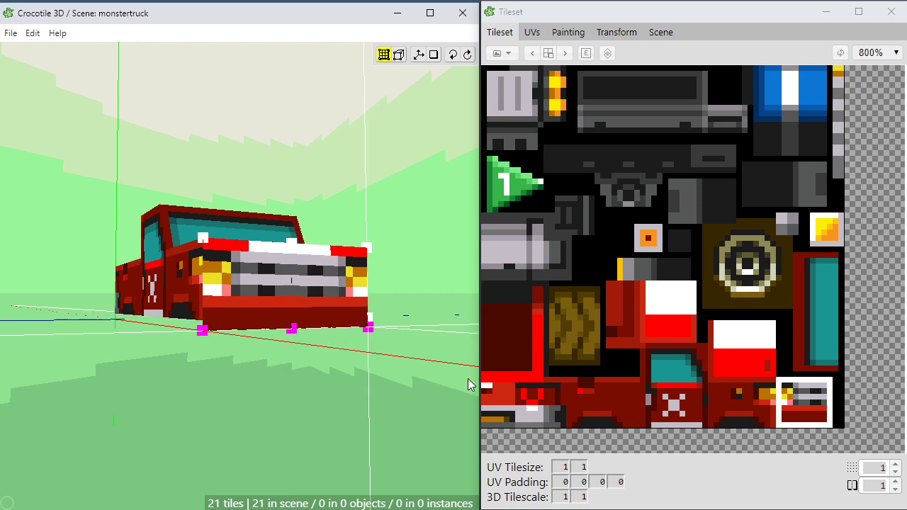
key(Up)
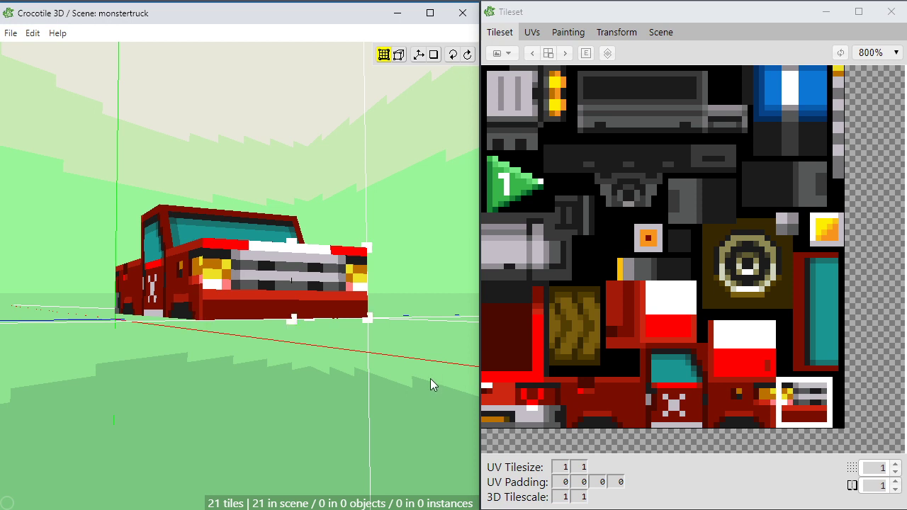
key(ctrl+a)
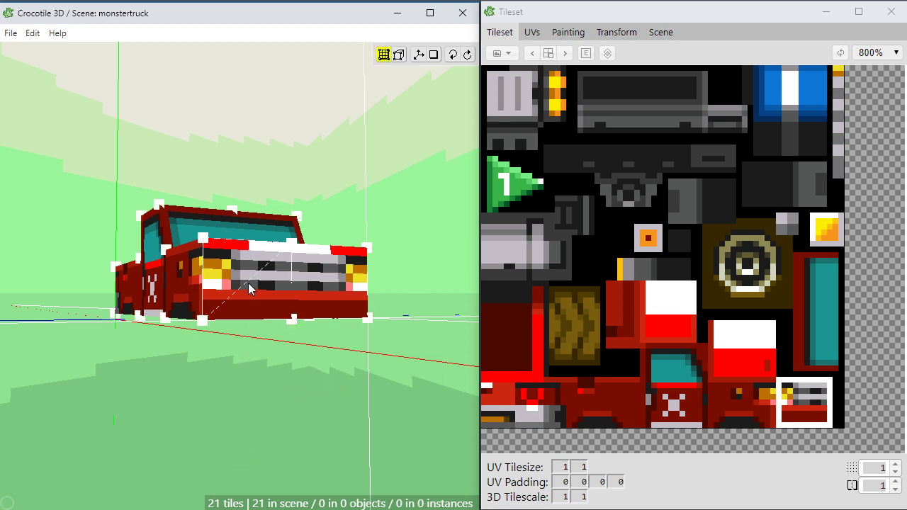
right_drag(248, 284, 231, 297)
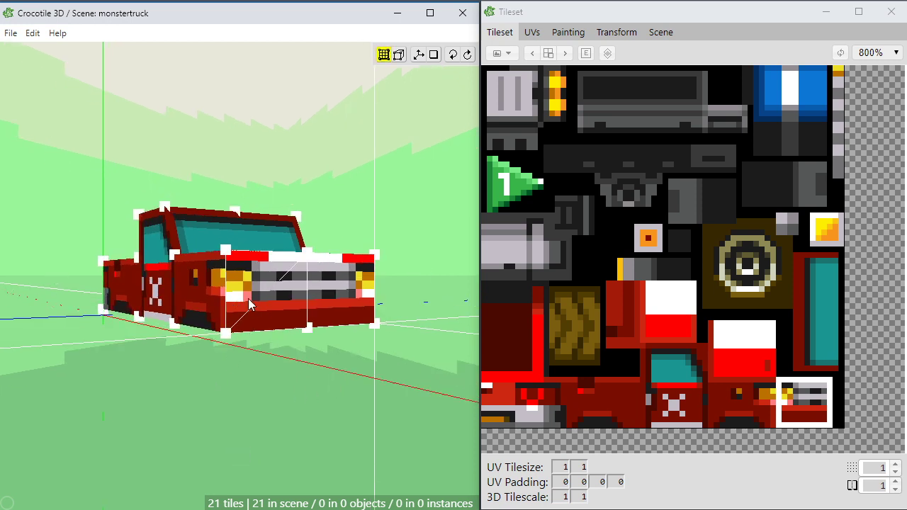
key(Down)
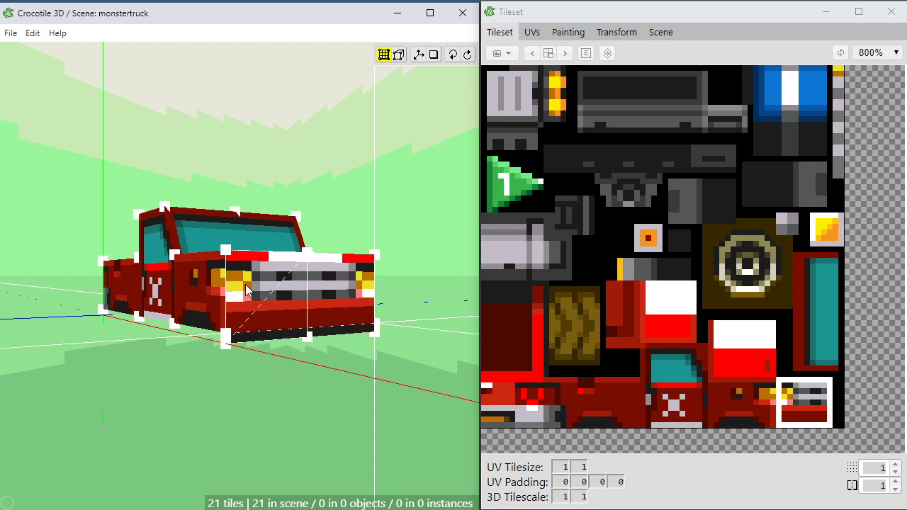
Raise the three bottom vertices of the front tiles by one pixel to meet the sides, keeping the black bottom strip
right_drag(250, 341, 210, 344)
click(273, 363)
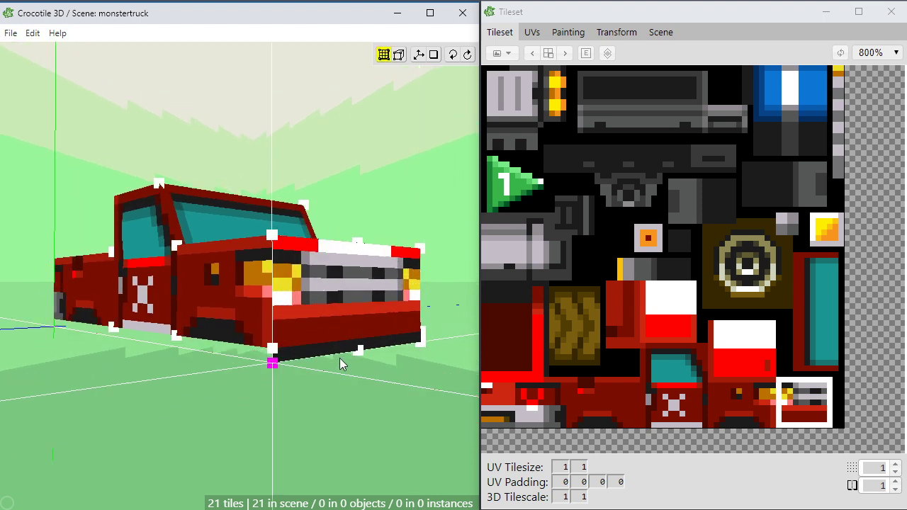
shift+click(359, 350)
shift+click(420, 339)
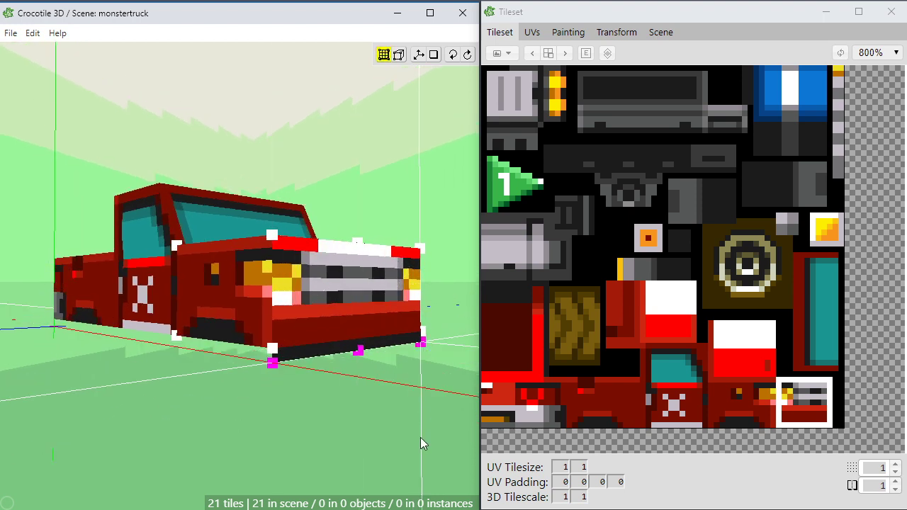
key(Up)
key(Up)
key(Down)
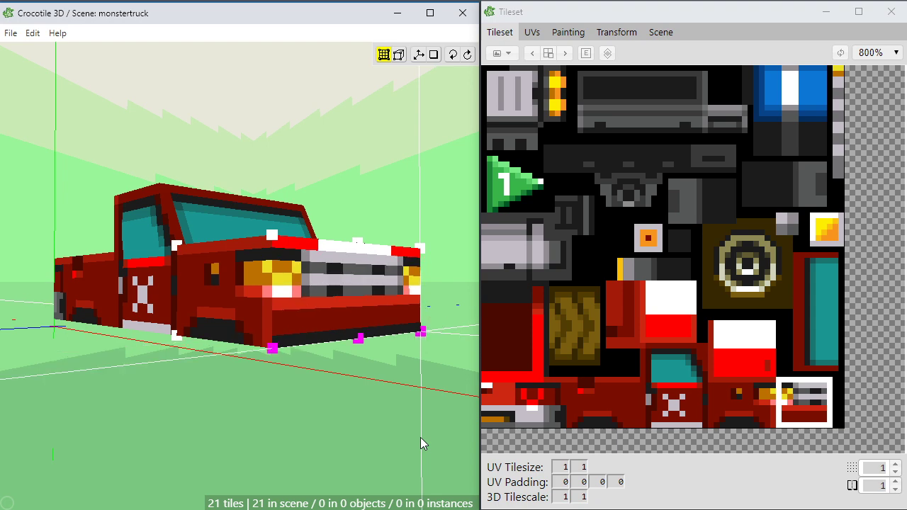
Inspect the truck's front and its corner with the side panel from several angles and distances
key(space)
mouse_move(325, 411)
mouse_down()
mouse_move(248, 405)
mouse_move(337, 403)
mouse_up()
key(space)
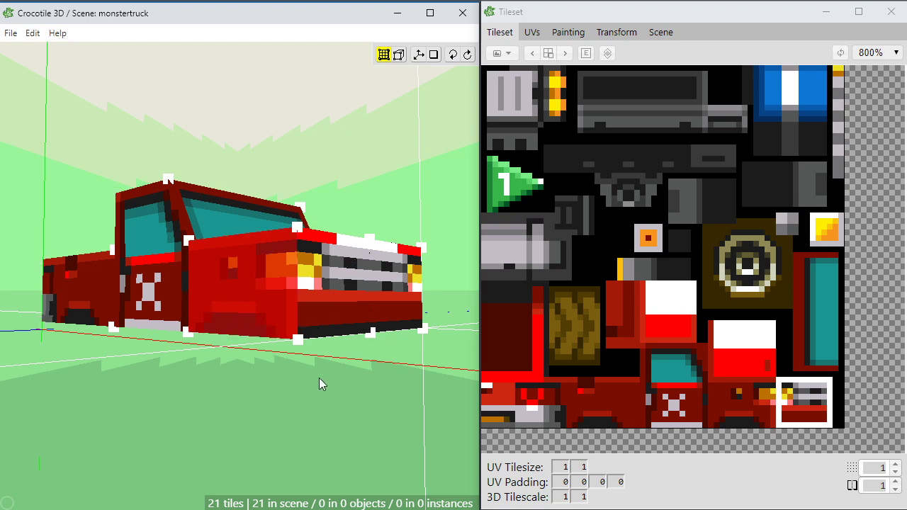
scroll(330, 357, down, 1)
key(space)
drag(330, 357, 320, 333)
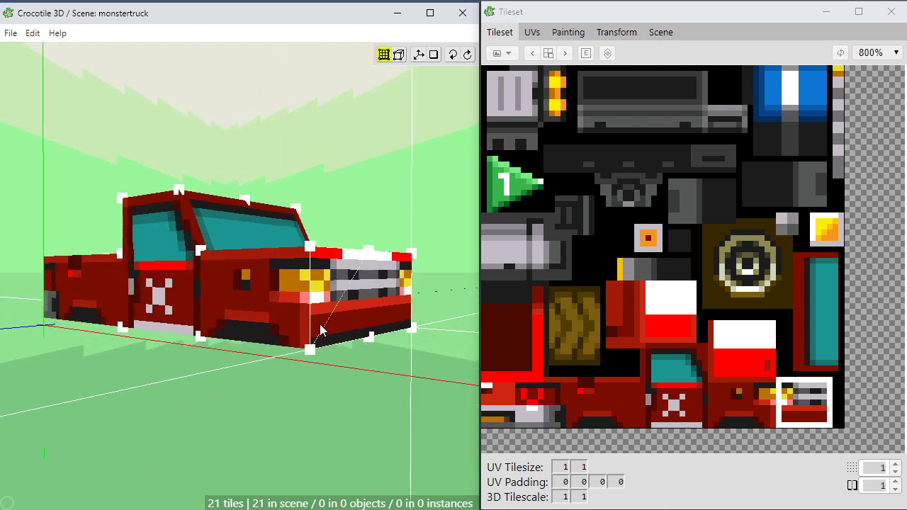
scroll(323, 410, down, 1)
key(space)
drag(305, 413, 312, 345)
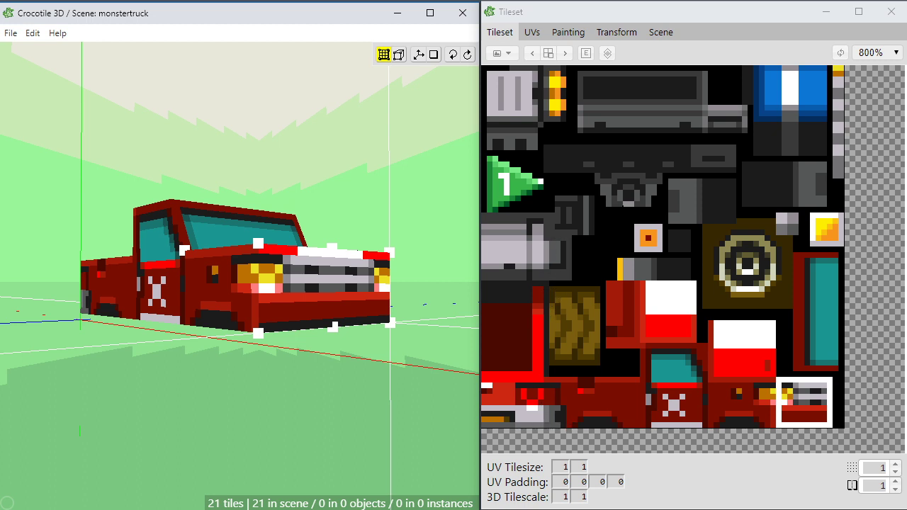
Select the light grey bumper-top area in the texture map and place it flat as one half of the front bumper's top
click(496, 233)
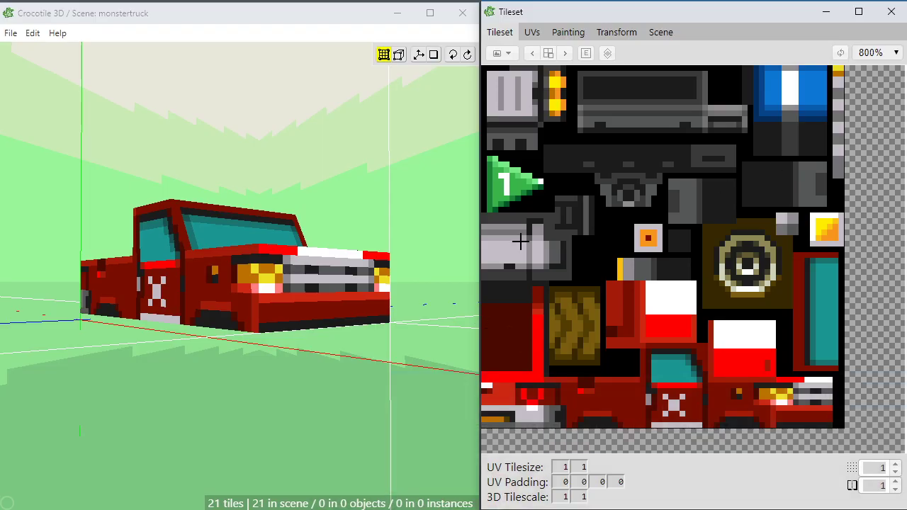
drag(506, 253, 544, 241)
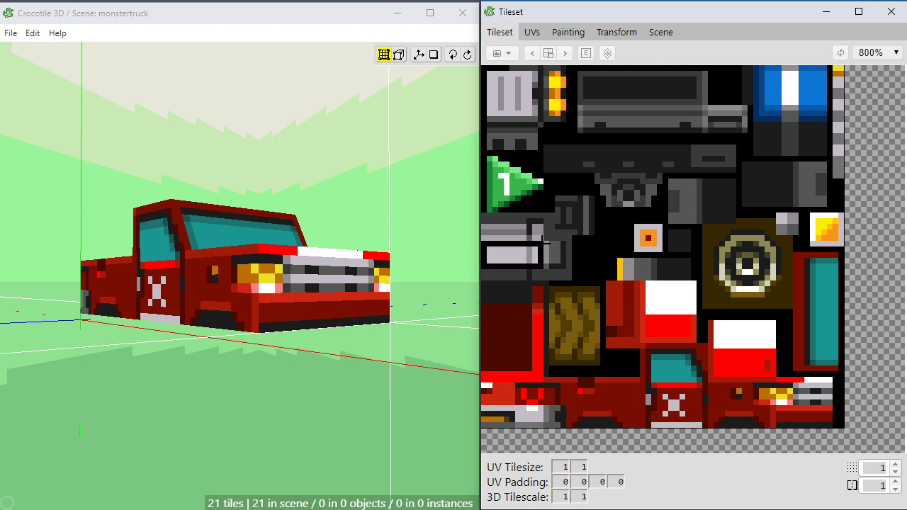
right_drag(239, 274, 307, 425)
key(space)
key(space)
drag(309, 425, 308, 428)
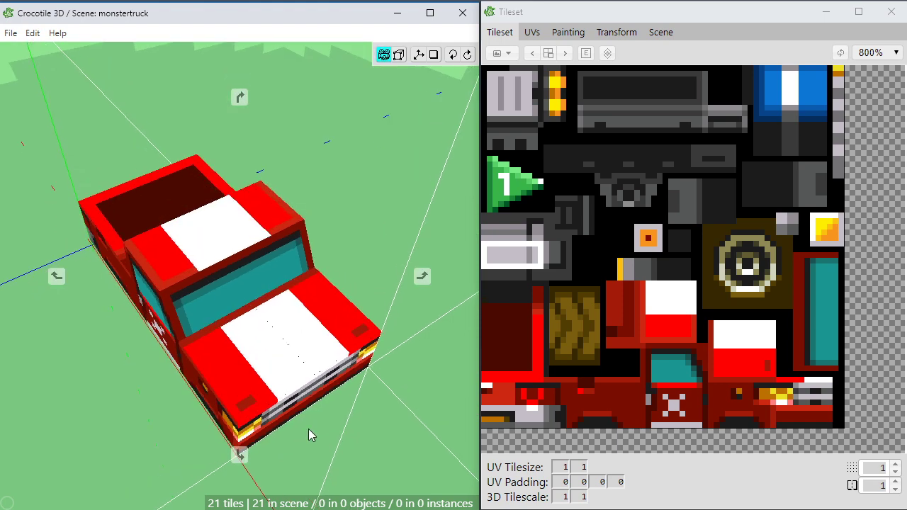
right_drag(308, 428, 288, 379)
key(space)
key(r)
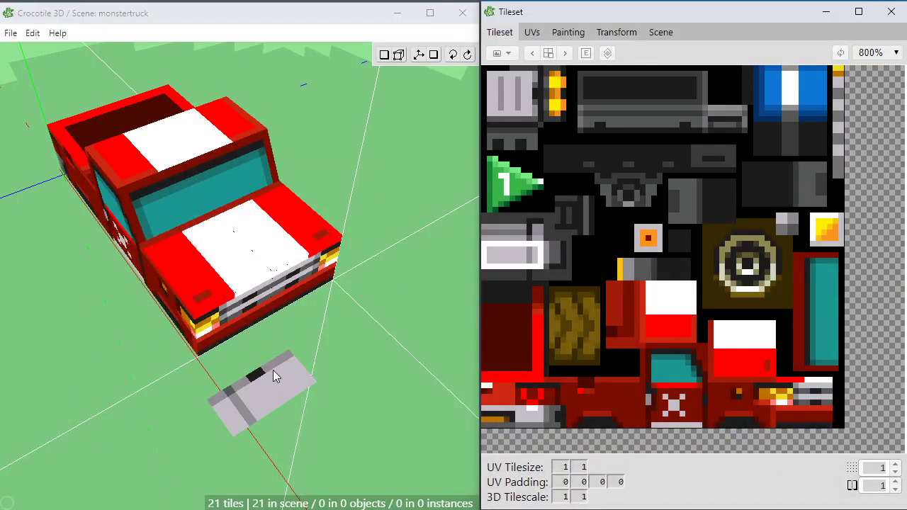
click(273, 370)
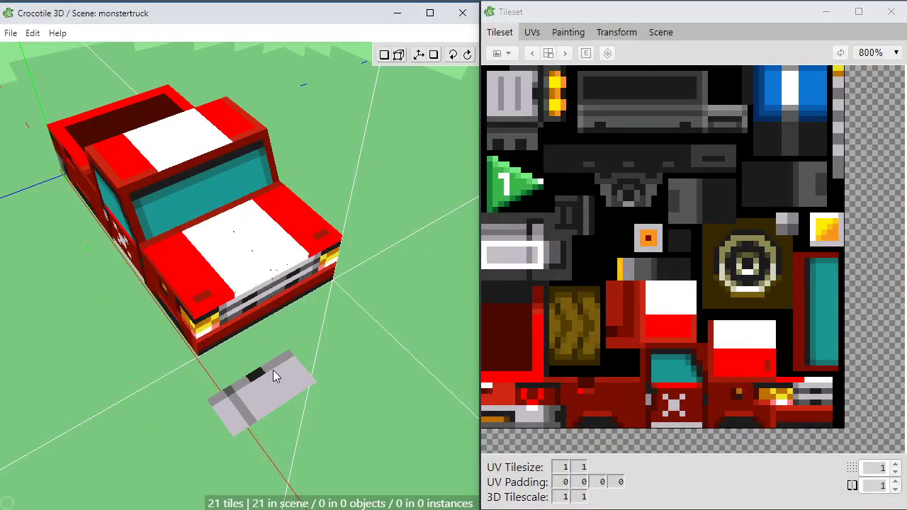
click(333, 315)
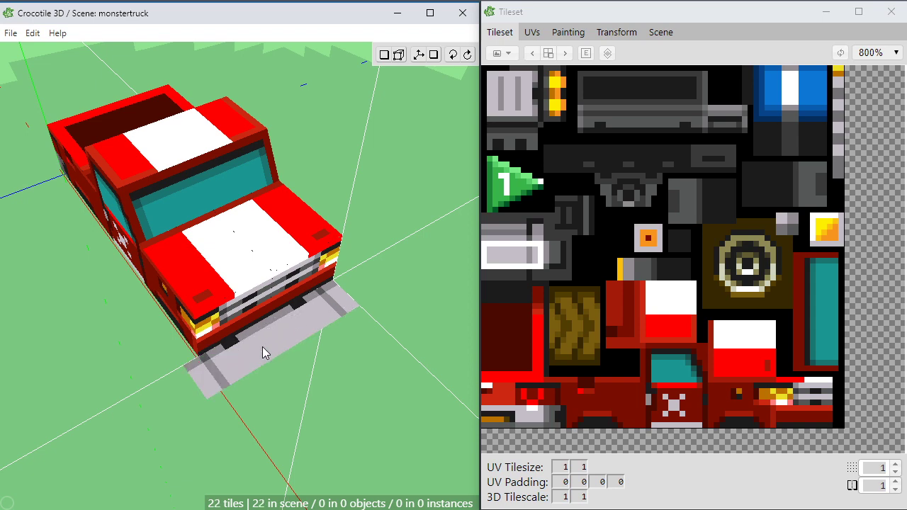
Place a mirrored copy of the bumper-top tile on the other half of the front bumper
click(262, 347)
middle_drag(262, 346, 269, 395)
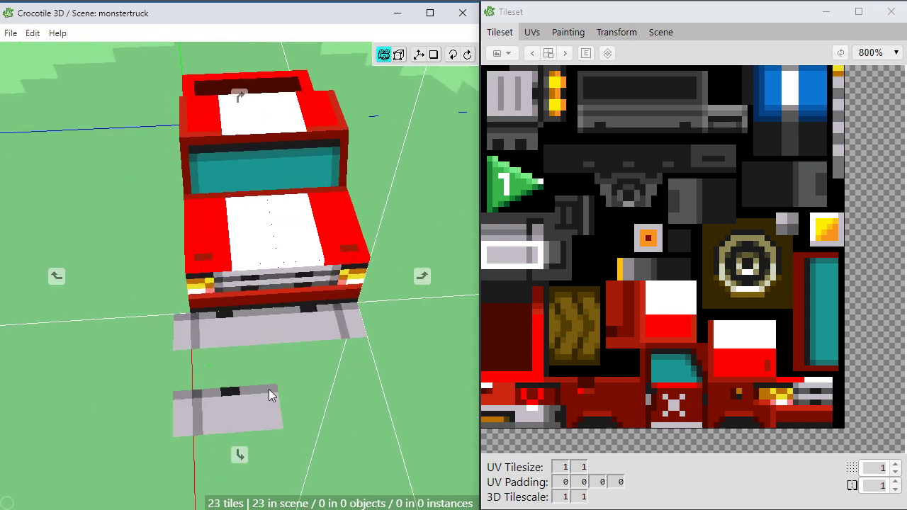
key(space)
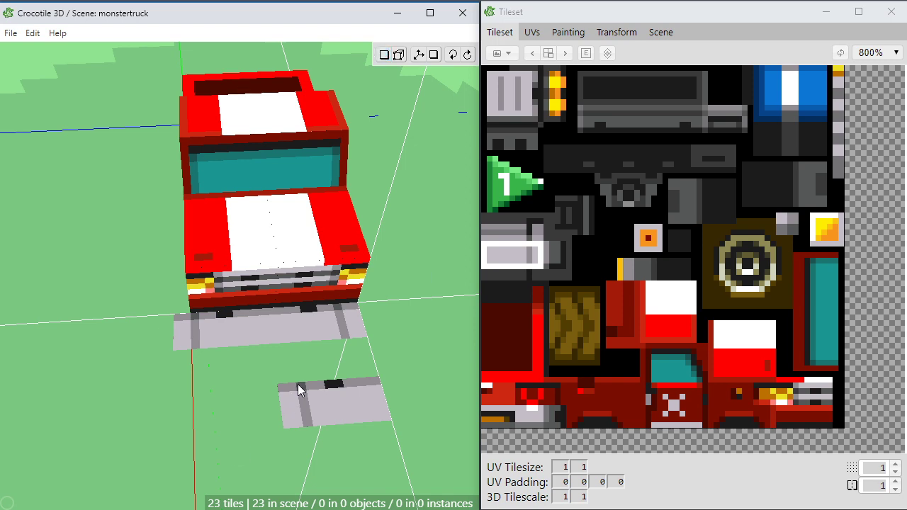
Select the small dark-edged grey end piece in the texture map and place it upright below one end of the bumper top
middle_drag(271, 398, 234, 369)
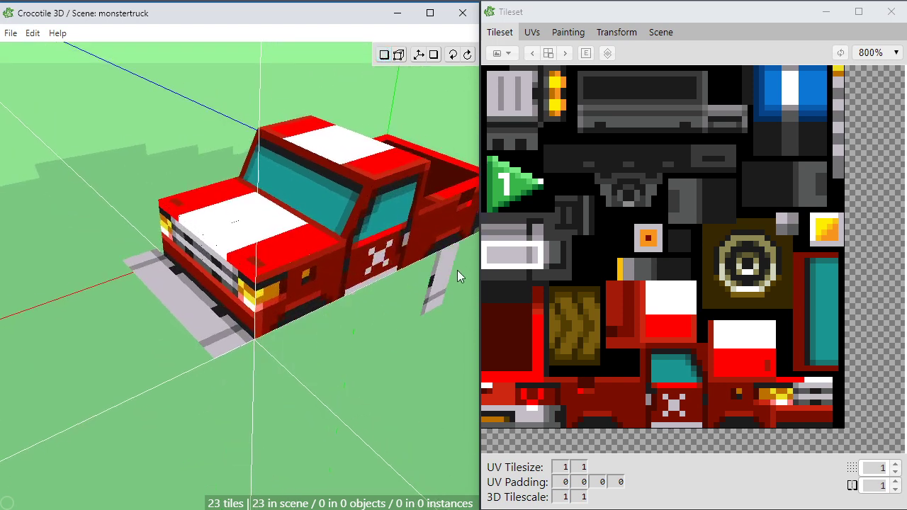
click(550, 248)
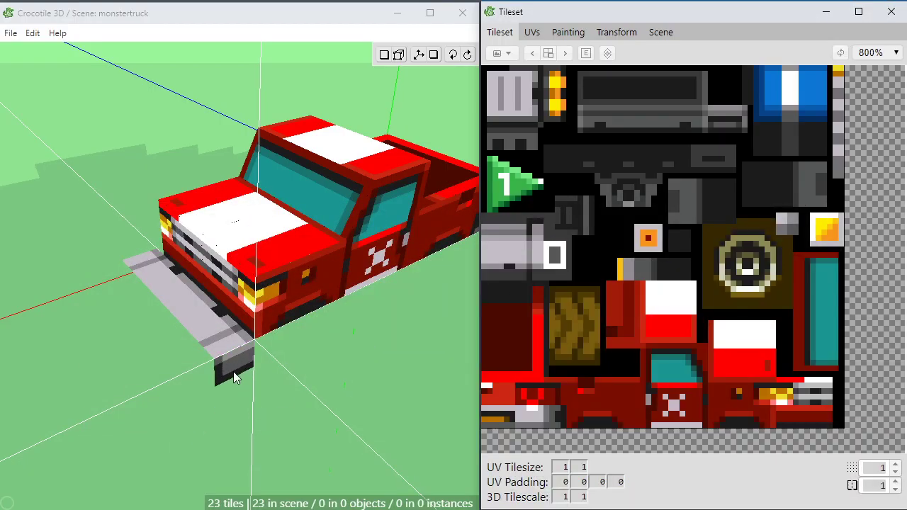
click(236, 378)
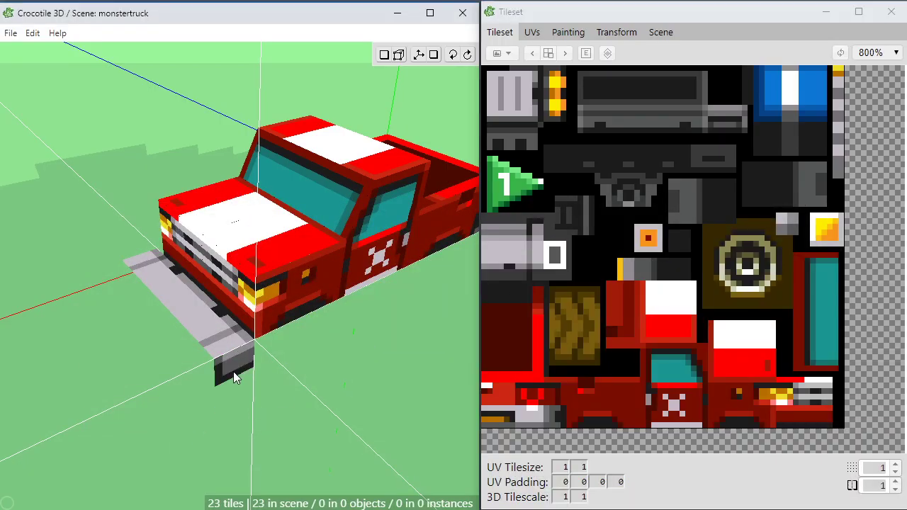
click(236, 377)
Select the bumper's front strip in the texture map, rotate it with its dark edge downward, and place it on one half of the bumper front
right_drag(249, 426, 257, 380)
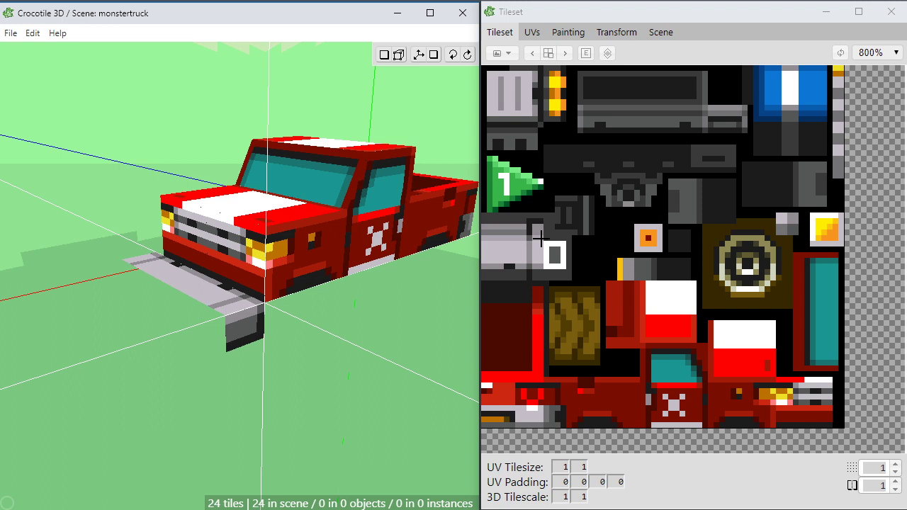
click(540, 239)
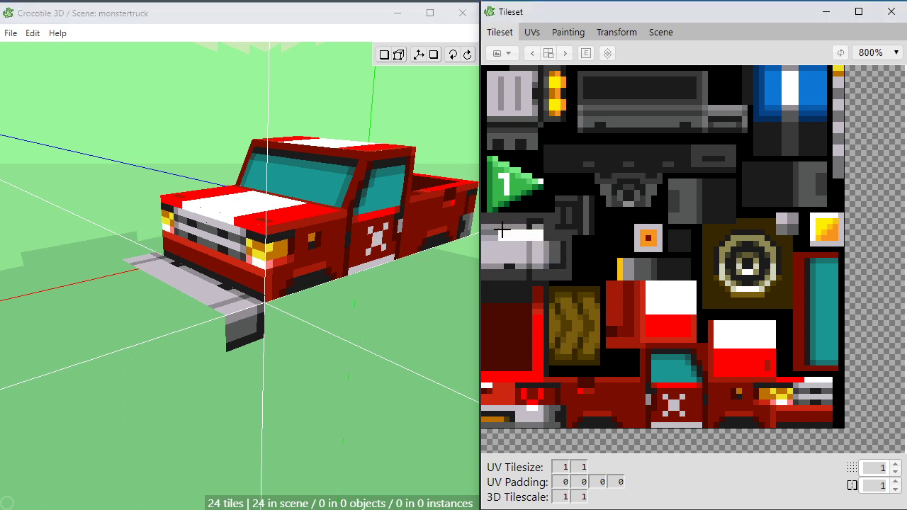
drag(495, 229, 486, 221)
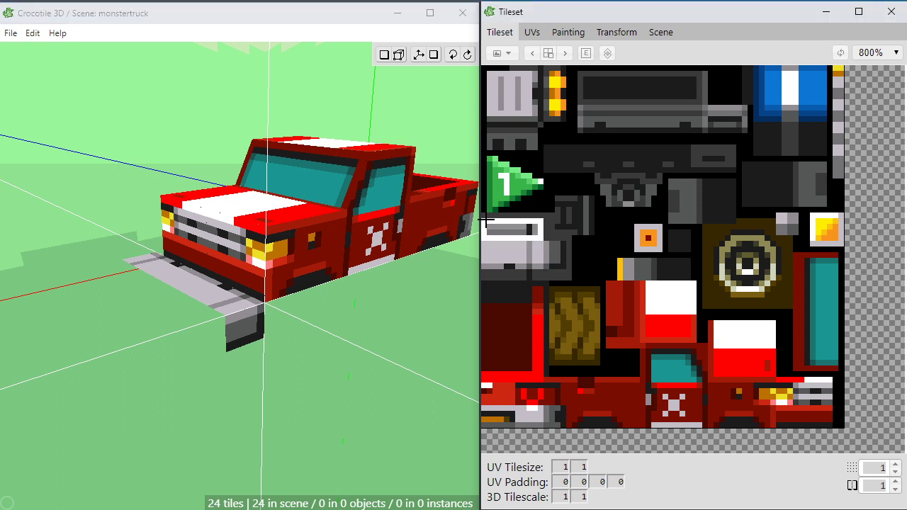
key(space)
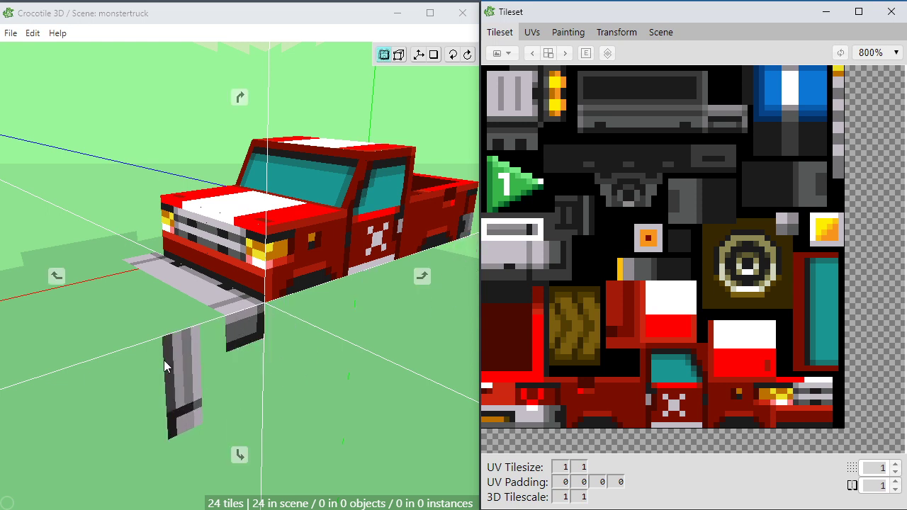
drag(164, 359, 192, 344)
key(d)
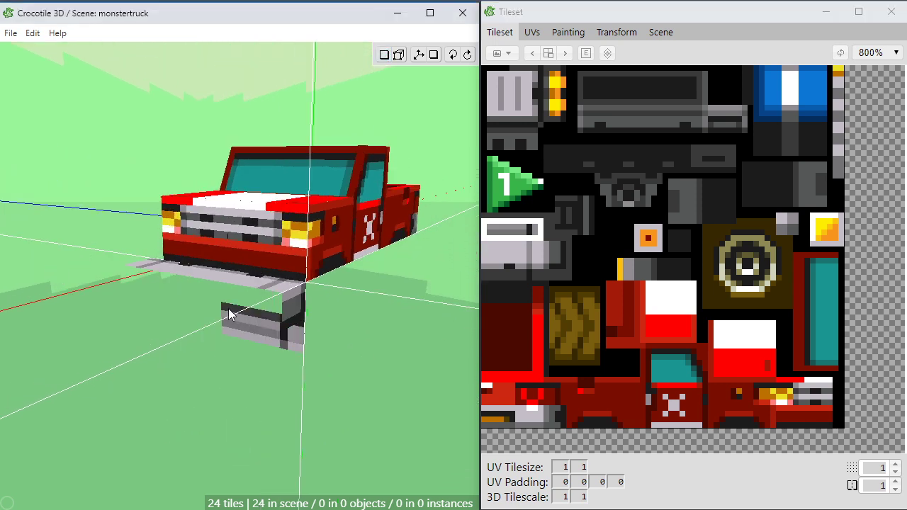
key(space)
scroll(228, 309, down, 2)
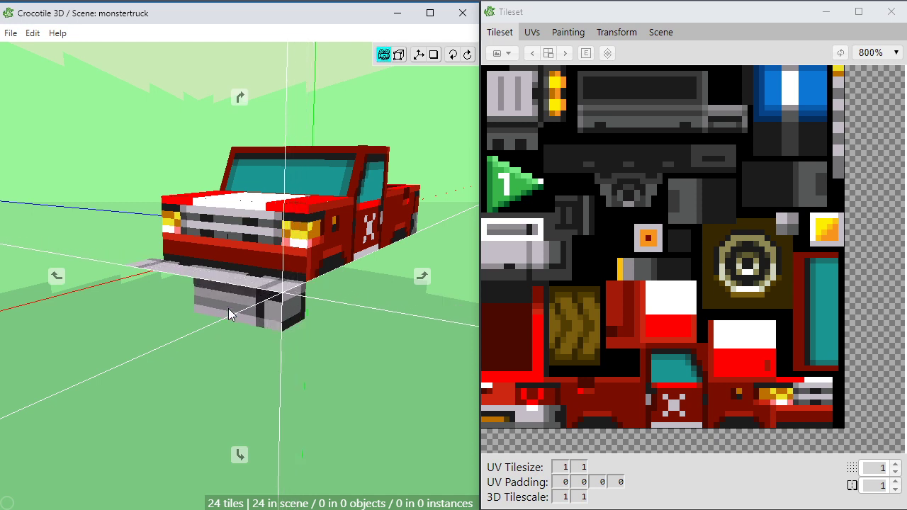
key(d)
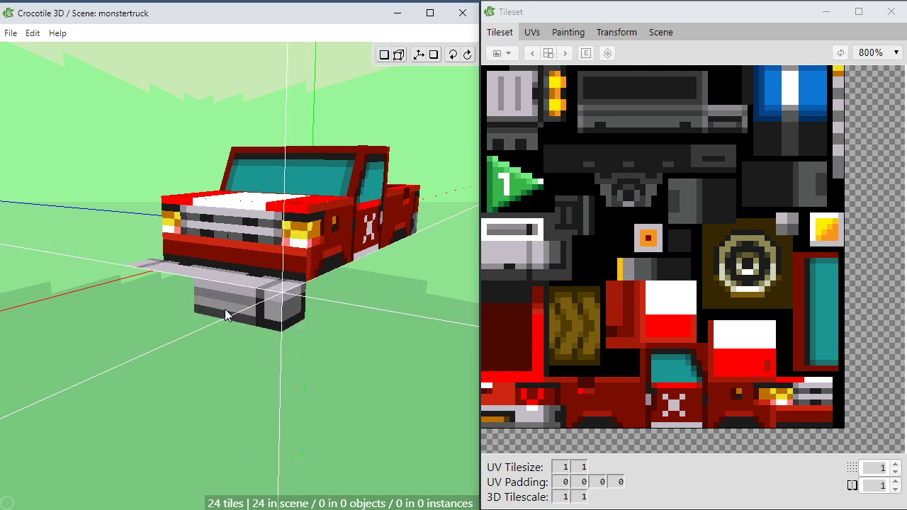
click(225, 311)
Place a mirrored copy of the bumper front strip on the other half of the bumper
key(space)
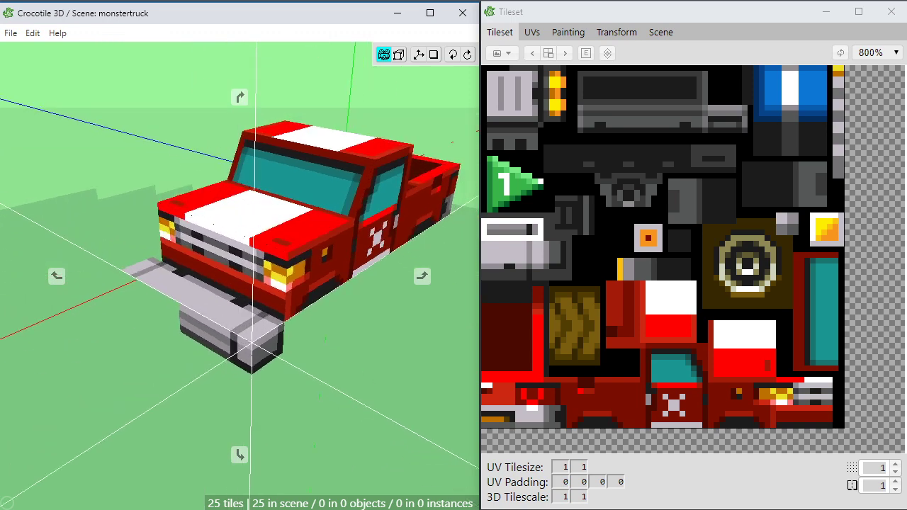
drag(228, 398, 230, 382)
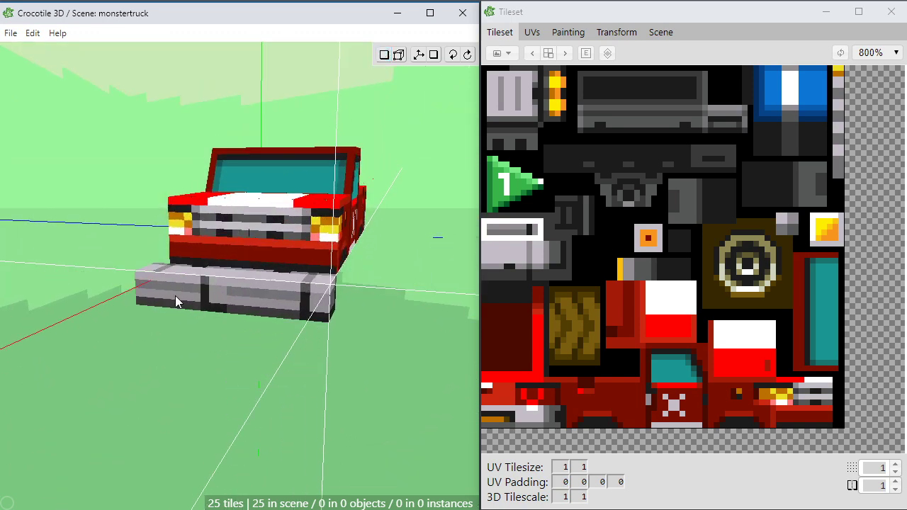
click(173, 295)
Select the end piece again, centre the 3D cursor on the bumper's opposite front corner, and place it mirrored to close that end
key(space)
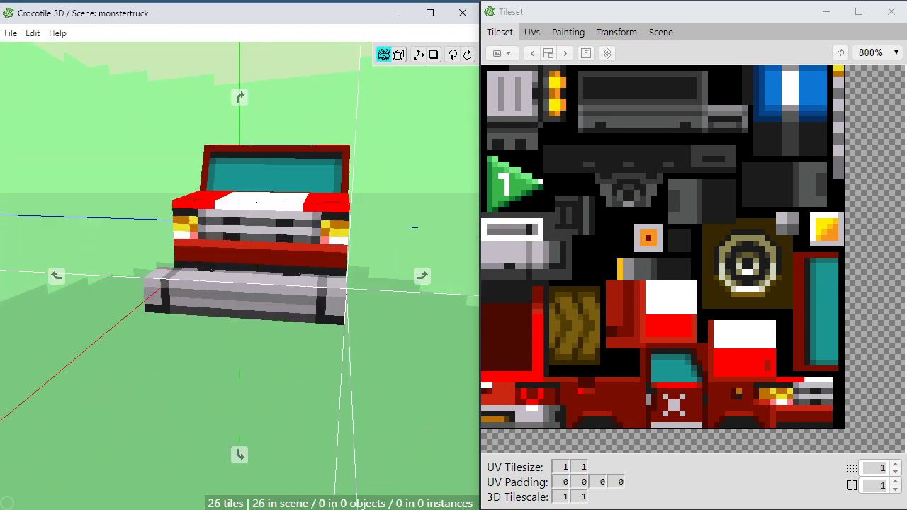
drag(174, 294, 373, 272)
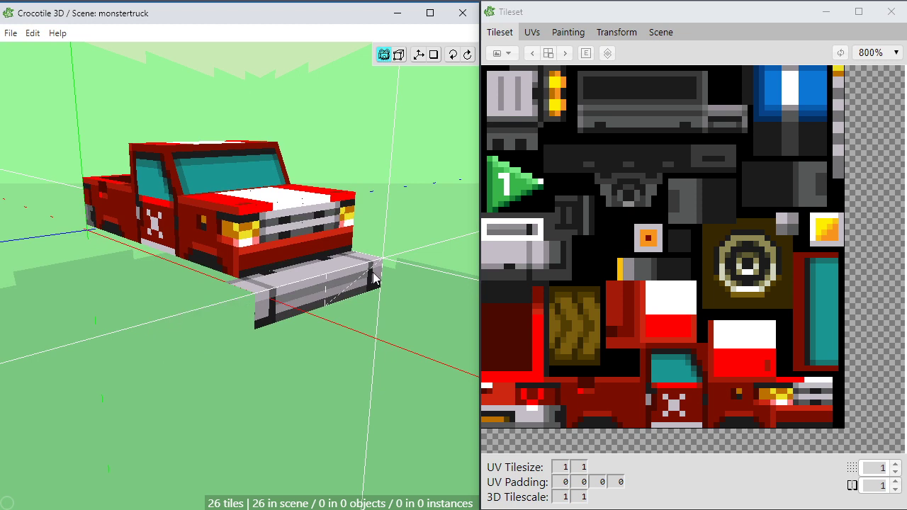
click(555, 255)
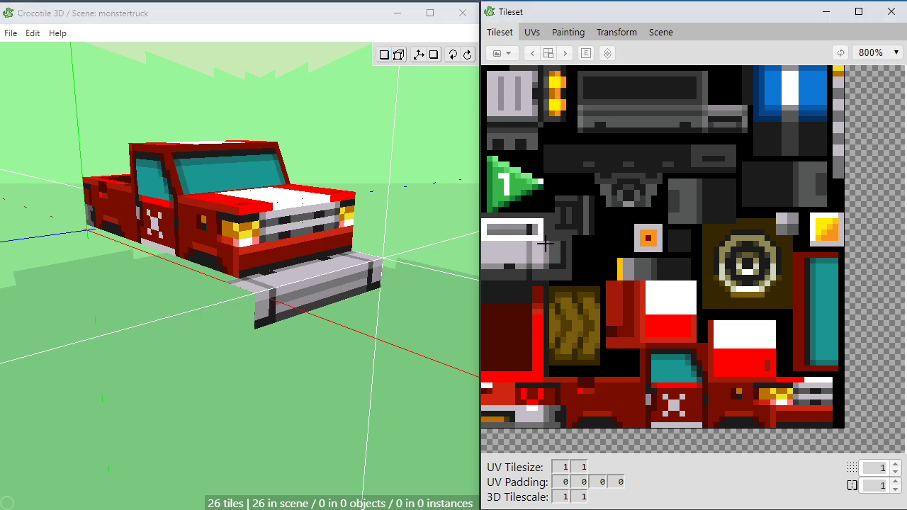
key(Tab)
click(255, 297)
key(f)
key(Tab)
key(space)
mouse_move(241, 318)
mouse_down()
mouse_move(280, 318)
mouse_move(254, 322)
mouse_up()
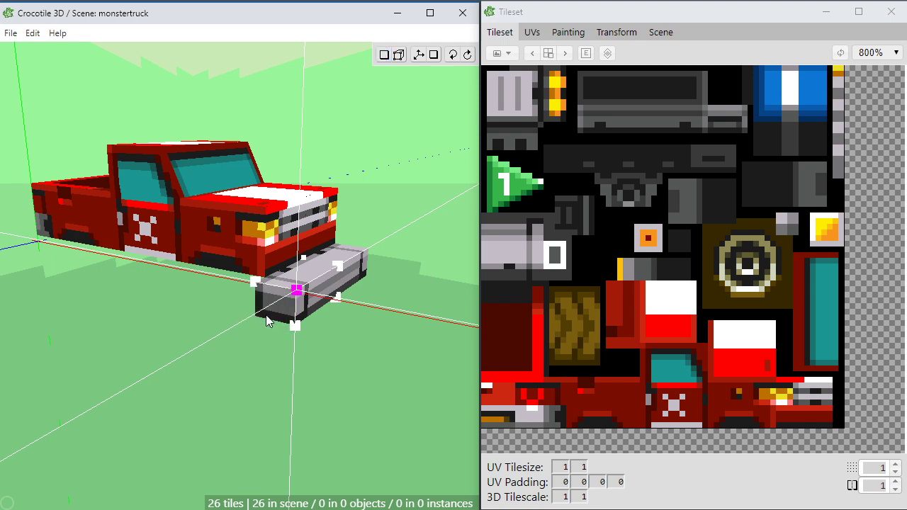
click(267, 321)
Select the dark grey strip below the bumper area in the texture map and orient it flat against the bumper's underside
key(space)
drag(303, 397, 230, 356)
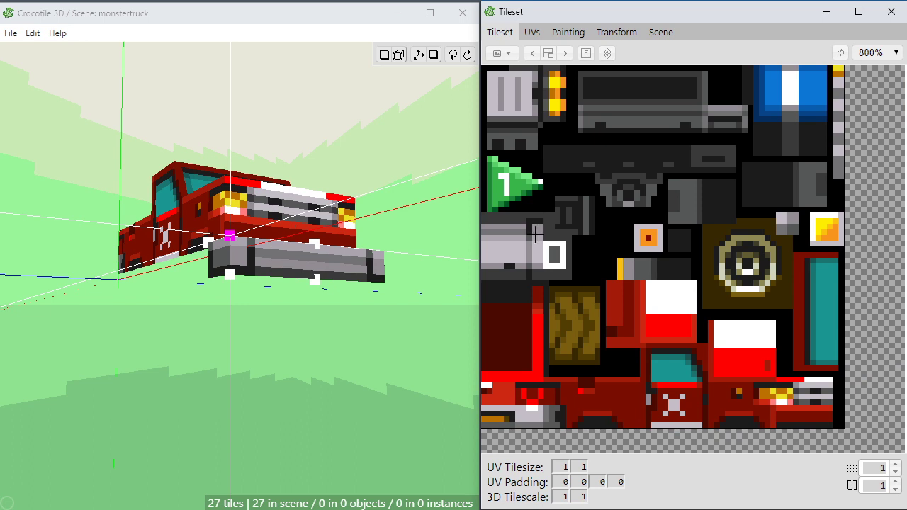
click(538, 276)
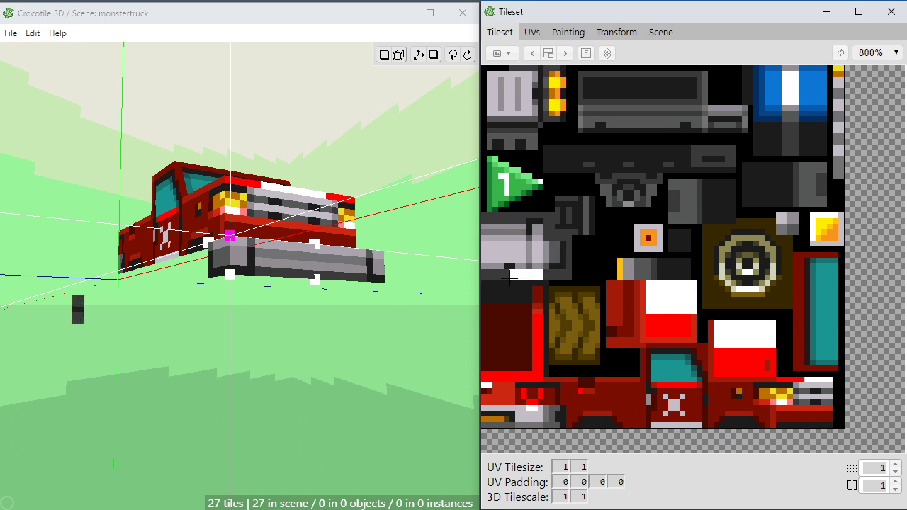
drag(510, 277, 482, 279)
click(535, 268)
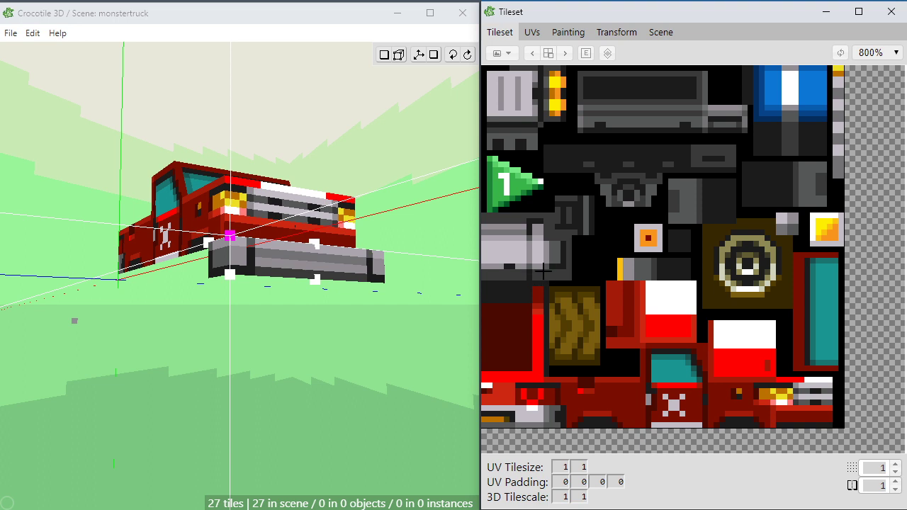
drag(545, 270, 483, 278)
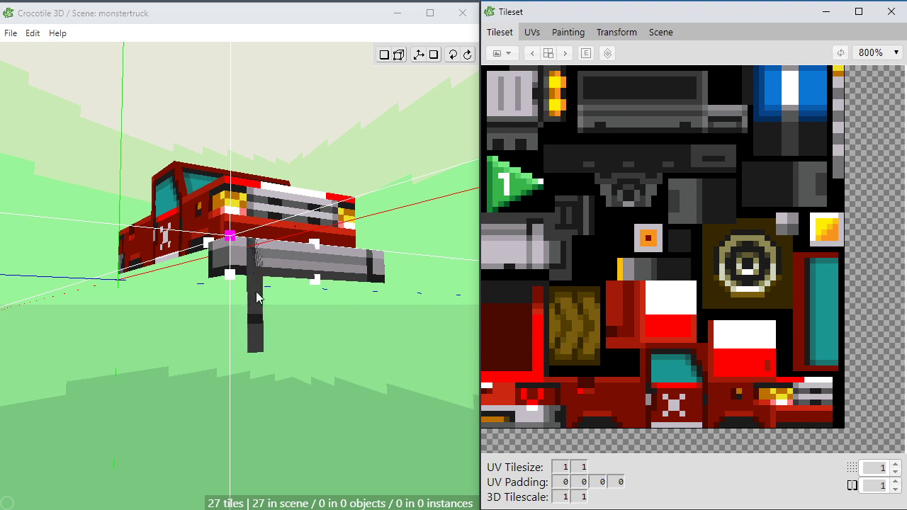
middle_drag(258, 290, 257, 311)
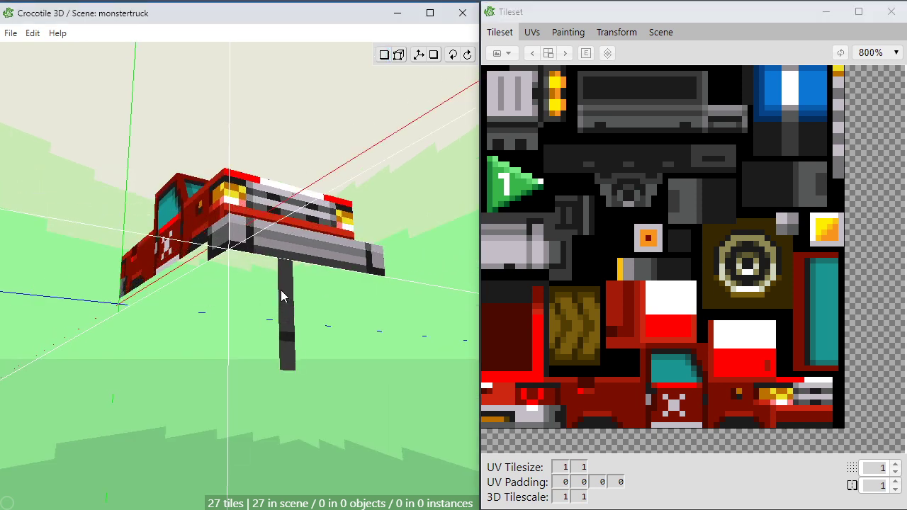
middle_drag(275, 287, 234, 214)
key(d)
key(d)
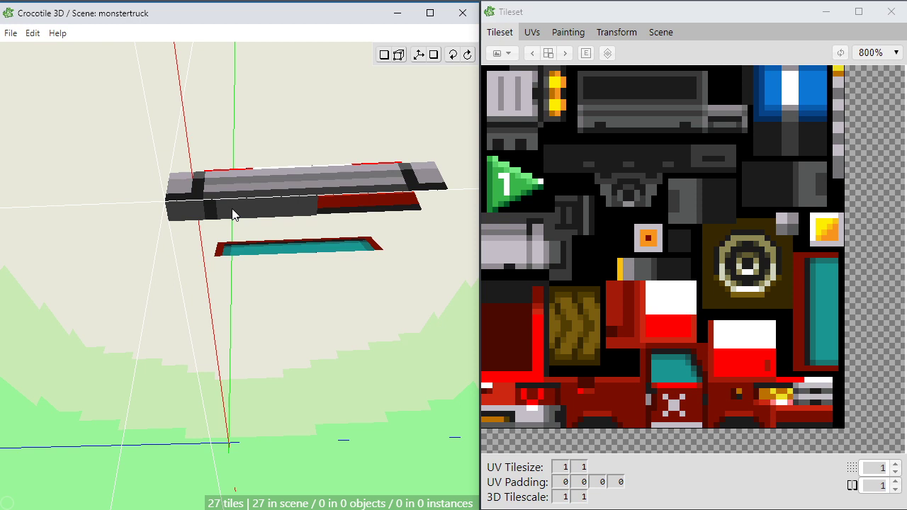
Reselect the dark strip so its black band lines up with the bumper front, and place it on one half of the underside
click(547, 278)
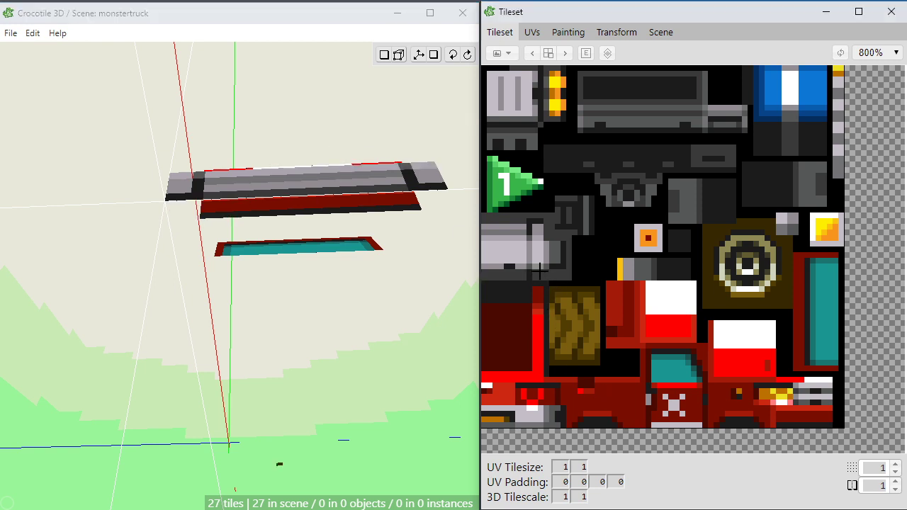
mouse_move(542, 269)
mouse_down()
mouse_move(504, 282)
mouse_move(478, 273)
mouse_move(546, 274)
mouse_up()
click(481, 270)
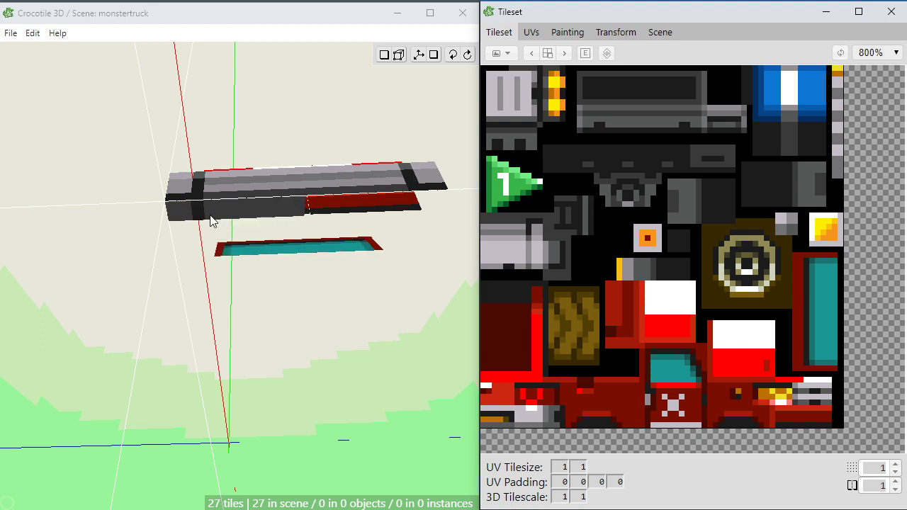
click(322, 213)
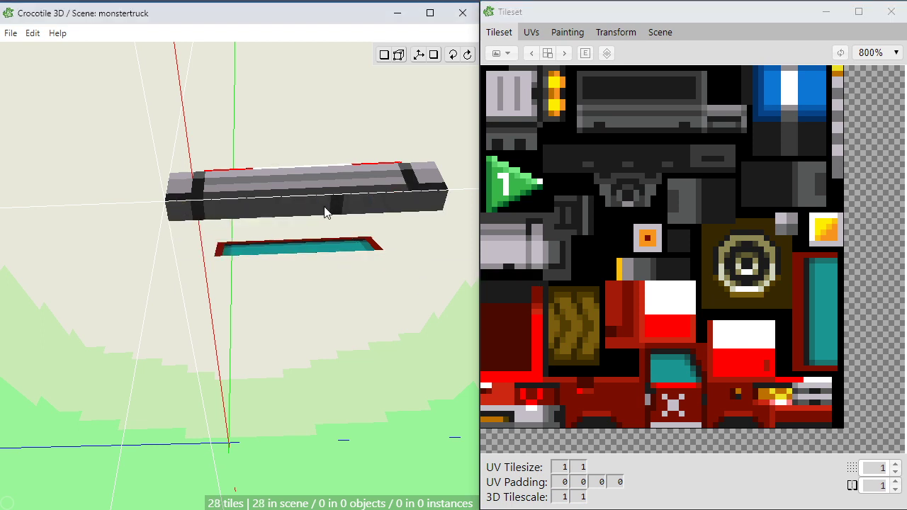
Rotate the dark strip and place it mirrored on the other half of the bumper's underside
key(d)
key(d)
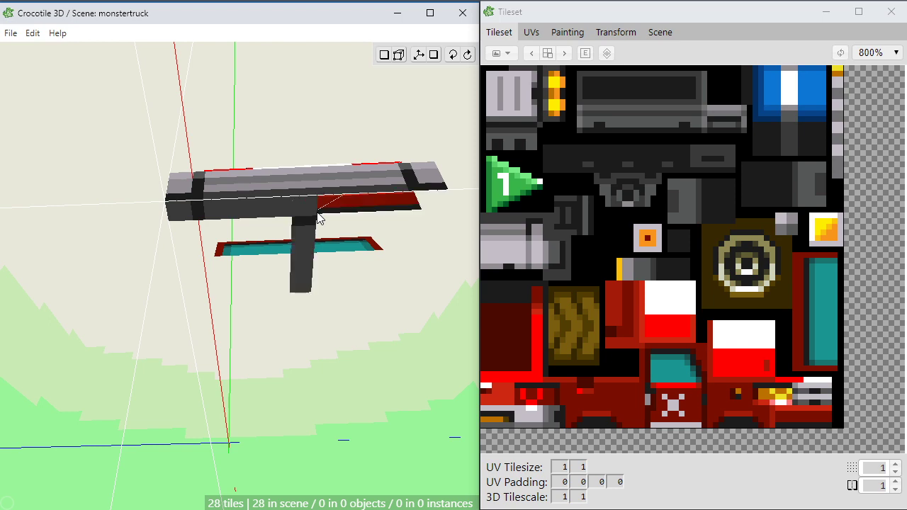
click(331, 213)
key(space)
drag(248, 294, 267, 279)
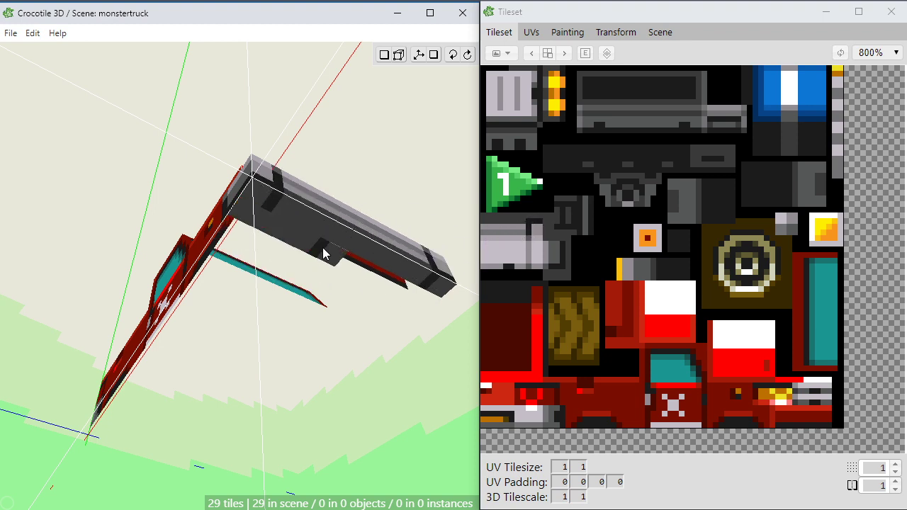
Select the three vertices along the back edge of the bumper's underside and shift them to line up with the rest of the bumper
key(Tab)
key(space)
drag(253, 239, 190, 213)
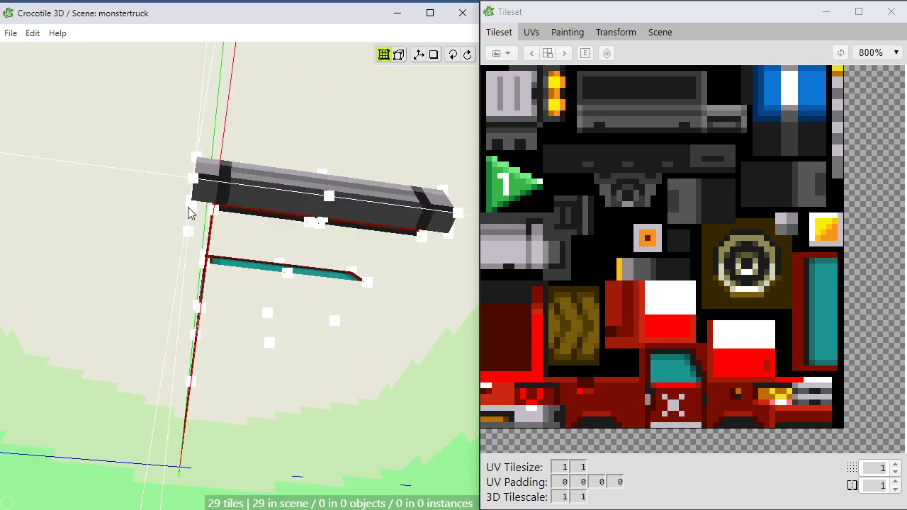
click(190, 202)
shift+click(446, 236)
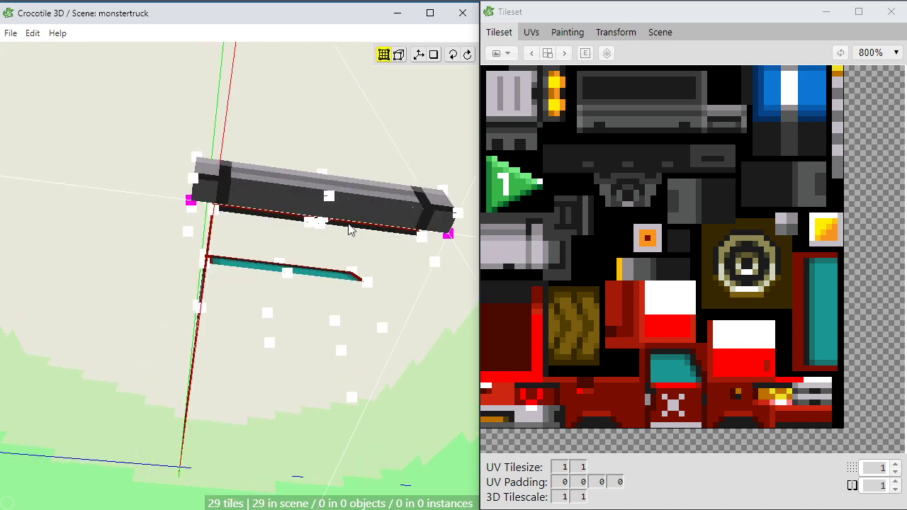
shift+click(322, 221)
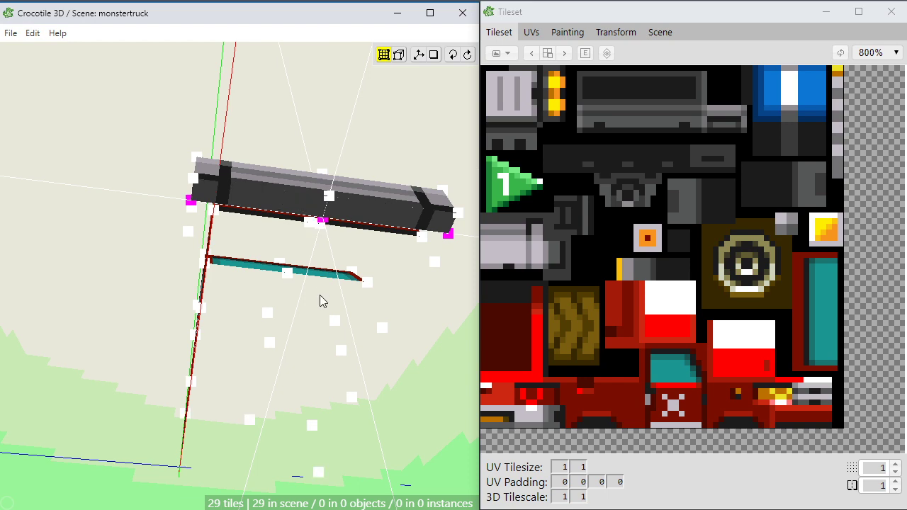
key(space)
drag(323, 316, 315, 318)
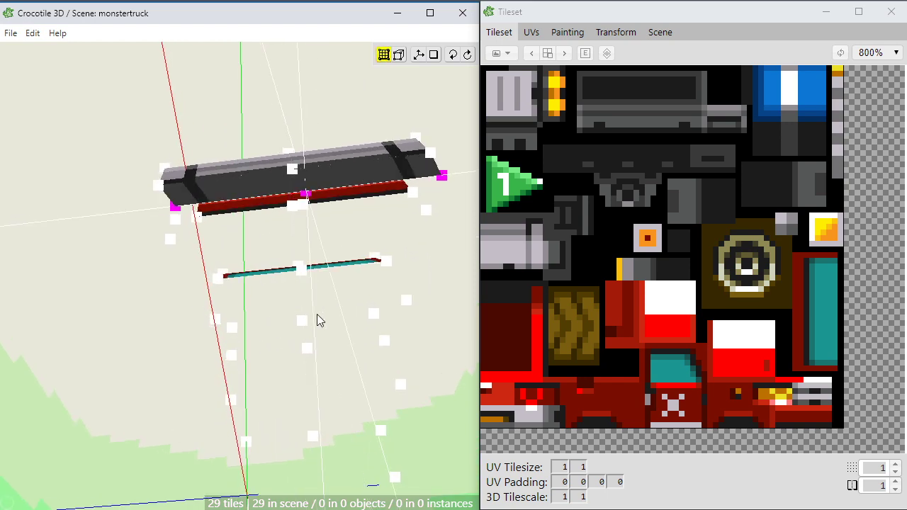
key(a)
key(s)
key(s)
key(s)
Pull the bumper's middle front vertices forward so its front forms a shallow point
key(space)
drag(317, 315, 318, 339)
key(space)
click(354, 321)
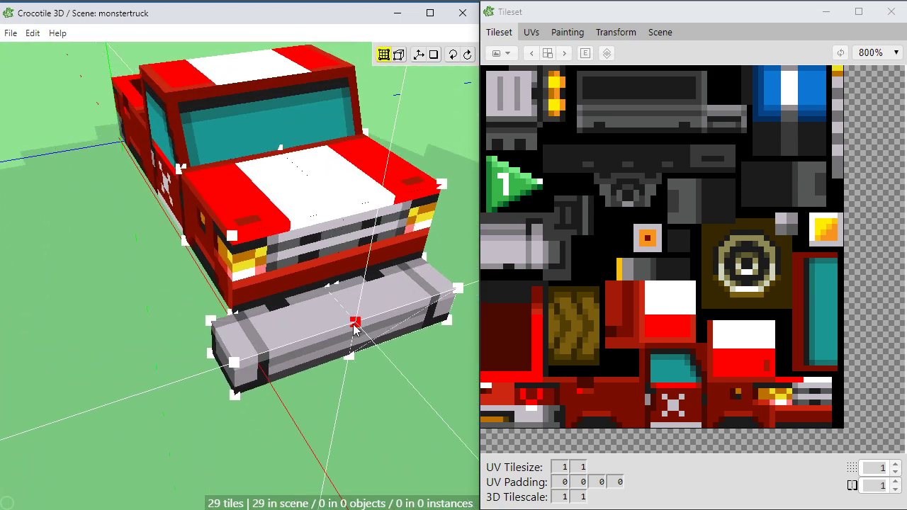
key(space)
drag(352, 362, 376, 368)
key(space)
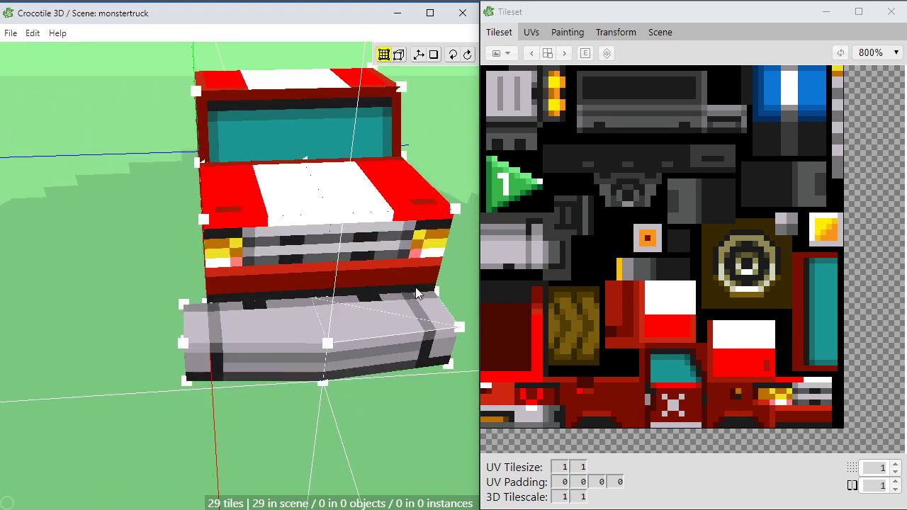
Select the four vertices at the bumper's near end and move them inward to shorten that side
key(space)
drag(270, 425, 223, 401)
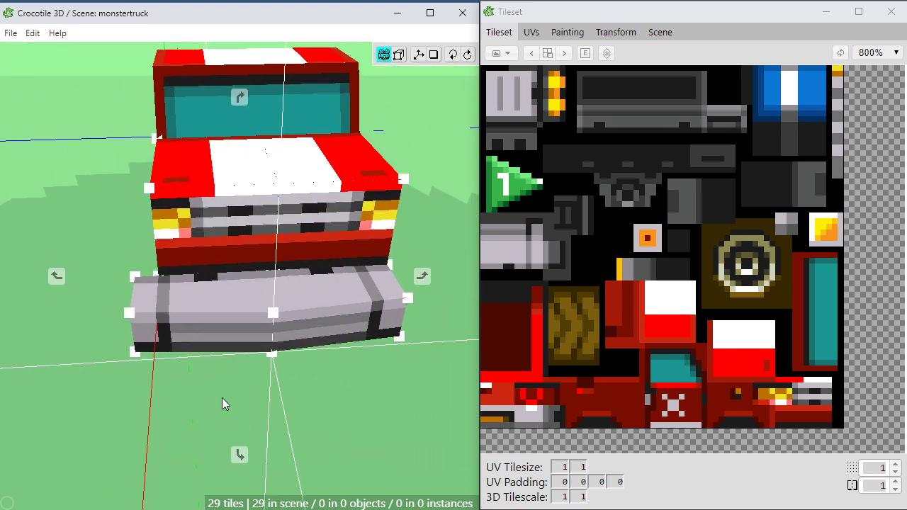
key(space)
drag(142, 298, 87, 324)
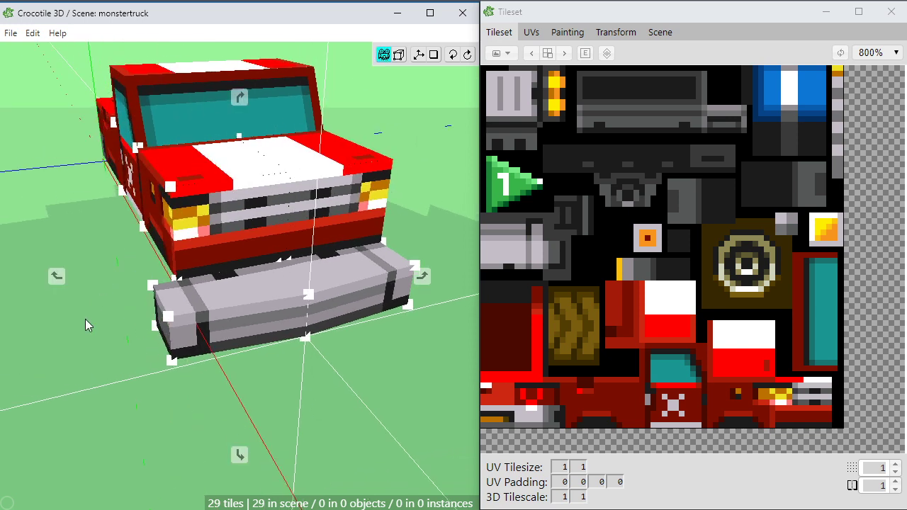
drag(170, 345, 184, 369)
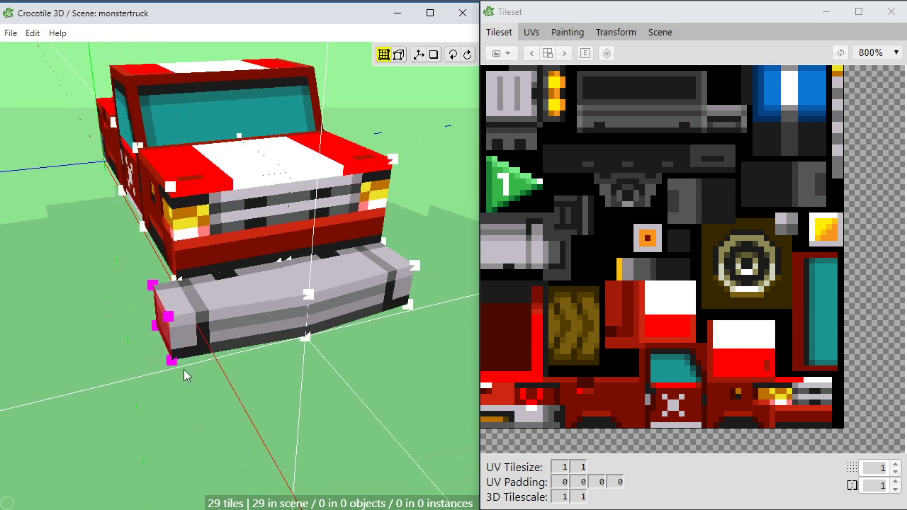
key(d)
key(space)
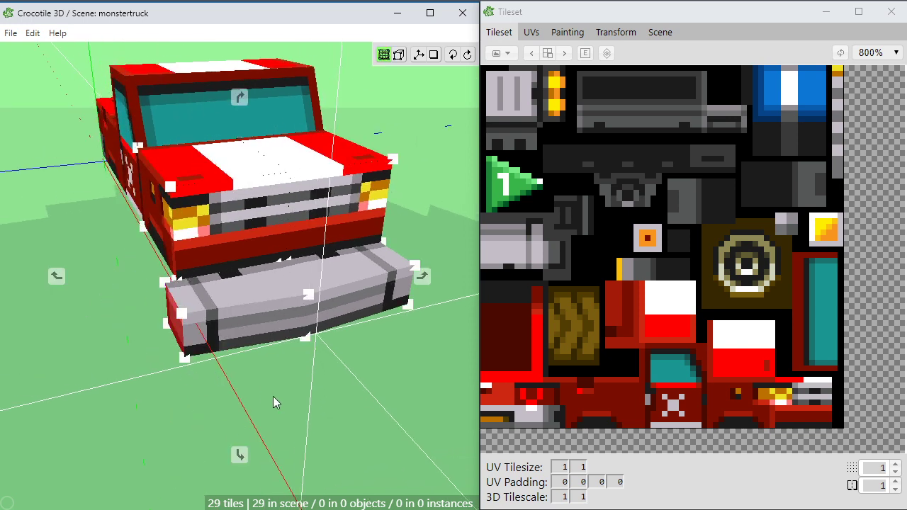
Select the middle and near-end vertices of the bumper to line that half up with the truck's body width
drag(274, 401, 295, 346)
key(Tab)
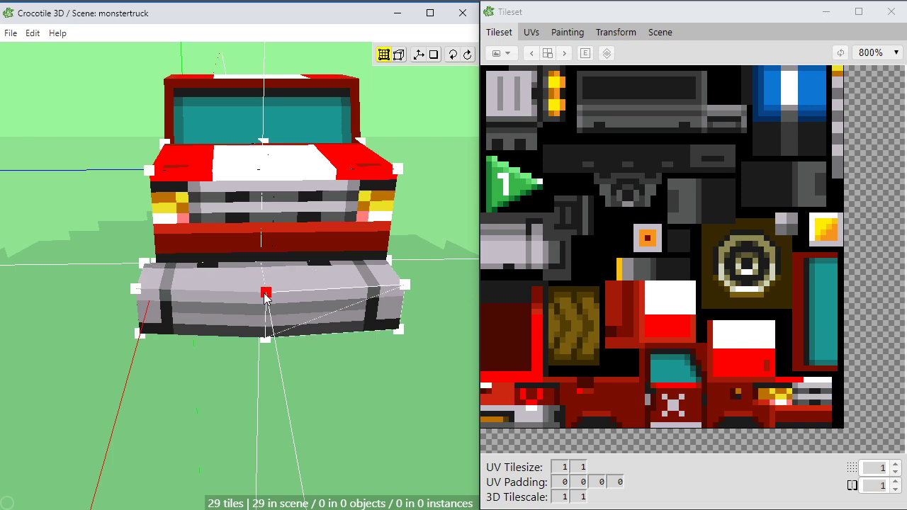
key(Tab)
mouse_move(267, 343)
mouse_down()
mouse_move(239, 275)
mouse_move(259, 318)
mouse_move(234, 284)
mouse_move(227, 296)
mouse_up()
key(Tab)
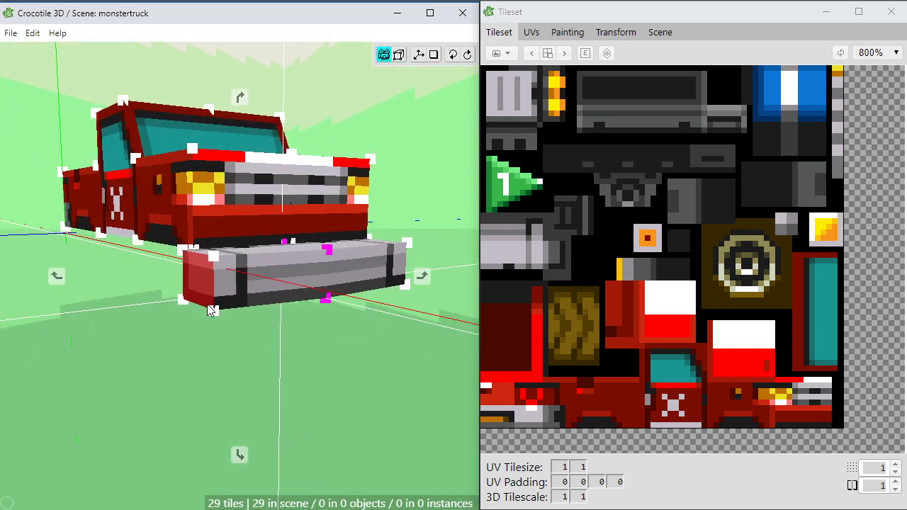
key(Tab)
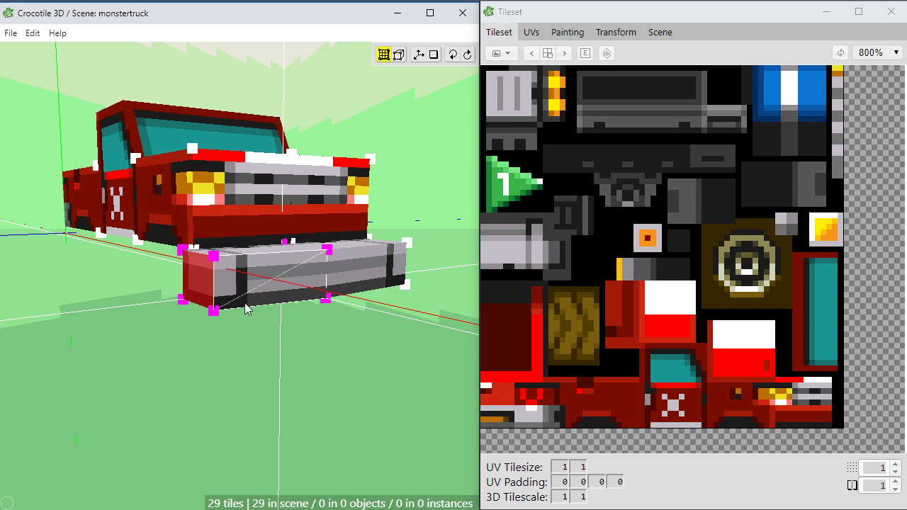
key(Tab)
mouse_move(332, 334)
mouse_down()
mouse_move(342, 348)
mouse_move(304, 326)
mouse_move(298, 333)
mouse_move(318, 373)
mouse_up()
key(Tab)
key(Tab)
key(Tab)
middle_drag(318, 373, 299, 398)
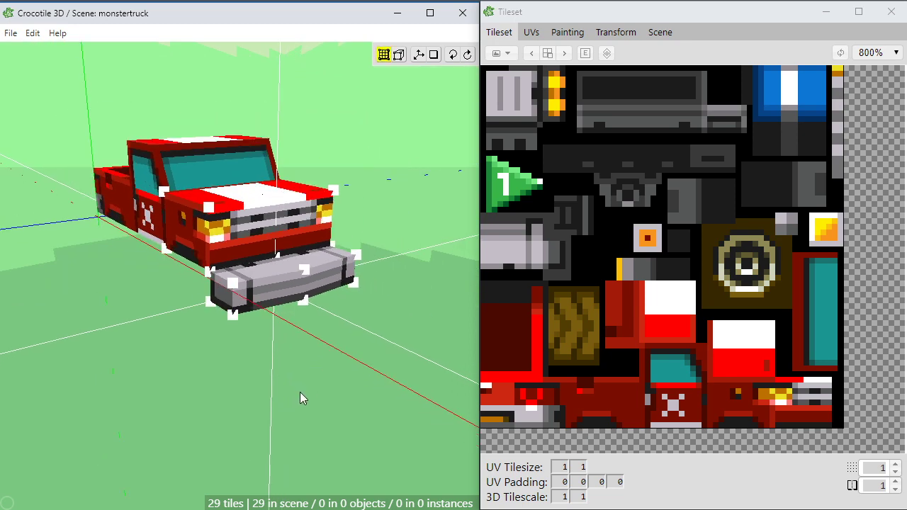
Select all the faces that make up the front bumper, starting with one front half
key(Tab)
drag(300, 396, 303, 409)
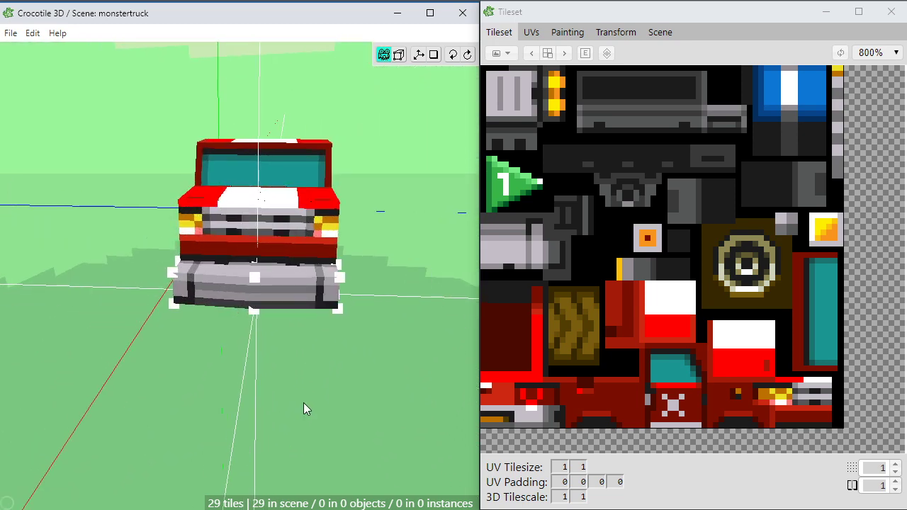
key(Tab)
scroll(305, 362, up, 3)
click(229, 297)
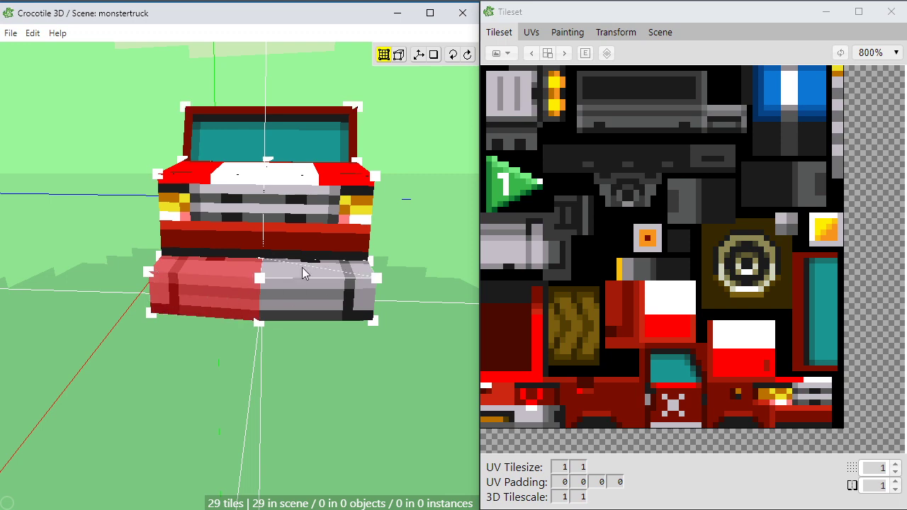
middle_drag(328, 366, 323, 374)
key(Tab)
drag(324, 375, 258, 275)
key(Tab)
key(Tab)
drag(261, 241, 202, 286)
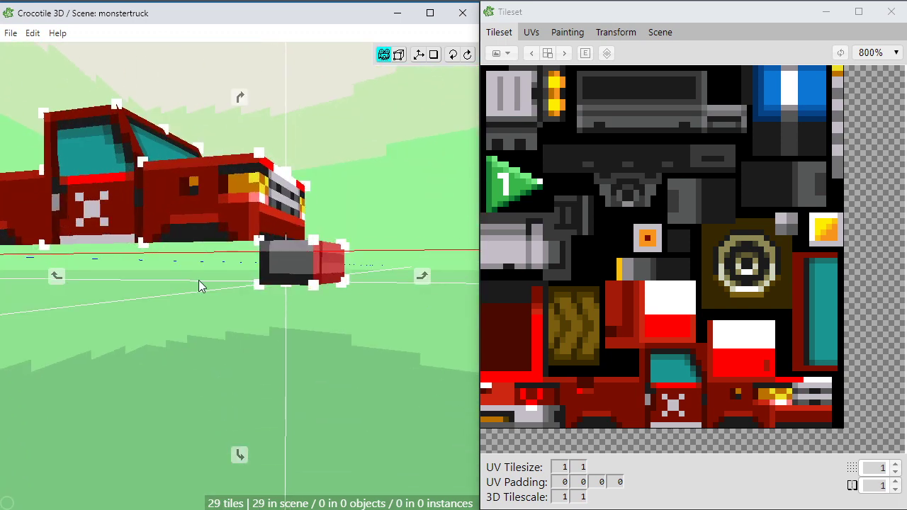
Raise the whole bumper until its underside is level with the truck body's lower edge
key(Tab)
key(w)
key(w)
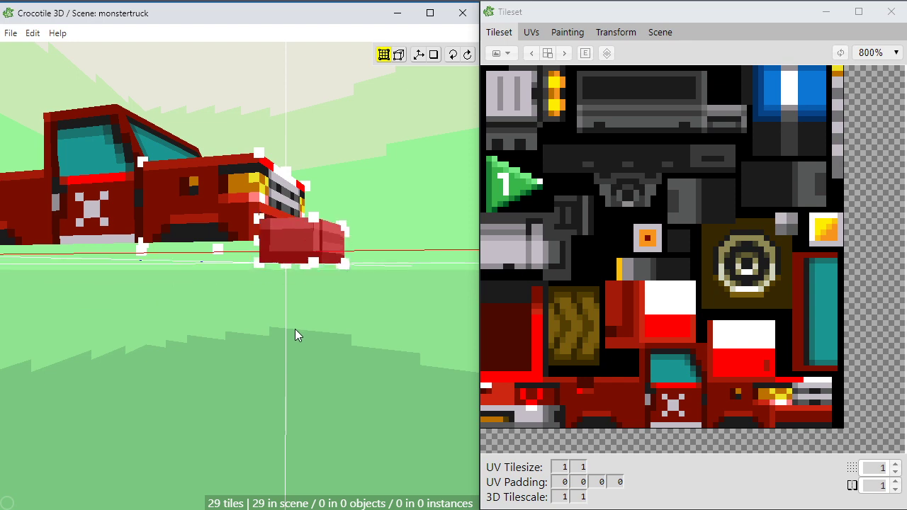
key(w)
key(w)
Inspect the raised bumper's fit against the truck body from the front and the side
key(space)
mouse_move(294, 329)
mouse_down()
mouse_move(239, 354)
mouse_move(287, 355)
mouse_move(308, 346)
mouse_move(248, 354)
mouse_move(234, 338)
mouse_up()
scroll(287, 354, up, 5)
key(space)
scroll(308, 338, down, 2)
key(space)
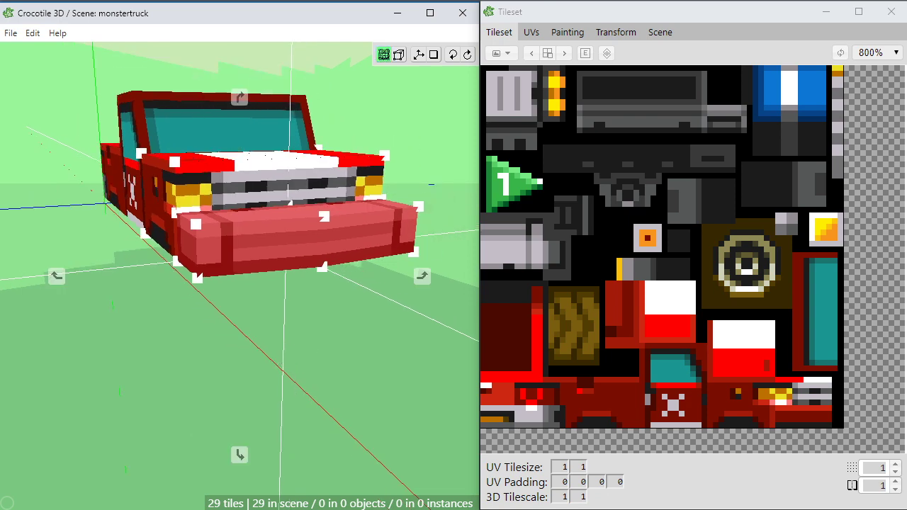
mouse_move(308, 338)
mouse_down()
mouse_move(376, 341)
mouse_move(344, 341)
mouse_up()
key(space)
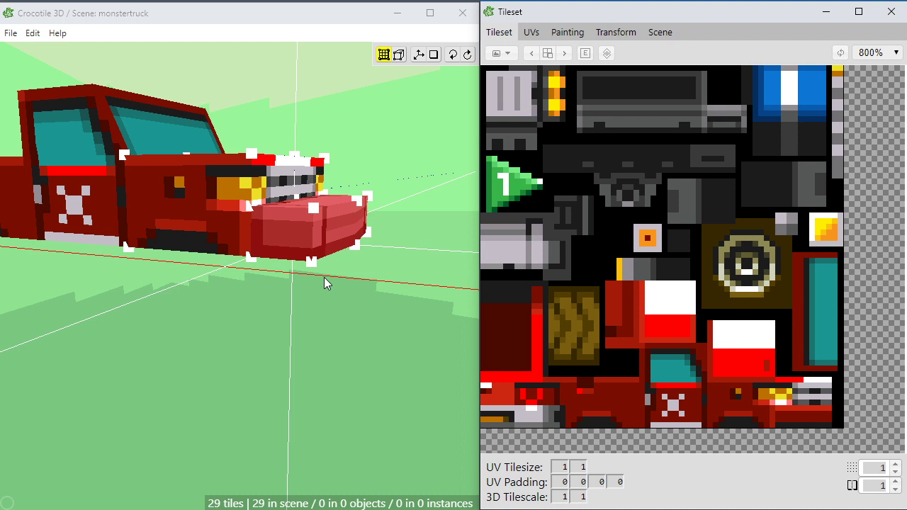
Clear the selection on the finished bumper
click(324, 277)
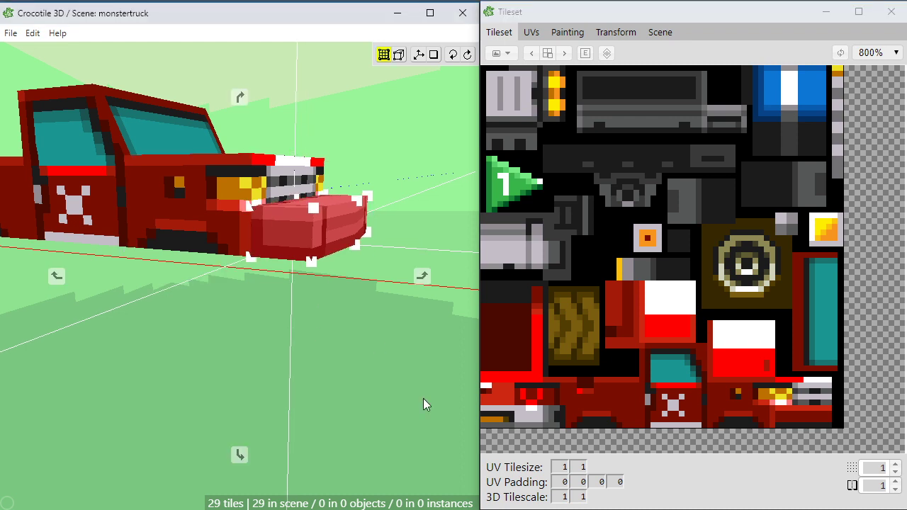
key(Return)
right_drag(399, 283, 392, 353)
key(Return)
click(392, 353)
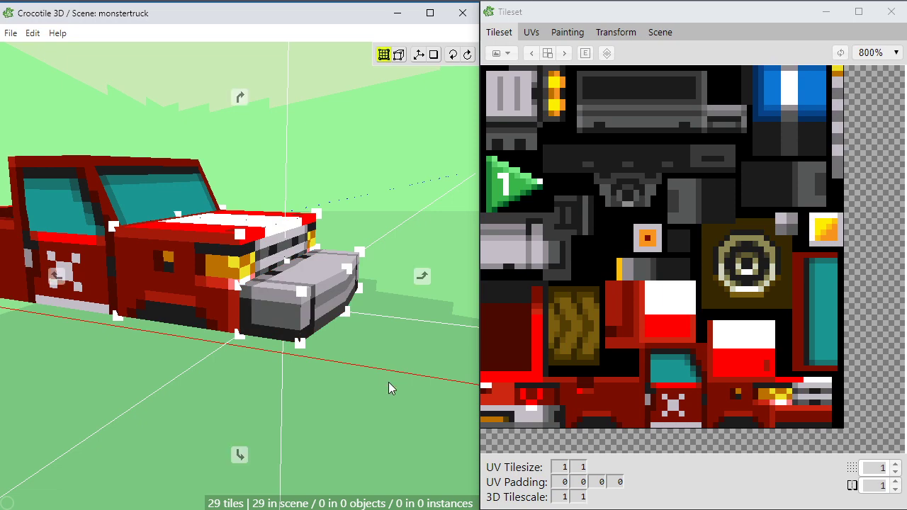
middle_drag(389, 384, 229, 333)
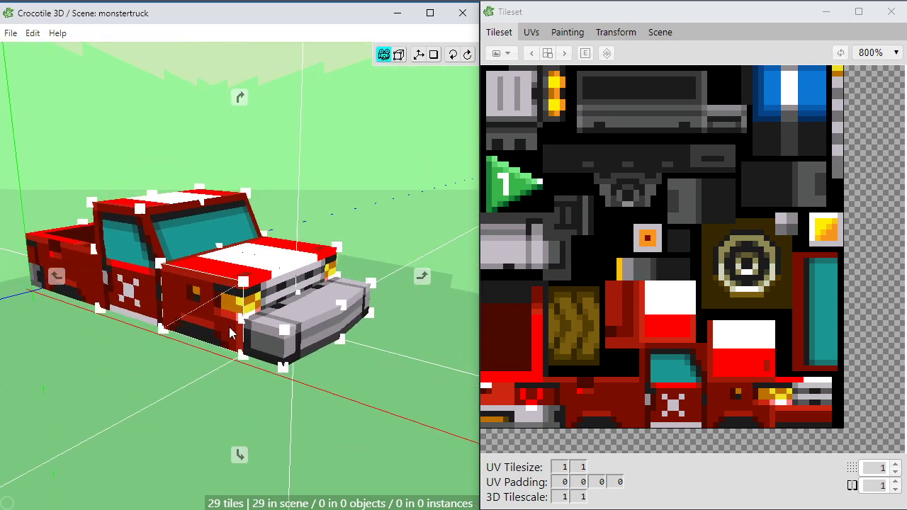
scroll(230, 333, down, 2)
mouse_move(208, 370)
middle_down()
mouse_move(244, 357)
mouse_move(202, 383)
mouse_move(242, 360)
mouse_move(128, 361)
mouse_move(116, 283)
mouse_move(159, 361)
mouse_move(241, 390)
mouse_move(240, 372)
mouse_move(262, 340)
mouse_move(299, 326)
mouse_move(209, 371)
mouse_move(206, 355)
mouse_move(189, 361)
mouse_move(192, 349)
mouse_move(256, 348)
mouse_move(205, 352)
mouse_move(216, 357)
mouse_move(235, 296)
mouse_move(234, 332)
mouse_move(238, 283)
middle_up()
scroll(206, 353, up, 2)
key(space)
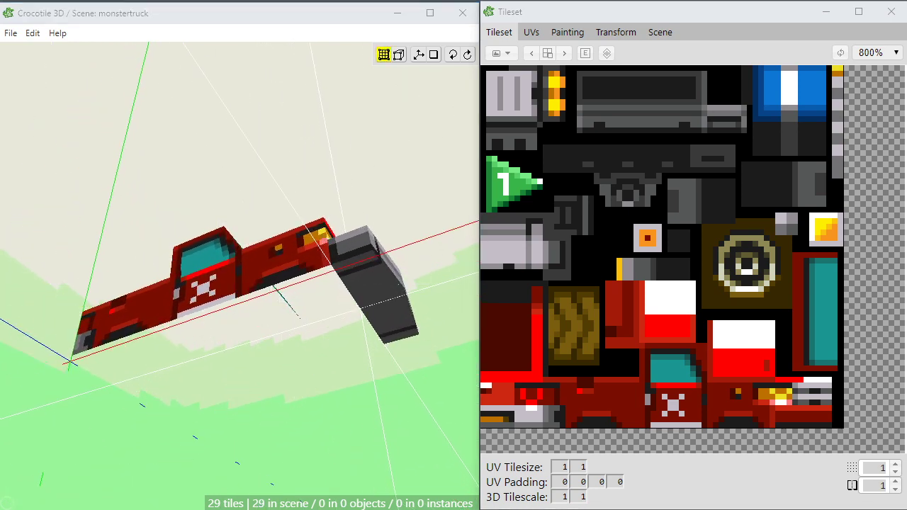
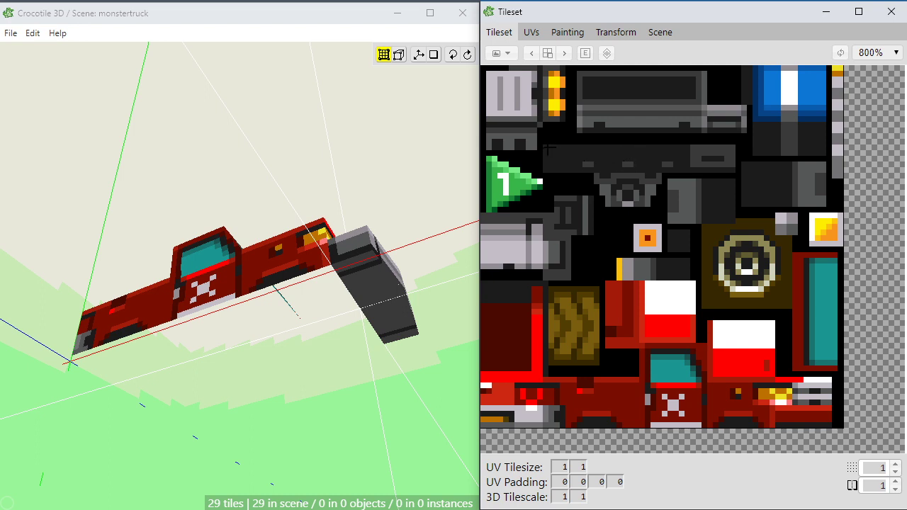
Select the narrow black strip with three grey notches in the texture map as the tile to draw
drag(636, 151, 664, 150)
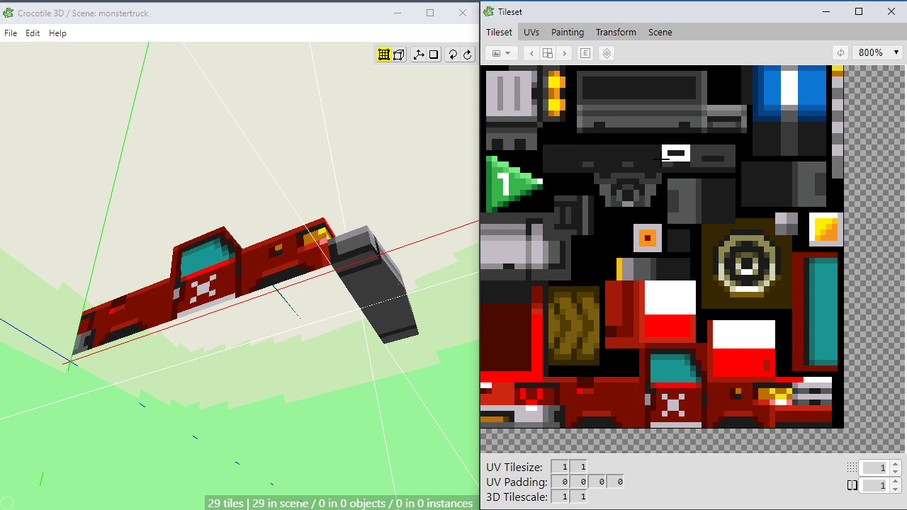
mouse_move(663, 157)
mouse_down()
mouse_move(565, 153)
mouse_move(573, 154)
mouse_move(564, 165)
mouse_up()
click(570, 153)
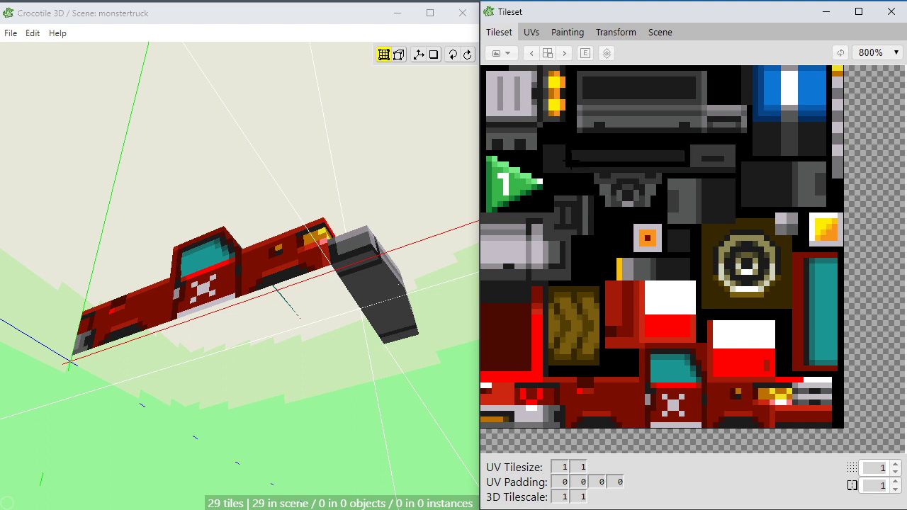
drag(568, 146, 692, 171)
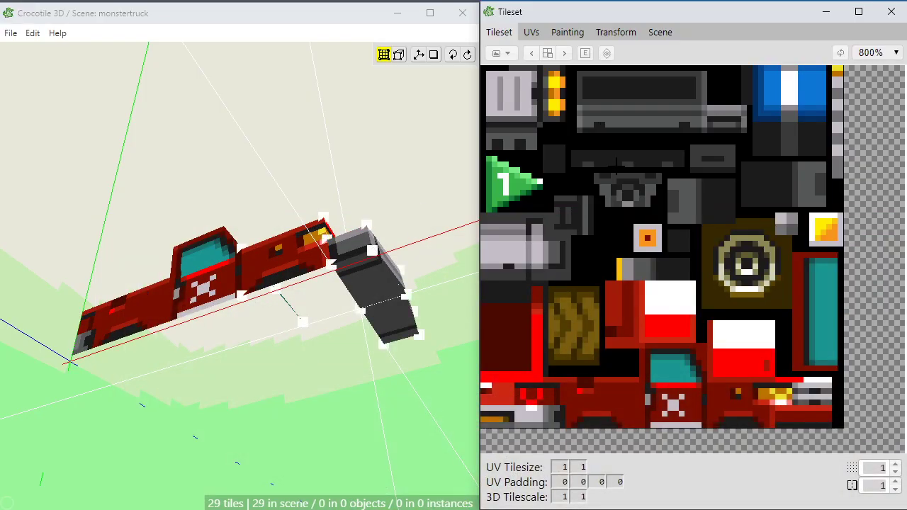
click(582, 157)
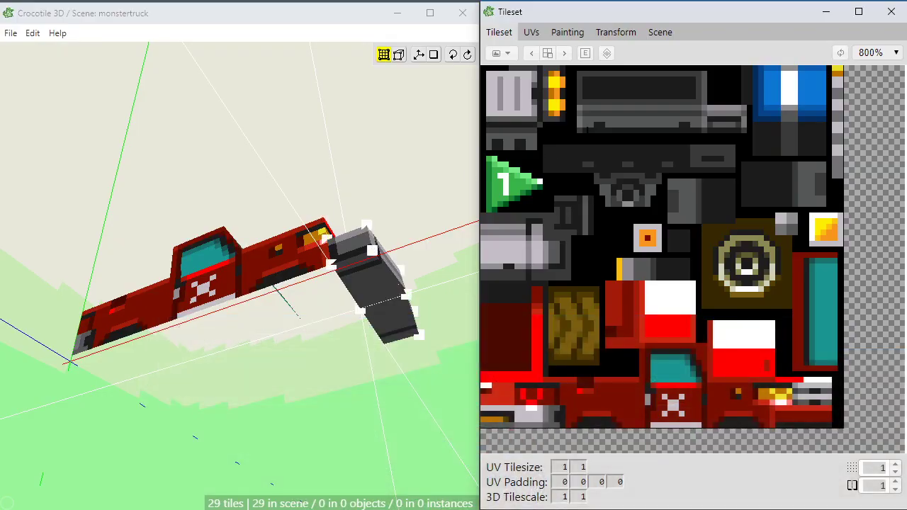
drag(622, 163, 679, 163)
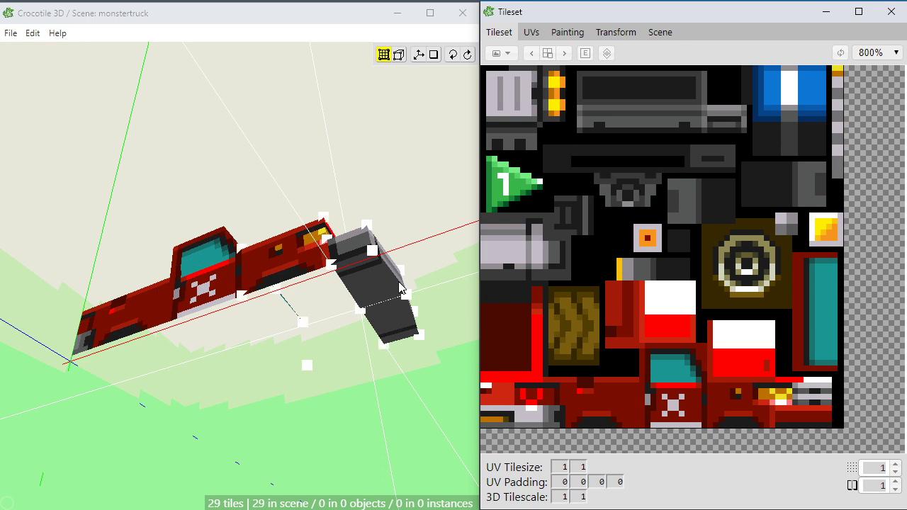
right_drag(256, 355, 250, 363)
key(space)
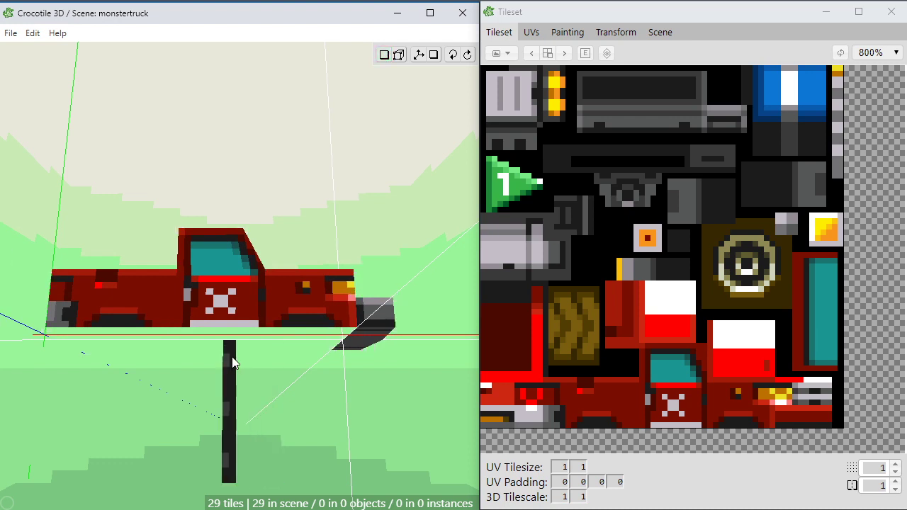
Rotate the notched strip so it runs lengthwise along the underside of the truck's body
key(r)
shift+scroll(221, 358, down, 6)
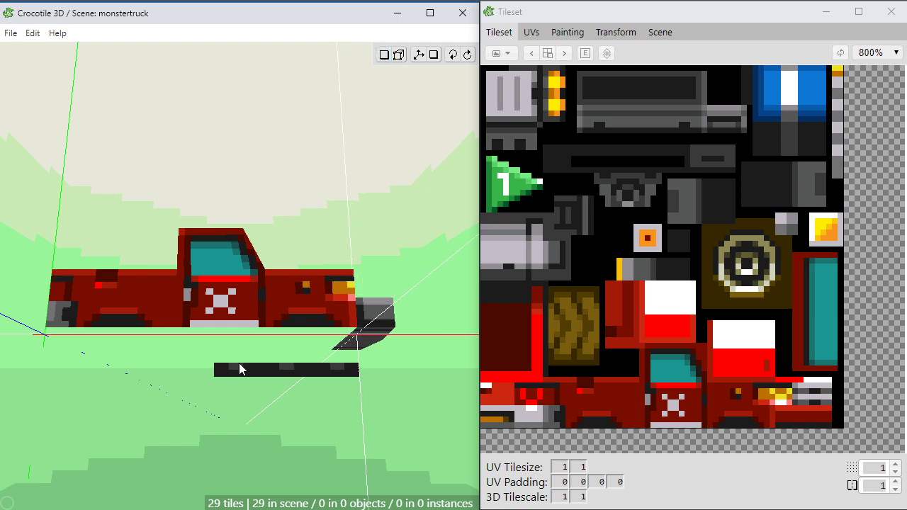
key(r)
key(r)
key(space)
drag(238, 363, 82, 367)
key(space)
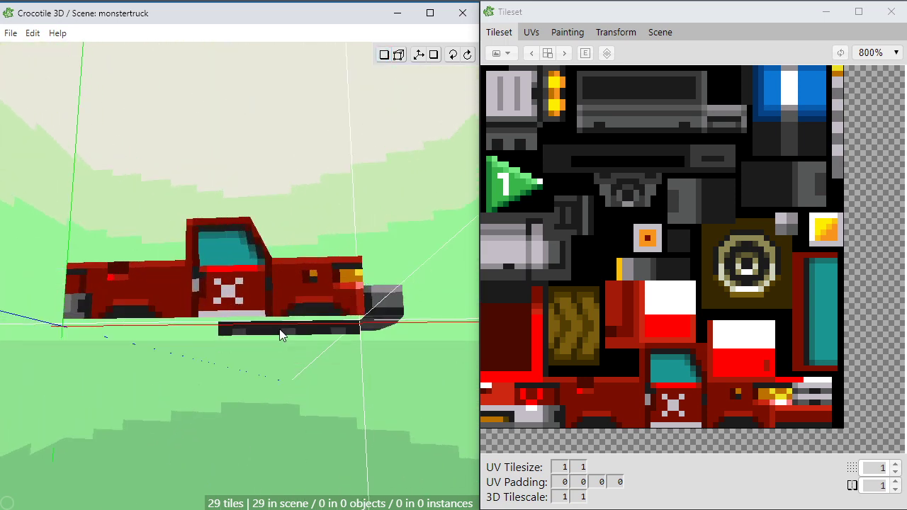
Shift the notched strip toward the rear beneath the truck's body and check its position from the side
key(a)
key(a)
key(a)
key(a)
key(a)
key(a)
key(a)
key(a)
key(a)
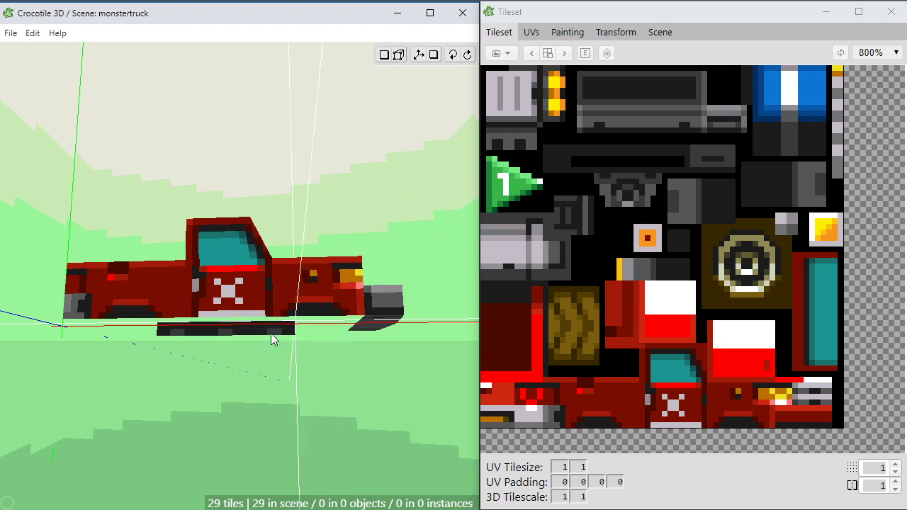
key(space)
drag(271, 333, 252, 345)
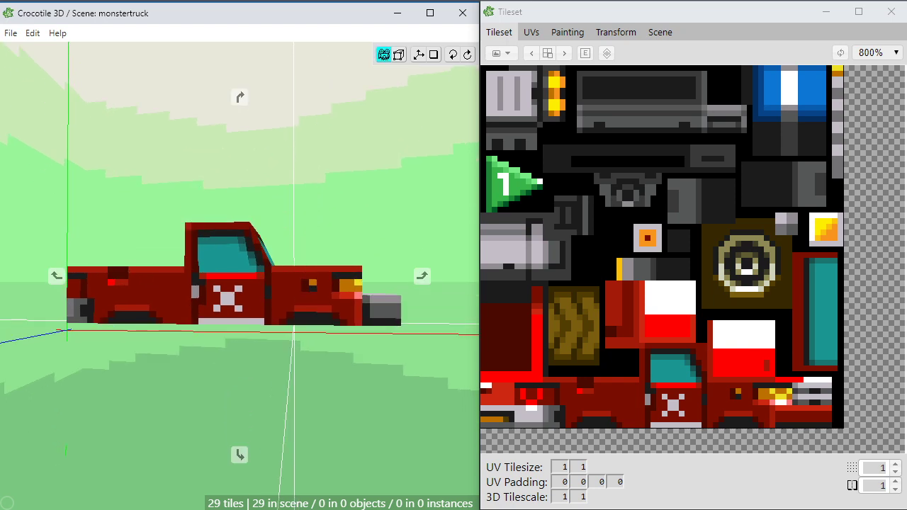
key(space)
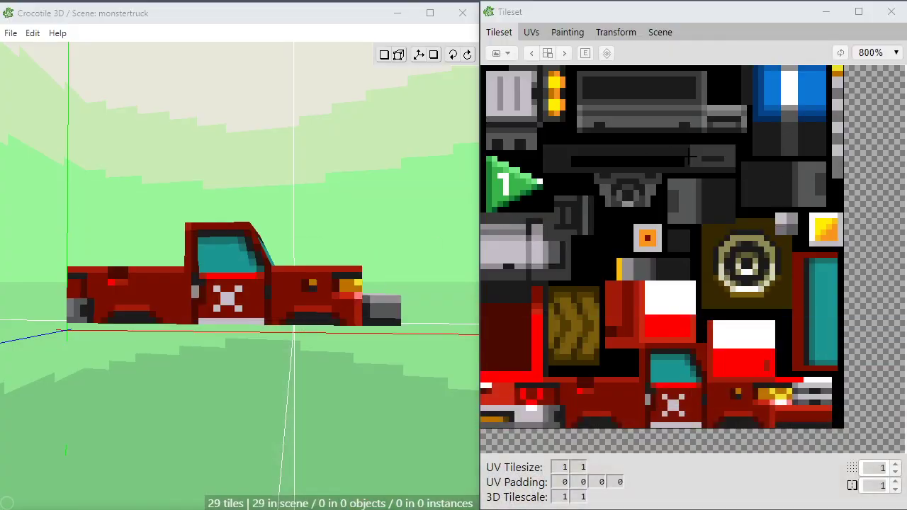
Select the full length of the notched black strip in the texture map and place it lengthwise under the truck's body
click(692, 157)
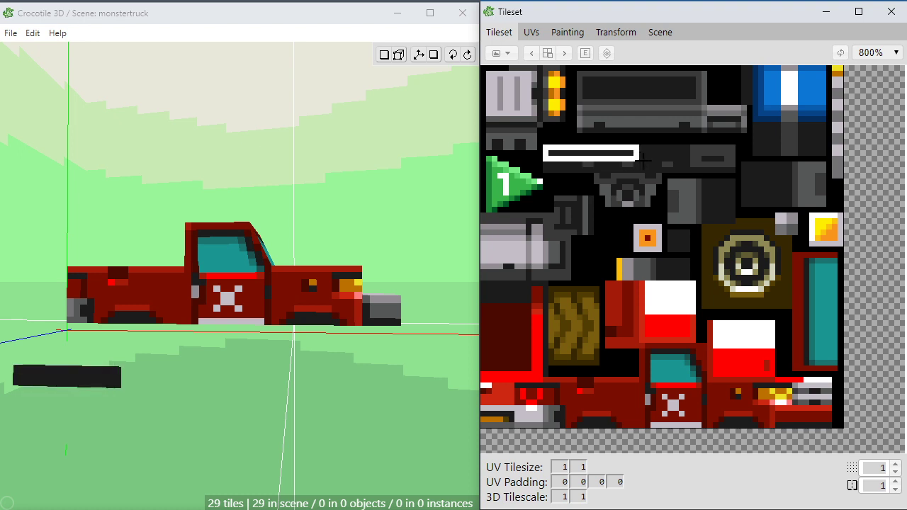
mouse_move(642, 163)
mouse_down()
mouse_move(676, 162)
mouse_move(657, 173)
mouse_up()
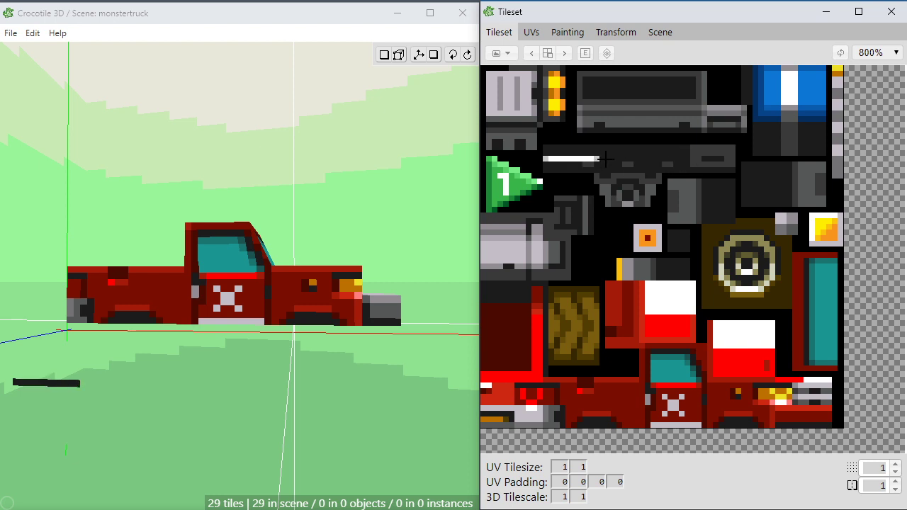
drag(655, 167, 688, 164)
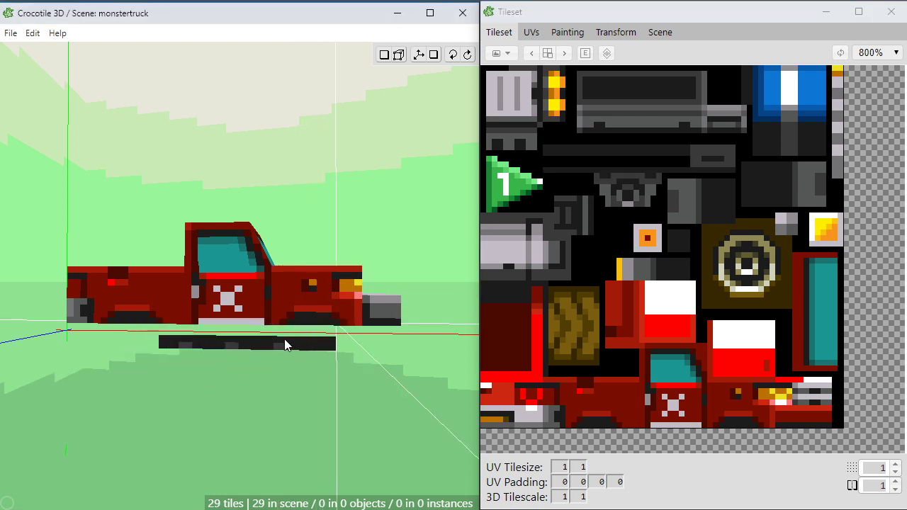
key(space)
drag(284, 339, 284, 323)
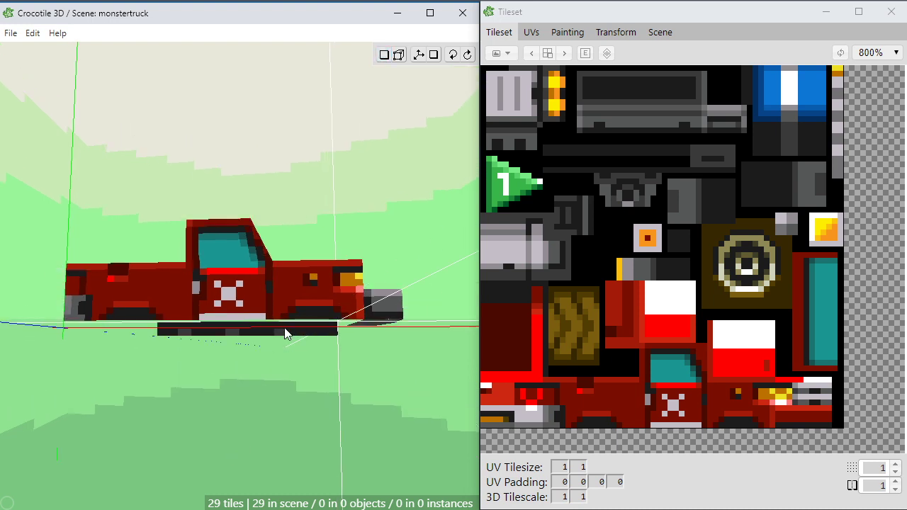
click(285, 329)
Pick the small slotted dark grey tile beside the notched strip and place it crosswise at the rail's front end
scroll(262, 379, up, 3)
key(space)
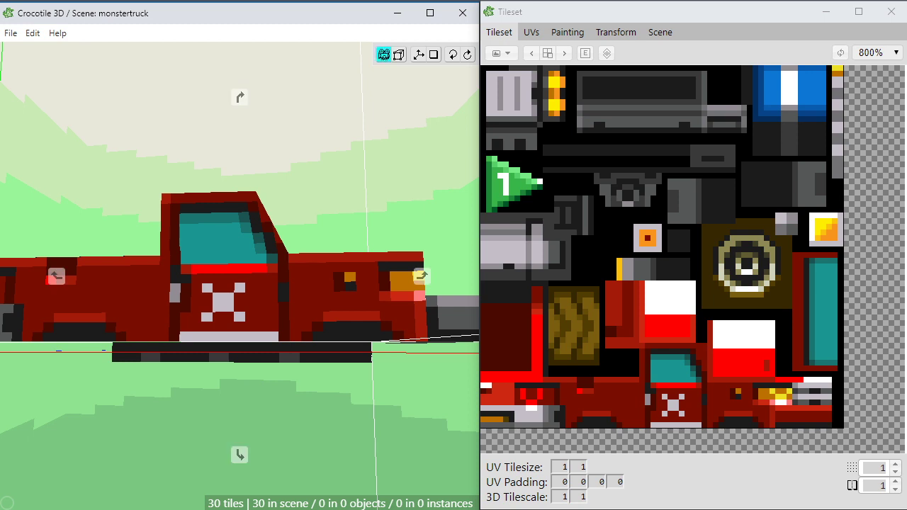
drag(261, 379, 219, 379)
mouse_move(262, 379)
right_down()
mouse_move(272, 337)
mouse_move(261, 372)
right_up()
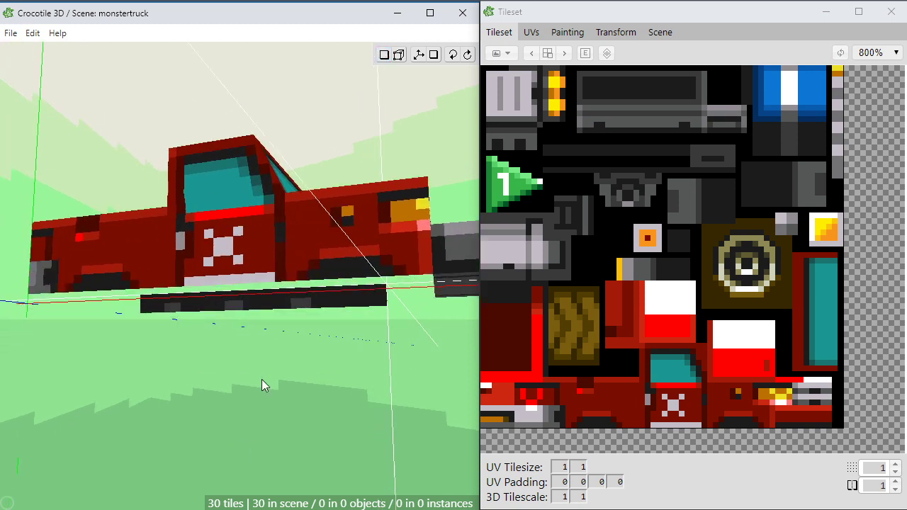
key(space)
drag(291, 368, 299, 362)
key(space)
drag(276, 309, 248, 310)
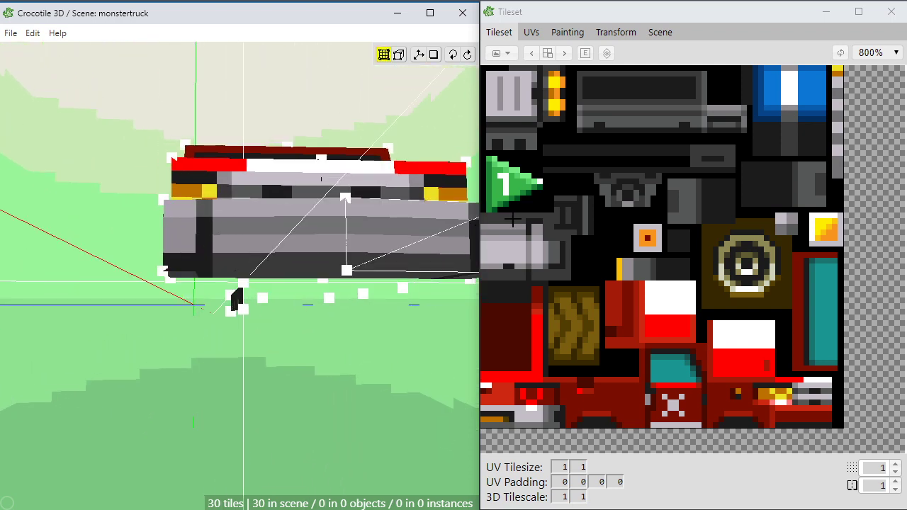
drag(690, 149, 713, 157)
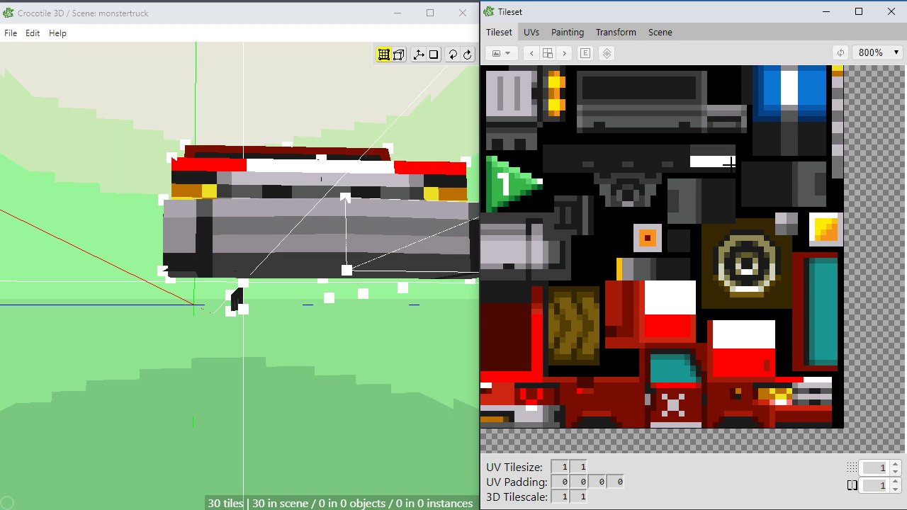
key(Return)
click(284, 303)
key(space)
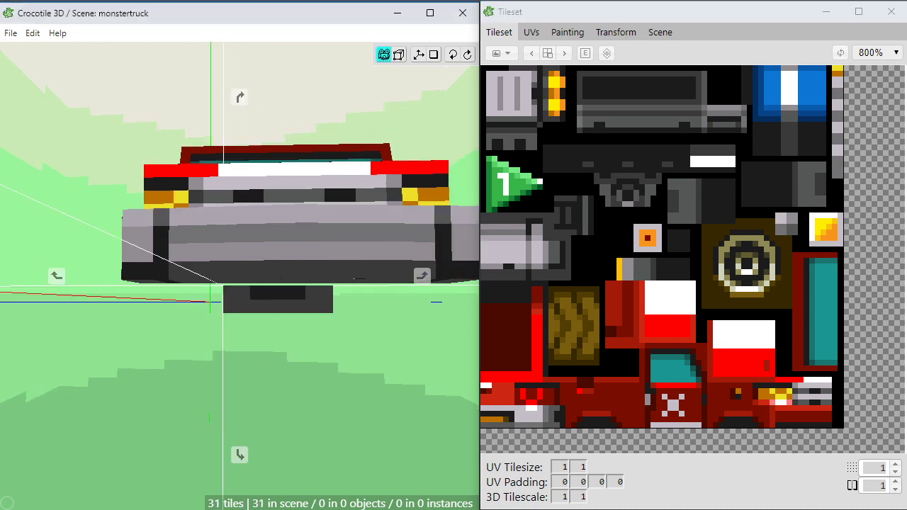
Select the side rail and the front crosspiece and shift them sideways to centre them beneath the truck
key(Return)
key(space)
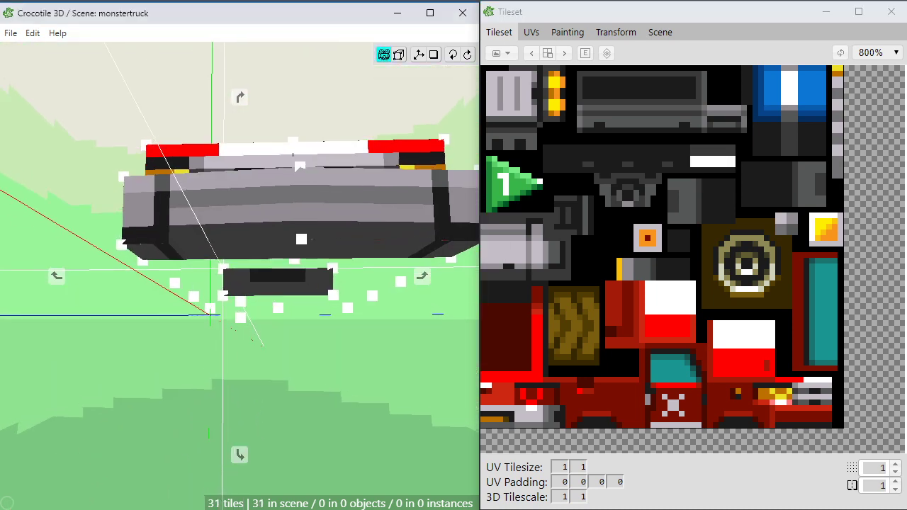
key(space)
drag(234, 388, 288, 404)
shift+click(272, 300)
key(d)
key(space)
key(d)
key(space)
scroll(302, 397, up, 3)
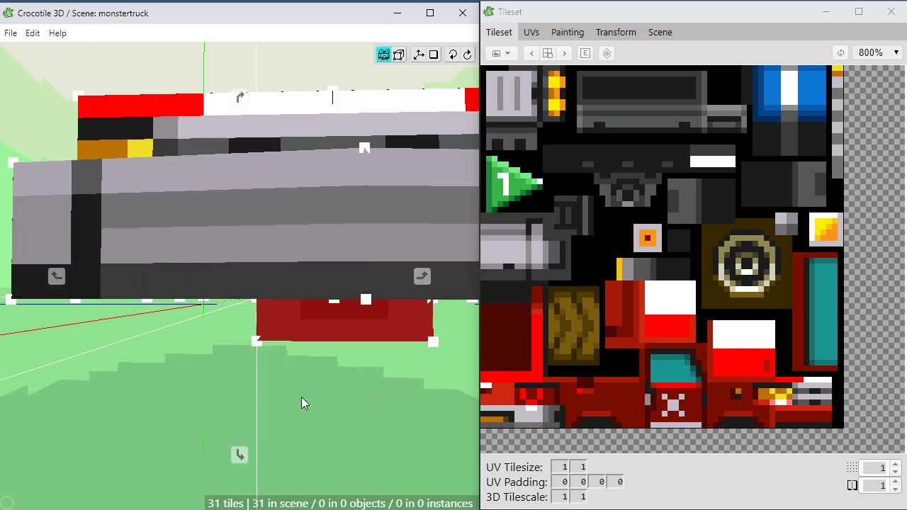
right_drag(301, 397, 277, 357)
key(a)
key(space)
drag(302, 397, 307, 391)
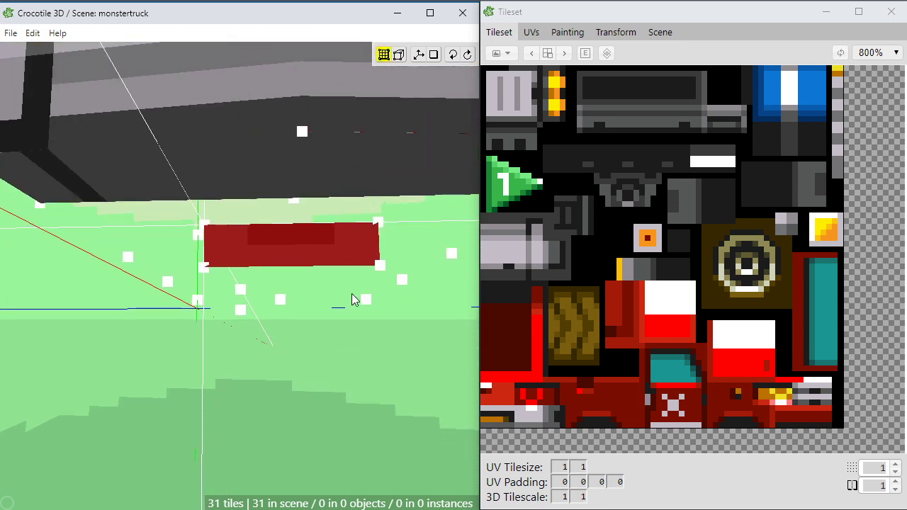
Move the selected rail and crosspiece up against the back of the front bumper, checking the fit from the front and side
drag(344, 287, 323, 321)
key(q)
key(q)
key(q)
key(q)
mouse_move(323, 316)
middle_down()
mouse_move(310, 294)
mouse_move(319, 333)
middle_up()
scroll(314, 290, down, 3)
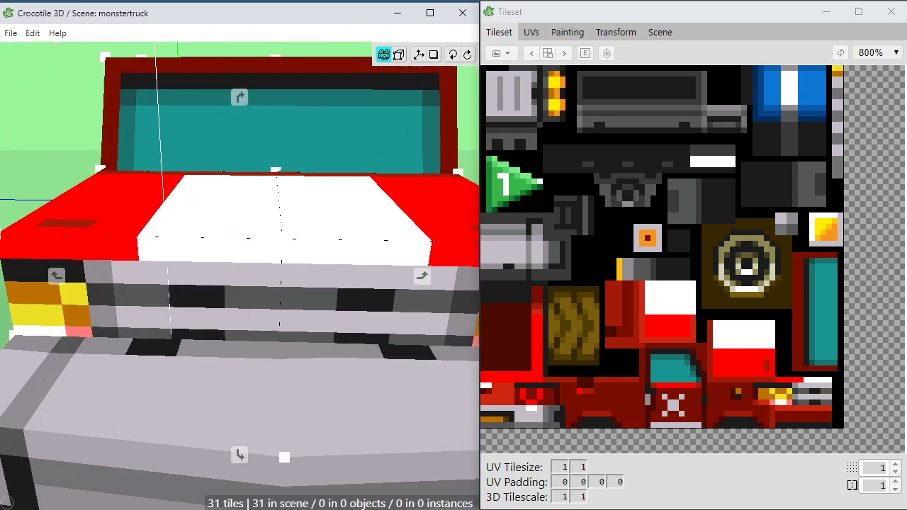
scroll(312, 282, down, 3)
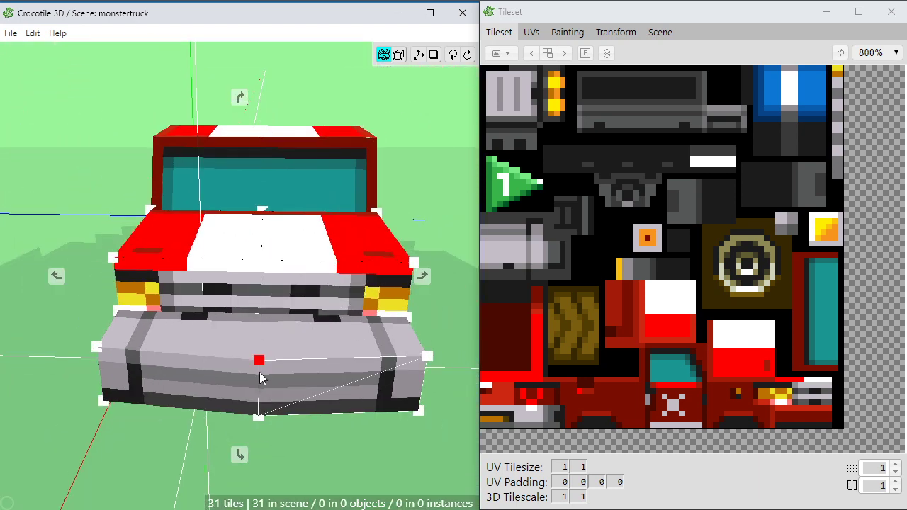
middle_drag(259, 378, 286, 286)
middle_drag(259, 381, 279, 282)
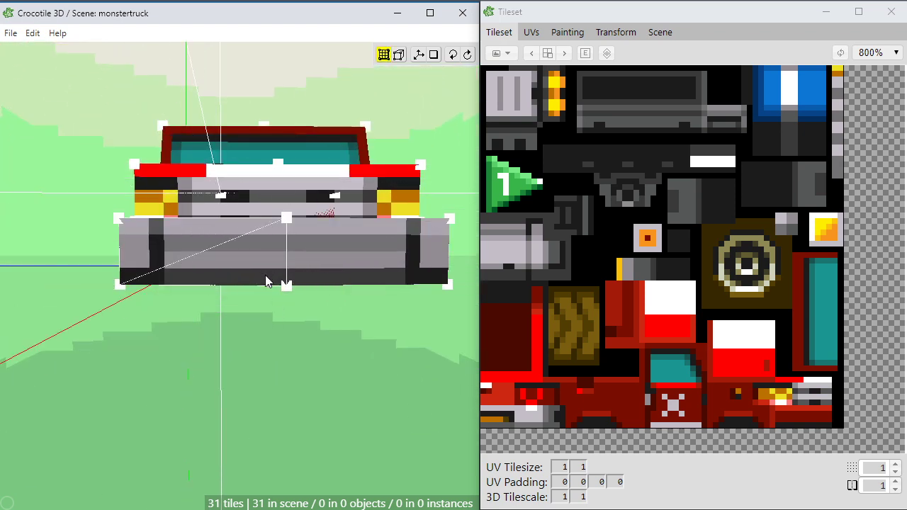
middle_drag(220, 279, 425, 257)
right_drag(281, 384, 279, 361)
scroll(279, 361, up, 3)
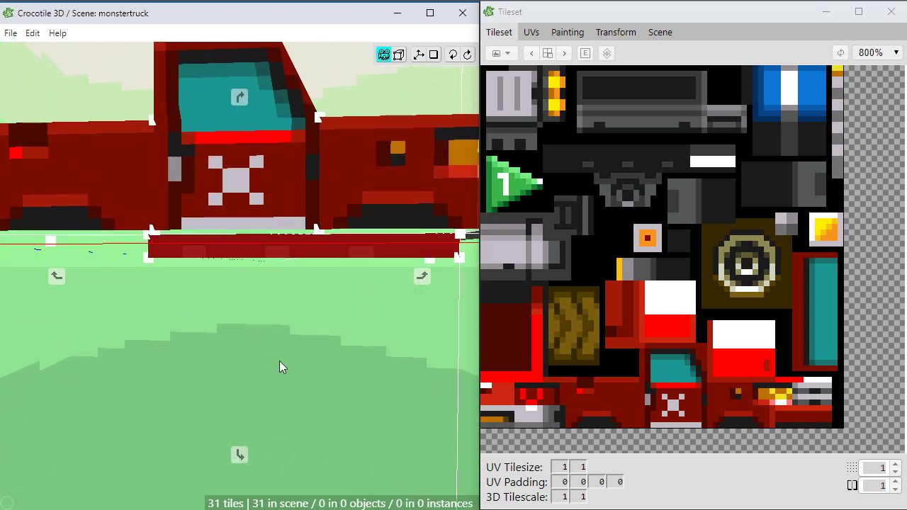
Stretch the side rail's rear end backward beneath the truck bed, then clear the selection
scroll(253, 329, down, 4)
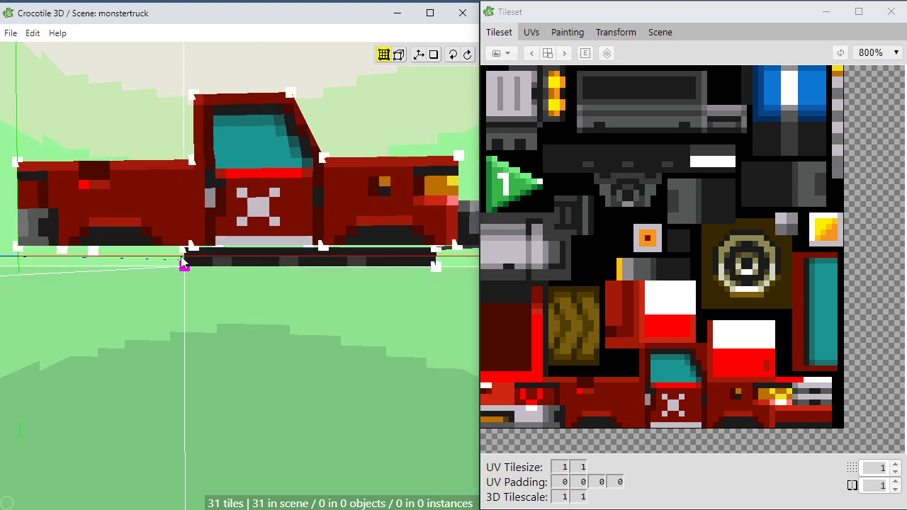
key(a)
key(a)
key(a)
key(a)
key(a)
key(a)
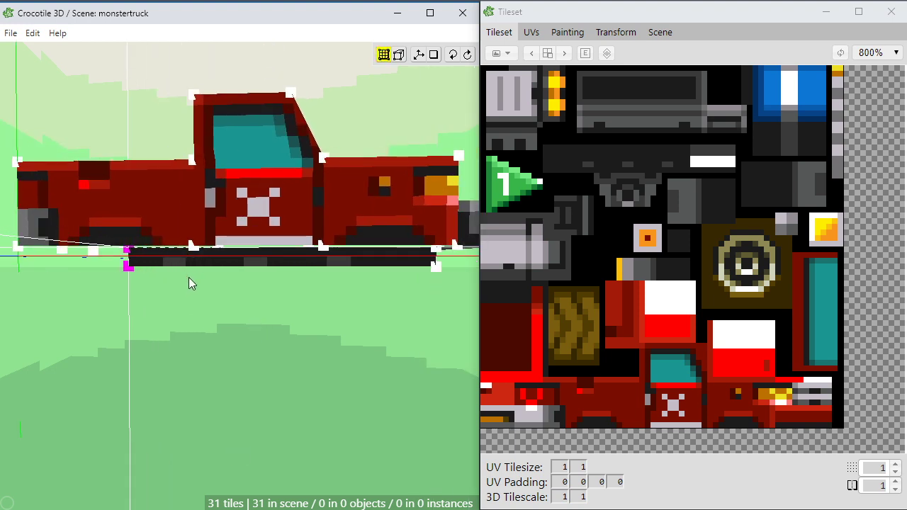
click(250, 331)
Select the plain dark strip above the notched one in the texture map and place it flat along the side rail
key(space)
scroll(251, 345, down, 1)
drag(252, 345, 319, 347)
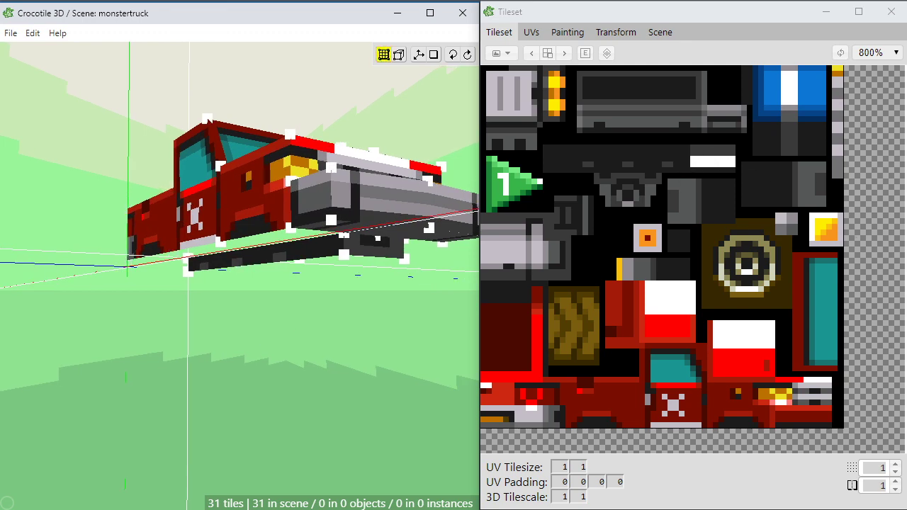
drag(319, 347, 378, 314)
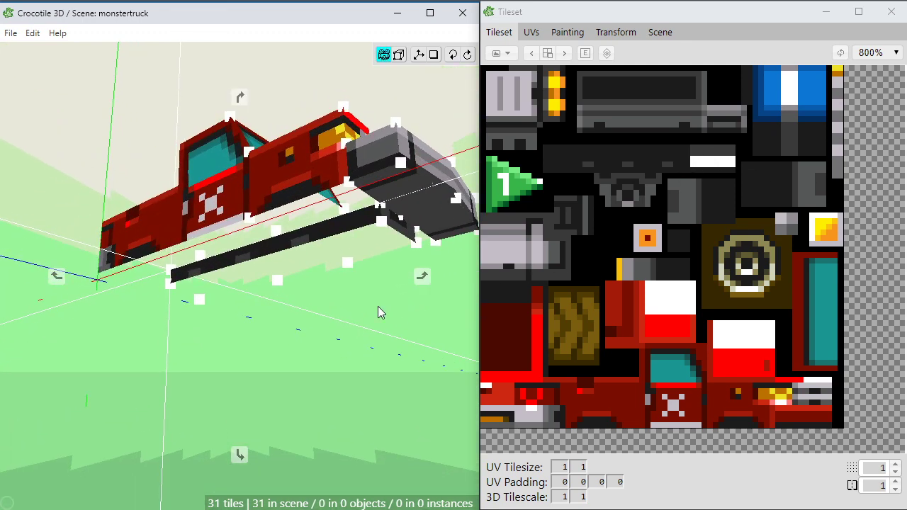
key(space)
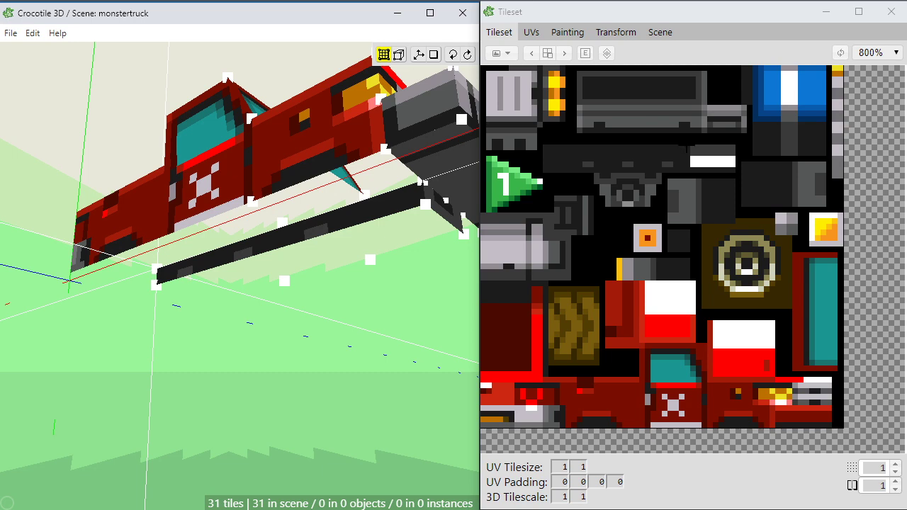
click(683, 149)
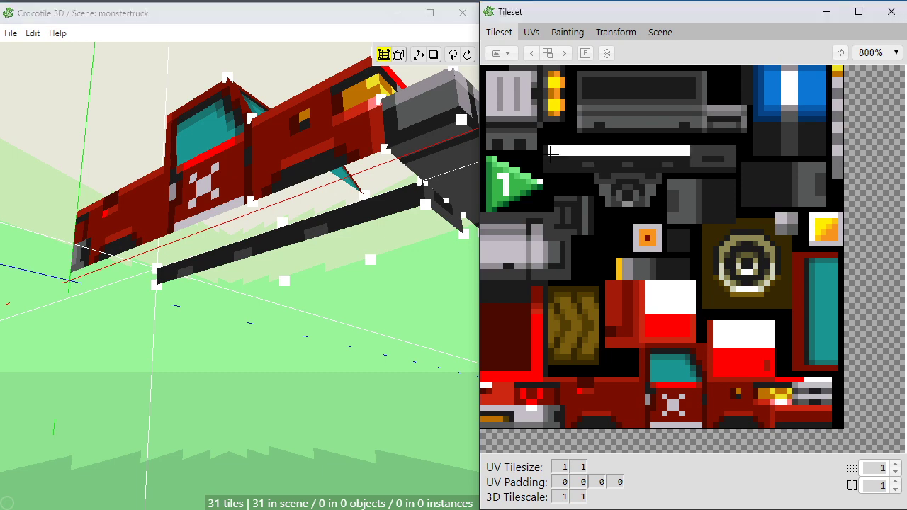
drag(314, 324, 319, 218)
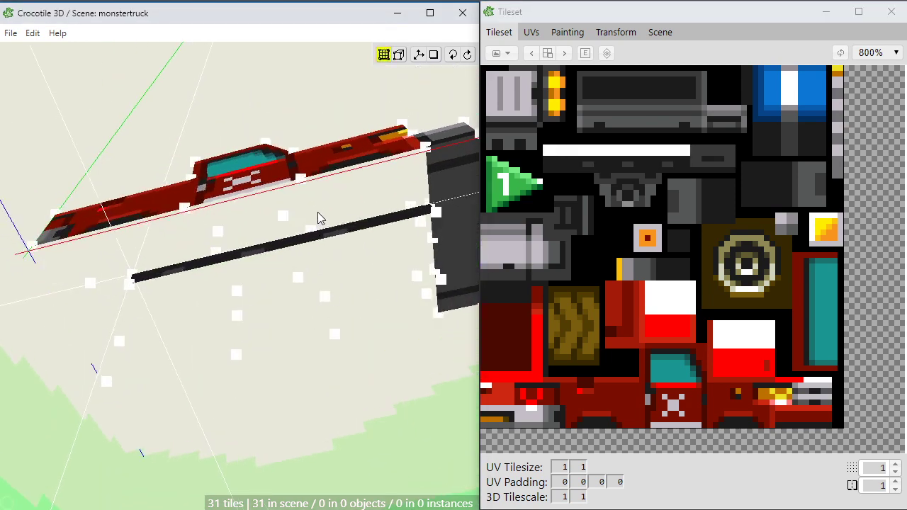
key(Tab)
click(354, 213)
key(Tab)
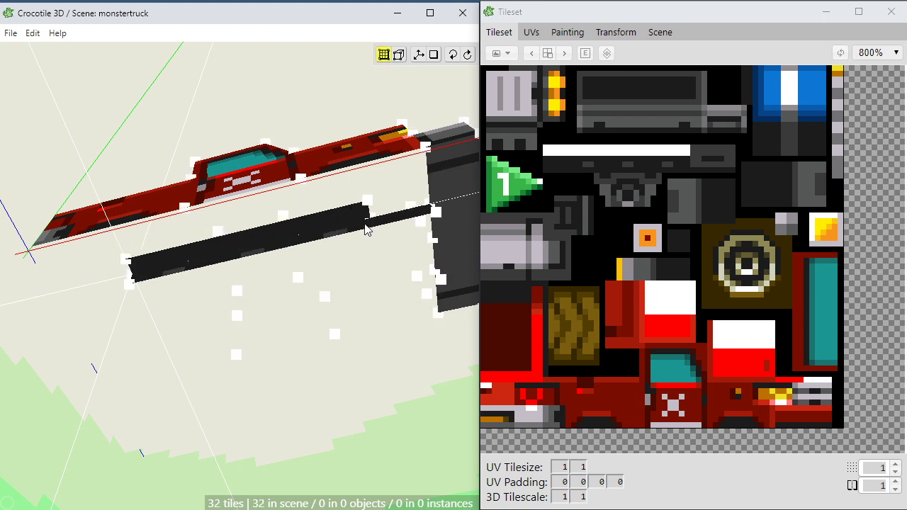
Pull the free front corner of the plain strip forward toward the front bumper
drag(368, 204, 423, 152)
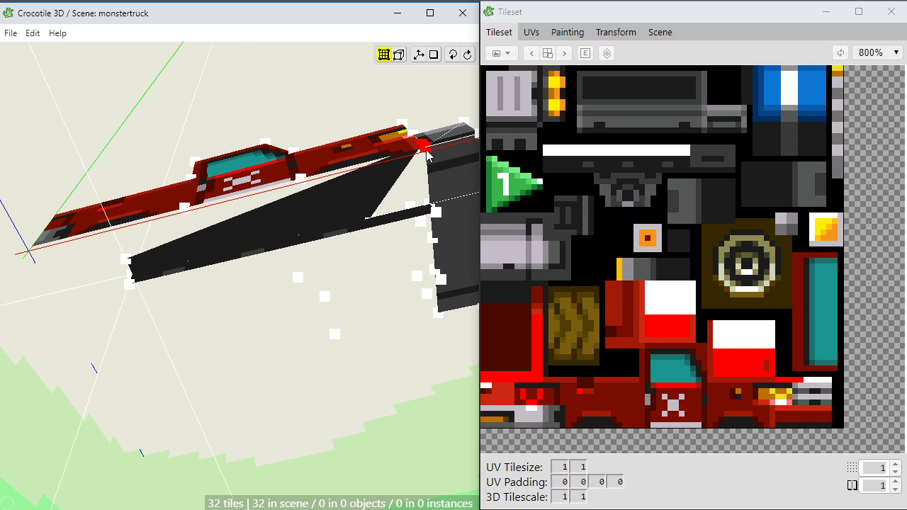
drag(426, 150, 413, 162)
key(space)
scroll(408, 167, up, 3)
right_drag(409, 168, 295, 253)
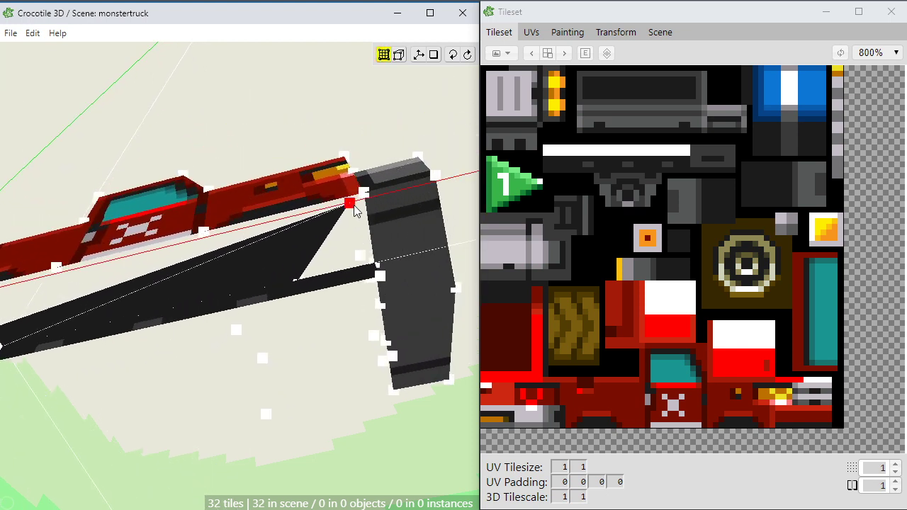
Snap the loose front and rear vertices of the dark chassis side panel onto the corners of the truck's underside
mouse_move(355, 211)
mouse_down()
mouse_move(326, 228)
mouse_move(367, 207)
mouse_move(358, 212)
mouse_up()
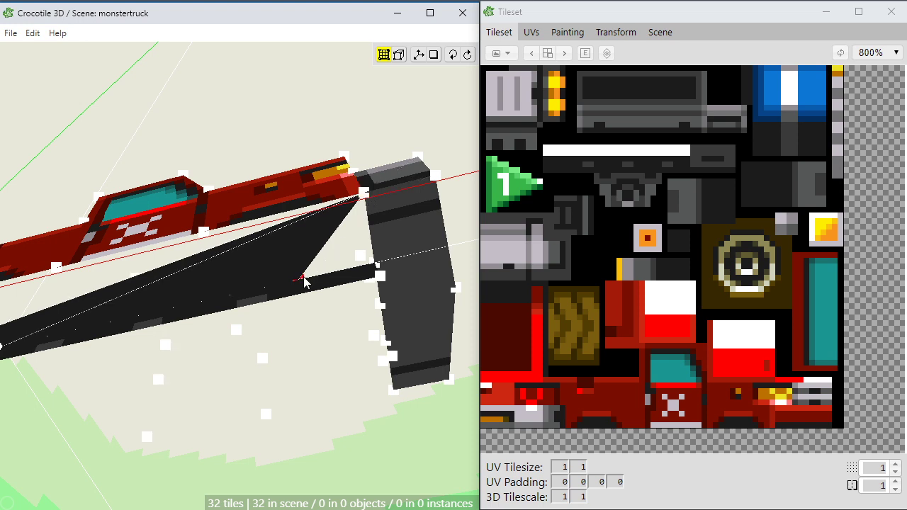
drag(303, 282, 376, 268)
right_drag(374, 268, 168, 297)
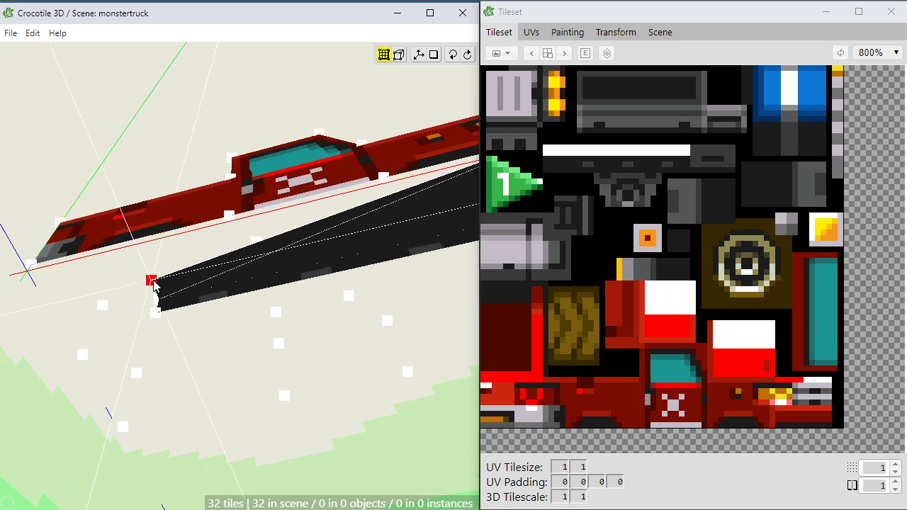
right_drag(169, 296, 160, 299)
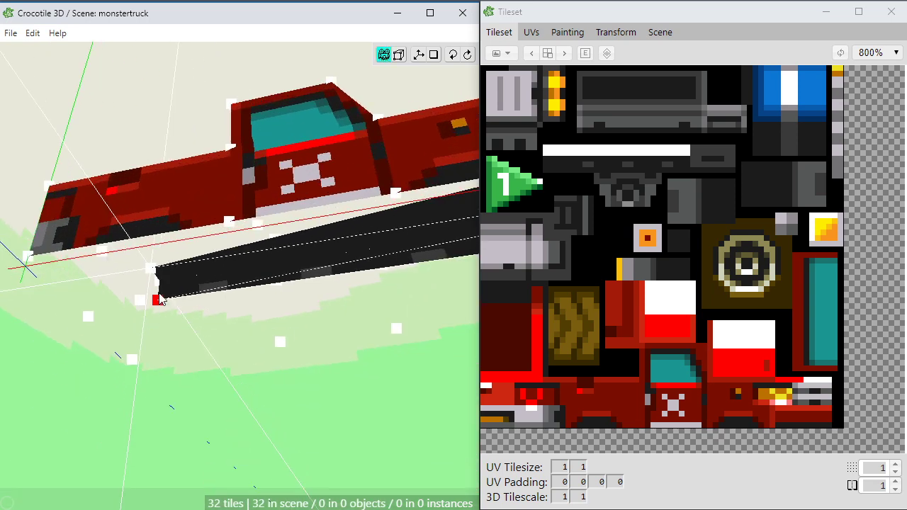
key(w)
key(w)
key(w)
key(w)
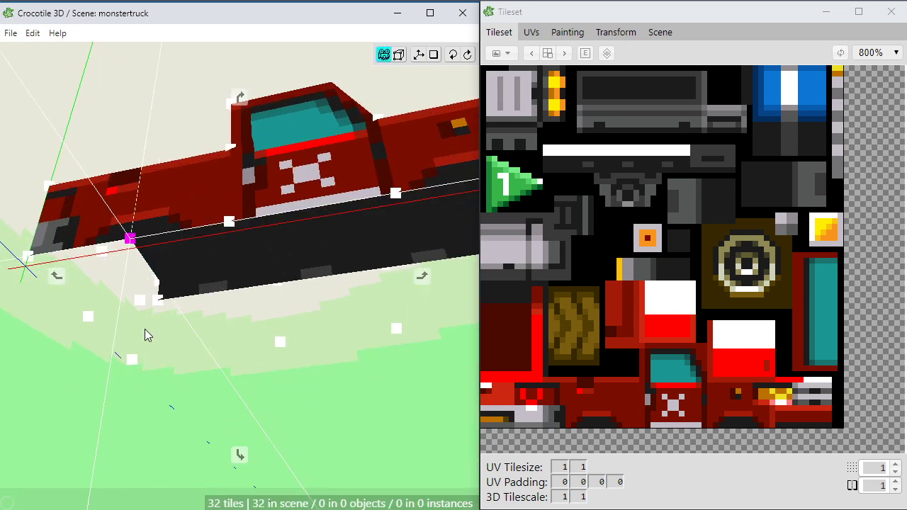
scroll(202, 311, down, 2)
right_drag(203, 312, 278, 310)
scroll(265, 305, down, 1)
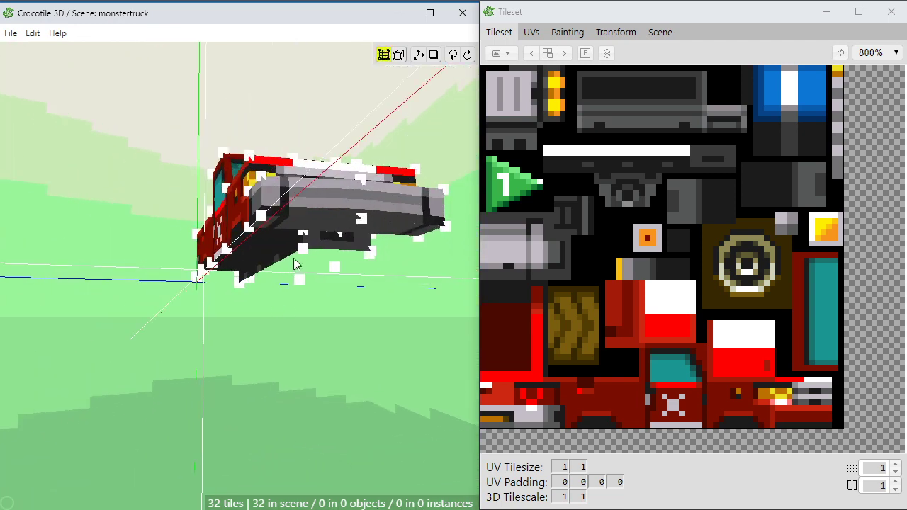
Slant the chassis side panel by moving its upper front and upper rear vertices outward toward the truck's side
scroll(303, 277, up, 3)
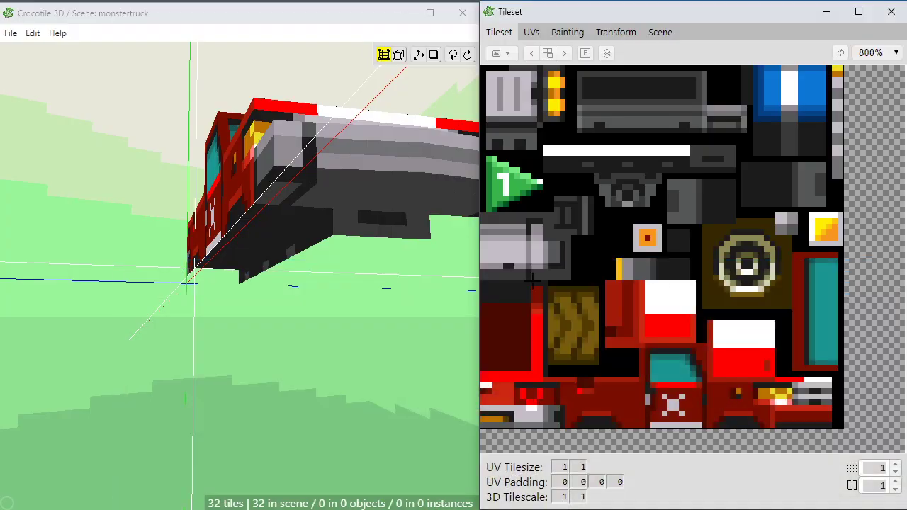
click(340, 312)
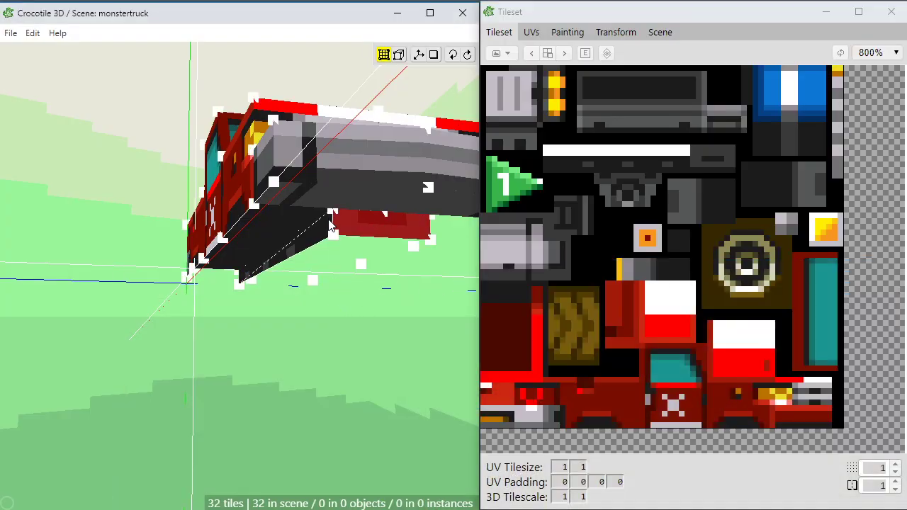
click(333, 211)
middle_drag(252, 307, 322, 305)
shift+click(192, 278)
middle_drag(248, 345, 251, 346)
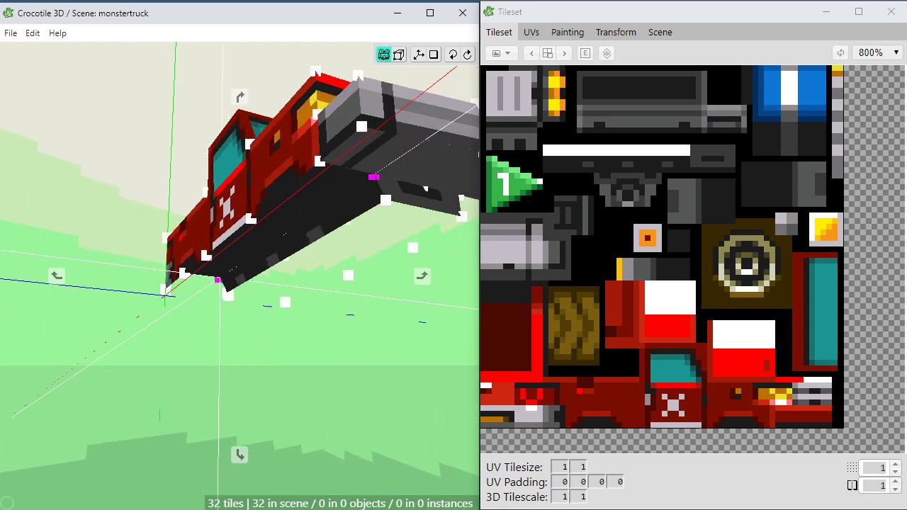
middle_drag(326, 341, 320, 346)
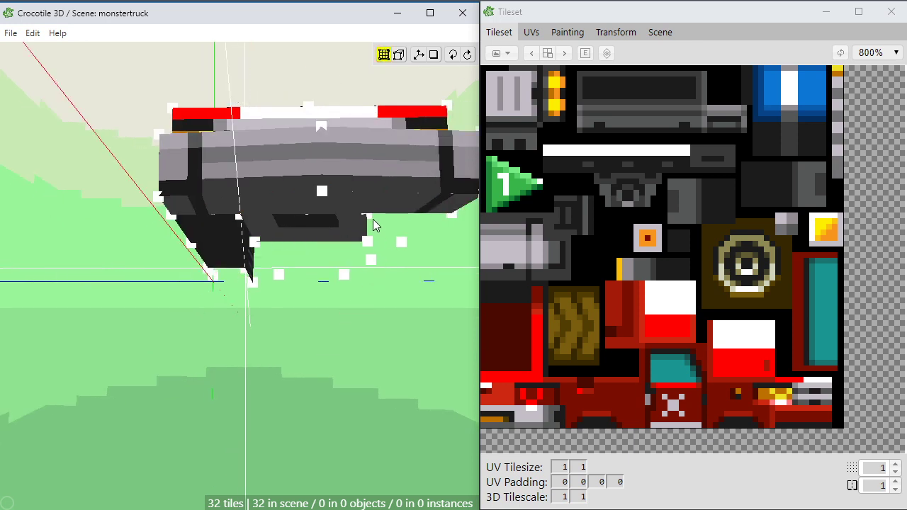
Move the opposite upper corner of the front chassis plate outward so the plate tapers symmetrically
drag(373, 220, 415, 258)
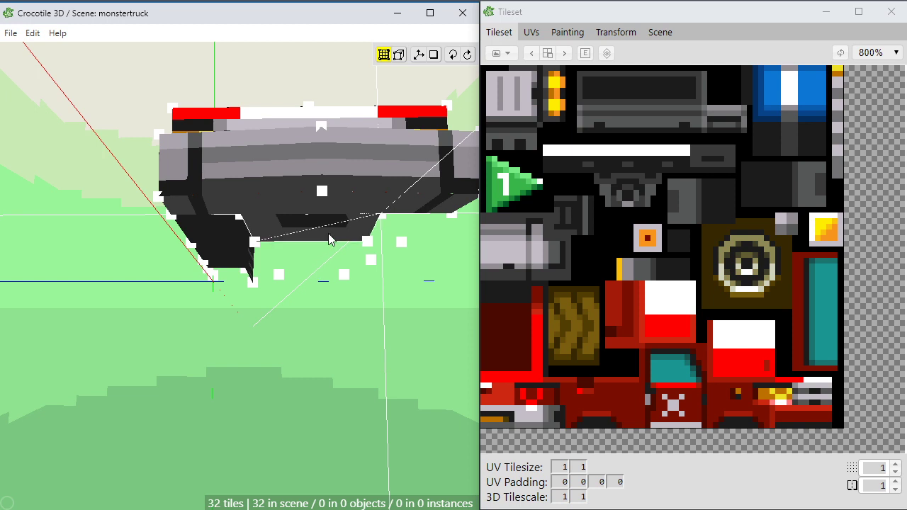
key(space)
drag(277, 341, 305, 341)
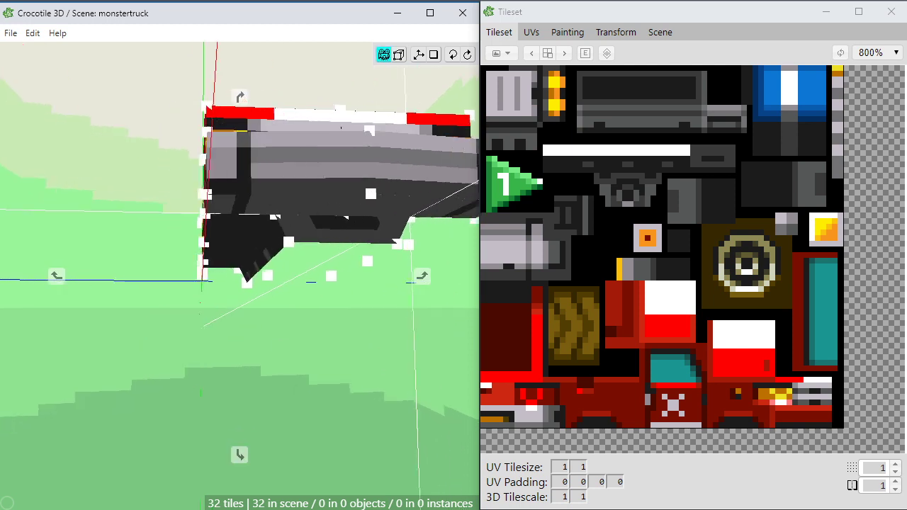
drag(353, 233, 345, 234)
key(space)
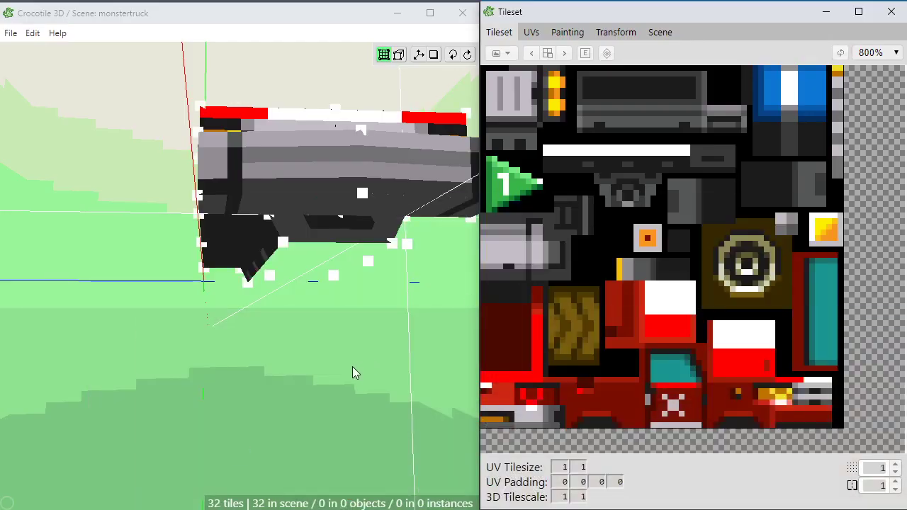
Squeeze the chassis side panel's UVs onto the thin row of grey marks so the stripes span its height
right_drag(276, 398, 354, 397)
scroll(276, 399, down, 3)
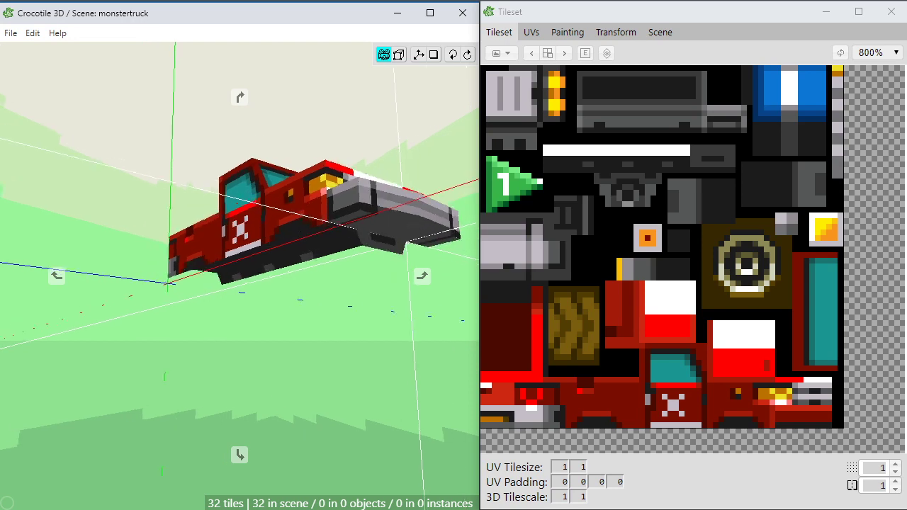
scroll(276, 398, up, 5)
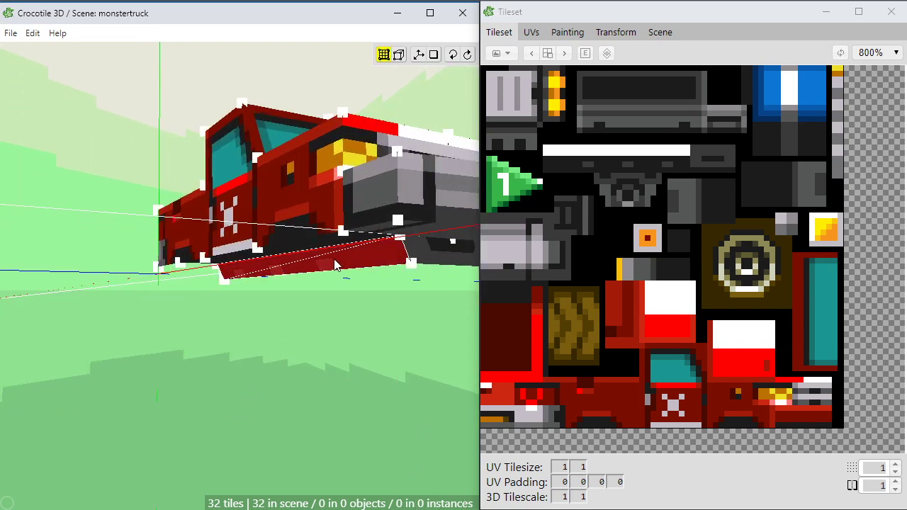
click(534, 37)
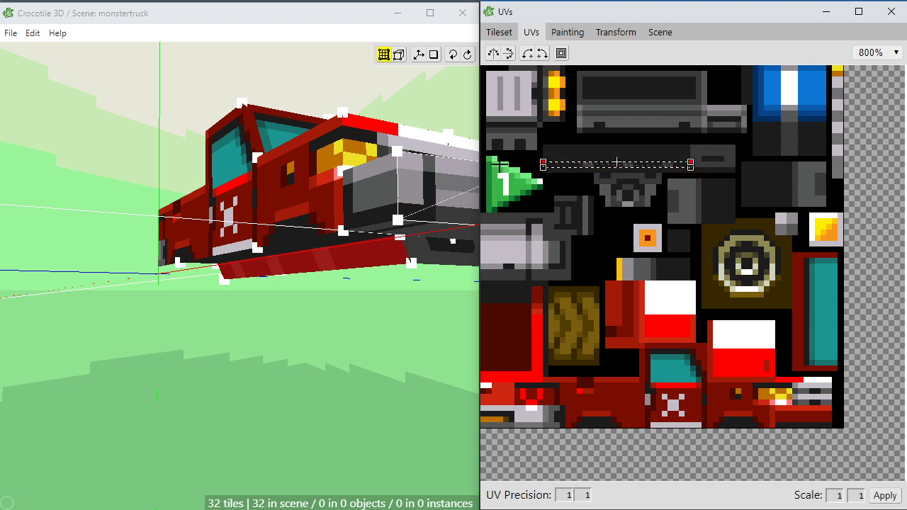
click(382, 314)
key(space)
drag(318, 369, 343, 345)
scroll(320, 355, down, 2)
key(space)
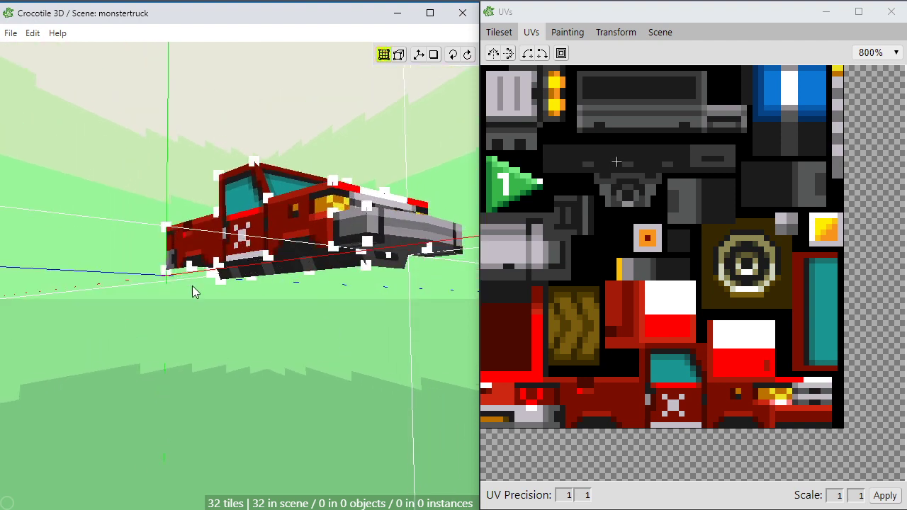
Pick the dark grey axle part just below the chassis strip in the tileset as the tile to draw
scroll(244, 300, up, 2)
scroll(244, 301, up, 3)
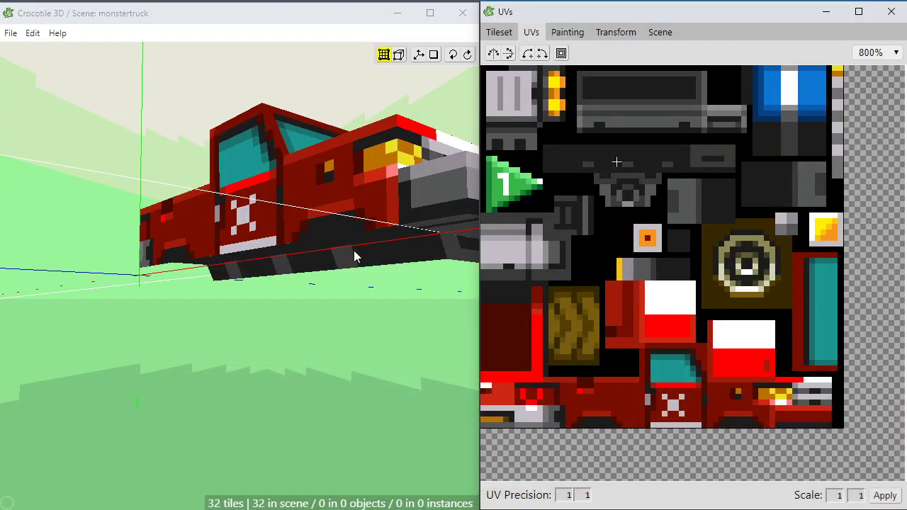
click(292, 329)
key(space)
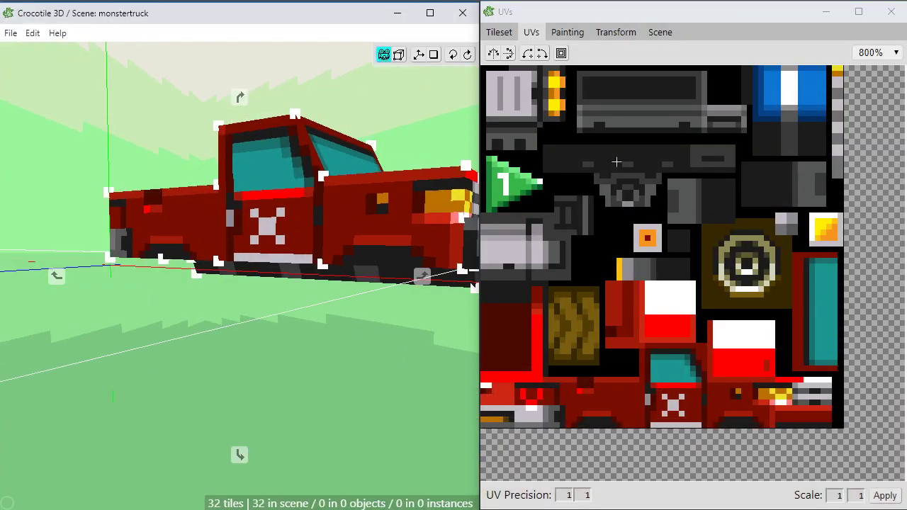
drag(292, 328, 344, 300)
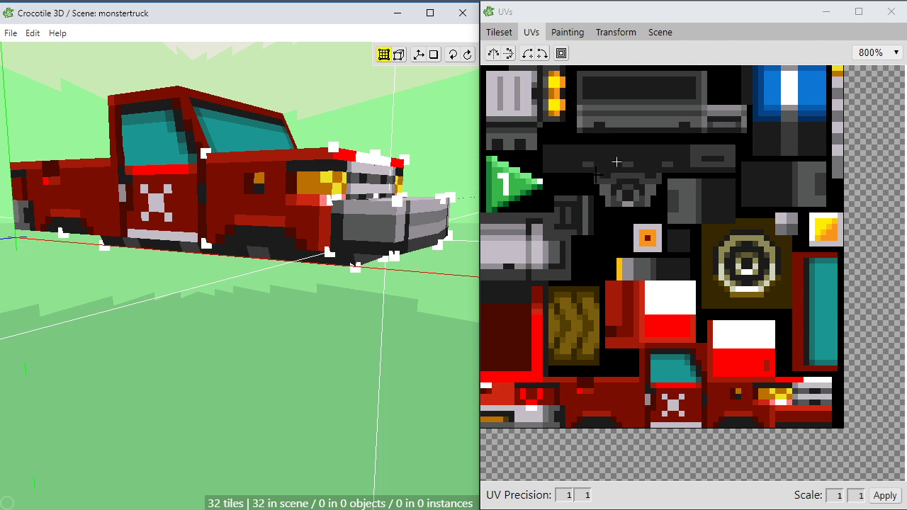
drag(597, 175, 640, 204)
click(504, 33)
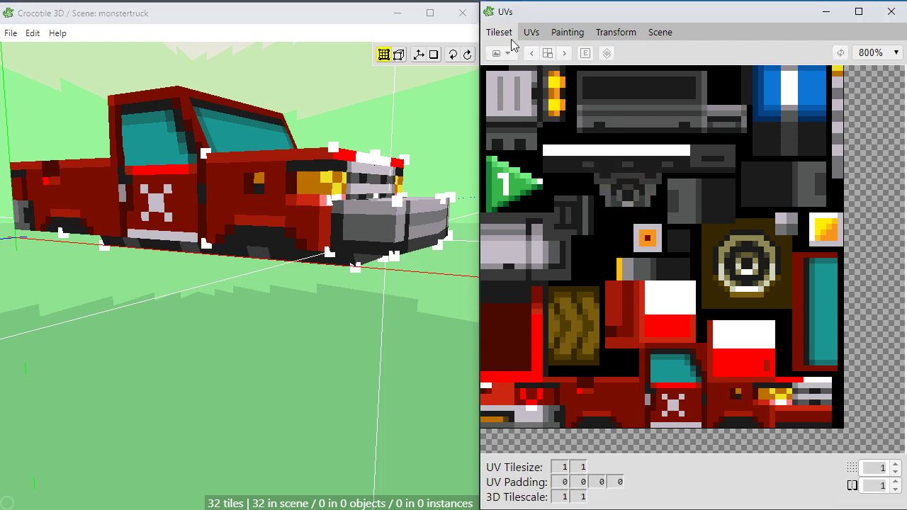
drag(598, 176, 647, 203)
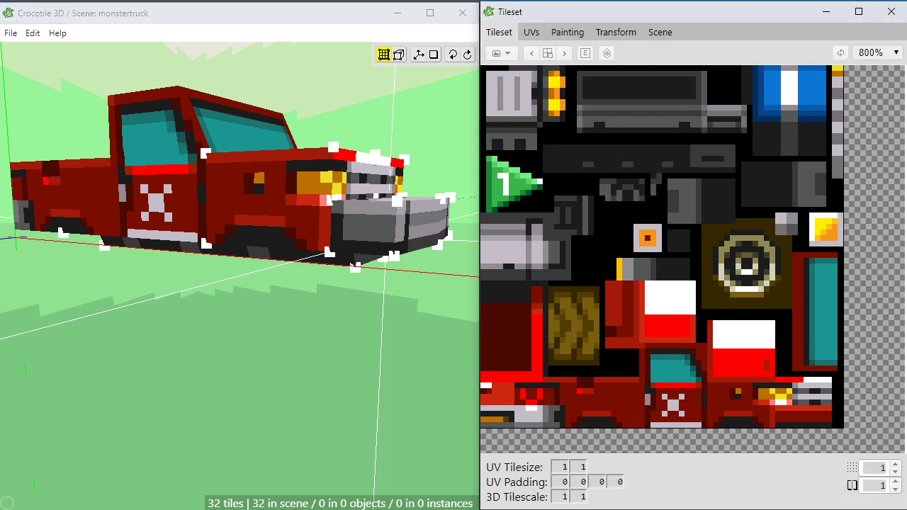
Place the axle tile upright beneath the middle of the truck's chassis, facing the truck's side
right_drag(258, 293, 232, 299)
key(space)
middle_drag(222, 275, 295, 279)
key(s)
key(s)
key(s)
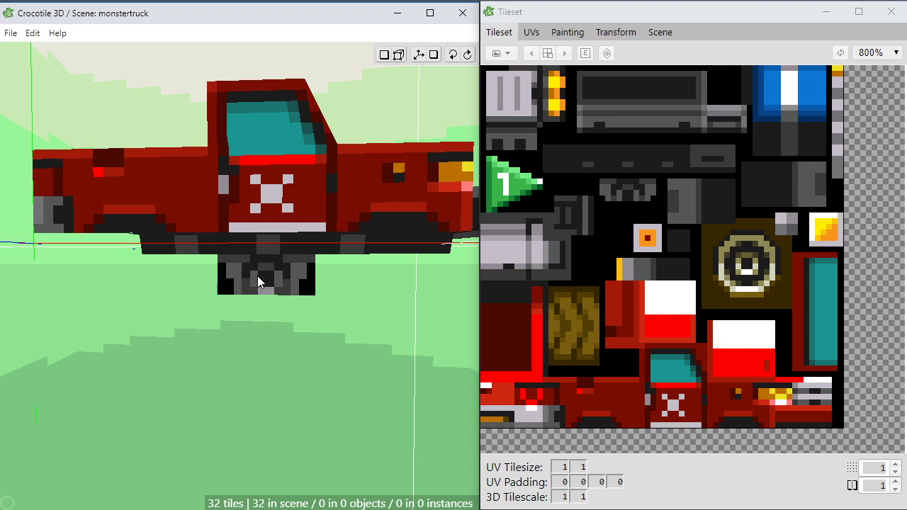
key(w)
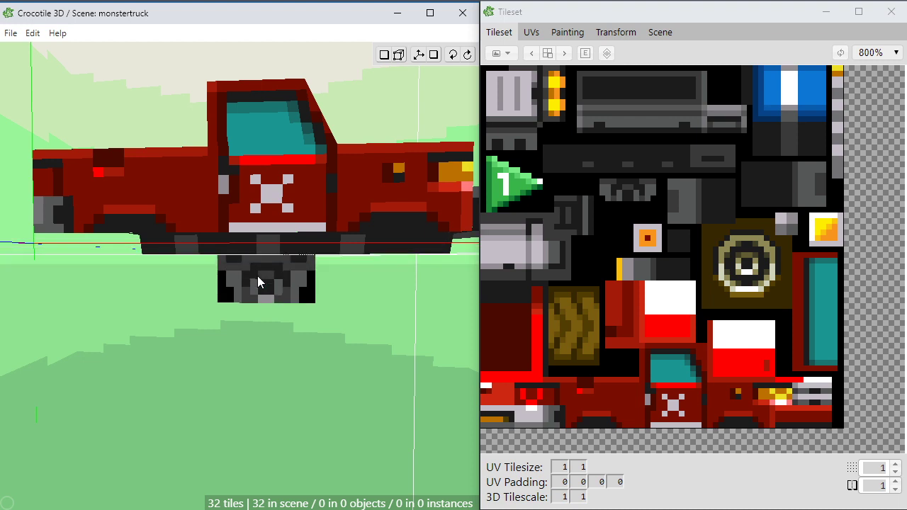
click(257, 277)
Select the placed axle tile and shift it sideways until its top meets the lower edge of the chassis side panel
key(space)
right_drag(258, 276, 330, 372)
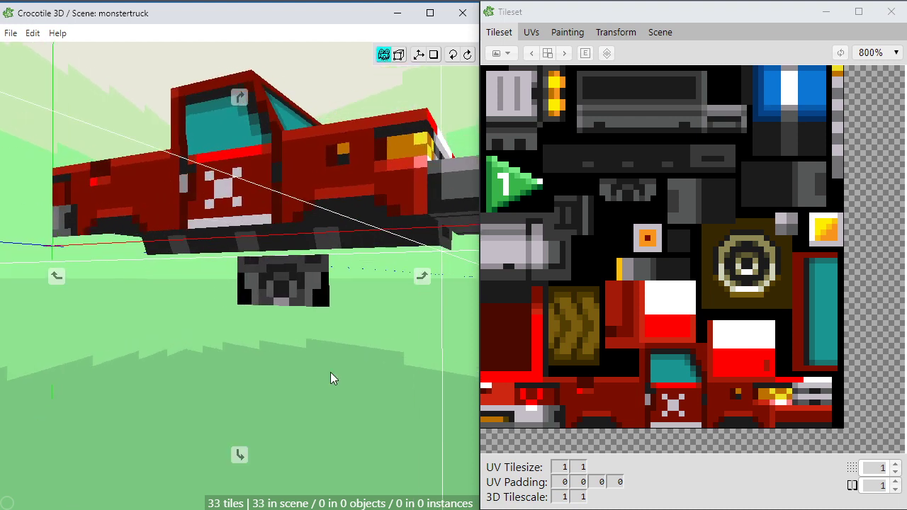
key(Tab)
shift+click(300, 278)
key(q)
key(q)
key(q)
key(q)
key(q)
key(q)
key(q)
key(q)
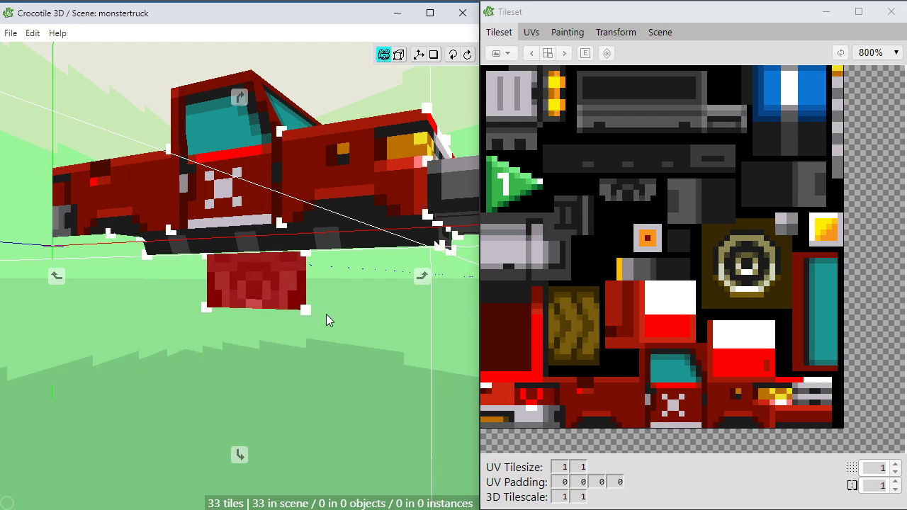
right_drag(342, 317, 321, 333)
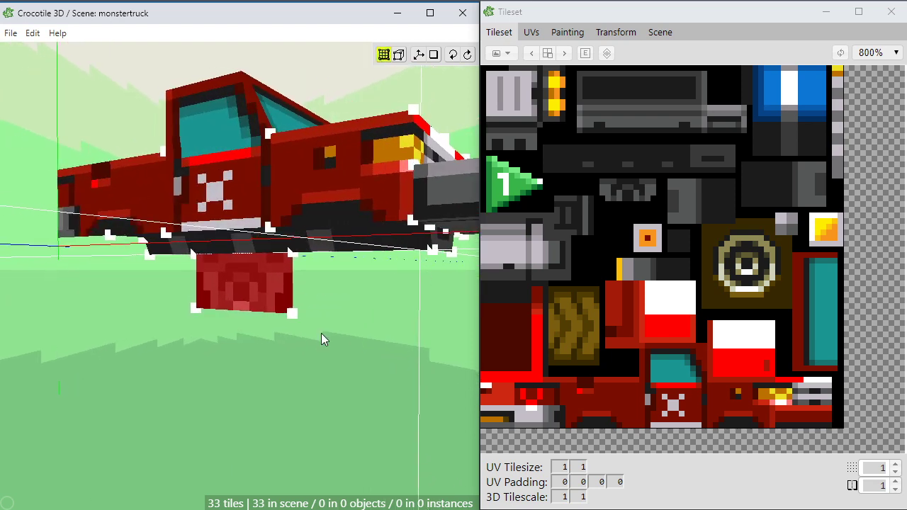
click(314, 345)
right_drag(314, 415, 259, 406)
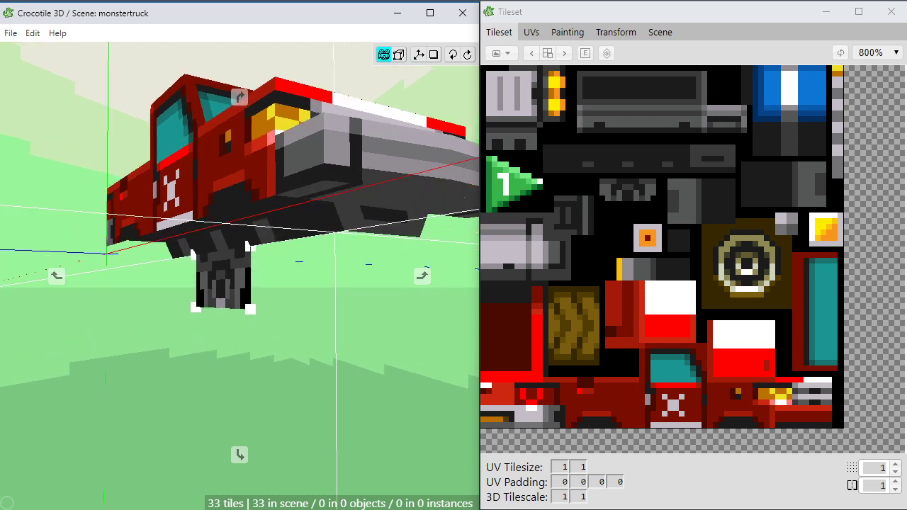
Pick the grey block beside the axle part in the tileset as the tile to draw
click(685, 197)
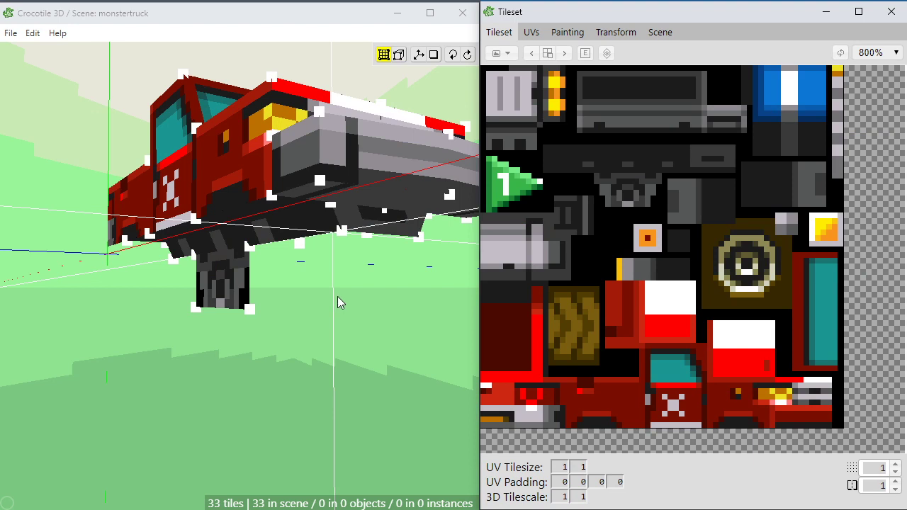
click(337, 303)
click(693, 191)
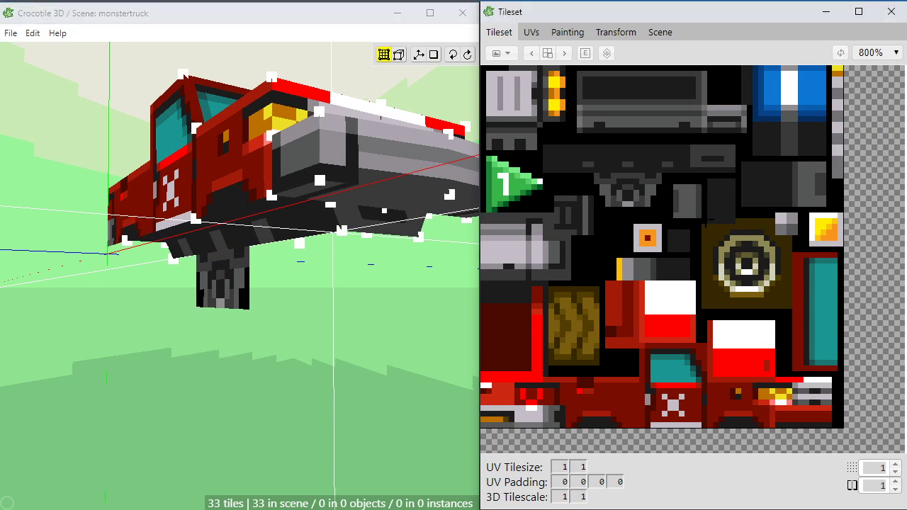
click(288, 281)
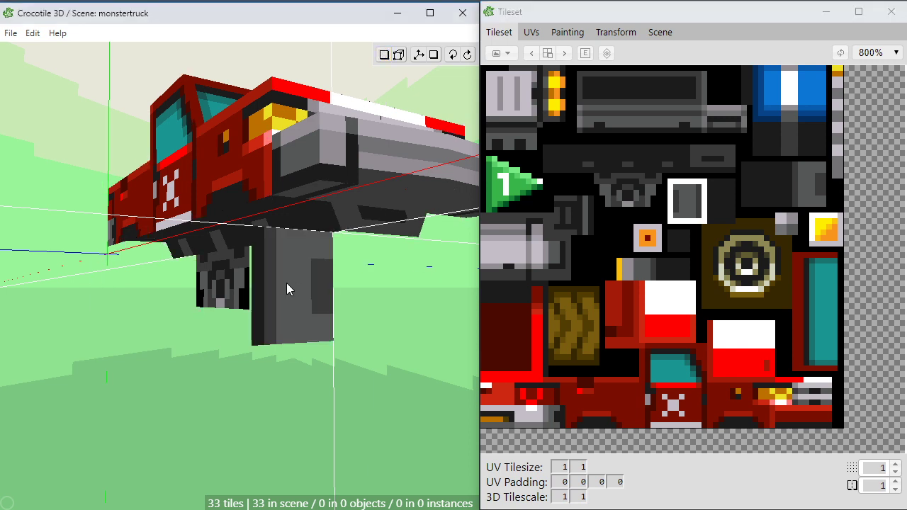
Set the drawing position to the axle tile's upper front corner and rotate the grey block tile a quarter turn
key(Tab)
click(251, 251)
key(Tab)
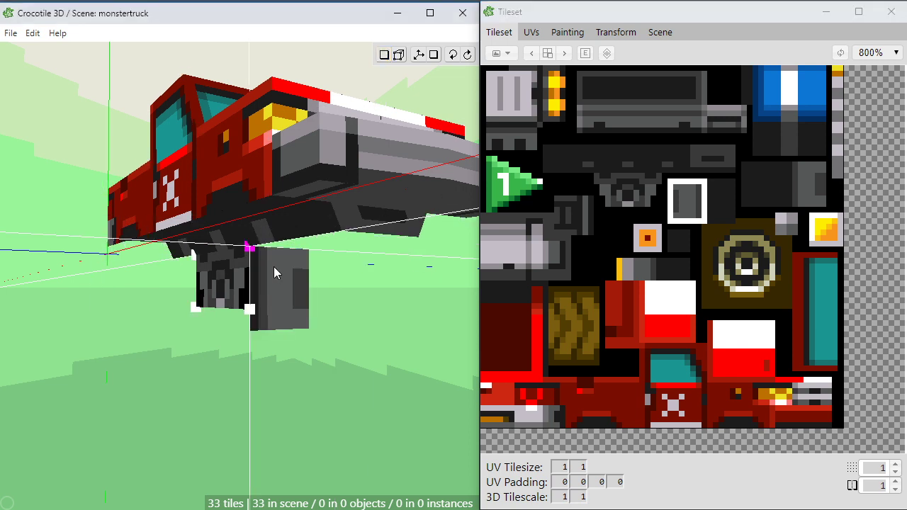
key(r)
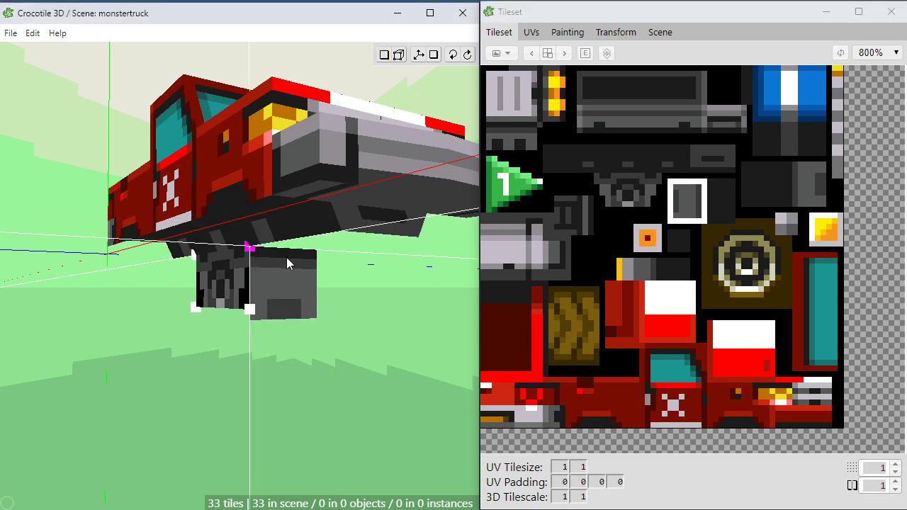
Reselect the grey block one pixel narrower and place it against the axle tile's front edge as the adjoining face
click(671, 182)
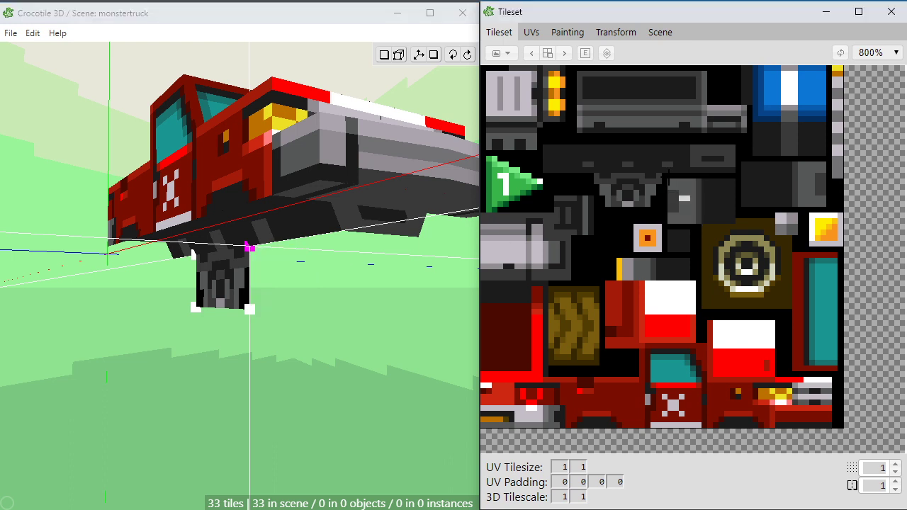
drag(682, 196, 697, 219)
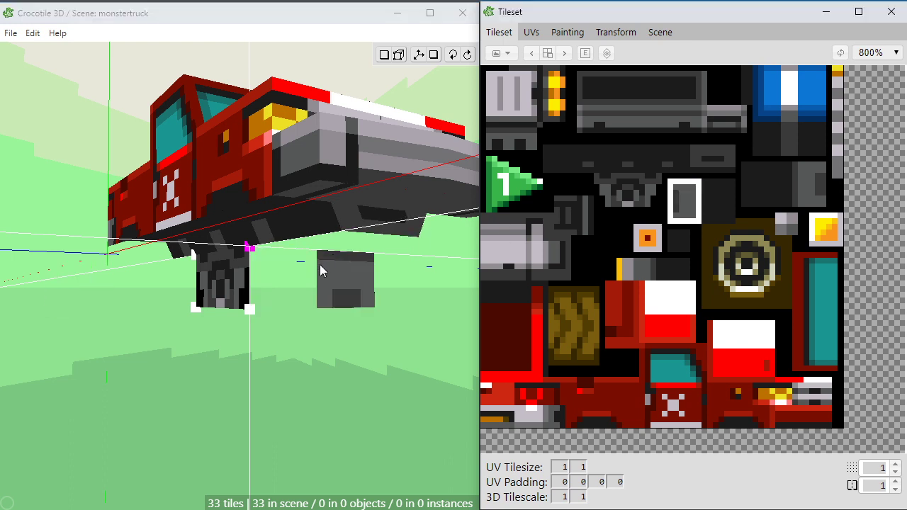
click(270, 275)
key(space)
drag(303, 352, 292, 336)
key(space)
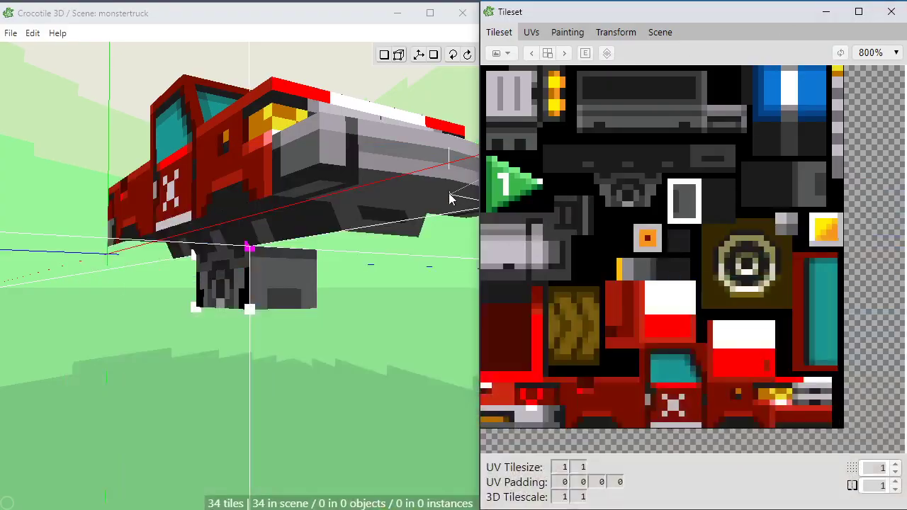
Pick the grey block near the tileset's outer edge and place it against the axle tile's rear edge, anchored at the upper rear corner
click(340, 327)
click(264, 334)
middle_drag(210, 381, 319, 383)
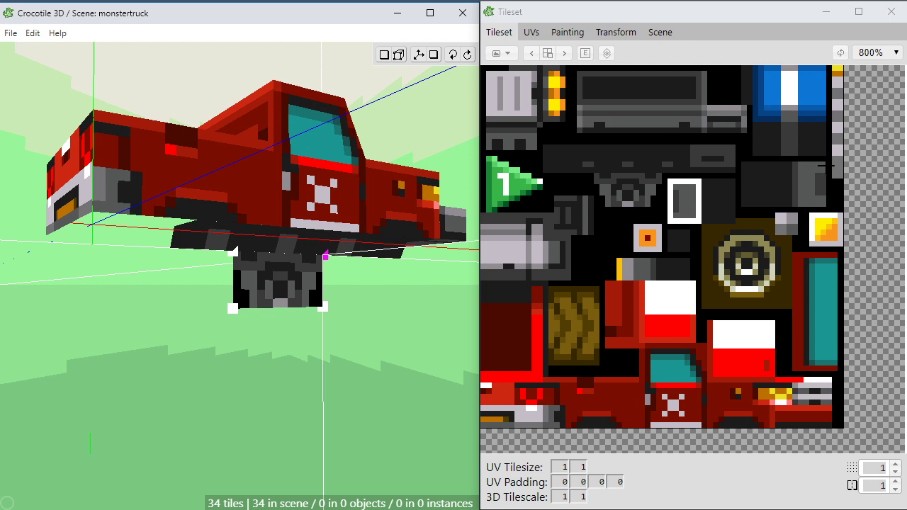
drag(825, 163, 794, 202)
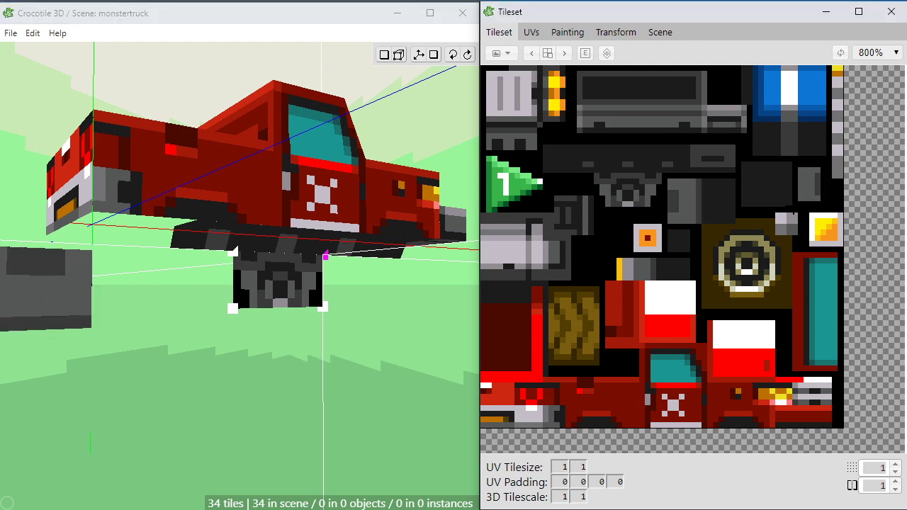
right_drag(345, 359, 453, 344)
key(space)
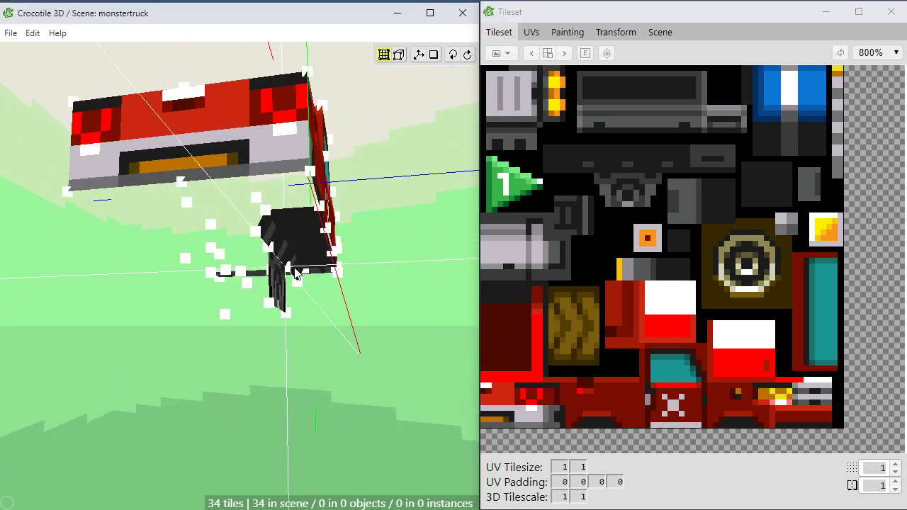
click(268, 251)
key(c)
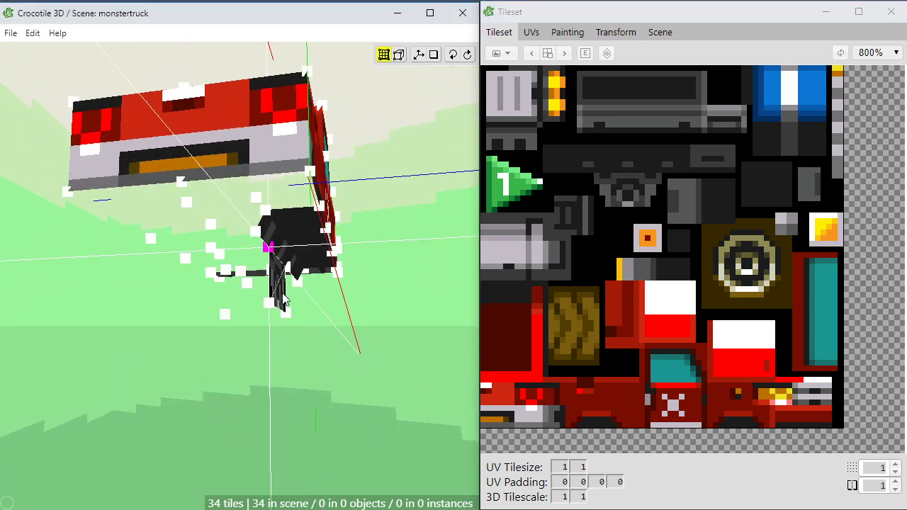
key(space)
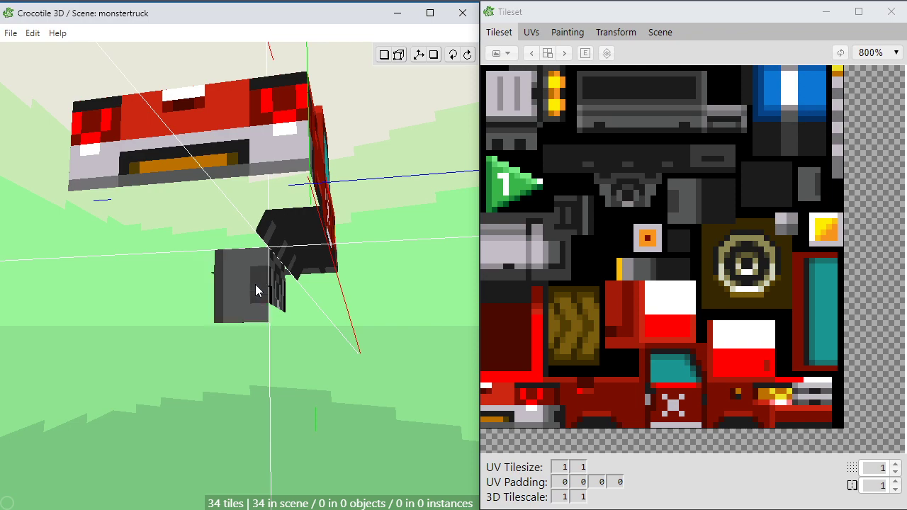
click(255, 284)
Pick the small dark block beside the grey one and lay it flat under the chassis, ahead of the axle tile's upper front corner
right_drag(255, 284, 304, 389)
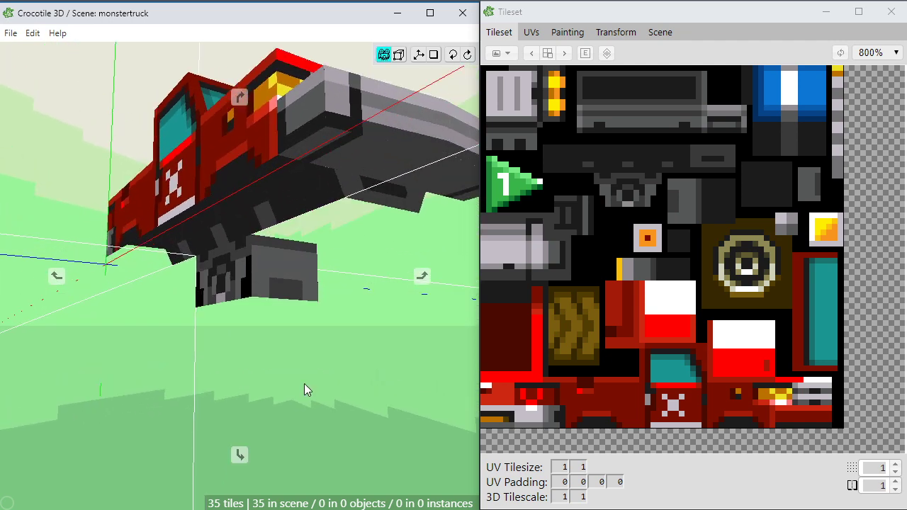
click(700, 183)
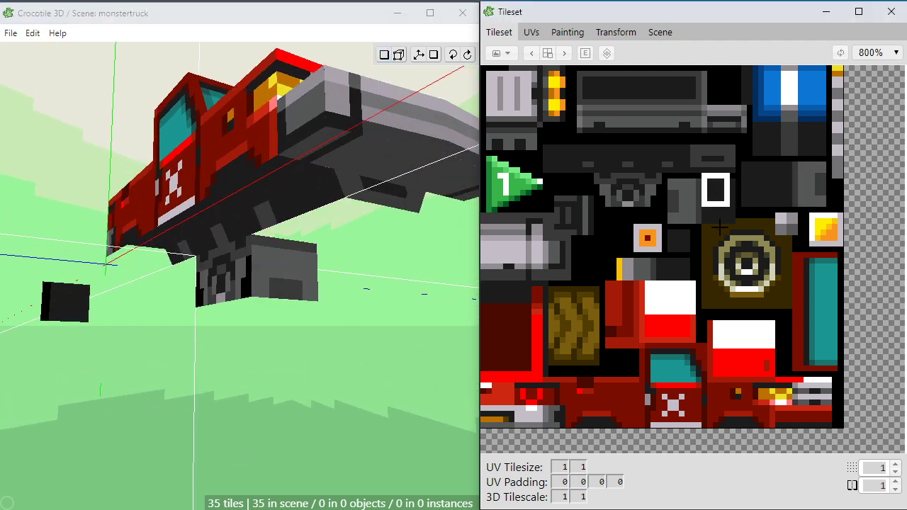
drag(714, 189, 732, 219)
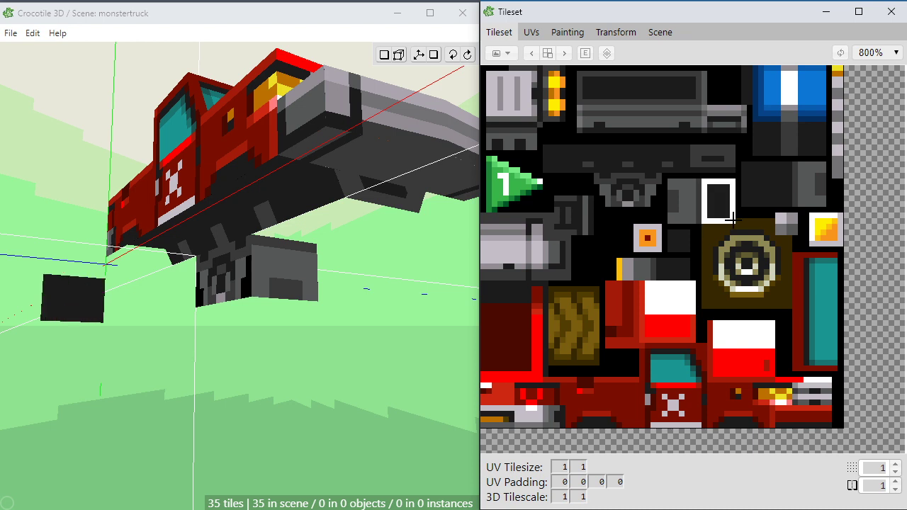
right_drag(302, 337, 308, 205)
key(Tab)
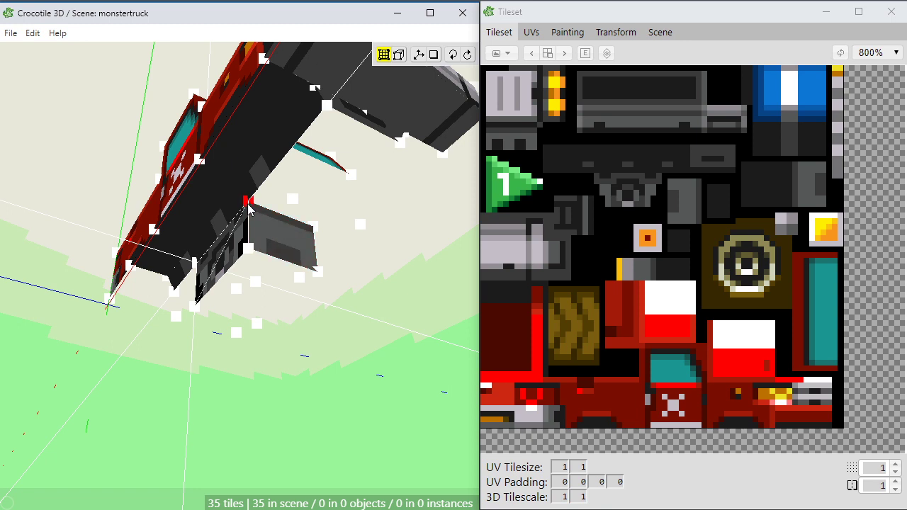
key(Tab)
right_drag(296, 192, 301, 188)
key(Tab)
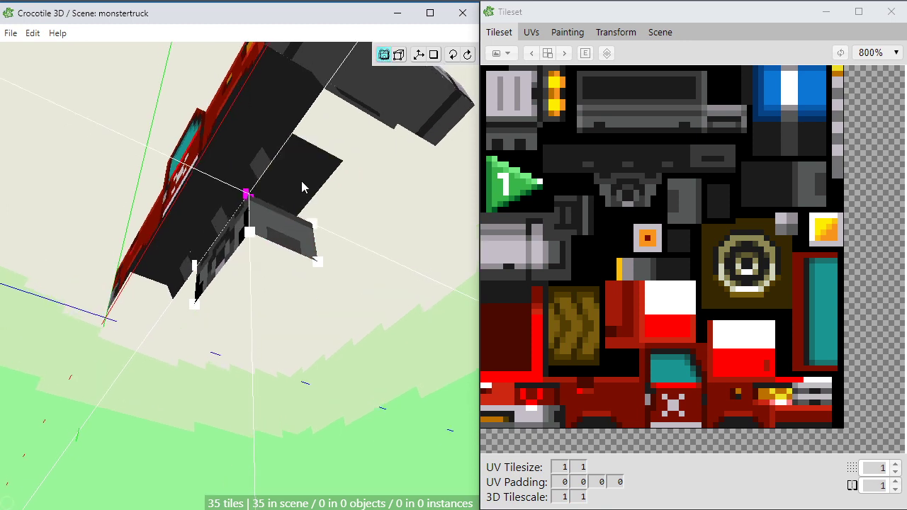
key(e)
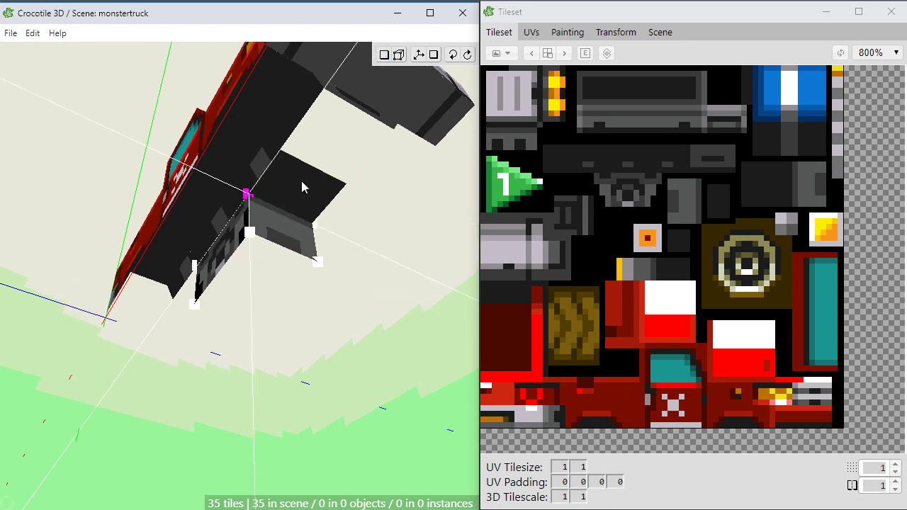
click(301, 182)
key(space)
drag(301, 182, 404, 186)
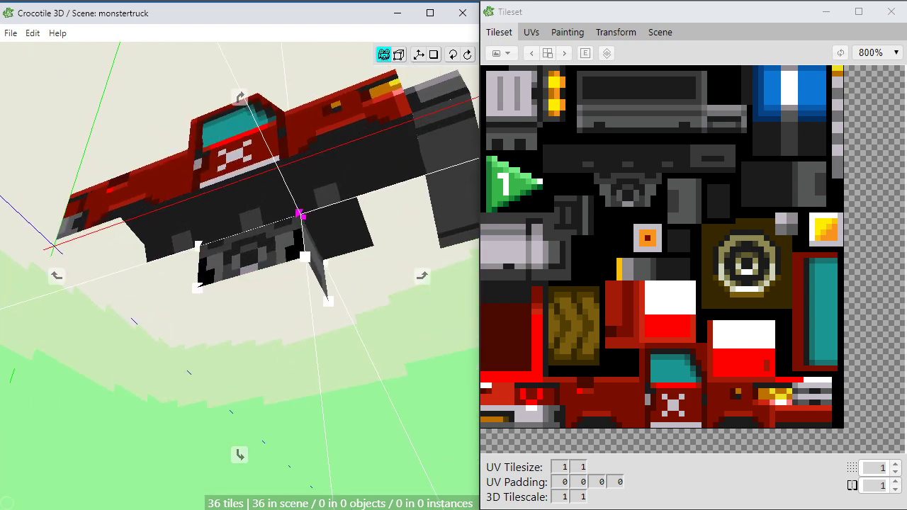
Set the drawing position to the axle tile's upper rear corner and lay the larger dark block flat under the chassis behind it
key(space)
mouse_move(292, 340)
mouse_down()
mouse_move(265, 345)
mouse_move(292, 340)
mouse_up()
key(space)
key(Tab)
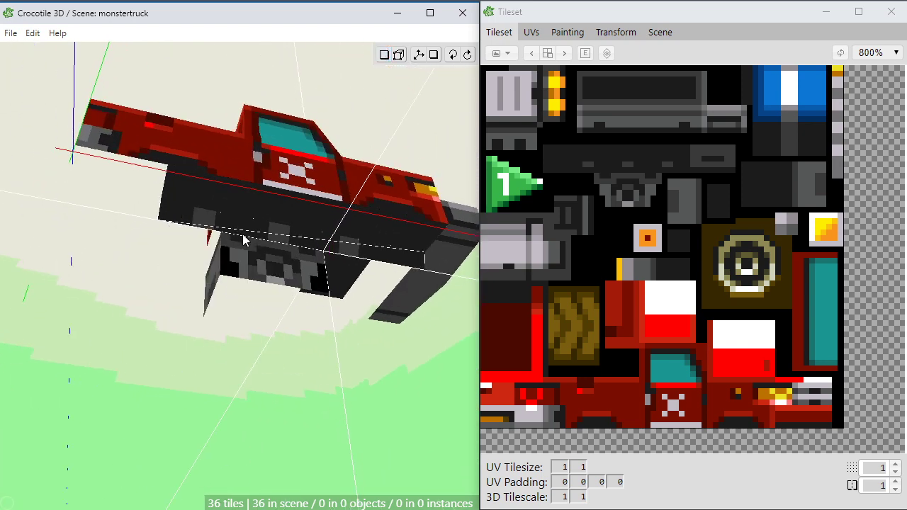
right_click(223, 233)
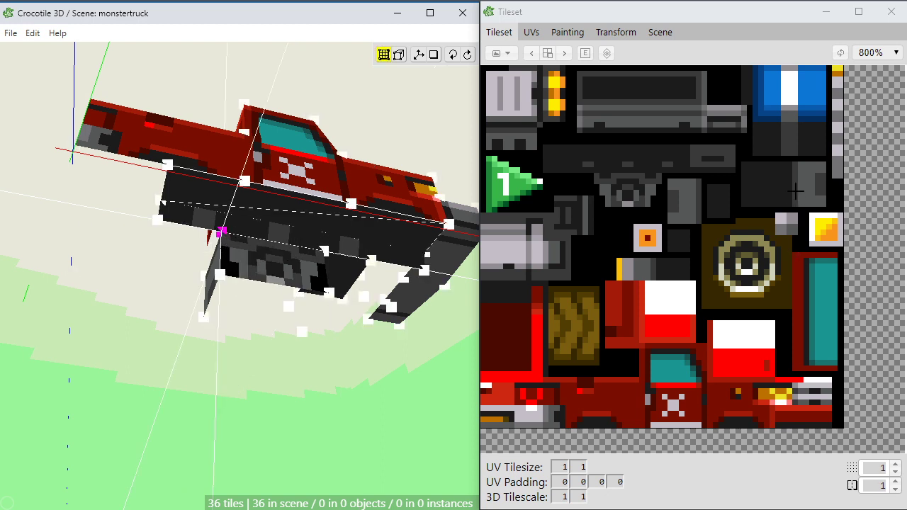
click(779, 172)
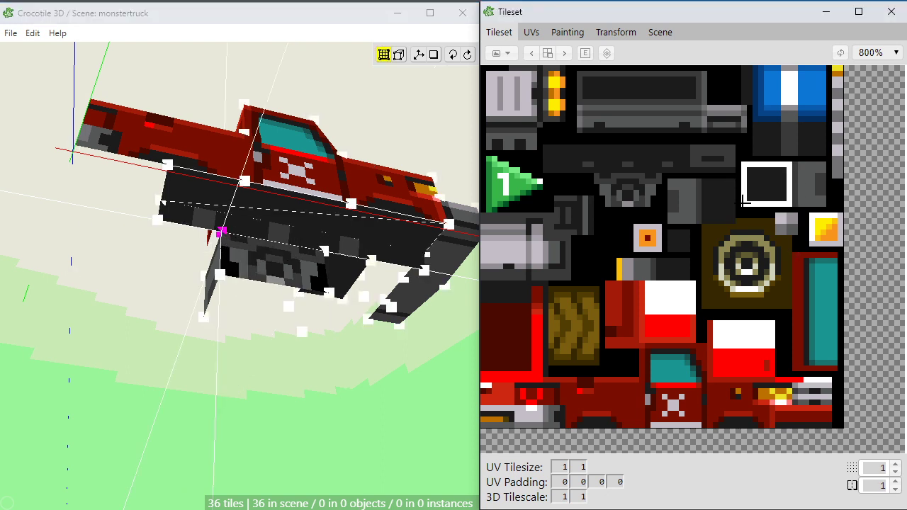
key(Tab)
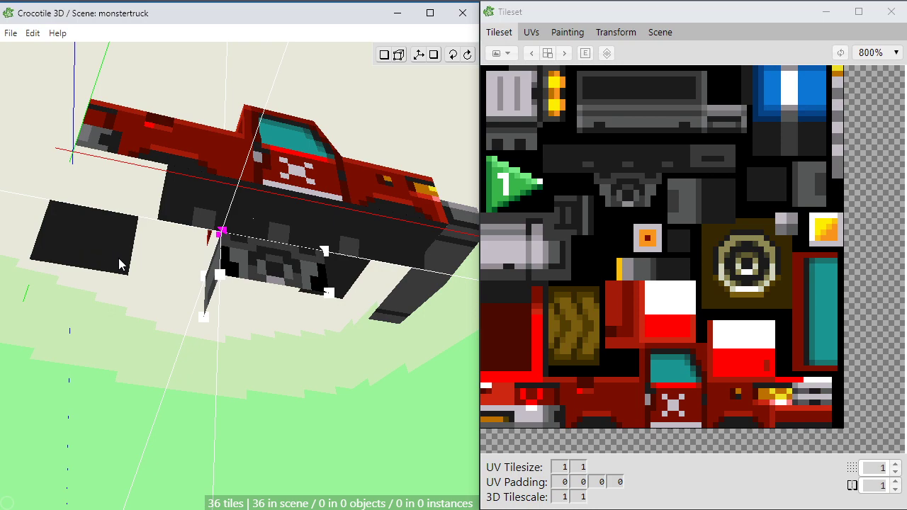
key(space)
drag(119, 259, 120, 274)
click(145, 260)
key(space)
Select both outer vertices of the front underside tile and move them forward until the tile meets the front chassis panel
drag(147, 320, 81, 439)
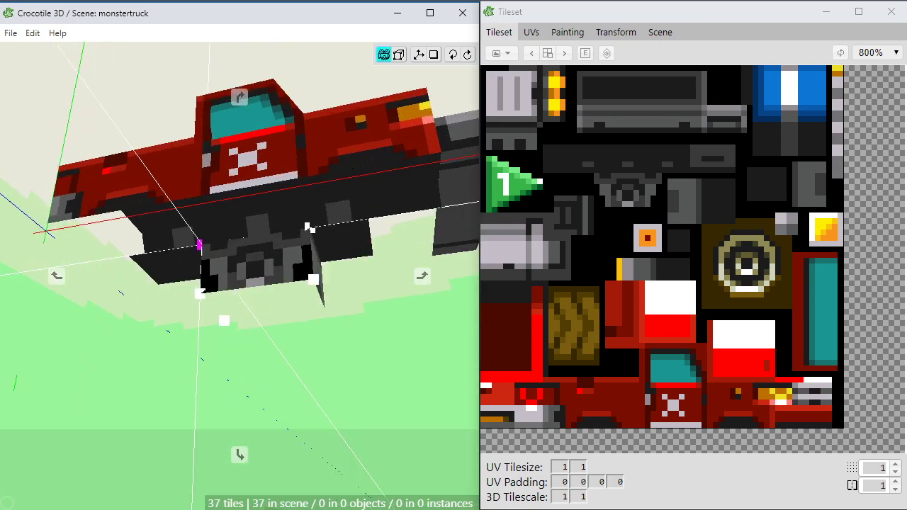
drag(308, 227, 291, 234)
key(space)
key(Tab)
scroll(328, 330, up, 2)
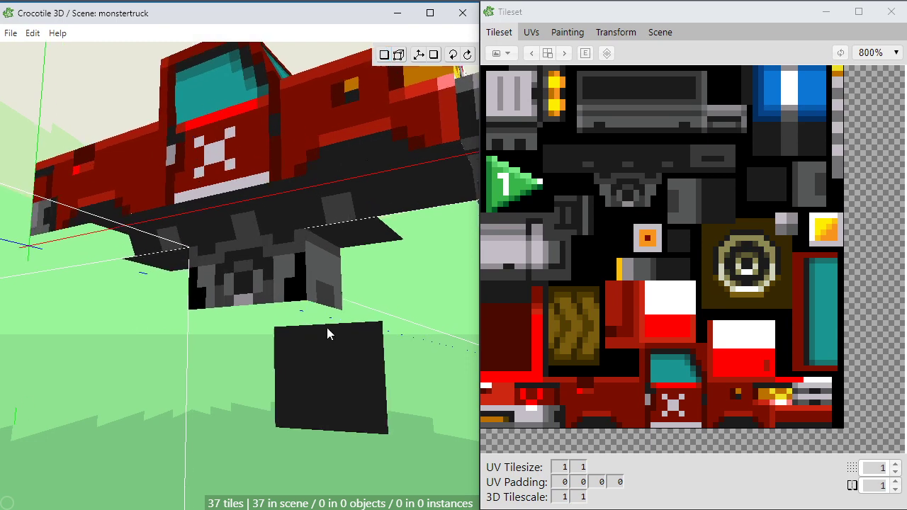
key(space)
drag(326, 328, 345, 286)
key(space)
key(Tab)
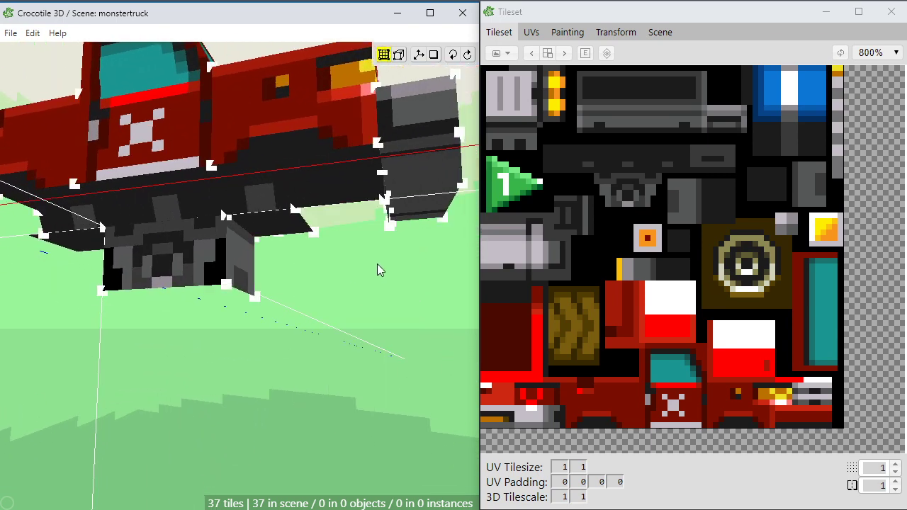
scroll(379, 263, up, 1)
scroll(358, 273, up, 1)
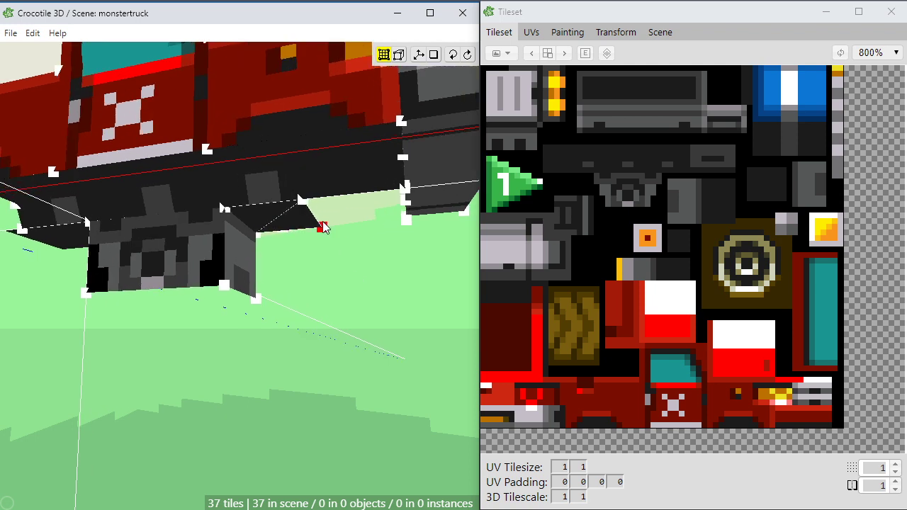
click(302, 201)
shift+click(319, 228)
key(space)
drag(319, 228, 323, 295)
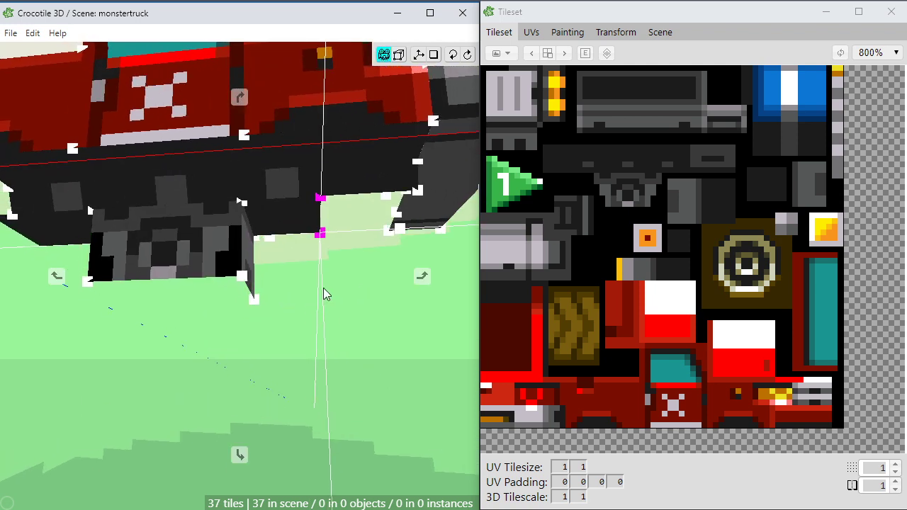
key(space)
key(d)
key(d)
key(d)
key(d)
key(d)
key(d)
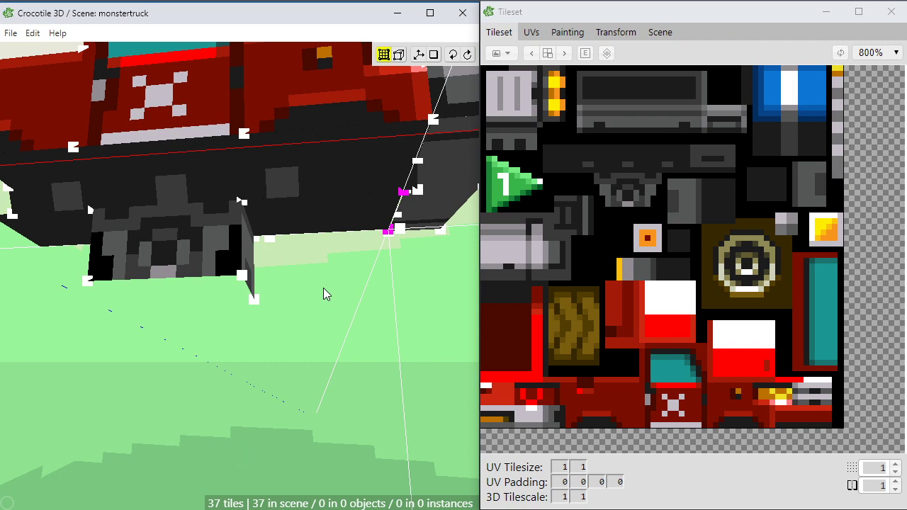
Select both outer vertices of the rear underside tile and move them forward to line up with the chassis side panel's rear corner
key(space)
drag(323, 295, 344, 287)
drag(246, 307, 183, 324)
key(space)
click(80, 181)
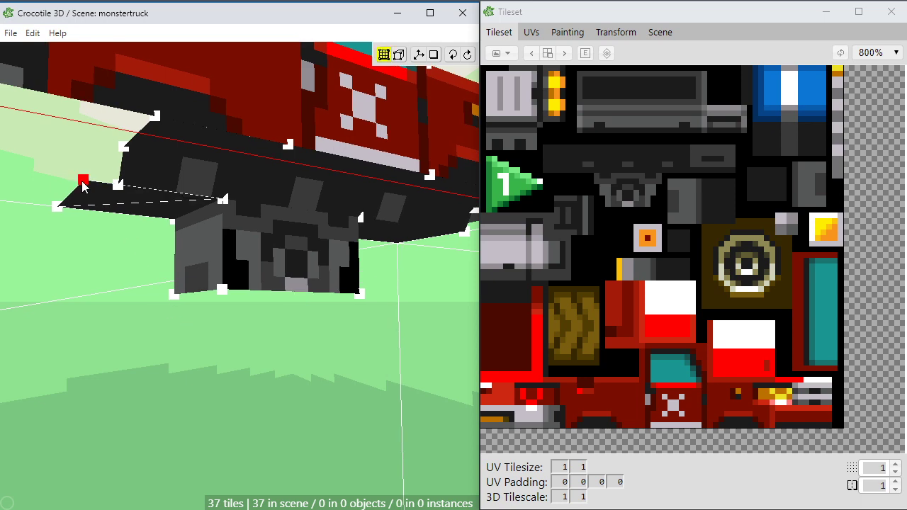
drag(94, 248, 118, 247)
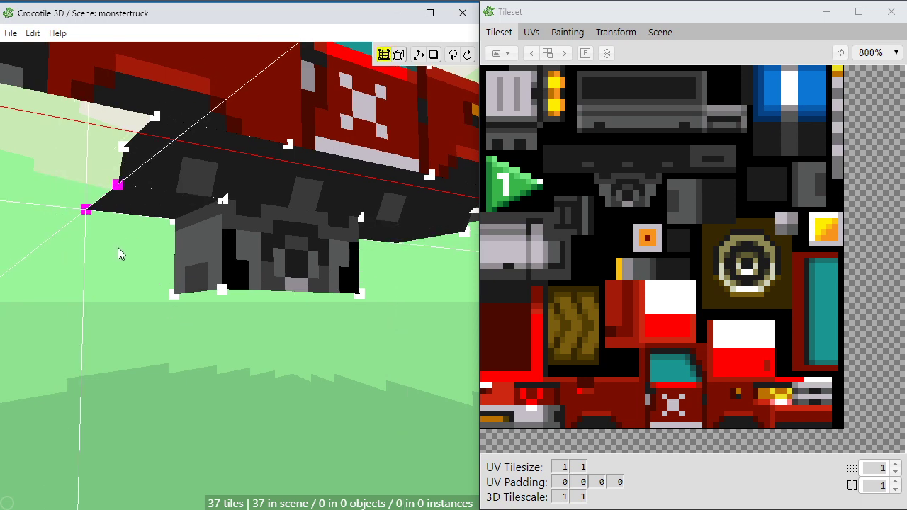
click(118, 248)
Select both lower front vertices of the axle block and move them inward so its front side tapers downward
middle_drag(118, 248, 46, 248)
middle_drag(217, 343, 217, 343)
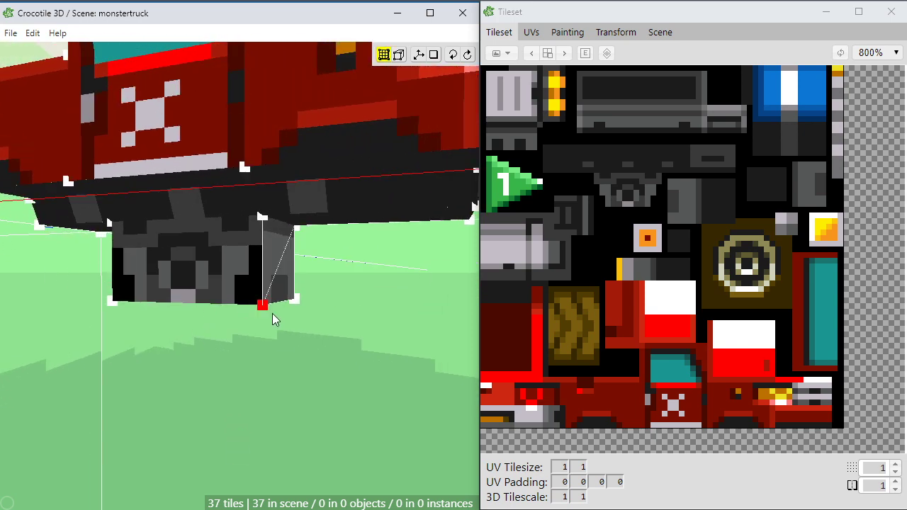
middle_drag(272, 313, 274, 336)
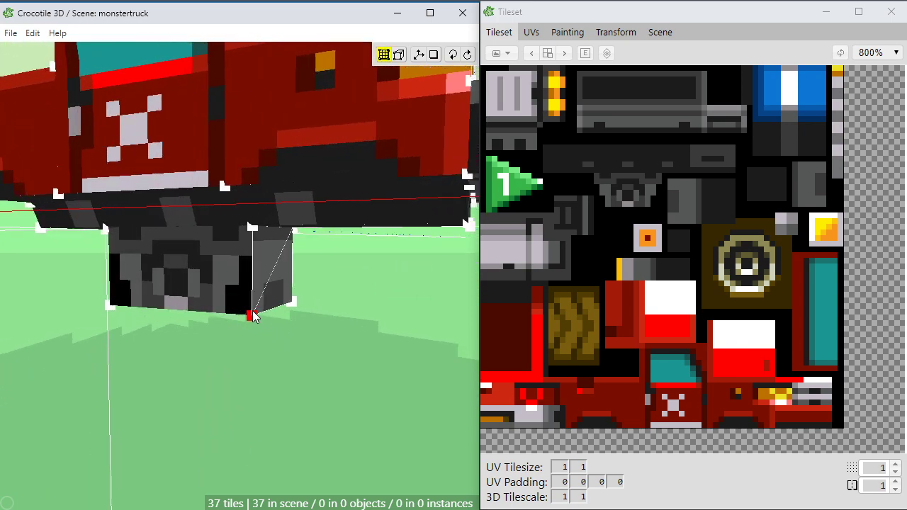
right_click(246, 308)
click(251, 314)
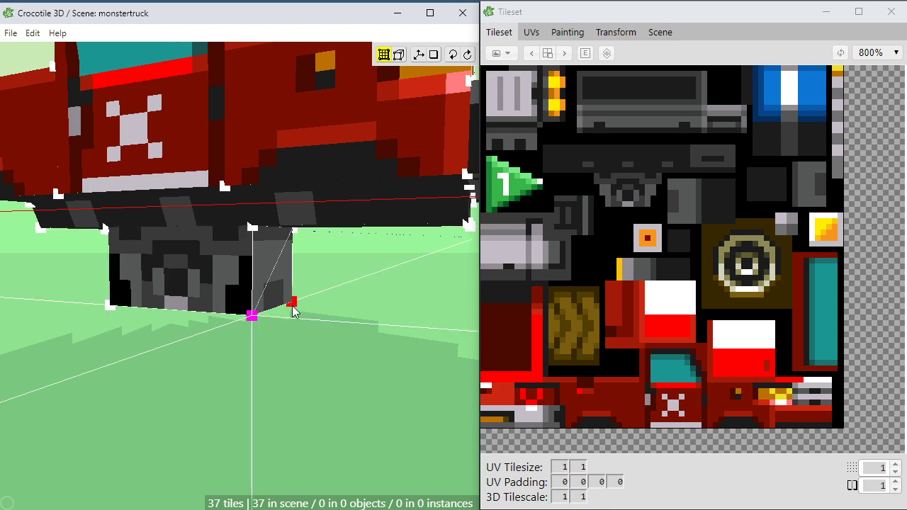
middle_drag(276, 337, 182, 341)
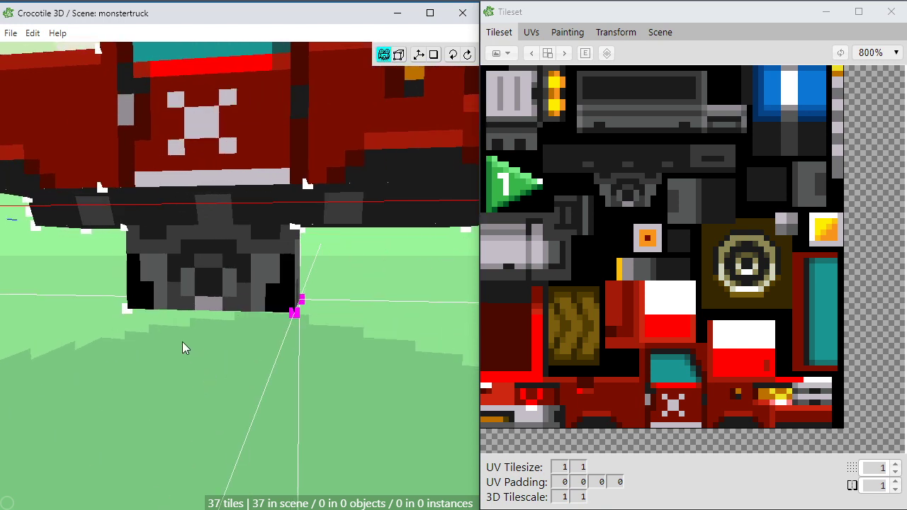
key(a)
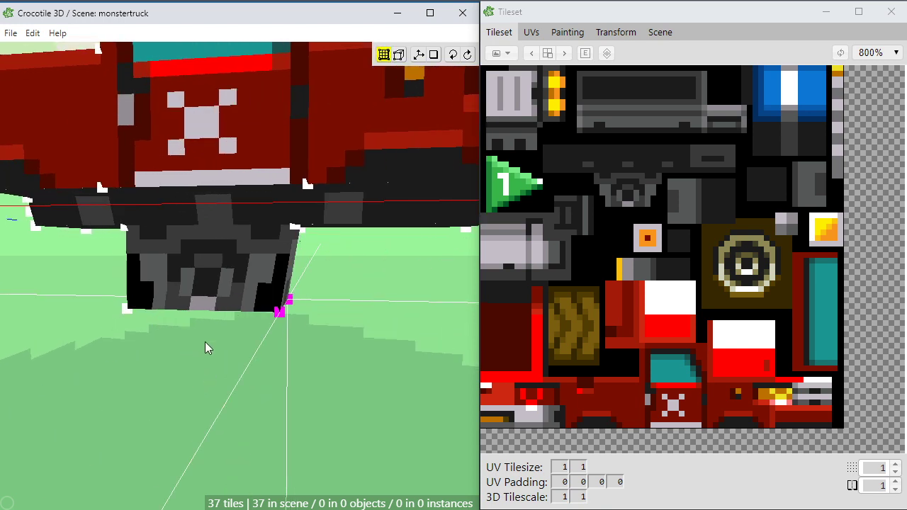
key(d)
key(a)
key(a)
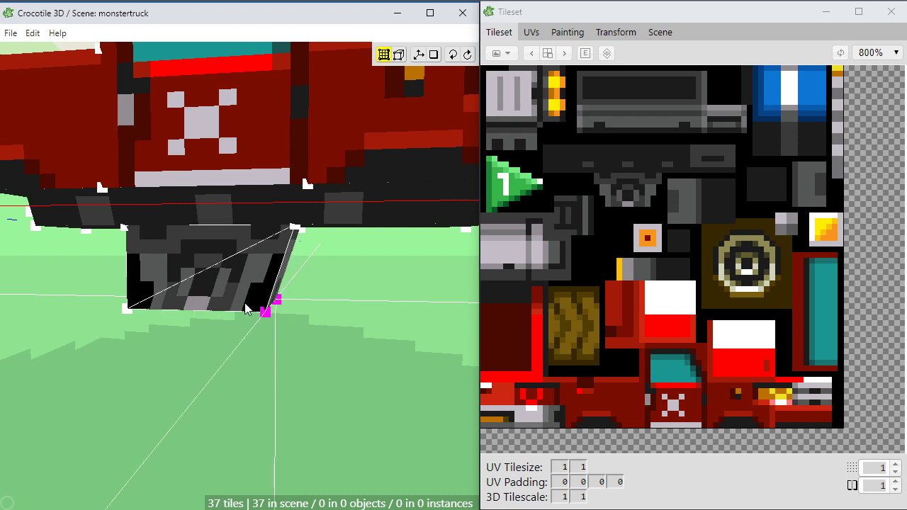
Shift the texture coordinates at the axle tile's lower front vertex inward to straighten the texture along the tapered side
click(261, 310)
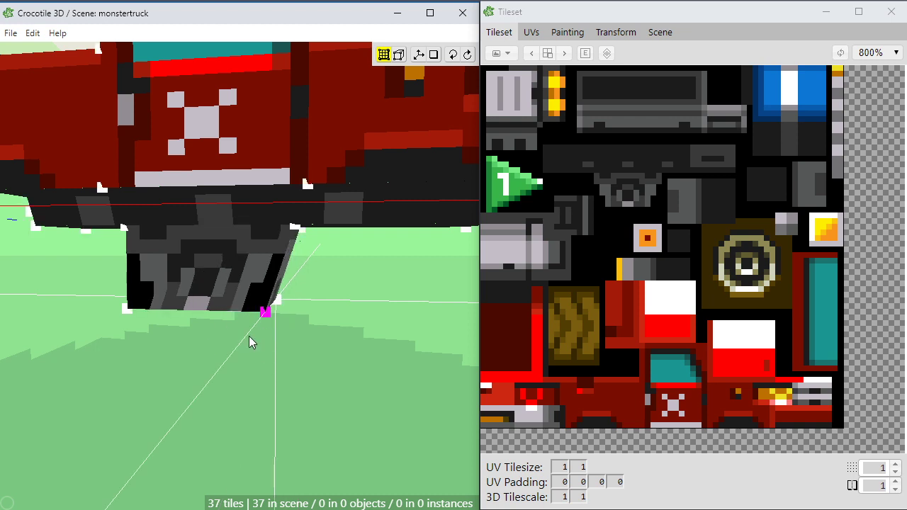
key(a)
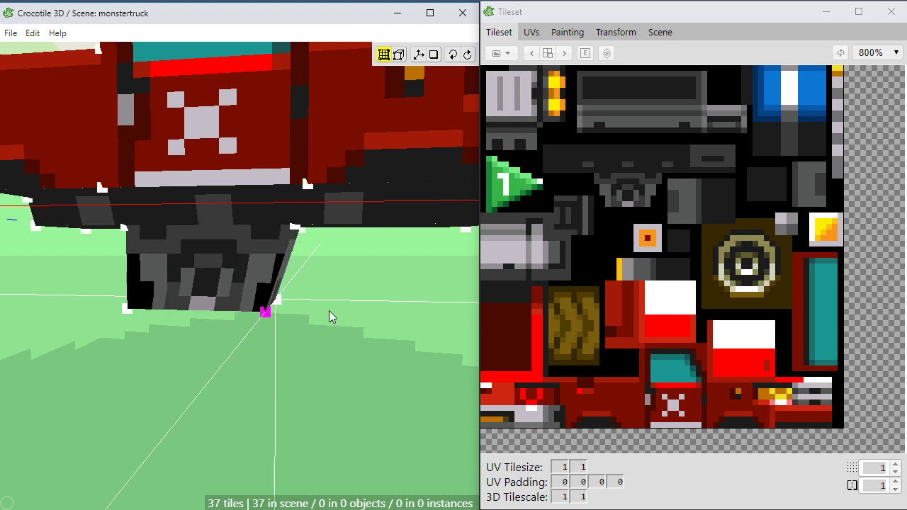
key(a)
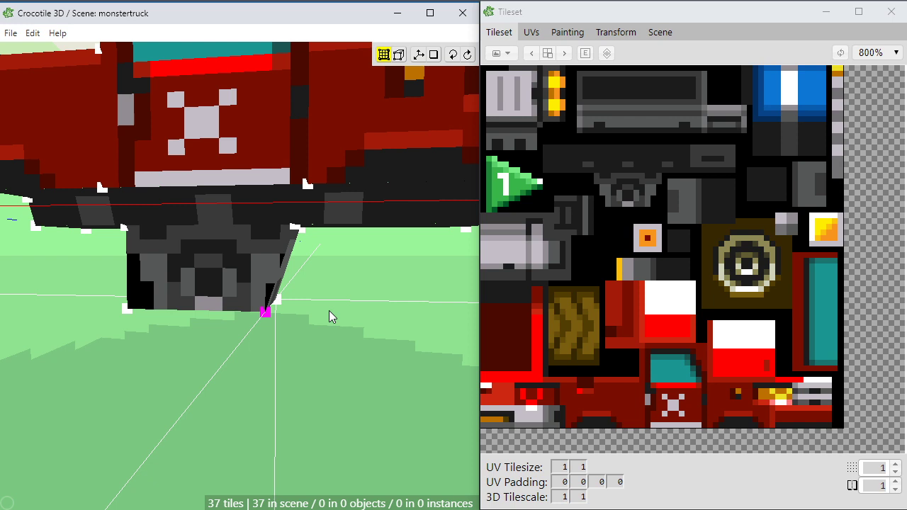
key(a)
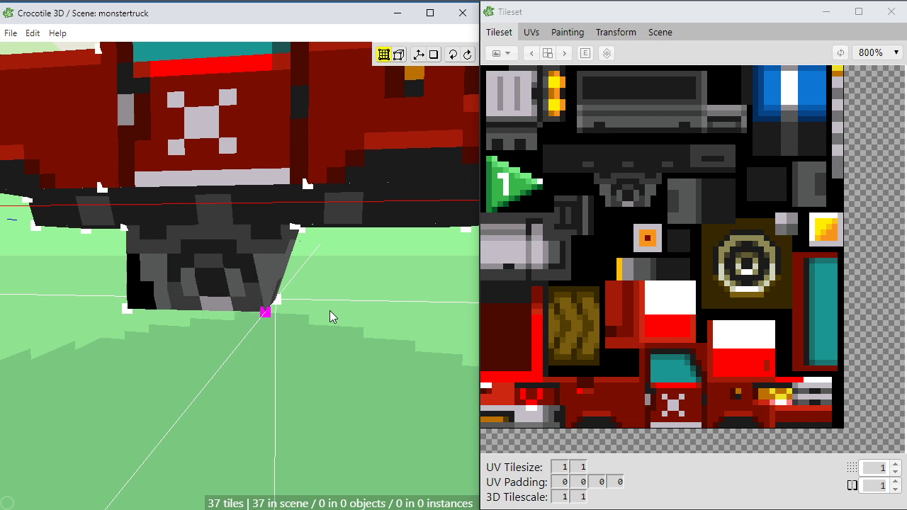
key(a)
key(d)
drag(302, 300, 265, 313)
key(a)
click(291, 347)
key(space)
drag(258, 361, 218, 315)
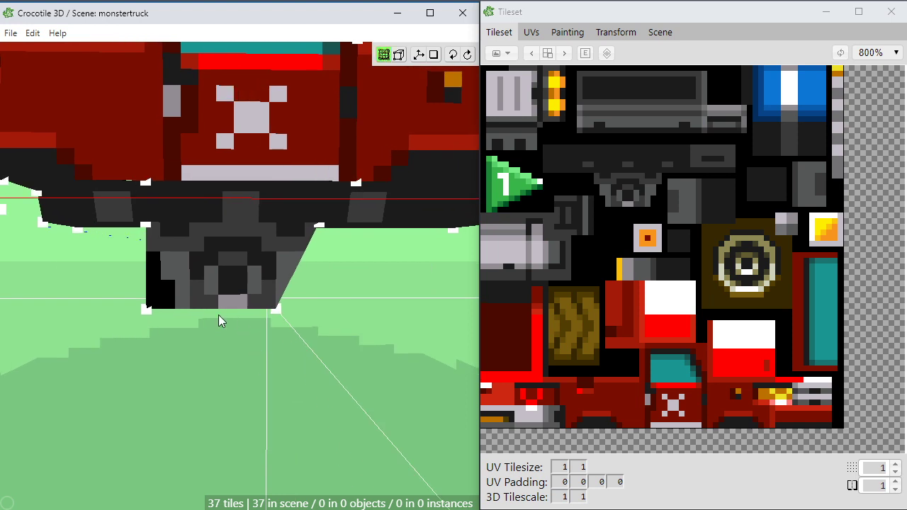
Try moving the axle tile's lower rear vertex inward and shifting its texture coordinates separately to straighten the texture
click(146, 309)
key(d)
key(d)
key(d)
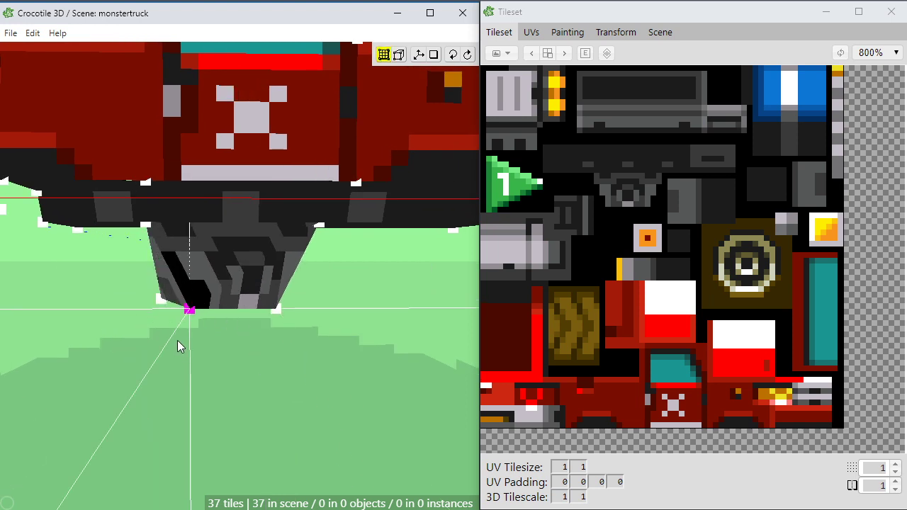
key(Right)
key(Right)
key(Right)
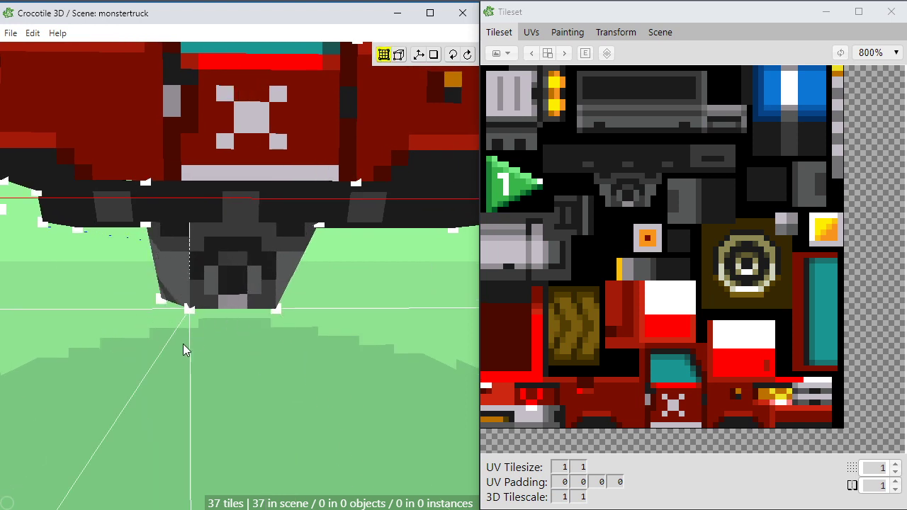
Move the axle side tile's lower rear vertex inward together with its texture coordinates so the rear edge tapers without distortion
right_drag(184, 345, 191, 291)
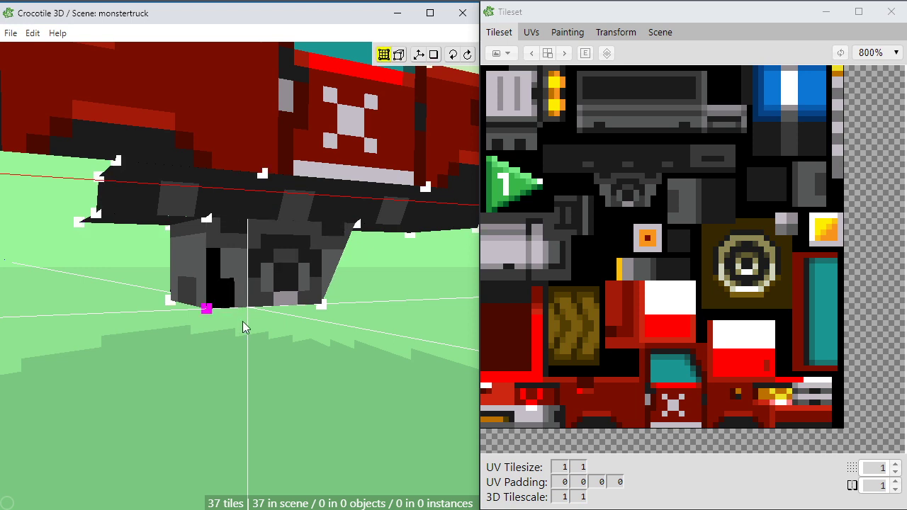
key(d)
key(d)
key(d)
key(shift+d)
key(shift+d)
key(shift+d)
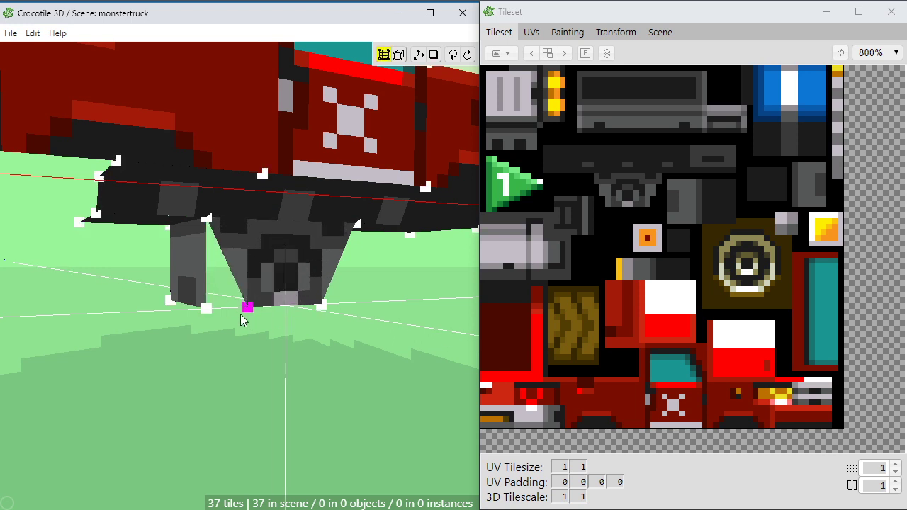
Move the lower vertex of the axle block's rear tile inward to meet the tapered side tile
click(241, 314)
drag(161, 288, 161, 286)
key(d)
key(d)
key(d)
right_drag(313, 360, 316, 392)
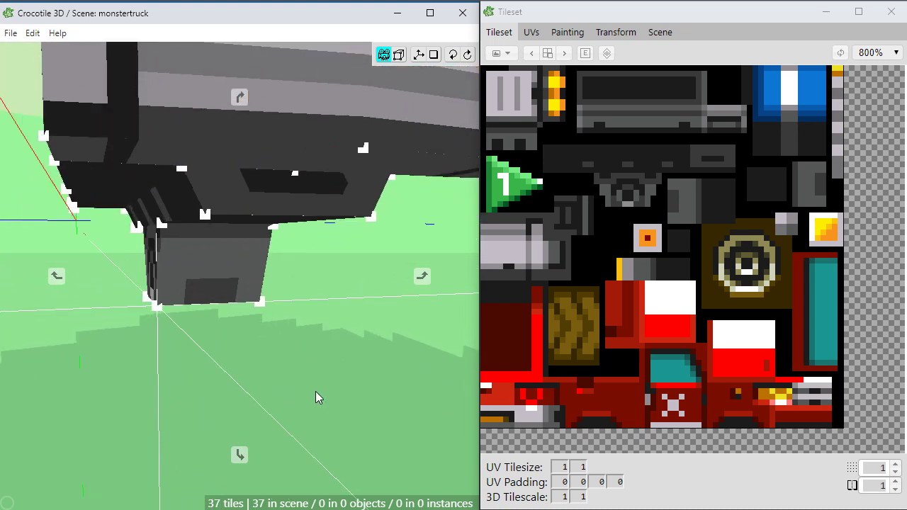
Select the axle block's lower vertices and move them inward across the truck's width so its front and rear faces narrow downward
right_drag(225, 377, 213, 379)
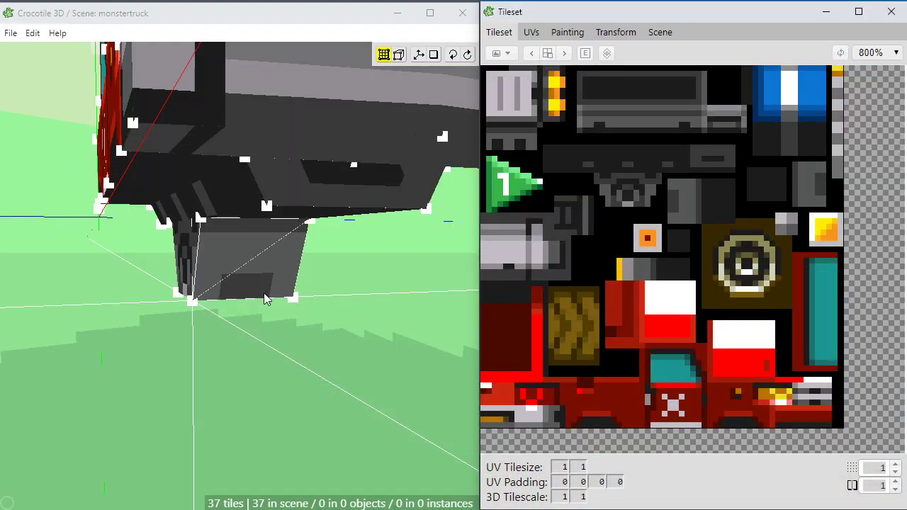
drag(168, 347, 209, 275)
key(space)
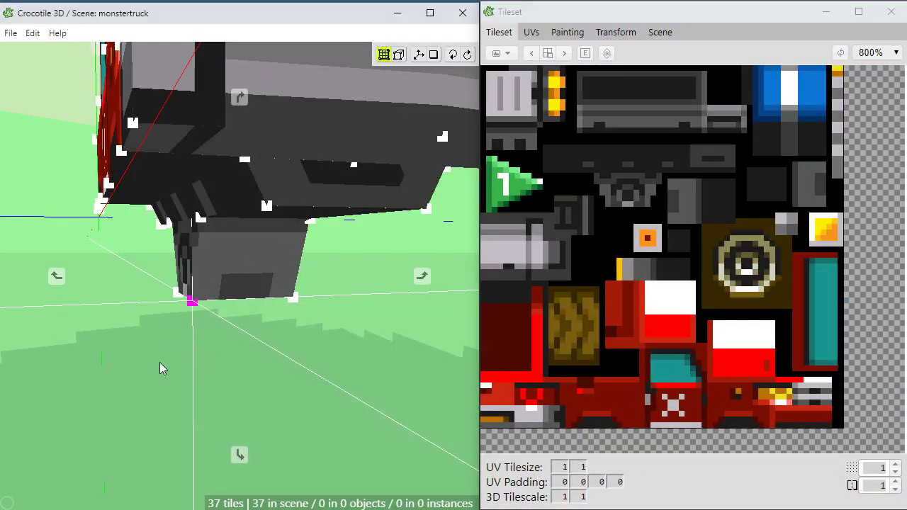
drag(159, 362, 290, 360)
drag(195, 337, 228, 368)
key(space)
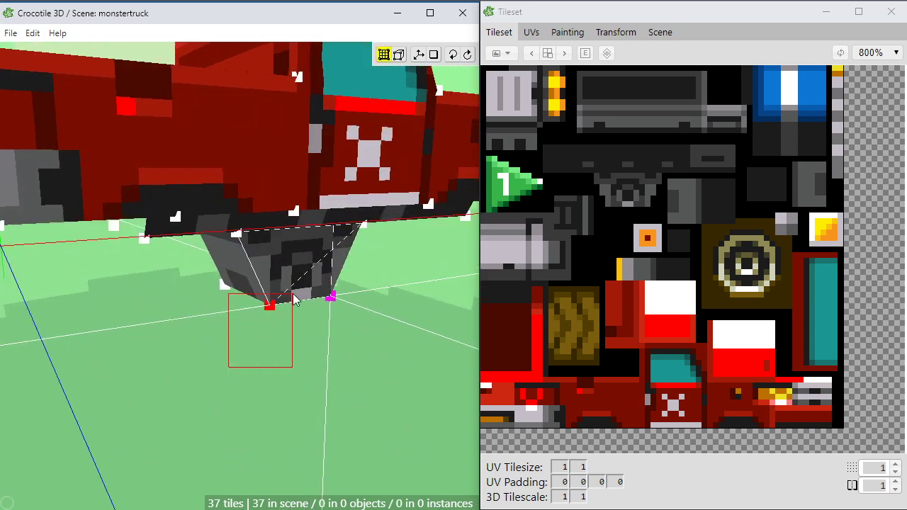
key(space)
drag(306, 348, 254, 357)
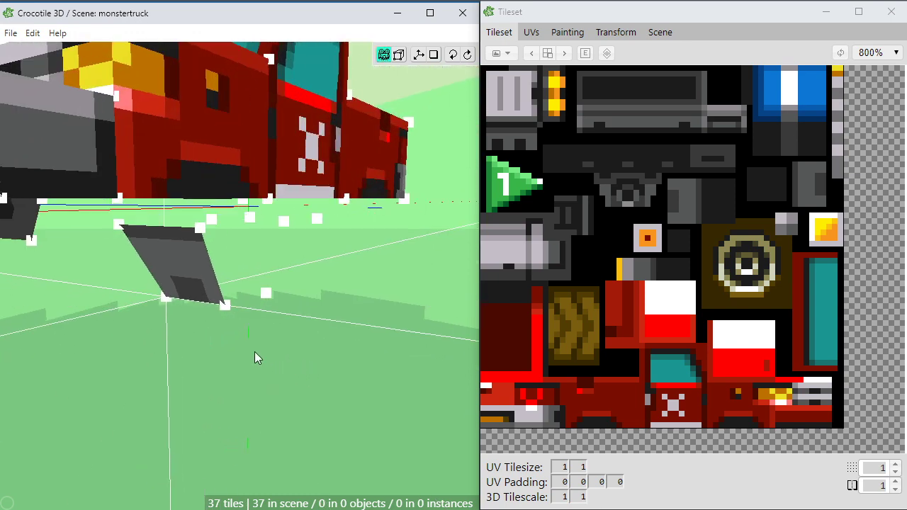
drag(262, 287, 201, 326)
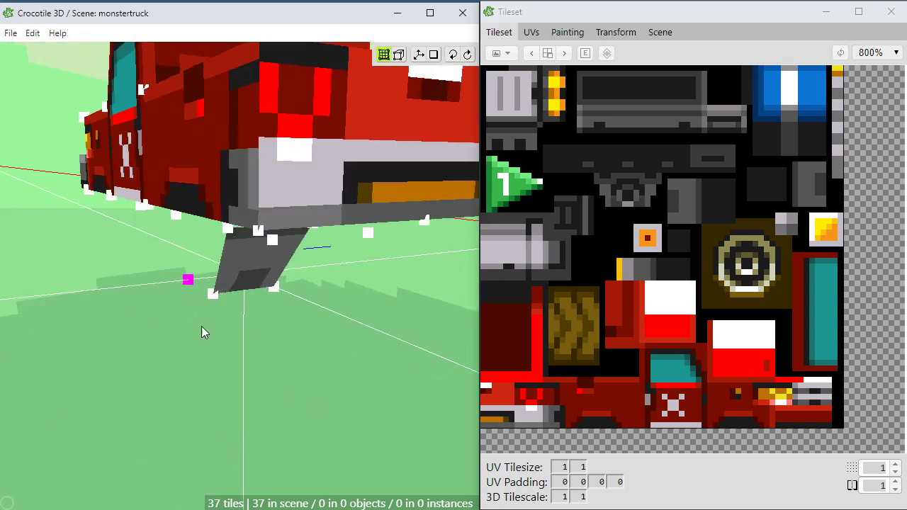
key(d)
key(d)
drag(323, 370, 311, 342)
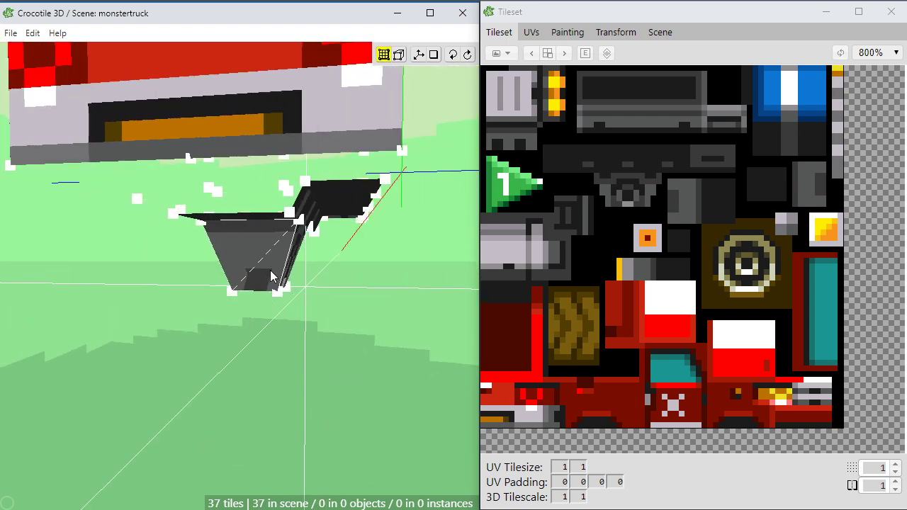
Cut the axle block's tapered rear tile vertically through the middle to even out its texture
drag(264, 374, 177, 337)
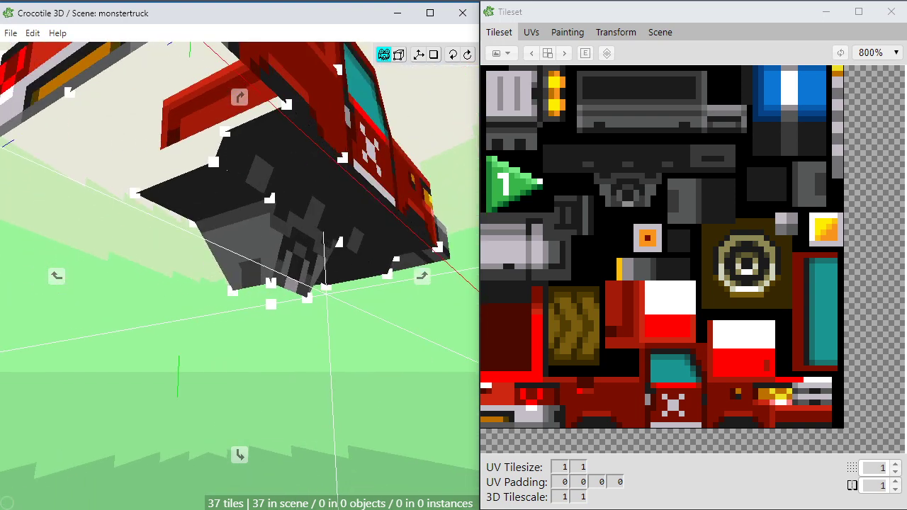
scroll(256, 260, up, 3)
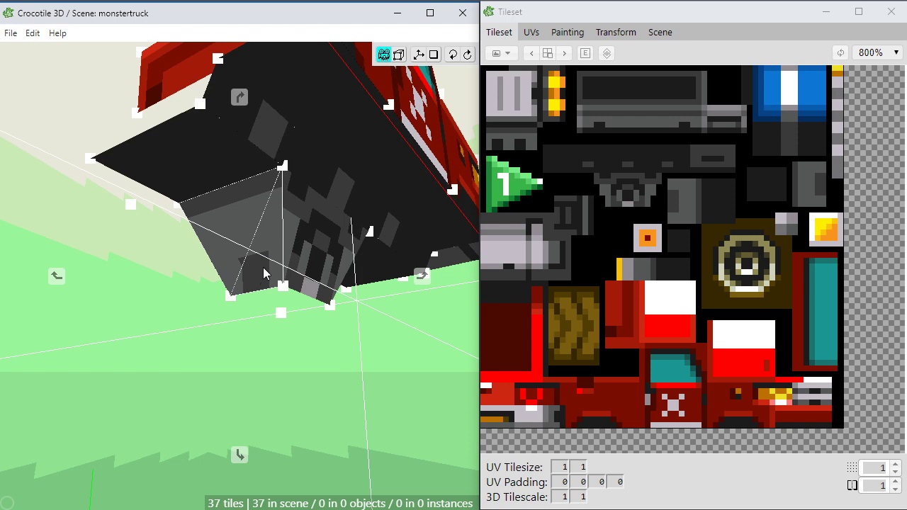
key(space)
click(253, 232)
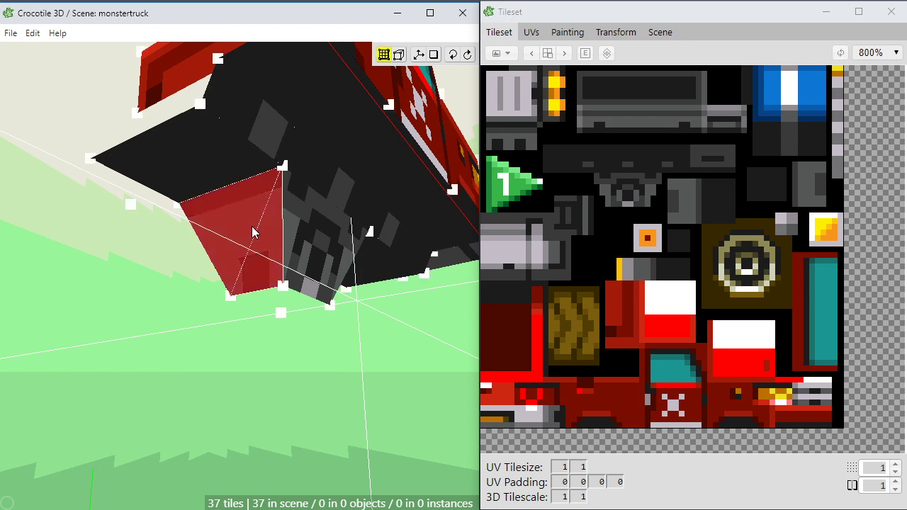
key(c)
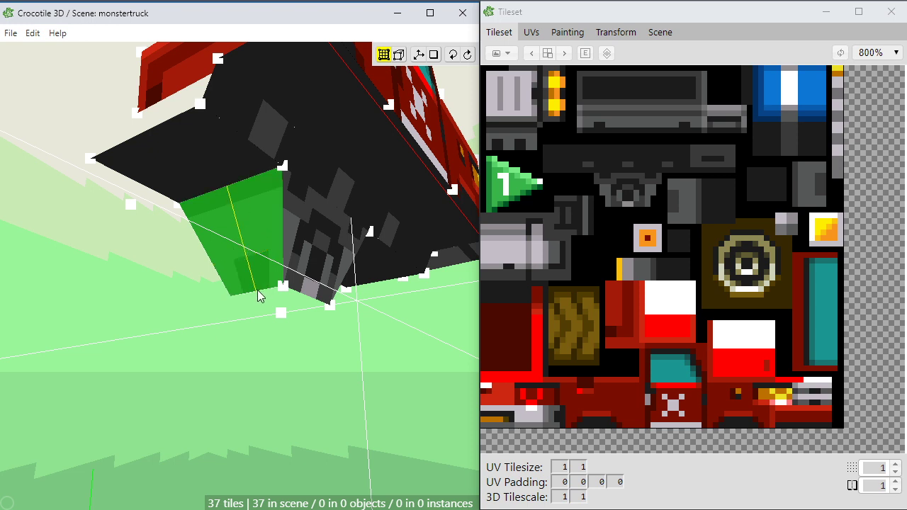
key(space)
drag(252, 364, 298, 355)
key(space)
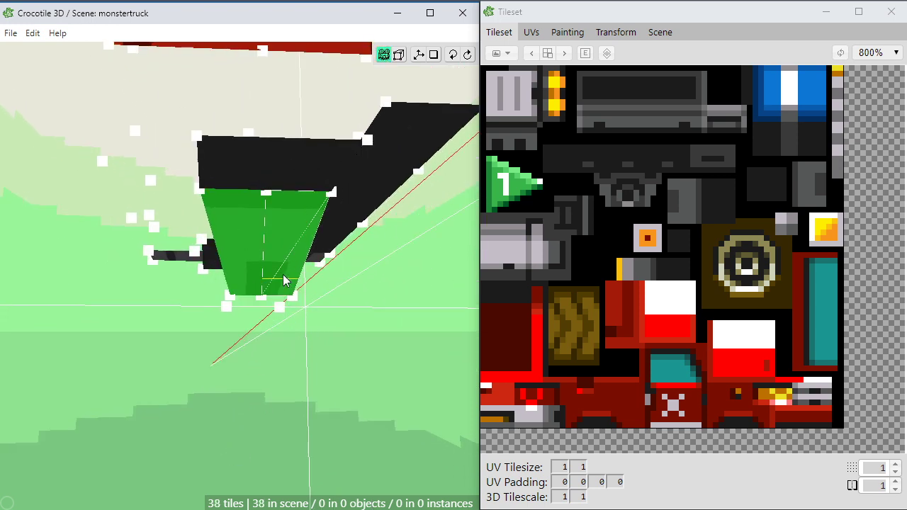
key(c)
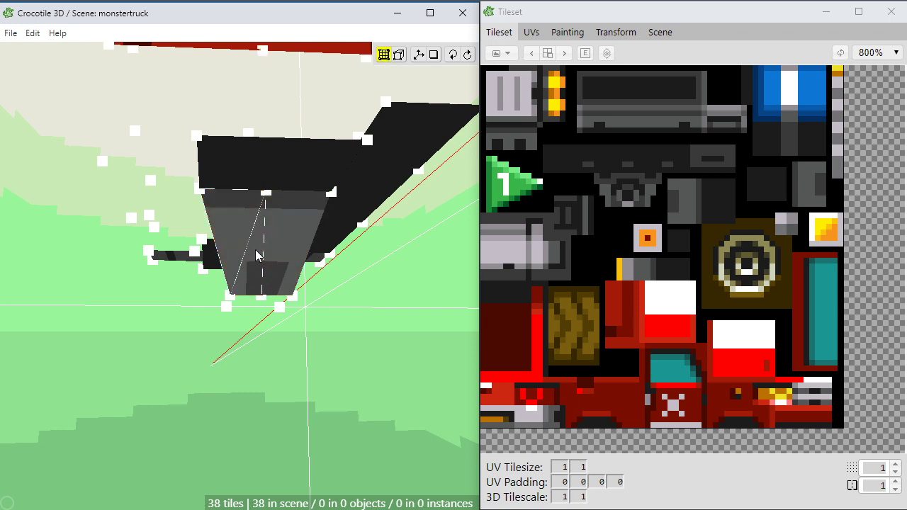
click(252, 268)
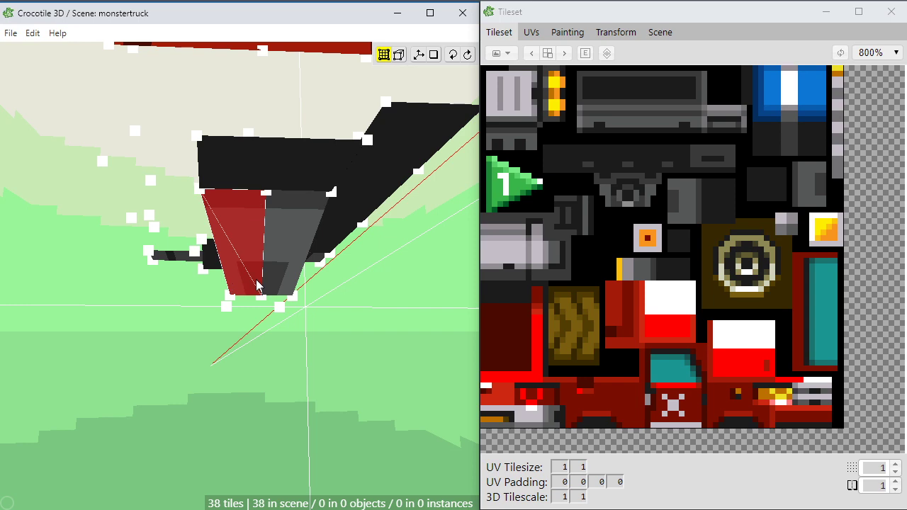
click(280, 325)
Cut the axle block's tapered front tile vertically down its centre to reduce the texture distortion
key(space)
drag(248, 346, 47, 335)
key(space)
click(228, 264)
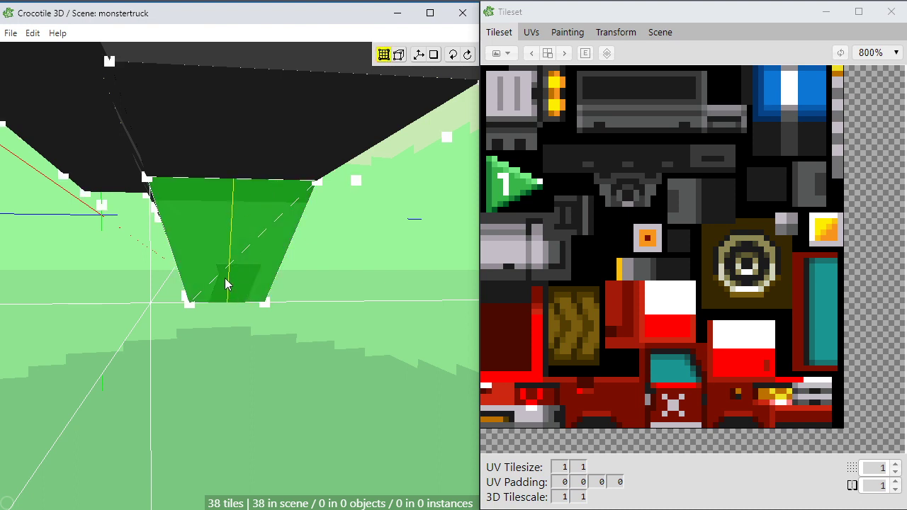
click(225, 277)
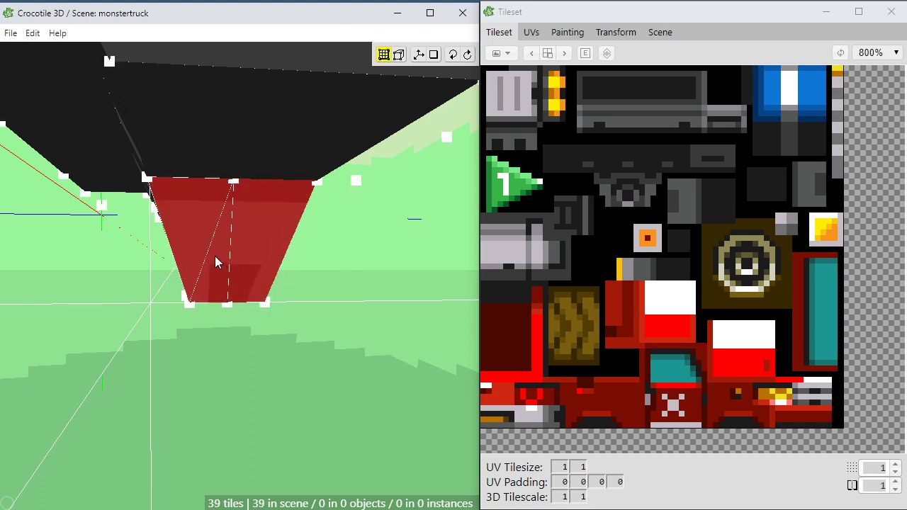
click(199, 238)
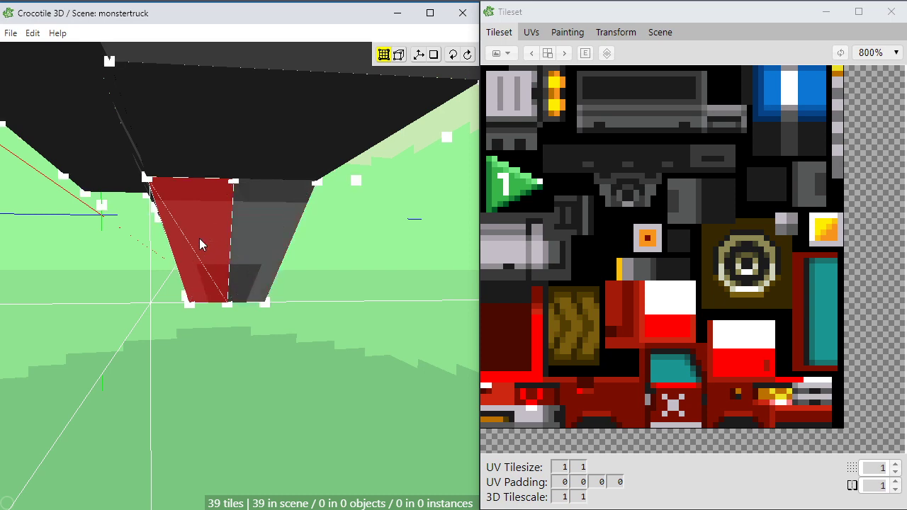
right_drag(252, 344, 246, 375)
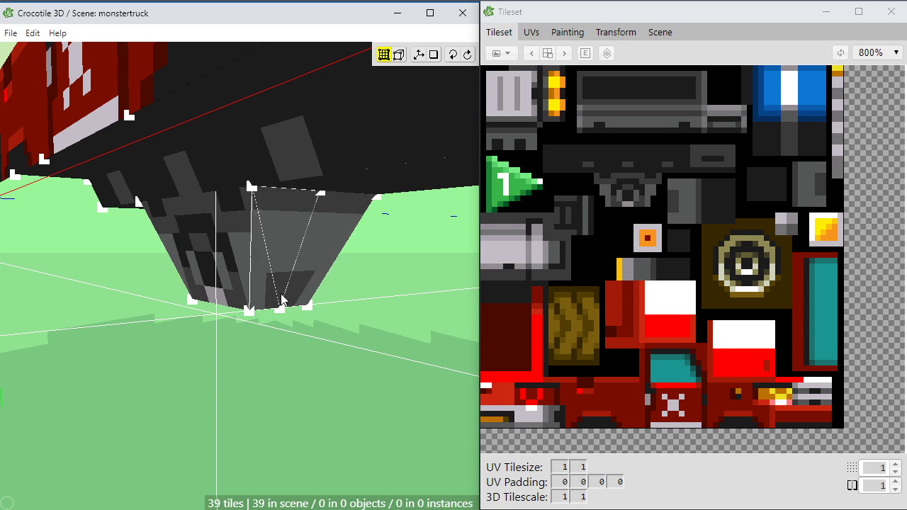
right_drag(275, 313, 346, 218)
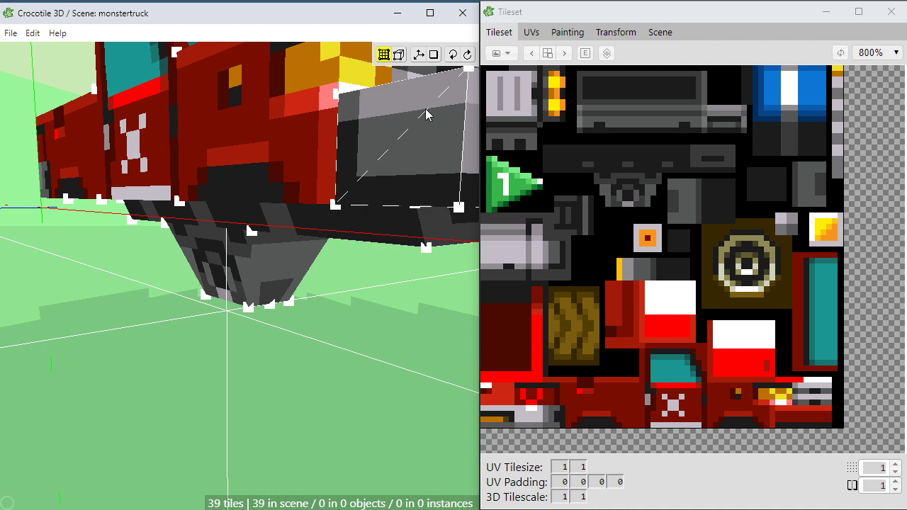
Pick the dark framed rectangle from the tileset and place it as a horizontal tile beside the axle block's bottom
right_drag(289, 281, 246, 229)
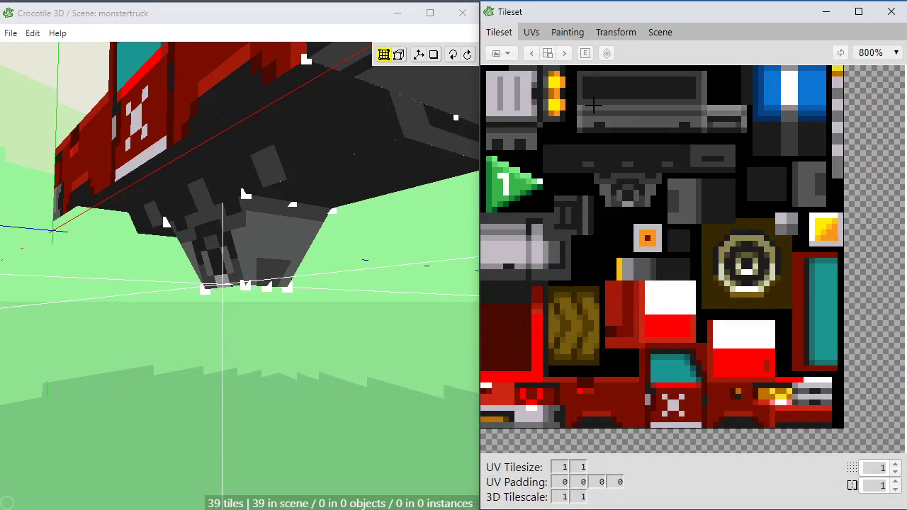
drag(581, 74, 689, 101)
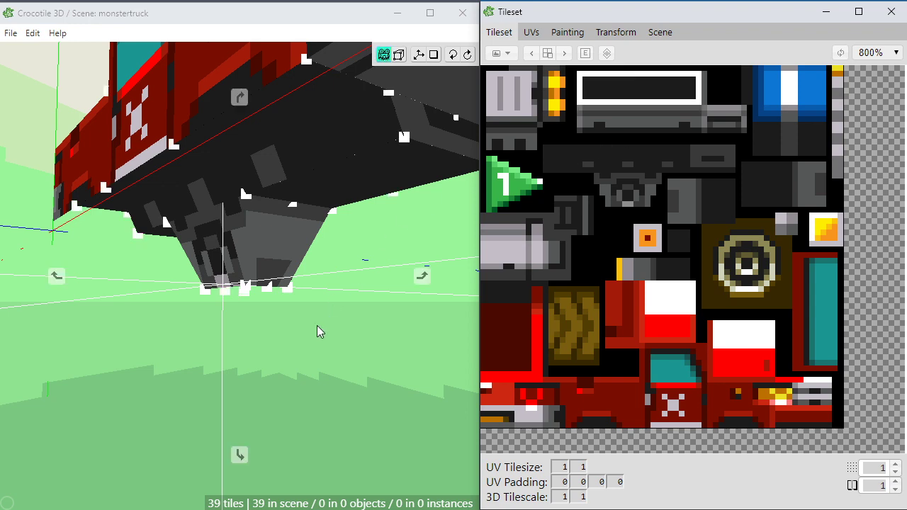
drag(317, 328, 294, 306)
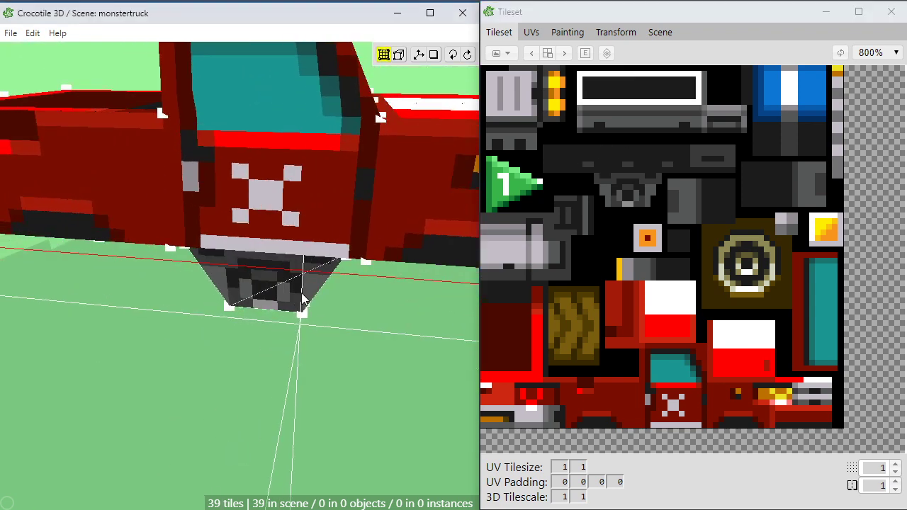
key(c)
drag(214, 308, 200, 358)
click(208, 344)
key(Tab)
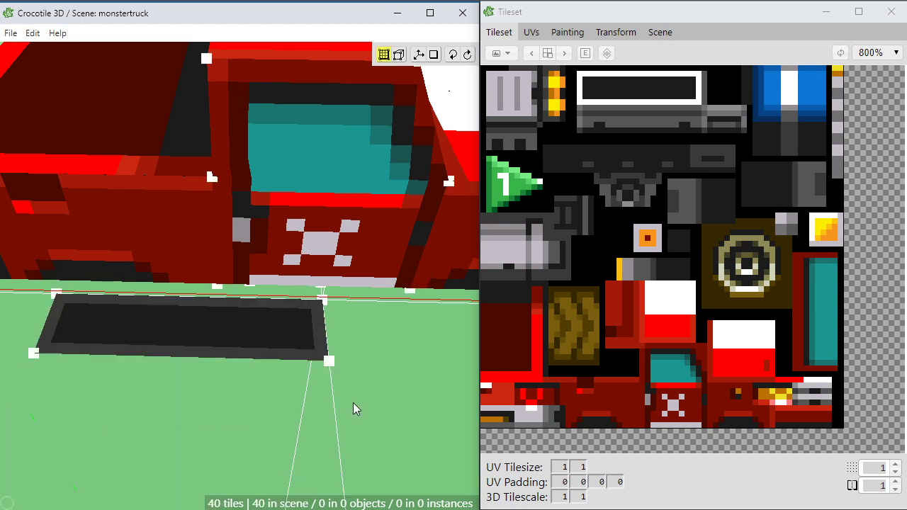
Select the new horizontal tile and move it until it is centred beneath the axle block, and deselect it
key(space)
drag(297, 369, 284, 328)
click(284, 328)
key(d)
key(d)
key(d)
key(d)
key(d)
key(d)
key(d)
key(d)
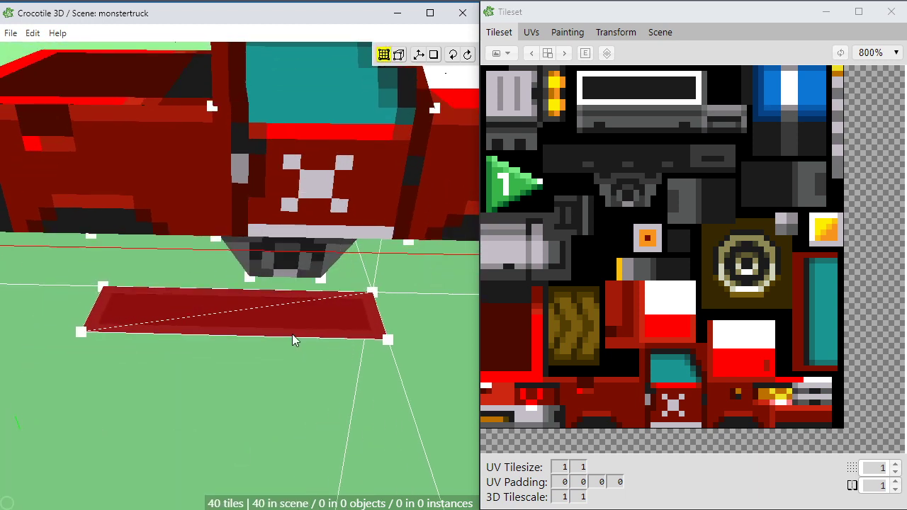
key(w)
key(w)
key(w)
key(w)
key(w)
key(w)
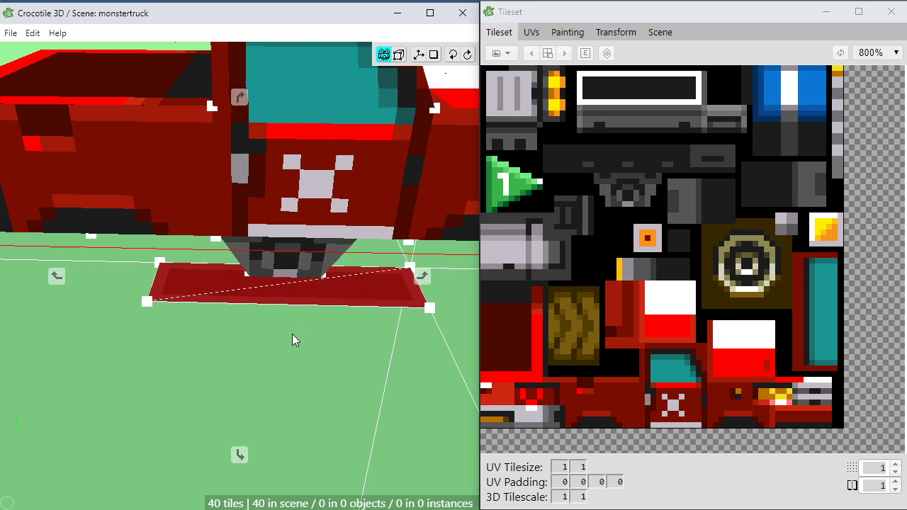
drag(315, 359, 308, 369)
key(d)
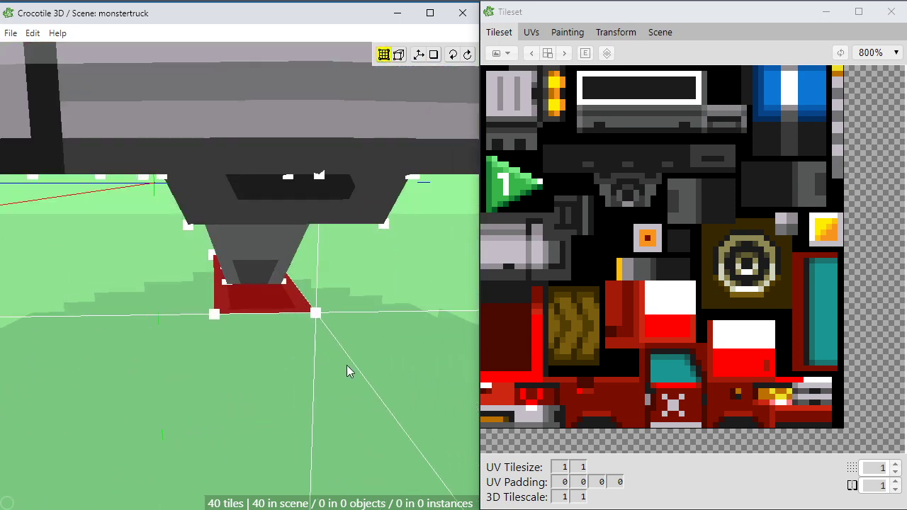
right_drag(347, 366, 308, 390)
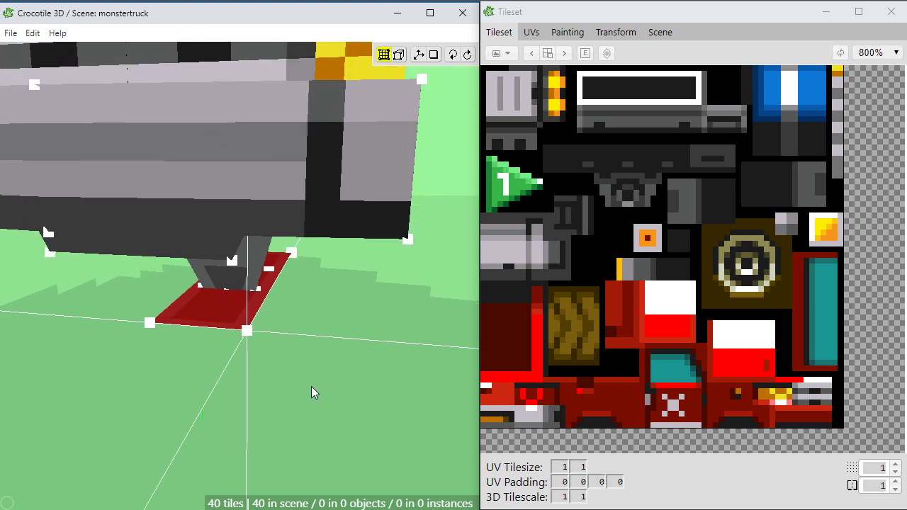
click(311, 386)
Inspect the new tile's alignment beneath the axle block and switch to the browser to examine the reference monster truck renders
drag(311, 386, 198, 382)
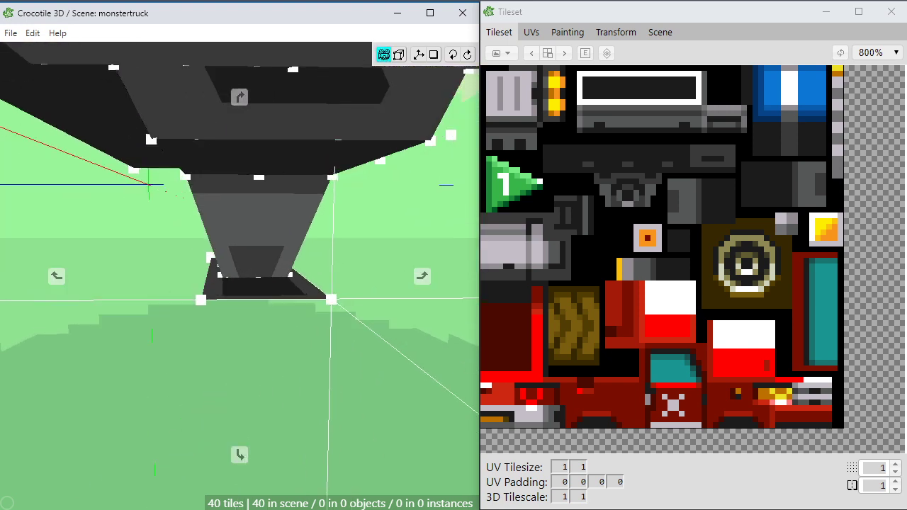
mouse_move(275, 403)
right_down()
mouse_move(262, 406)
mouse_move(275, 403)
right_up()
scroll(307, 364, down, 1)
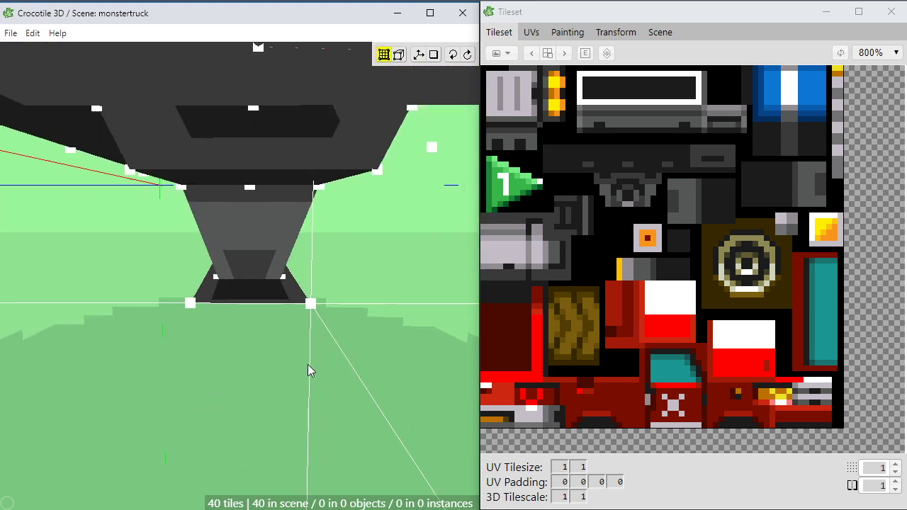
key(space)
drag(284, 386, 208, 398)
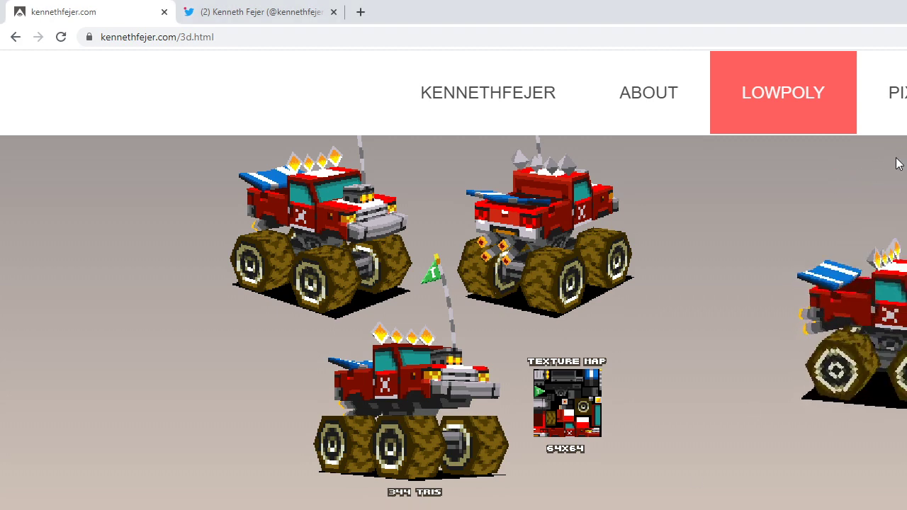
key(ctrl+minus)
key(ctrl+minus)
key(ctrl+plus)
key(ctrl+plus)
key(ctrl+plus)
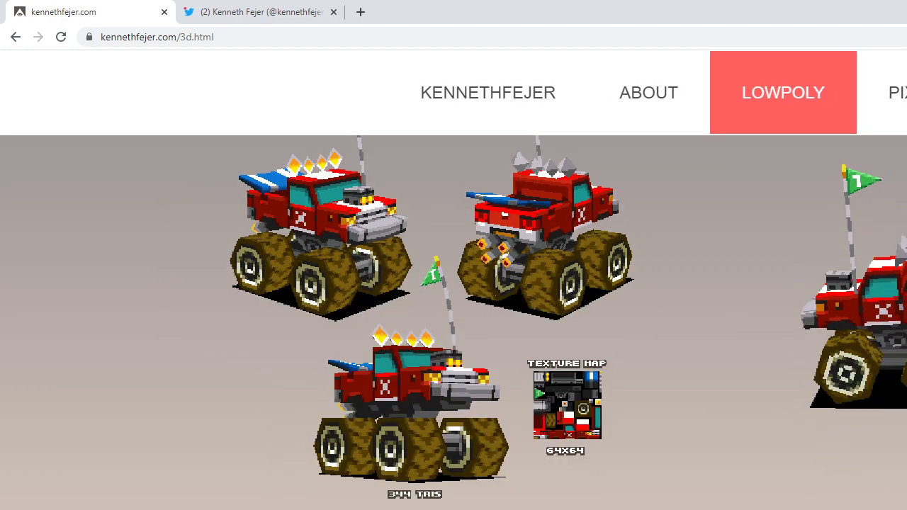
Open the monster truck animation from the reference page on its own to examine it, close it, and return to Crocotile 3D
drag(864, 304, 442, 32)
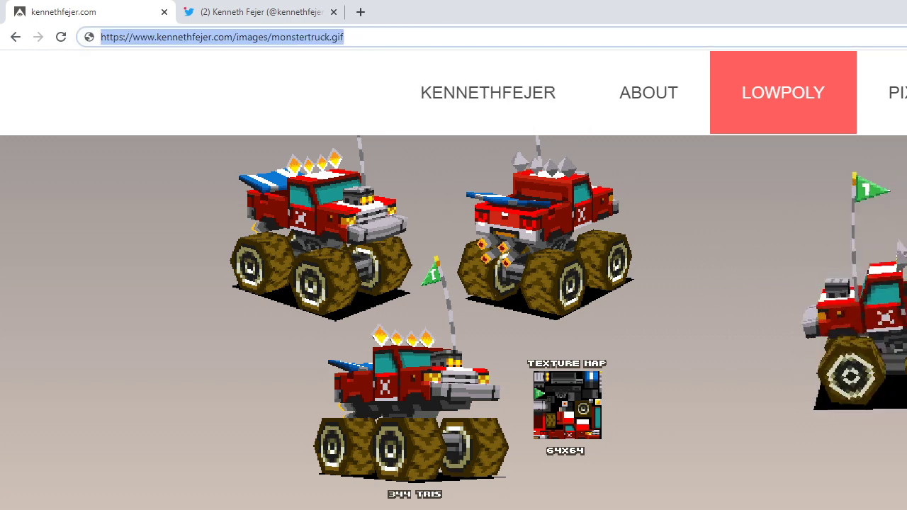
drag(861, 304, 494, 9)
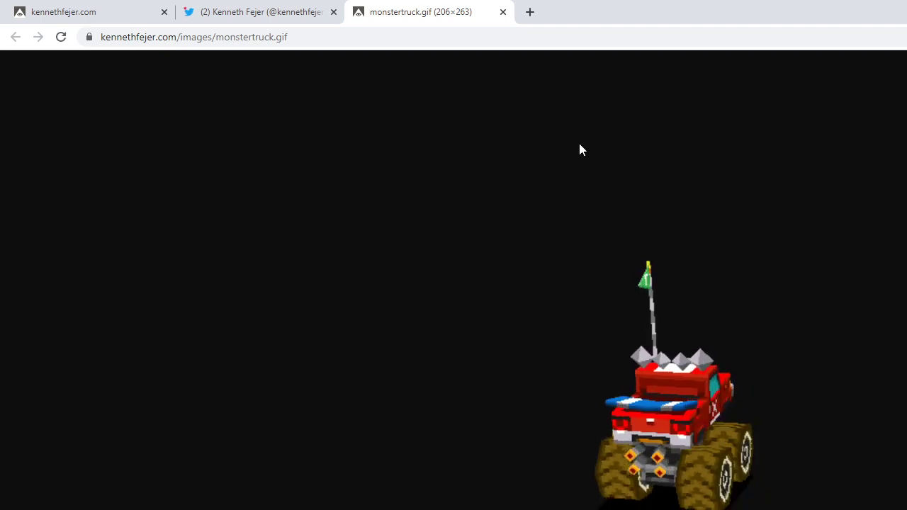
click(503, 13)
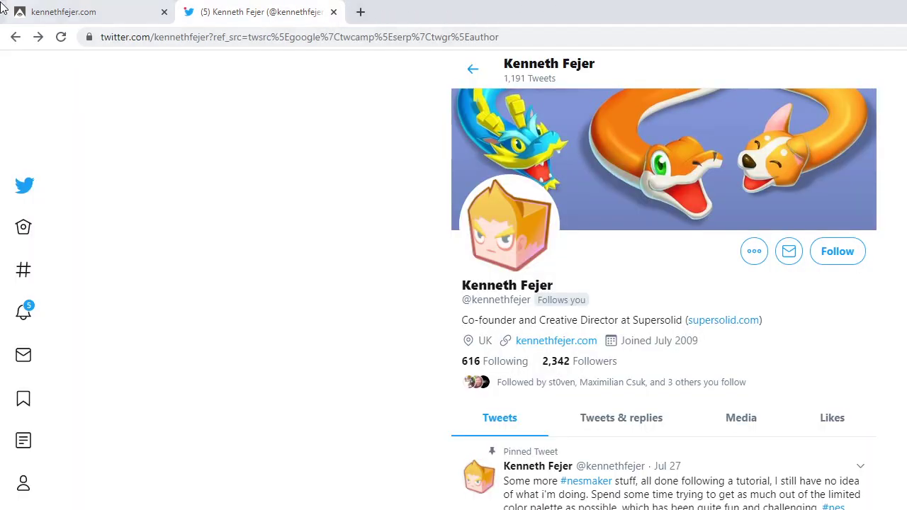
click(61, 9)
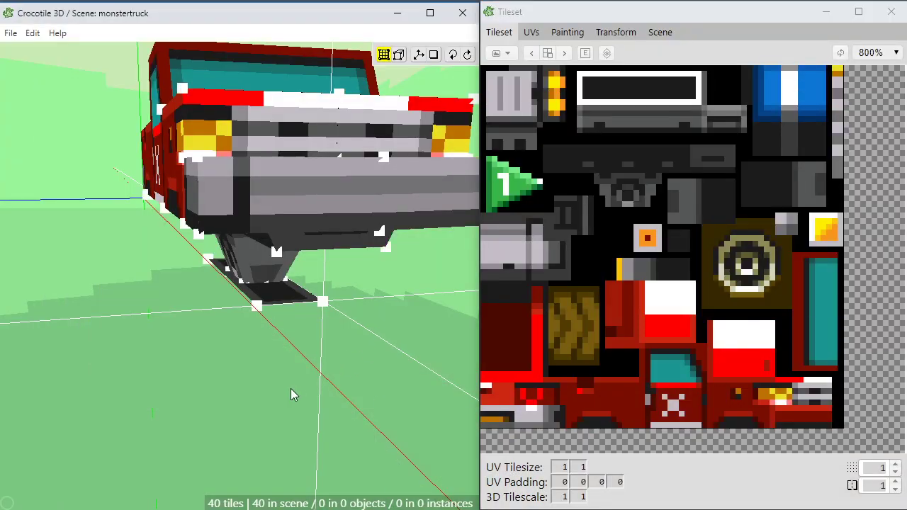
Select the vertices along one side of the chassis underside, axle block and bottom tile, and move them outward
scroll(301, 383, down, 4)
key(space)
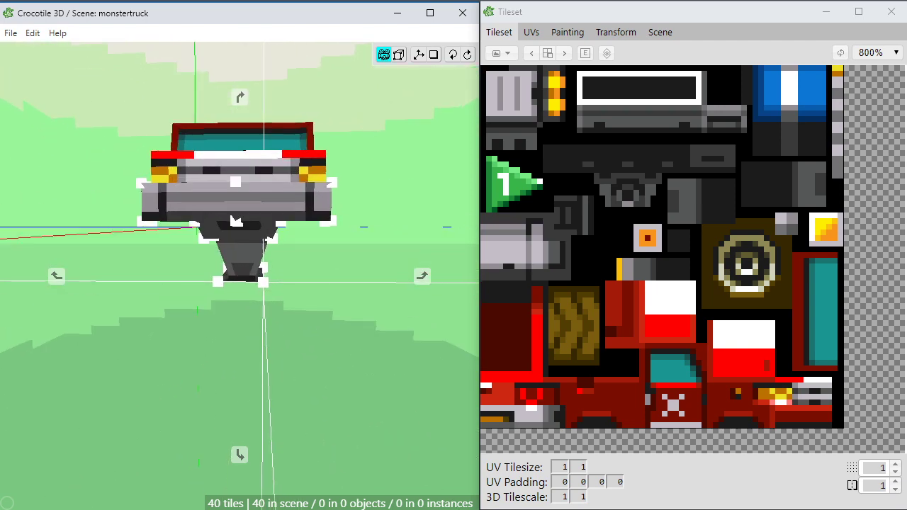
mouse_move(293, 369)
middle_down()
mouse_move(293, 387)
mouse_move(293, 340)
mouse_move(284, 357)
mouse_move(292, 386)
mouse_move(280, 323)
mouse_move(259, 330)
mouse_move(240, 360)
mouse_move(293, 387)
mouse_move(296, 354)
mouse_move(294, 371)
mouse_move(286, 364)
middle_up()
scroll(294, 387, up, 3)
scroll(293, 387, up, 3)
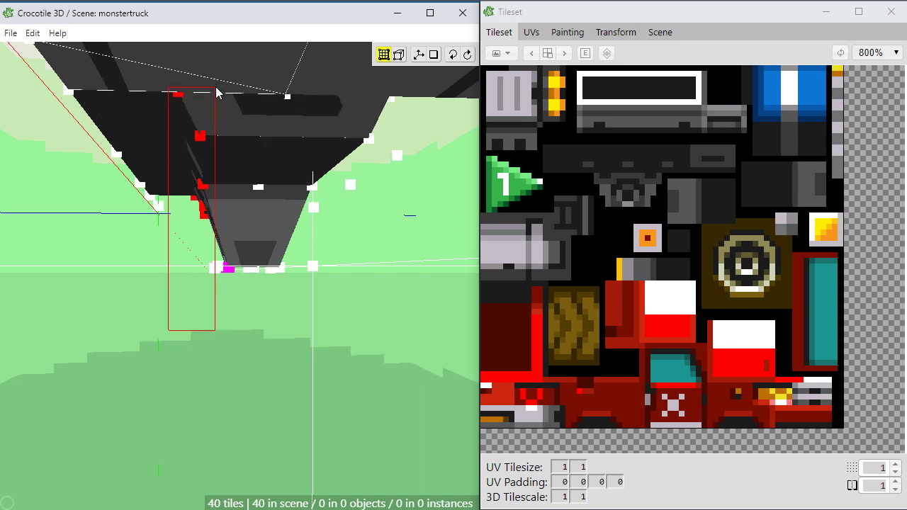
middle_drag(191, 309, 183, 326)
middle_drag(225, 252, 178, 365)
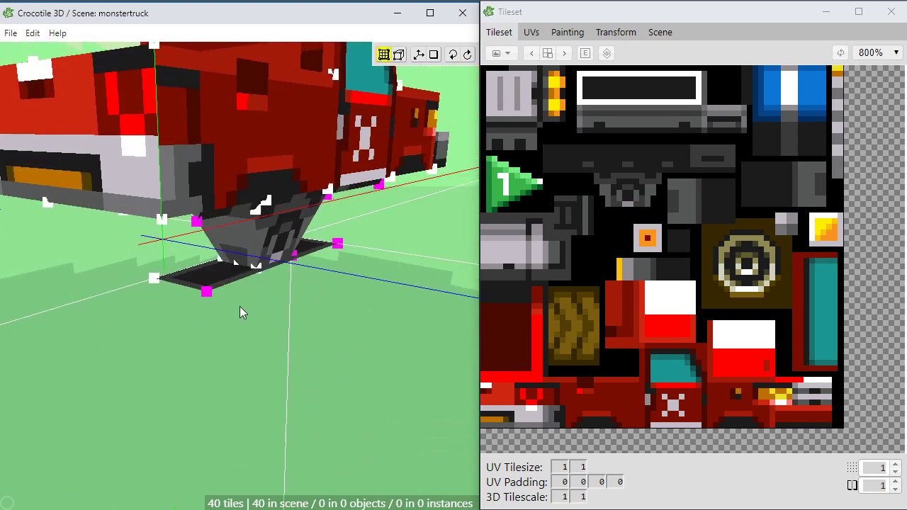
middle_drag(286, 292, 277, 218)
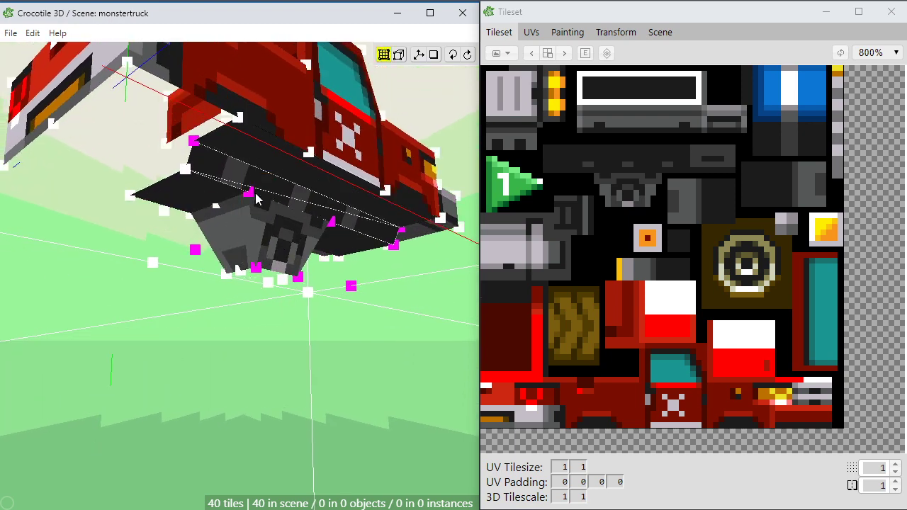
shift+drag(214, 142, 214, 144)
middle_drag(214, 143, 230, 196)
key(a)
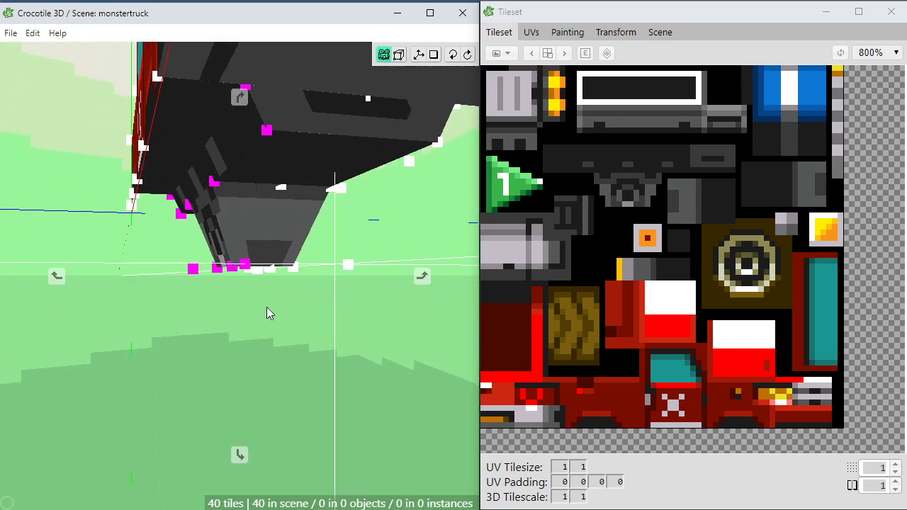
middle_drag(266, 308, 251, 333)
key(a)
key(d)
scroll(240, 352, up, 2)
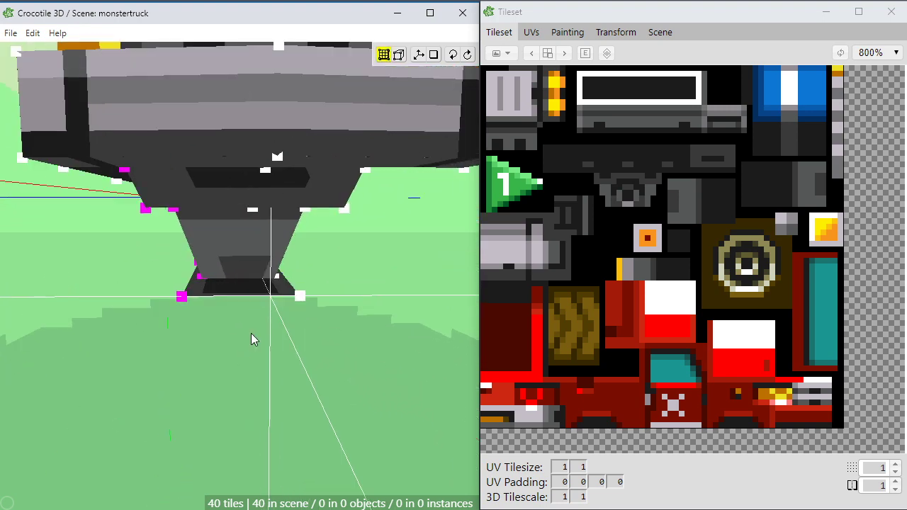
Select the matching vertices on the opposite side of the chassis underside, axle block and bottom tile, and move them outward to widen the assembly evenly
click(284, 329)
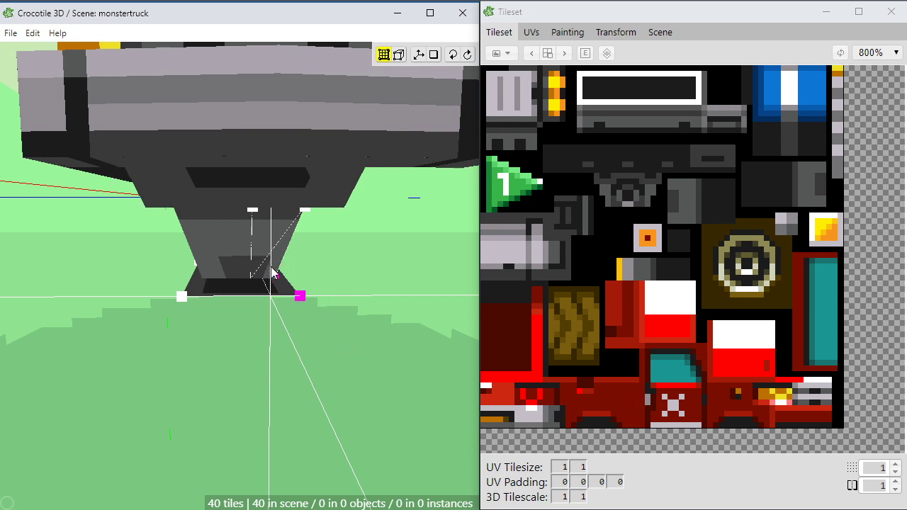
middle_drag(271, 270, 302, 322)
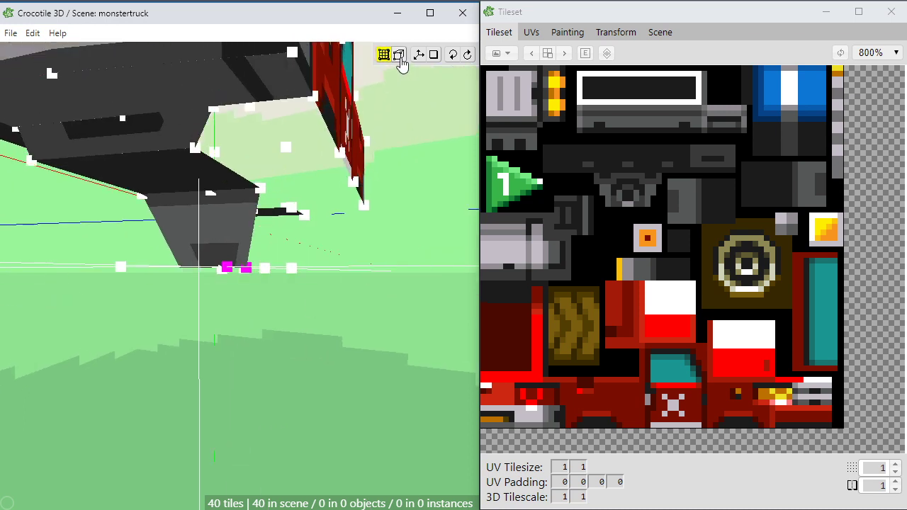
middle_drag(360, 225, 368, 241)
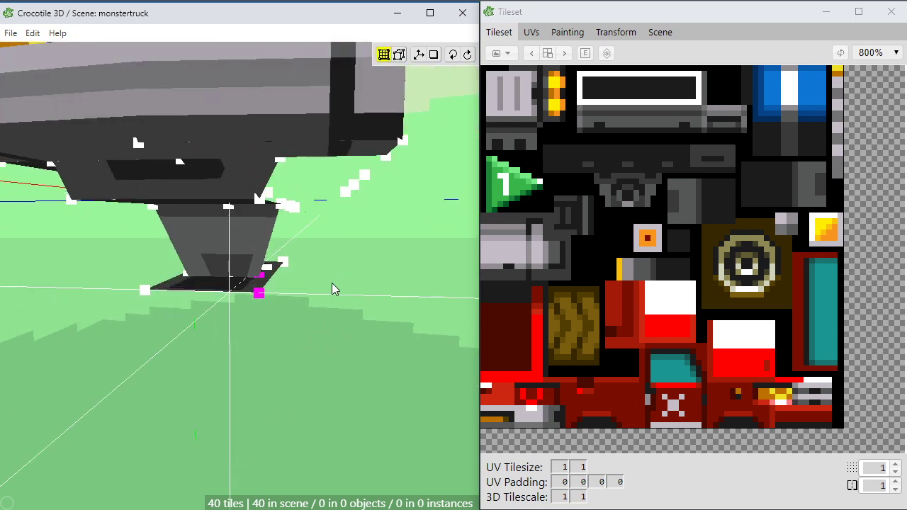
middle_drag(267, 326, 240, 354)
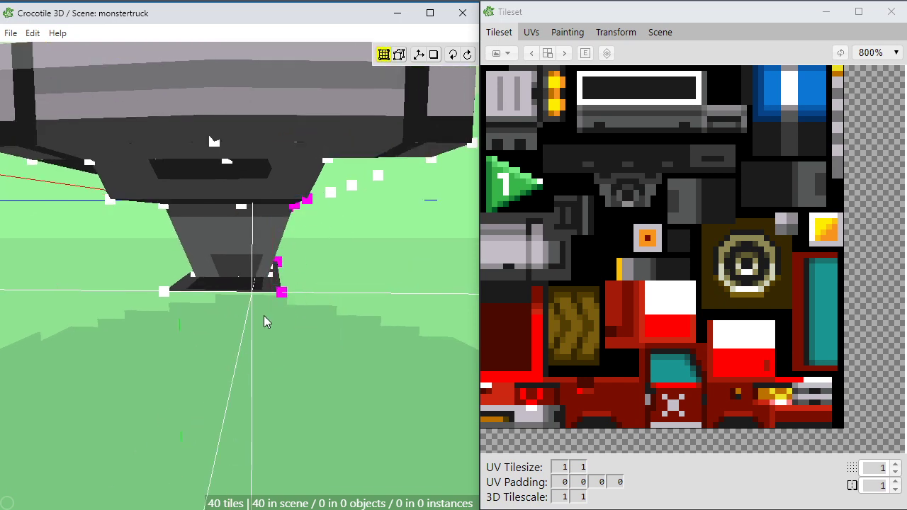
shift+drag(293, 240, 292, 240)
mouse_move(293, 240)
middle_down()
mouse_move(192, 228)
mouse_move(283, 241)
middle_up()
key(d)
key(d)
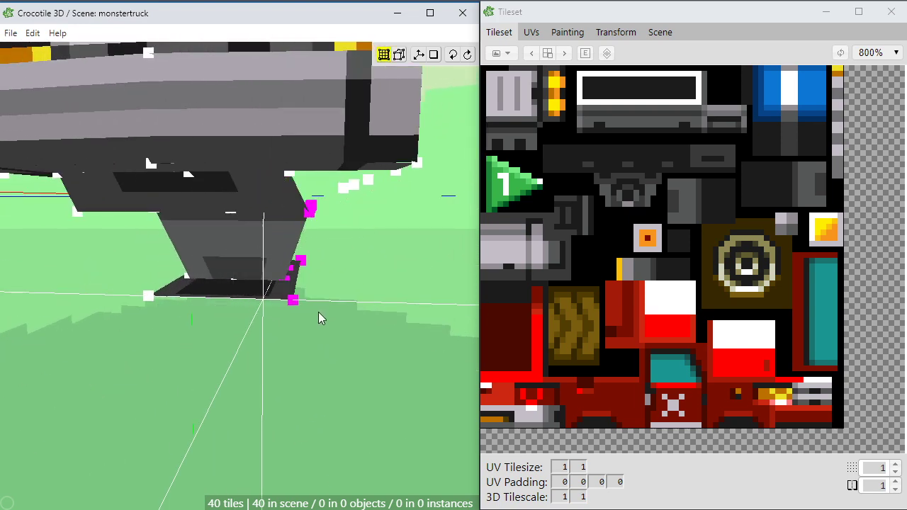
click(318, 311)
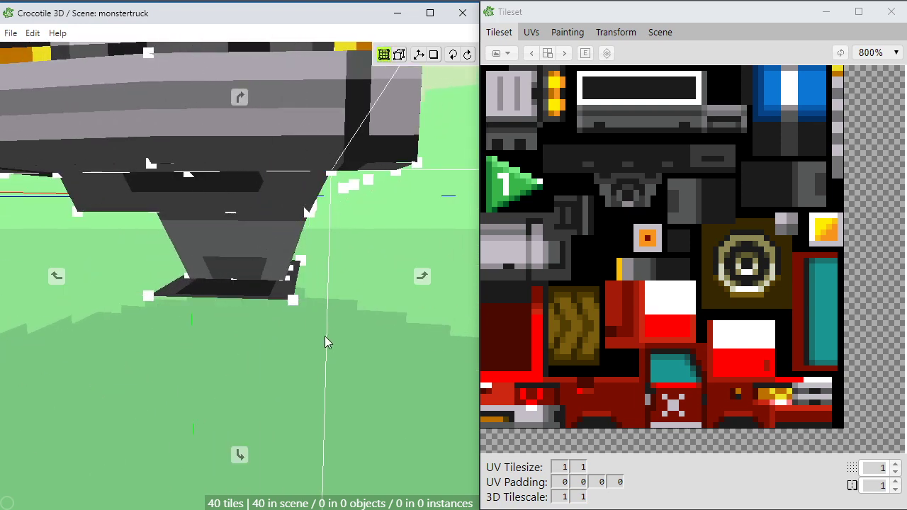
Duplicate the textured side tiles of the chassis and axle block to cover the opposite side
middle_drag(325, 336, 333, 357)
scroll(337, 368, up, 4)
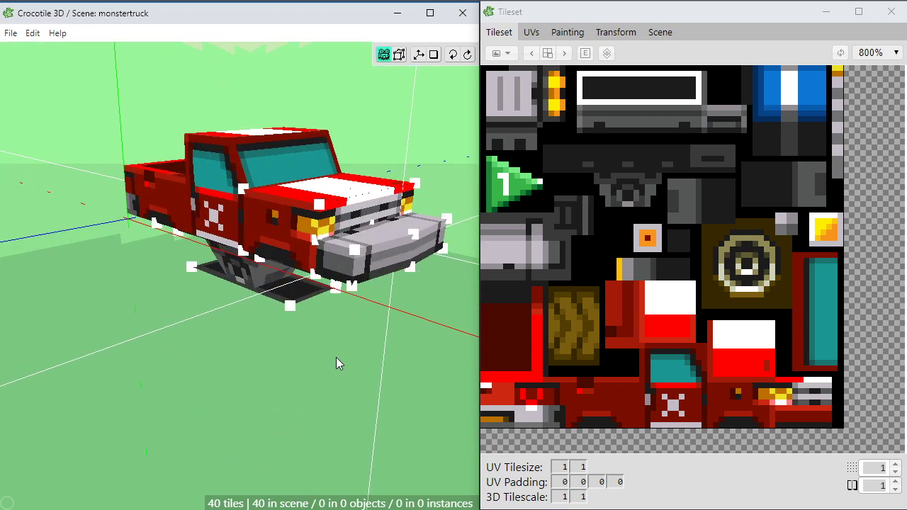
mouse_move(333, 362)
middle_down()
mouse_move(327, 368)
mouse_move(349, 365)
mouse_move(228, 370)
mouse_move(321, 367)
mouse_move(324, 351)
middle_up()
scroll(321, 366, up, 4)
middle_drag(296, 297, 347, 298)
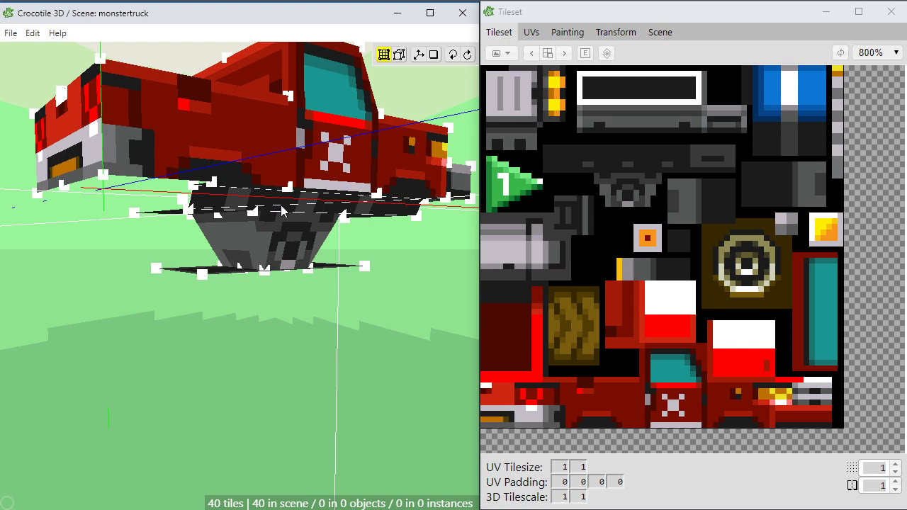
shift+click(289, 244)
mouse_move(290, 247)
middle_down()
mouse_move(396, 246)
mouse_move(397, 234)
mouse_move(284, 234)
mouse_move(294, 244)
middle_up()
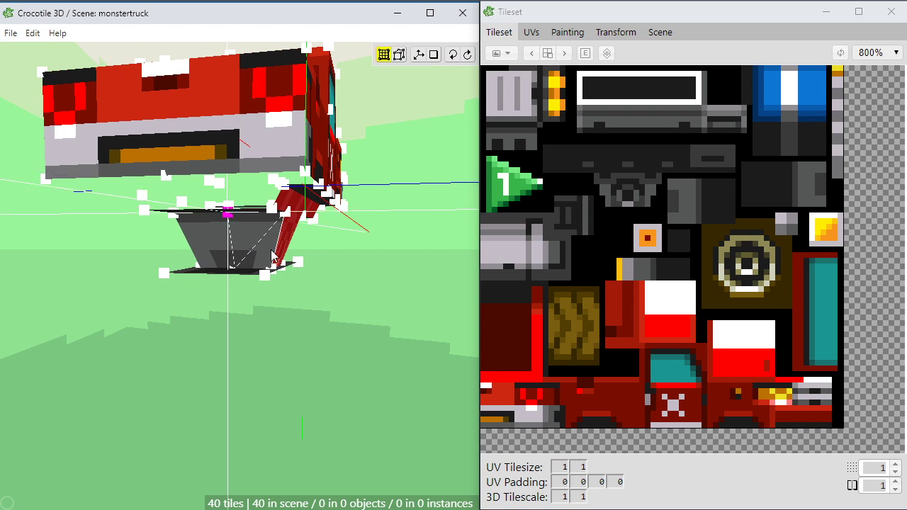
key(ctrl+v)
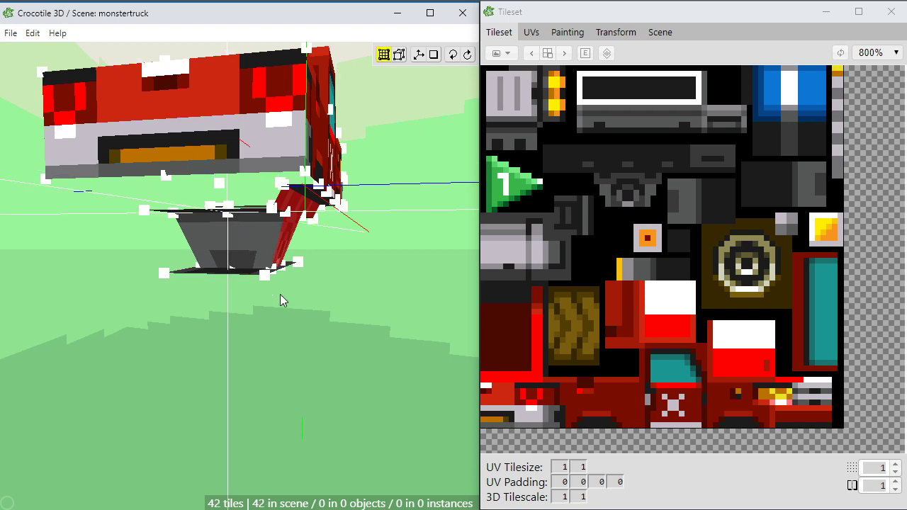
key(z)
click(270, 307)
right_drag(269, 306, 229, 334)
scroll(225, 329, up, 3)
right_drag(153, 150, 346, 247)
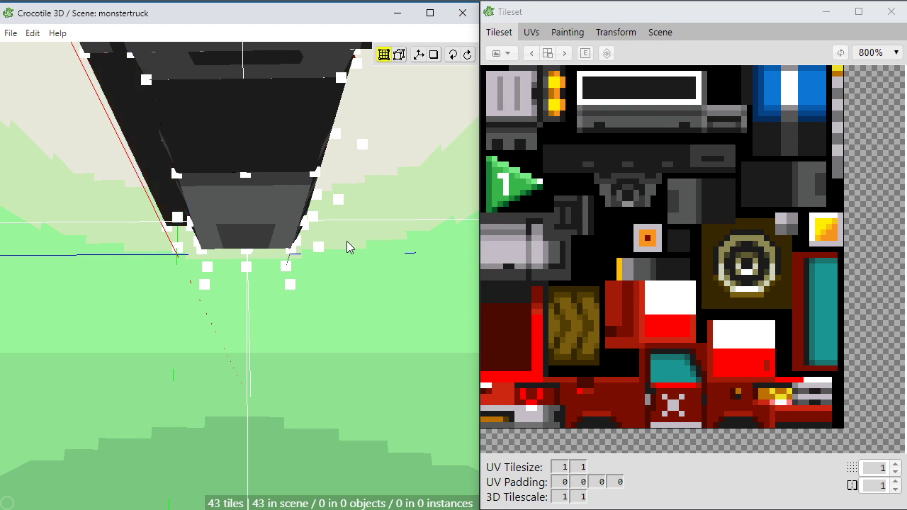
Stretch the front end of the horizontal tile beneath the axle block further forward and save the scene
click(346, 240)
right_drag(352, 250, 262, 152)
right_drag(333, 233, 368, 323)
scroll(314, 317, down, 3)
key(ctrl+s)
right_drag(302, 319, 391, 267)
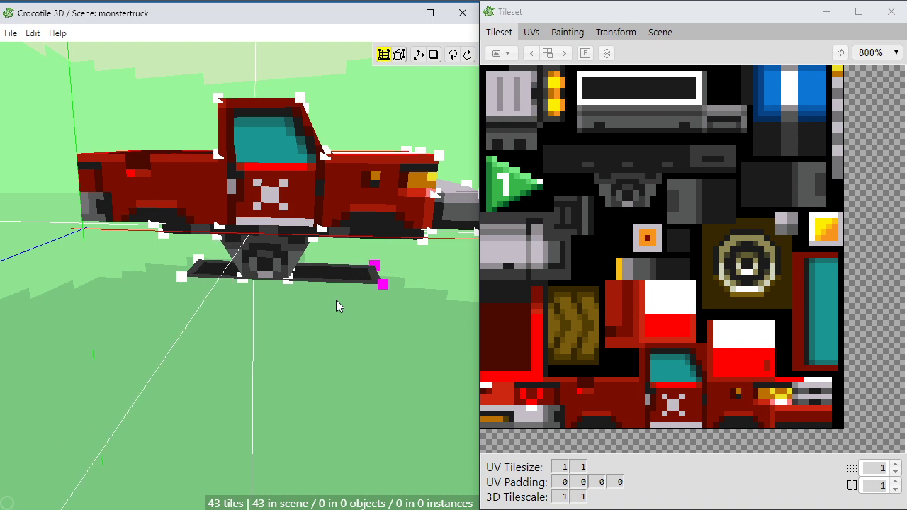
Select the rear end vertices of the horizontal bottom tile and move them backward to lengthen it evenly about the axle block
right_drag(335, 299, 140, 320)
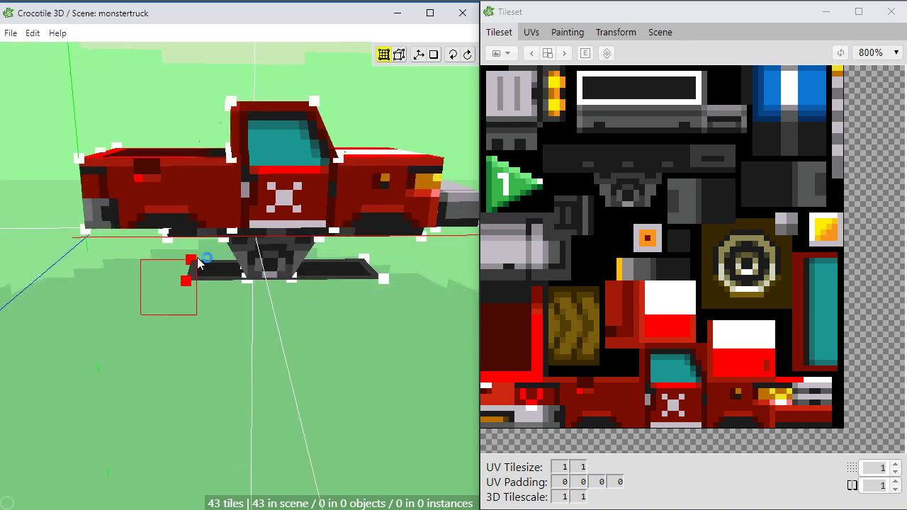
key(a)
key(a)
key(a)
key(a)
key(a)
key(a)
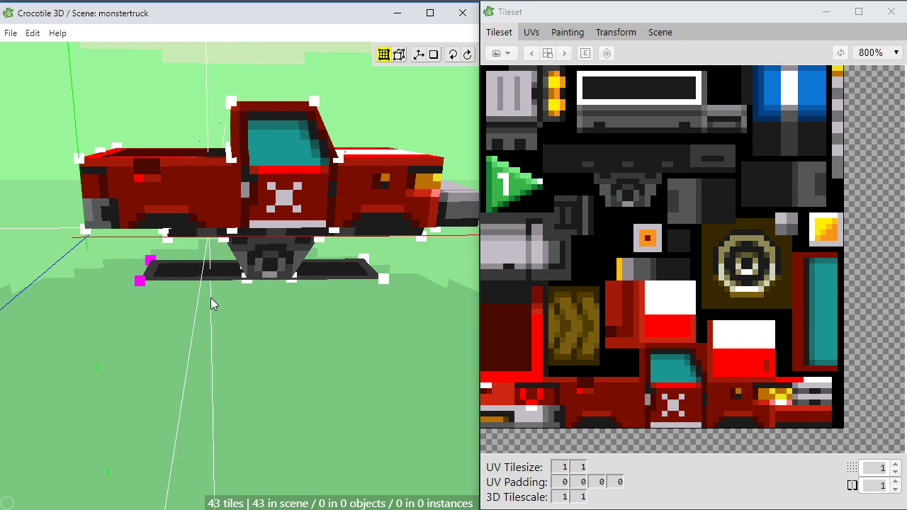
key(d)
click(330, 341)
right_drag(331, 341, 152, 328)
drag(176, 244, 179, 250)
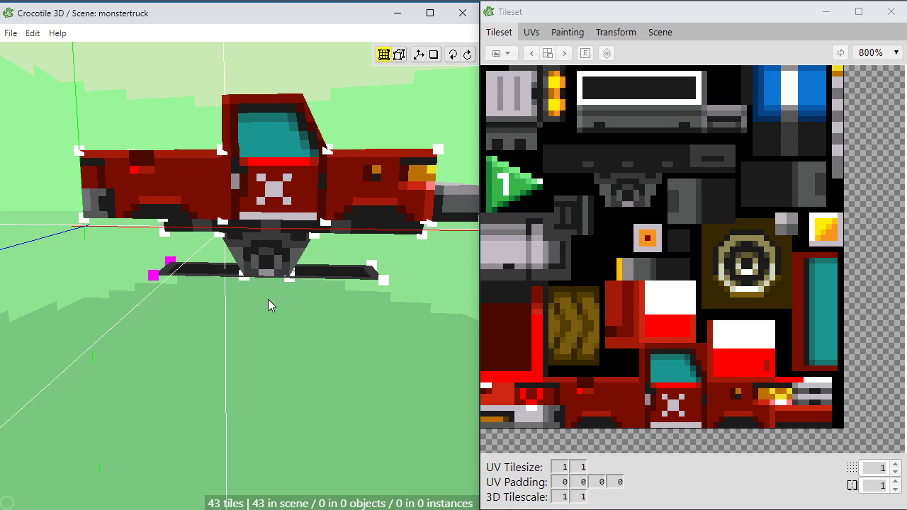
Pick the long grey bar from the tileset and place it as a vertical side tile hanging from the horizontal tile's front corner
right_drag(275, 316, 313, 356)
scroll(312, 356, up, 3)
scroll(312, 356, up, 1)
drag(313, 356, 374, 309)
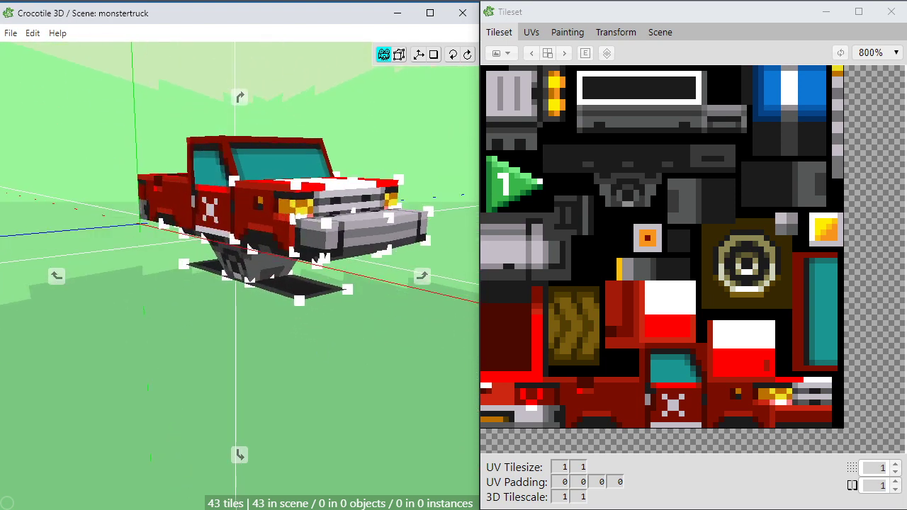
scroll(372, 320, up, 2)
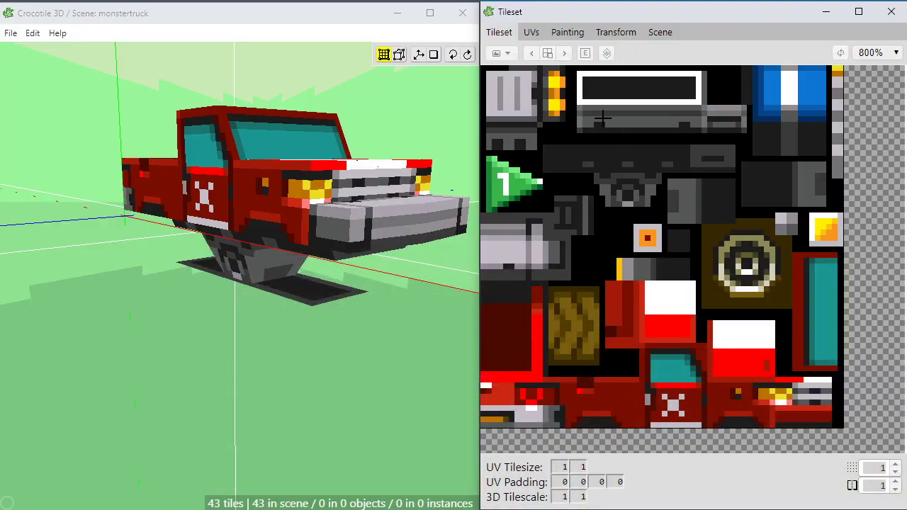
drag(579, 107, 705, 131)
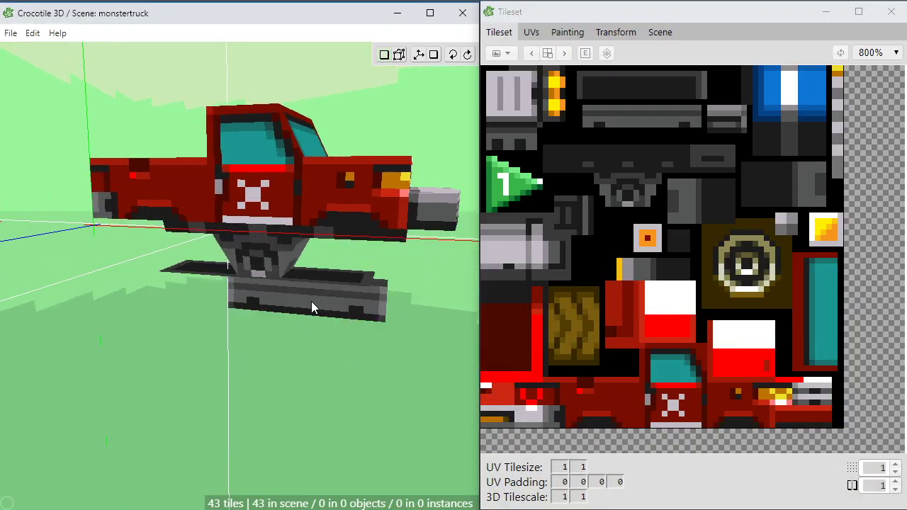
scroll(312, 303, up, 3)
key(space)
key(space)
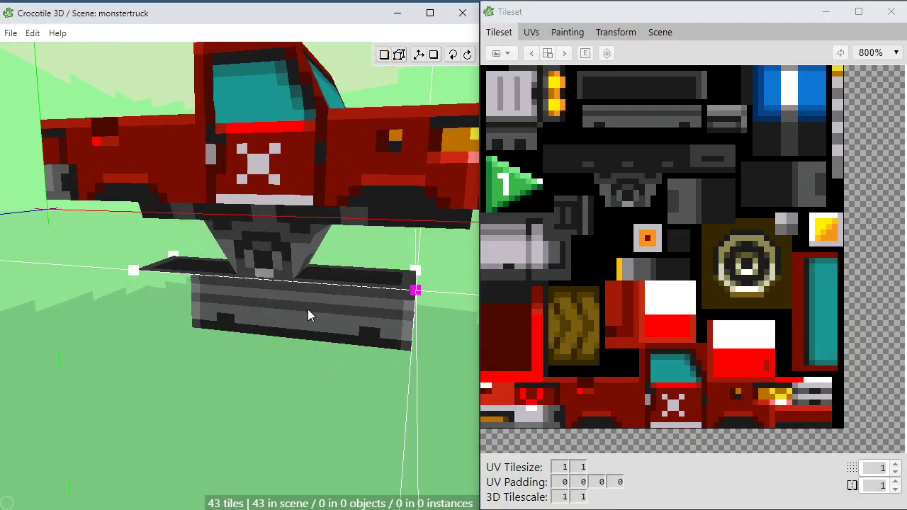
click(305, 314)
key(space)
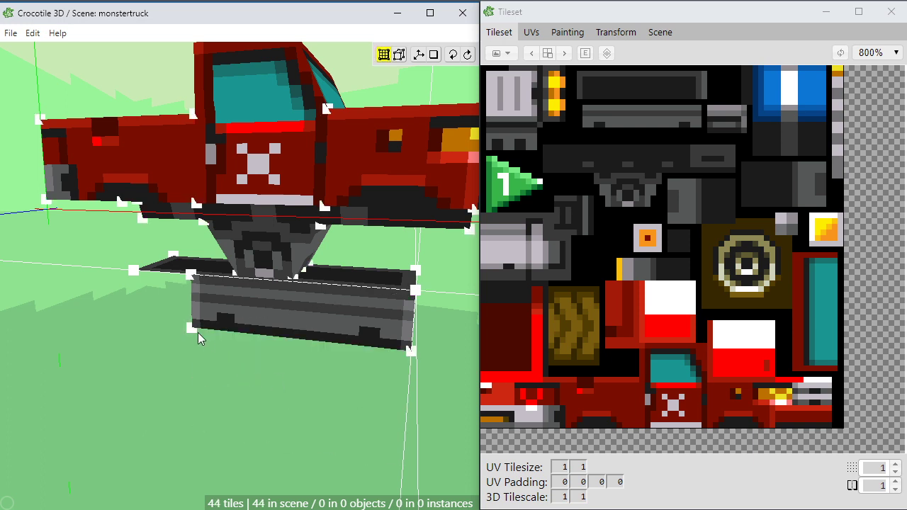
Select the vertical side tile's two rear vertices and stretch them back to the rear corner of the horizontal tile
click(192, 277)
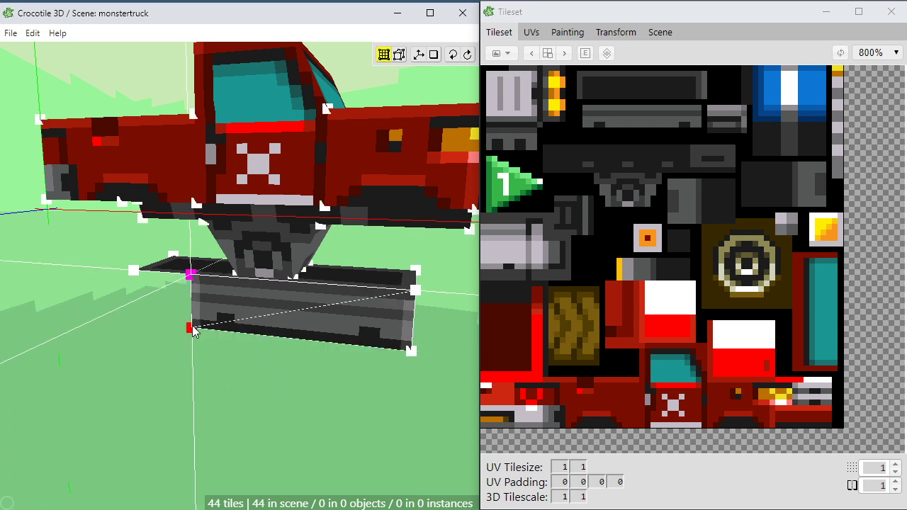
shift+click(193, 329)
key(a)
key(a)
key(a)
key(a)
key(a)
key(a)
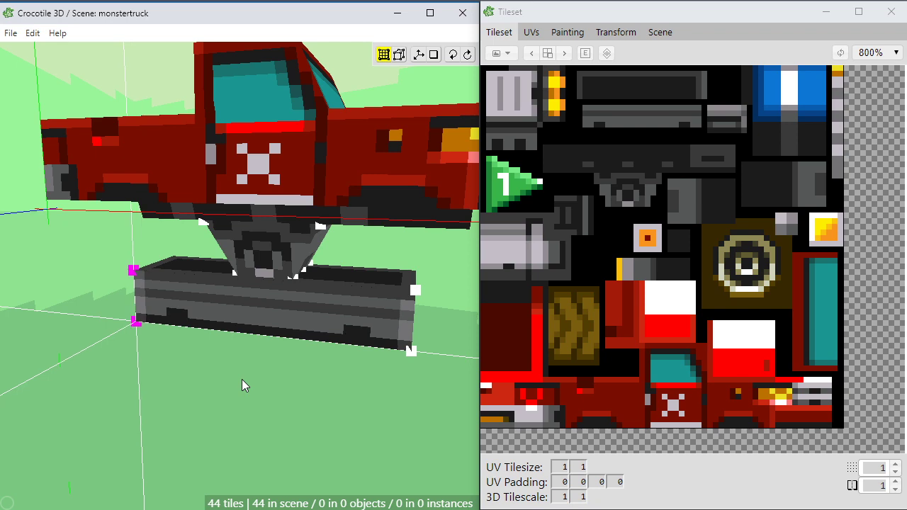
click(237, 384)
Place the small grey end tile from the tileset vertically across the front end of the frame, beginning at the side tile's corner
key(space)
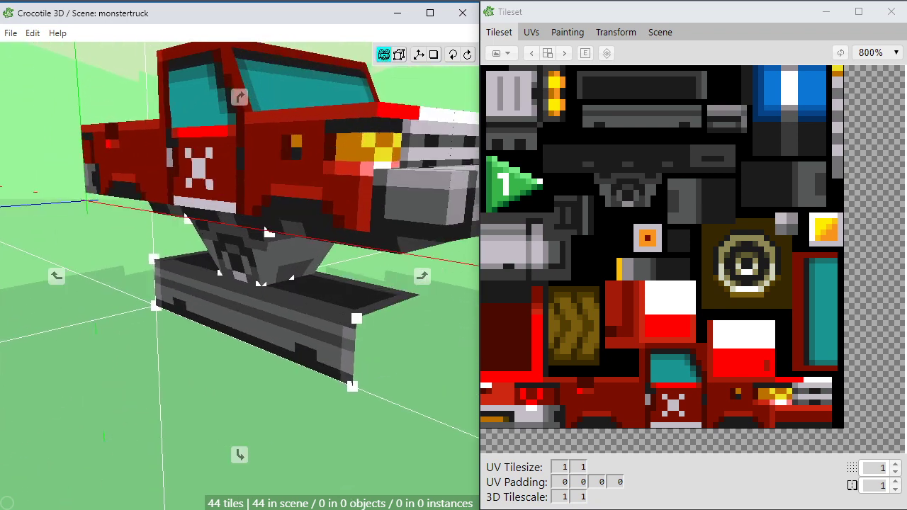
key(space)
click(349, 322)
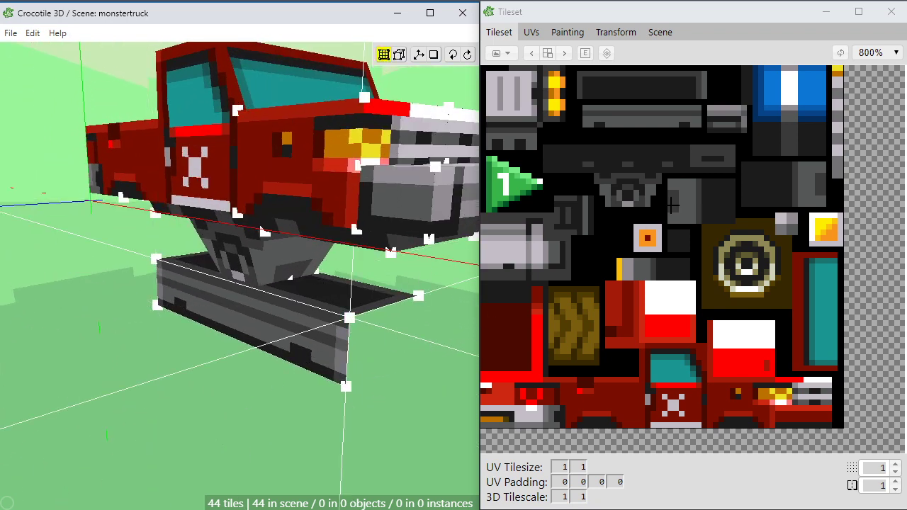
click(712, 122)
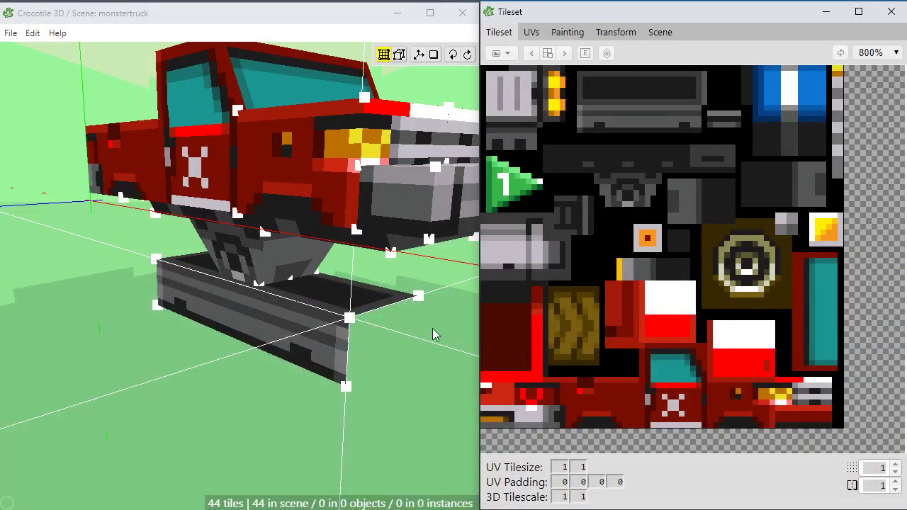
middle_drag(401, 340, 358, 356)
click(328, 312)
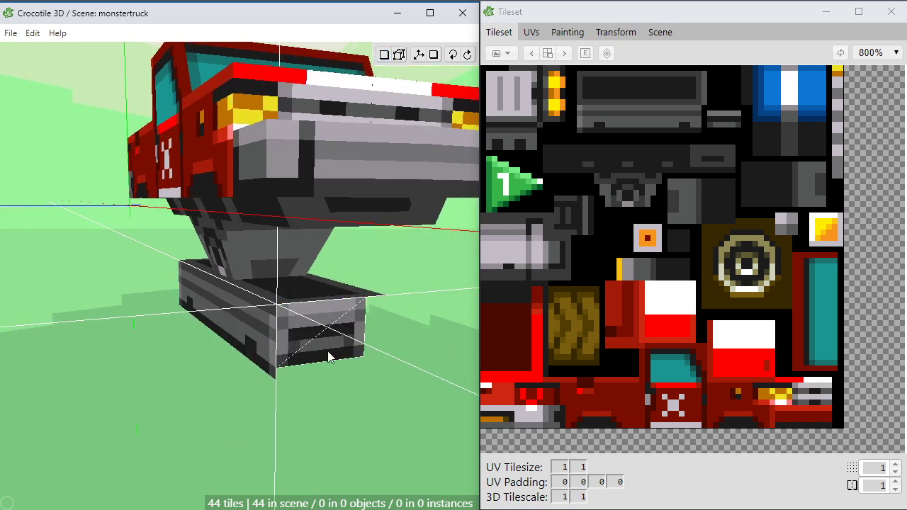
key(Tab)
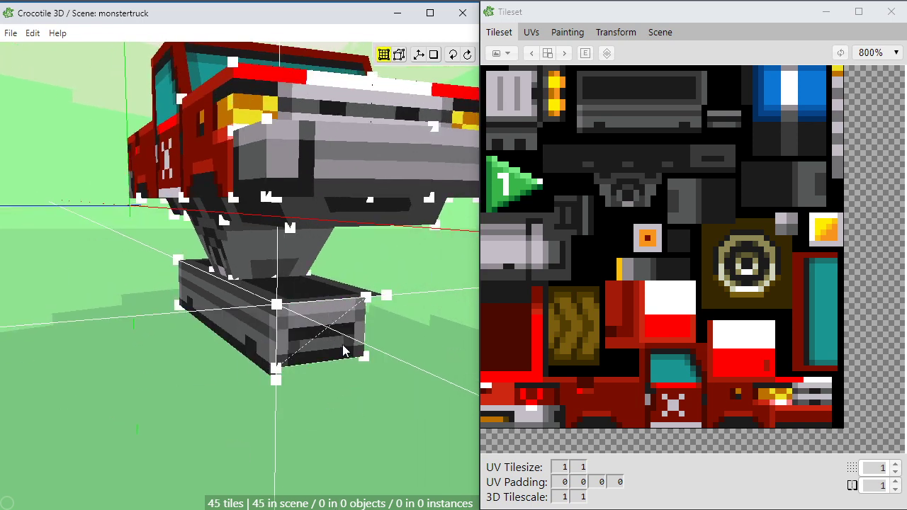
Retexture the long vertical side tile with the long grey bar region of the tileset
key(space)
drag(216, 384, 287, 394)
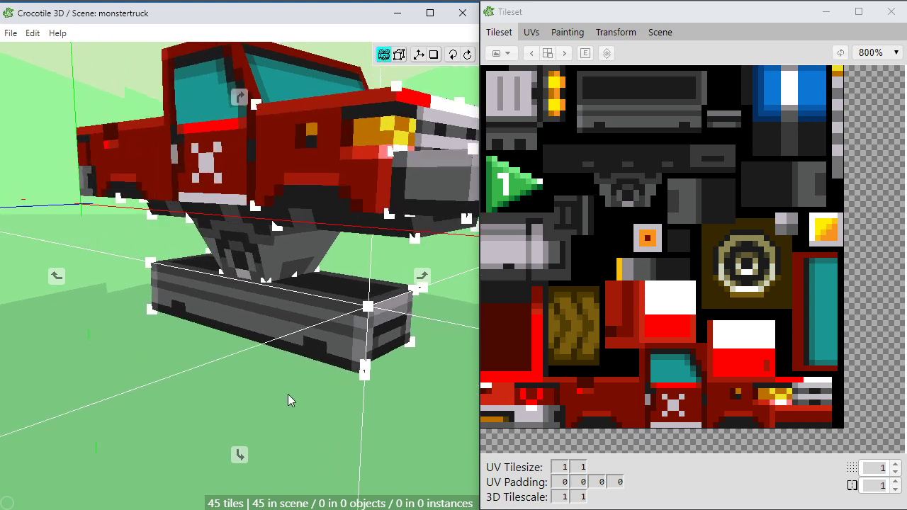
scroll(348, 338, up, 2)
key(space)
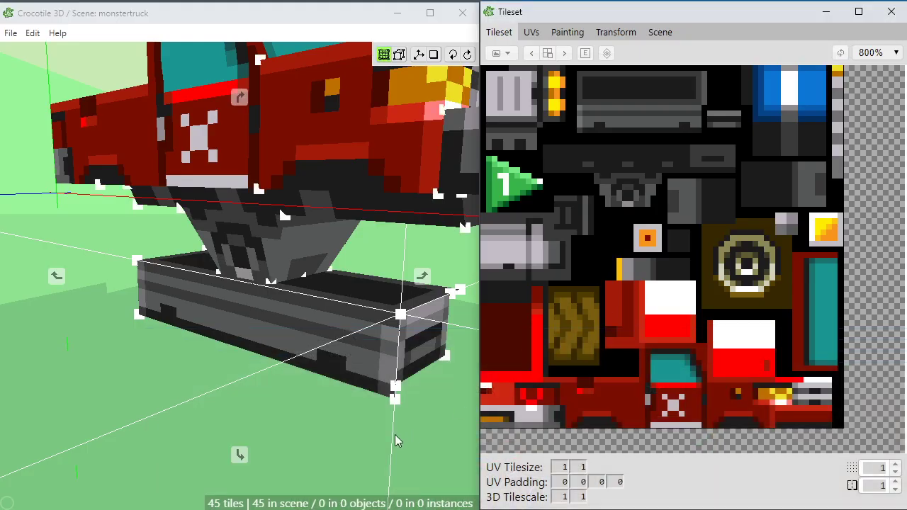
drag(395, 440, 340, 412)
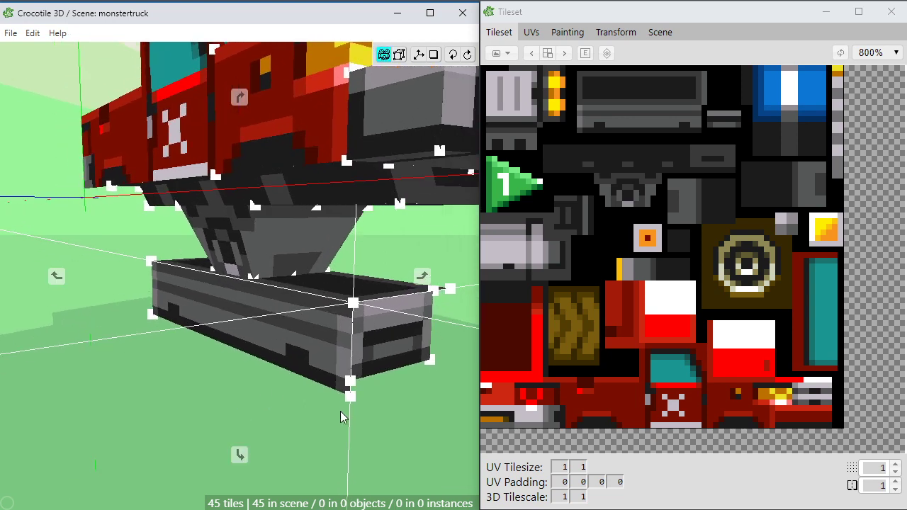
click(338, 339)
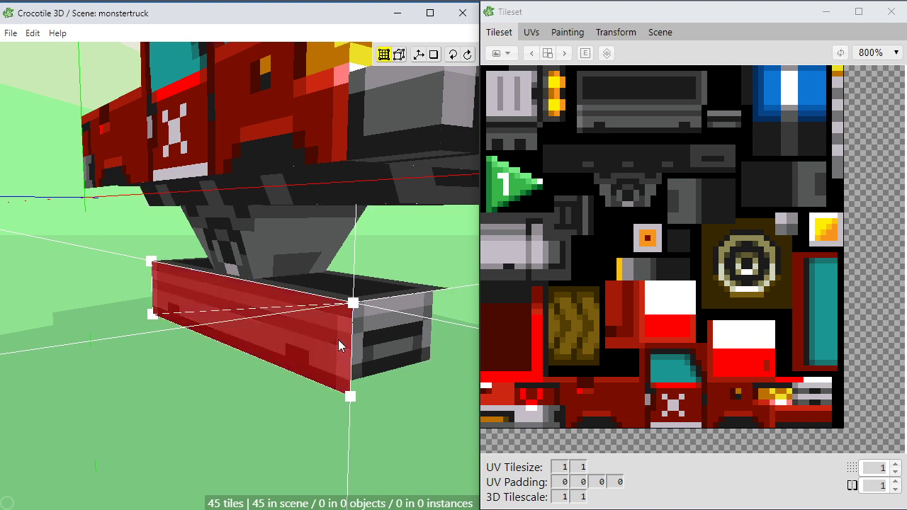
key(ctrl+a)
drag(580, 107, 704, 129)
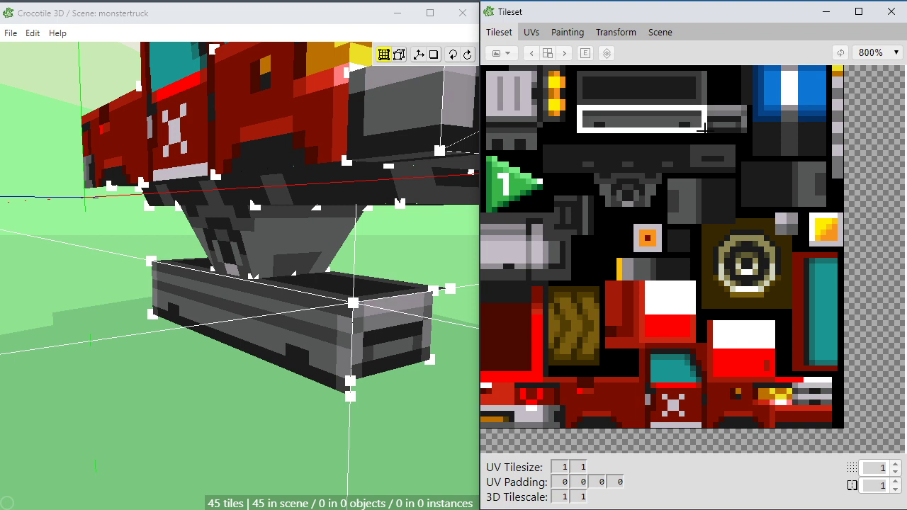
click(280, 368)
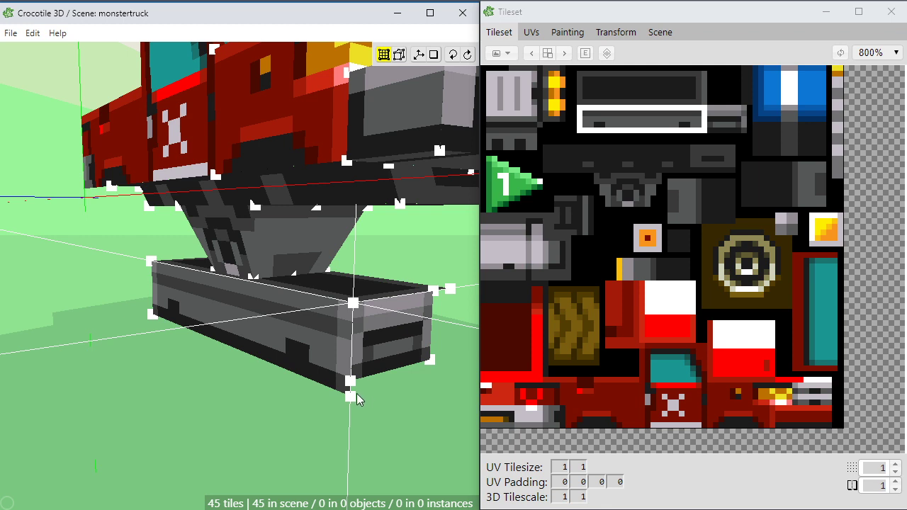
Raise the side tile's two lower vertices to line up with the end tile's lower edge
click(153, 318)
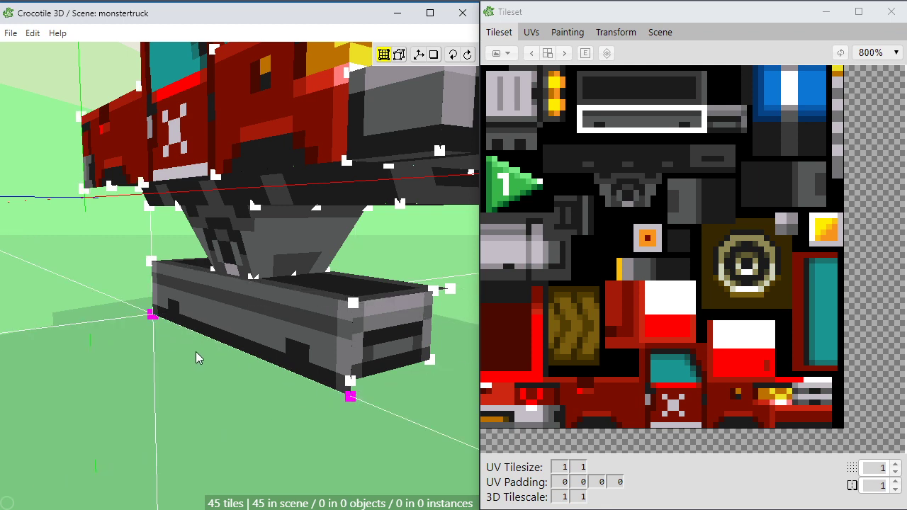
key(Up)
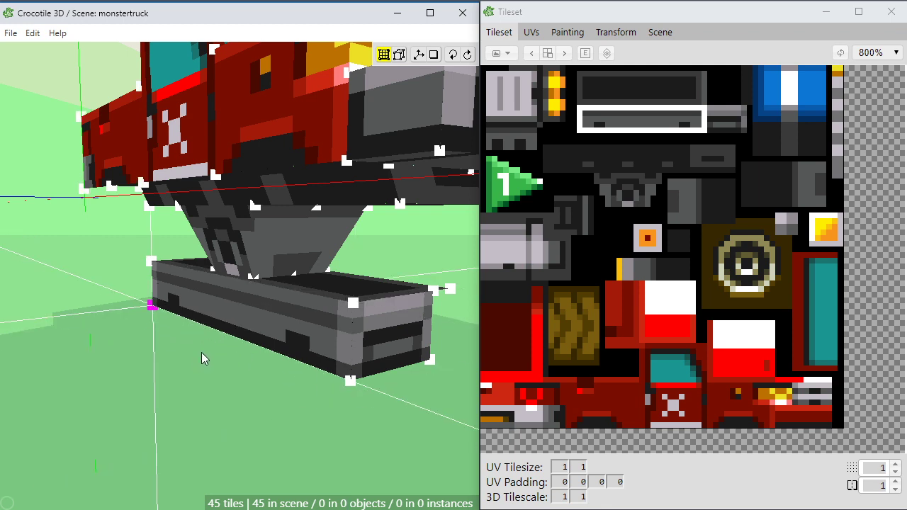
click(201, 352)
Stretch the end tile's two far vertices outward to the far front corner of the horizontal tile
key(space)
right_drag(318, 383, 260, 380)
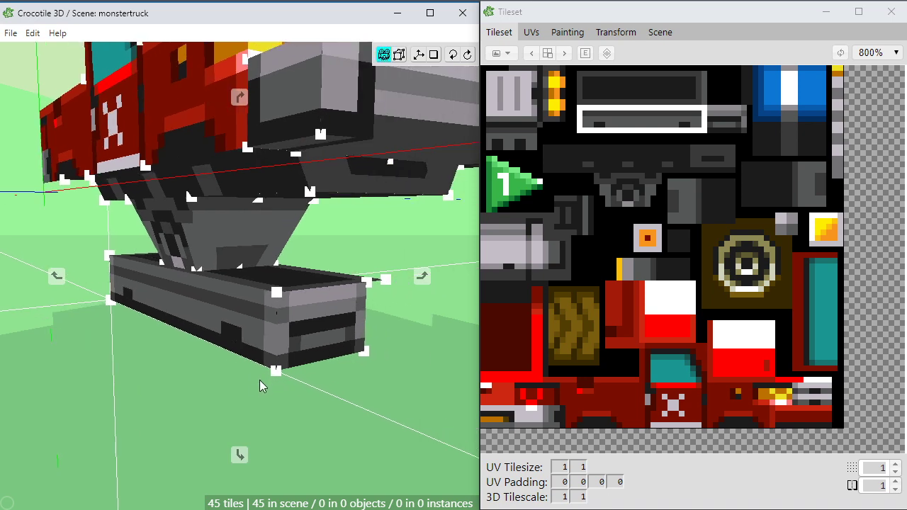
drag(230, 386, 354, 345)
key(space)
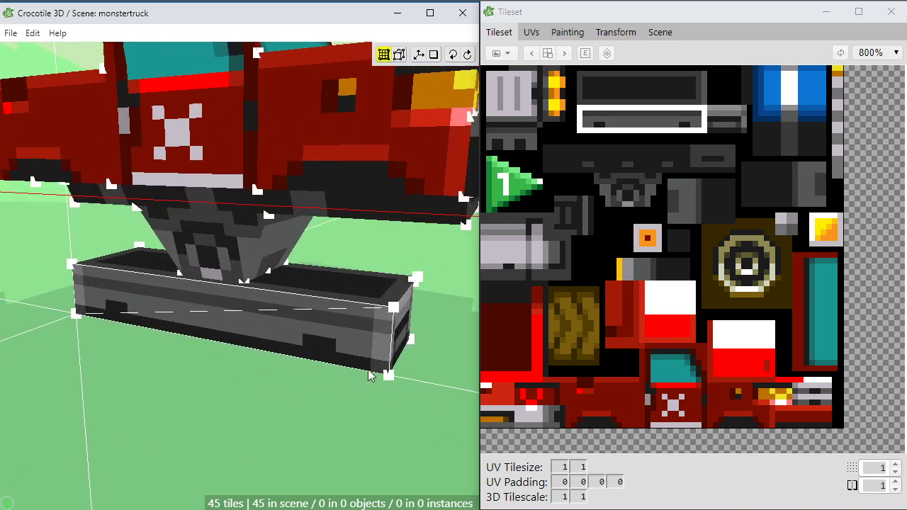
key(space)
drag(368, 375, 353, 384)
drag(367, 339, 332, 350)
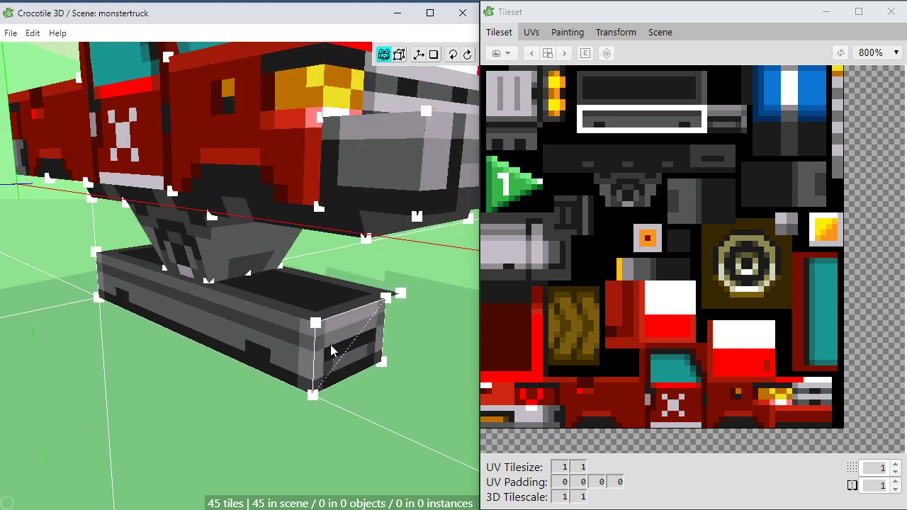
click(707, 112)
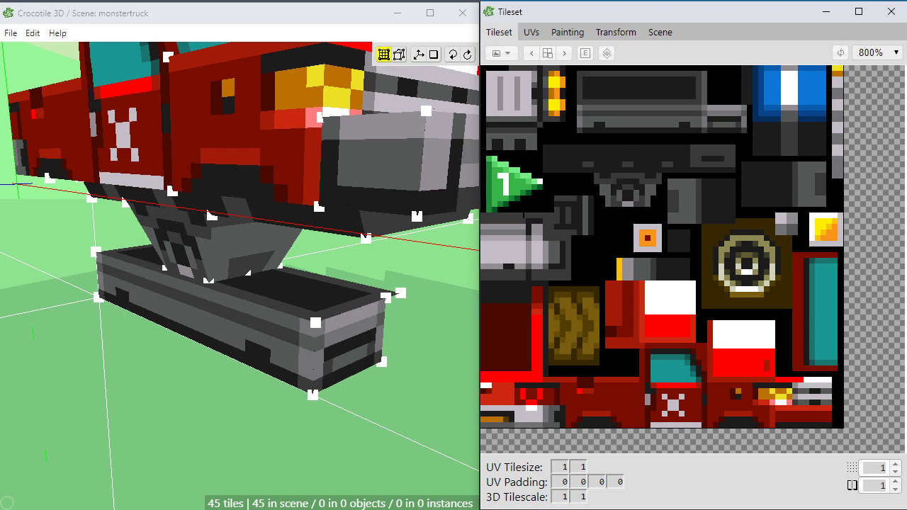
right_drag(346, 266, 333, 340)
click(328, 319)
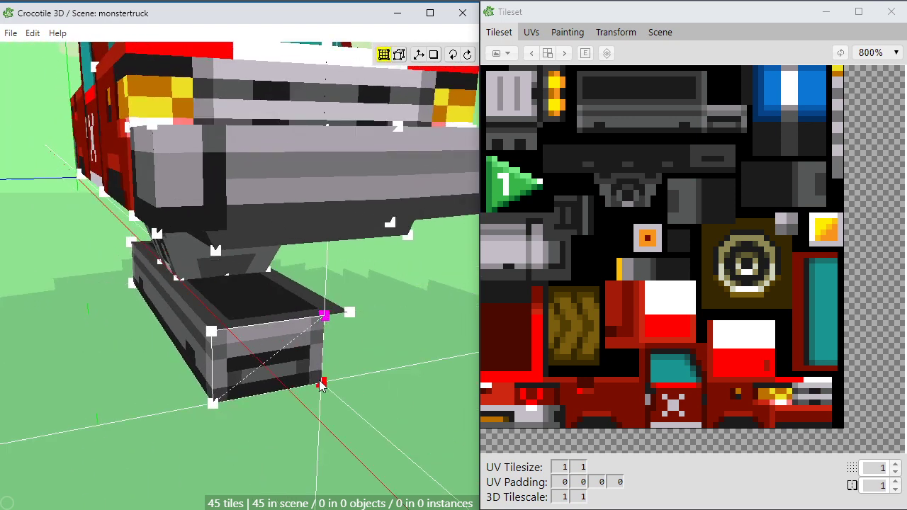
shift+drag(325, 385, 333, 386)
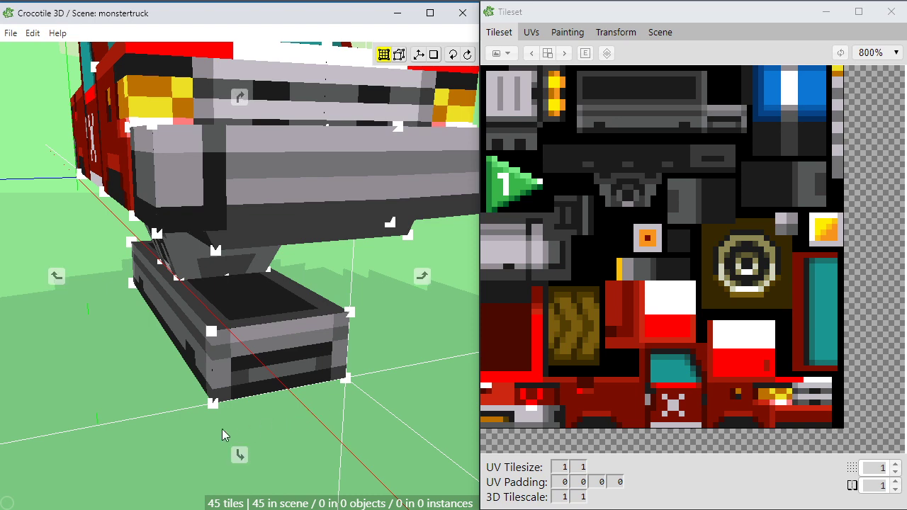
Duplicate the side tile and front end tile together and flip the copies for the opposite side of the frame
right_drag(236, 451, 301, 340)
click(316, 337)
shift+click(292, 340)
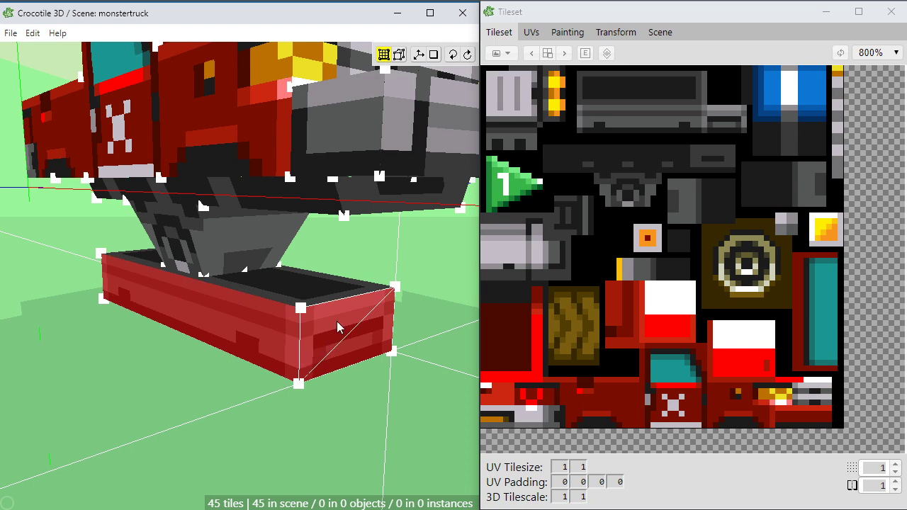
key(ctrl+v)
key(f)
right_drag(425, 382, 226, 379)
key(f)
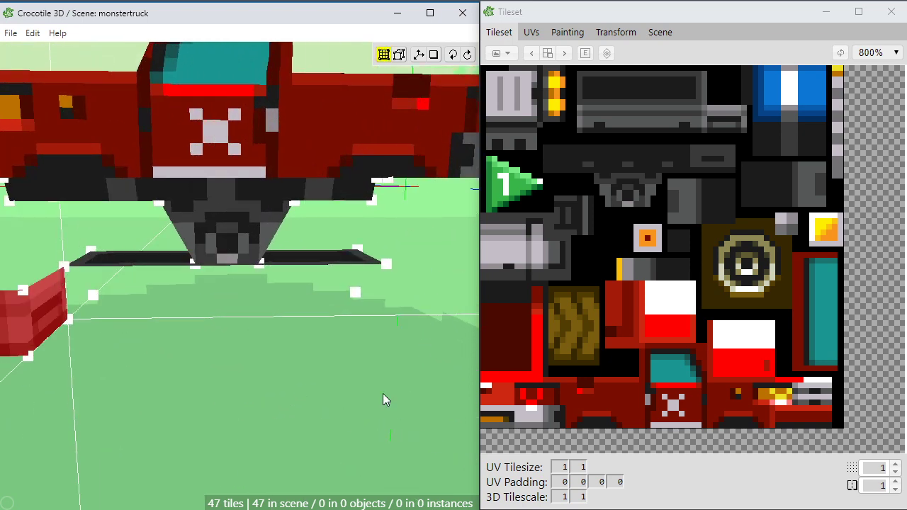
Move the flipped side and end tiles against the open side and rear end of the horizontal tile to close the box
key(space)
key(d)
key(d)
key(d)
key(d)
key(d)
key(d)
key(d)
key(d)
key(d)
key(d)
key(d)
key(d)
key(d)
key(d)
key(d)
key(d)
key(d)
key(d)
key(d)
key(d)
key(d)
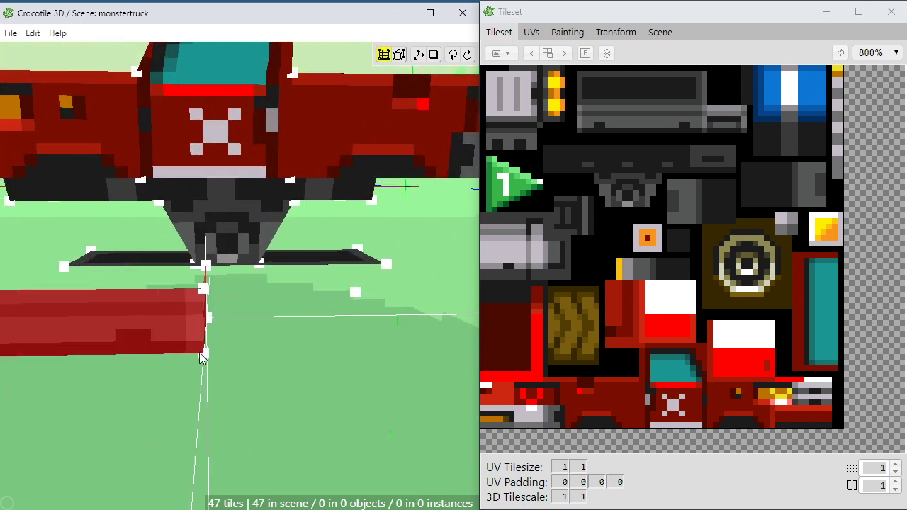
key(w)
key(w)
key(w)
key(w)
key(w)
key(w)
key(w)
key(w)
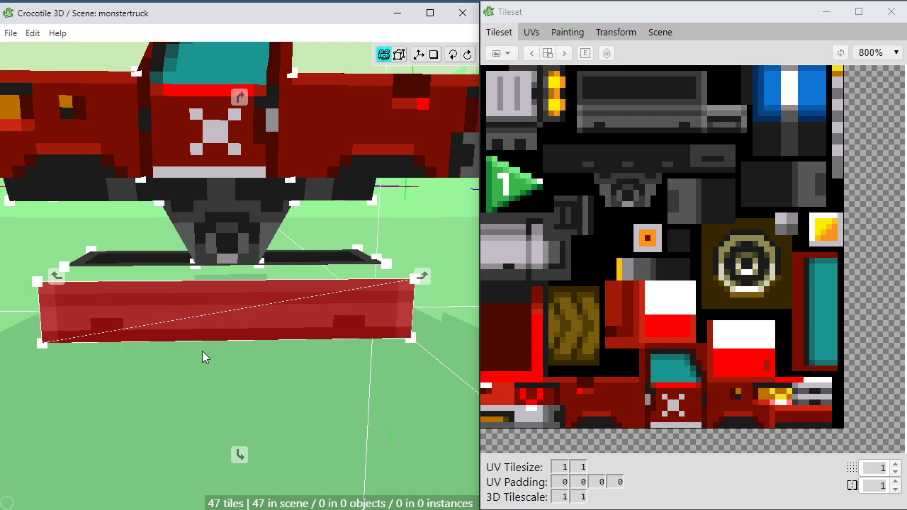
right_drag(234, 362, 204, 362)
key(Tab)
key(Tab)
scroll(277, 360, down, 1)
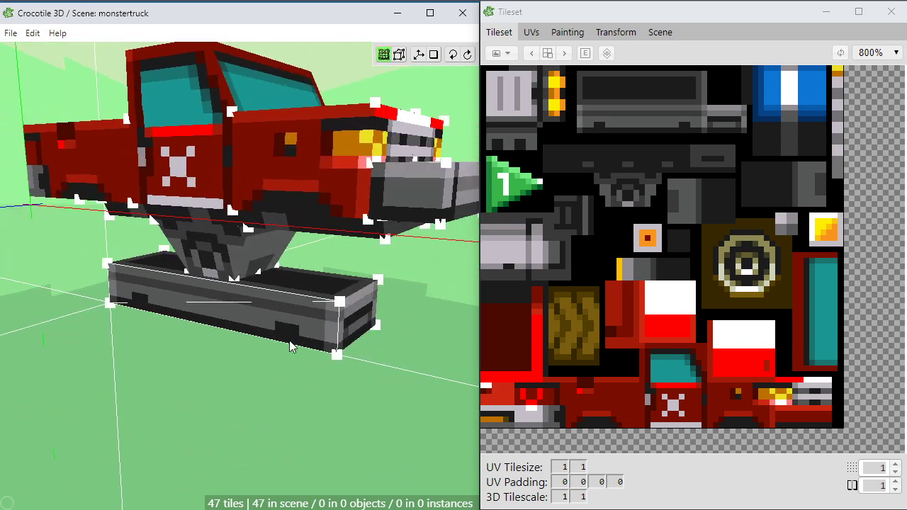
scroll(290, 345, down, 2)
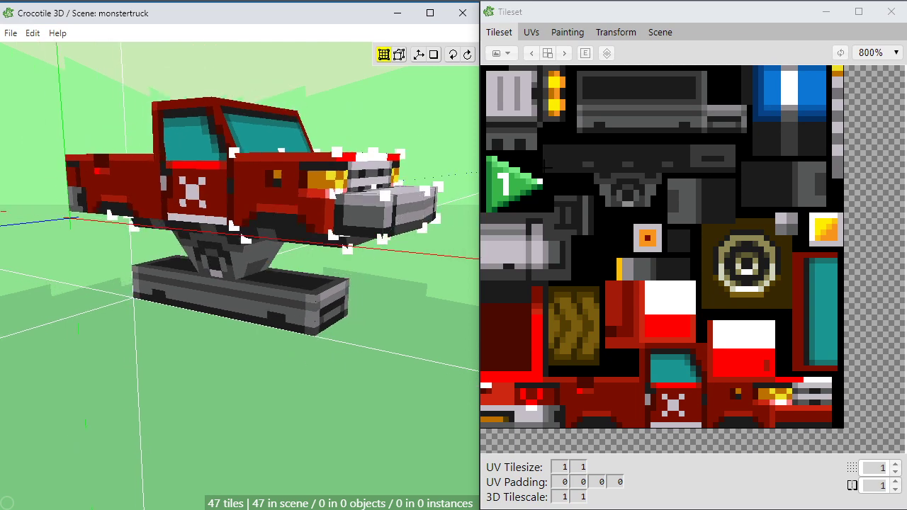
Place a black tile beneath the box along the side tile's lower edge and stretch its end to the front corner
mouse_move(233, 343)
right_down()
mouse_move(230, 280)
mouse_move(234, 345)
right_up()
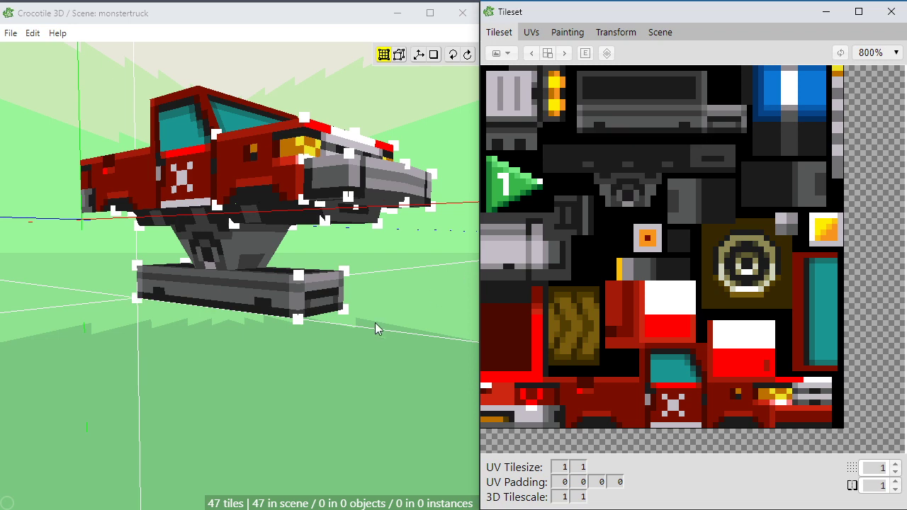
right_drag(375, 322, 258, 292)
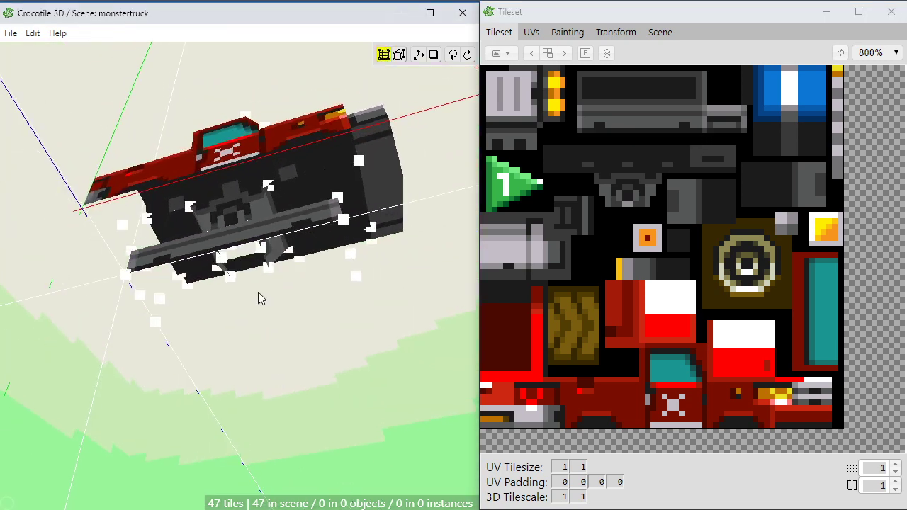
scroll(258, 297, up, 4)
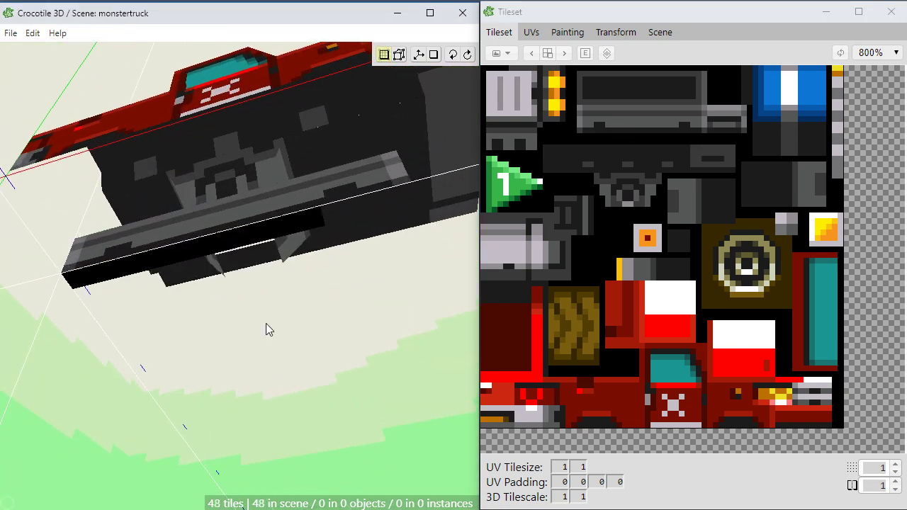
key(Tab)
scroll(341, 244, up, 1)
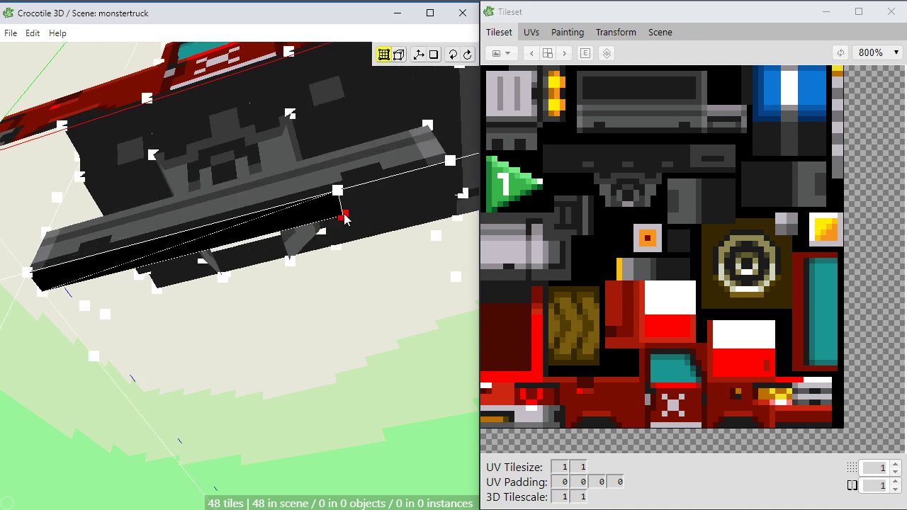
drag(345, 205, 367, 230)
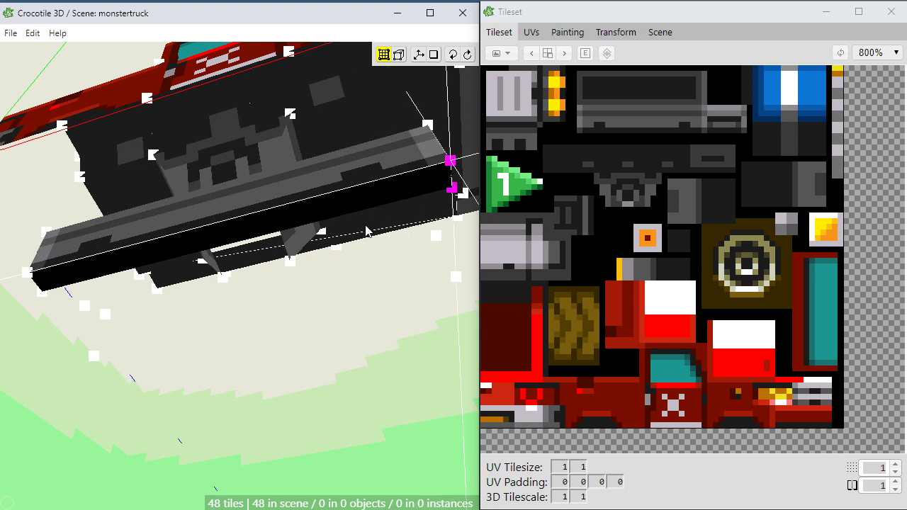
Select the black tile's two inner vertices and move them across the full width to close the box's underside
click(454, 188)
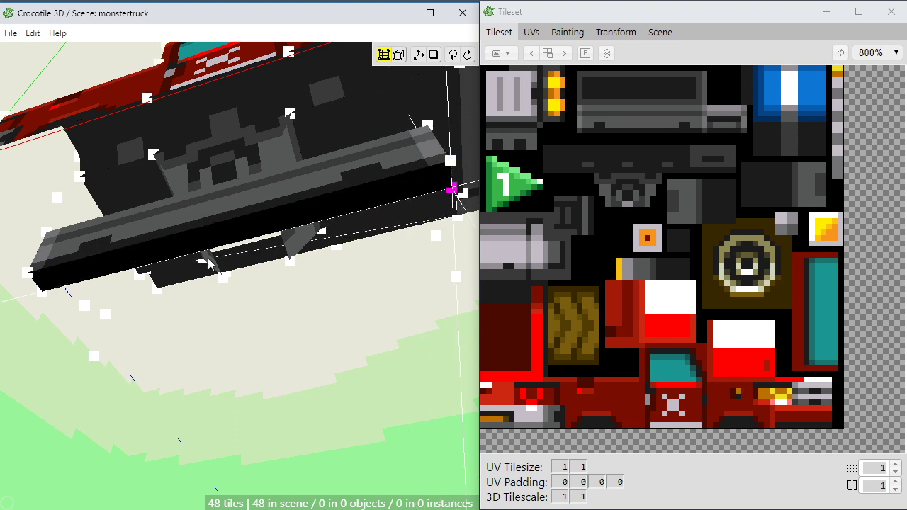
shift+click(44, 292)
middle_drag(48, 352, 50, 349)
key(s)
key(s)
key(s)
key(s)
key(s)
key(s)
key(s)
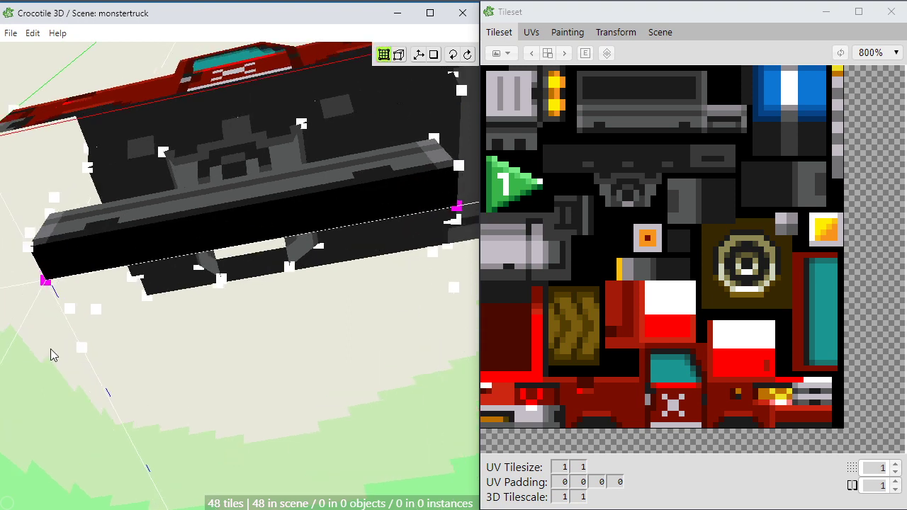
click(68, 338)
Save the scene and check the closed frame beneath the axle block from the side and front
scroll(117, 279, down, 4)
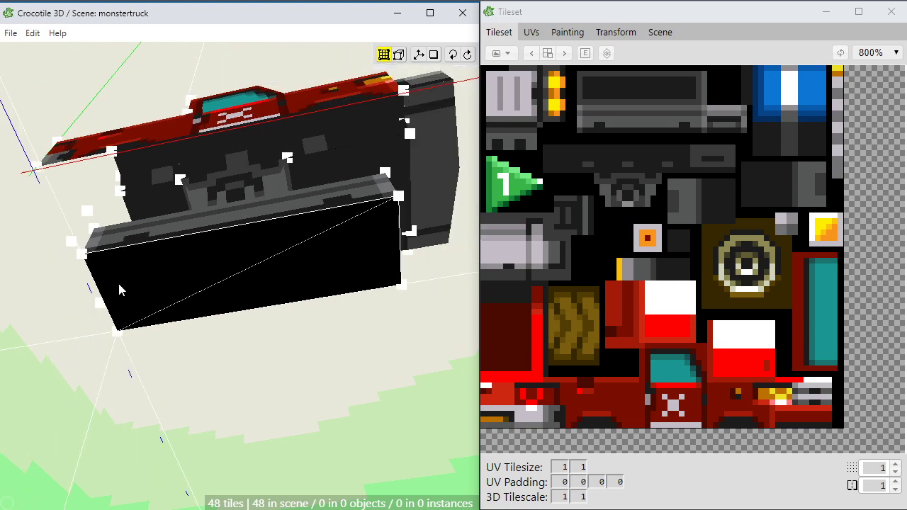
middle_drag(118, 279, 70, 340)
scroll(237, 268, down, 2)
middle_drag(240, 275, 244, 346)
key(ctrl+s)
scroll(328, 284, down, 2)
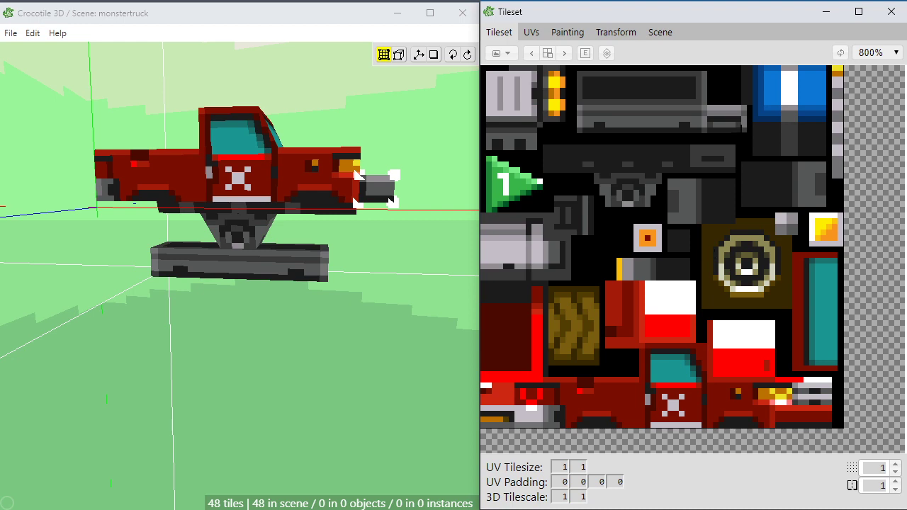
right_drag(328, 348, 209, 346)
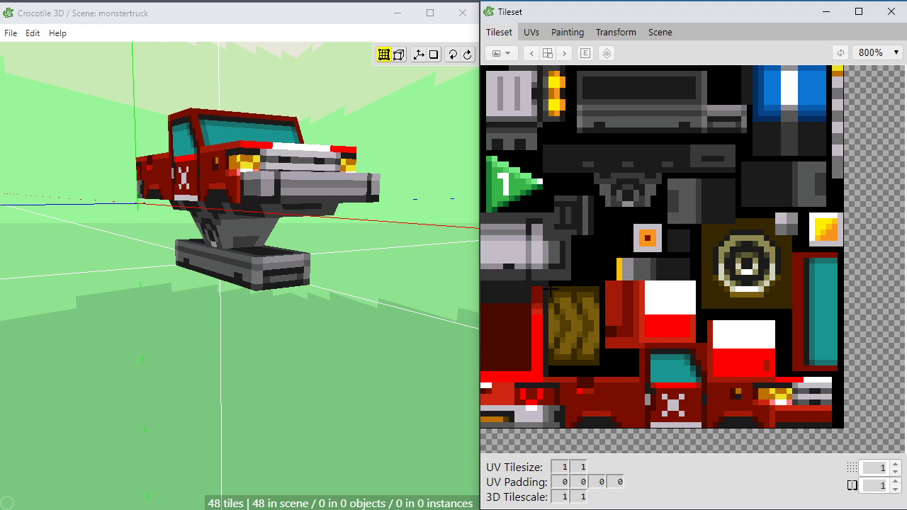
Pick the brown tyre tread tile from the tileset and place it lying flat below the boxed frame
drag(577, 317, 597, 357)
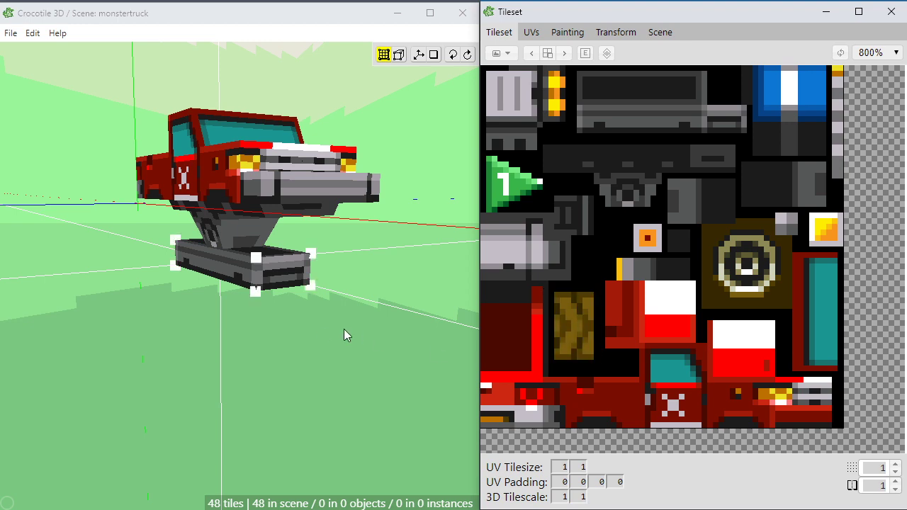
key(space)
drag(248, 329, 304, 354)
key(Return)
key(space)
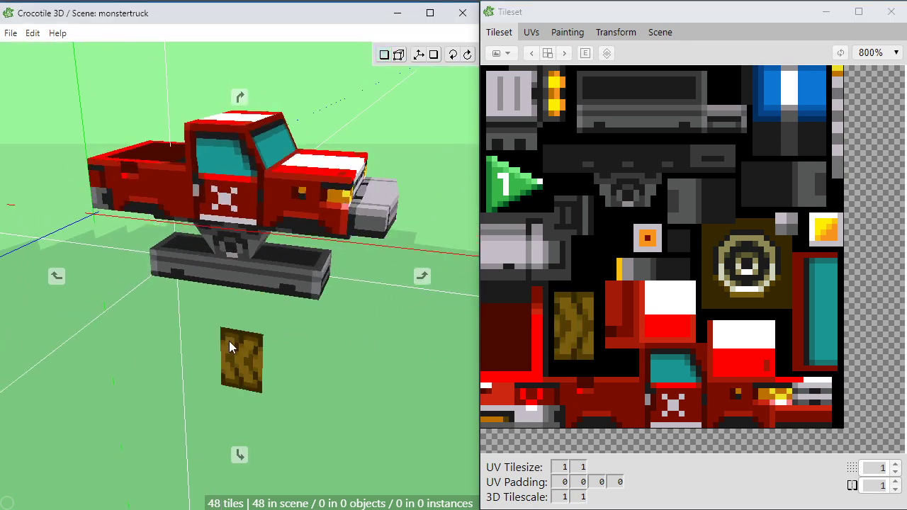
drag(229, 341, 201, 381)
key(space)
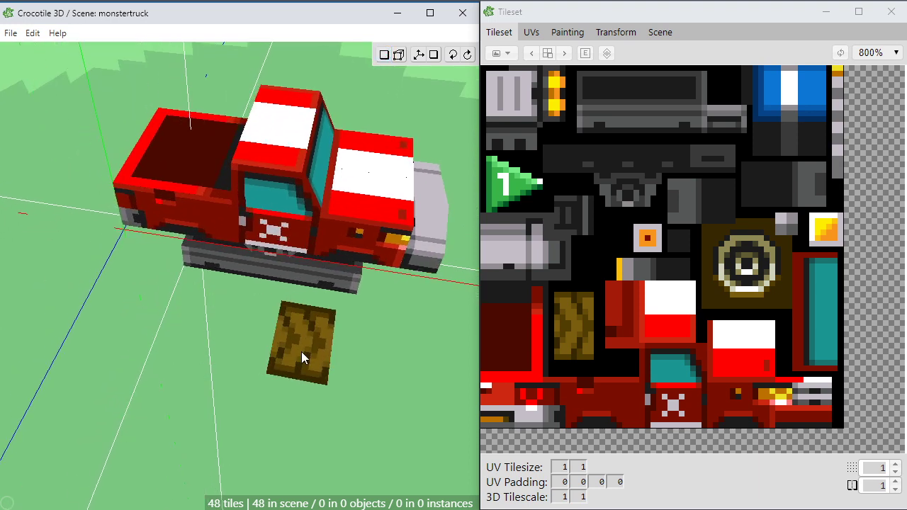
click(322, 354)
key(space)
right_drag(425, 457, 406, 412)
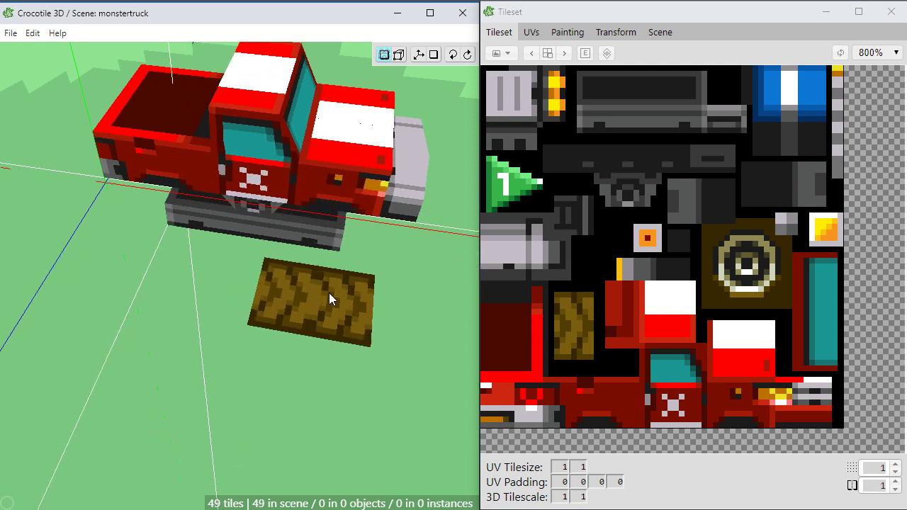
Pick the square wheel tile from the tileset and place it upright, hanging from the tread tile's outer edge
key(Tab)
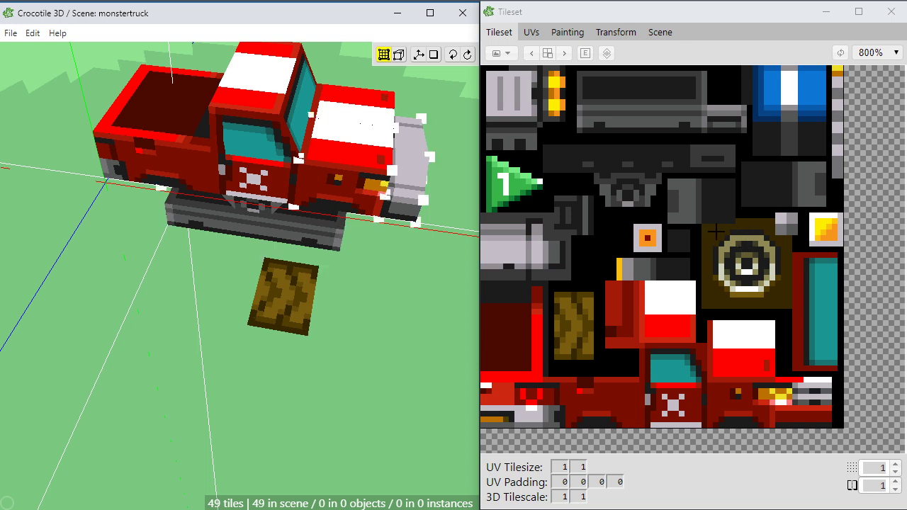
click(716, 231)
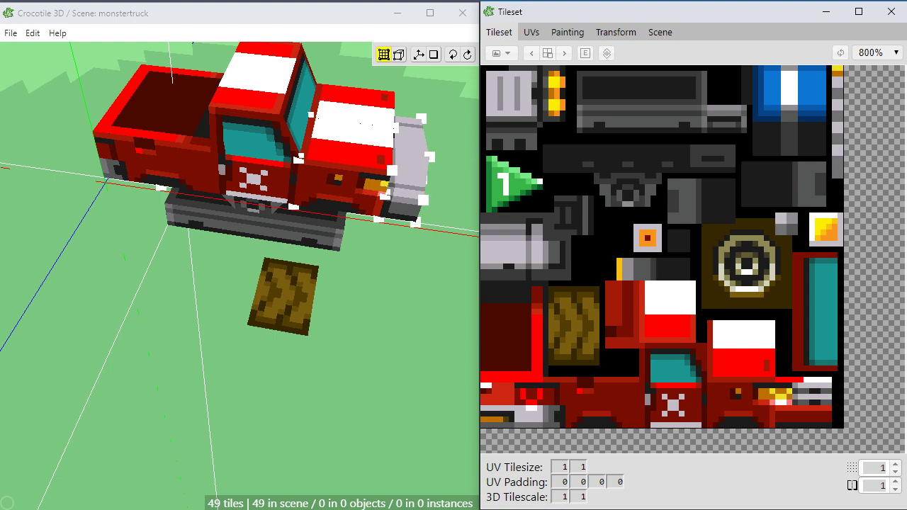
key(alt+Tab)
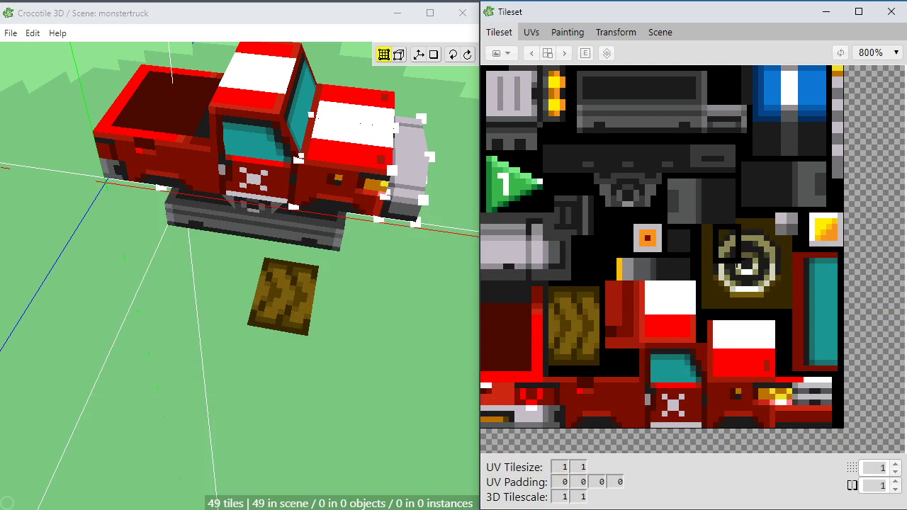
drag(725, 245, 785, 300)
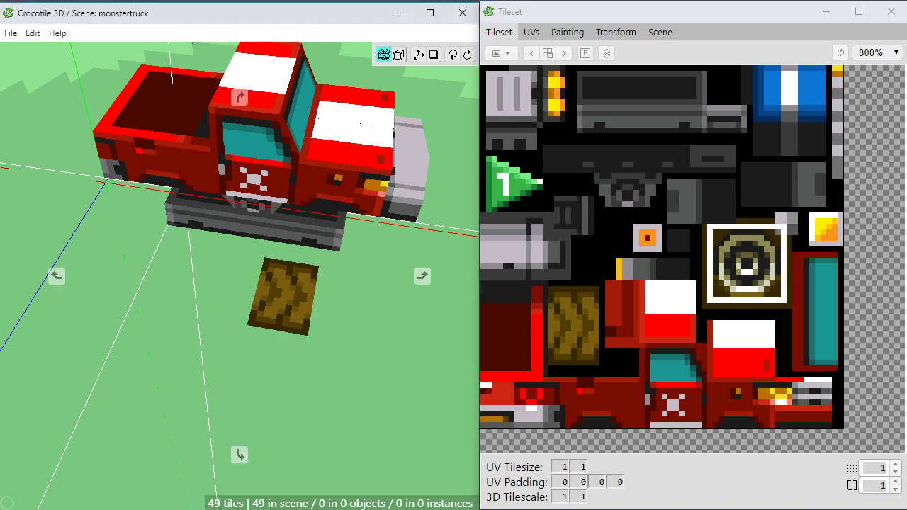
right_drag(239, 453, 266, 359)
click(268, 281)
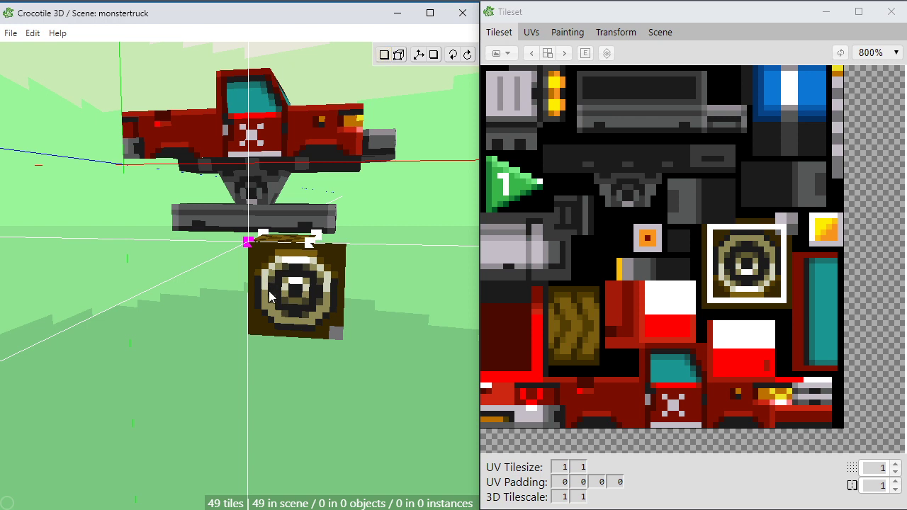
click(299, 360)
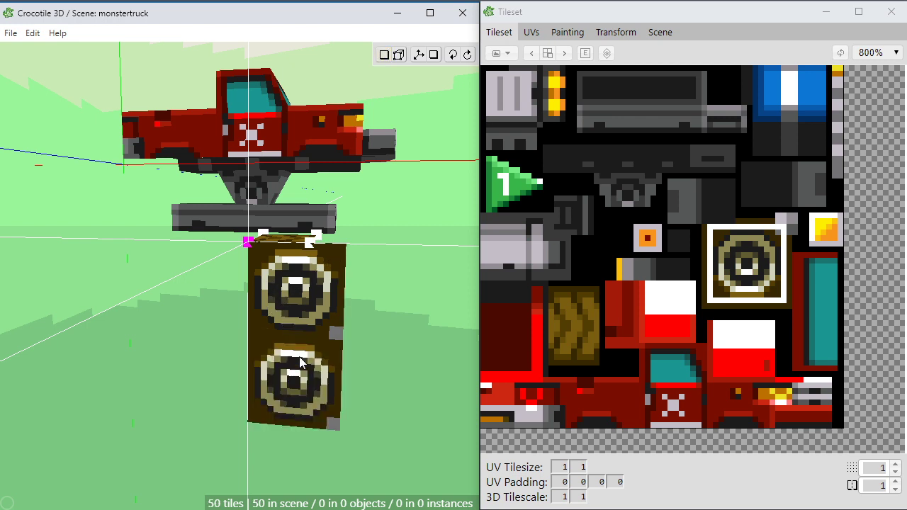
key(space)
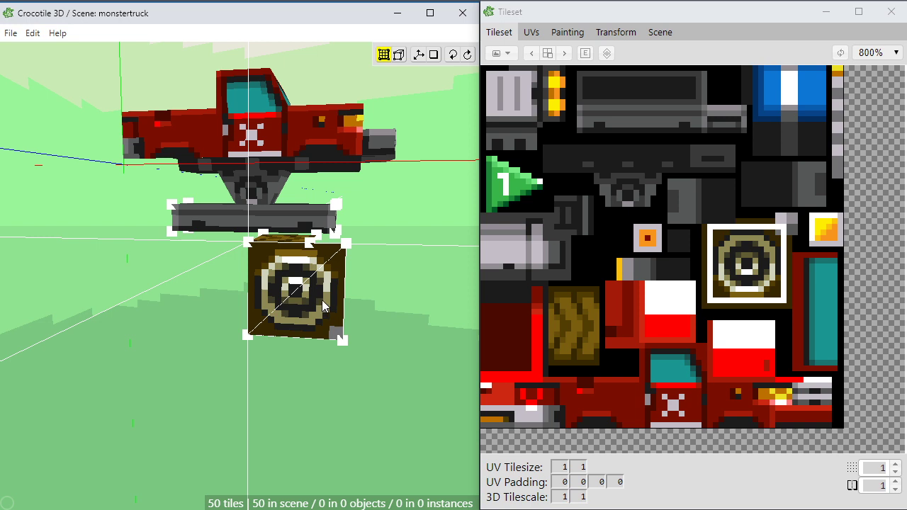
Flip the wheel tile and redraw it in place with its grey corner at the upper right and the white rim highlight below
key(space)
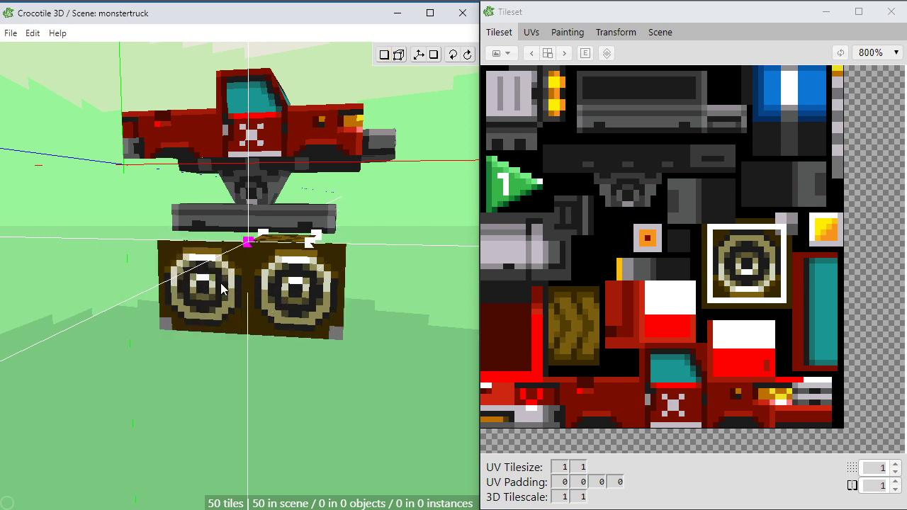
key(c)
key(c)
key(v)
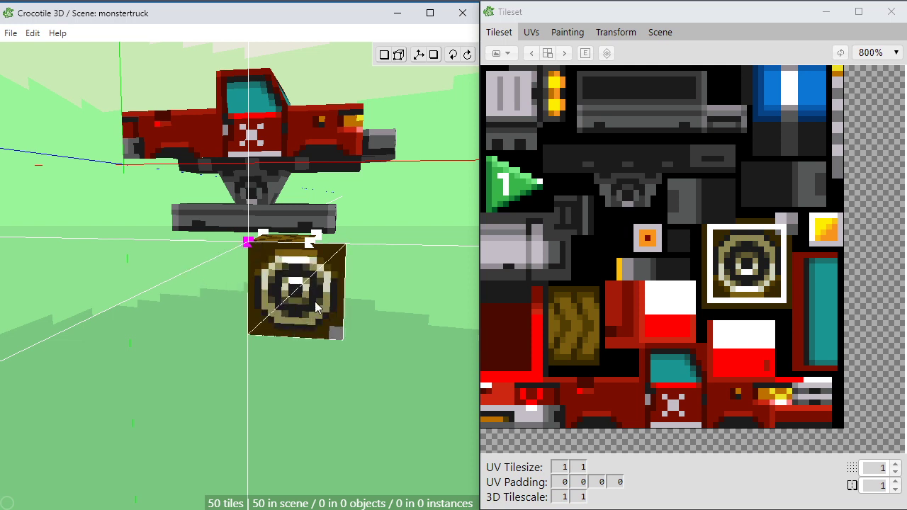
key(Tab)
right_drag(312, 273, 337, 307)
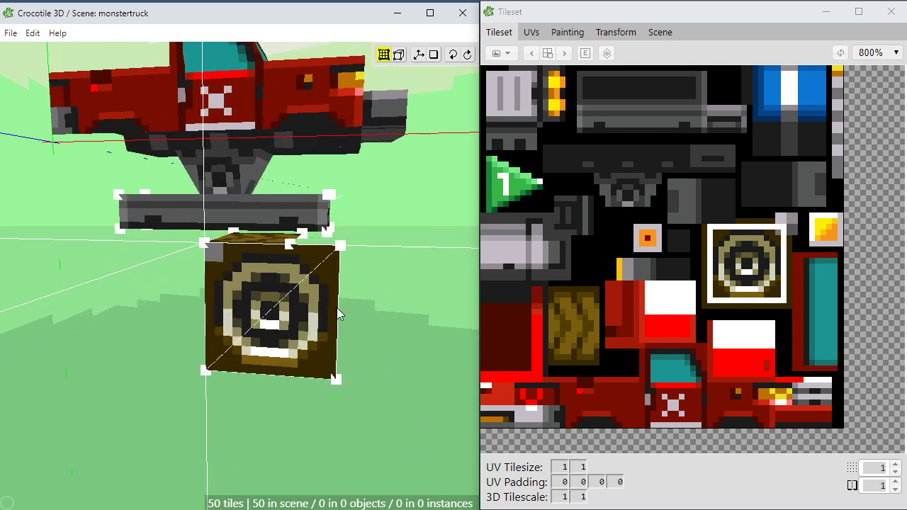
click(301, 320)
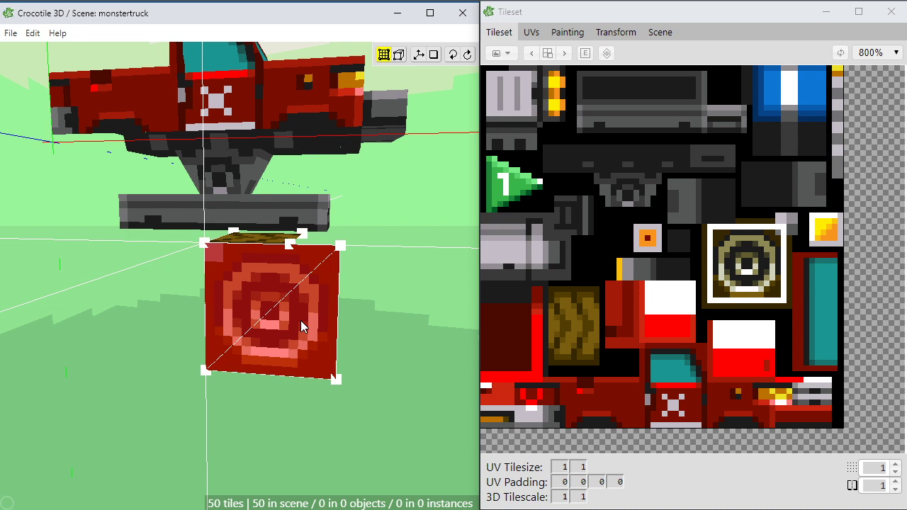
key(Tab)
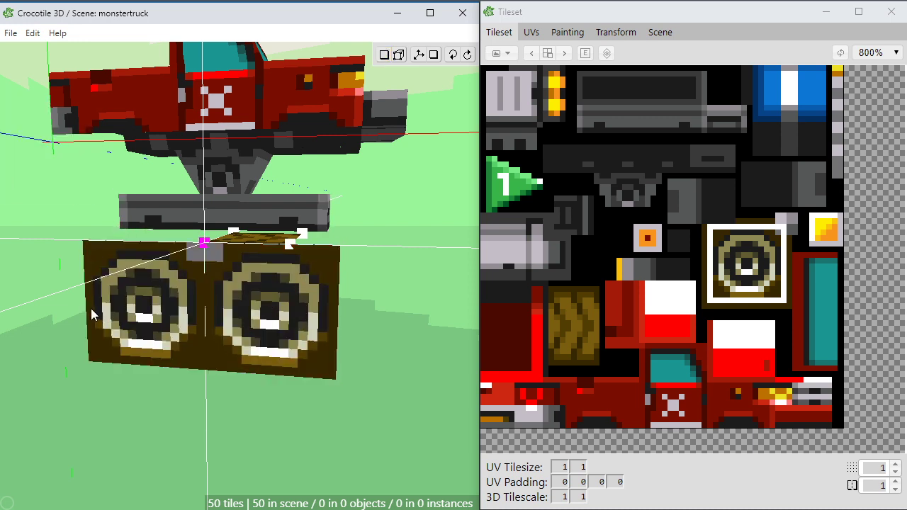
key(Tab)
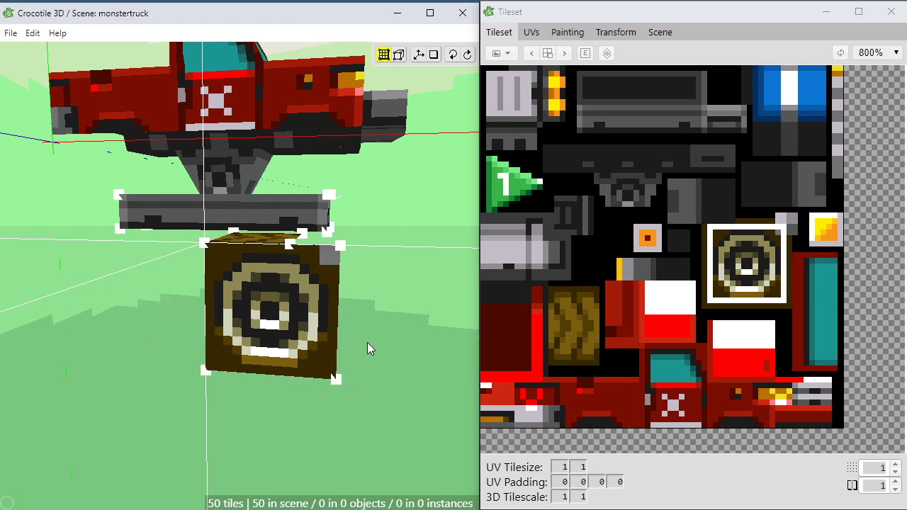
Select the wheel tile and shift it sideways until it is centred on the tread tile's outer edge
key(space)
drag(368, 348, 351, 370)
click(299, 366)
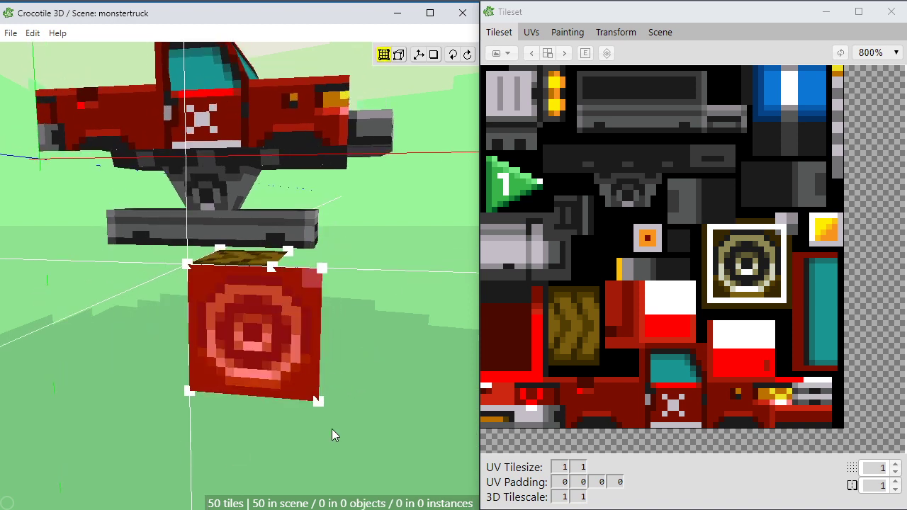
key(a)
key(d)
key(a)
key(a)
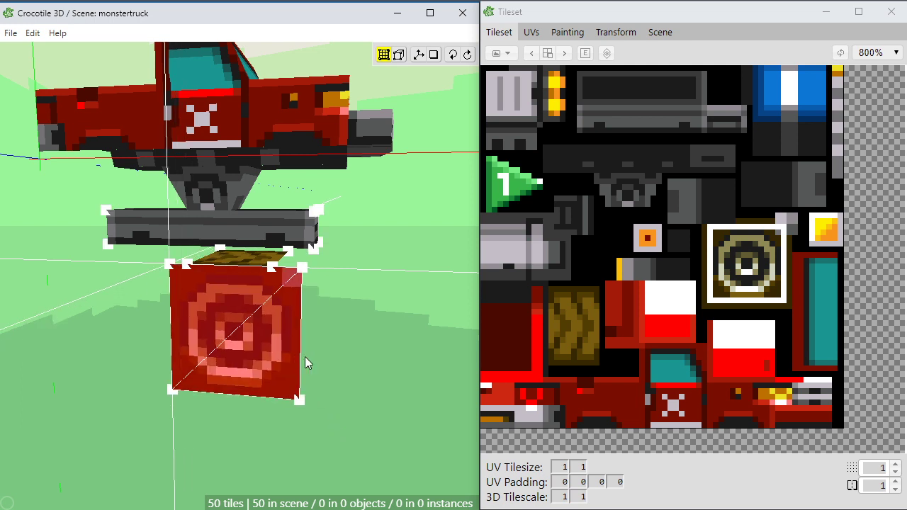
key(a)
scroll(312, 364, up, 2)
right_drag(315, 367, 332, 372)
key(d)
click(334, 370)
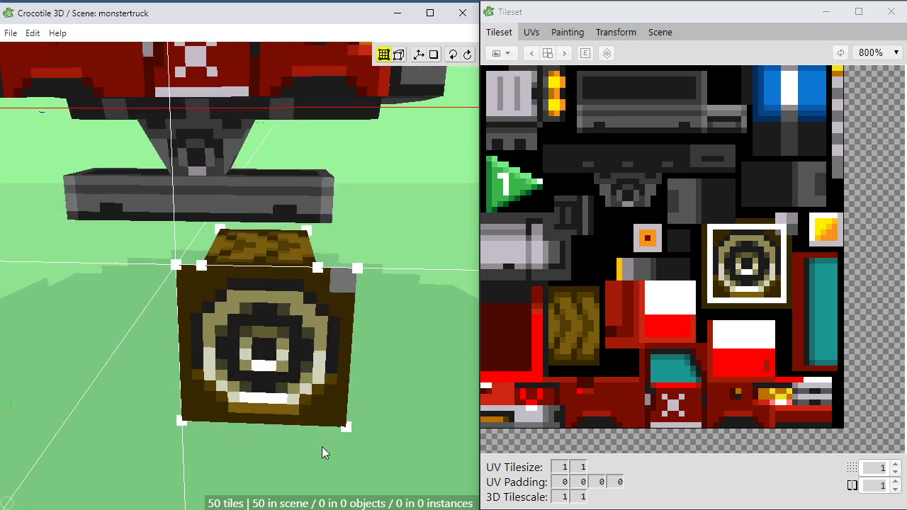
Split the wheel tile into three vertical strips by cutting at both ends of the wheel's flat upper edge
key(alt+Tab)
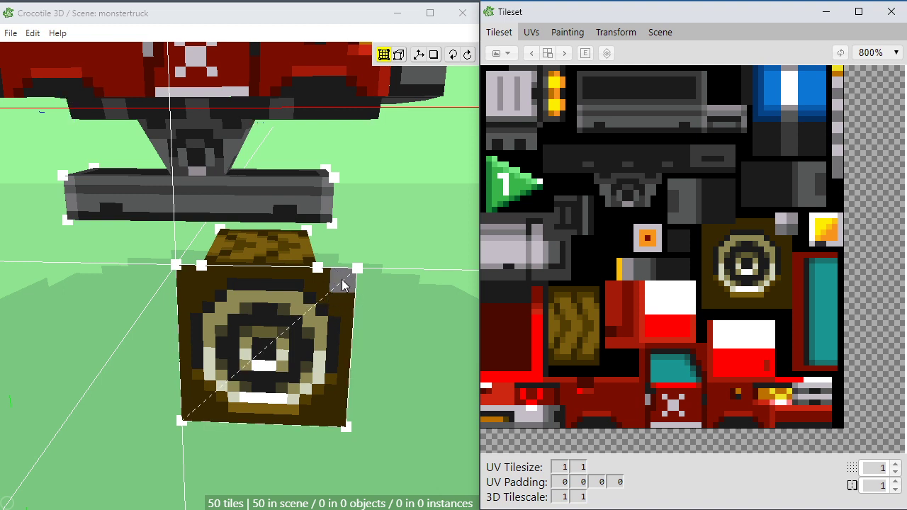
click(309, 303)
right_click(293, 316)
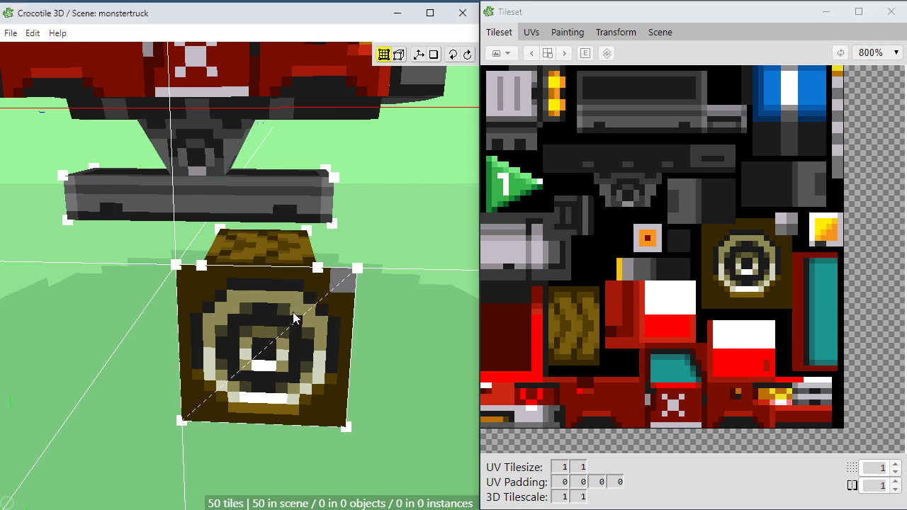
key(c)
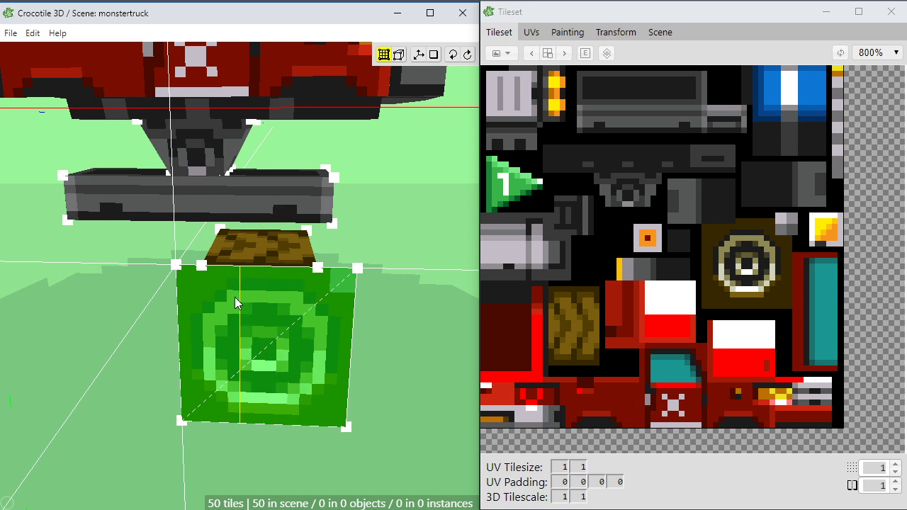
click(298, 303)
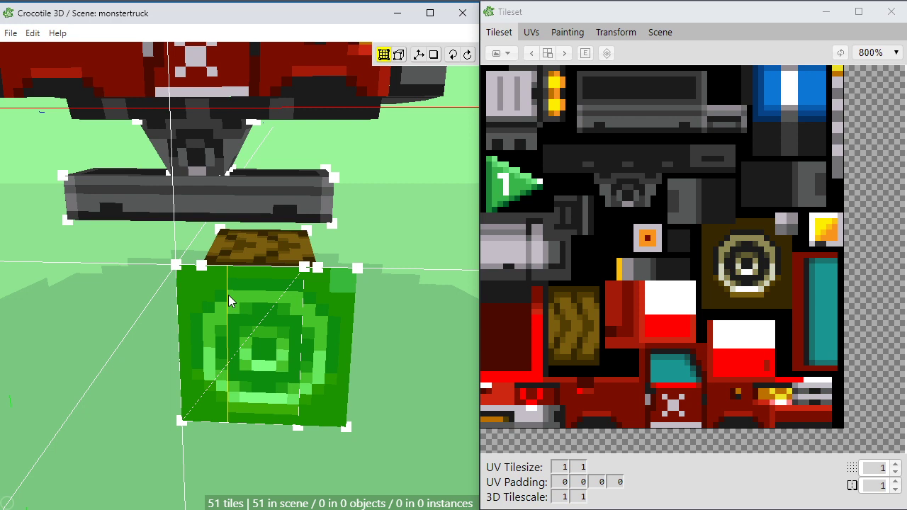
click(228, 295)
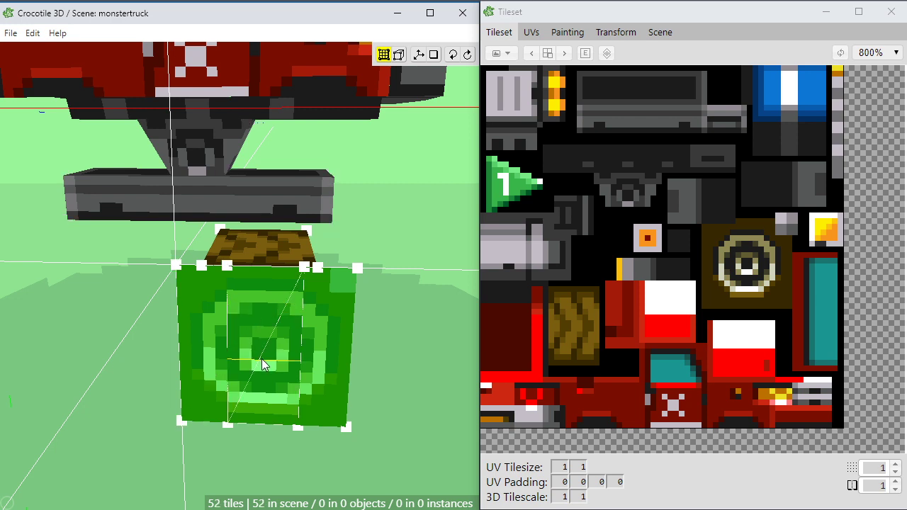
scroll(261, 358, up, 2)
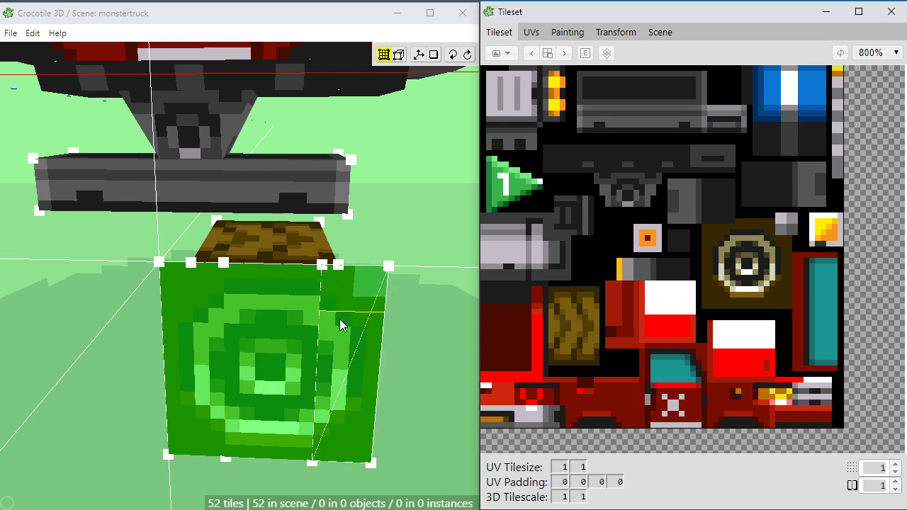
click(316, 316)
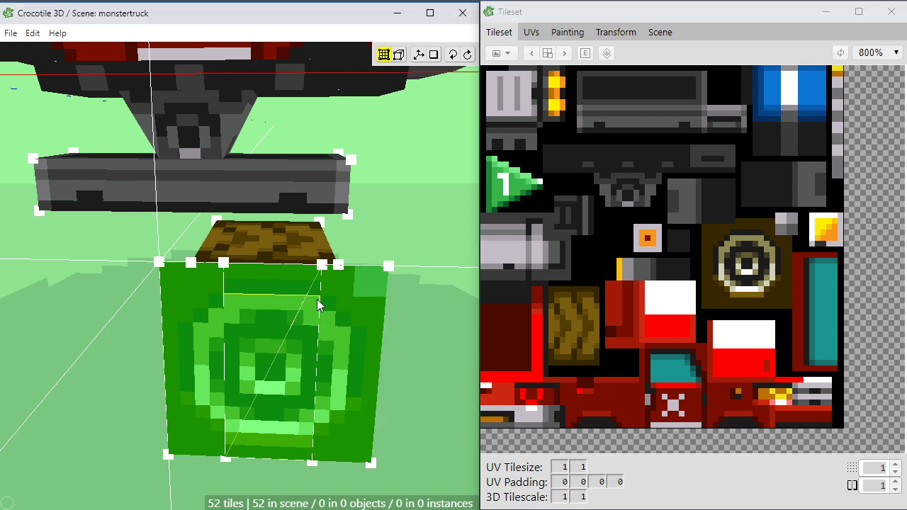
key(Escape)
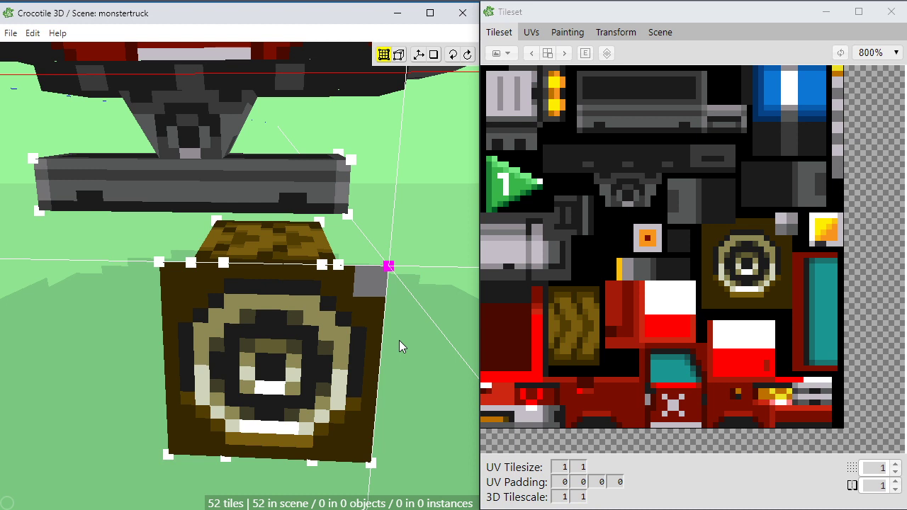
Lower the wheel tile's upper-right corner vertex together with its texture to about mid-height, and try nudging it outward
key(s)
key(s)
key(s)
key(s)
key(s)
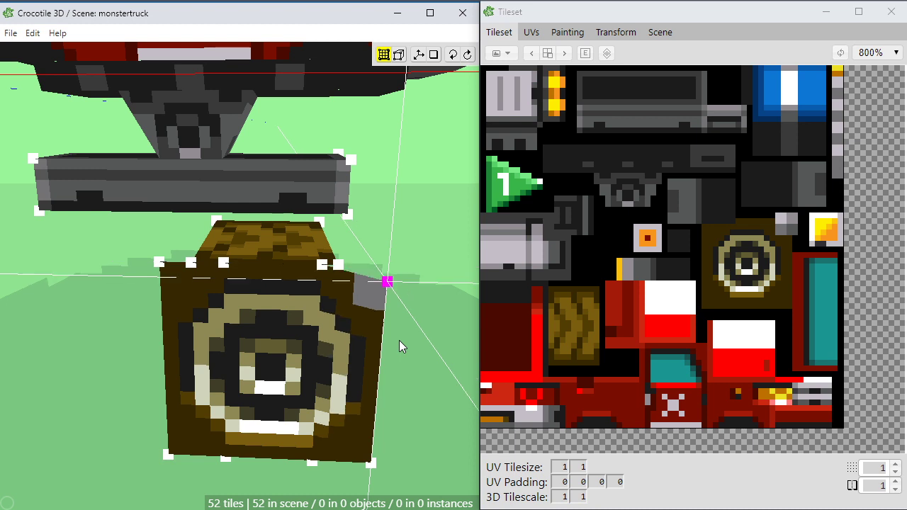
key(s)
key(s)
key(s)
key(s)
key(s)
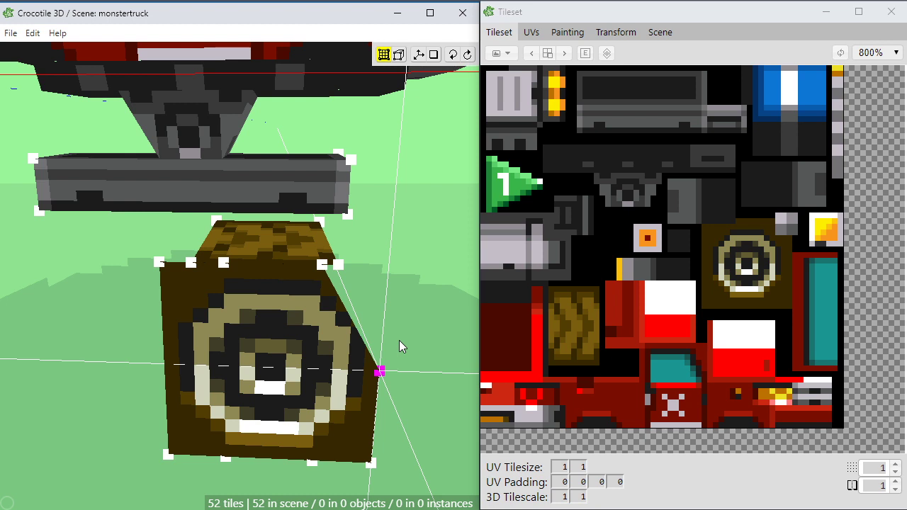
key(Right)
key(Right)
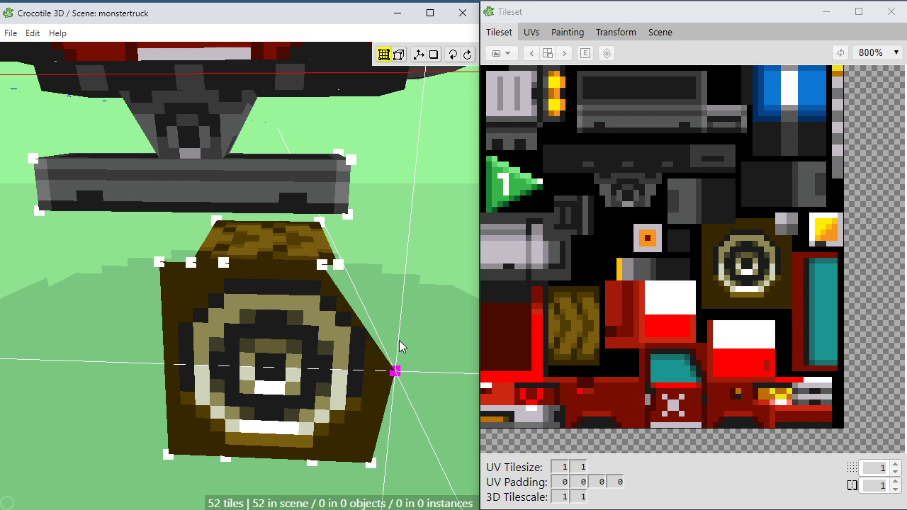
key(Left)
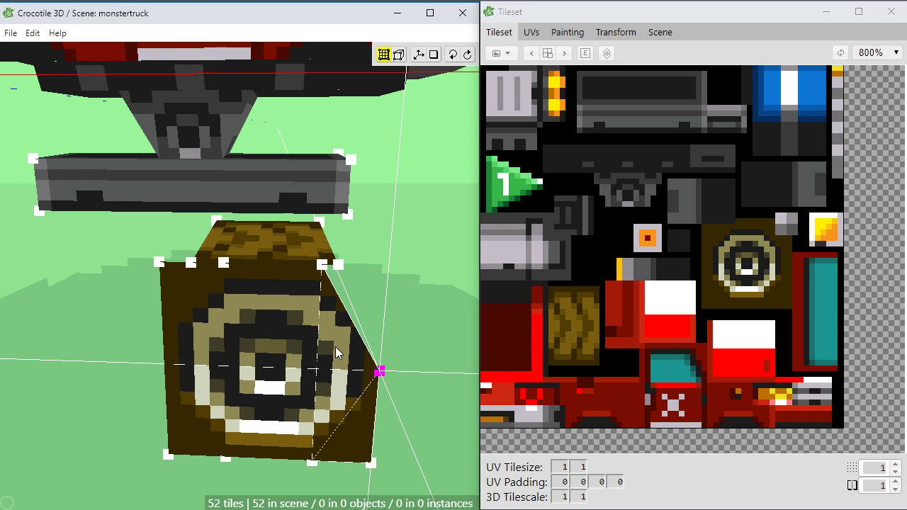
Raise the corner vertex back to the upper edge and shift its texture coordinate up until the wheel image is undistorted
key(Up)
key(Up)
key(Up)
key(Up)
key(Up)
key(Up)
key(Up)
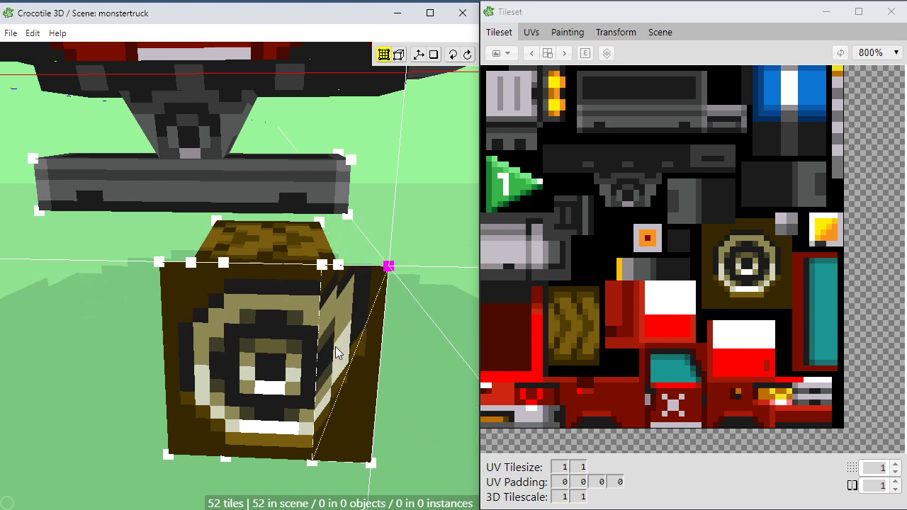
key(shift+Up)
key(shift+Up)
key(shift+Up)
key(shift+Up)
key(shift+Up)
key(shift+Up)
key(shift+Up)
key(shift+Up)
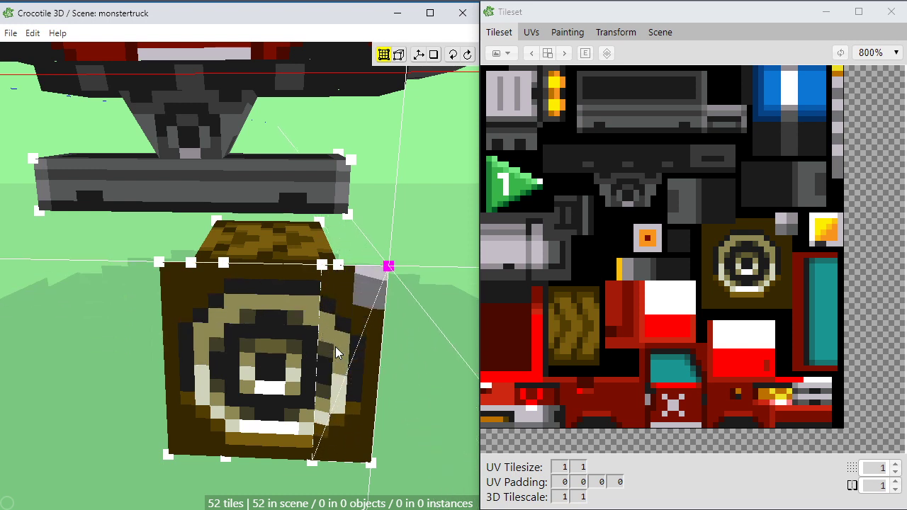
key(shift+Up)
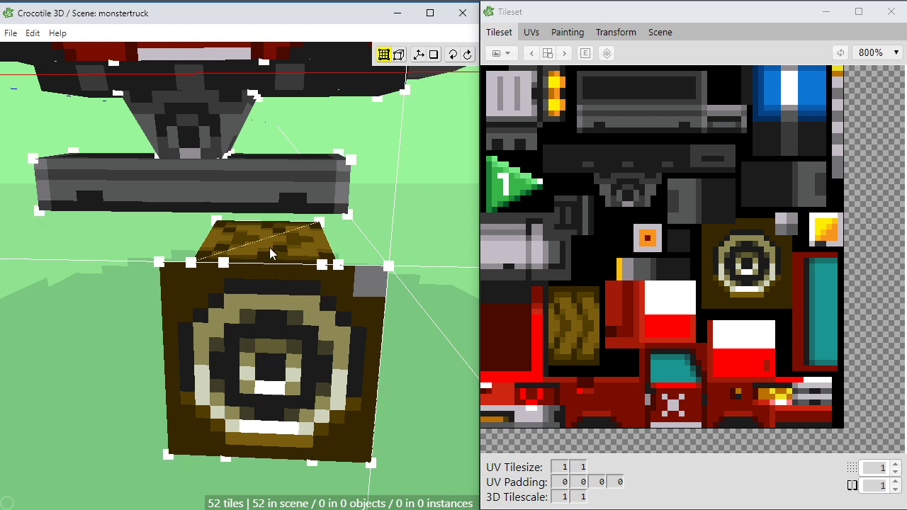
click(202, 357)
click(316, 361)
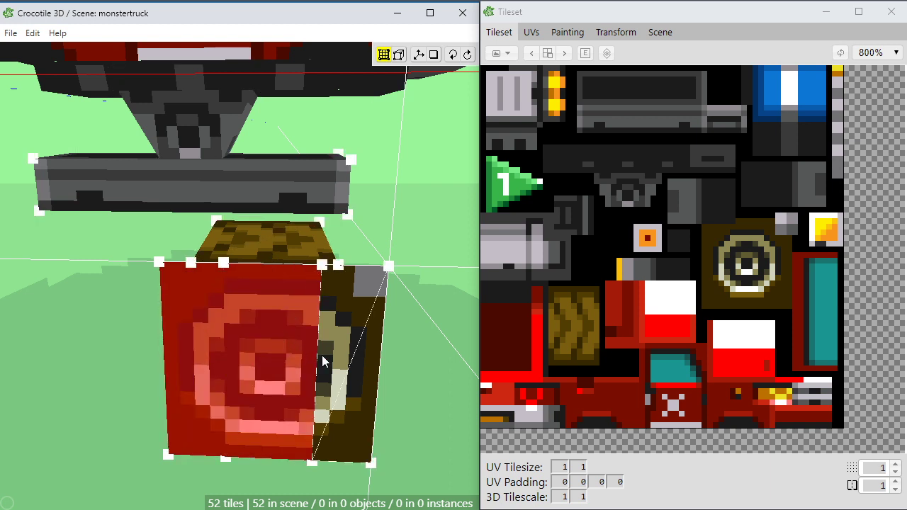
click(336, 353)
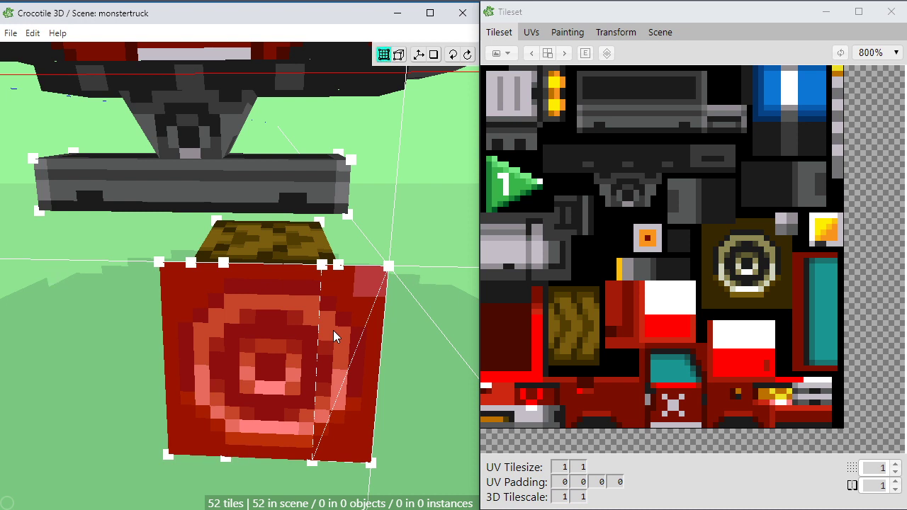
click(333, 330)
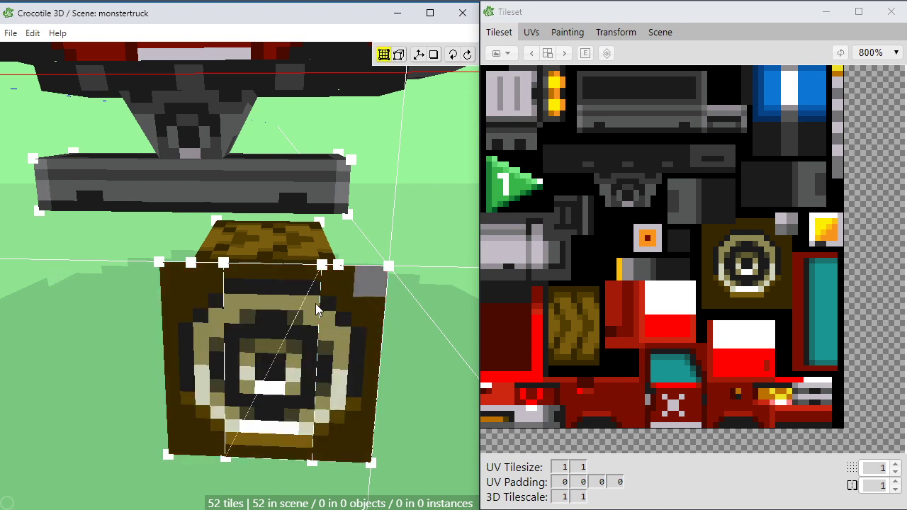
click(279, 247)
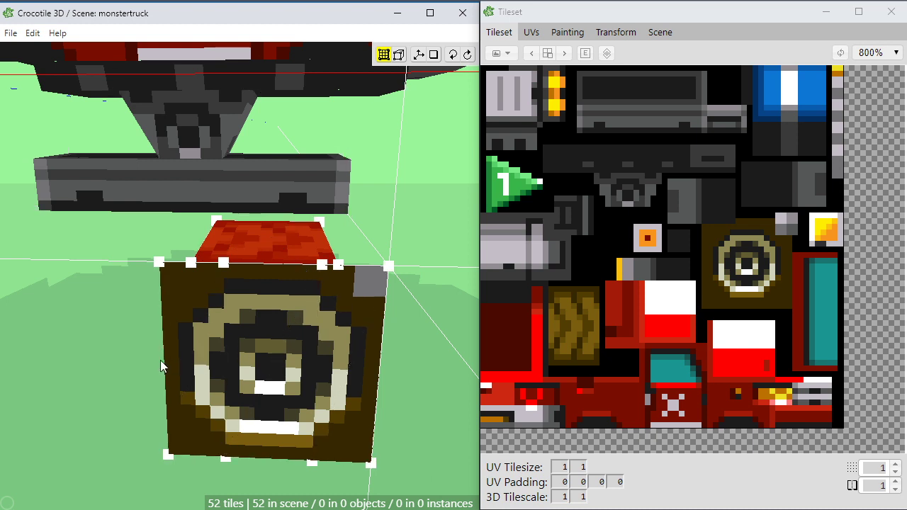
shift+click(208, 358)
key(Escape)
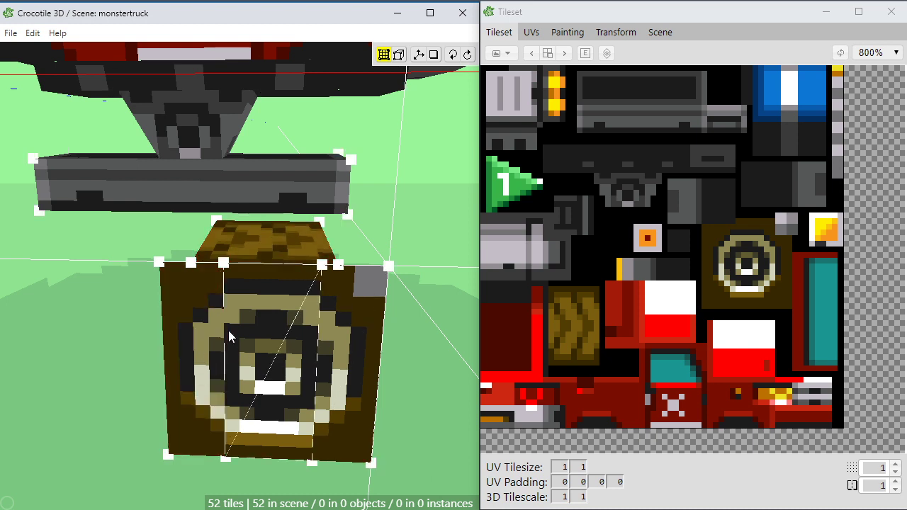
Select all three wheel strips and move them together sideways until they are clear of the tread tile
click(352, 353)
shift+click(239, 351)
shift+click(218, 351)
key(a)
key(a)
key(a)
key(a)
key(a)
key(a)
key(a)
key(a)
key(a)
key(a)
key(a)
key(a)
key(a)
key(a)
key(a)
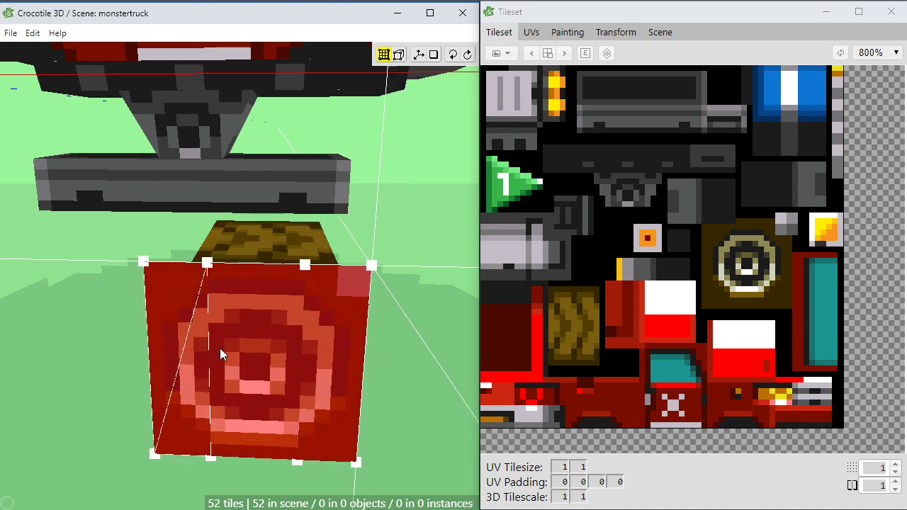
key(a)
key(a)
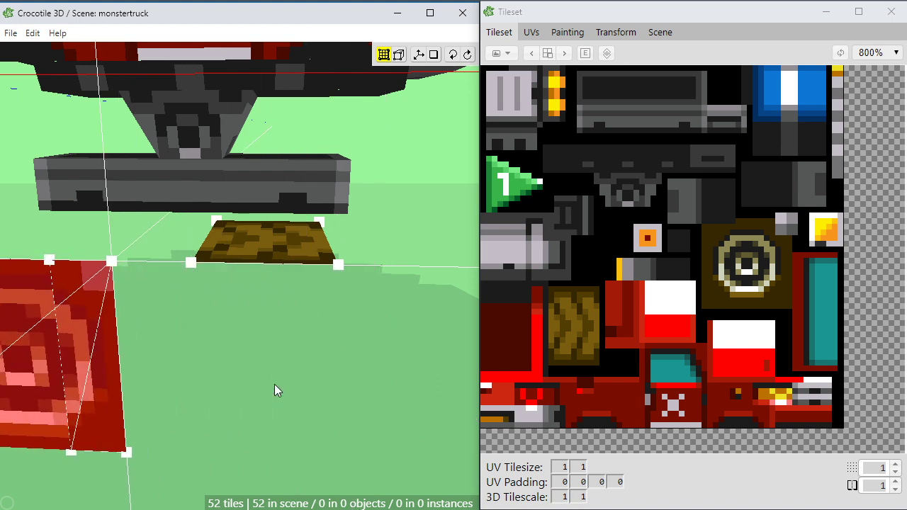
key(Escape)
Place the crosshair below the middle of the tread tile and select the tile
click(269, 261)
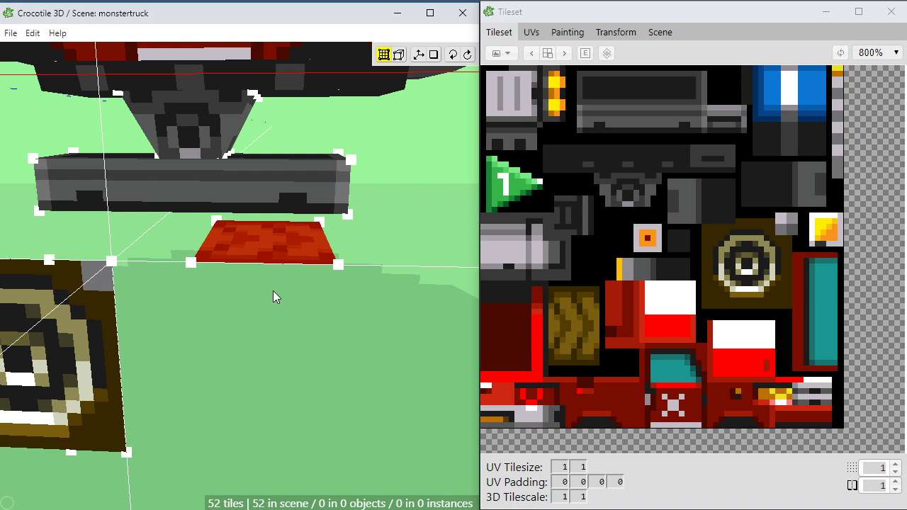
key(Escape)
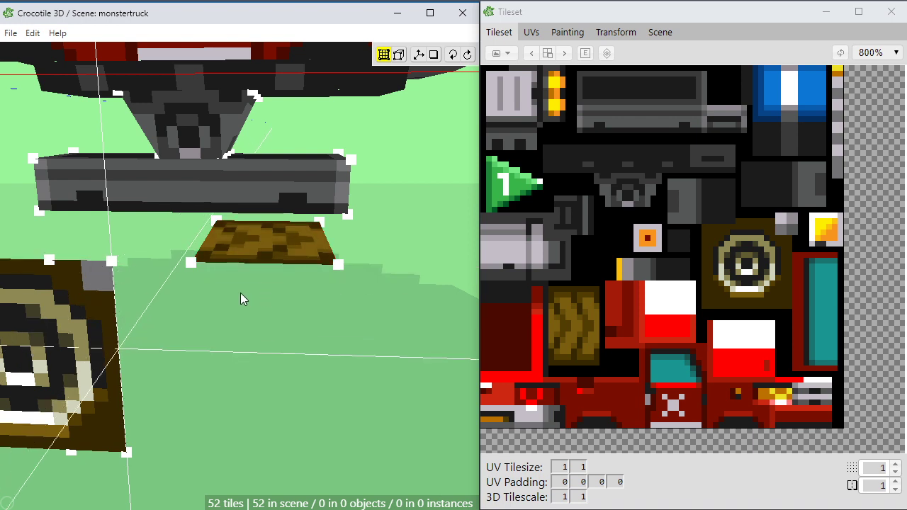
key(s)
key(d)
key(d)
key(d)
key(d)
key(d)
key(d)
key(d)
key(d)
key(d)
key(d)
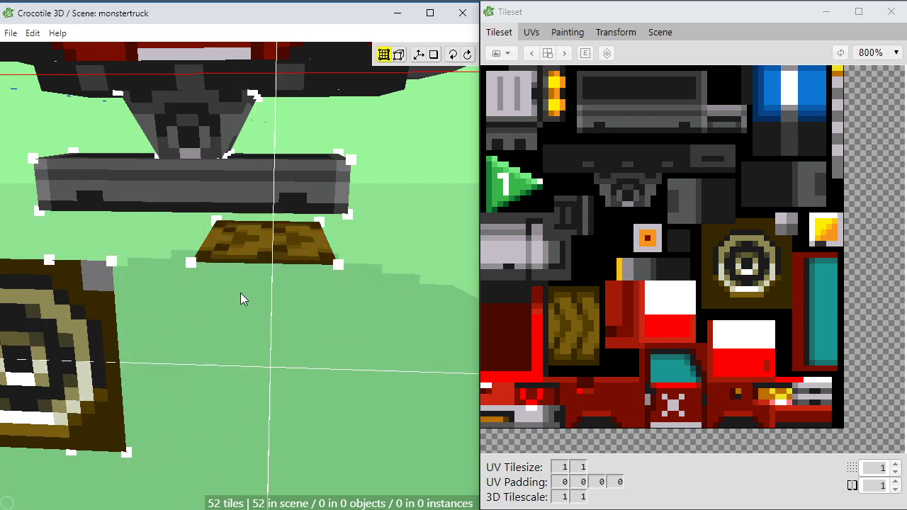
click(289, 247)
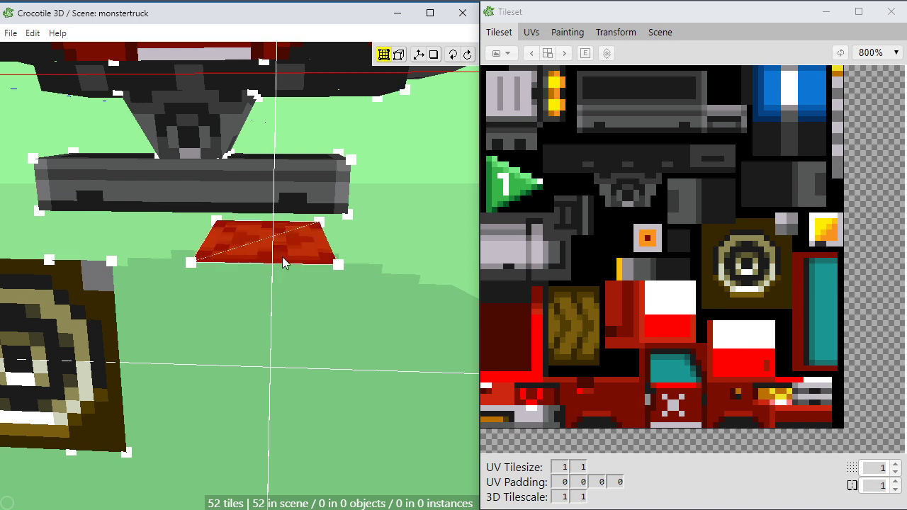
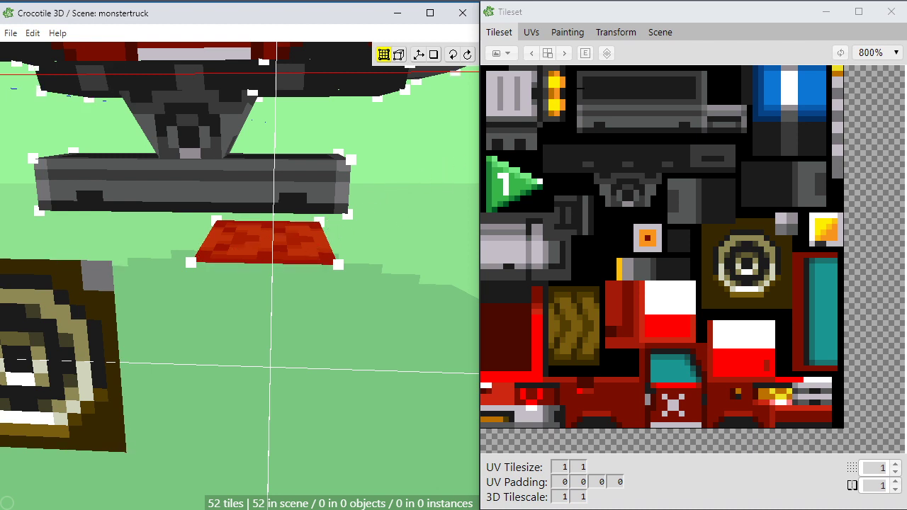
Bring up the transform settings and widen the tread tile by moving its two right-edge vertices outward one grid step
click(617, 32)
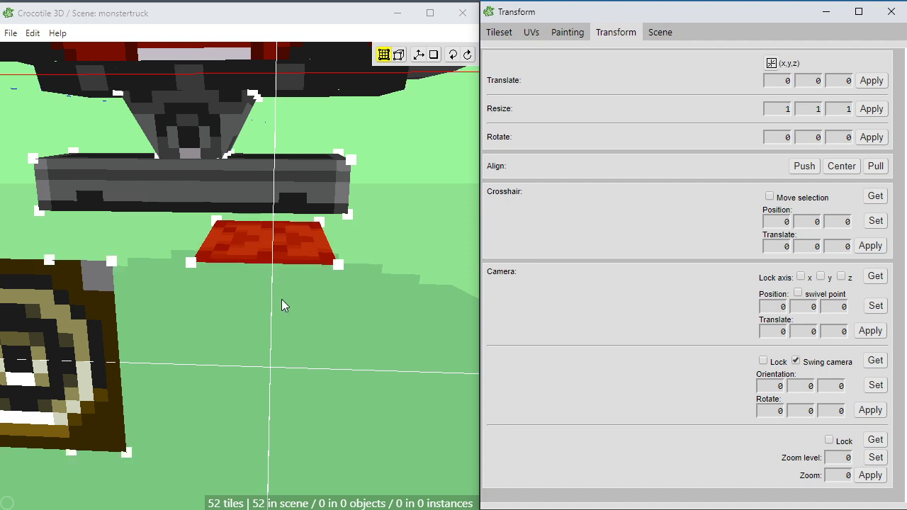
scroll(281, 301, up, 1)
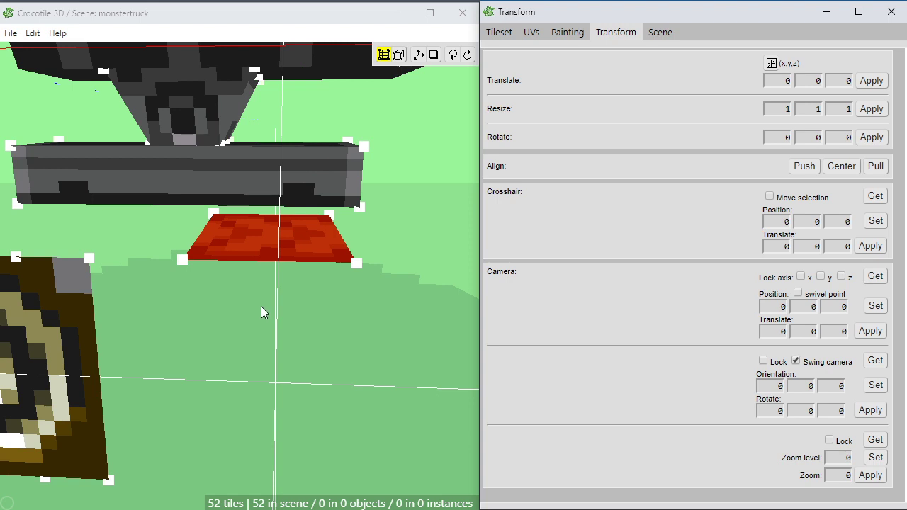
click(340, 256)
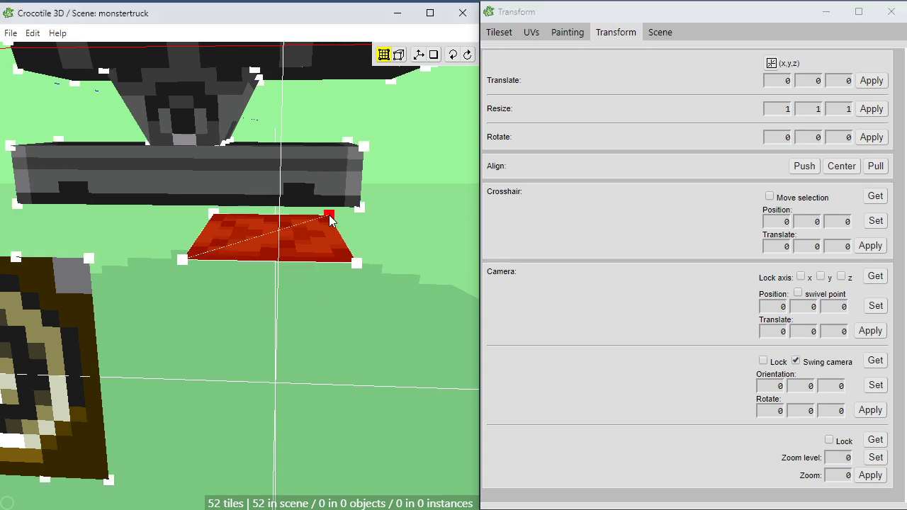
click(329, 214)
shift+click(356, 263)
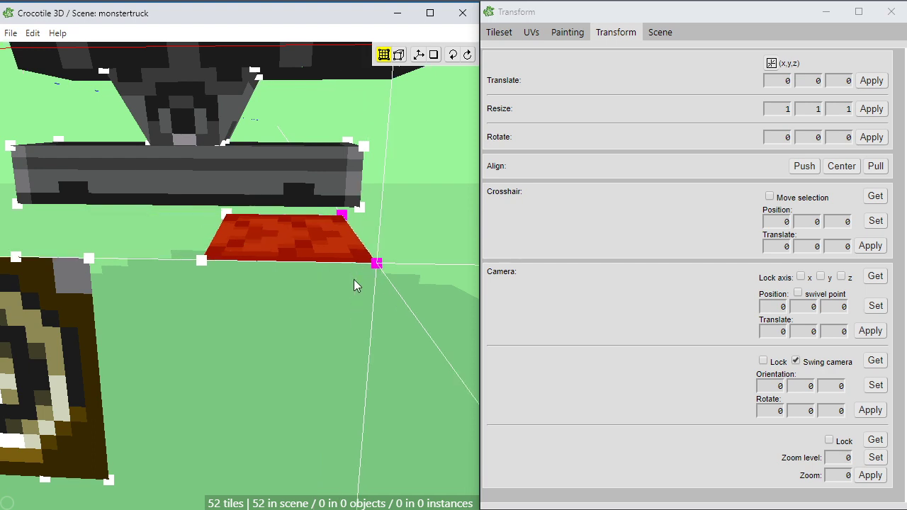
key(d)
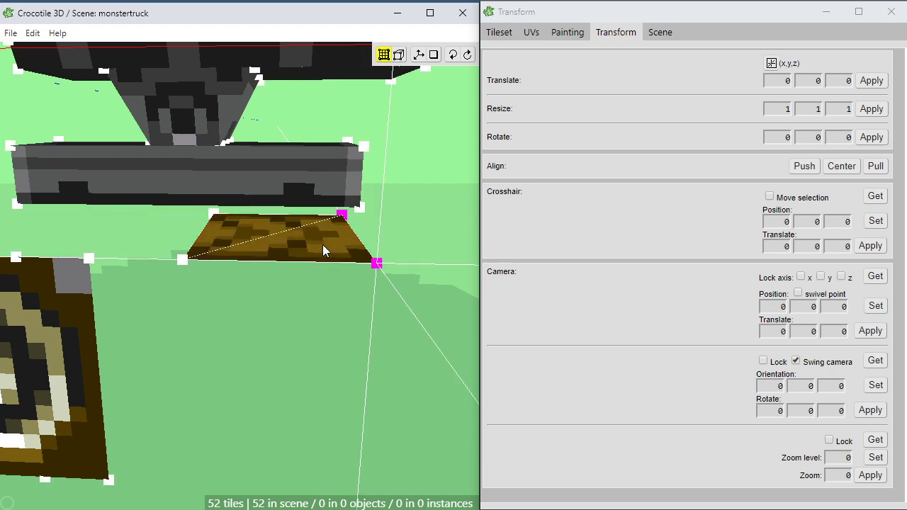
Centre the crosshair on the widened tread tile and lower it well below the tile as the rotation pivot
click(323, 245)
key(a)
key(a)
key(a)
key(a)
key(a)
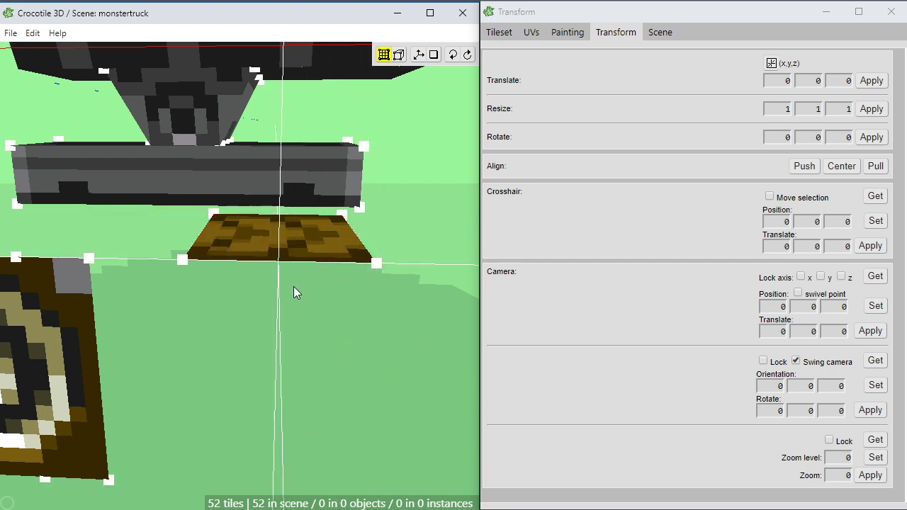
right_drag(293, 286, 294, 355)
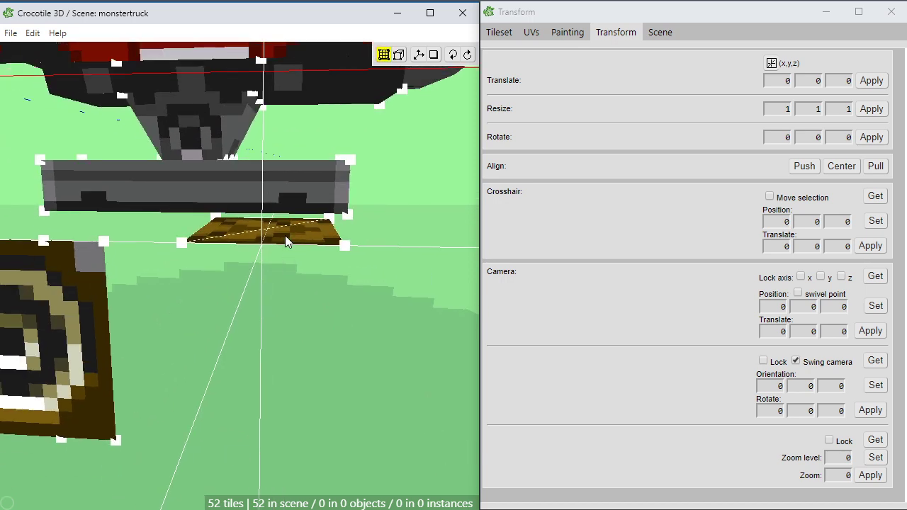
key(s)
key(s)
key(s)
key(s)
key(s)
key(s)
key(s)
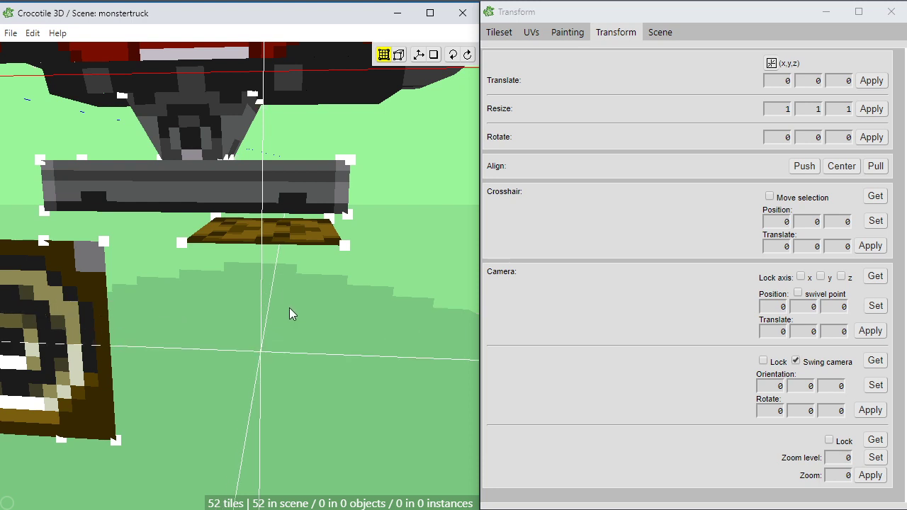
Select the tread tile and duplicate it in place
click(281, 237)
right_drag(281, 289, 290, 361)
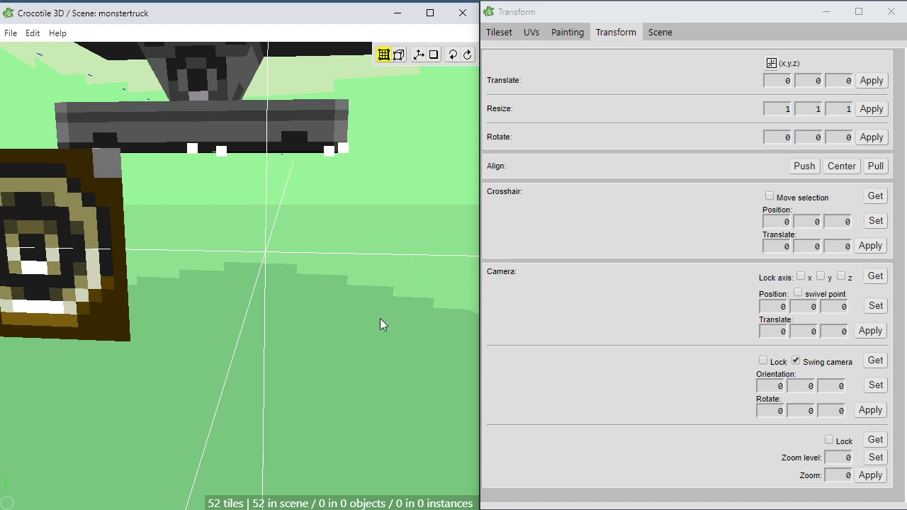
right_drag(328, 225, 308, 206)
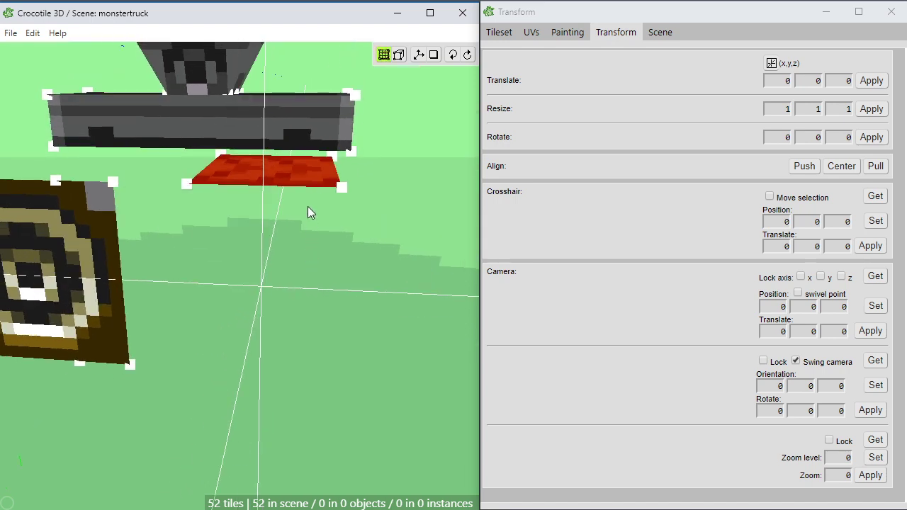
click(313, 179)
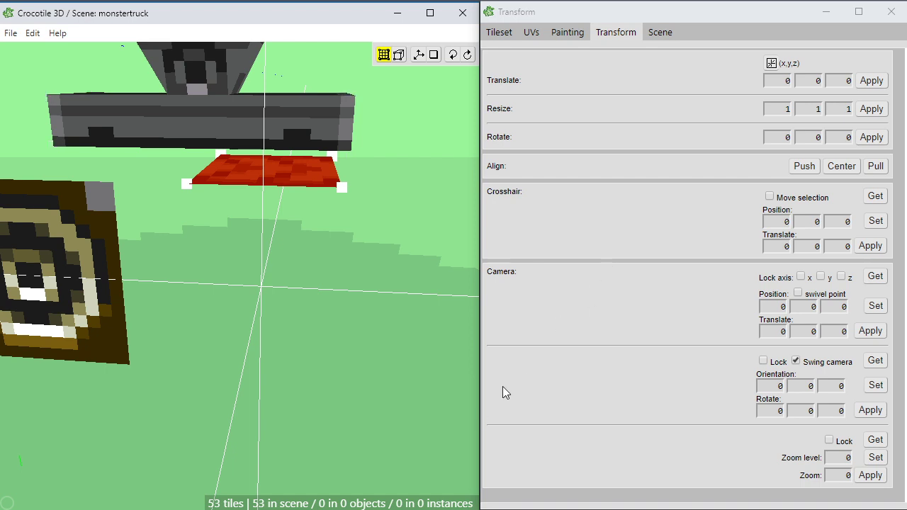
key(super)
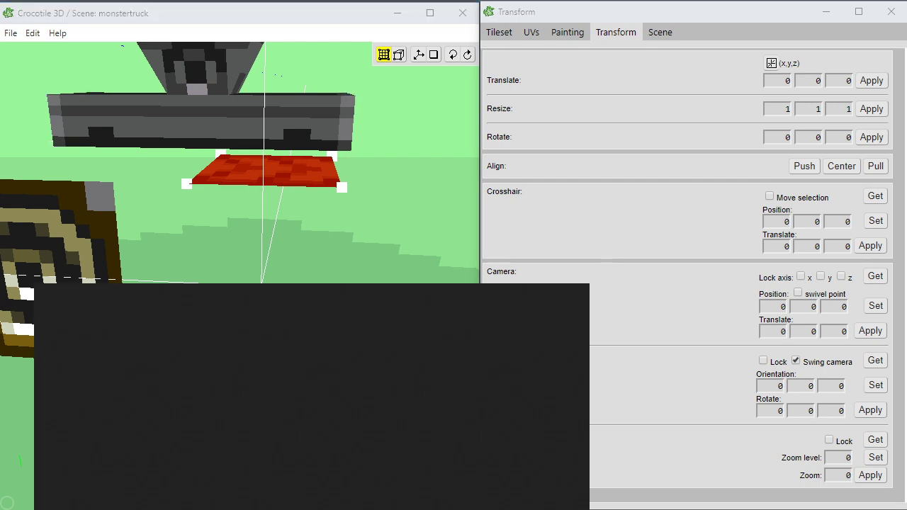
text(cal)
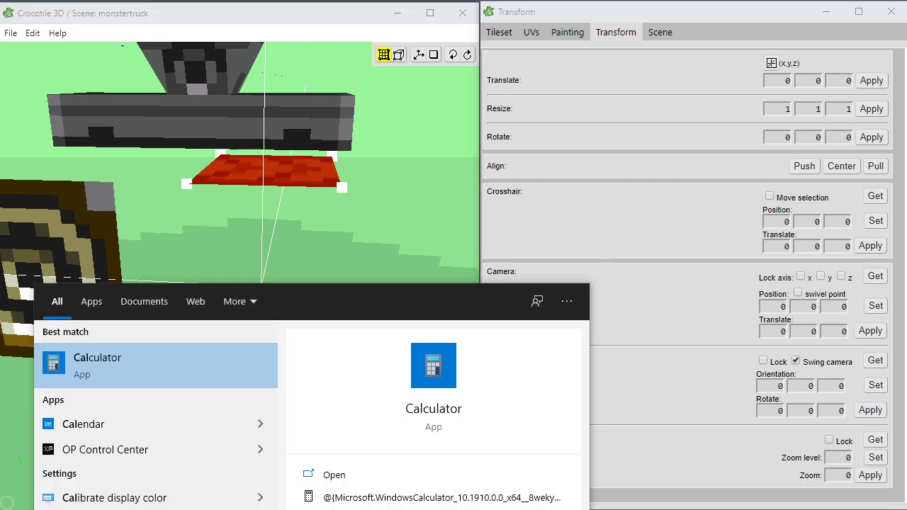
key(Escape)
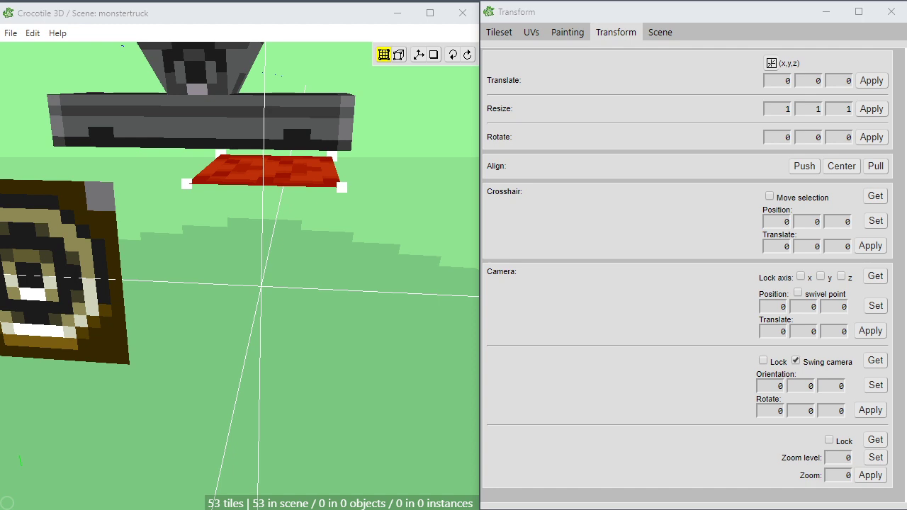
Rotate the duplicated tread tile by 60 degrees about the Z axis around the crosshair
click(635, 235)
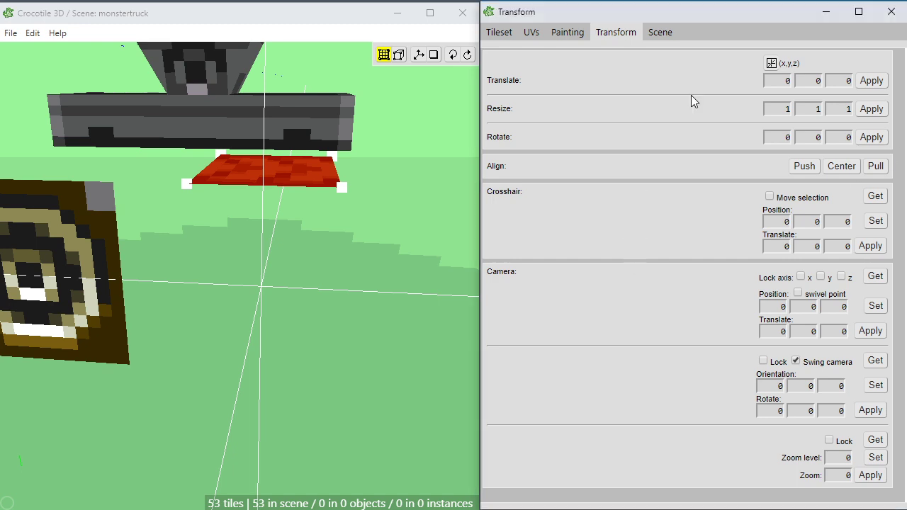
click(806, 138)
click(832, 136)
text(6)
click(868, 144)
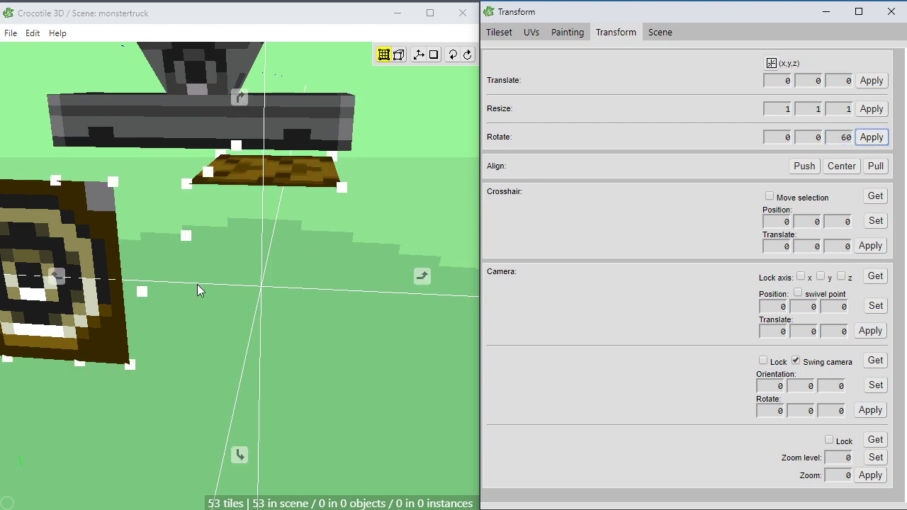
mouse_move(196, 284)
middle_down()
mouse_move(262, 280)
mouse_move(192, 275)
mouse_move(230, 276)
mouse_move(198, 284)
middle_up()
Undo the 60-degree rotation of the tread tile copy
key(ctrl+z)
key(ctrl+z)
key(ctrl+z)
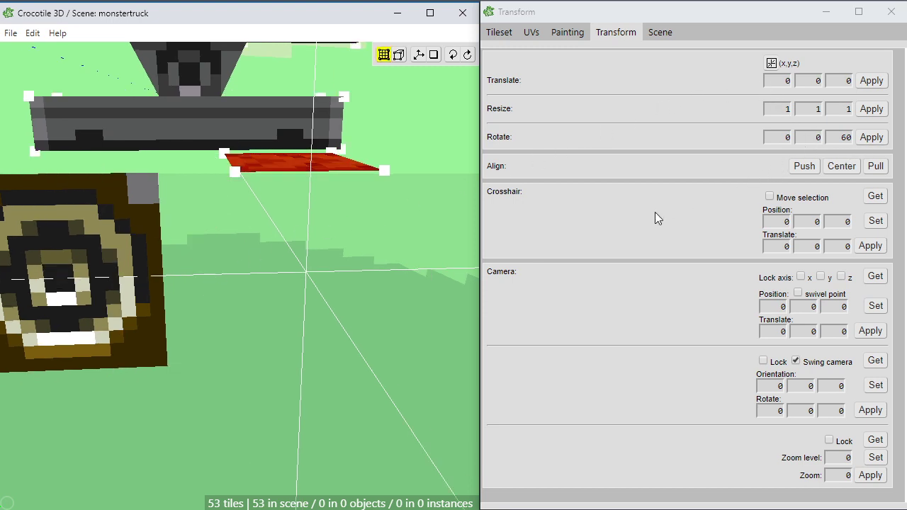
key(ctrl+z)
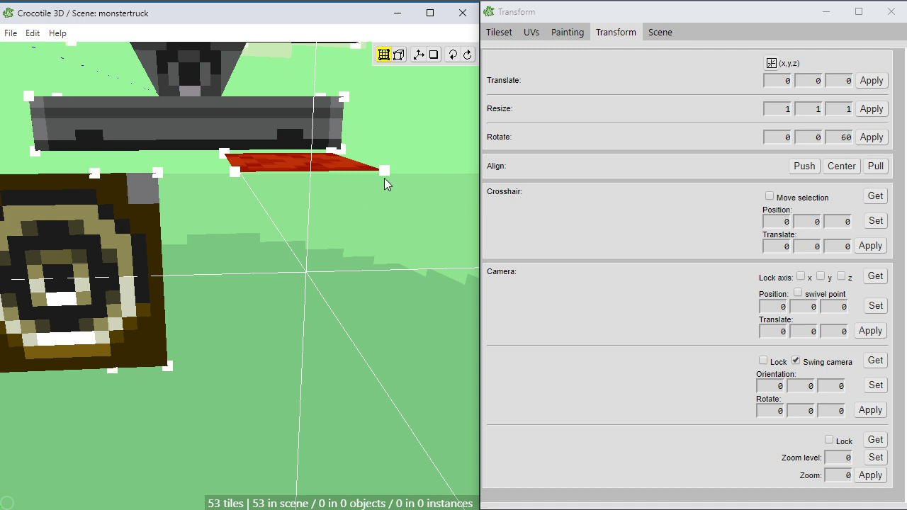
key(ctrl+z)
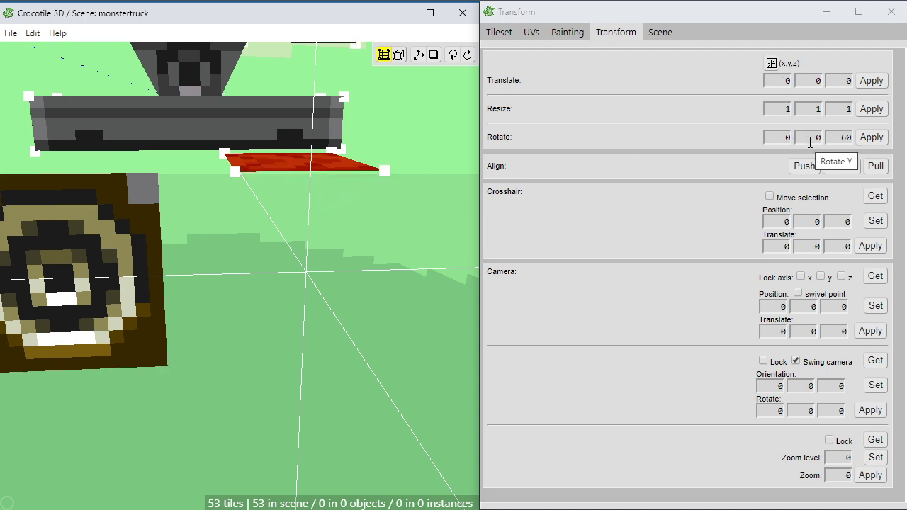
Rotate the tread tile copy by -60 degrees about the Z axis, redoing the rotation around a slightly lower crosshair position
click(841, 138)
text(-)
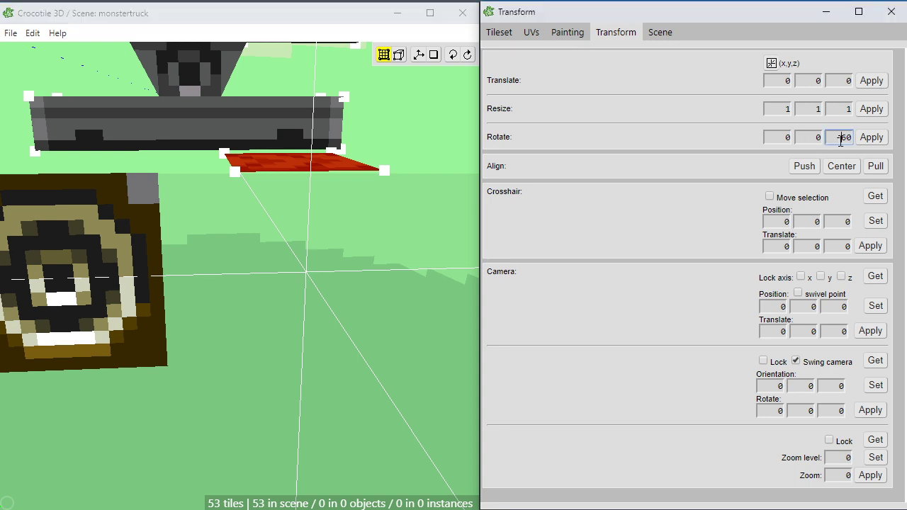
click(870, 138)
right_drag(283, 297, 334, 304)
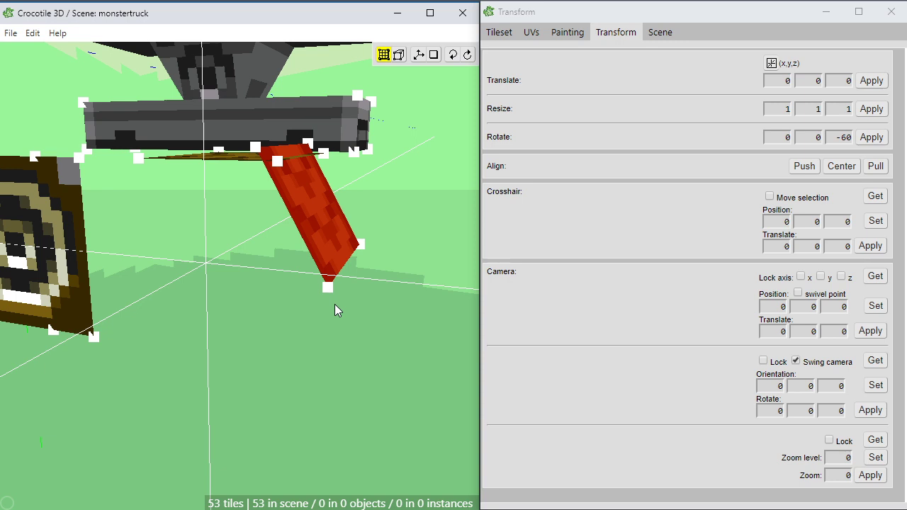
key(ctrl+z)
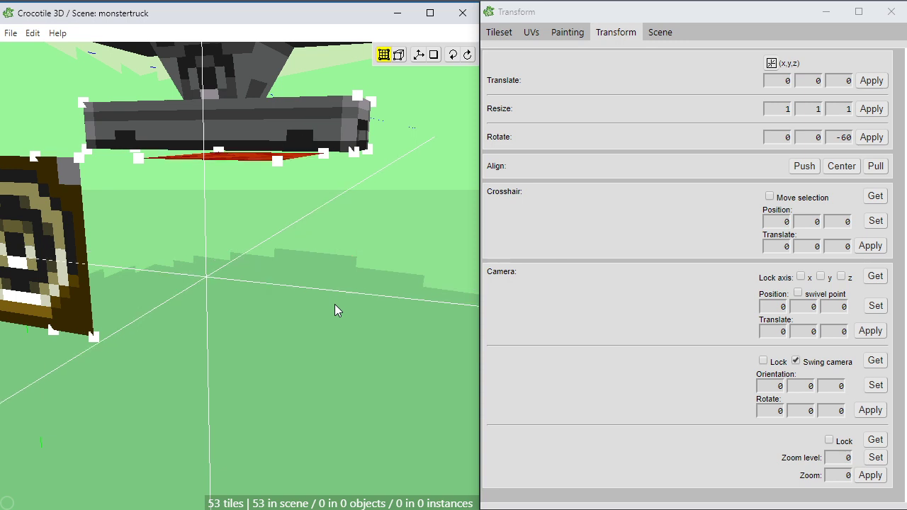
click(870, 138)
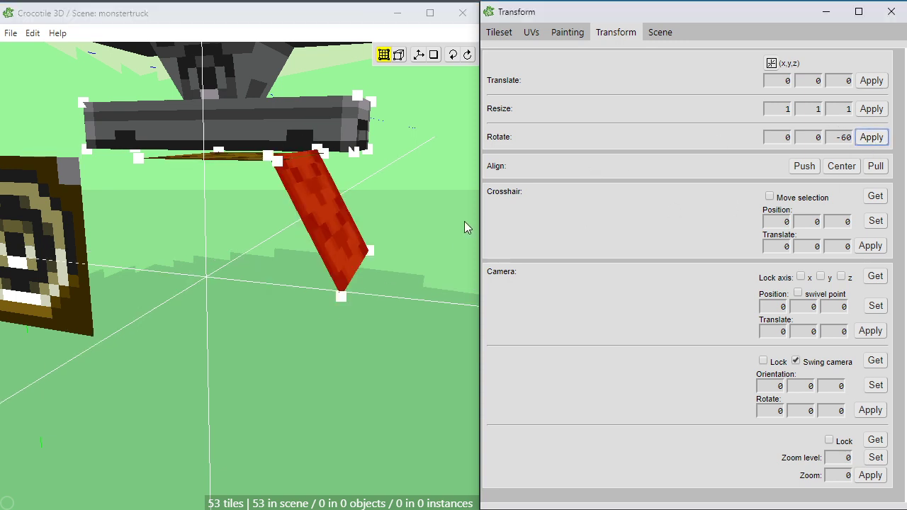
Undo the tread tile copy's -60 degree rotation and move the crosshair slightly lower
click(379, 253)
key(ctrl+z)
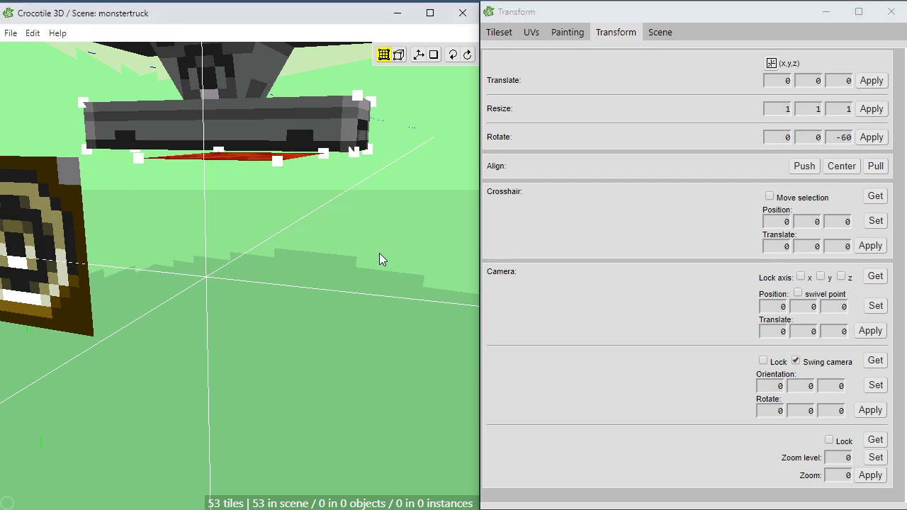
key(s)
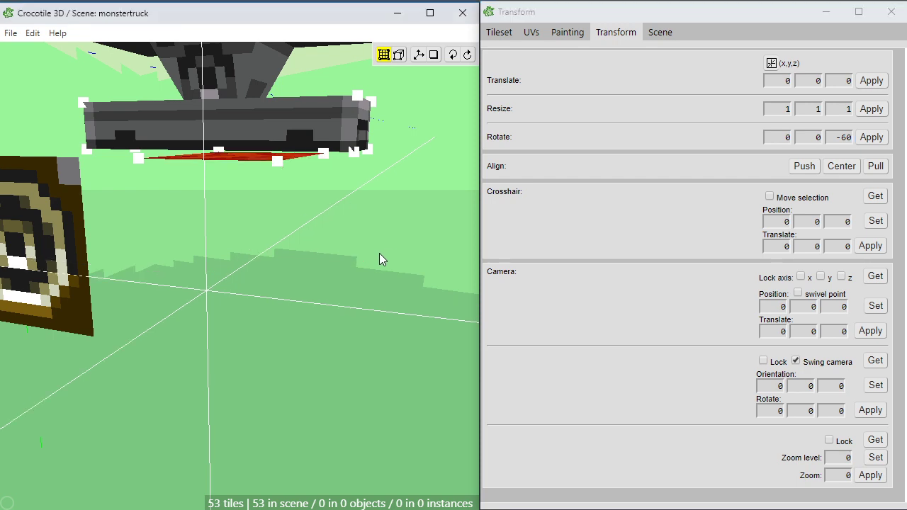
Try rotating the tread tile copy by -60 degrees about Z around the lowered crosshair, check the seam and undo the rotation
click(870, 137)
right_drag(238, 276, 242, 387)
right_drag(263, 336, 267, 331)
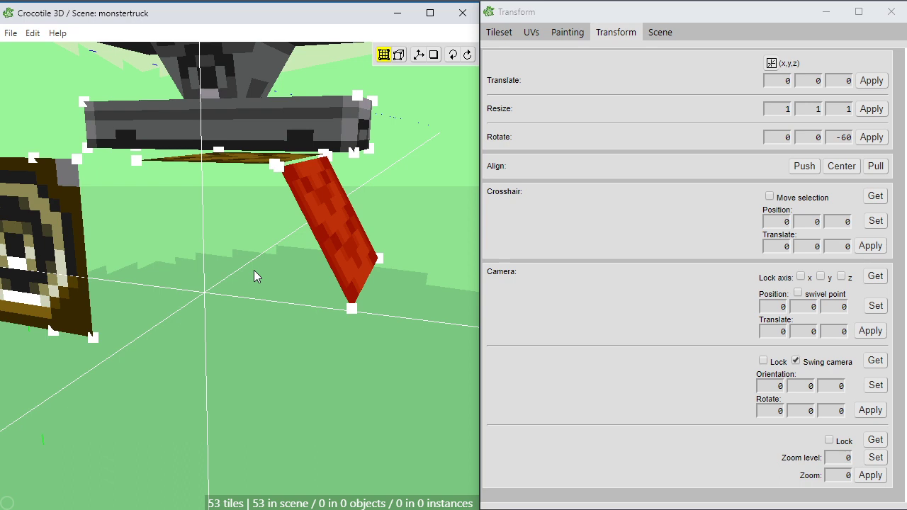
key(ctrl+z)
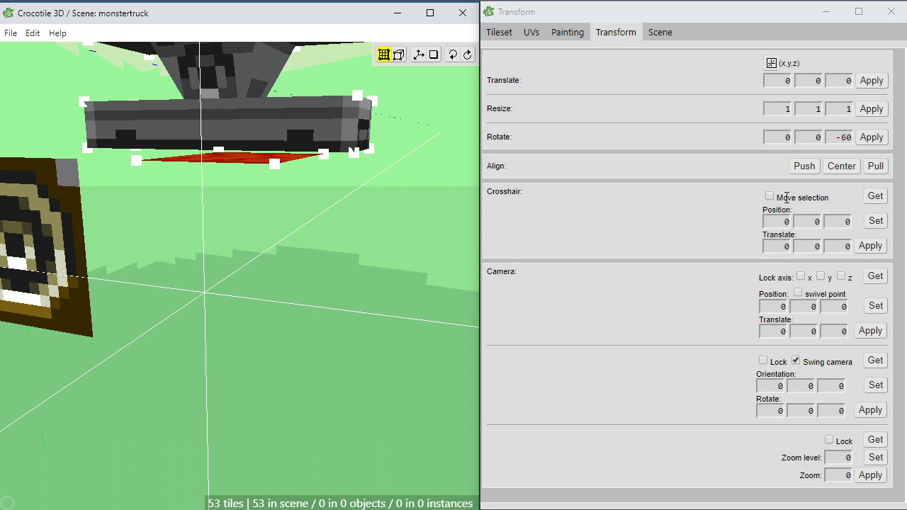
Translate the crosshair by 0.1 along Y and move it back by -0.1
click(812, 245)
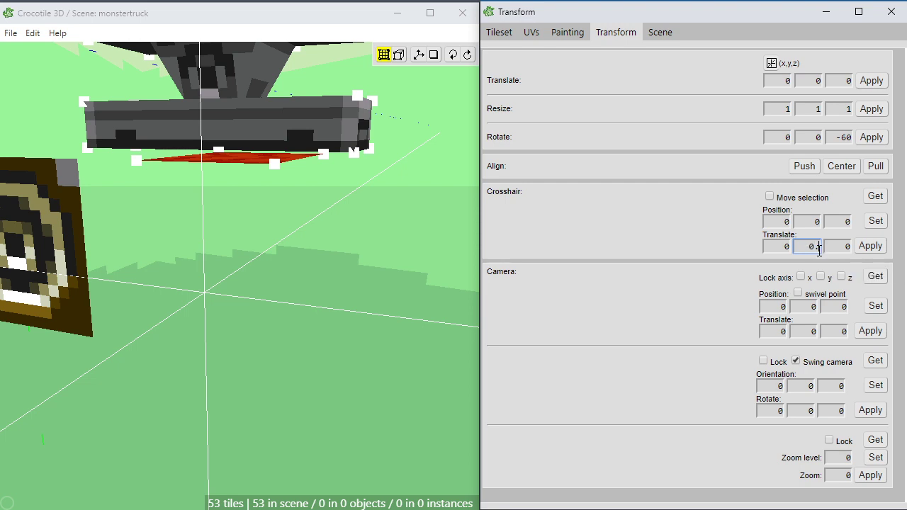
text(.1)
click(869, 248)
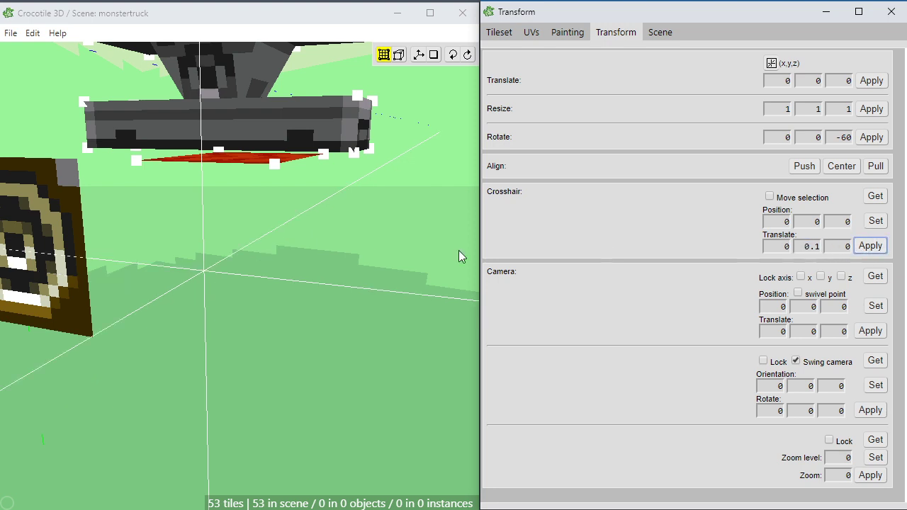
click(797, 248)
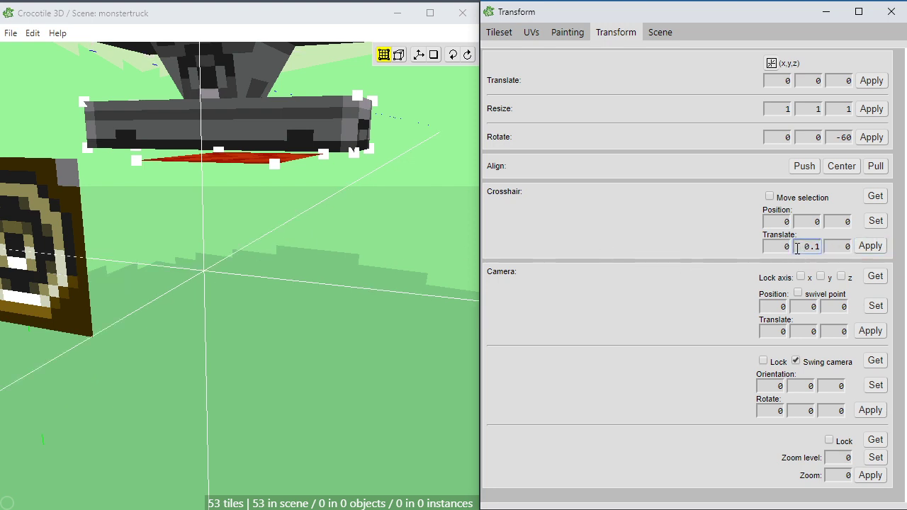
text(-)
click(870, 245)
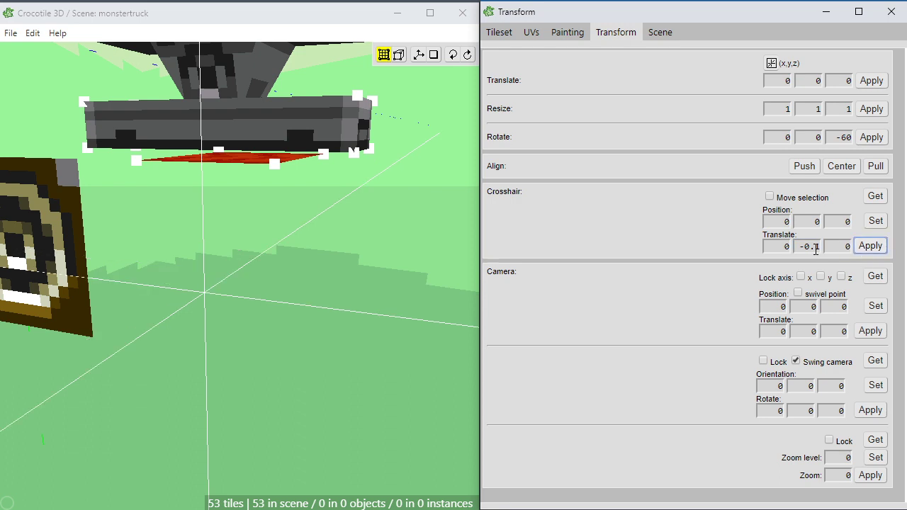
Translate the crosshair by 0.01 along Y, test a -60 degree Z rotation of the tread tile copy and undo that rotation
click(815, 248)
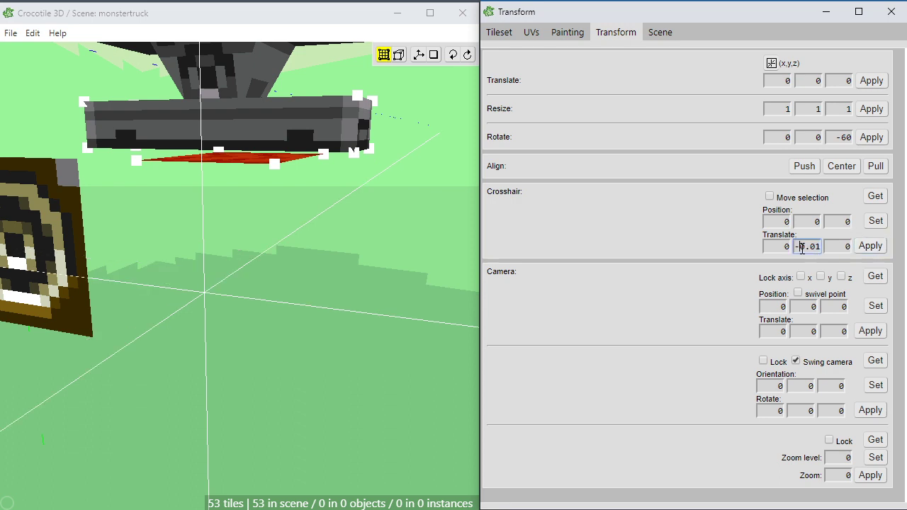
click(870, 246)
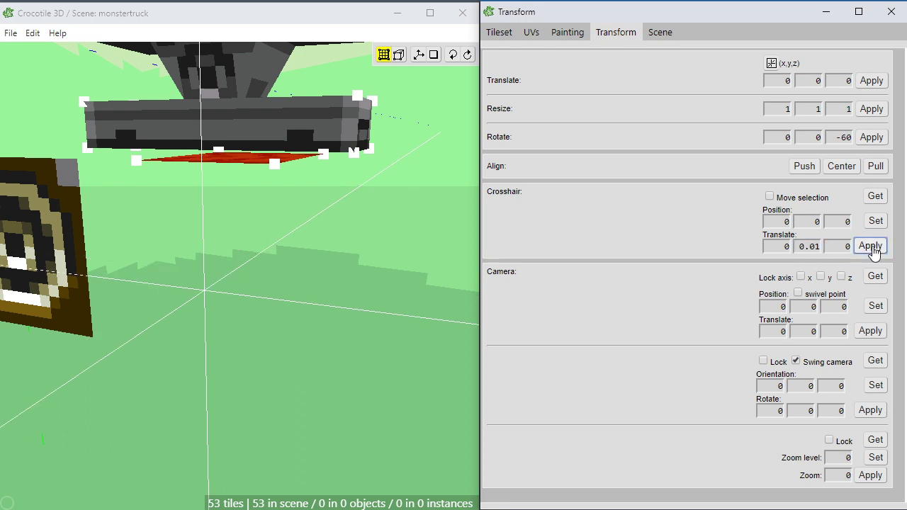
click(870, 137)
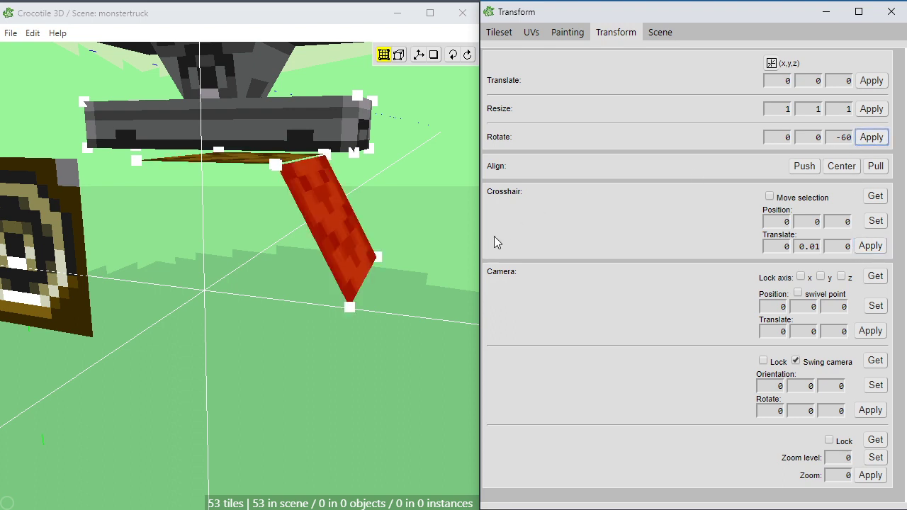
right_drag(289, 339, 286, 345)
key(ctrl+z)
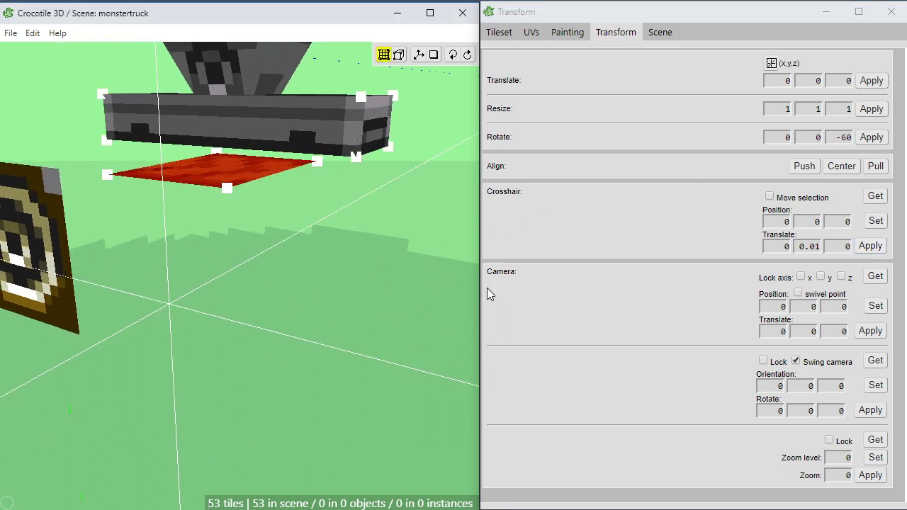
Raise the crosshair another 0.01 along Y, test the -60 degree tile rotation again, inspect the seam closely and undo the rotation
click(870, 246)
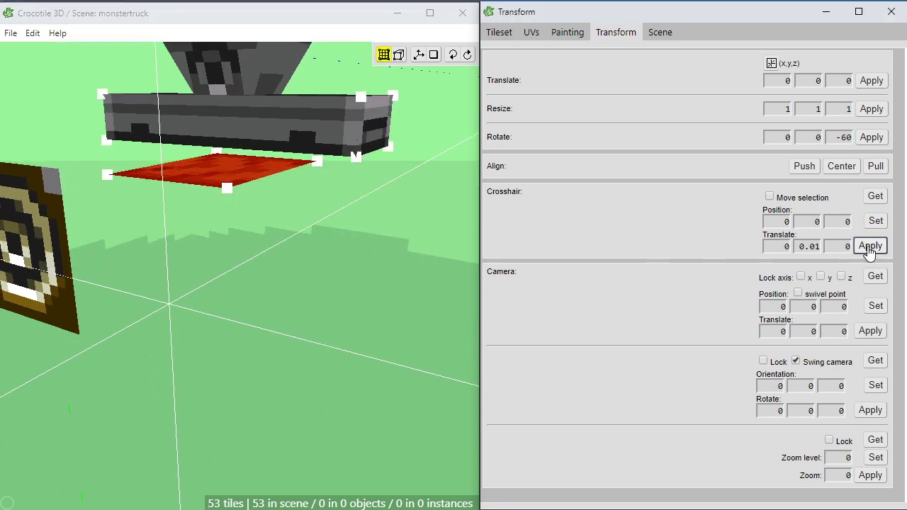
click(880, 145)
right_drag(270, 350, 219, 351)
scroll(239, 371, up, 3)
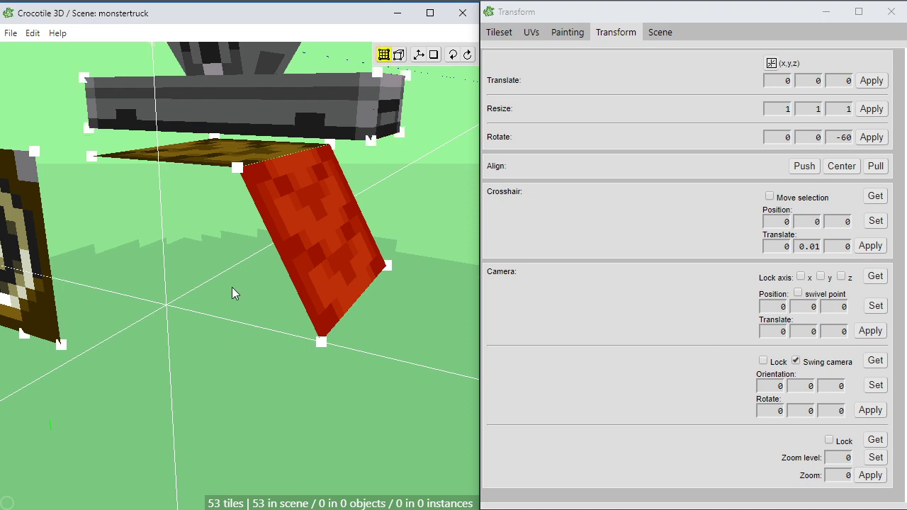
key(ctrl+z)
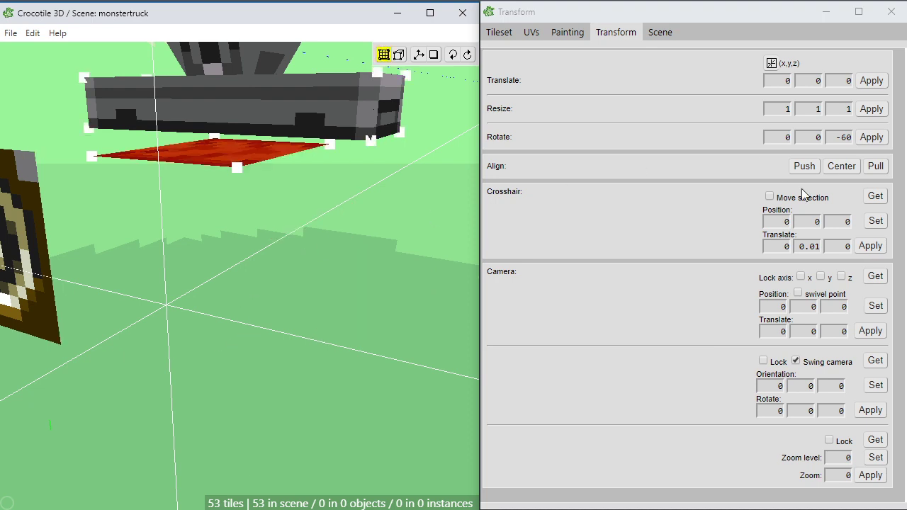
Nudge the crosshair by 0.001 along Y, test the tread tile copy's -60 degree Z rotation and undo it
click(818, 246)
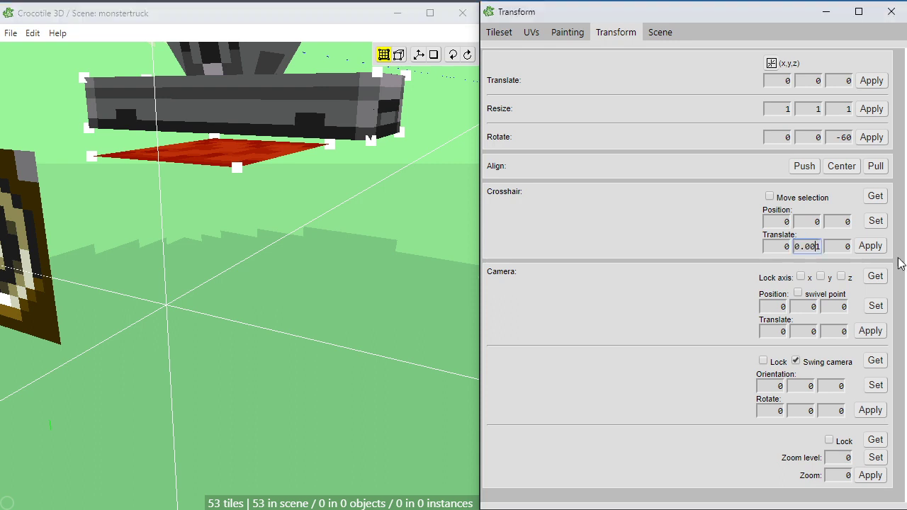
click(870, 246)
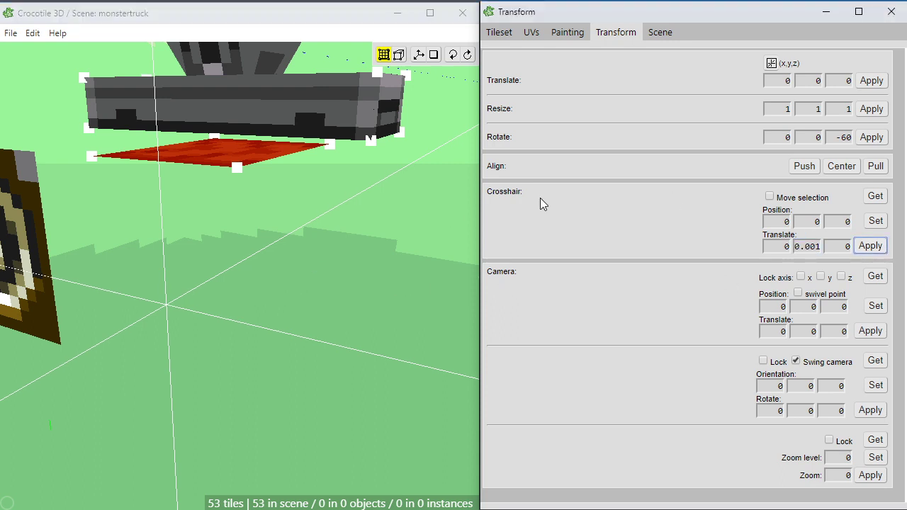
click(864, 141)
mouse_move(238, 325)
middle_down()
mouse_move(219, 369)
mouse_move(230, 336)
middle_up()
key(ctrl+z)
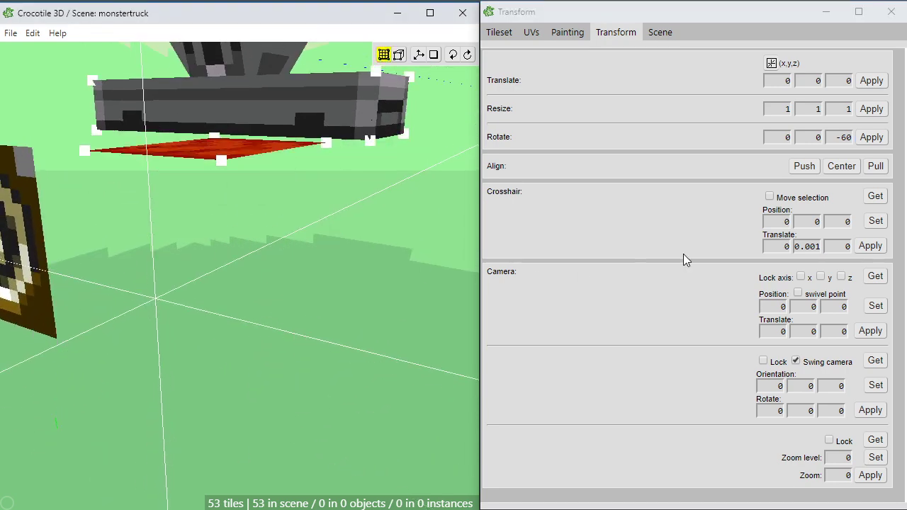
Nudge the crosshair a further 0.001 along Y and rotate the tread tile copy by -60 degrees about Z around it
click(869, 247)
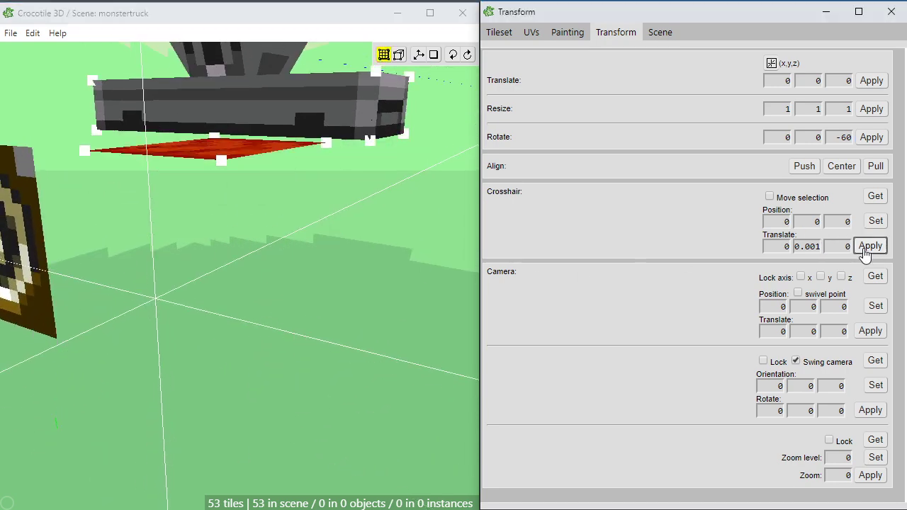
click(873, 138)
middle_drag(194, 364, 170, 384)
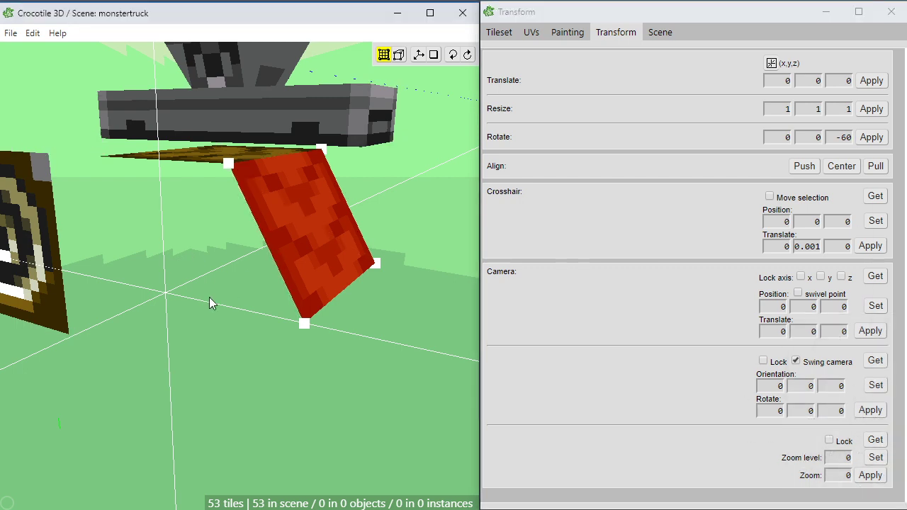
Complete the six-sided tread ring by duplicating the latest tread tile four times, rotating each copy by -60 degrees about Z
click(324, 243)
click(877, 140)
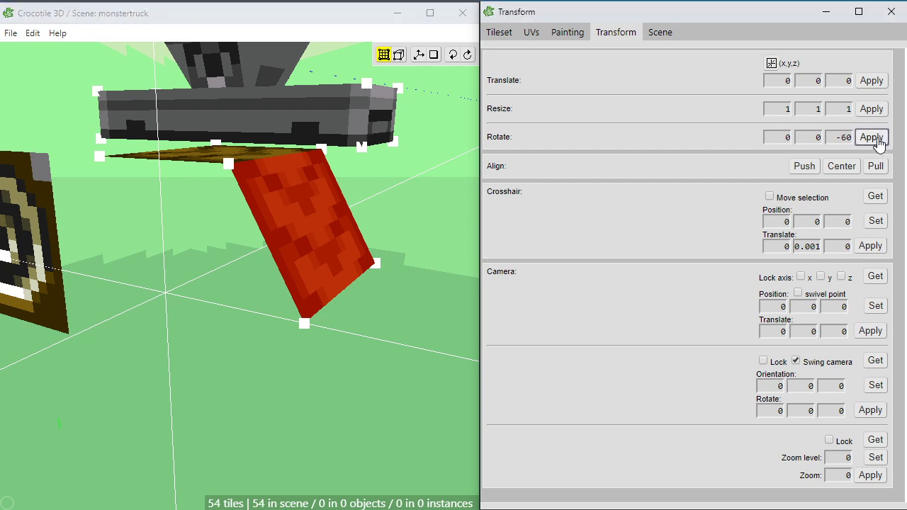
right_drag(329, 439, 277, 418)
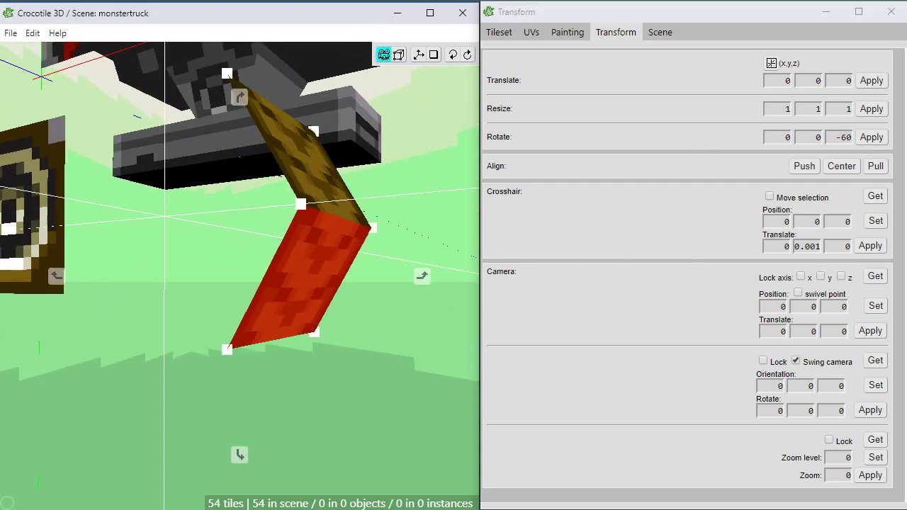
click(422, 368)
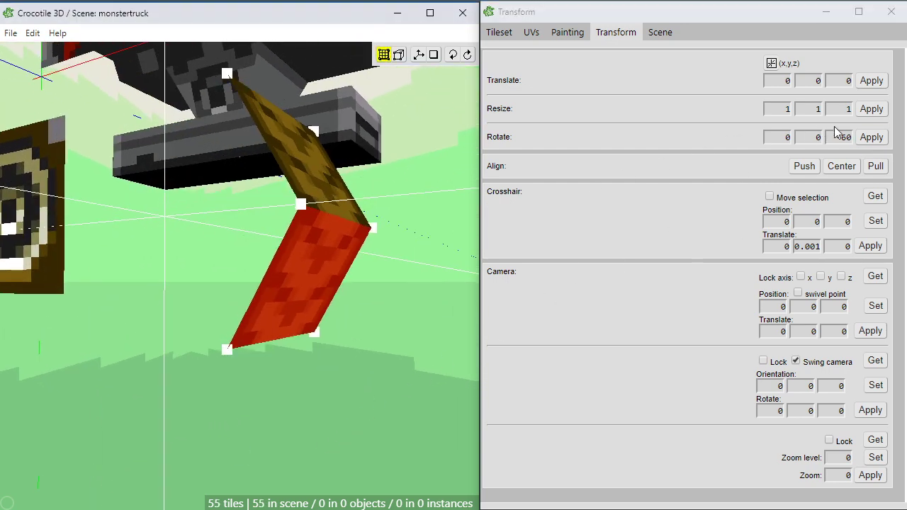
click(867, 141)
right_drag(359, 294, 273, 301)
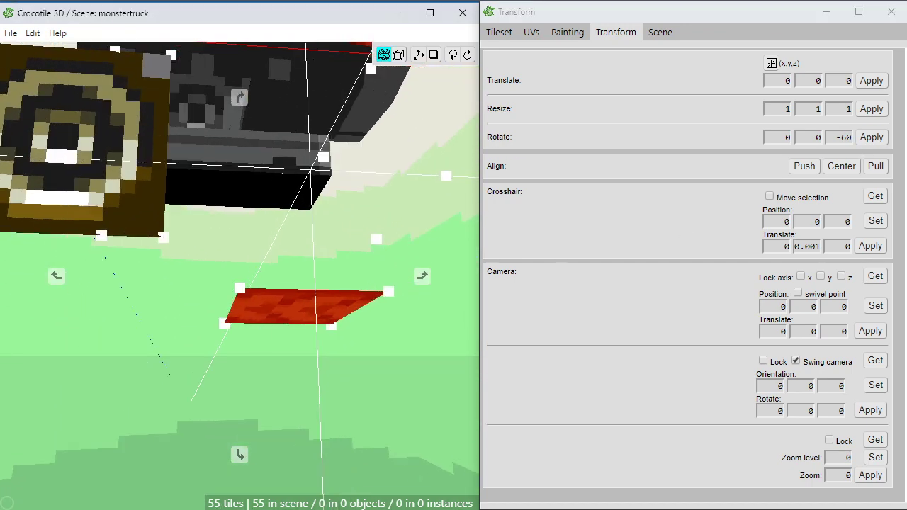
click(877, 136)
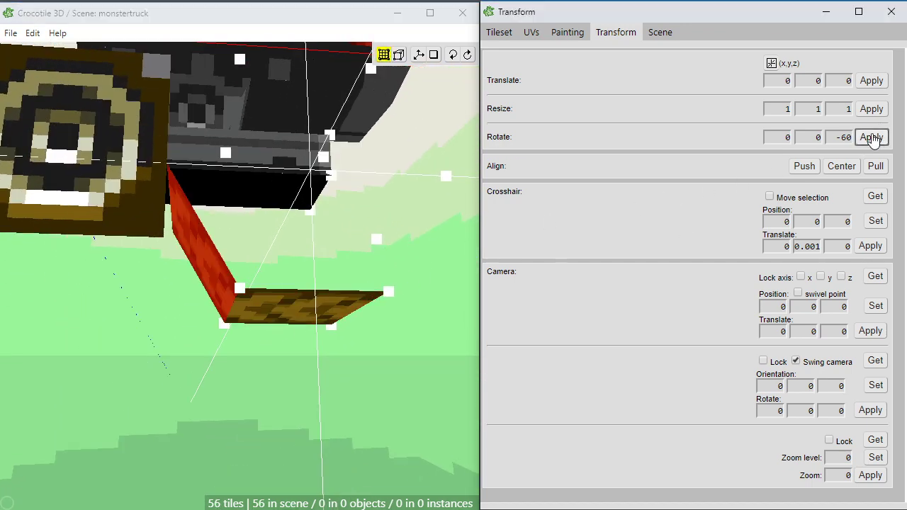
right_drag(239, 269, 291, 347)
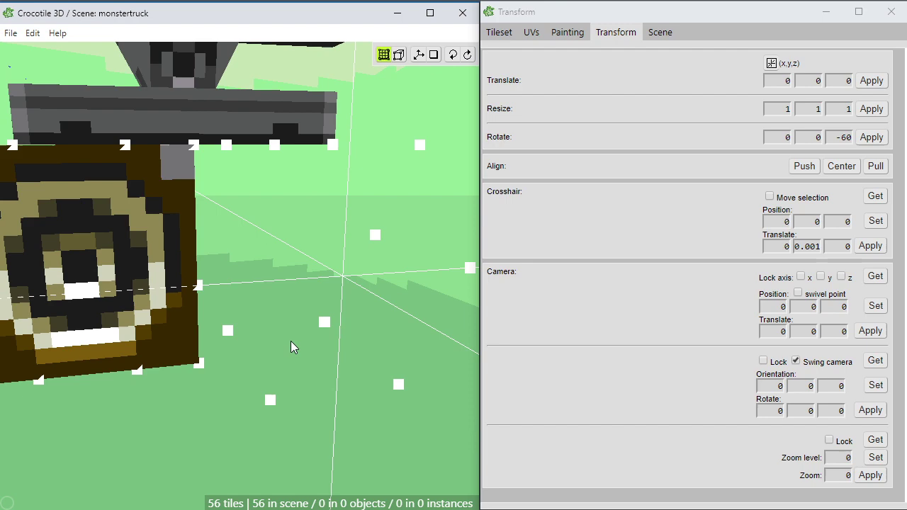
click(465, 246)
click(870, 137)
right_drag(335, 277, 202, 257)
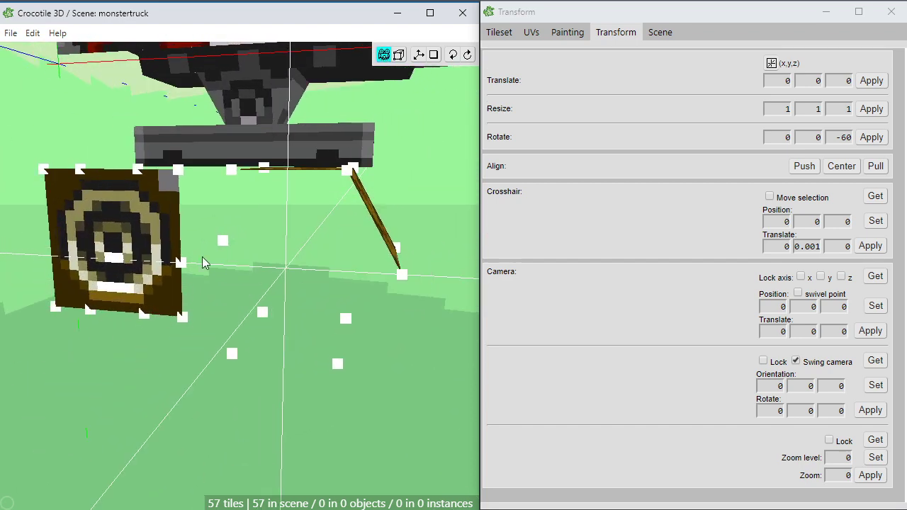
Select the three wheel face tiles and move them right and slightly down over the tread ring
click(115, 229)
click(161, 230)
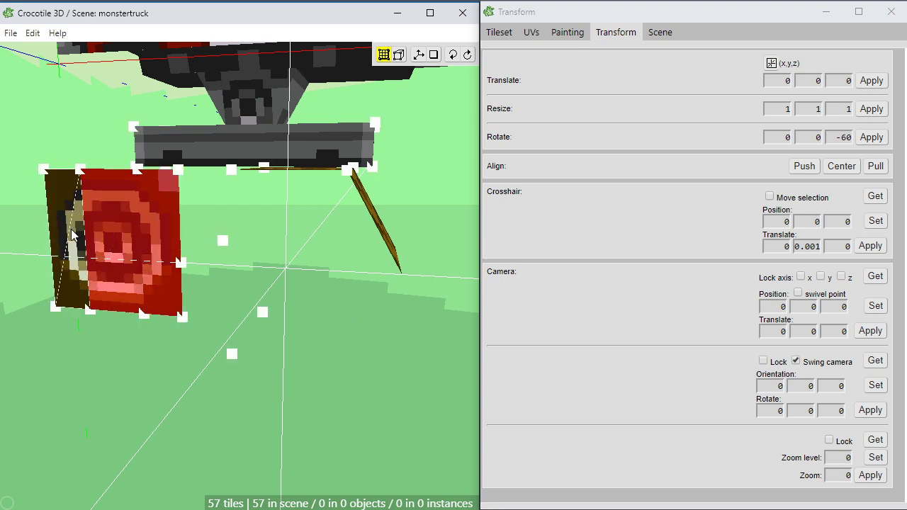
click(76, 237)
drag(85, 241, 236, 271)
key(d)
key(d)
key(d)
key(d)
key(d)
key(d)
key(d)
key(d)
key(d)
key(d)
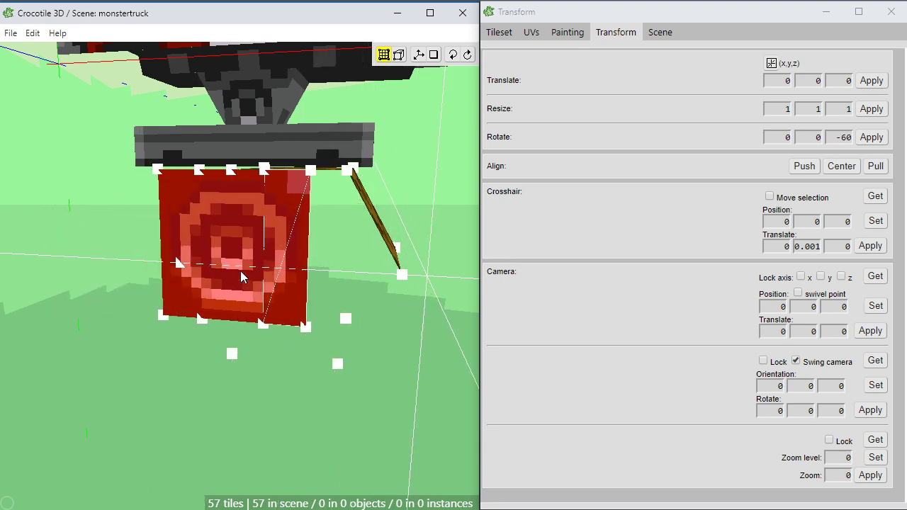
key(d)
key(s)
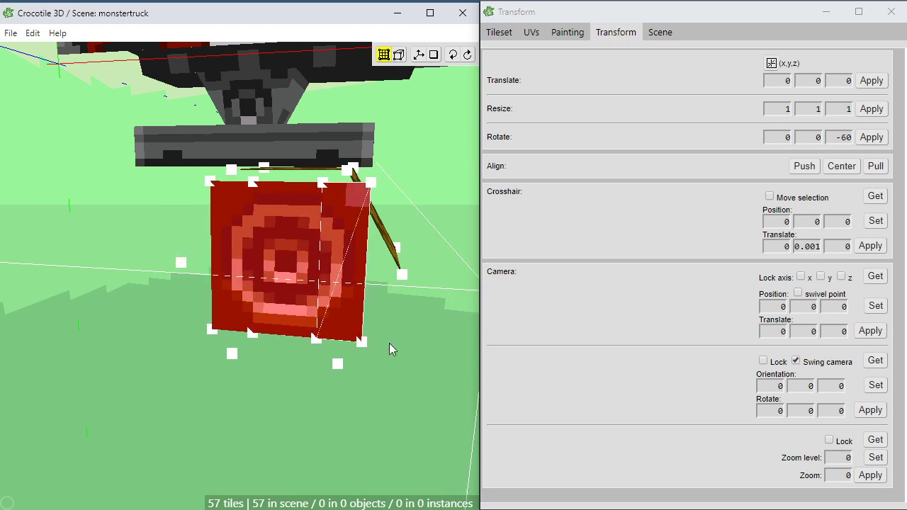
Compare the wheel face with the tread ring's corners and delete its three tiles
key(space)
drag(389, 343, 308, 315)
scroll(306, 319, up, 2)
right_drag(308, 294, 287, 268)
key(space)
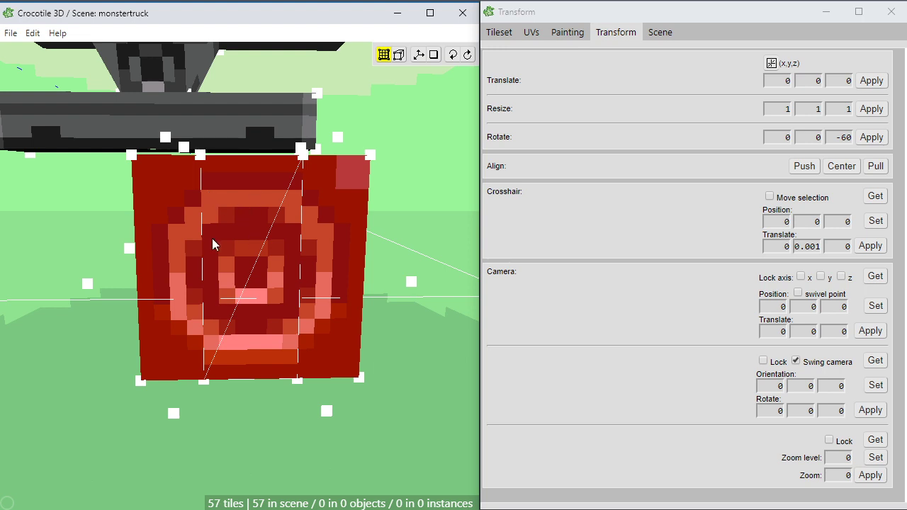
key(Delete)
Pick the whole square wheel face from the tileset and place it as a single tile below the truck's axle
click(507, 34)
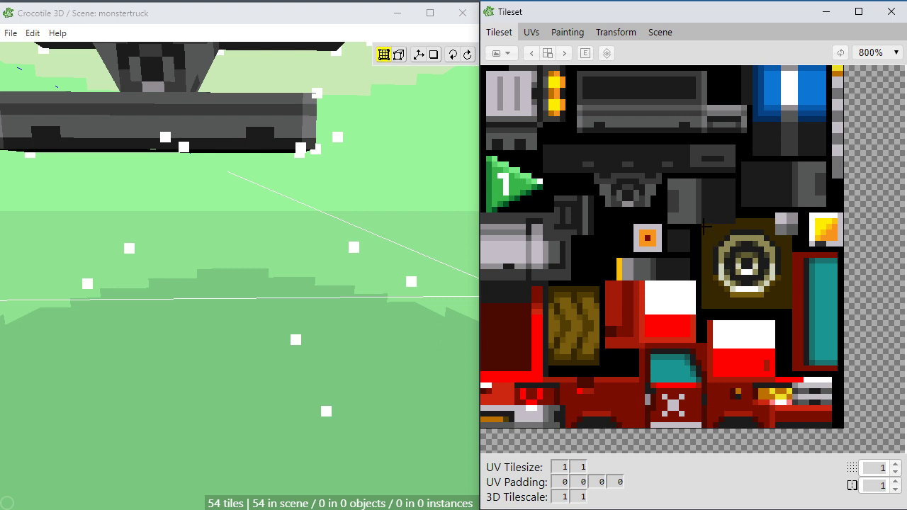
drag(703, 226, 791, 309)
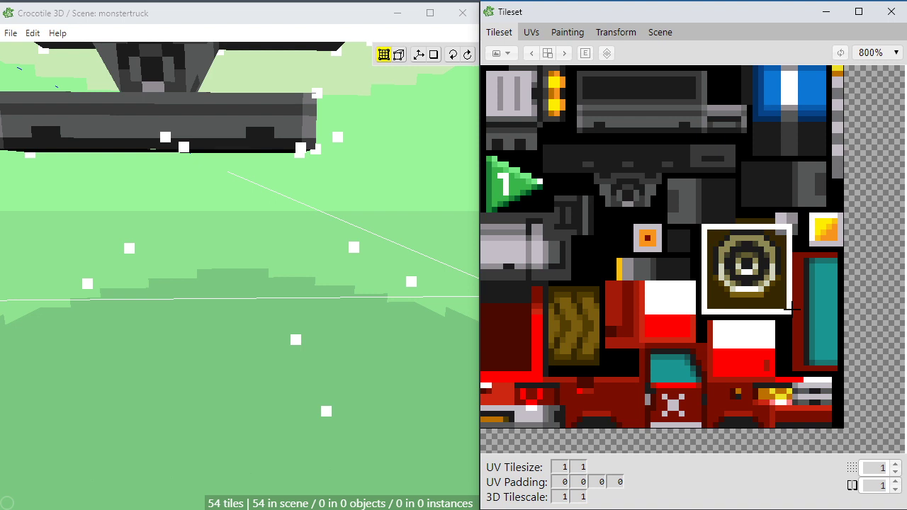
right_click(722, 226)
drag(701, 219, 786, 304)
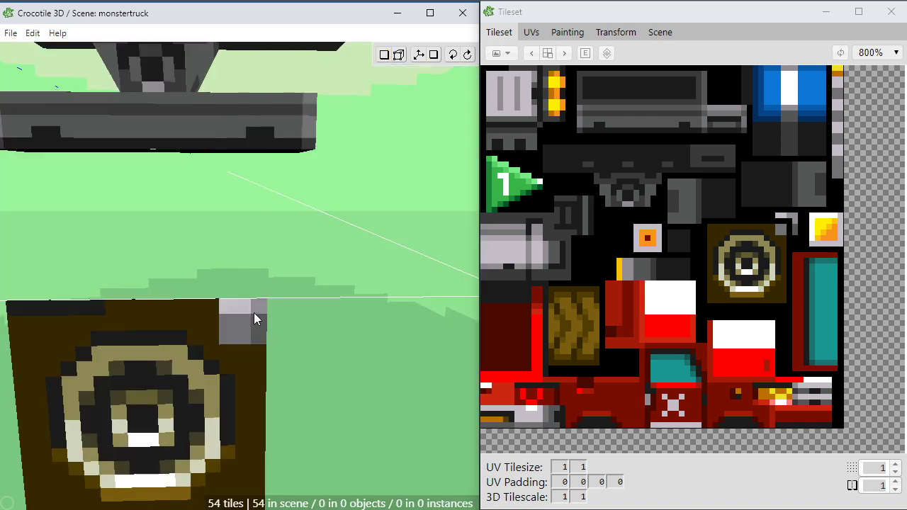
click(253, 312)
Move the square wheel face tile up and to the right so that it covers the six-sided tread ring
key(Tab)
key(w)
key(w)
key(w)
key(w)
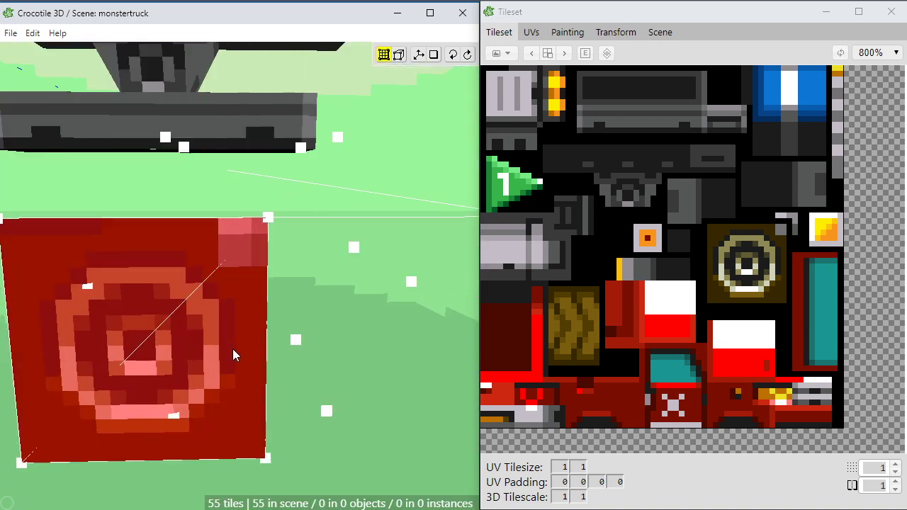
key(d)
key(d)
key(d)
key(d)
key(d)
key(w)
key(w)
key(d)
key(d)
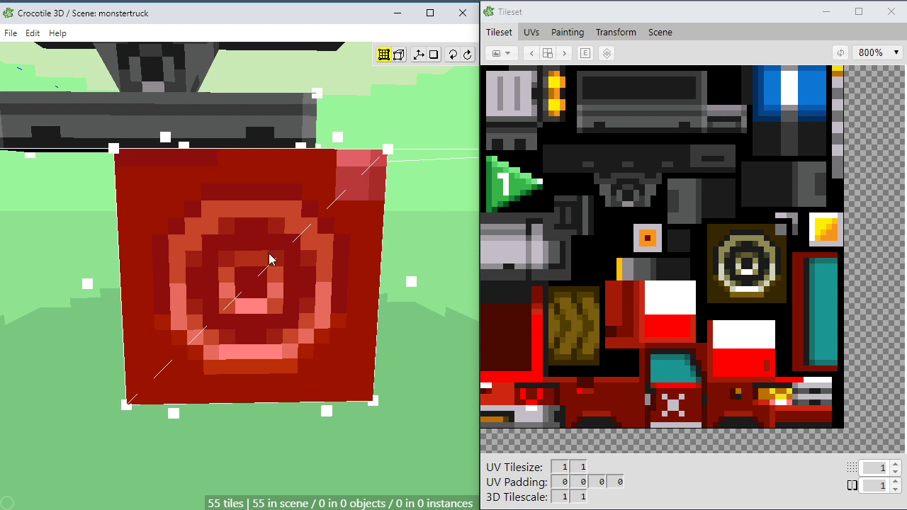
Split the wheel face tile vertically down its middle into two halves
click(239, 286)
key(ctrl+z)
key(ctrl+r)
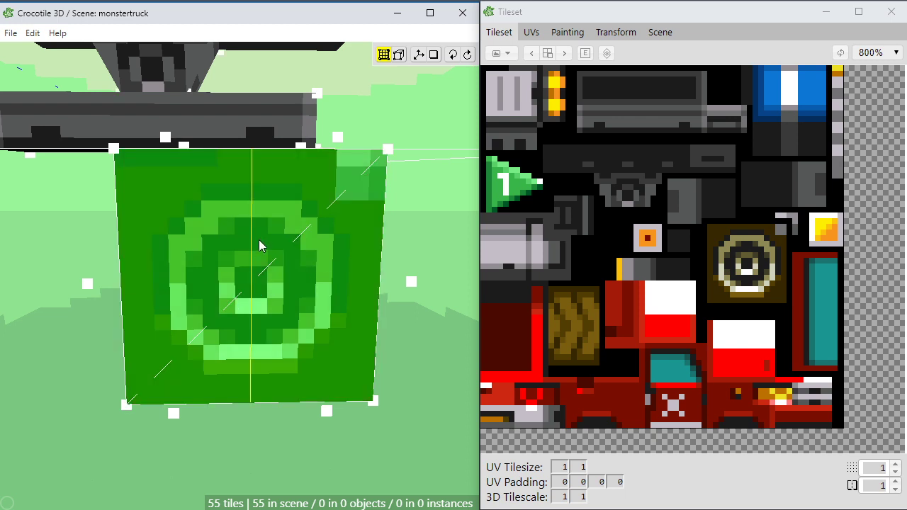
click(258, 240)
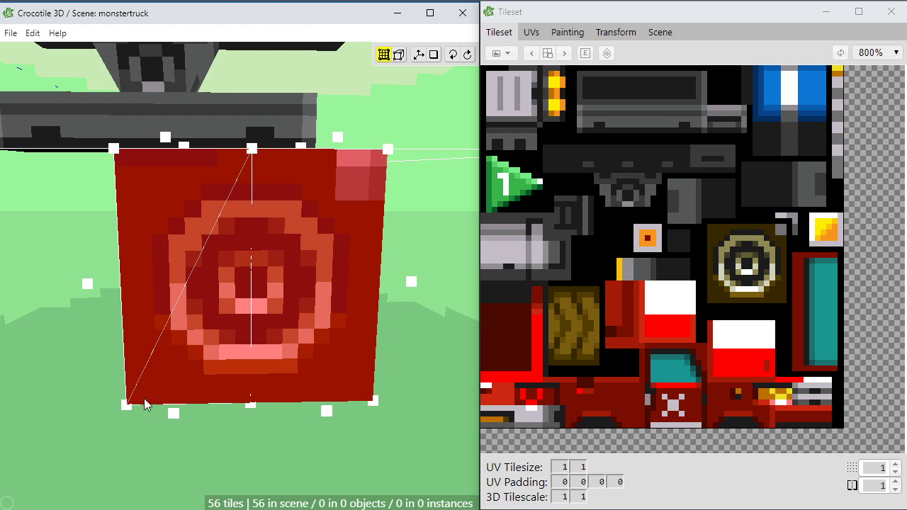
Snap the left half's two outer corners and its upper inner corner to the tread ring's lower-left, left and upper-left corners
drag(143, 399, 116, 403)
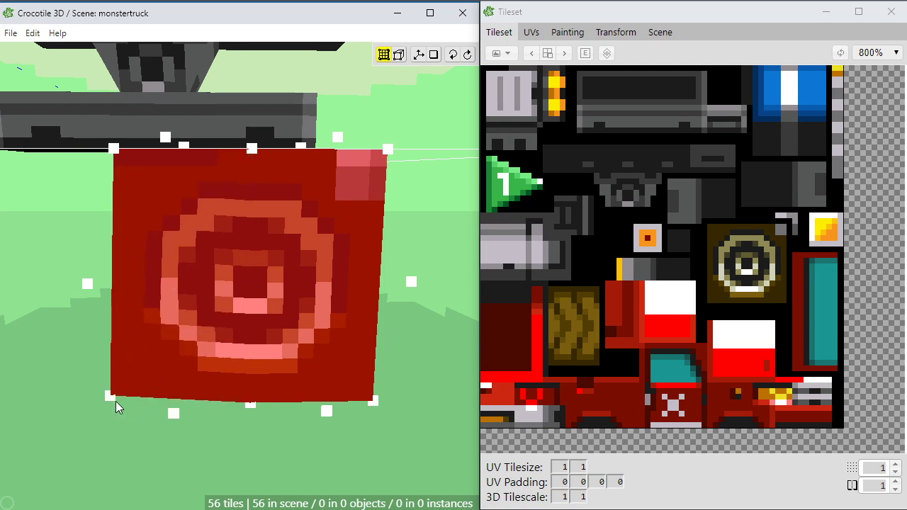
middle_drag(100, 421, 100, 423)
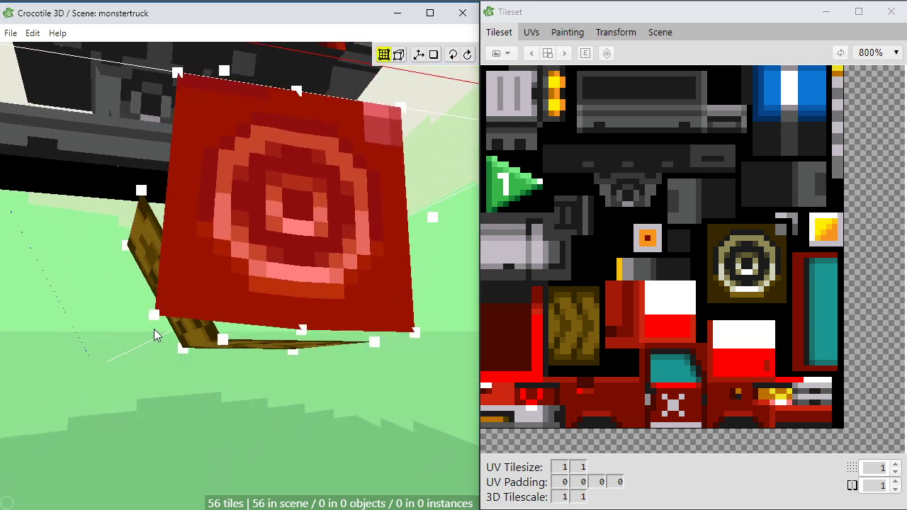
drag(155, 316, 219, 341)
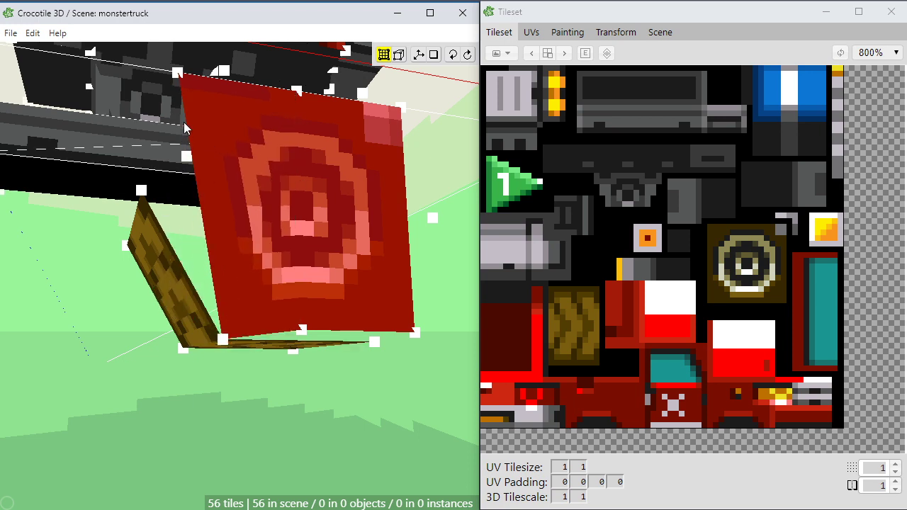
drag(177, 72, 141, 191)
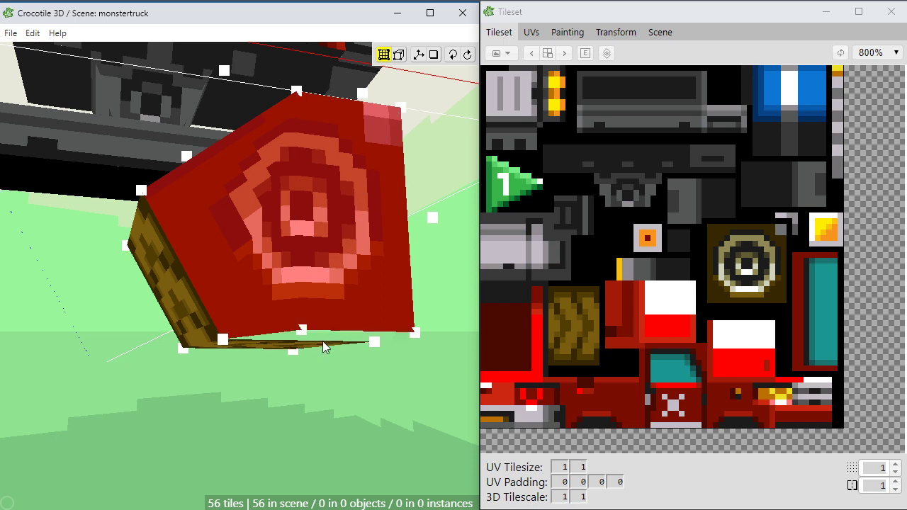
click(291, 140)
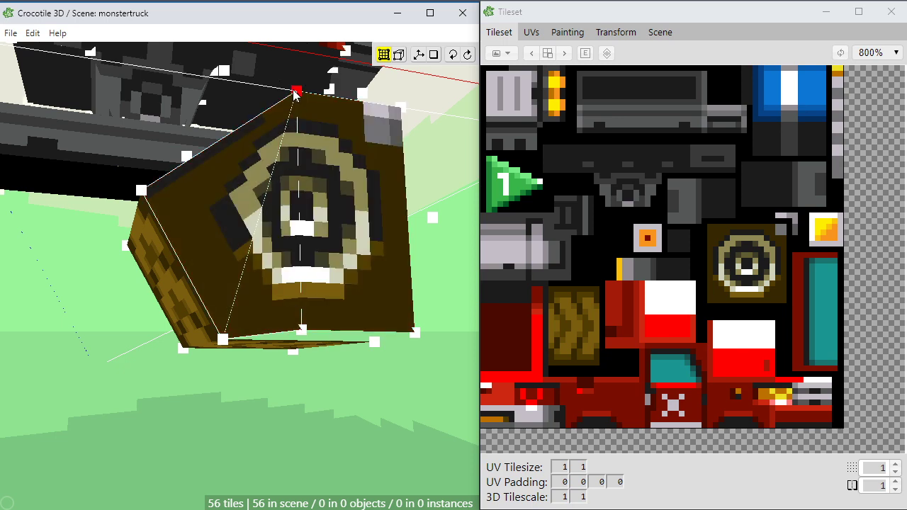
right_drag(250, 93, 261, 250)
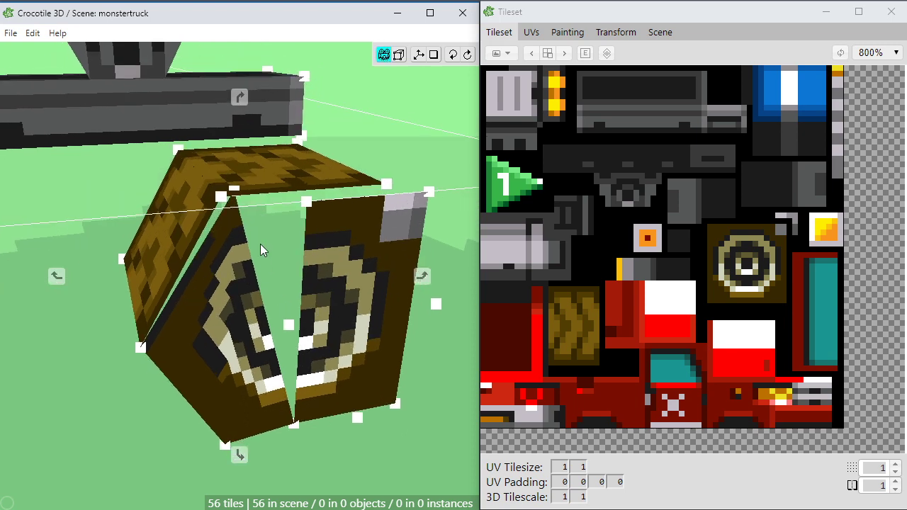
mouse_move(234, 191)
mouse_down()
mouse_move(245, 211)
mouse_move(220, 201)
mouse_up()
right_drag(220, 211, 191, 186)
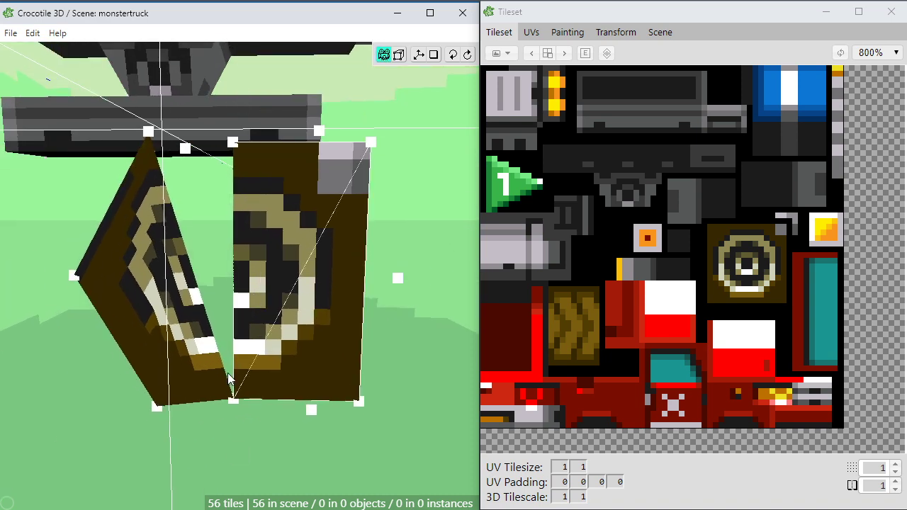
Snap the lower inner corners of both wheel face halves to the tread ring's lower-right corner
drag(234, 403, 312, 411)
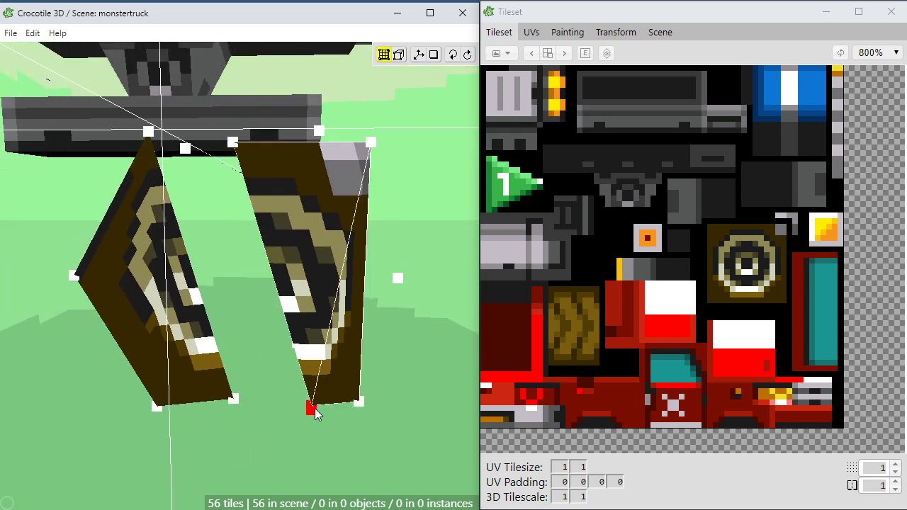
drag(236, 401, 276, 413)
key(space)
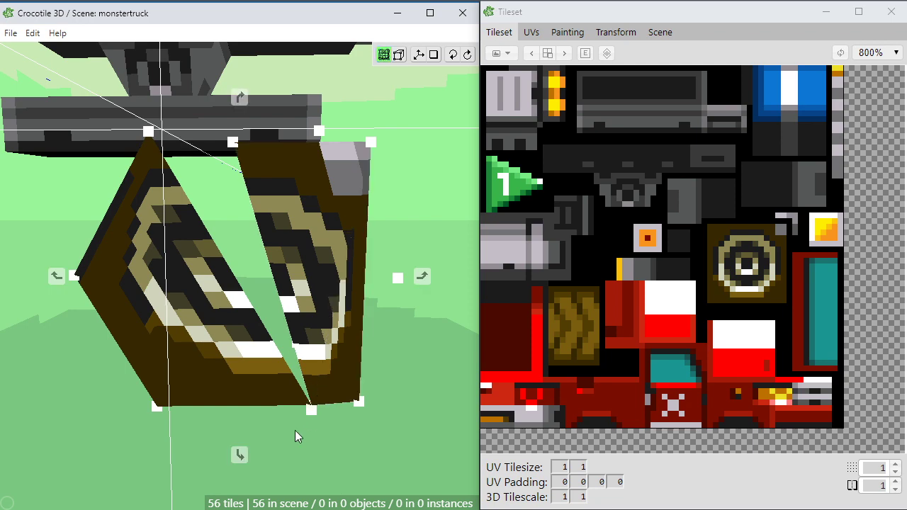
drag(295, 433, 237, 337)
mouse_move(227, 296)
mouse_down()
mouse_move(215, 286)
mouse_move(230, 285)
mouse_up()
click(229, 297)
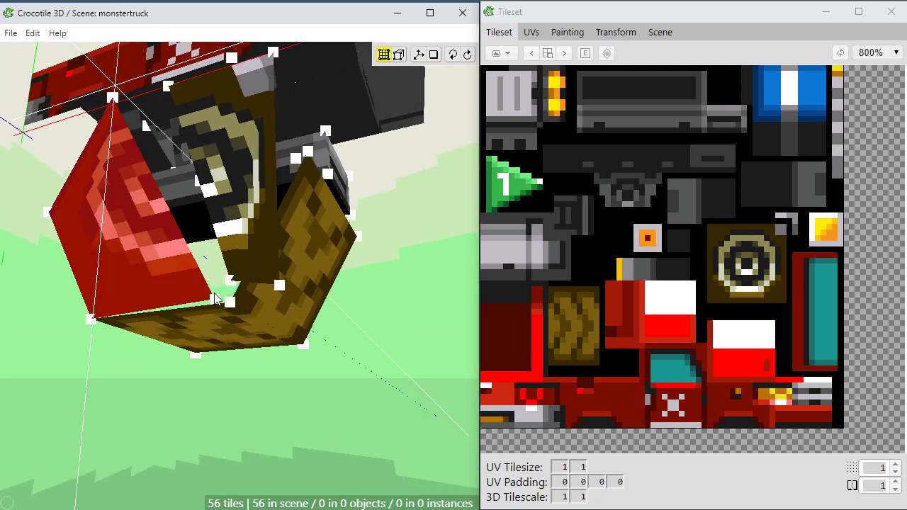
click(230, 303)
drag(235, 285, 231, 304)
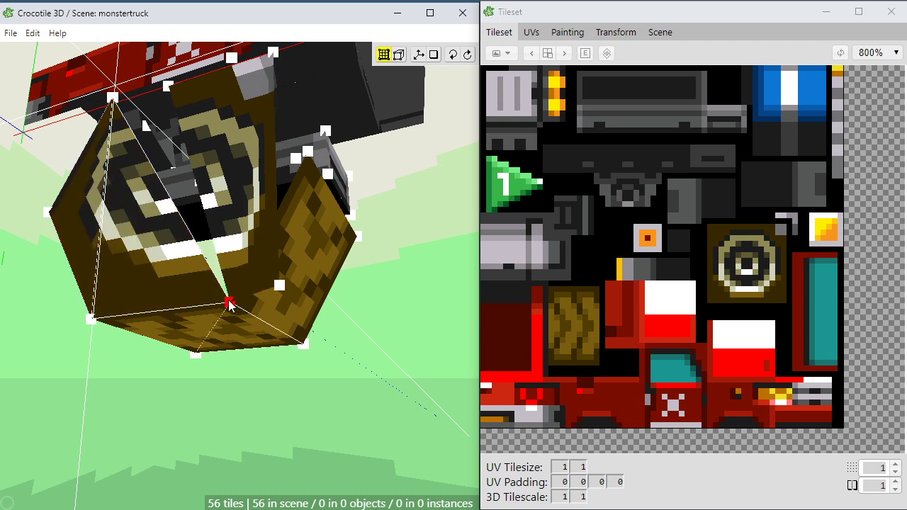
Snap the right half's remaining corners to the tread ring so that both halves close into a hexagonal wheel face
key(space)
drag(133, 85, 102, 145)
drag(305, 145, 253, 134)
drag(298, 417, 338, 292)
key(space)
drag(304, 389, 304, 389)
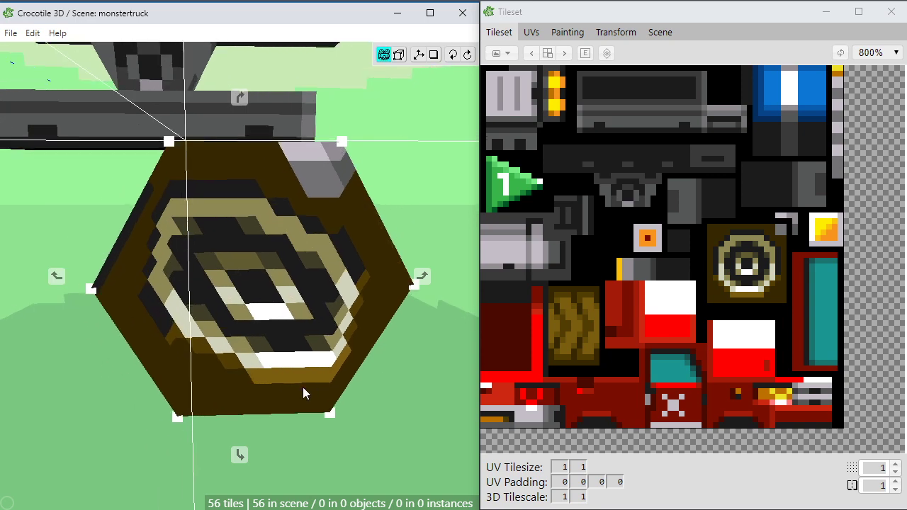
Select both wheel face tiles and shift the left half's UV points to form the left side of a hexagon around the wheel texture
drag(349, 287, 268, 335)
key(v)
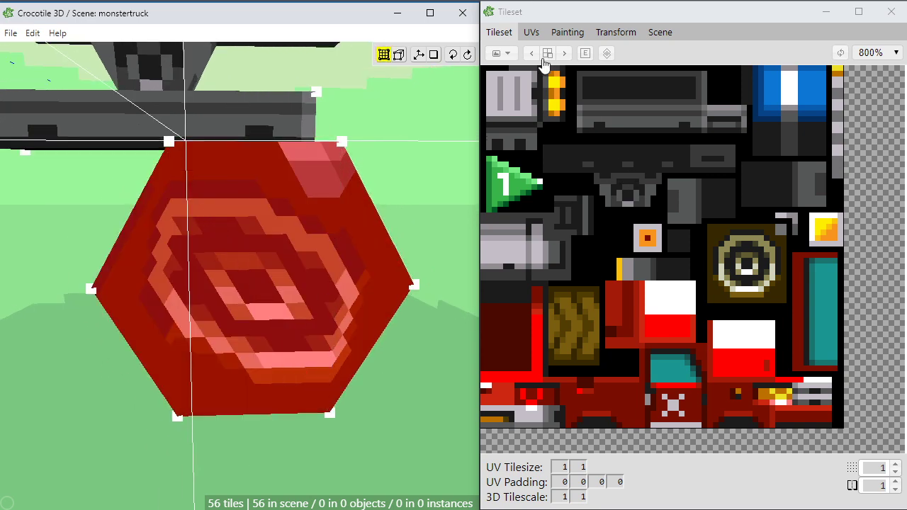
click(535, 34)
scroll(616, 163, up, 3)
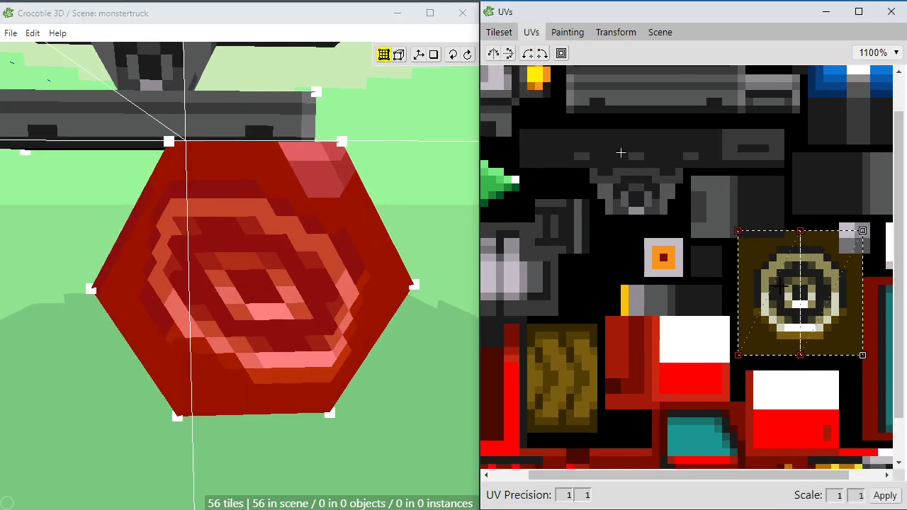
scroll(808, 266, up, 2)
key(space)
drag(789, 281, 717, 278)
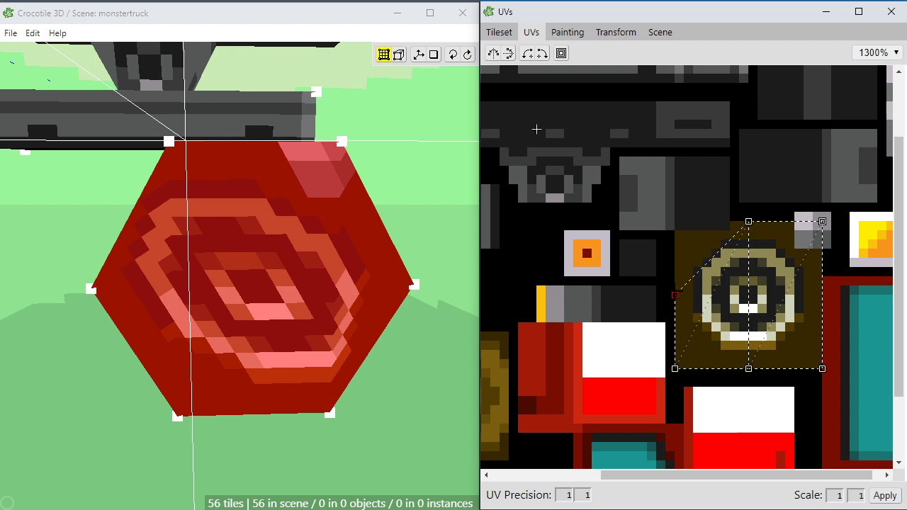
drag(677, 293, 676, 294)
drag(748, 222, 712, 229)
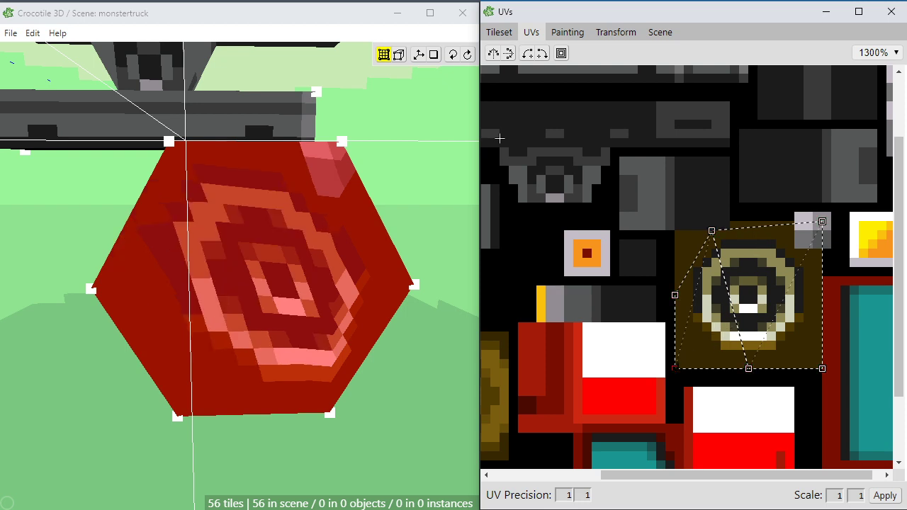
drag(723, 366, 721, 367)
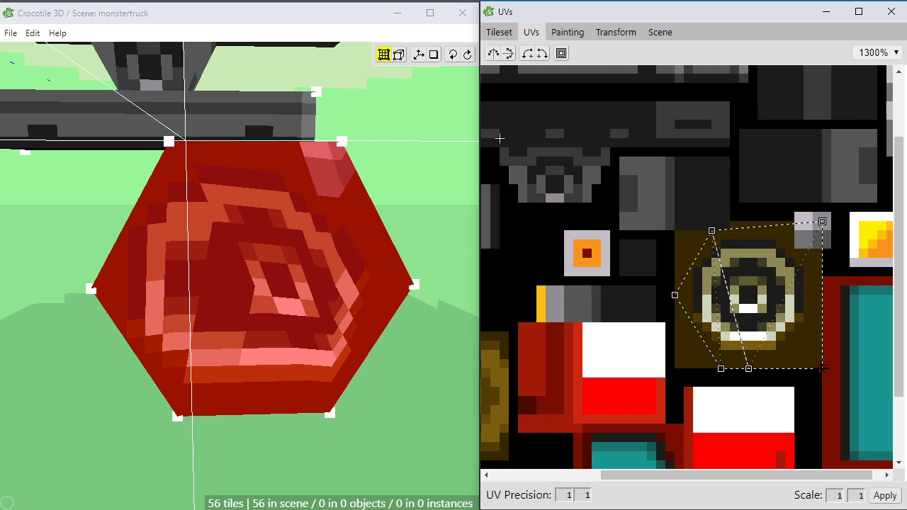
Shift the right half's UV points to form the matching right side of the hexagon around the wheel texture
drag(820, 304, 821, 304)
drag(499, 138, 536, 138)
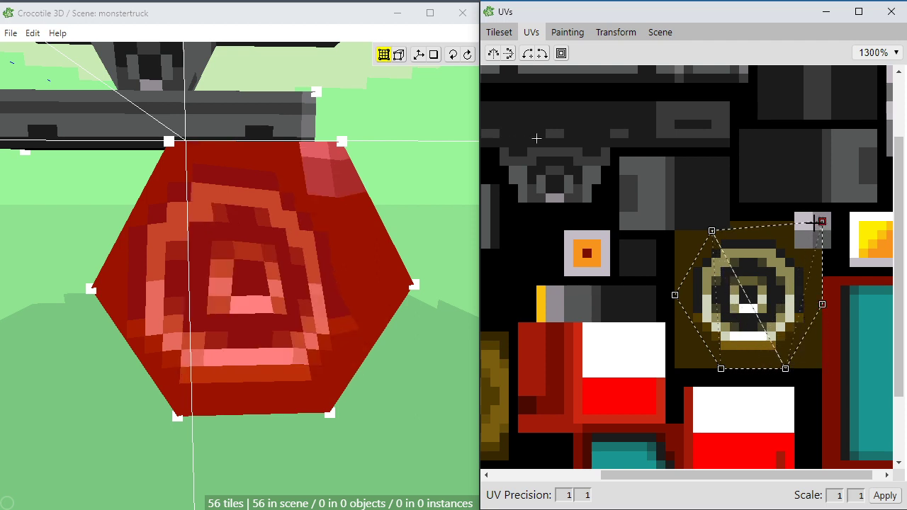
drag(814, 222, 777, 230)
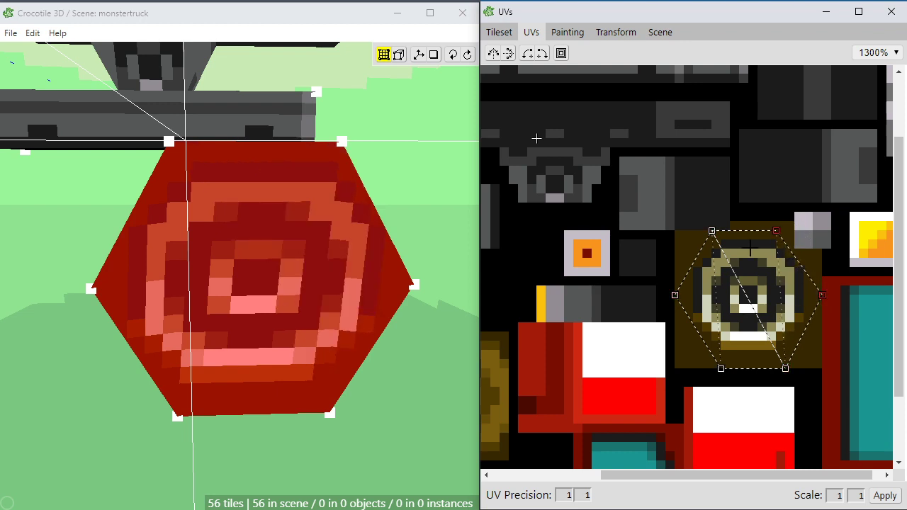
drag(782, 231, 782, 231)
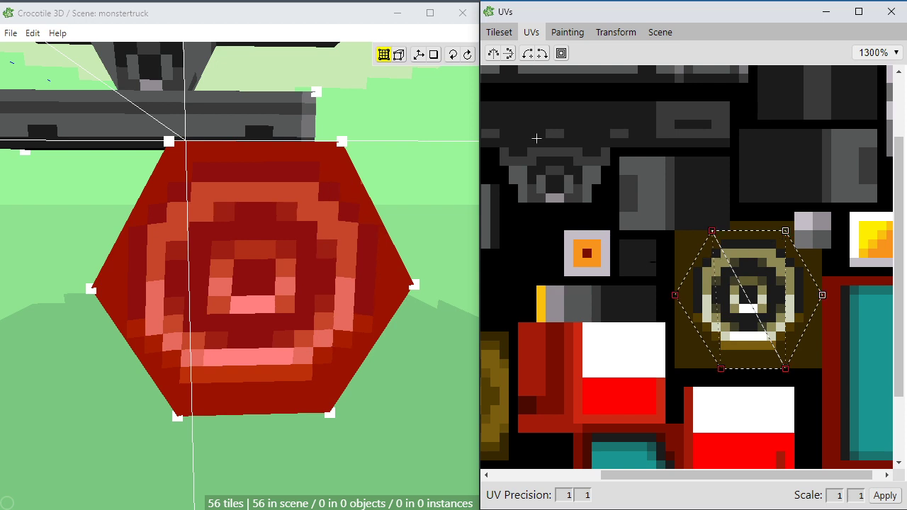
Fine-tune the UV hexagon by aligning its lower-left point under the upper-left one and raising both bottom points one pixel
drag(536, 138, 546, 138)
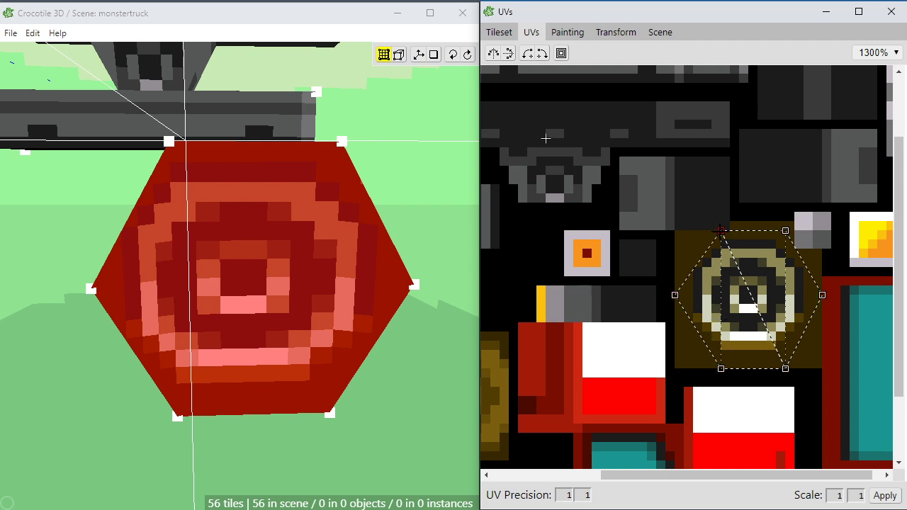
drag(546, 138, 536, 138)
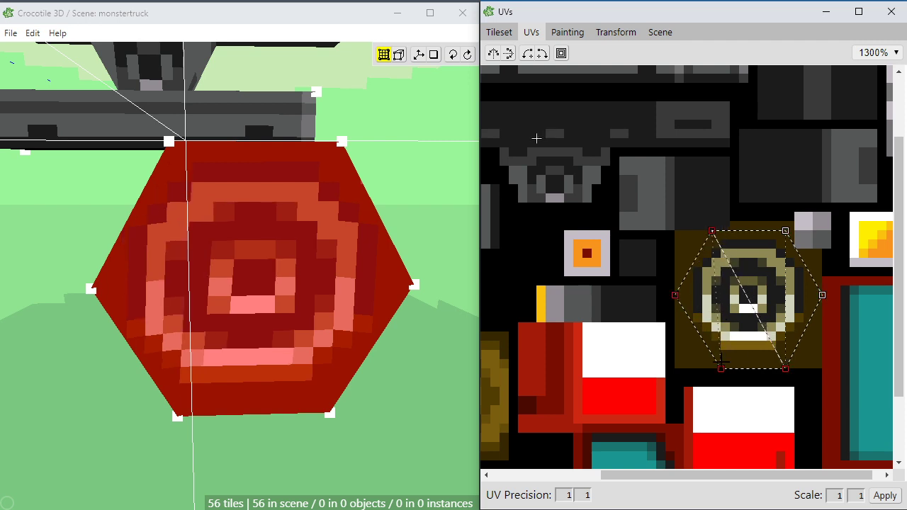
drag(721, 360, 717, 357)
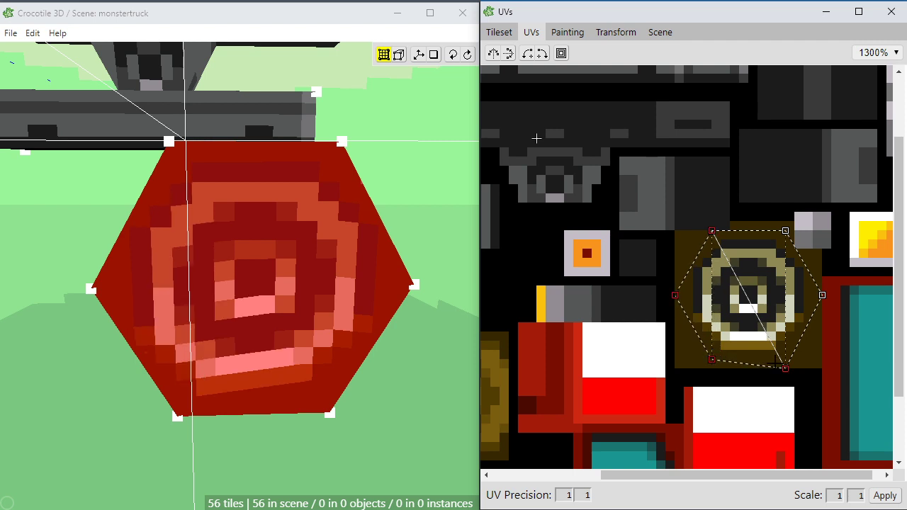
drag(537, 139, 537, 130)
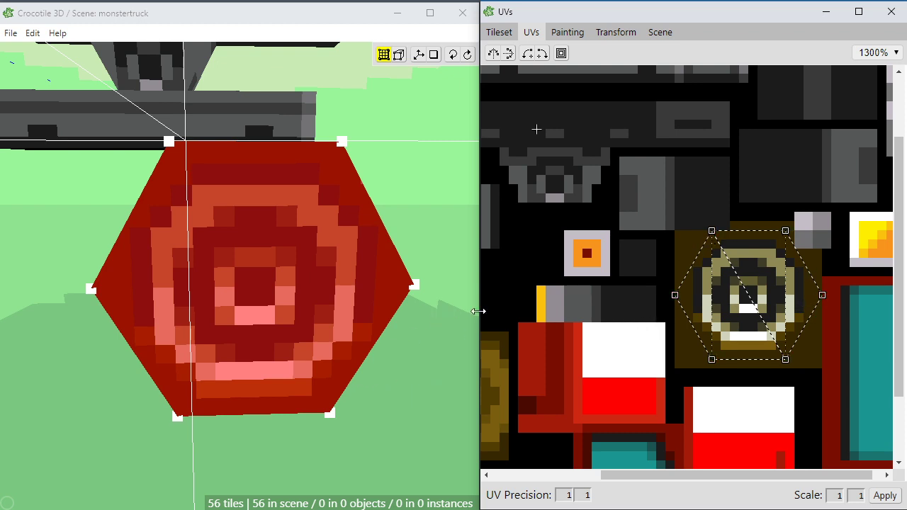
Deselect the wheel face and examine the whole wheel's shape and proportions against the truck body and axle
scroll(328, 341, down, 2)
click(316, 418)
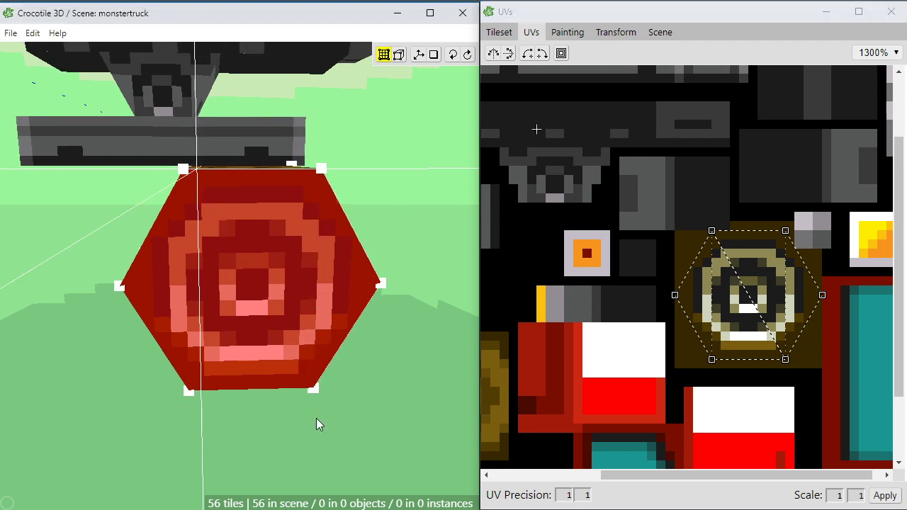
click(316, 418)
key(space)
drag(311, 421, 292, 423)
scroll(262, 384, down, 3)
drag(262, 384, 311, 364)
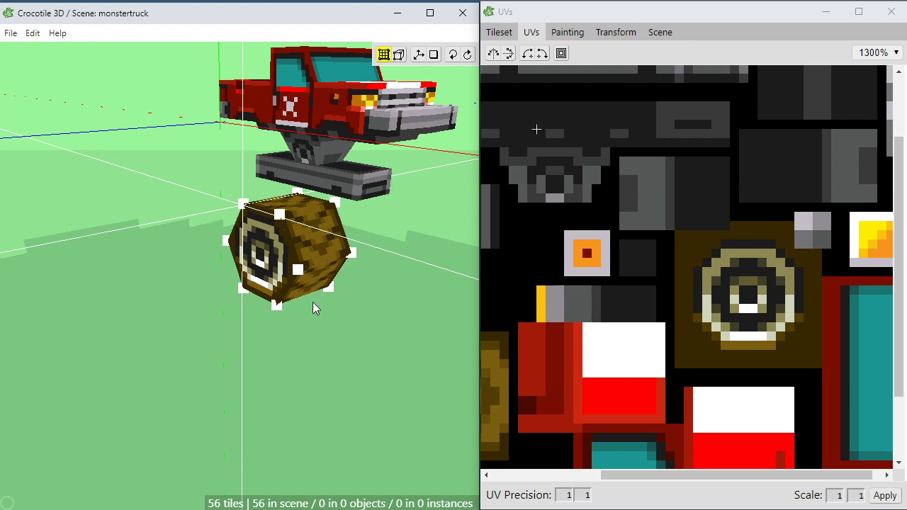
key(space)
right_drag(312, 301, 262, 358)
key(space)
scroll(345, 356, up, 5)
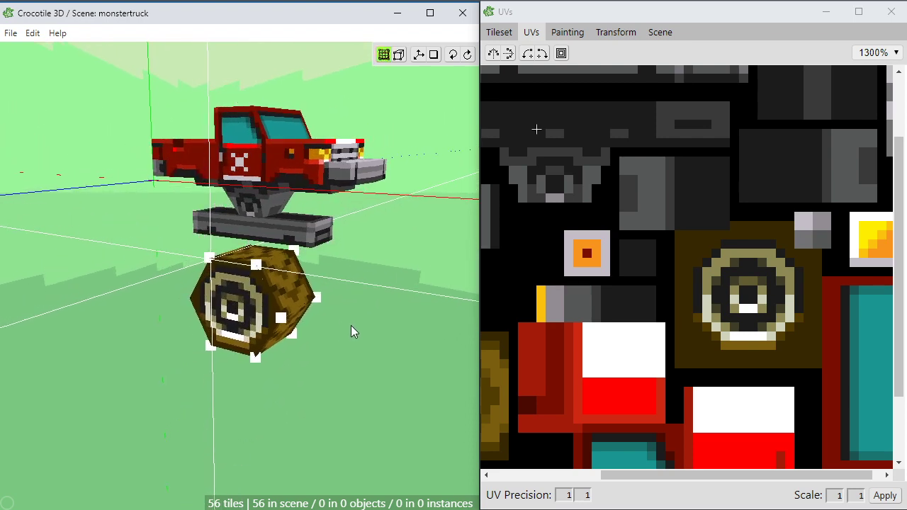
Inspect the wheel up close from several angles, checking the face texture and its edges along the tread
key(space)
drag(345, 356, 289, 292)
key(space)
scroll(291, 284, up, 3)
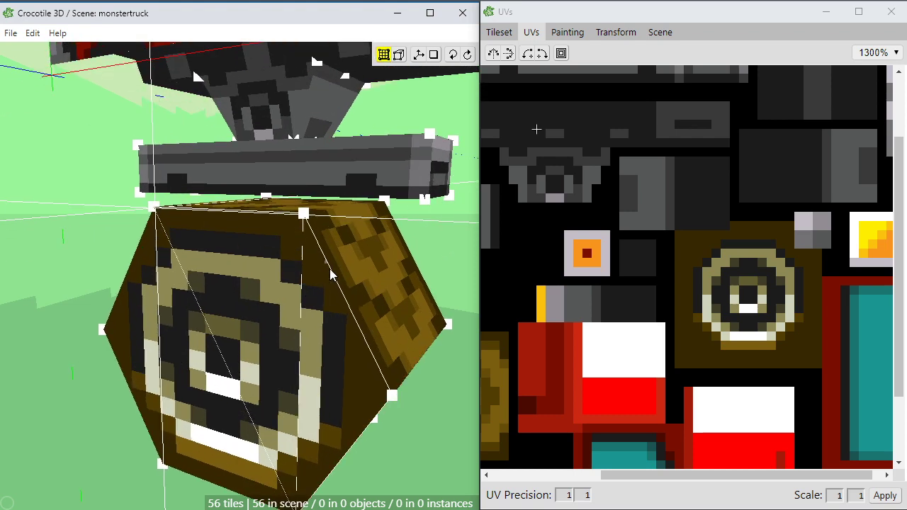
scroll(325, 261, up, 2)
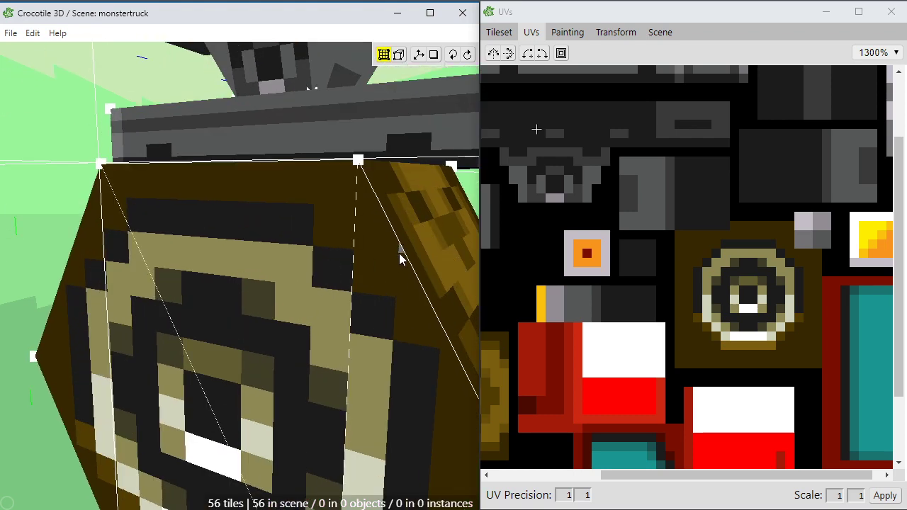
key(space)
right_drag(389, 267, 317, 242)
drag(317, 319, 333, 294)
key(space)
scroll(331, 293, down, 4)
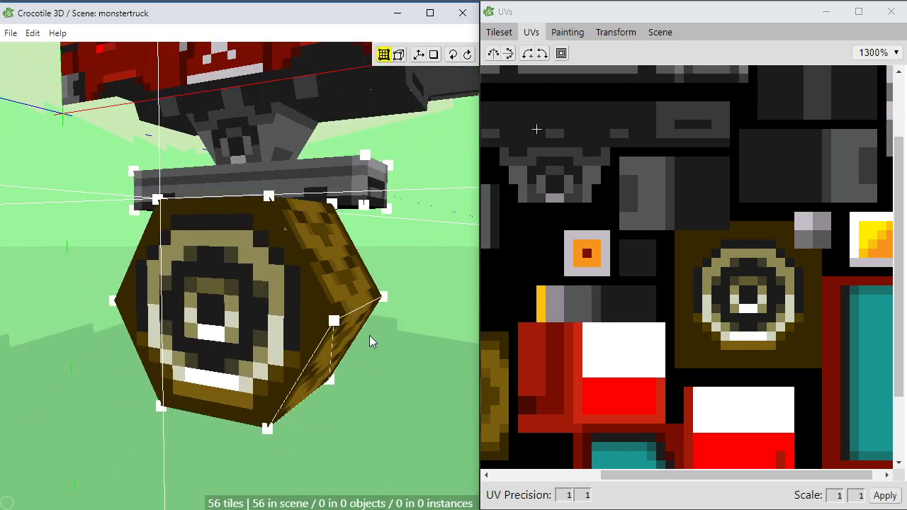
scroll(385, 426, down, 2)
key(space)
scroll(383, 361, up, 6)
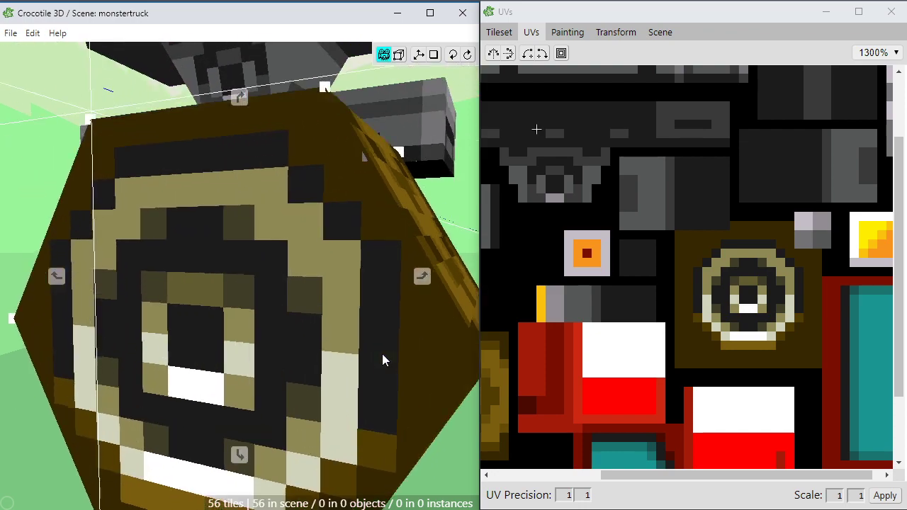
Examine the six-sided wheel from a distance, comparing its size and position with the axle and truck body
drag(382, 354, 369, 314)
key(space)
scroll(370, 313, down, 3)
scroll(332, 392, down, 2)
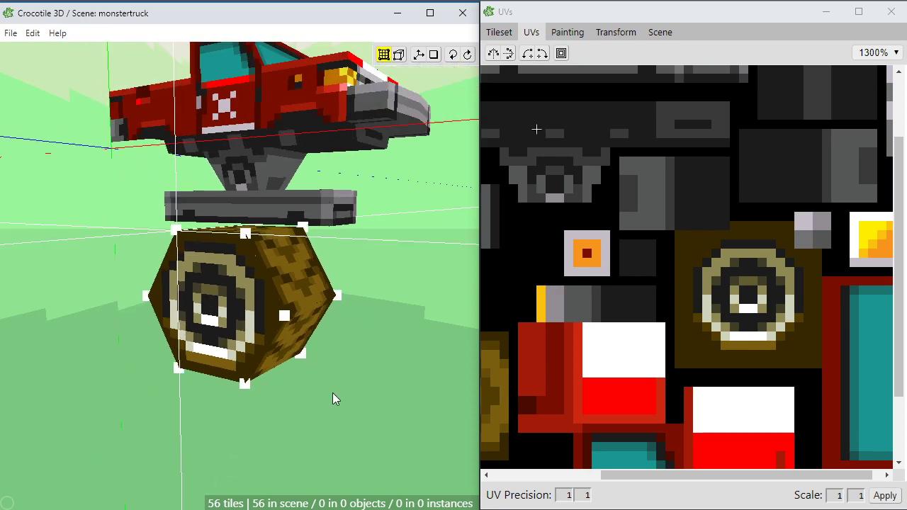
scroll(387, 322, down, 1)
scroll(365, 334, up, 2)
scroll(365, 333, down, 1)
key(space)
scroll(351, 347, down, 1)
scroll(351, 348, down, 1)
key(space)
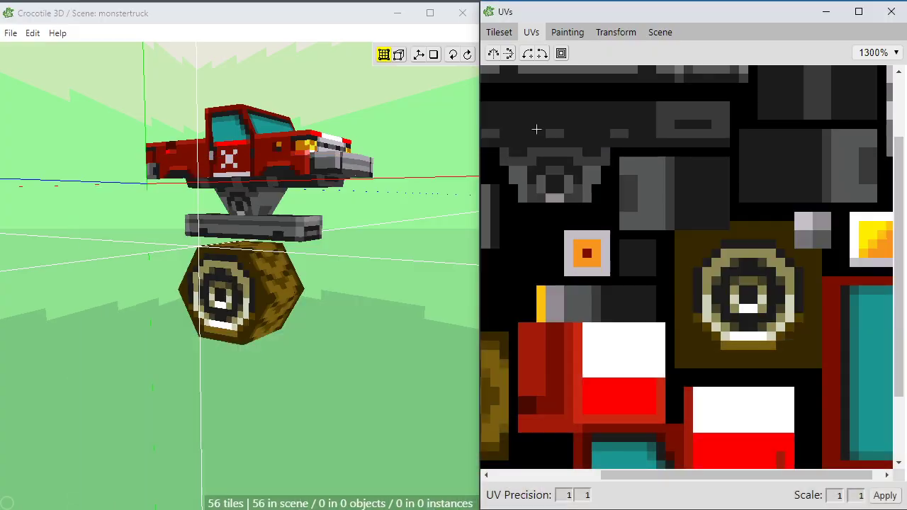
click(316, 337)
key(space)
drag(316, 336, 358, 365)
key(space)
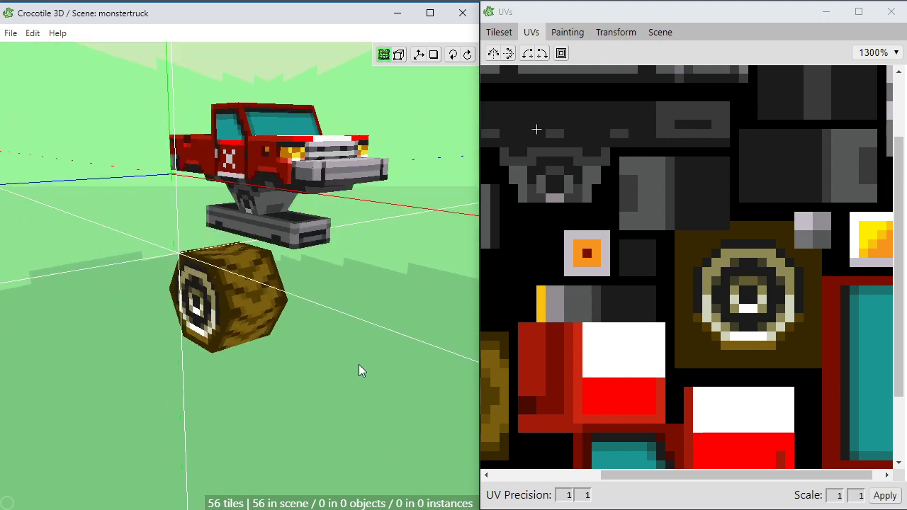
Inspect the wheel's face and tread together with the axle from low front and side angles
drag(403, 293, 382, 361)
scroll(381, 336, up, 4)
key(Return)
key(space)
drag(312, 399, 291, 390)
key(space)
scroll(362, 404, up, 3)
key(Return)
key(space)
scroll(368, 306, down, 3)
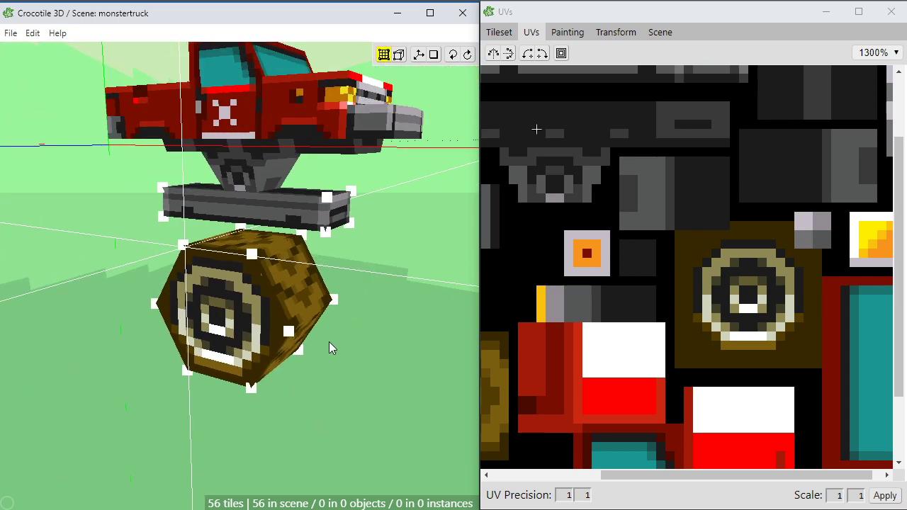
Duplicate the tiles of the wheel's outer hexagonal face and offset the copy outward from the original
key(space)
drag(329, 342, 255, 377)
click(248, 319)
shift+click(209, 333)
key(space)
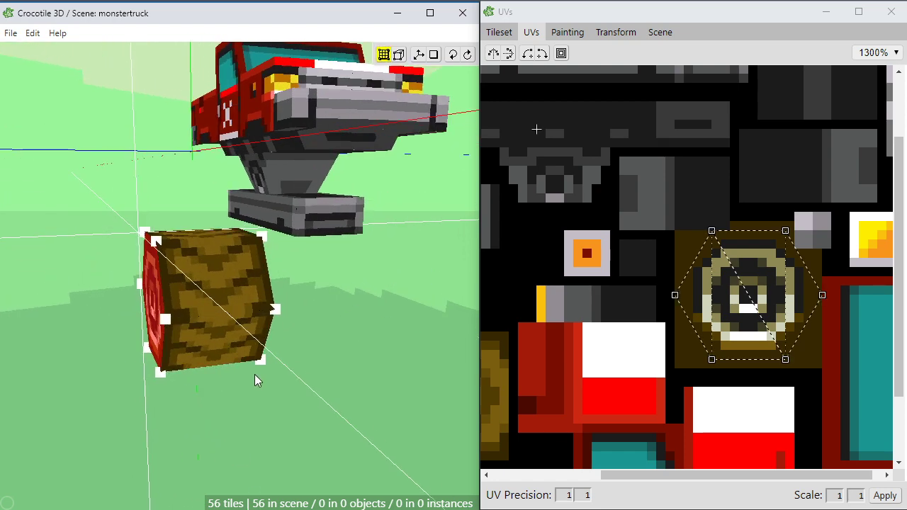
key(ctrl+v)
key(a)
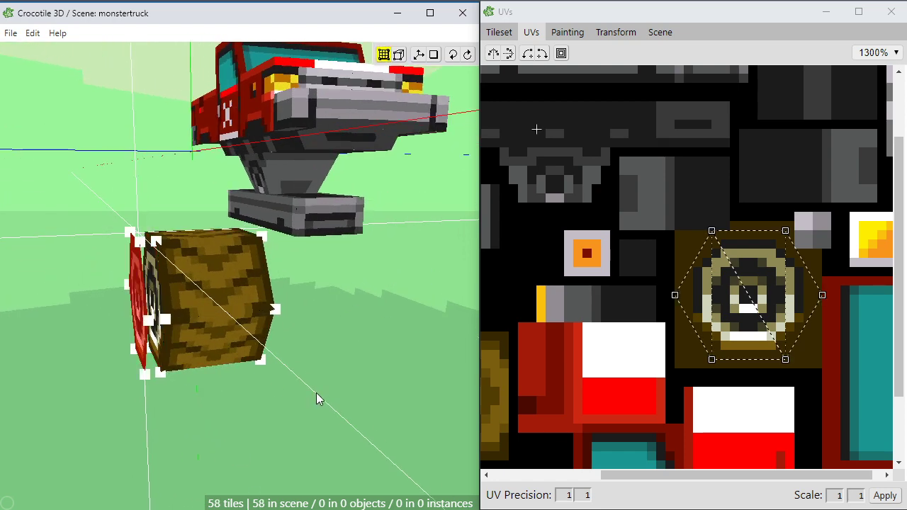
Move the copied wheel face across the tread's width to close the wheel's inner side
key(space)
mouse_move(302, 430)
mouse_down()
mouse_move(262, 425)
mouse_move(312, 429)
mouse_up()
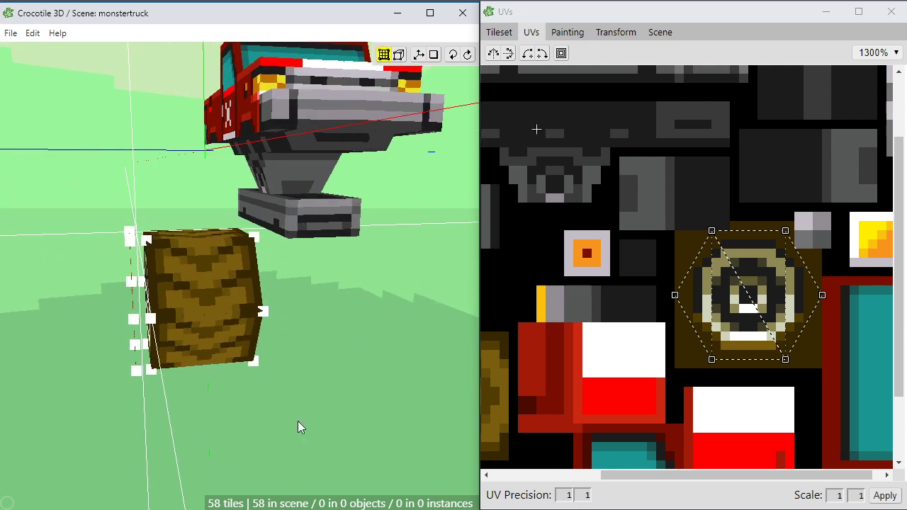
key(d)
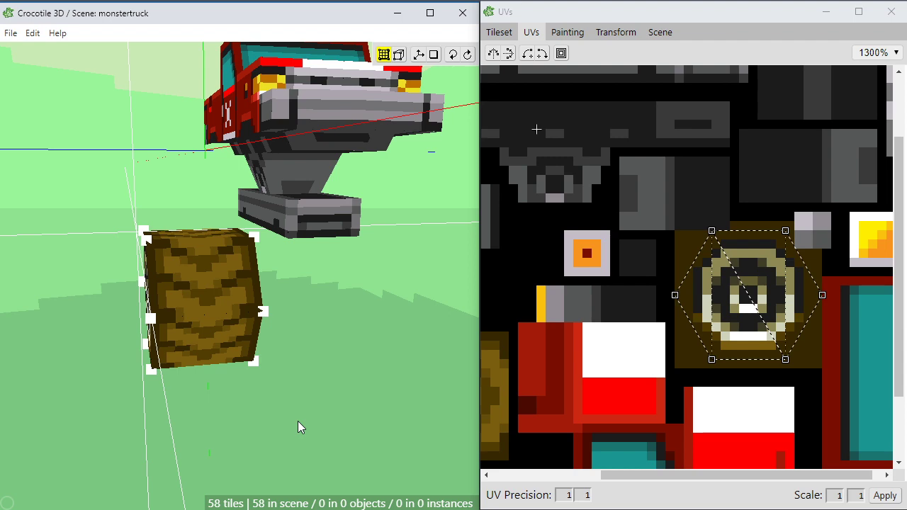
key(d)
key(d)
key(d)
key(d)
key(d)
key(d)
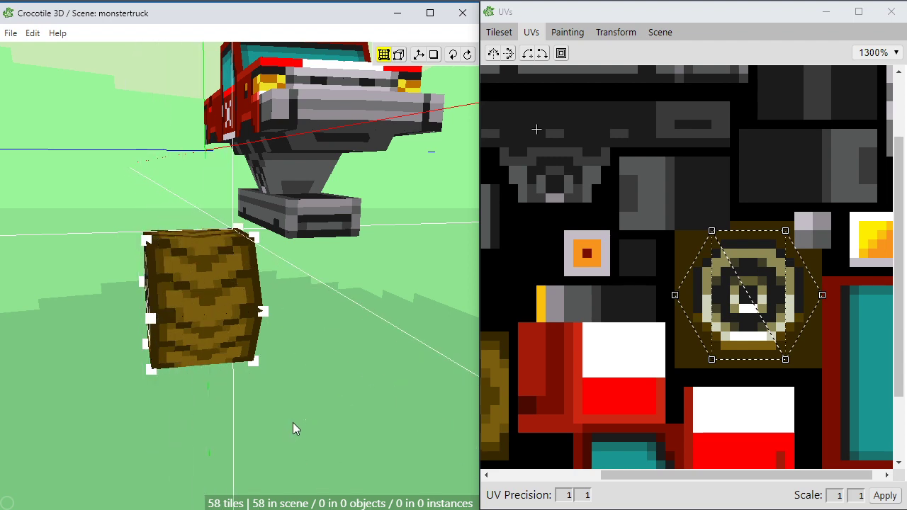
Check from the front and below how the copied face lines up with the wheel's inner edge
right_drag(293, 422, 281, 453)
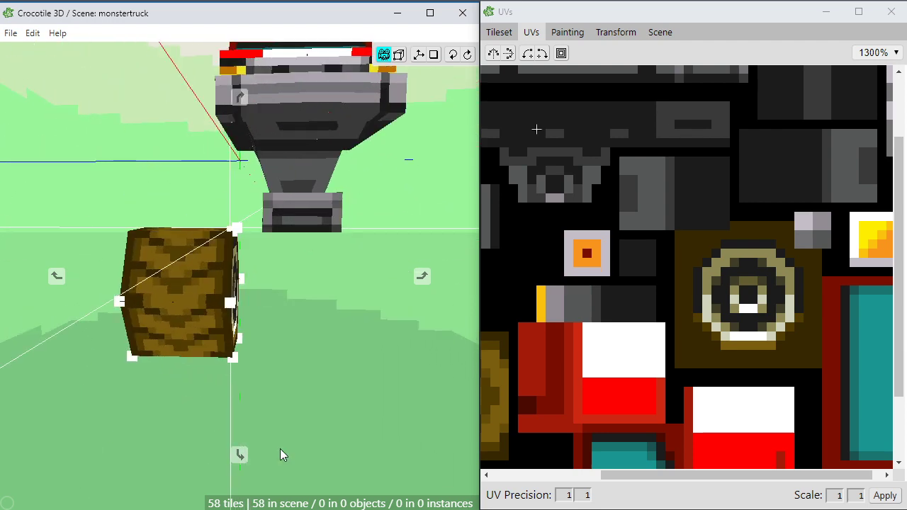
key(plus)
key(plus)
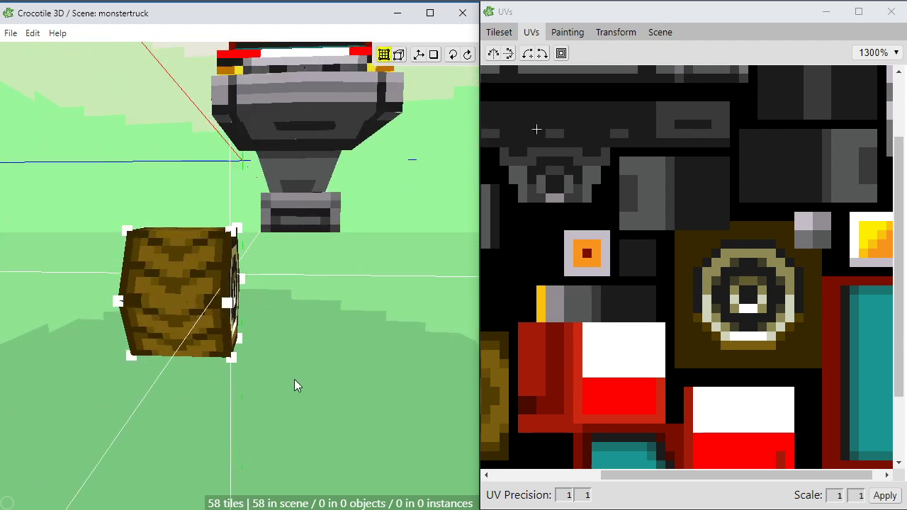
right_drag(296, 385, 266, 317)
scroll(273, 401, up, 2)
scroll(260, 421, up, 3)
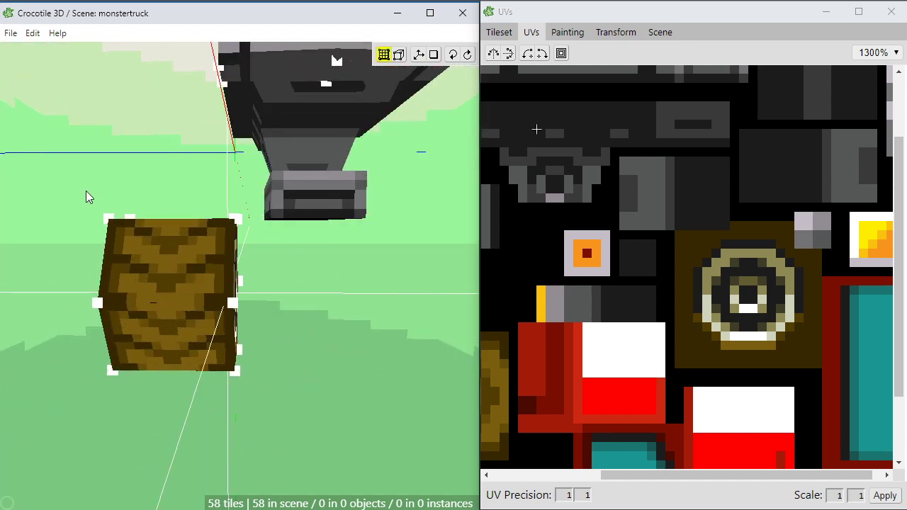
Highlight the wheel's tiles and examine its outer and inner faces up close for fit and texture
drag(84, 190, 238, 390)
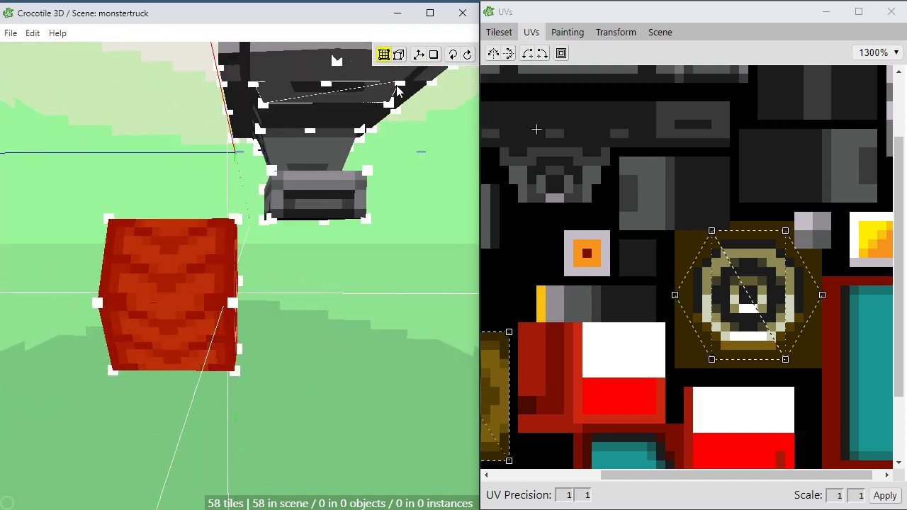
drag(73, 187, 239, 386)
key(f)
right_drag(239, 387, 145, 406)
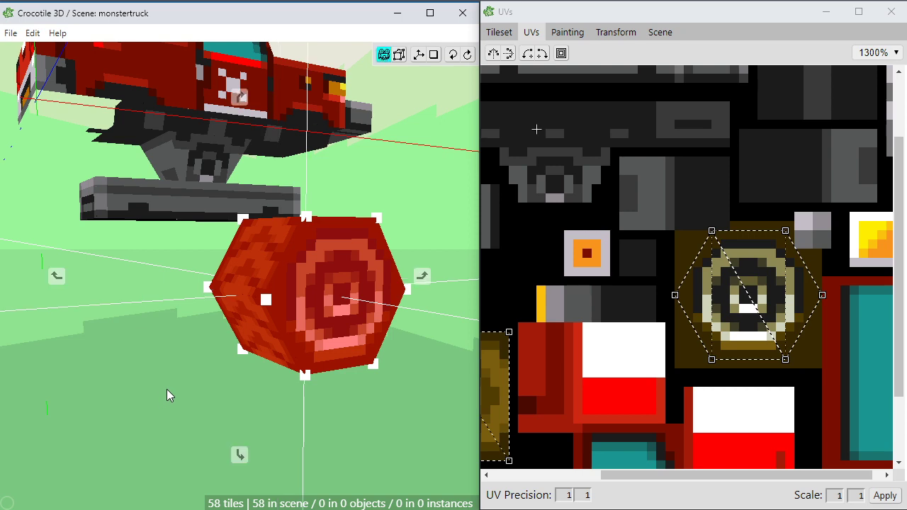
right_drag(168, 395, 270, 393)
scroll(169, 386, up, 3)
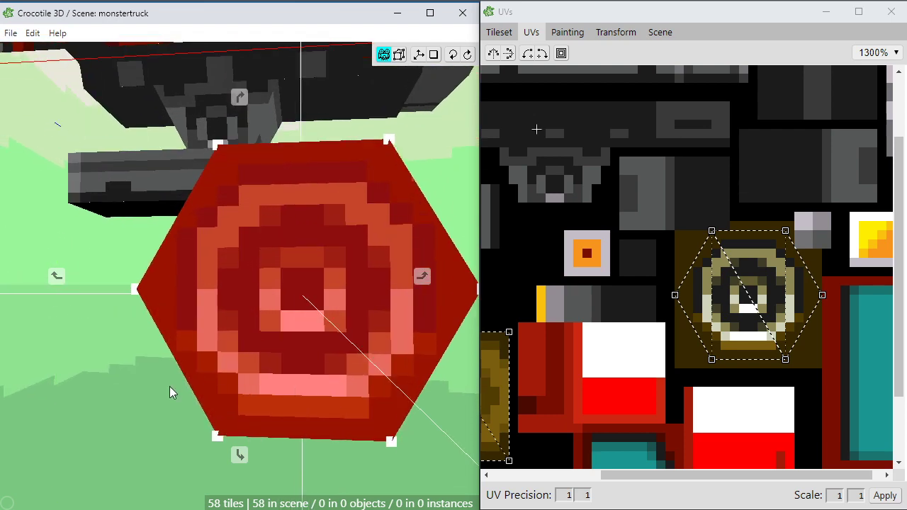
right_drag(170, 386, 257, 342)
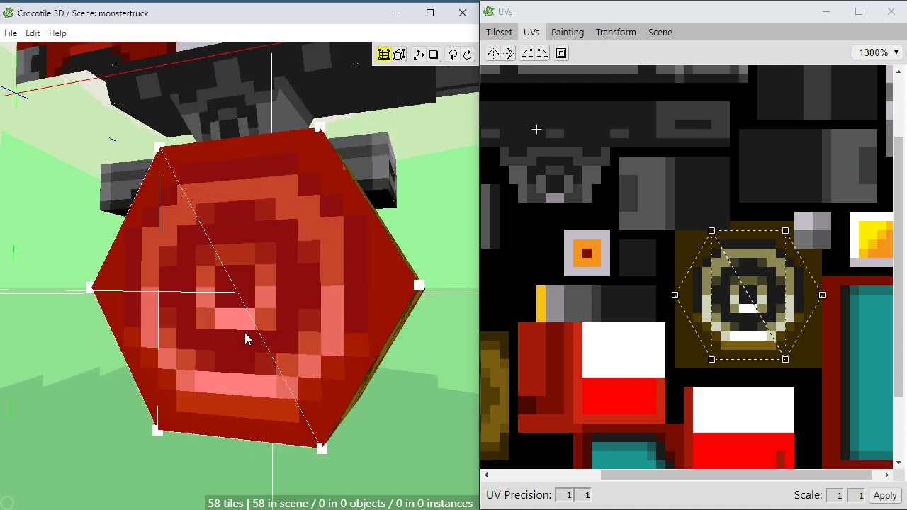
right_drag(244, 332, 221, 319)
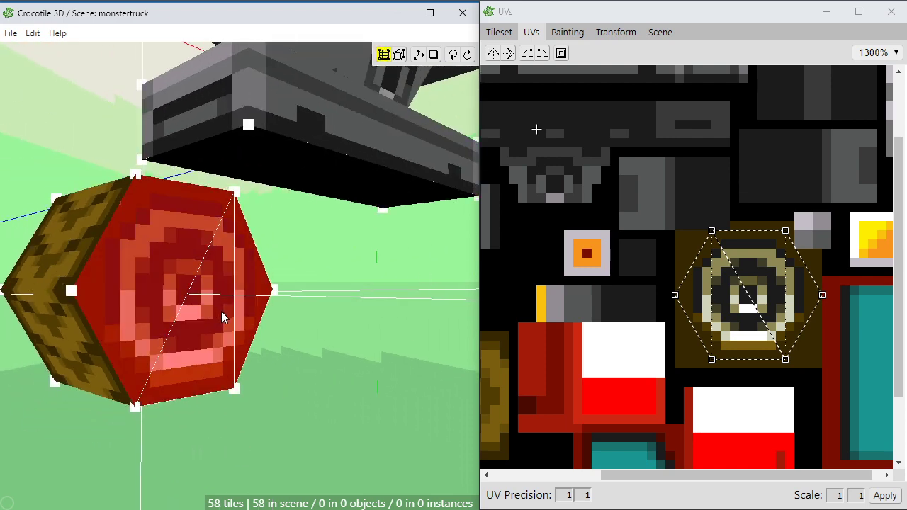
right_drag(210, 362, 209, 361)
scroll(209, 362, up, 2)
click(226, 353)
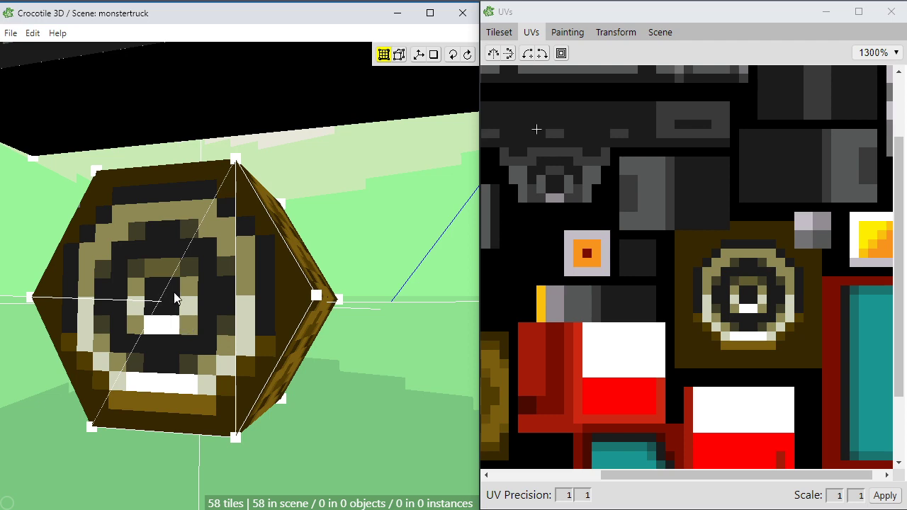
Inspect the wheel's tread and inner face from the front, comparing the wheel with the axle above
key(space)
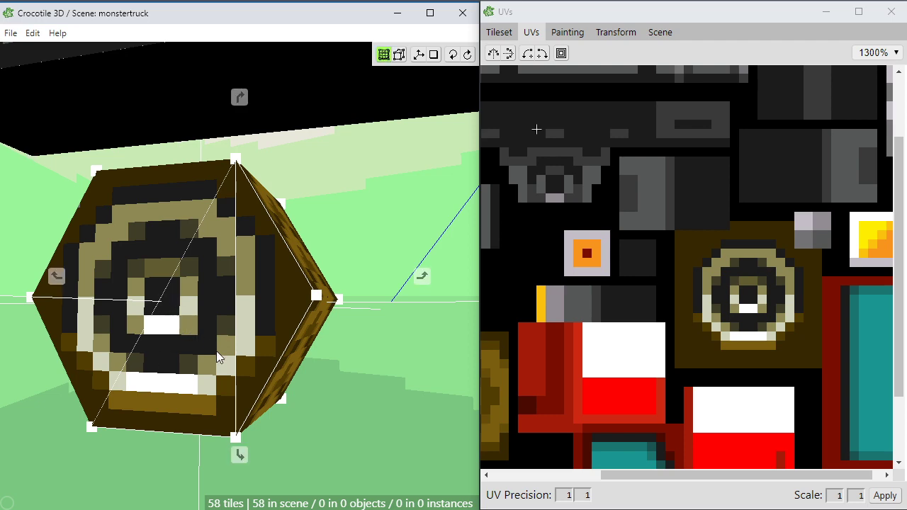
drag(219, 358, 234, 335)
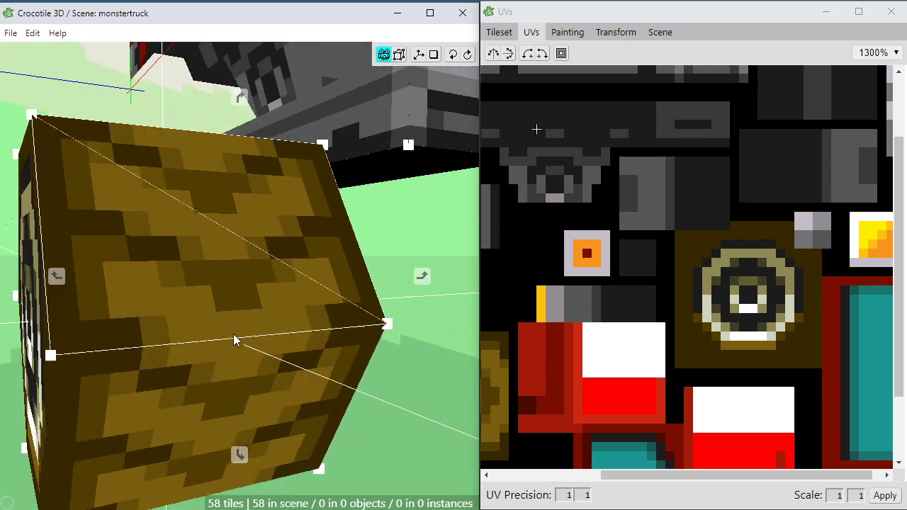
scroll(244, 323, down, 5)
key(space)
key(space)
drag(193, 413, 121, 414)
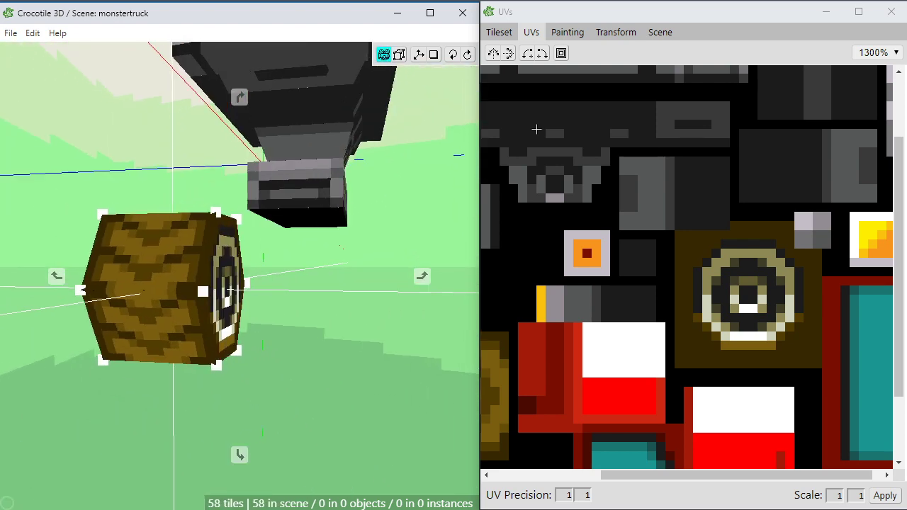
Select all the tread and face tiles of the wheel and bring up the face operations for them
drag(211, 447, 85, 222)
drag(312, 413, 103, 246)
key(space)
drag(100, 283, 194, 287)
key(space)
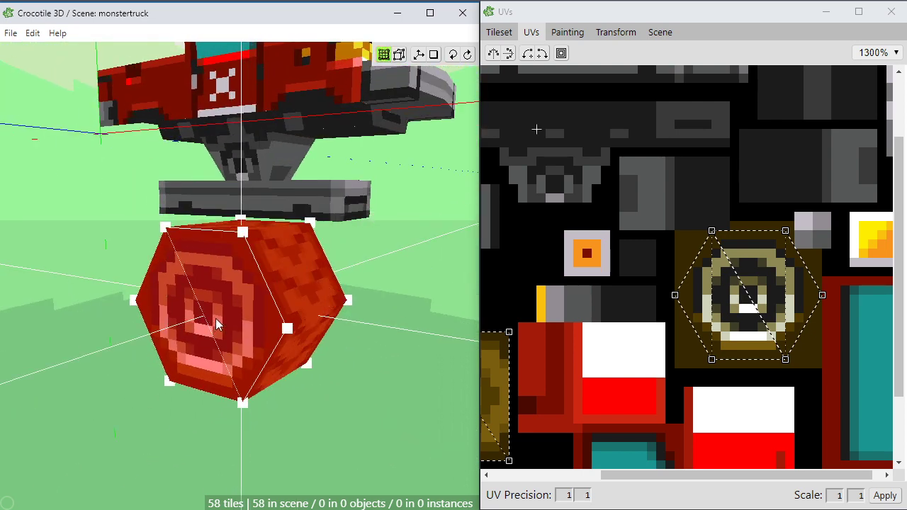
drag(376, 128, 197, 247)
right_click(197, 247)
mouse_move(222, 301)
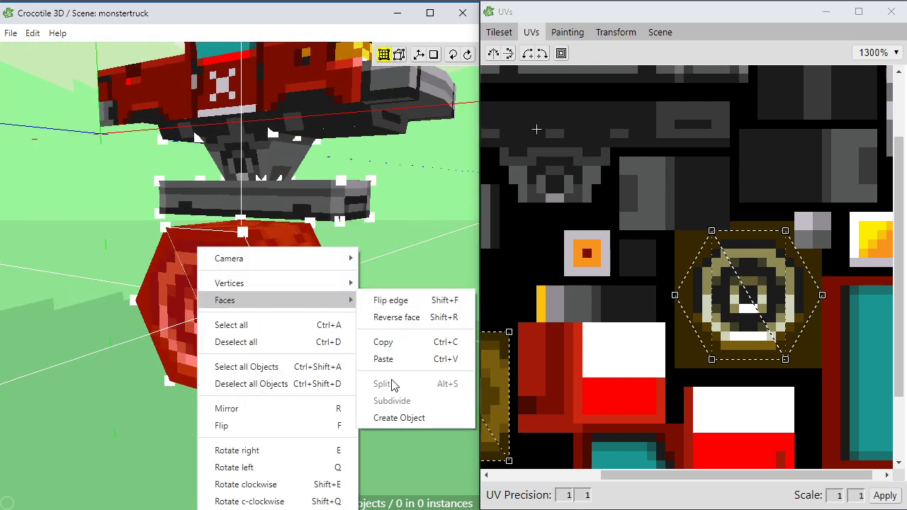
Create an object from the selected wheel faces
click(399, 418)
key(space)
drag(170, 319, 249, 350)
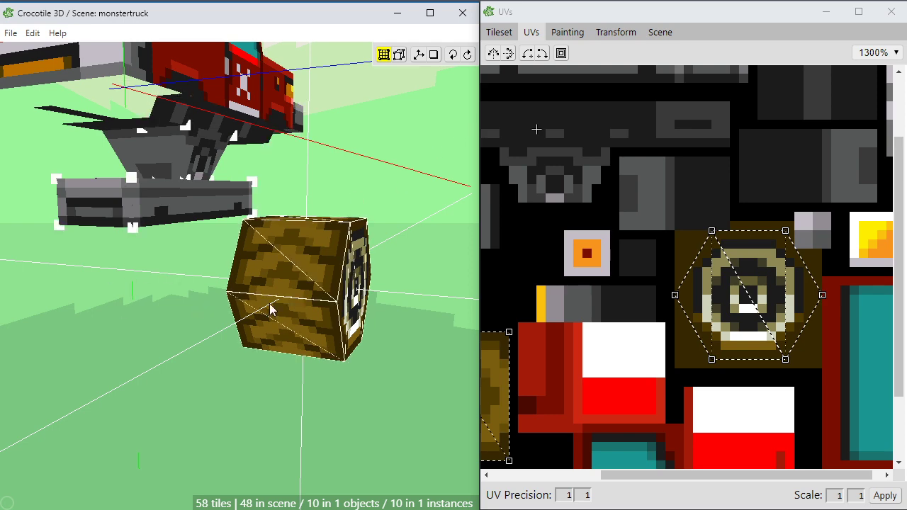
key(space)
drag(346, 388, 314, 408)
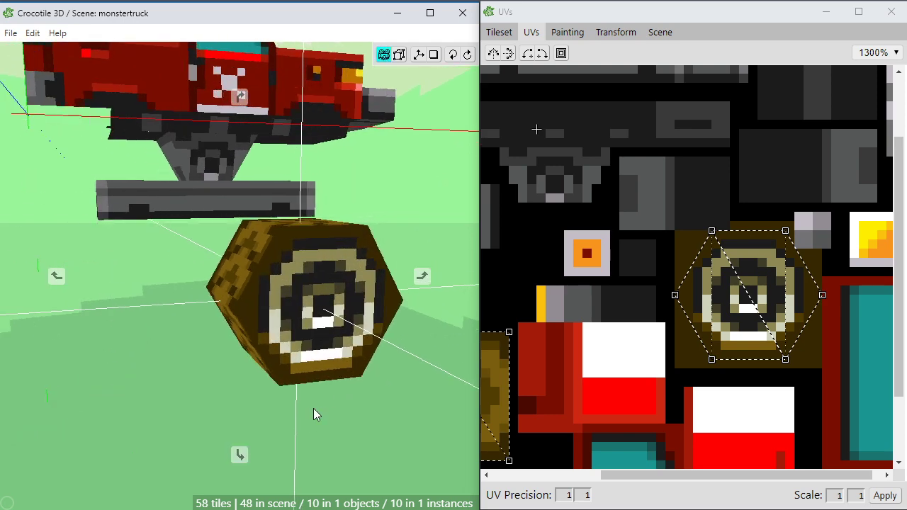
Select the wheel object and move it up beside the axle under the truck
key(Tab)
key(Tab)
click(332, 312)
key(space)
drag(411, 401, 350, 407)
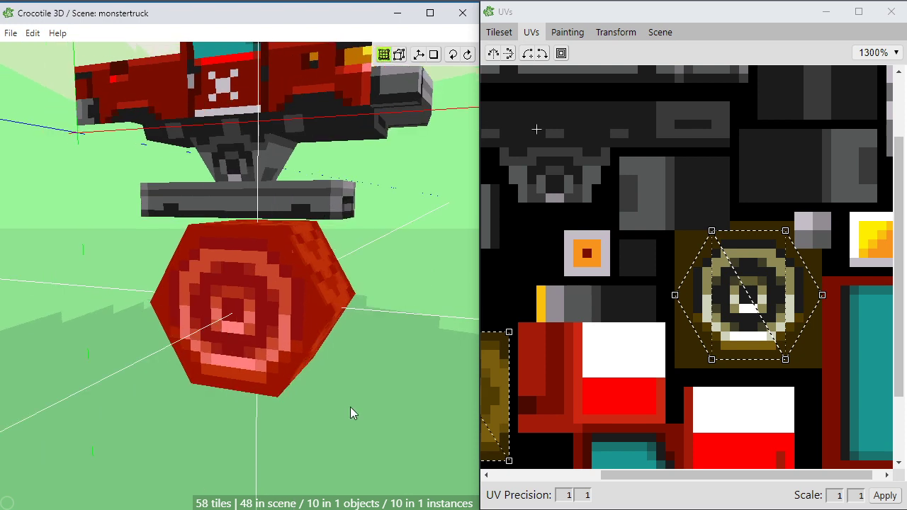
click(311, 326)
click(296, 311)
key(w)
key(w)
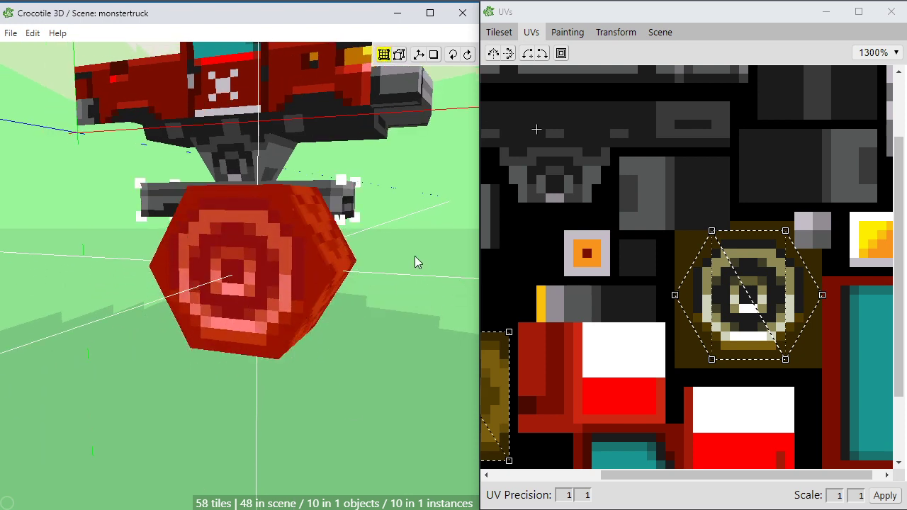
Rename the new object in the scene list as wheel, in lowercase
click(651, 35)
double_click(531, 82)
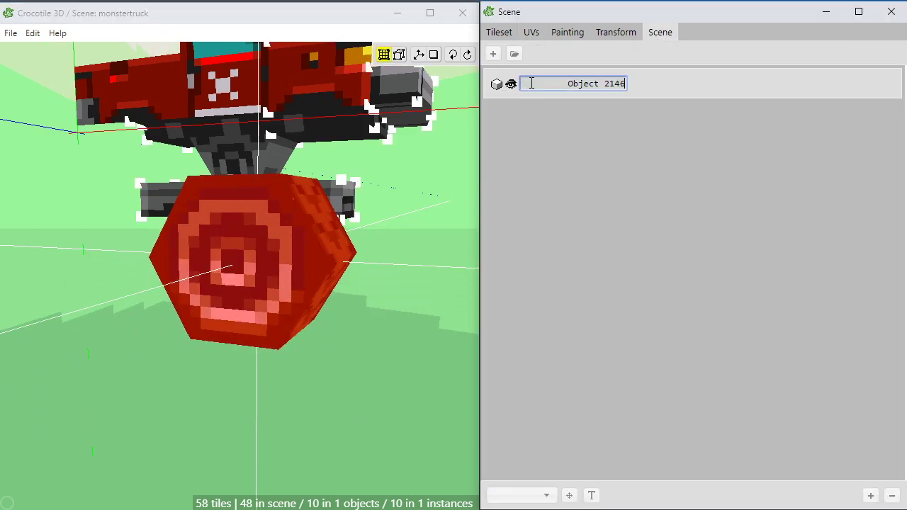
text(WHEEL)
key(Return)
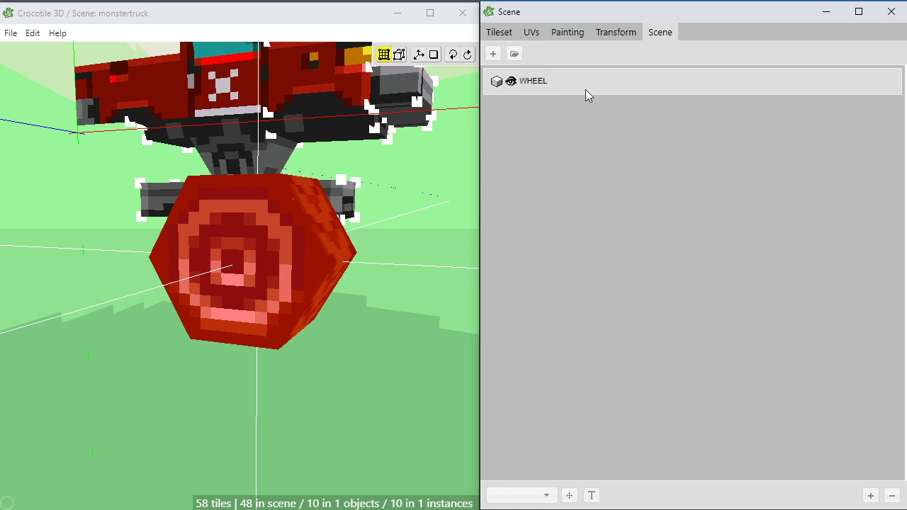
double_click(528, 84)
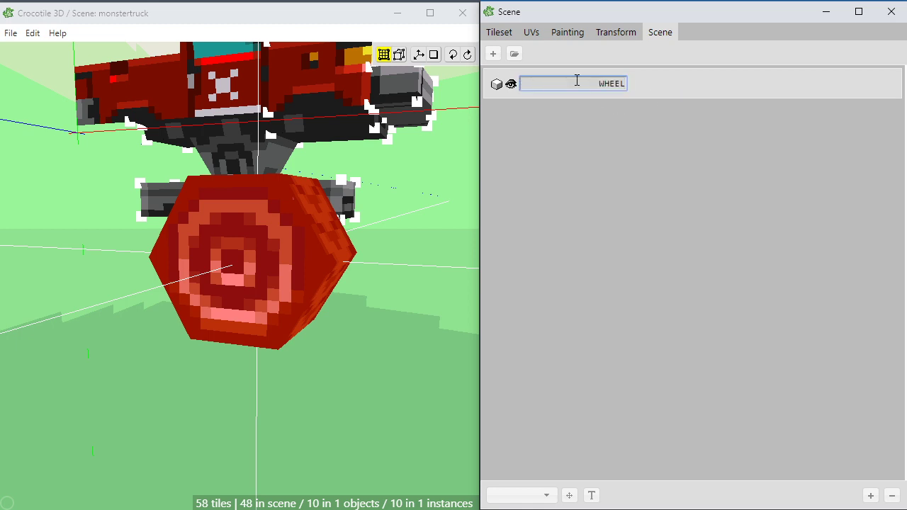
text(wheel)
key(Return)
click(418, 241)
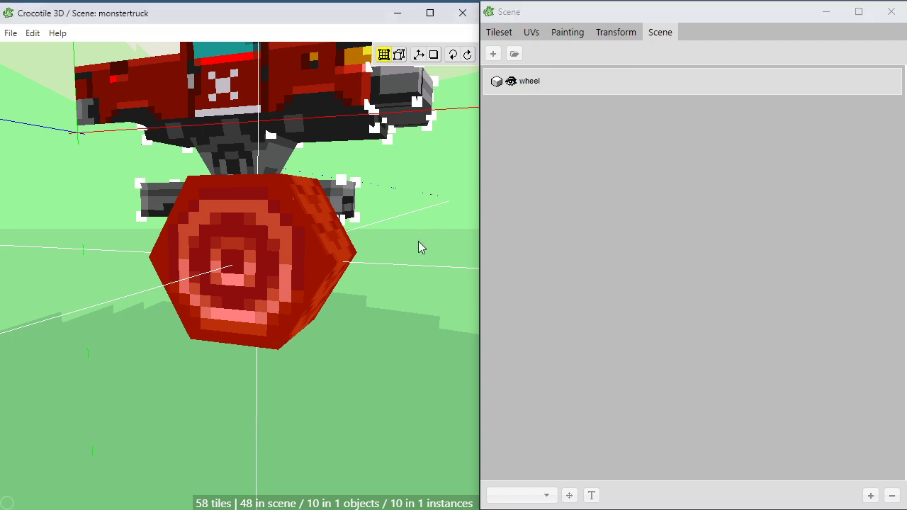
Place a second instance of the wheel object behind the first one, toward the rear of the truck
key(space)
drag(418, 255, 270, 355)
key(space)
click(547, 90)
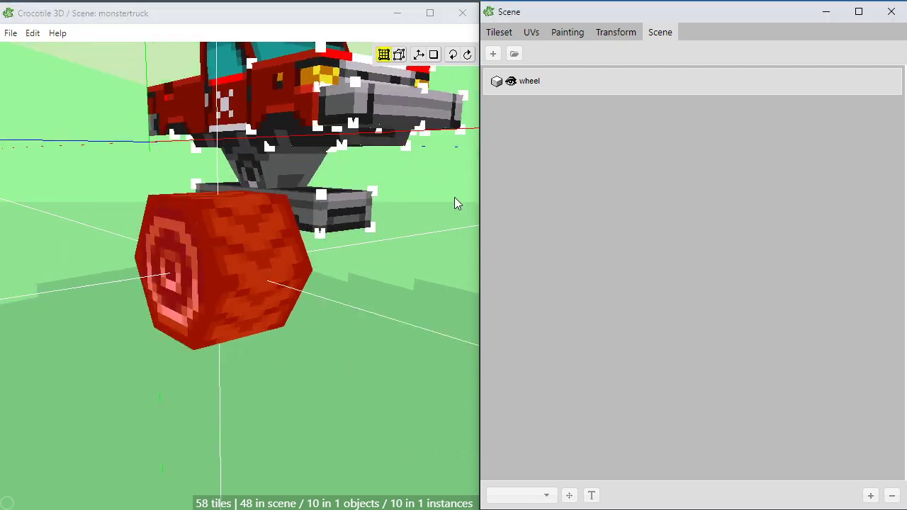
key(Return)
key(space)
drag(130, 185, 178, 229)
key(space)
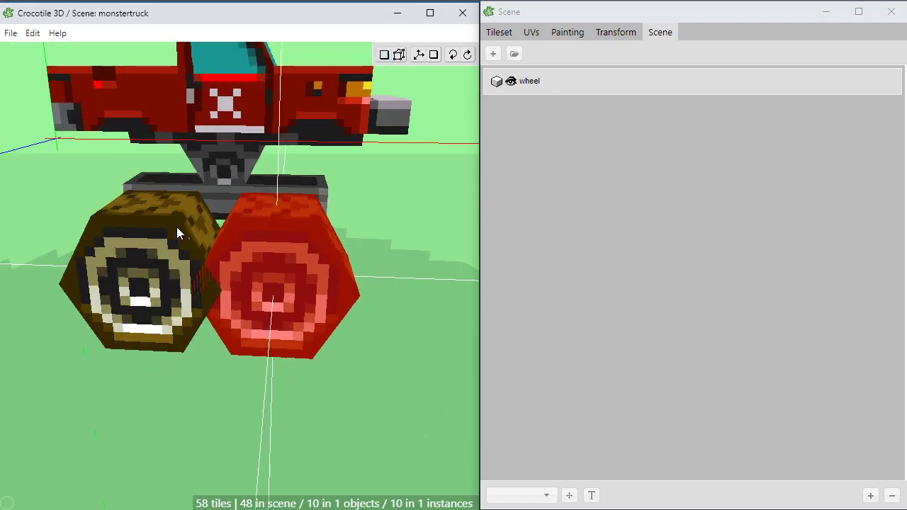
key(space)
drag(106, 240, 144, 233)
key(space)
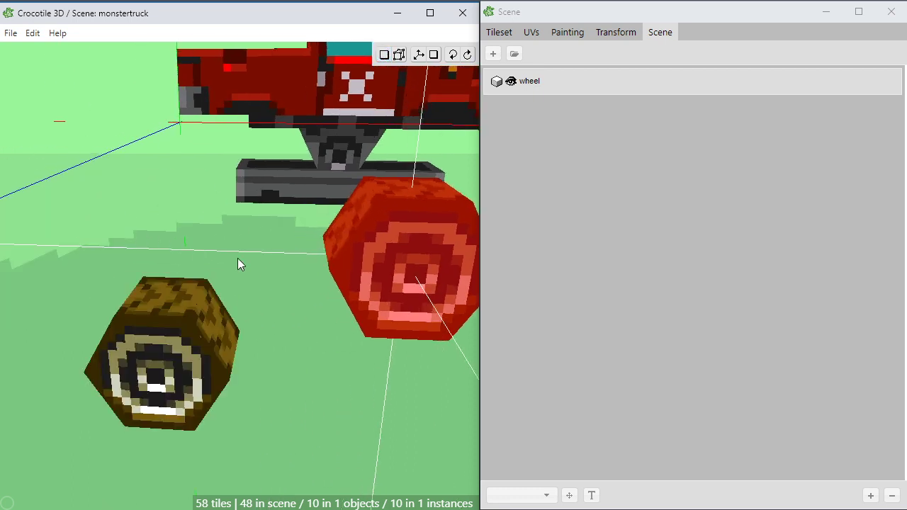
click(151, 279)
key(Return)
key(g)
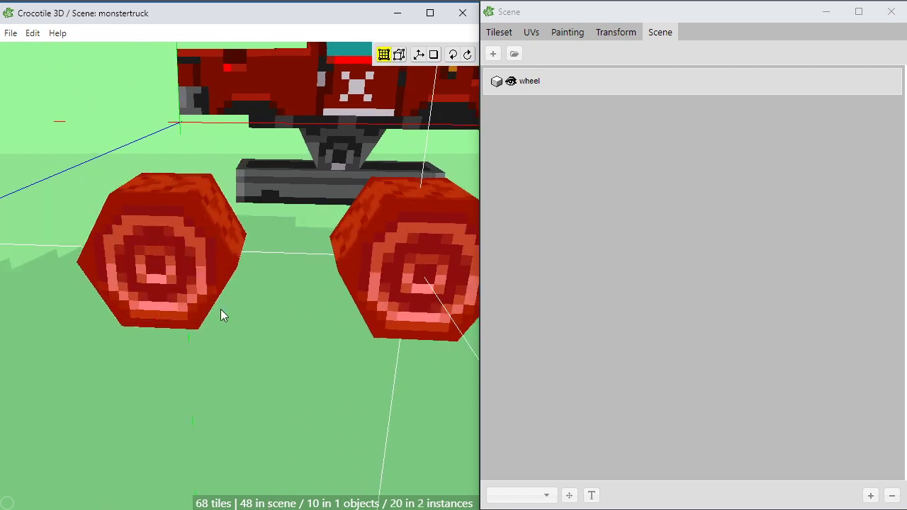
Examine both wheels and the axle from the outer side, the underside and the front of the truck
click(416, 337)
key(space)
drag(417, 337, 417, 332)
key(space)
key(v)
key(space)
drag(370, 376, 257, 420)
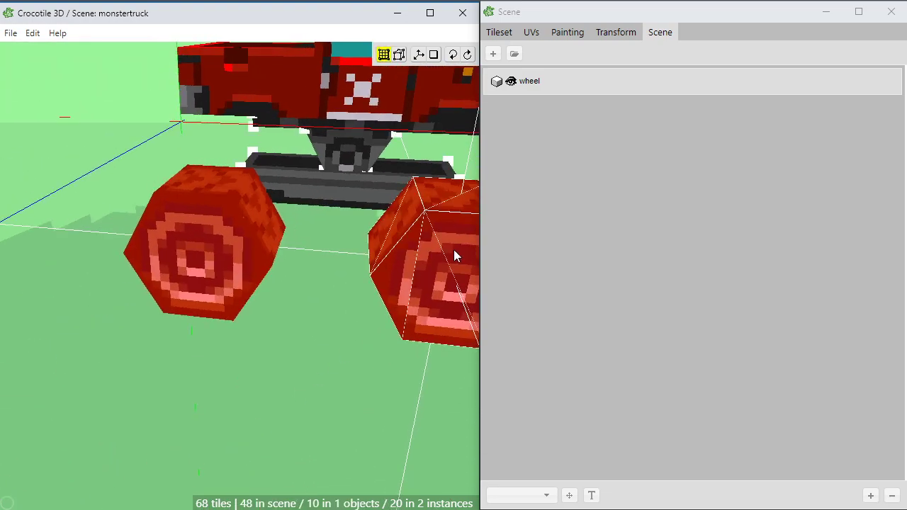
drag(440, 257, 355, 340)
key(space)
key(Up)
key(Up)
key(space)
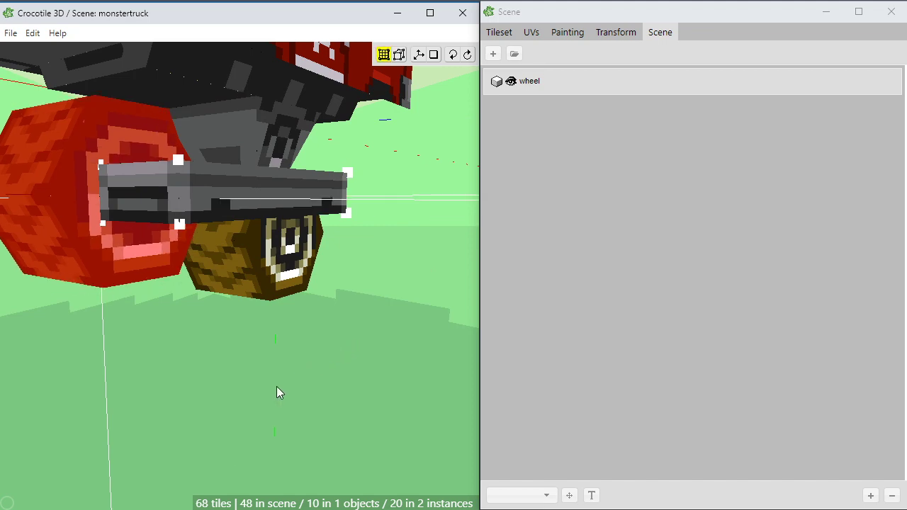
key(space)
drag(277, 393, 260, 380)
key(space)
key(space)
scroll(290, 195, up, 3)
drag(290, 195, 131, 67)
key(space)
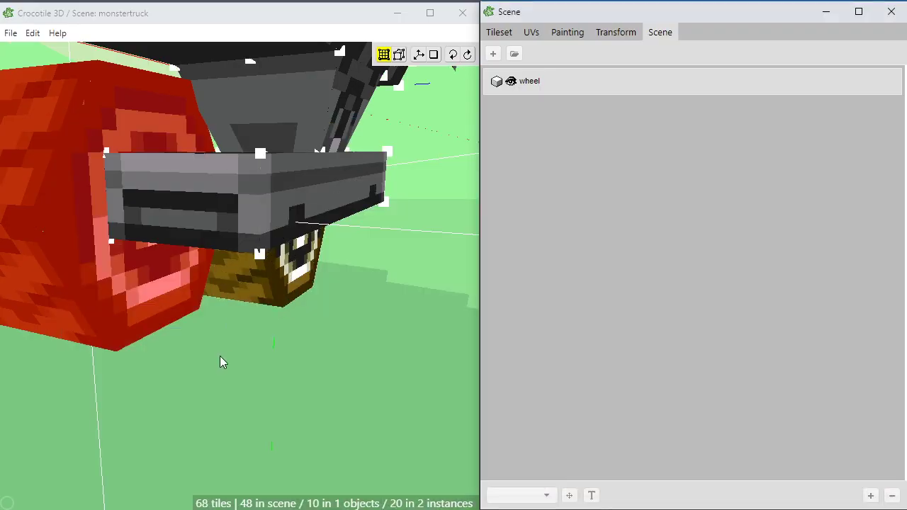
middle_drag(220, 355, 118, 378)
scroll(117, 378, down, 3)
middle_drag(212, 243, 207, 264)
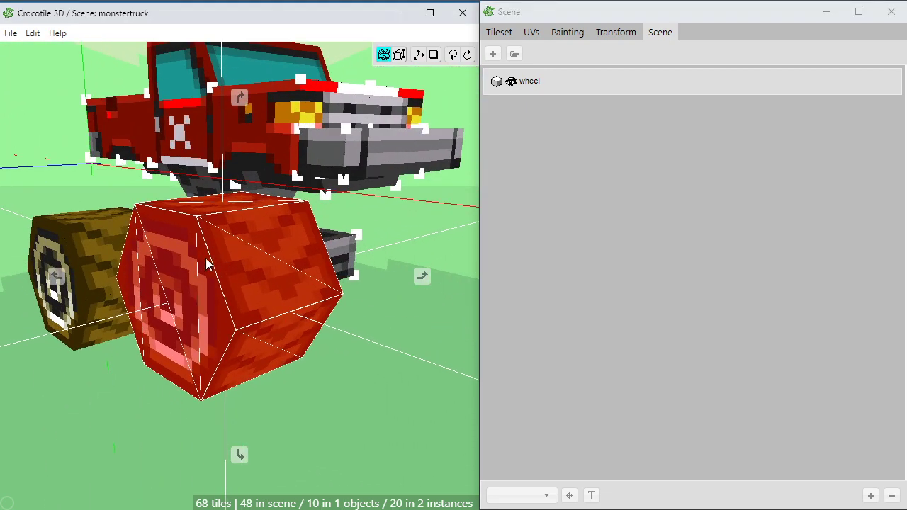
Select the rear wheel instance and move it forward and up to the height of the front wheel
middle_drag(171, 236, 201, 270)
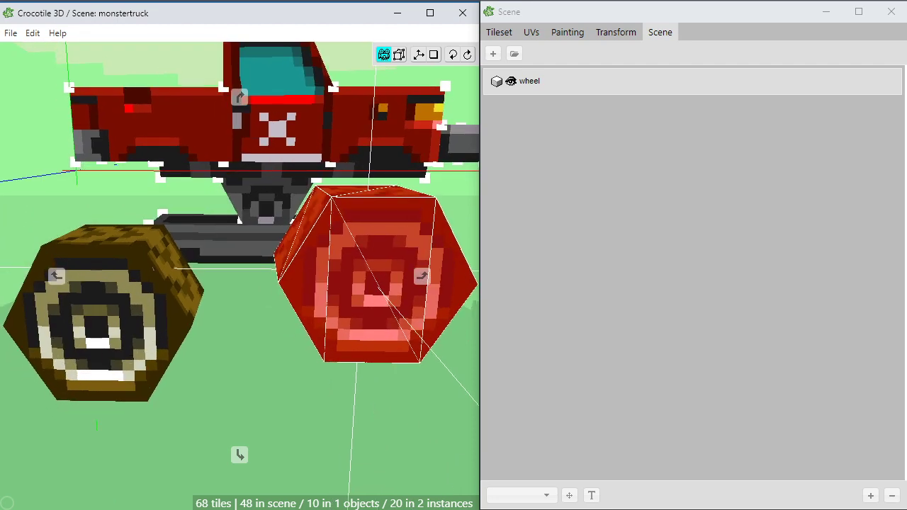
click(134, 308)
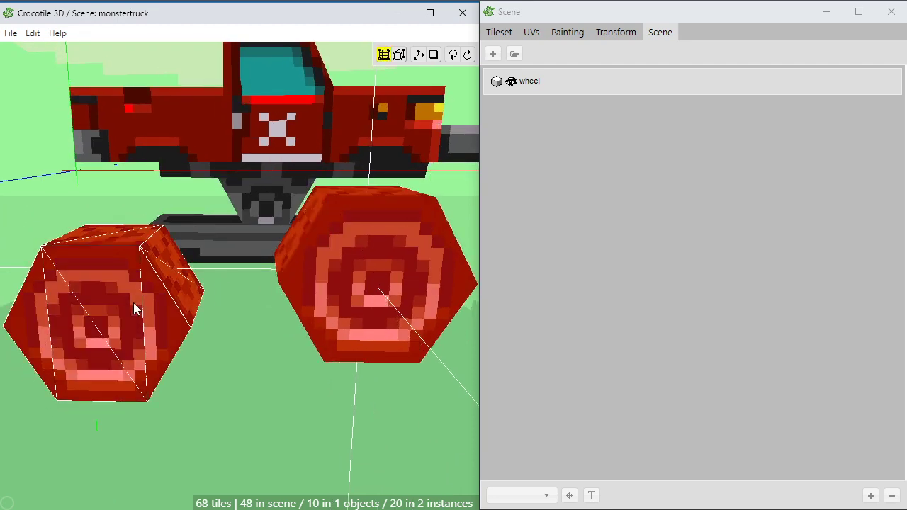
drag(133, 303, 160, 313)
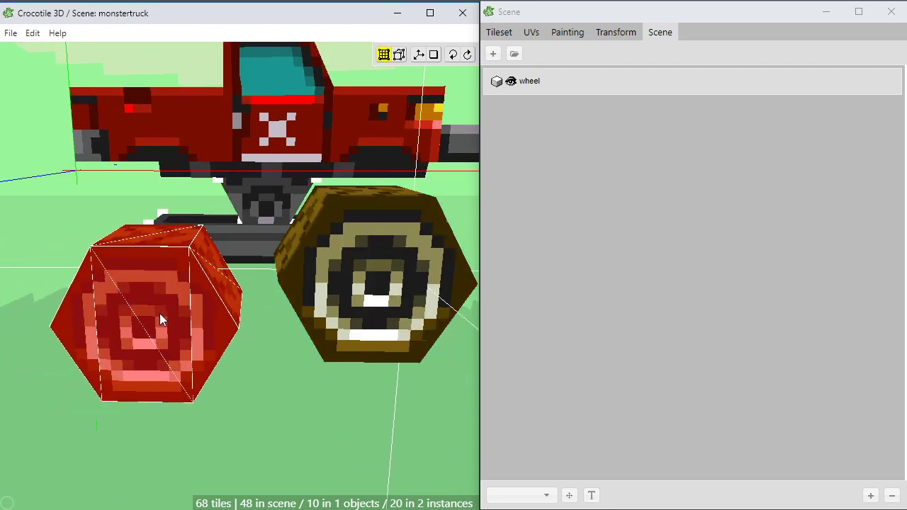
key(shift+d)
key(shift+w)
key(shift+w)
key(shift+w)
key(shift+w)
key(shift+w)
key(shift+d)
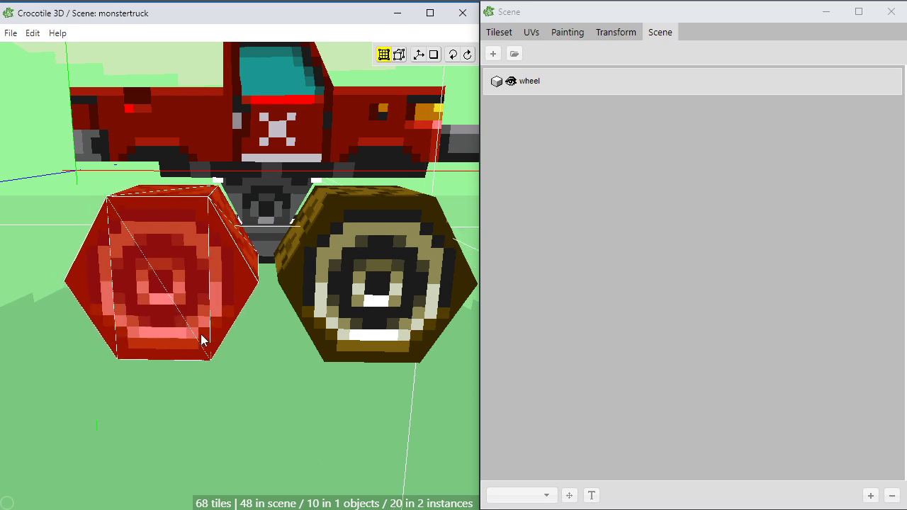
Deselect the wheel and examine the whole truck with both wheels from the front corner
key(space)
drag(262, 365, 209, 362)
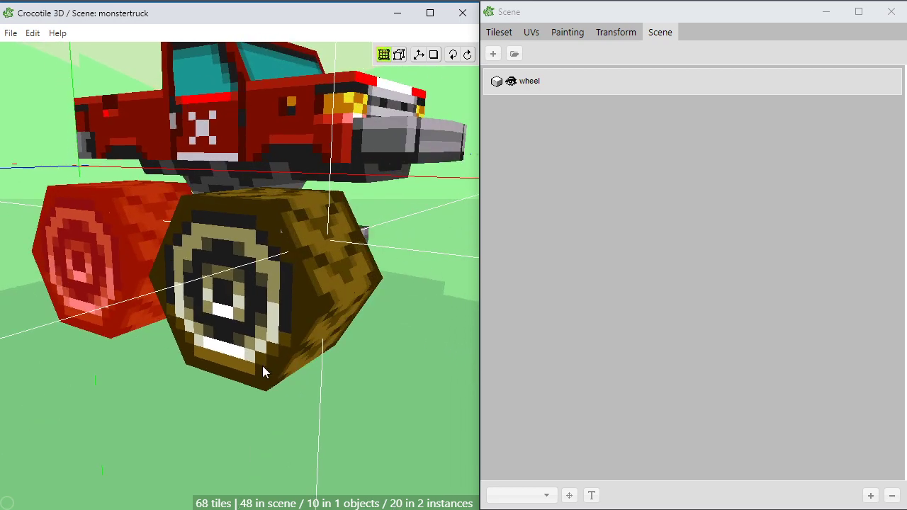
click(262, 366)
scroll(263, 364, down, 4)
key(space)
drag(266, 353, 205, 374)
mouse_move(283, 316)
mouse_down()
mouse_move(237, 340)
mouse_move(273, 332)
mouse_move(294, 311)
mouse_move(238, 278)
mouse_move(248, 273)
mouse_move(287, 303)
mouse_up()
scroll(294, 311, up, 2)
key(space)
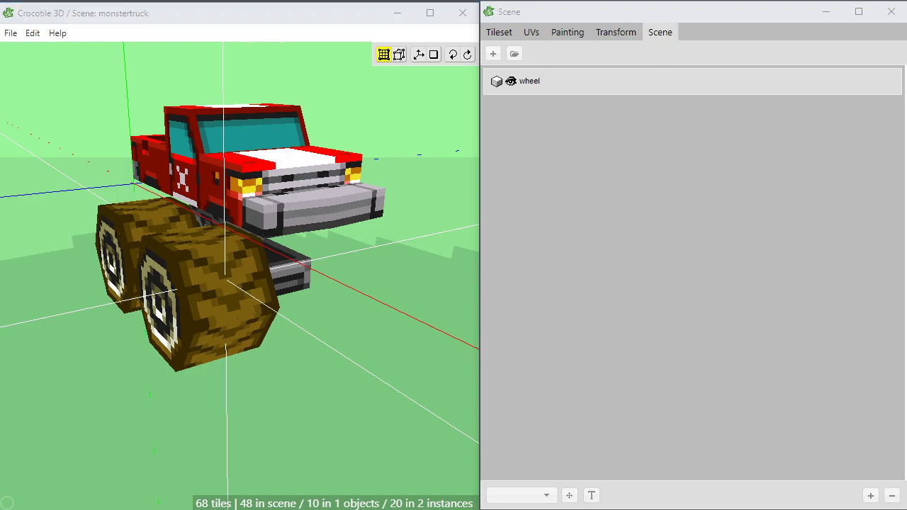
key(alt+Tab)
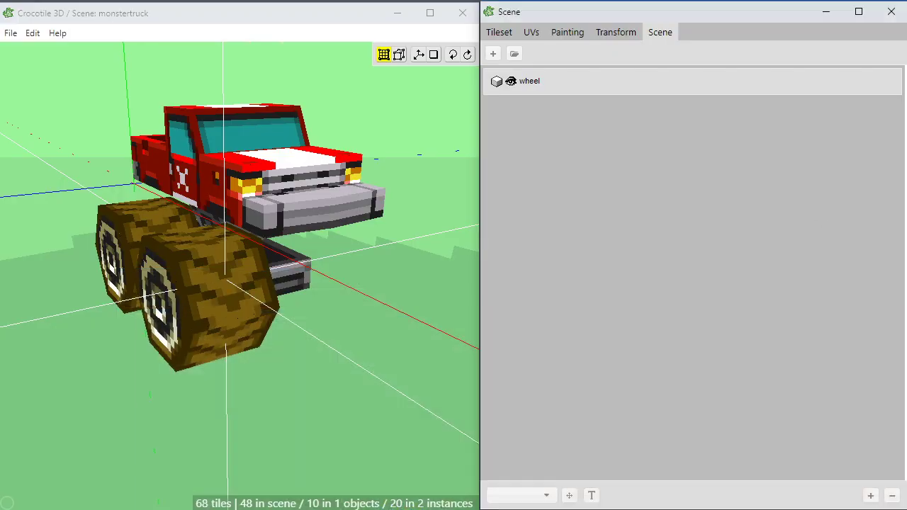
click(372, 371)
key(space)
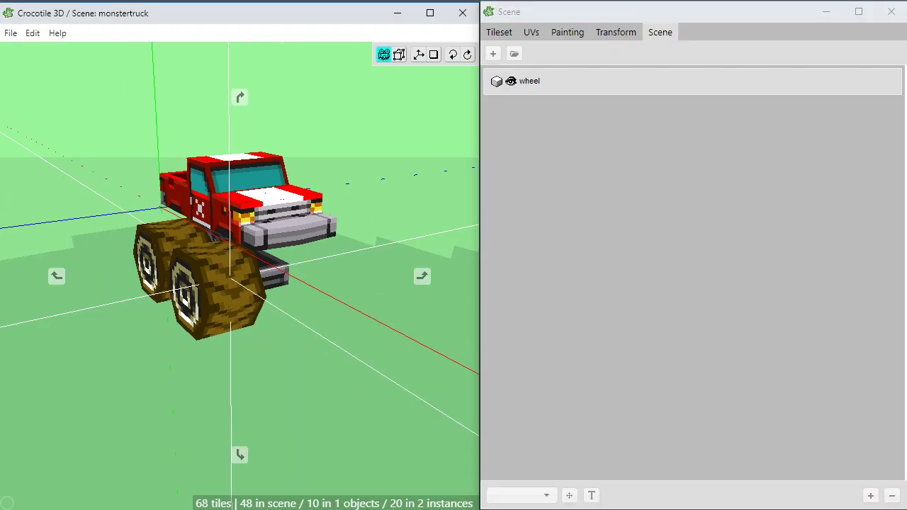
drag(269, 425, 347, 425)
scroll(347, 425, up, 2)
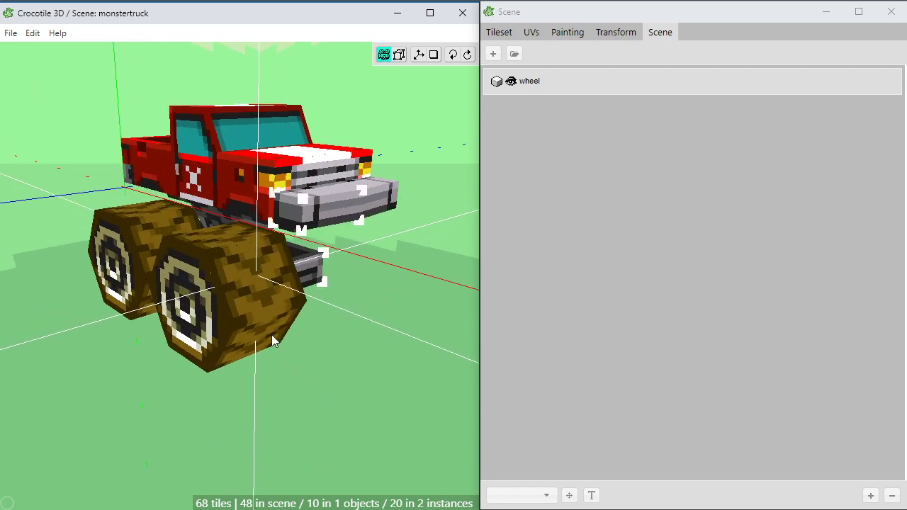
Select the front wheel and examine from the truck's front how its inner face meets the axle
click(231, 298)
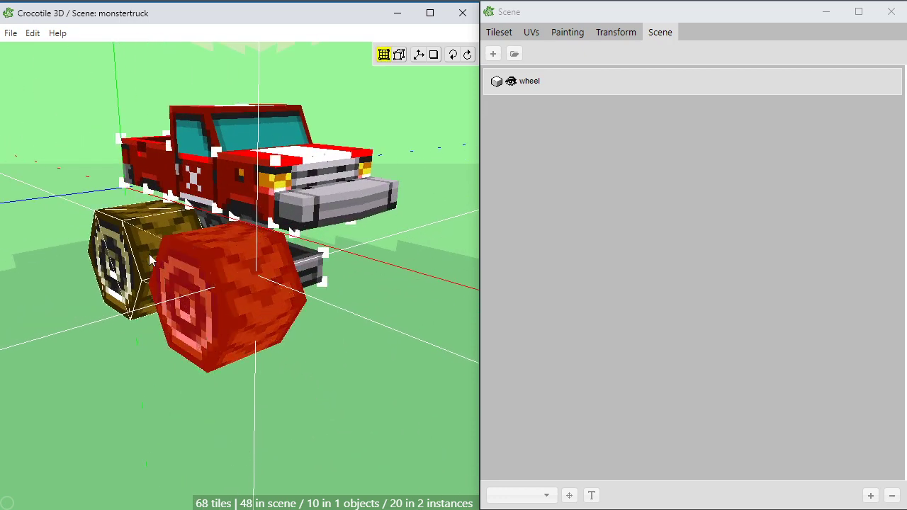
key(space)
key(space)
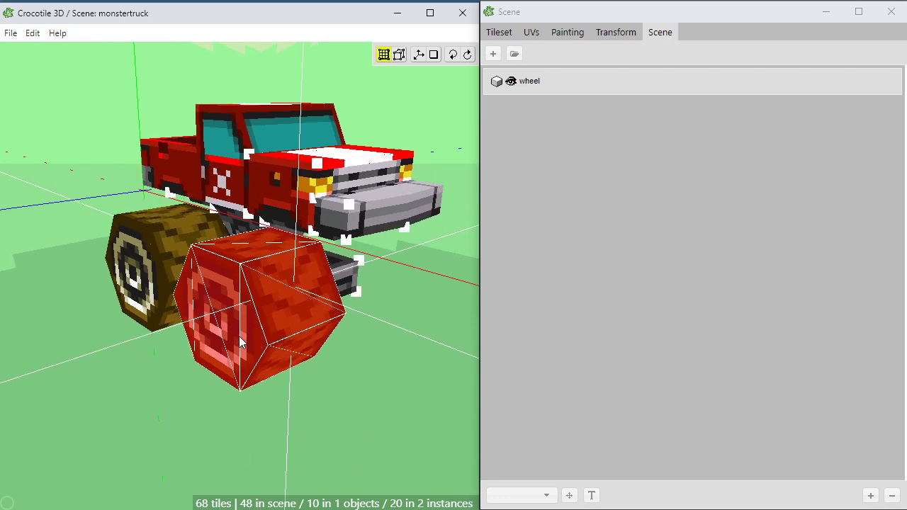
click(239, 336)
scroll(279, 331, up, 1)
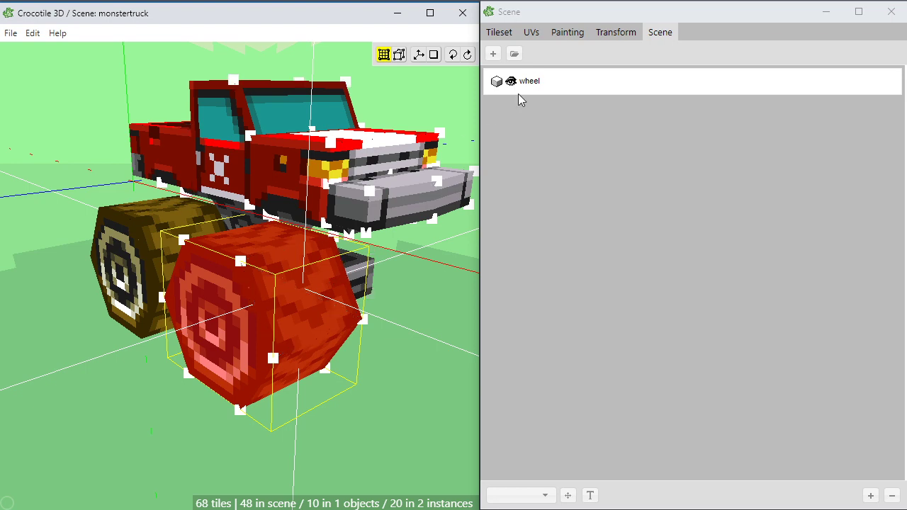
key(space)
drag(374, 391, 347, 377)
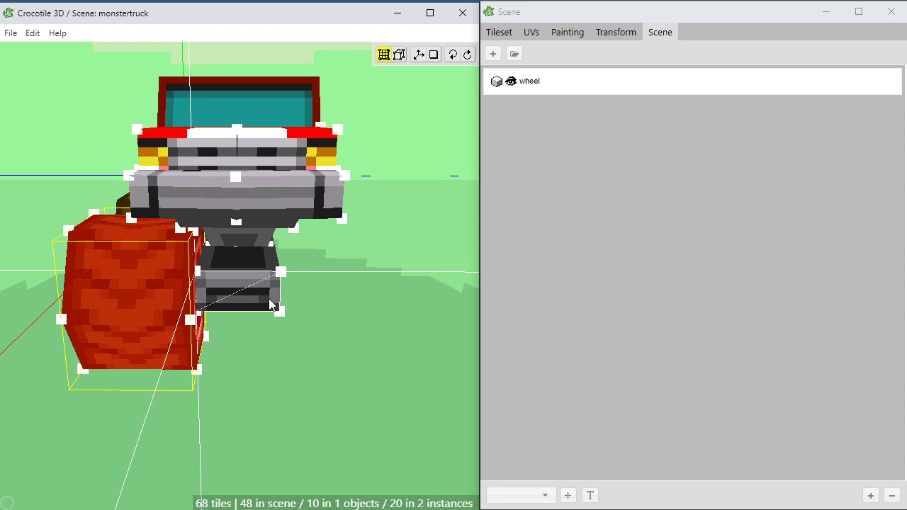
scroll(240, 331, up, 4)
mouse_move(239, 332)
middle_down()
mouse_move(280, 293)
mouse_move(244, 338)
middle_up()
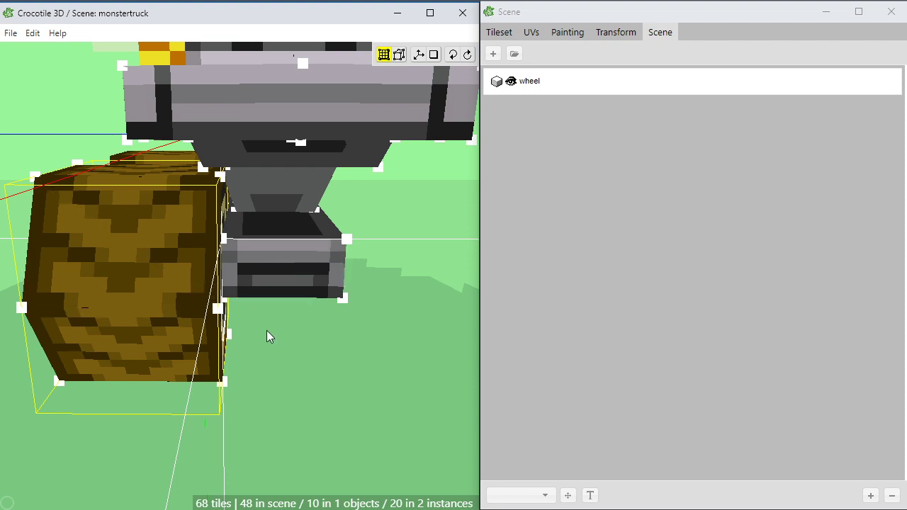
Move the crosshair to the front wheel instance and select that wheel's geometry
right_click(101, 248)
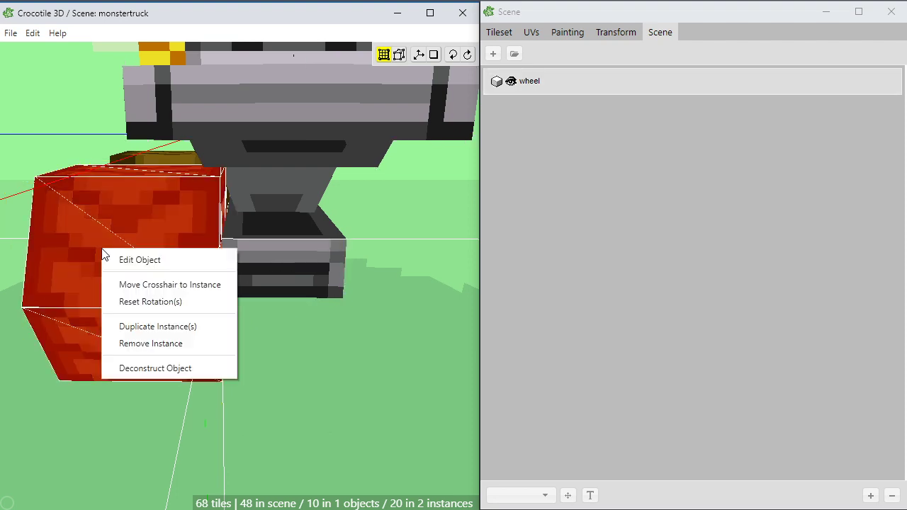
click(139, 285)
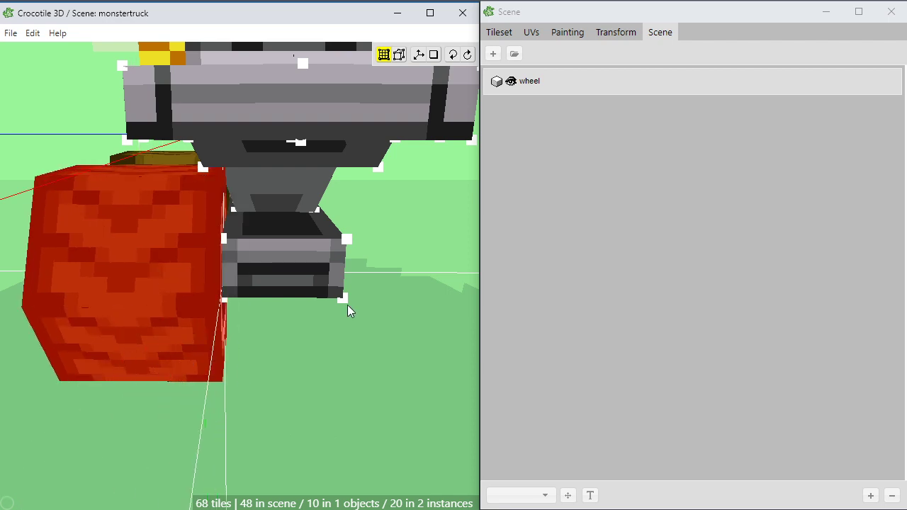
mouse_move(312, 367)
right_down()
mouse_move(287, 368)
mouse_move(308, 367)
right_up()
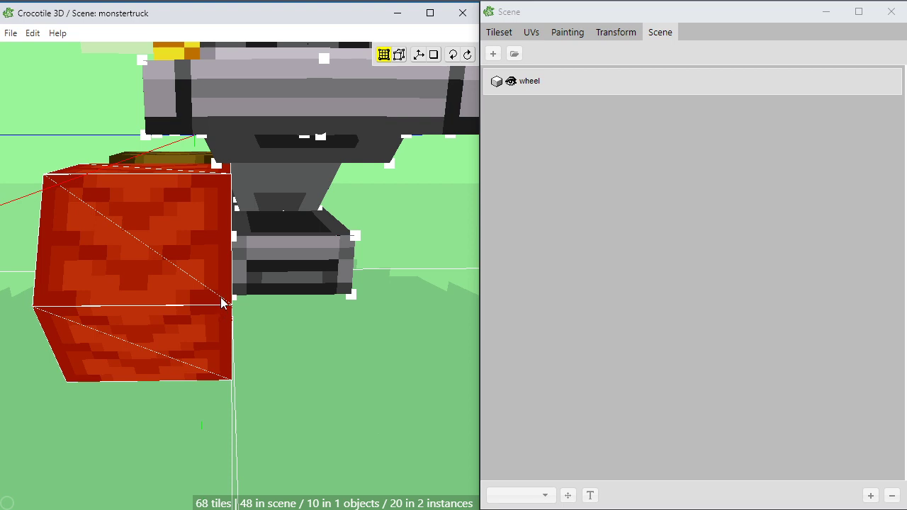
click(205, 260)
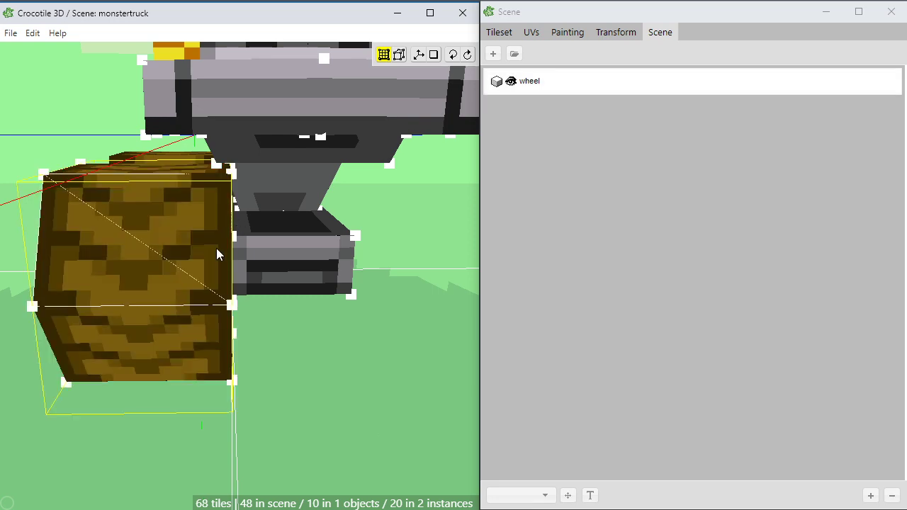
mouse_move(333, 305)
right_down()
mouse_move(324, 319)
mouse_move(344, 318)
mouse_move(314, 349)
mouse_move(318, 366)
right_up()
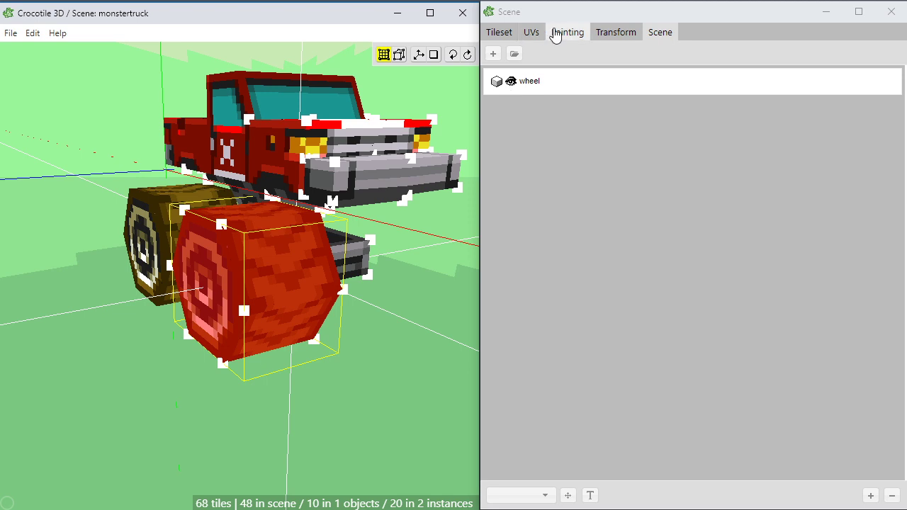
Show the transform settings, adjust the selection options and select all geometry of the front wheel for editing
click(609, 33)
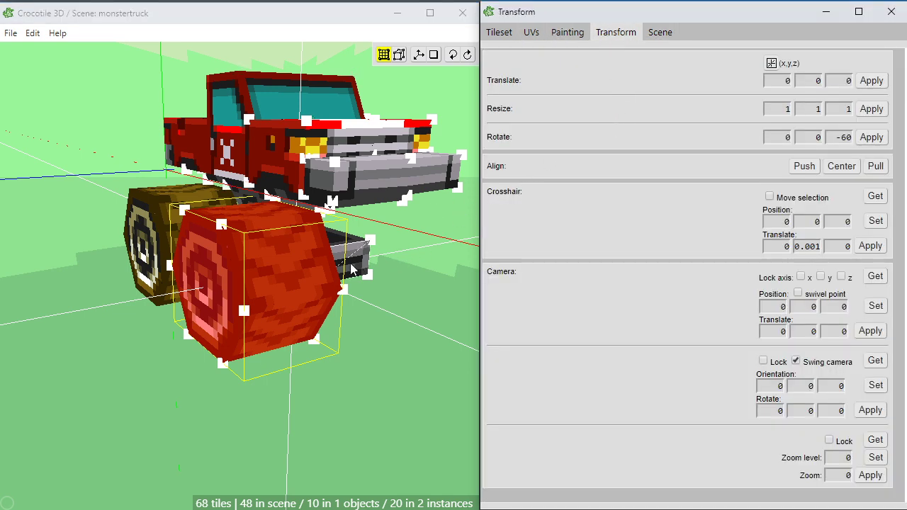
click(422, 56)
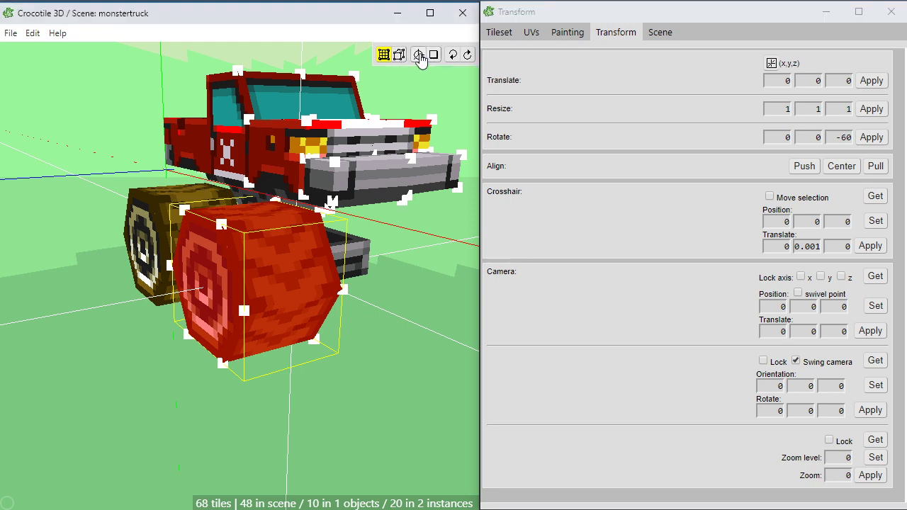
click(431, 56)
drag(140, 304, 160, 309)
drag(214, 297, 172, 327)
key(ctrl+y)
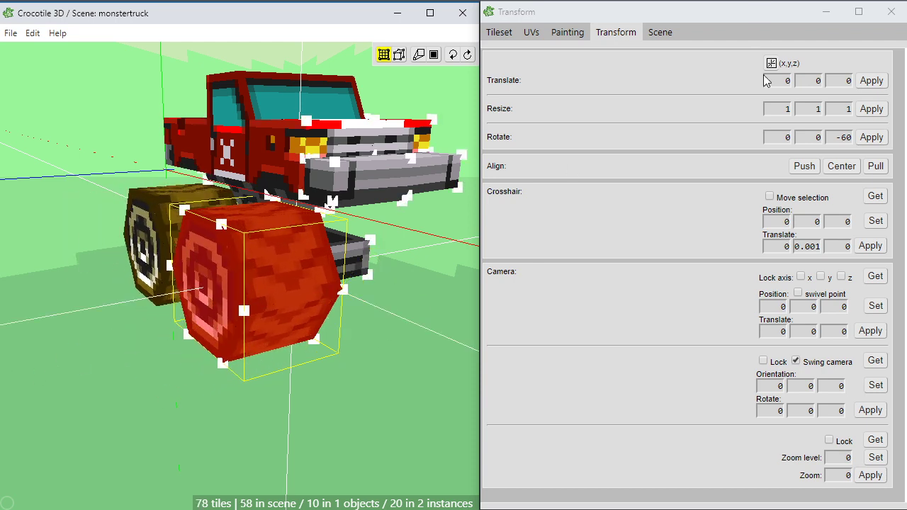
Try resizing the selected wheel geometry by a factor of 0.9 on all three axes
click(815, 107)
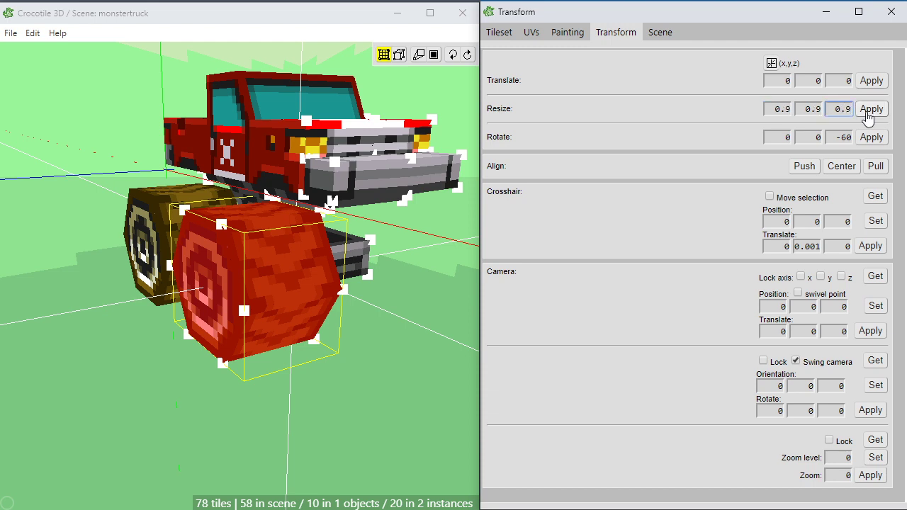
click(869, 112)
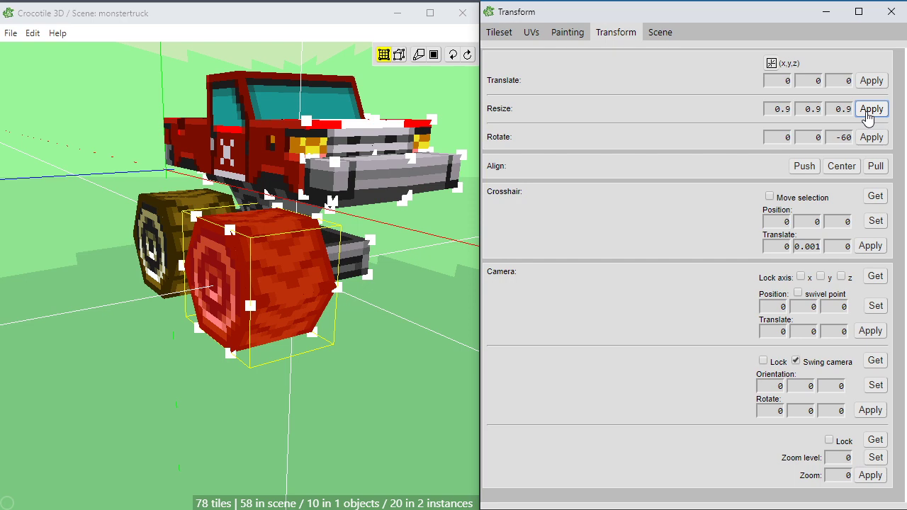
click(868, 112)
Examine the resized wheels' proportions against the truck body from the front corner and the side
key(space)
drag(343, 364, 342, 364)
scroll(342, 365, down, 3)
drag(364, 272, 369, 272)
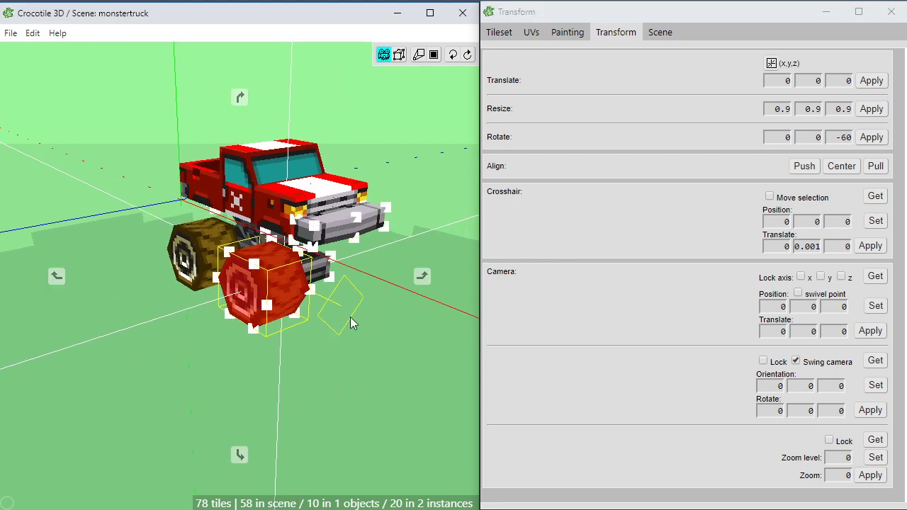
mouse_move(350, 317)
mouse_down()
mouse_move(351, 354)
mouse_move(348, 320)
mouse_up()
key(space)
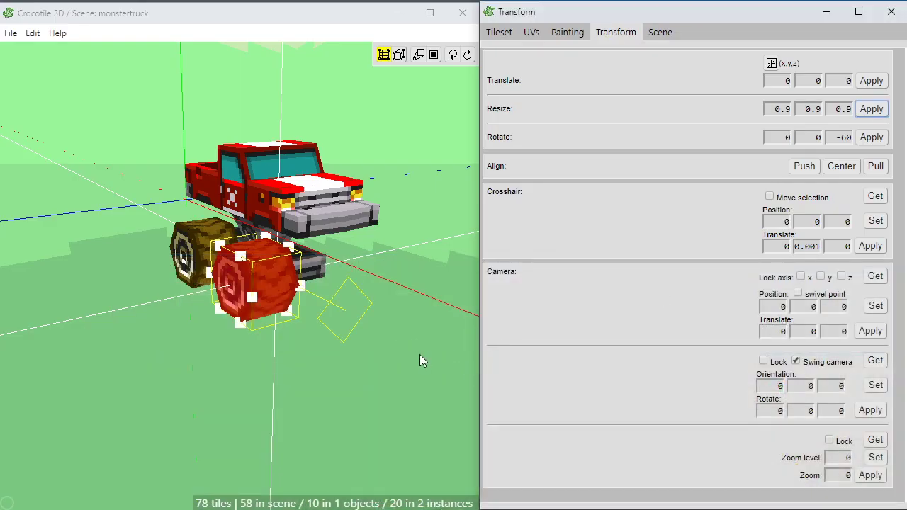
click(420, 361)
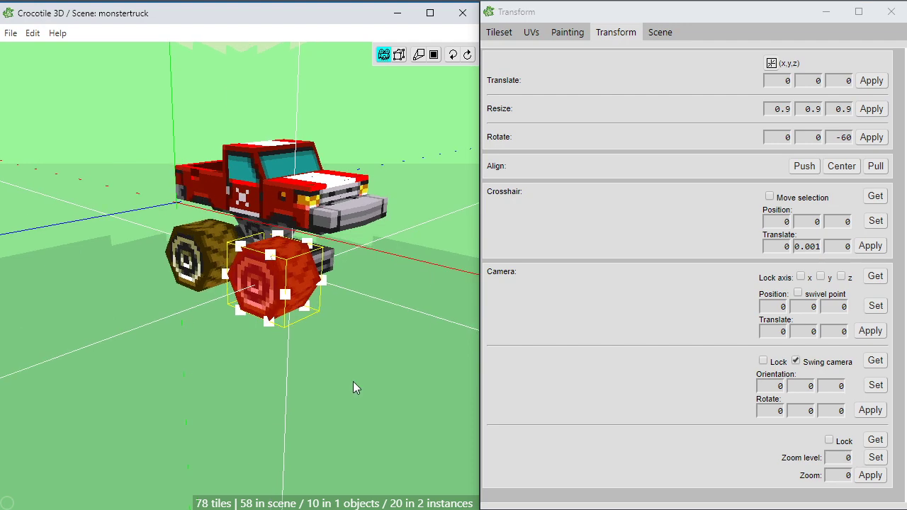
middle_drag(353, 381, 336, 409)
scroll(342, 398, up, 3)
drag(155, 300, 166, 301)
scroll(199, 413, down, 3)
middle_drag(198, 414, 282, 403)
scroll(198, 413, up, 3)
mouse_move(216, 396)
mouse_down()
mouse_move(160, 428)
mouse_move(221, 396)
mouse_up()
mouse_move(218, 414)
middle_down()
mouse_move(173, 421)
mouse_move(193, 436)
mouse_move(218, 415)
middle_up()
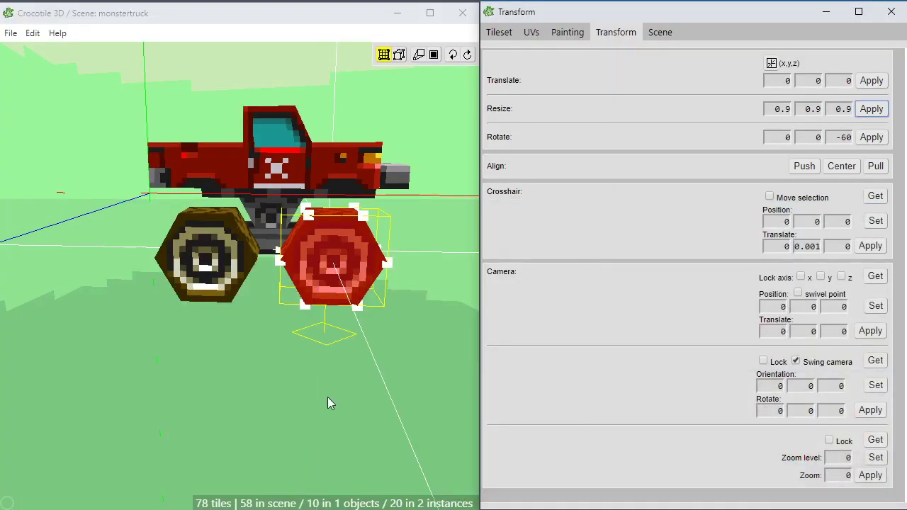
click(327, 396)
right_click(395, 421)
key(space)
drag(387, 425, 323, 422)
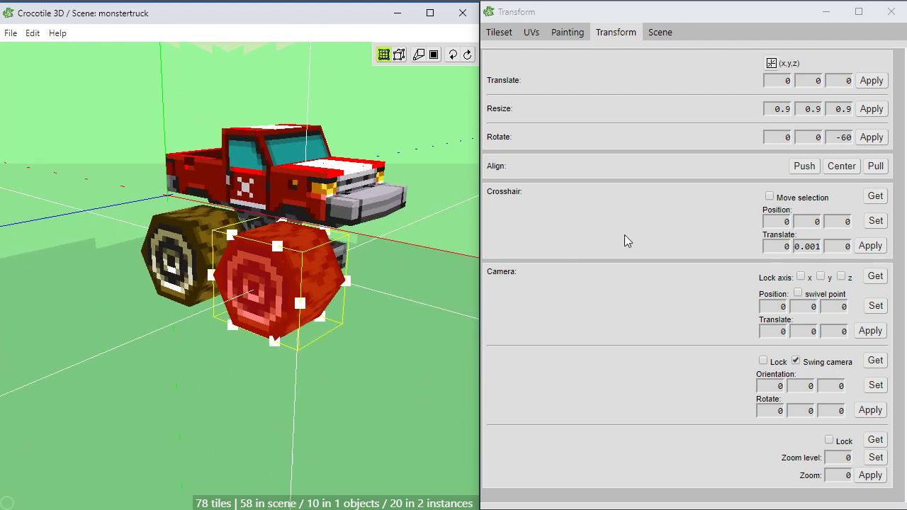
Try a 0.9 resize on the wheel again, then use 0.95 on all three axes instead and deselect its geometry
click(869, 112)
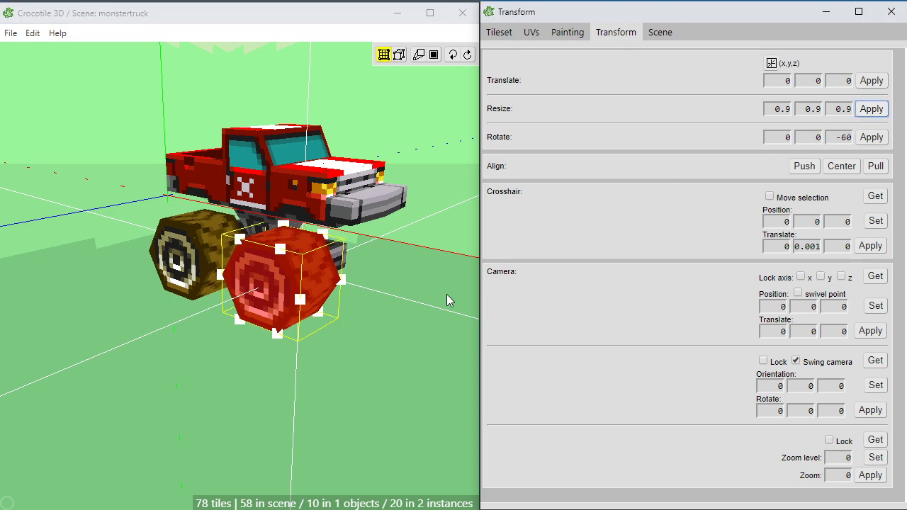
mouse_move(275, 399)
mouse_down()
mouse_move(318, 398)
mouse_move(271, 399)
mouse_move(260, 406)
mouse_move(280, 408)
mouse_move(255, 425)
mouse_move(275, 399)
mouse_up()
click(848, 110)
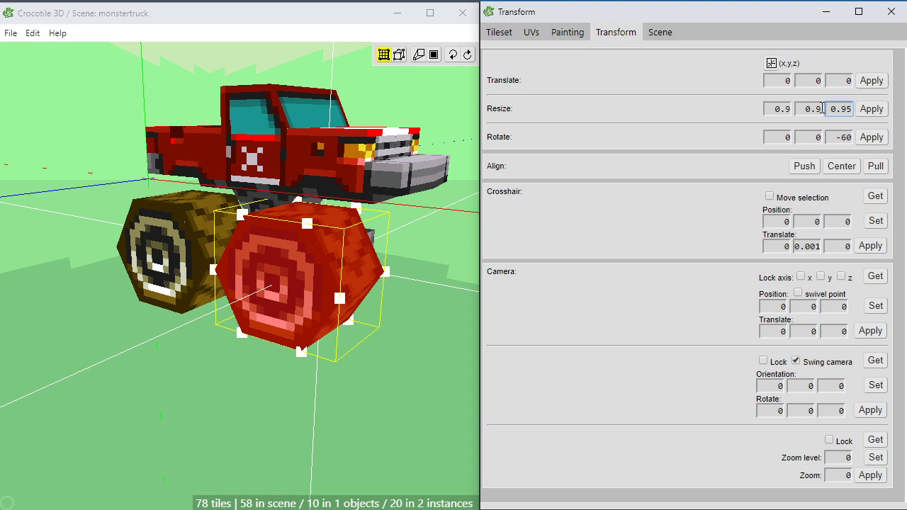
click(871, 110)
click(360, 419)
click(361, 402)
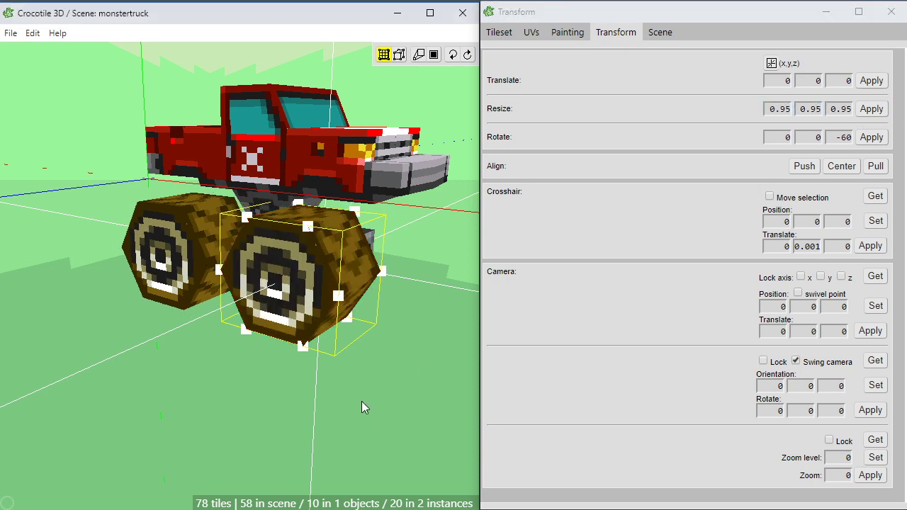
Leave the wheel's editing, select the rear wheel instance and shift it slightly backward
key(space)
drag(361, 401, 185, 394)
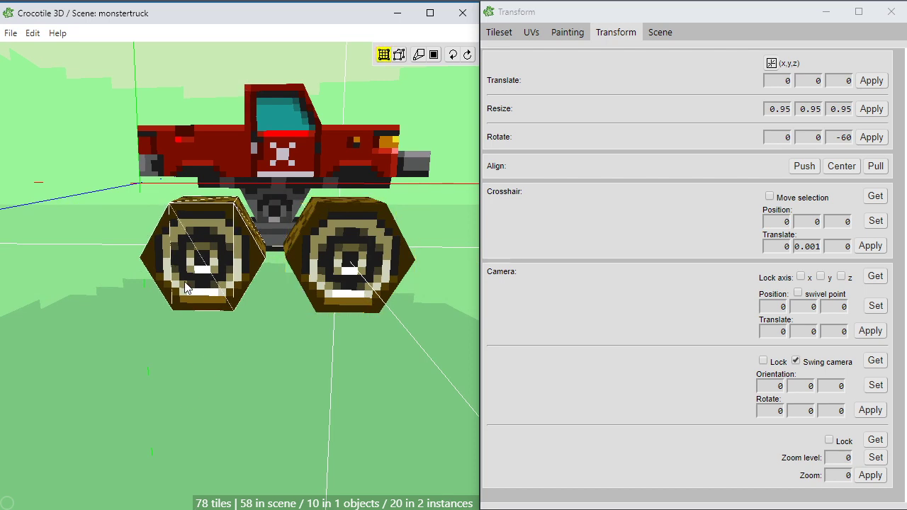
click(219, 228)
key(shift+a)
key(shift+a)
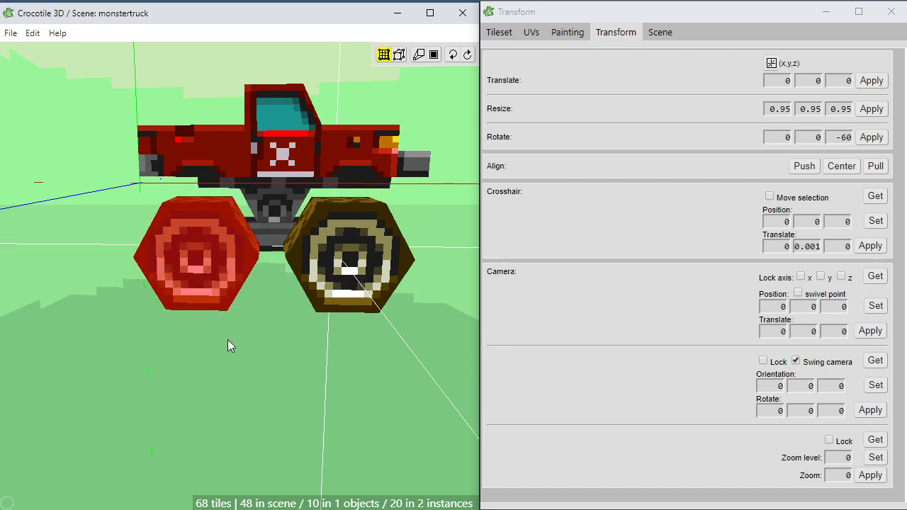
Select the rear-facing side of the axle mount and the adjoining underside at the frame's rear end
scroll(255, 336, up, 5)
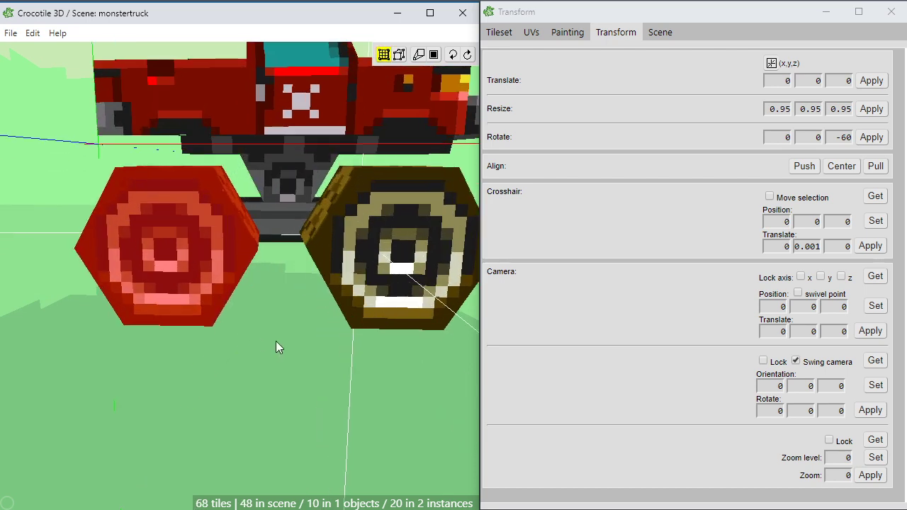
key(space)
scroll(285, 324, up, 3)
drag(283, 323, 453, 332)
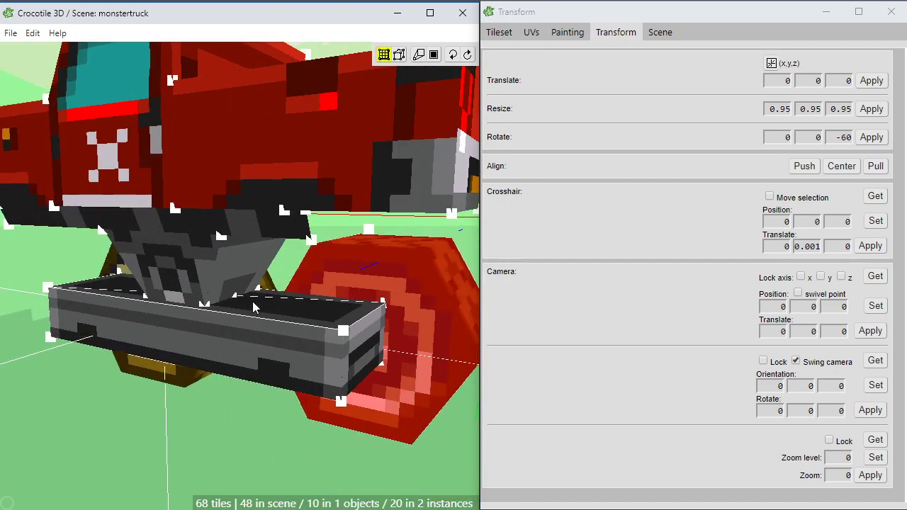
key(space)
drag(212, 304, 241, 244)
key(space)
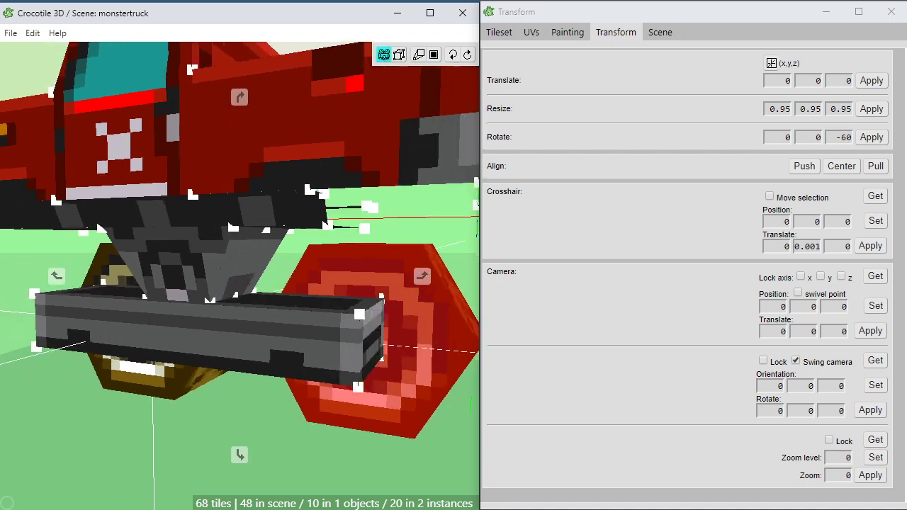
click(238, 256)
shift+click(259, 257)
key(space)
drag(272, 273, 284, 235)
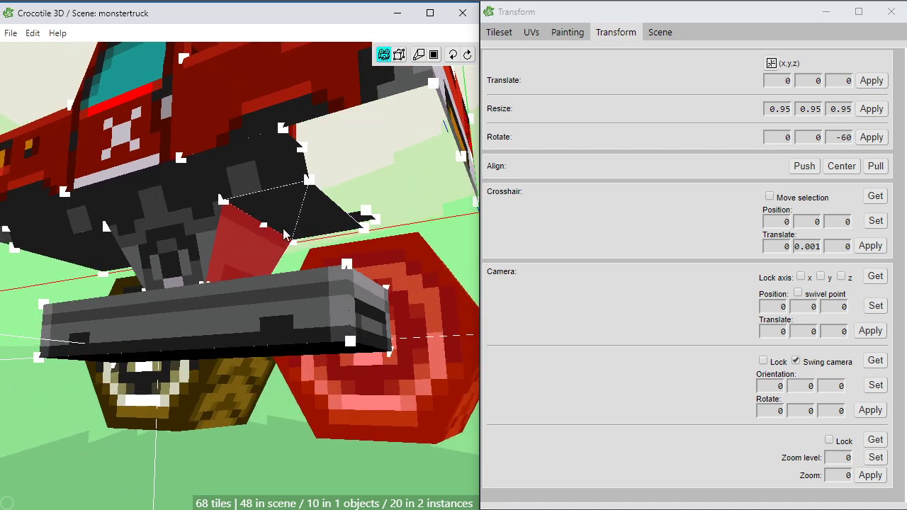
shift+click(289, 226)
key(space)
mouse_move(257, 315)
mouse_down()
mouse_move(257, 325)
mouse_move(271, 325)
mouse_move(257, 333)
mouse_up()
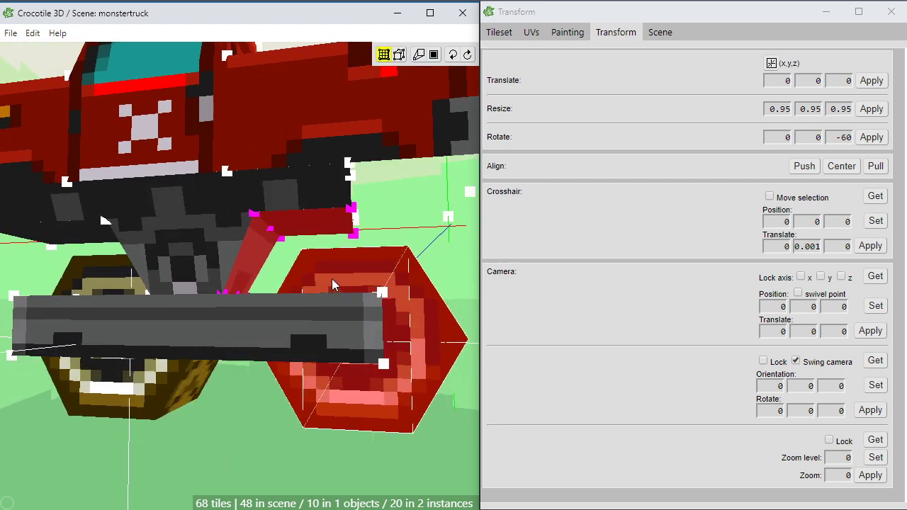
Move the selected mount and lower frame faces slightly backward above the rear wheel, then deselect them
key(d)
key(space)
drag(318, 366, 170, 340)
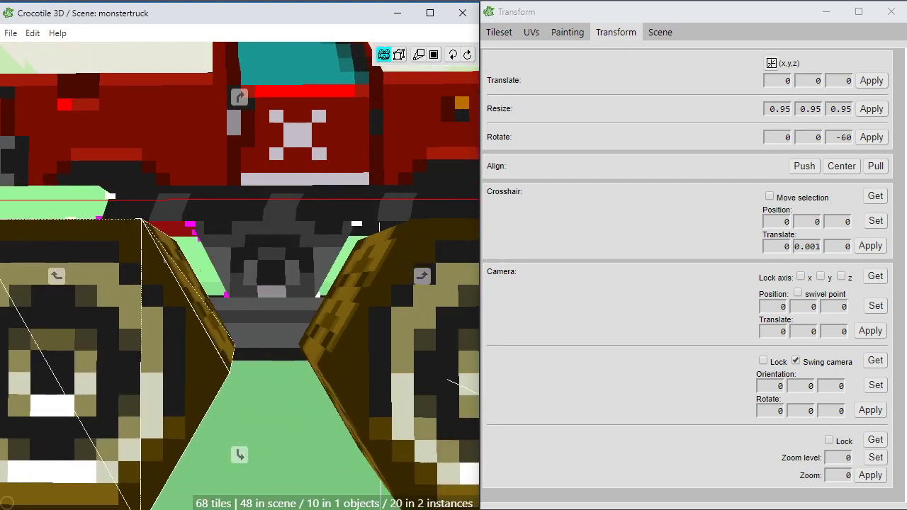
drag(289, 397, 291, 403)
key(a)
key(space)
drag(306, 371, 289, 427)
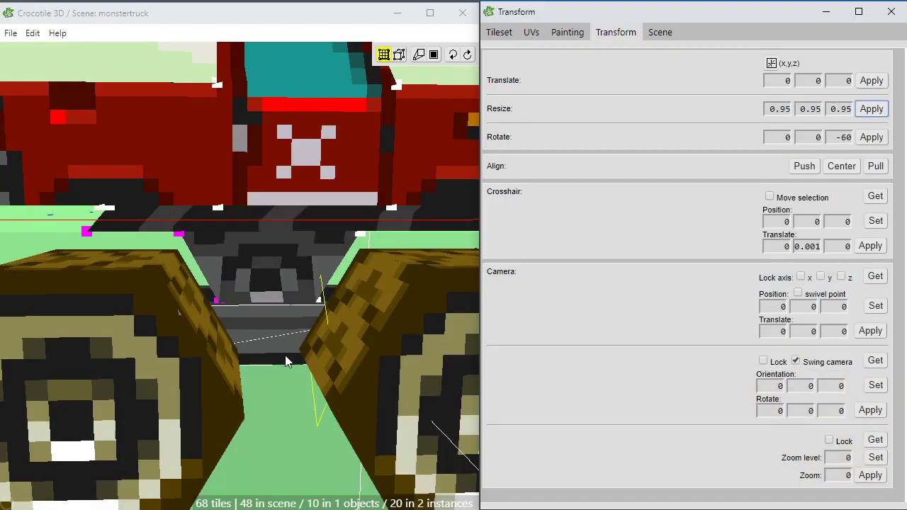
click(280, 396)
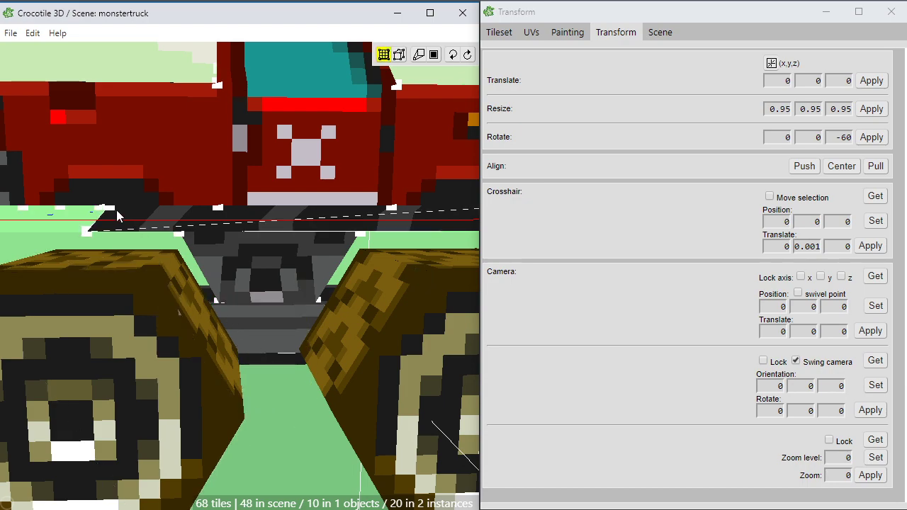
Select the vertices at the frame's upper rear end and move them backward to match its lower edge
right_drag(118, 216, 139, 213)
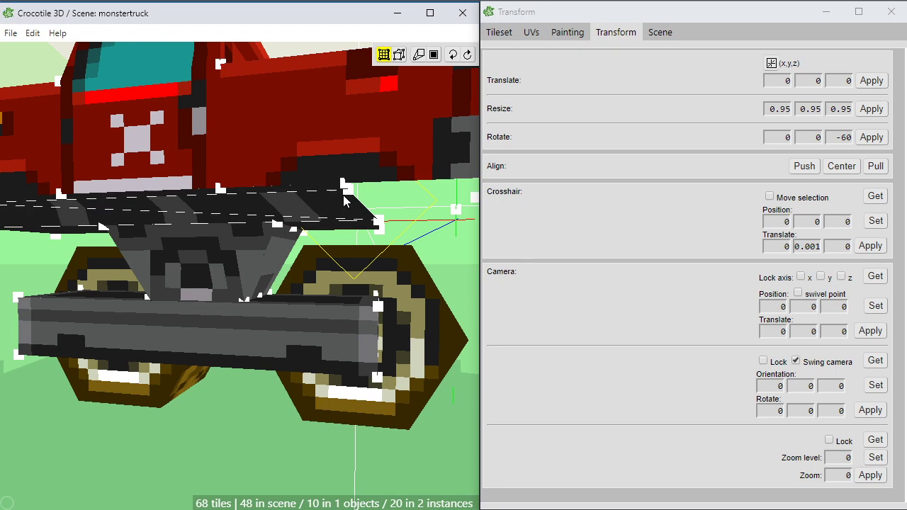
right_drag(347, 201, 164, 186)
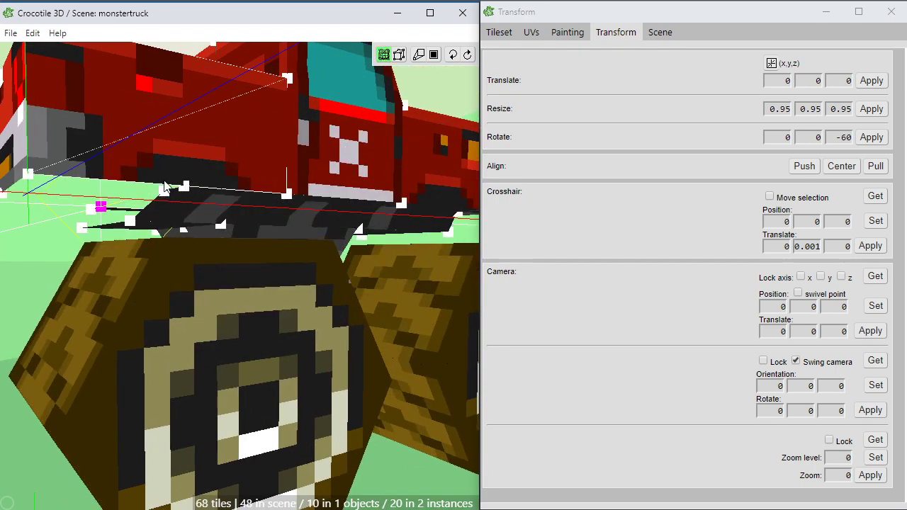
right_drag(206, 222, 154, 221)
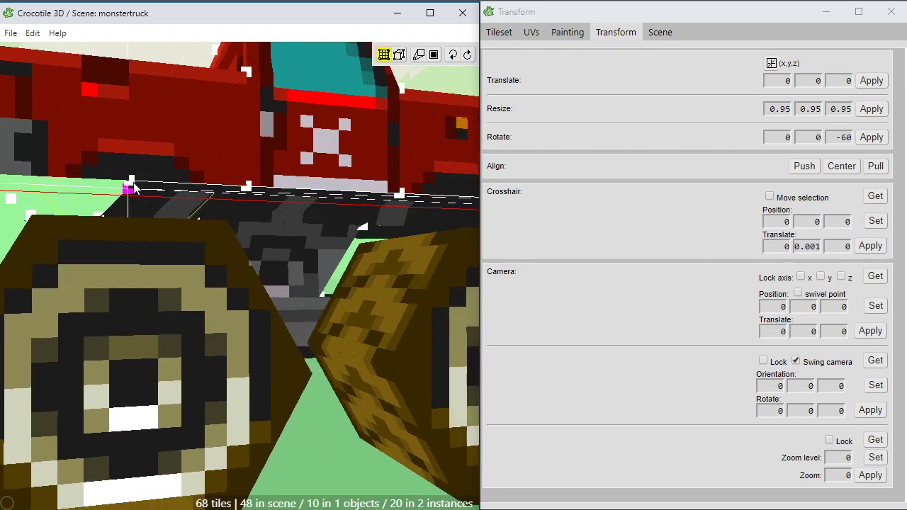
right_drag(345, 142, 321, 156)
drag(314, 145, 373, 220)
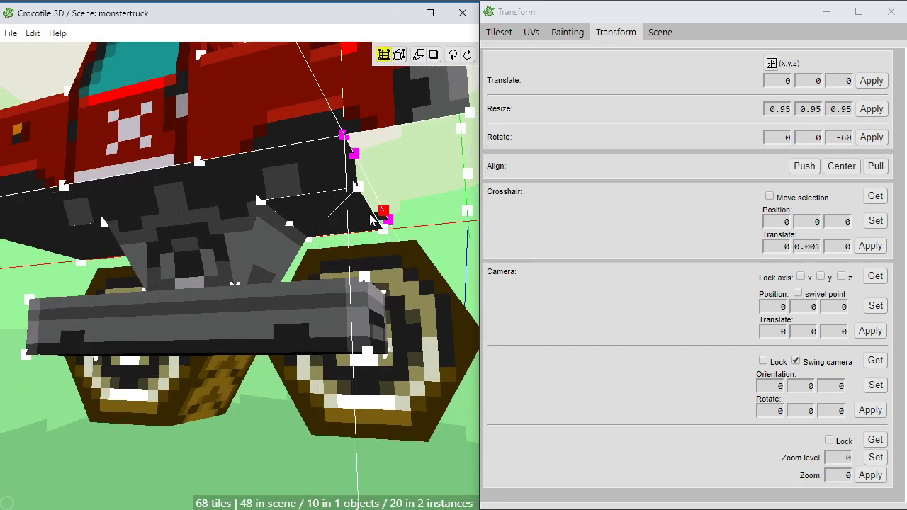
Deselect the frame vertices, check the whole truck from the front corner and save the scene
right_drag(359, 284, 128, 277)
scroll(309, 305, down, 8)
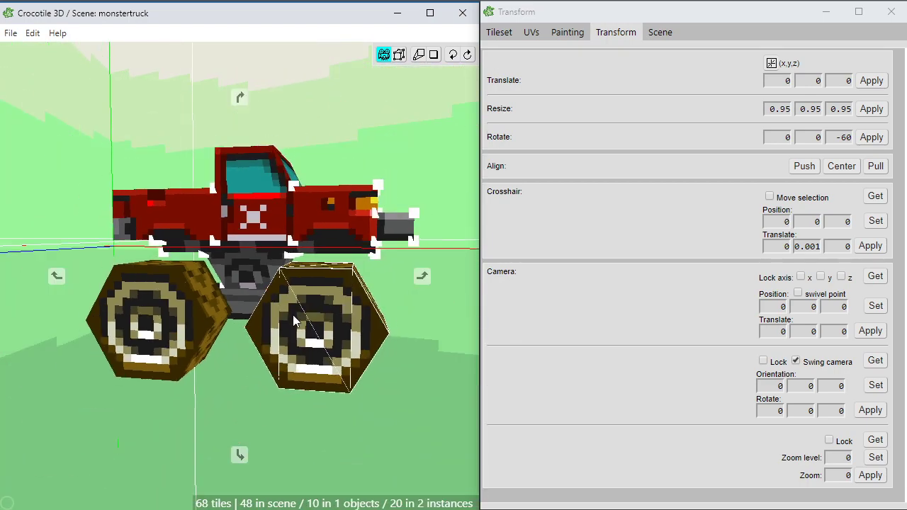
right_drag(309, 305, 263, 337)
scroll(263, 338, down, 3)
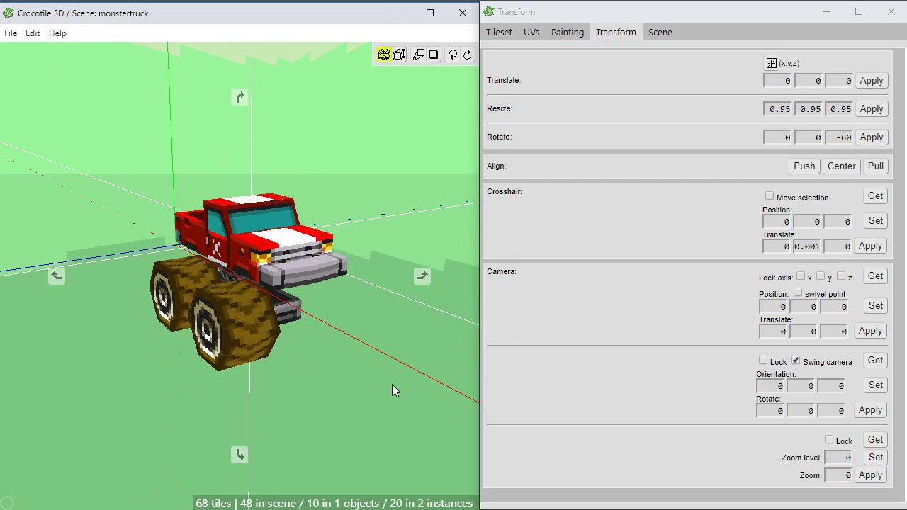
right_drag(391, 384, 356, 395)
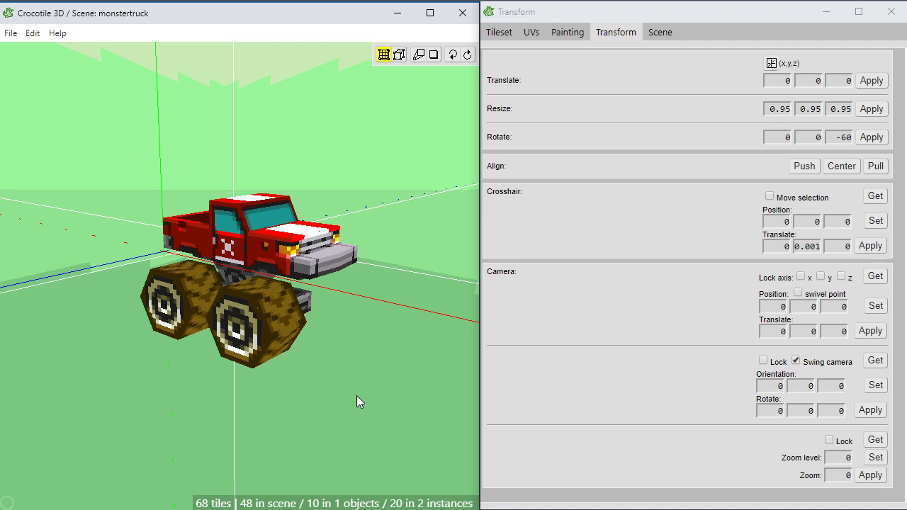
key(space)
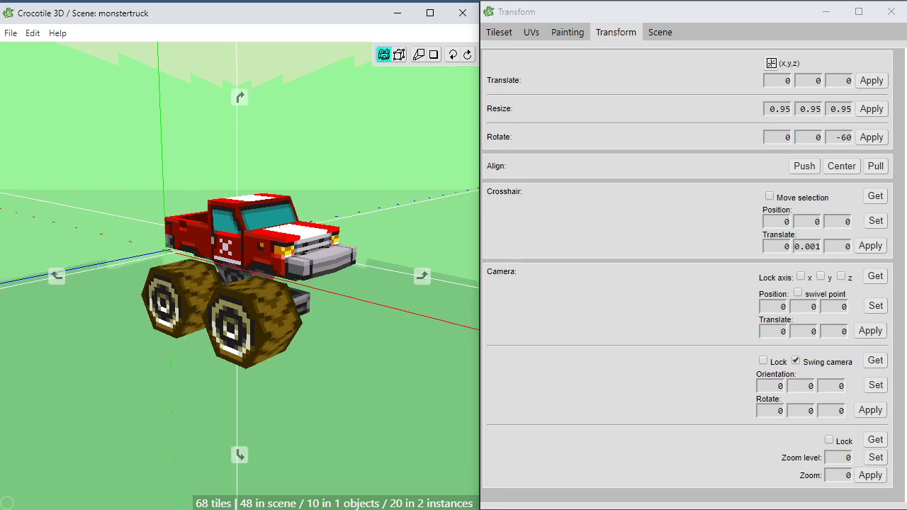
key(ctrl+s)
View the truck from the front and show the scene's object list with the wheel object
key(space)
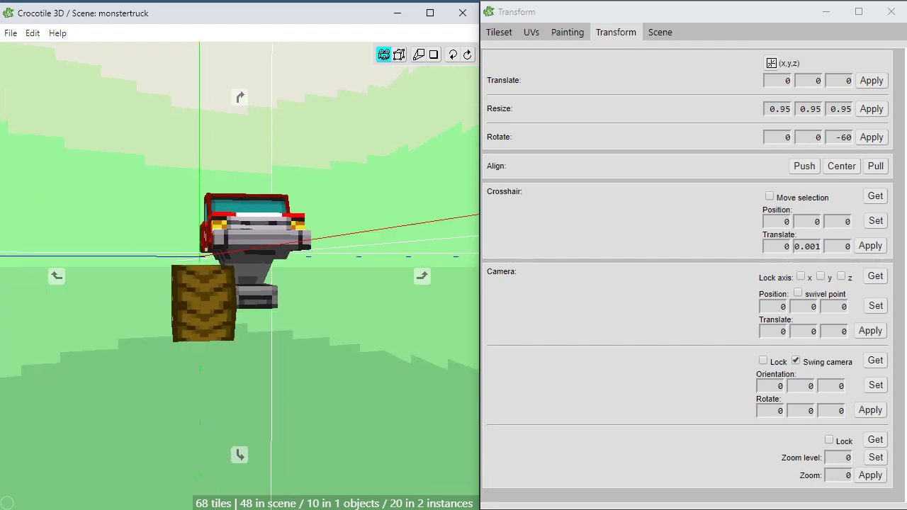
drag(353, 370, 418, 386)
scroll(354, 370, up, 5)
key(Tab)
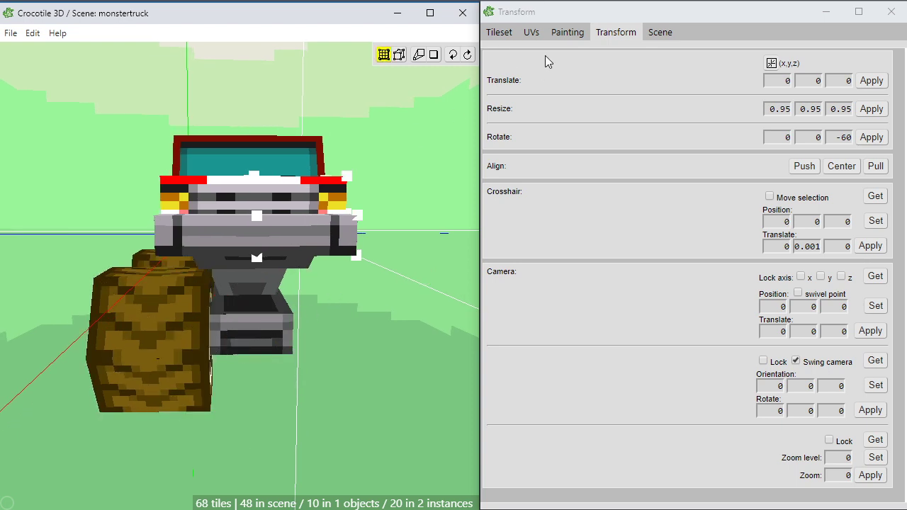
click(532, 33)
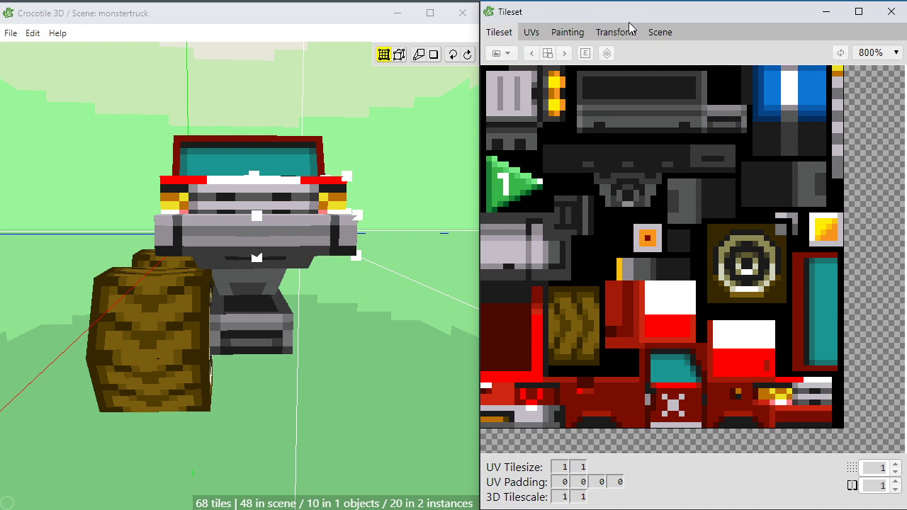
click(658, 32)
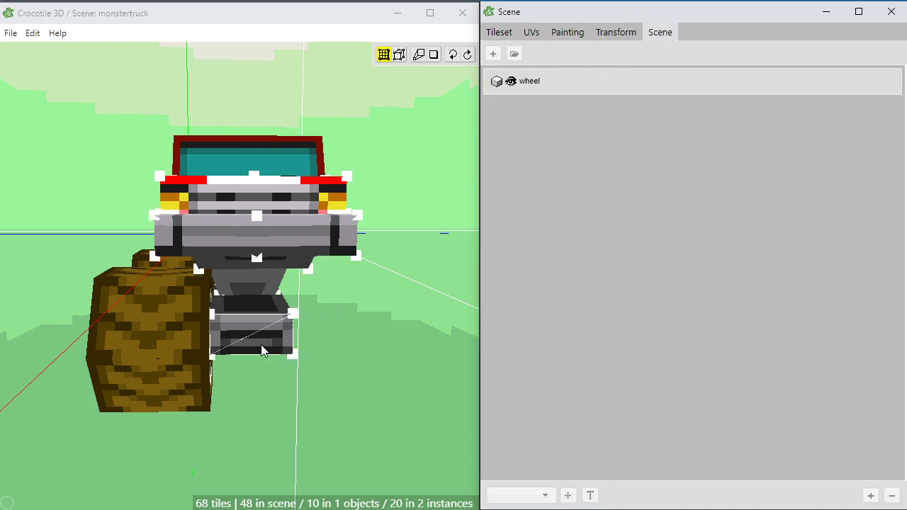
Select both the front and rear wheel instances on the truck's wheeled side
click(322, 346)
key(space)
drag(352, 375, 294, 375)
key(space)
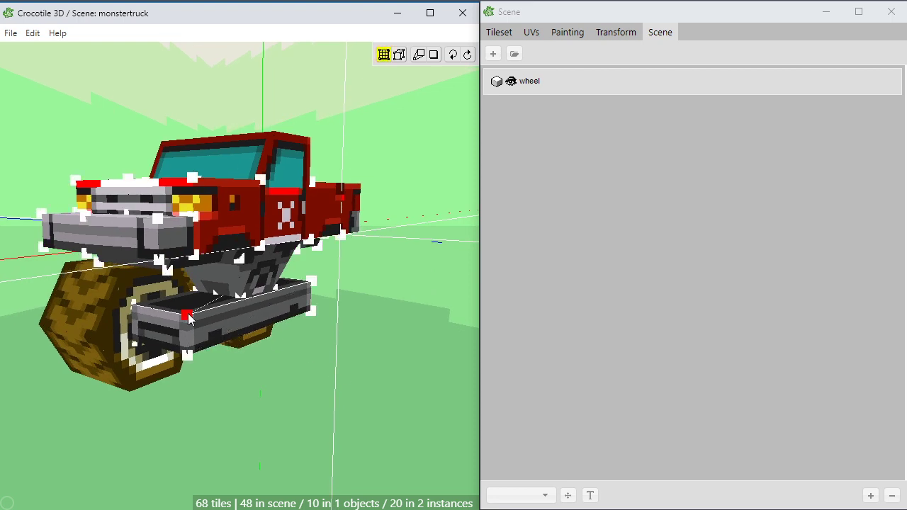
key(space)
drag(206, 360, 176, 397)
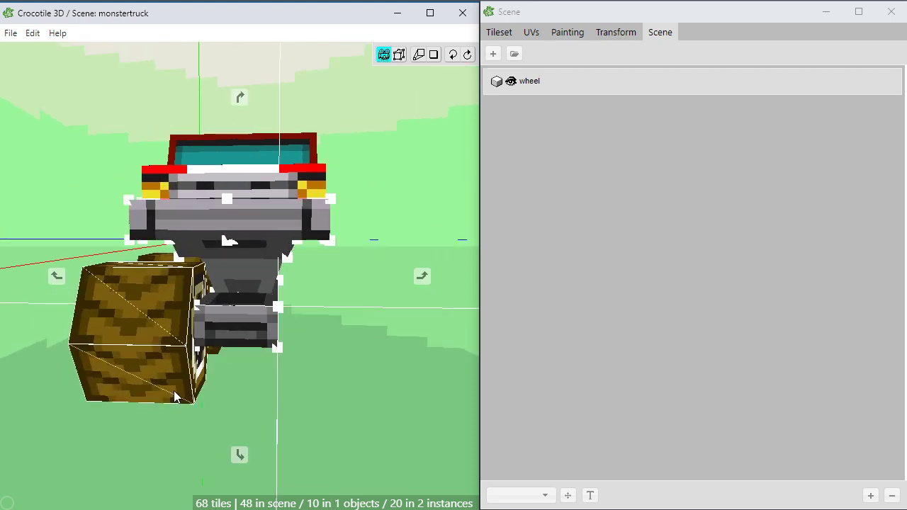
click(165, 347)
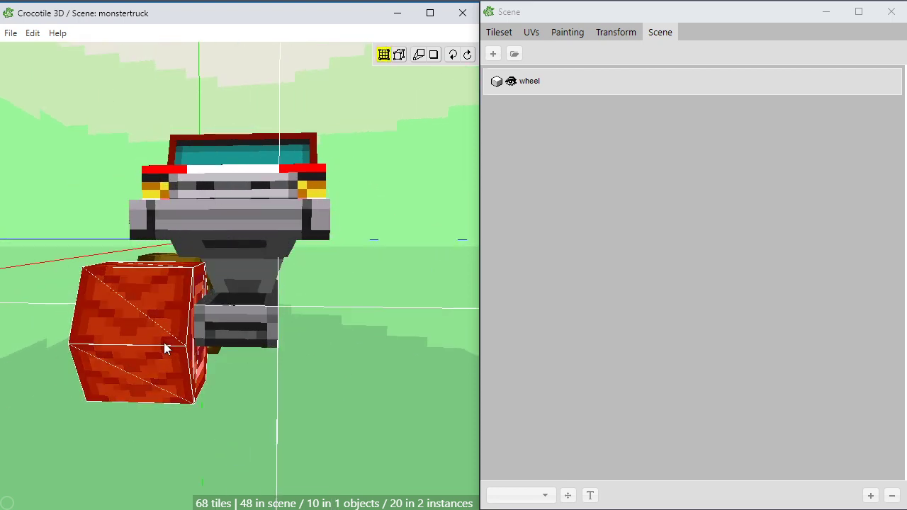
drag(226, 241, 142, 319)
key(space)
shift+click(121, 336)
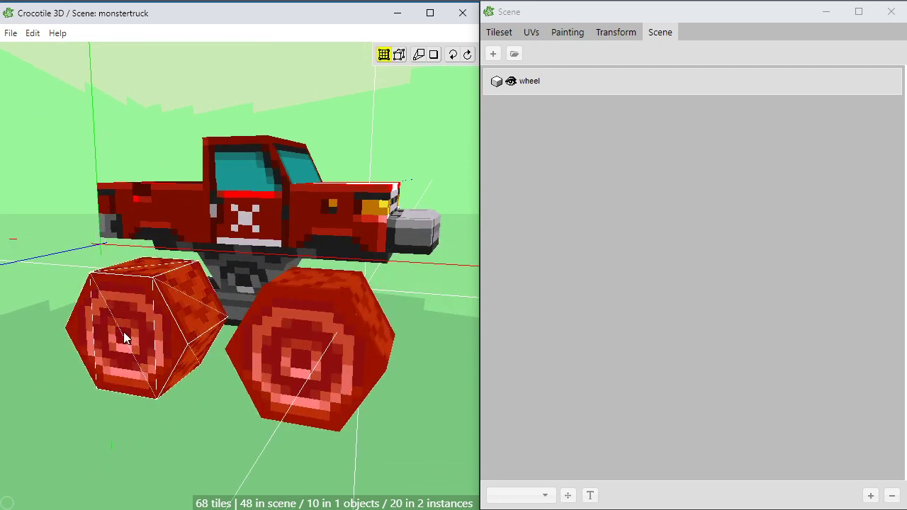
Duplicate the two selected wheel instances and move the copies across to the opposite side of the frame
right_click(131, 327)
click(170, 406)
key(space)
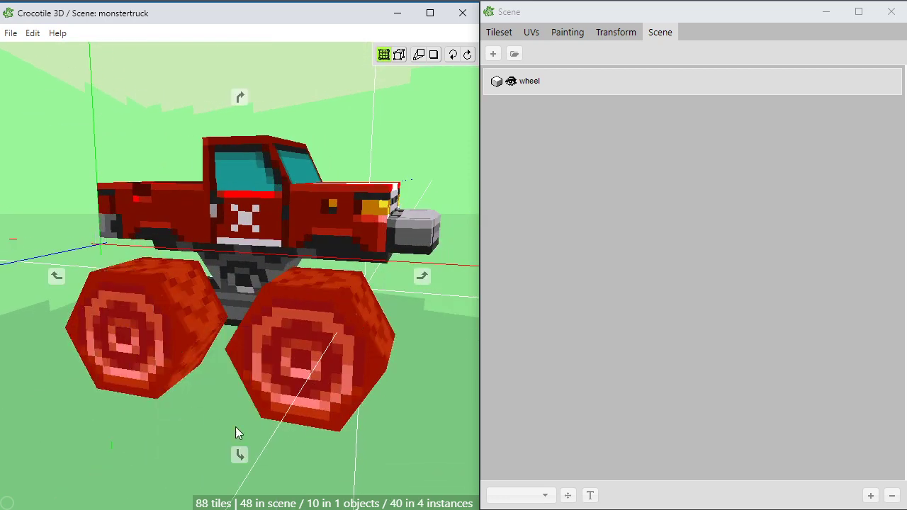
drag(236, 427, 156, 429)
key(space)
key(Right)
key(Right)
key(Right)
key(Right)
key(Right)
key(Right)
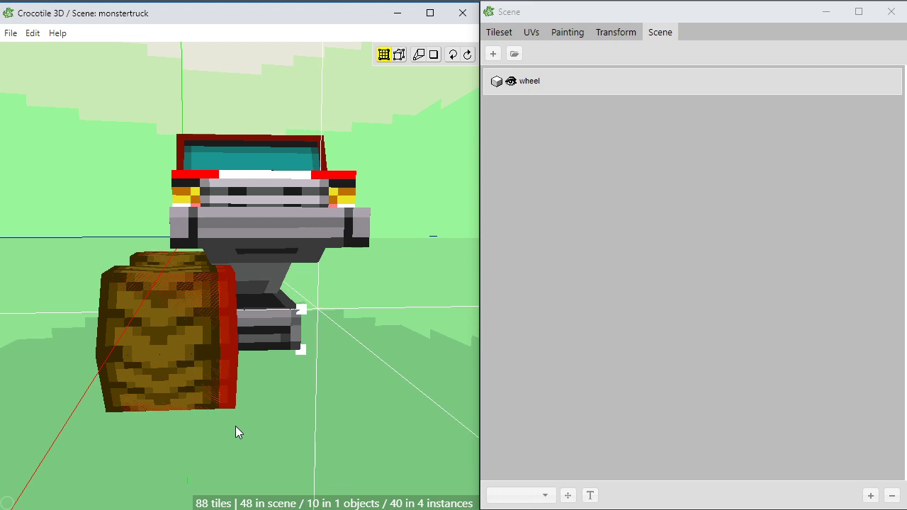
key(Right)
key(Left)
key(space)
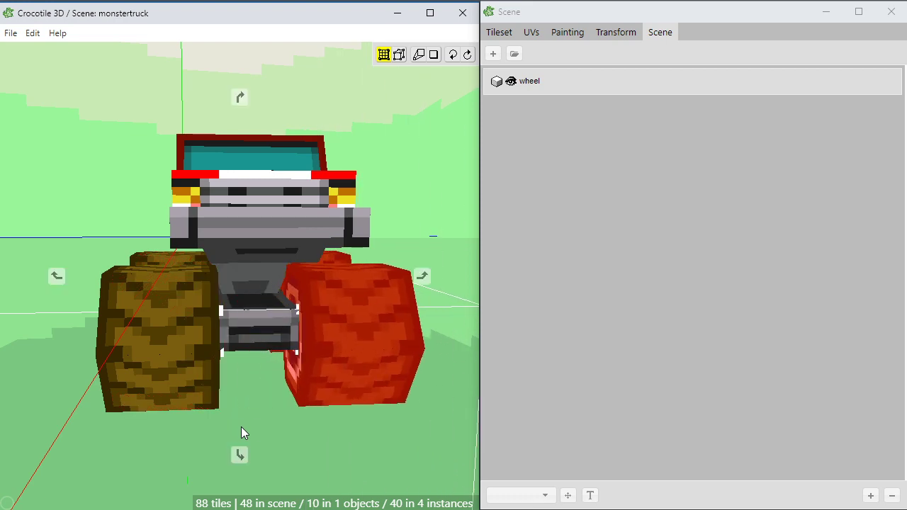
Check how the new wheels meet the lower frame from the front and side, and deselect them
drag(241, 427, 260, 430)
key(space)
scroll(259, 431, up, 4)
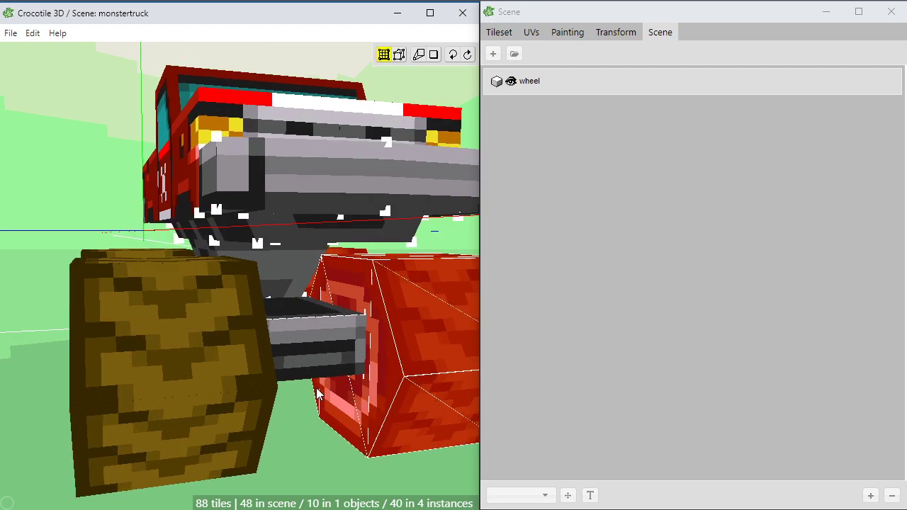
middle_drag(316, 390, 323, 366)
key(d)
key(a)
scroll(326, 382, up, 3)
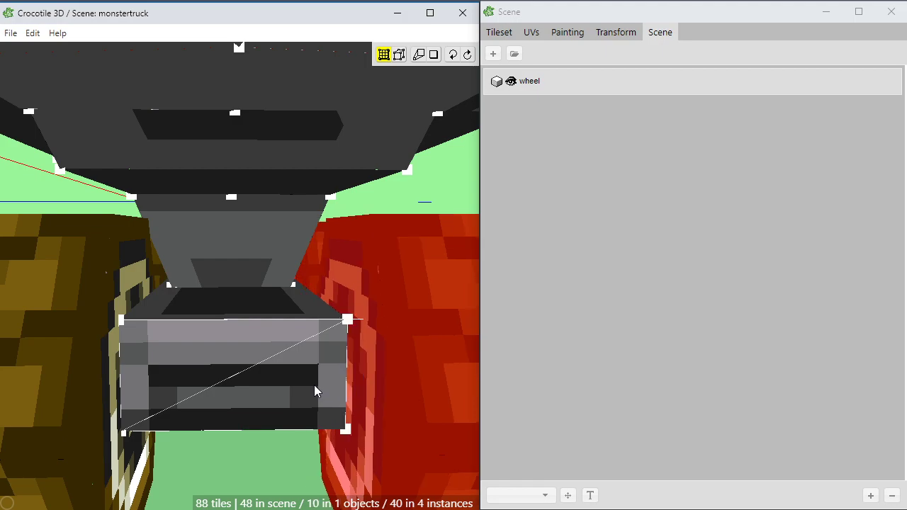
click(349, 375)
scroll(350, 375, down, 4)
scroll(349, 376, down, 1)
middle_drag(350, 375, 328, 354)
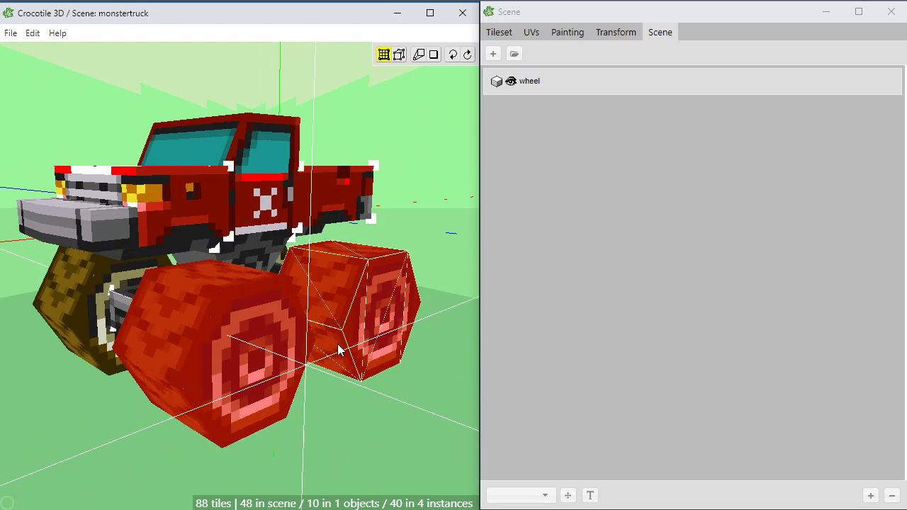
middle_drag(339, 350, 284, 380)
key(a)
scroll(284, 371, down, 3)
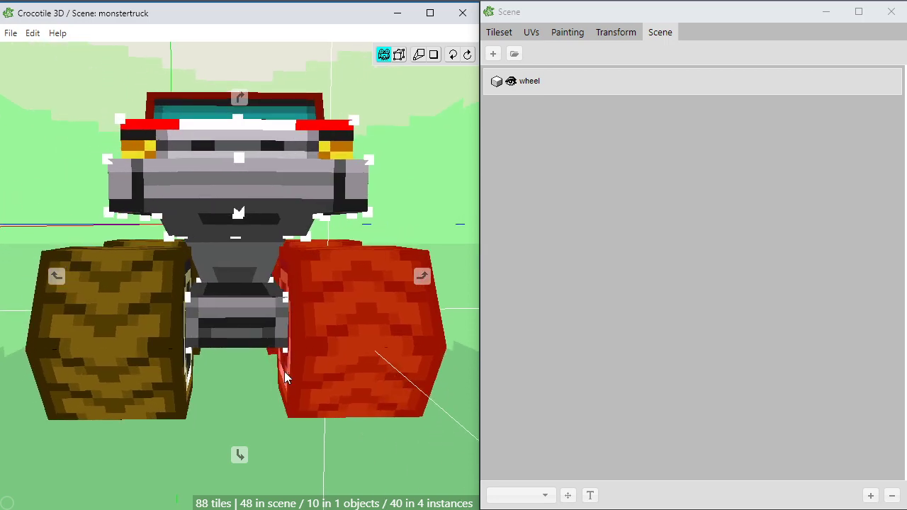
scroll(294, 362, down, 3)
key(Tab)
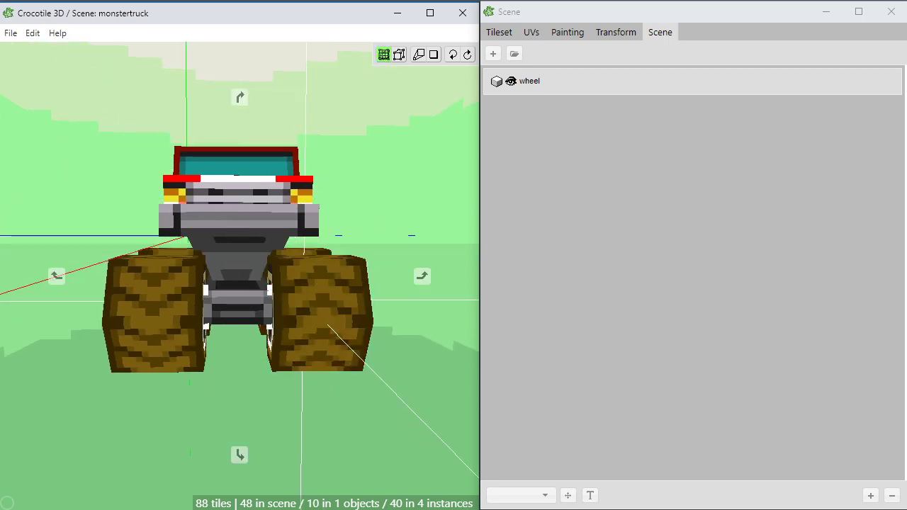
Check the four-wheeled truck from the front corner and save the scene
middle_drag(293, 362, 96, 396)
scroll(300, 375, down, 2)
middle_drag(344, 340, 351, 307)
middle_drag(284, 319, 283, 318)
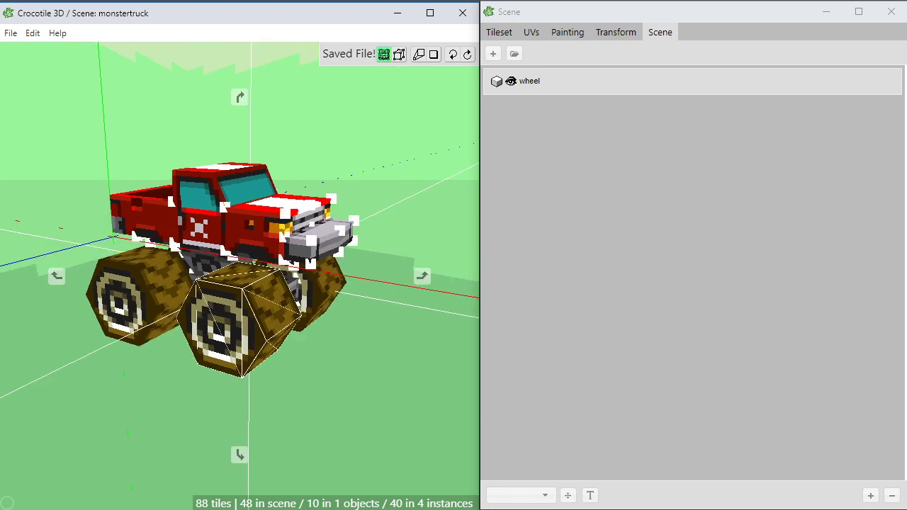
right_drag(283, 317, 326, 330)
key(Return)
Show the tileset and compare the truck with the monster truck reference image on kennethfejer.com
click(496, 35)
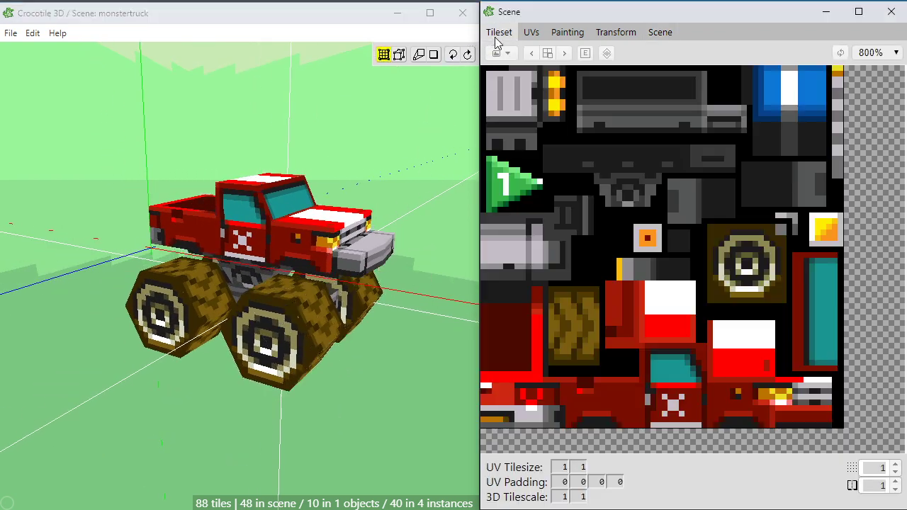
middle_drag(388, 378, 310, 381)
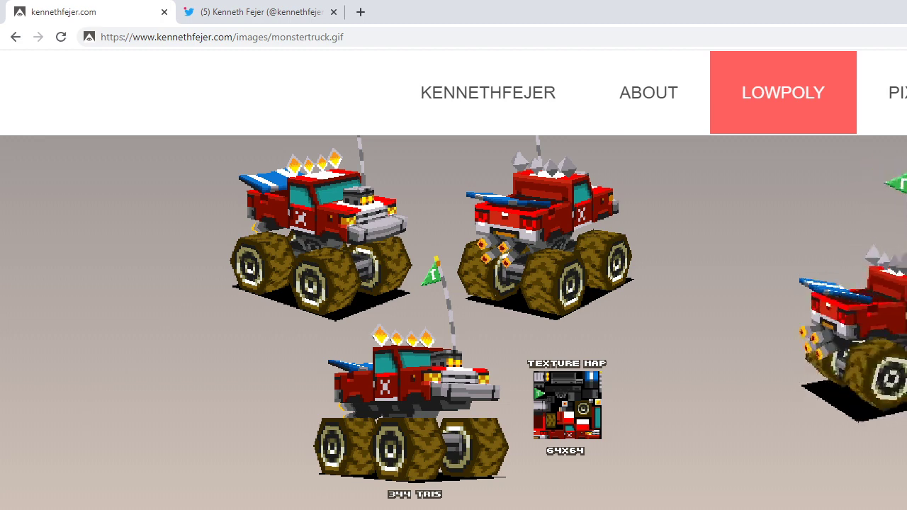
scroll(395, 431, up, 1)
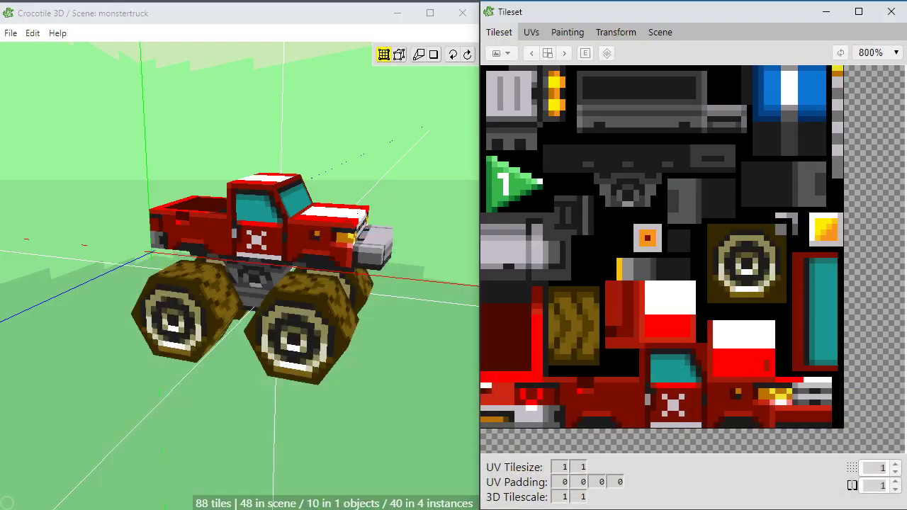
Pick the grey pipe tile with the yellow end from the tileset and place it upright behind the truck's rear
click(796, 225)
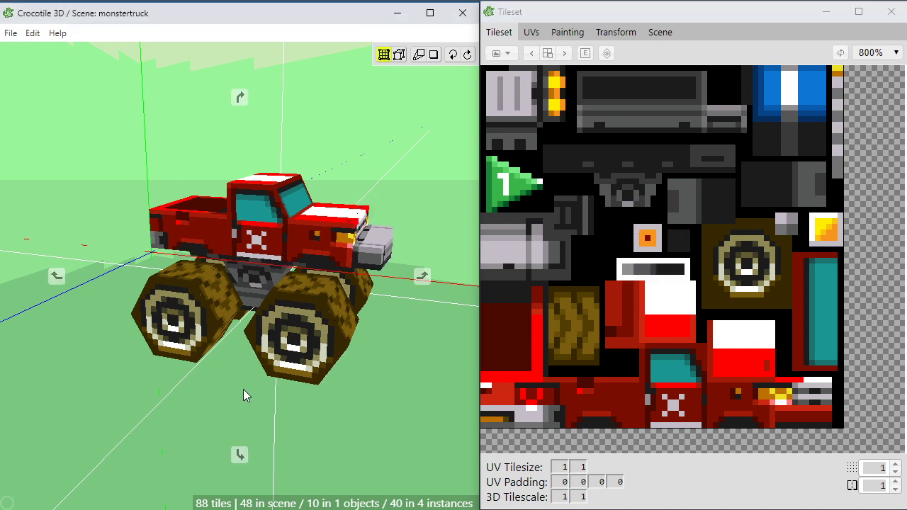
key(space)
drag(245, 395, 333, 365)
scroll(247, 388, up, 5)
drag(219, 357, 228, 321)
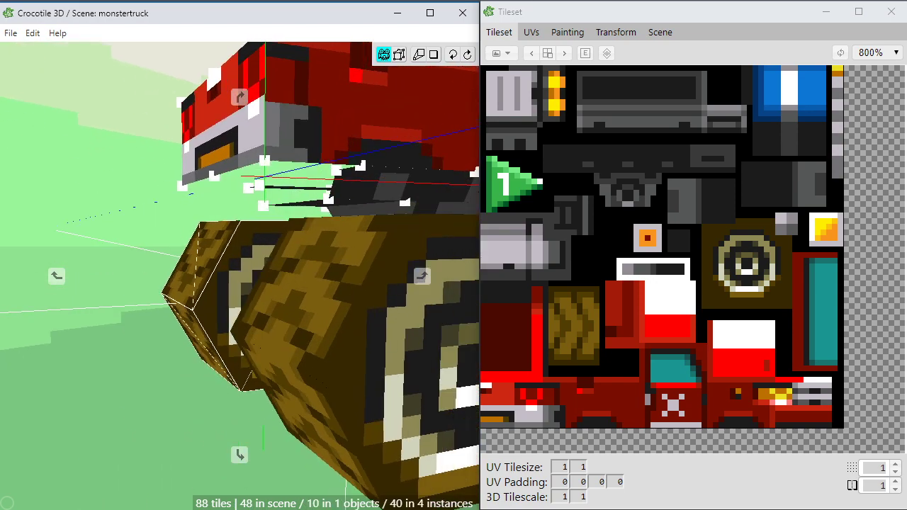
key(Tab)
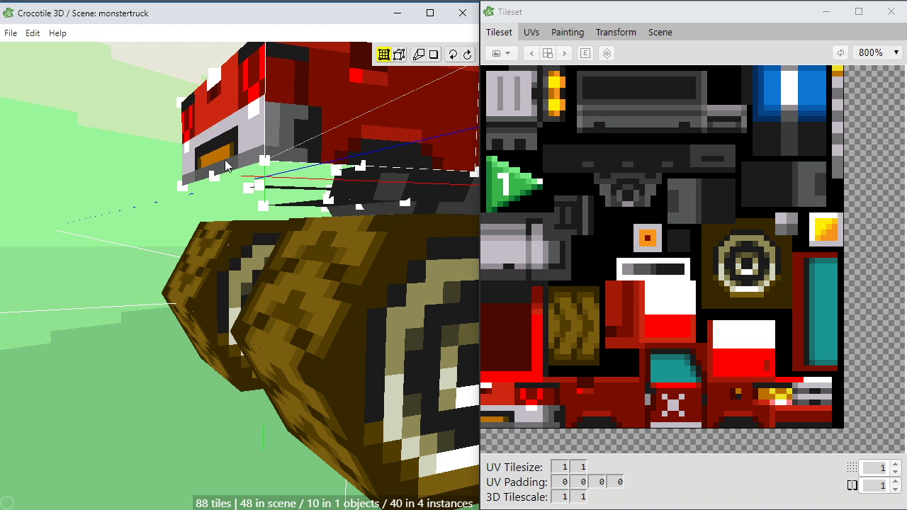
key(Tab)
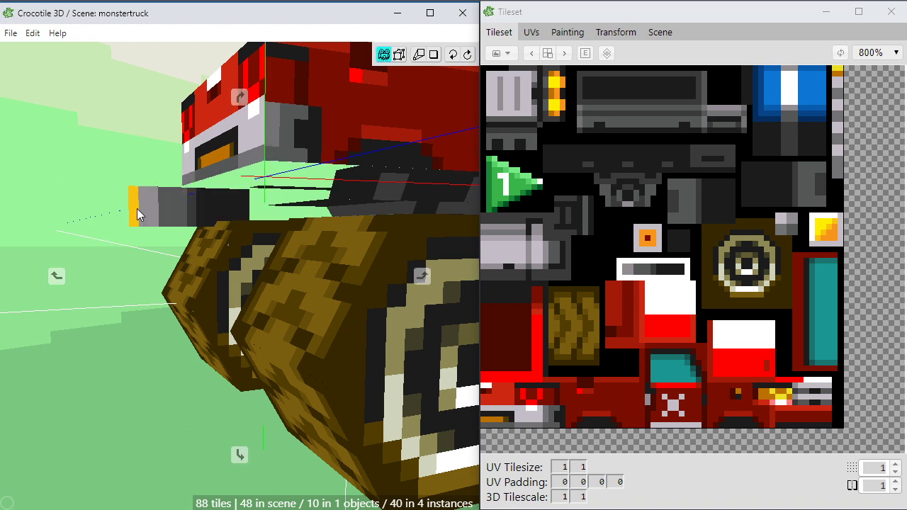
scroll(137, 208, down, 7)
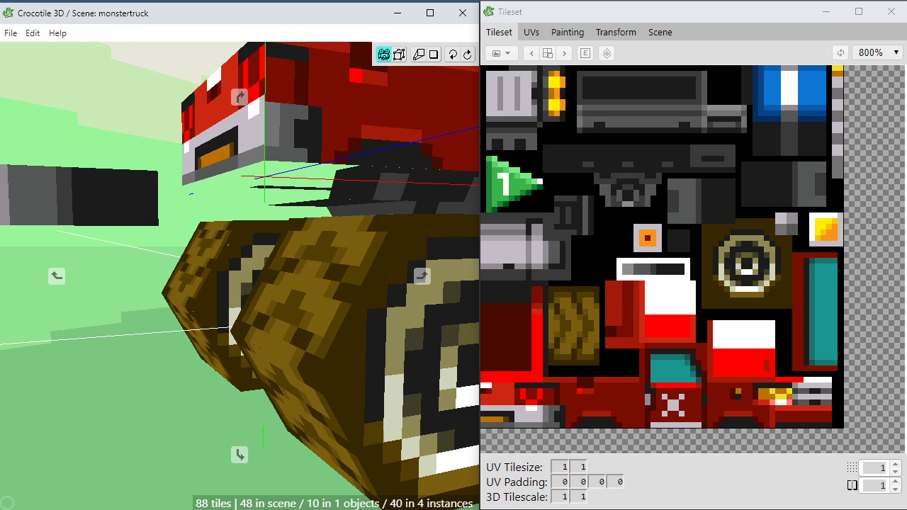
right_drag(137, 209, 157, 219)
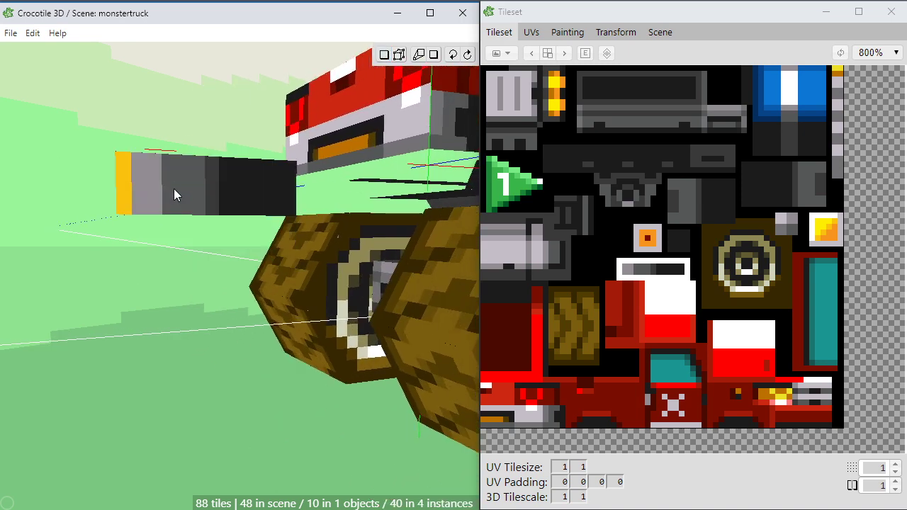
scroll(174, 188, down, 1)
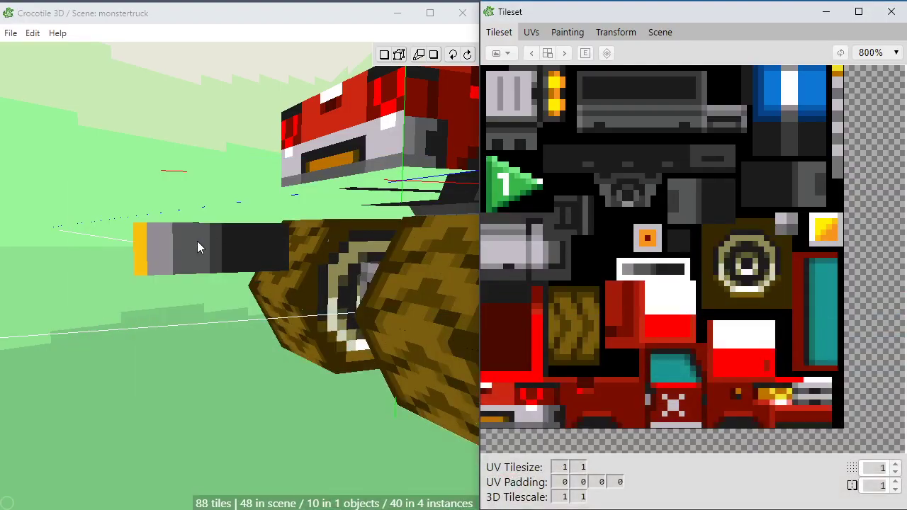
click(171, 275)
Snap the 3D cursor to the pipe tile's outer upper corner and place a second pipe tile as the top face
key(Tab)
click(134, 227)
key(f)
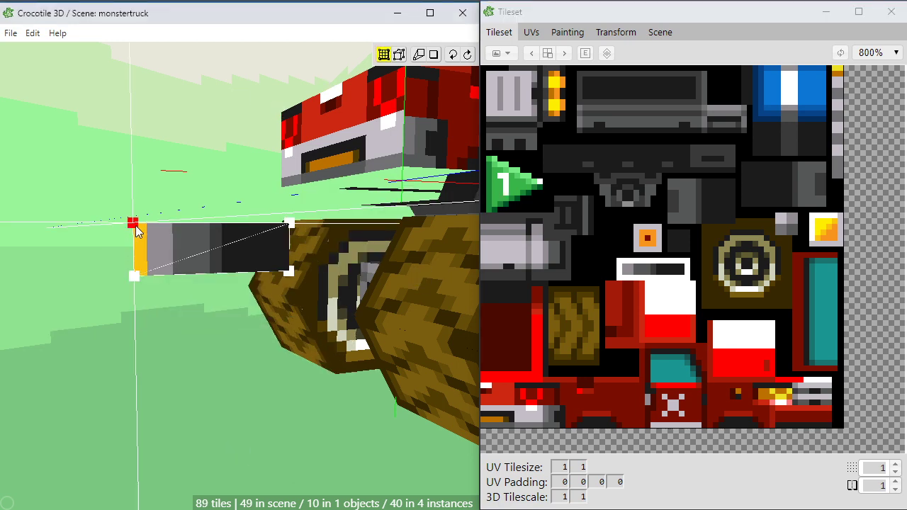
key(Tab)
middle_drag(167, 283, 203, 304)
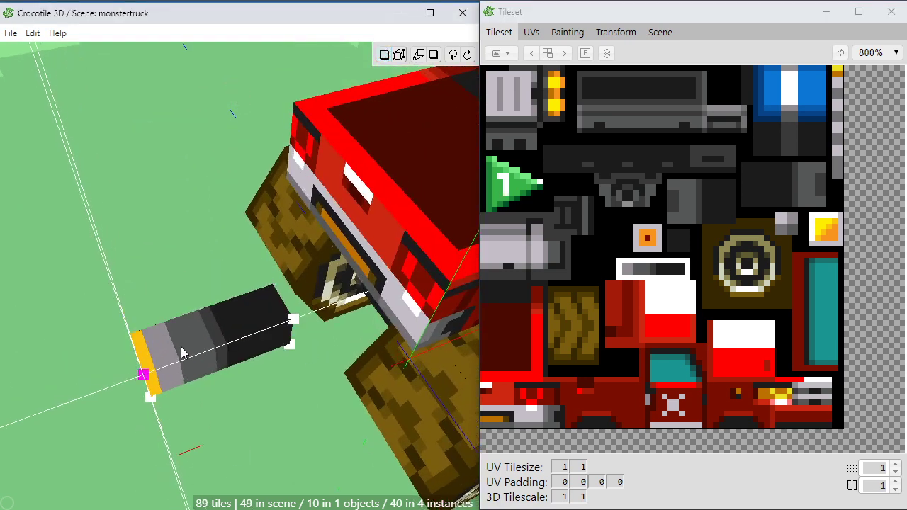
click(182, 352)
Move the 3D cursor to the top face's other outer corner and place a third pipe tile as the opposite side
mouse_move(218, 428)
middle_down()
mouse_move(270, 383)
mouse_move(177, 411)
middle_up()
key(Tab)
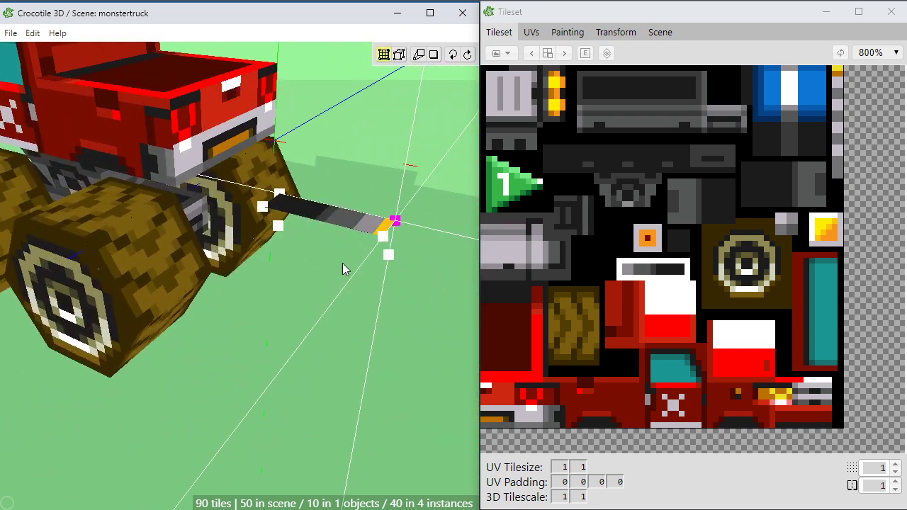
key(s)
key(s)
key(s)
key(s)
key(w)
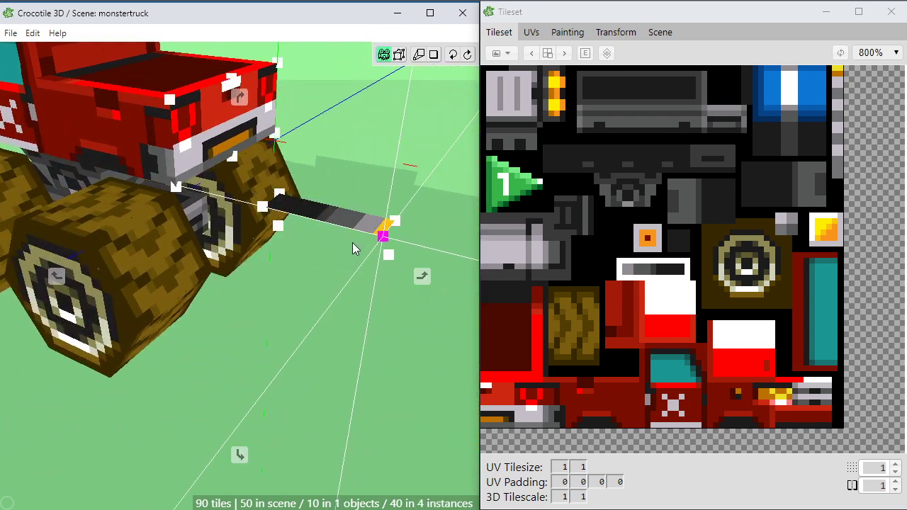
key(Tab)
click(352, 238)
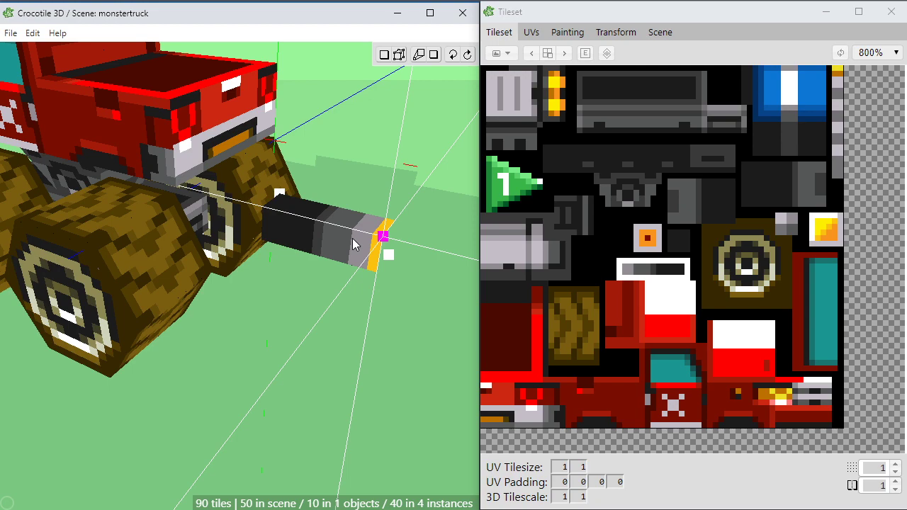
Add a fourth pipe tile to close the underside of the exhaust pipe and save the scene
middle_drag(352, 238, 329, 285)
key(s)
key(s)
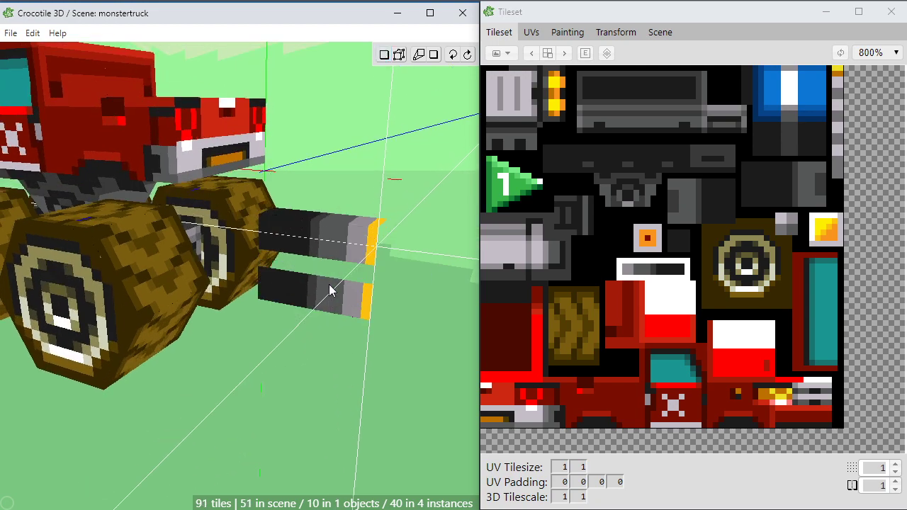
key(w)
middle_drag(314, 319, 317, 358)
key(ctrl+s)
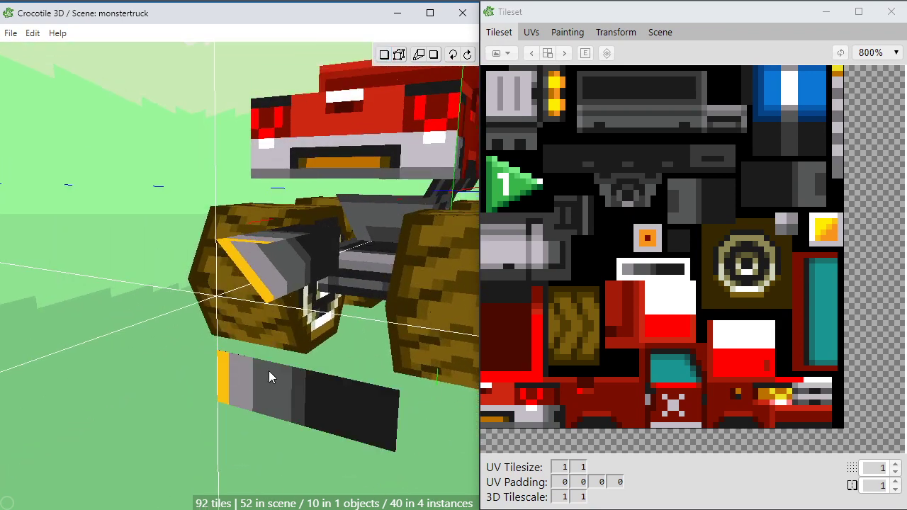
Straighten the pipe's skewed side face so its outer edge runs vertically down from the adjoining top corner
key(Tab)
click(277, 289)
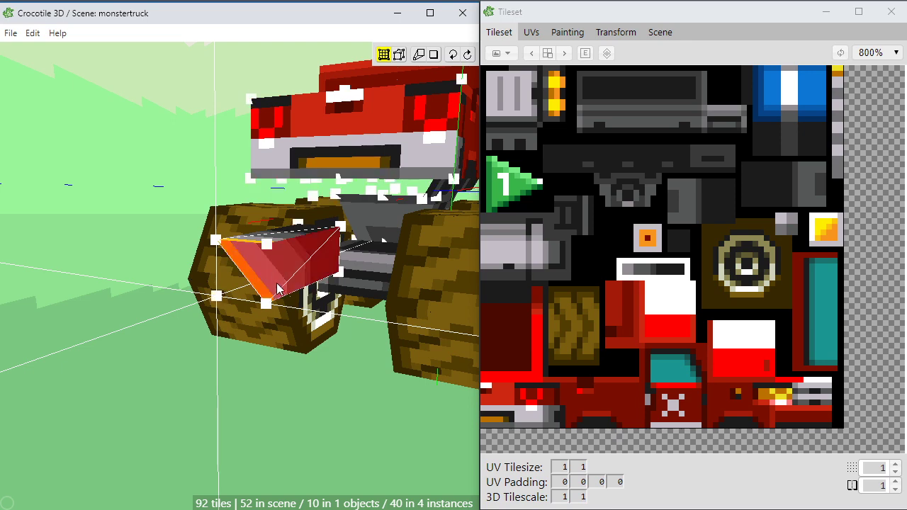
click(262, 278)
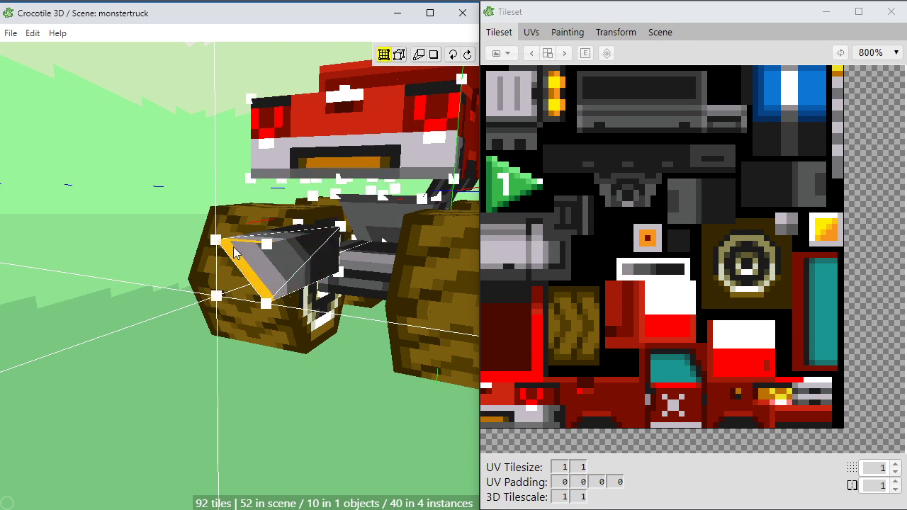
drag(263, 280, 268, 282)
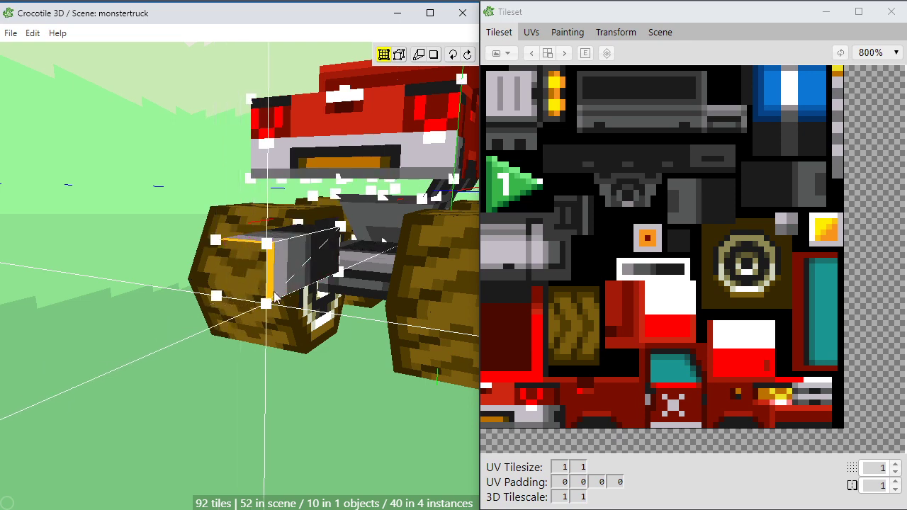
right_drag(275, 296, 227, 383)
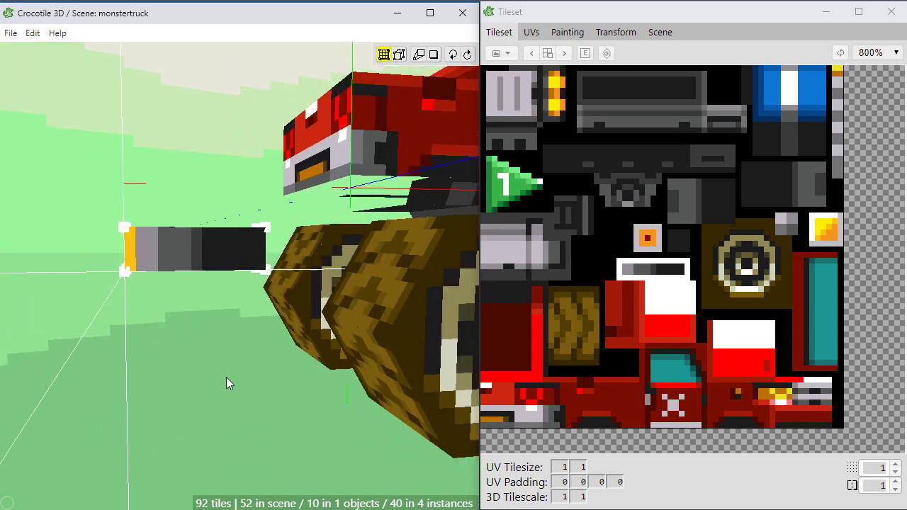
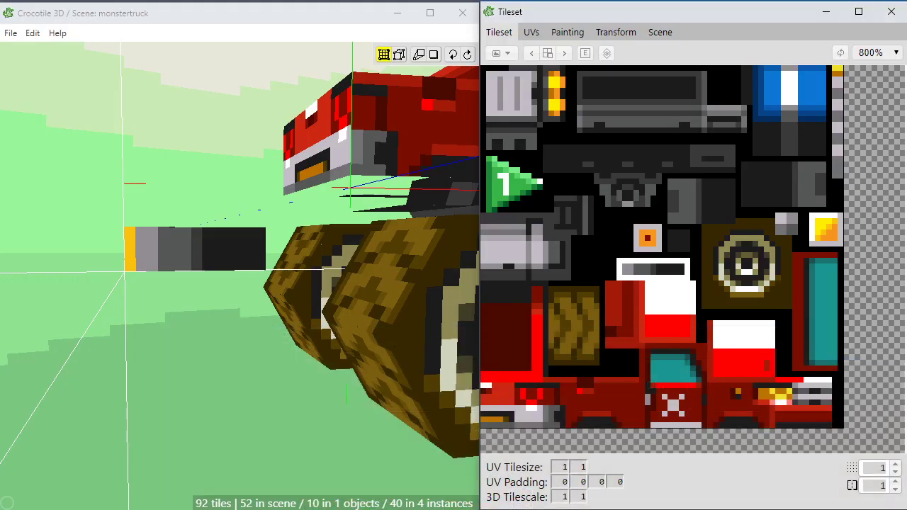
Duplicate the panel closing the front end of the chassis frame and place the copy at its rear end beneath the bumper
right_drag(205, 309, 156, 272)
scroll(372, 262, up, 10)
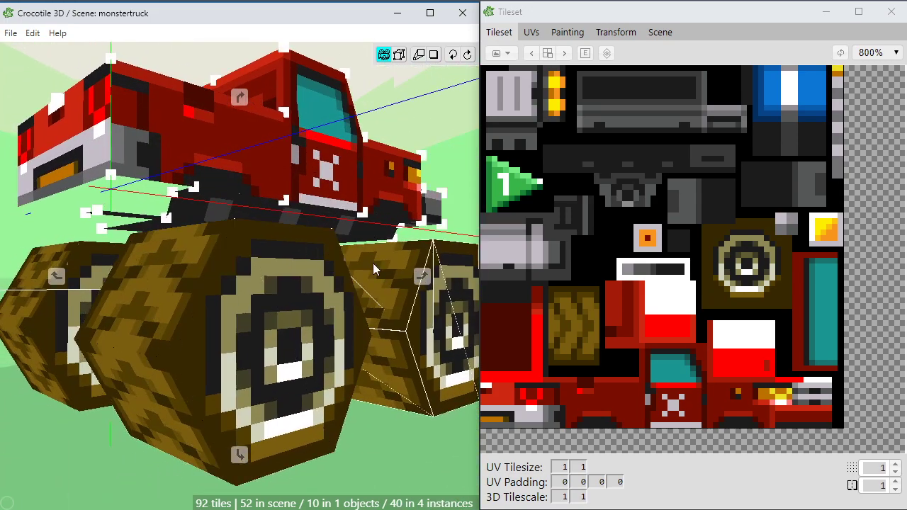
scroll(361, 258, down, 5)
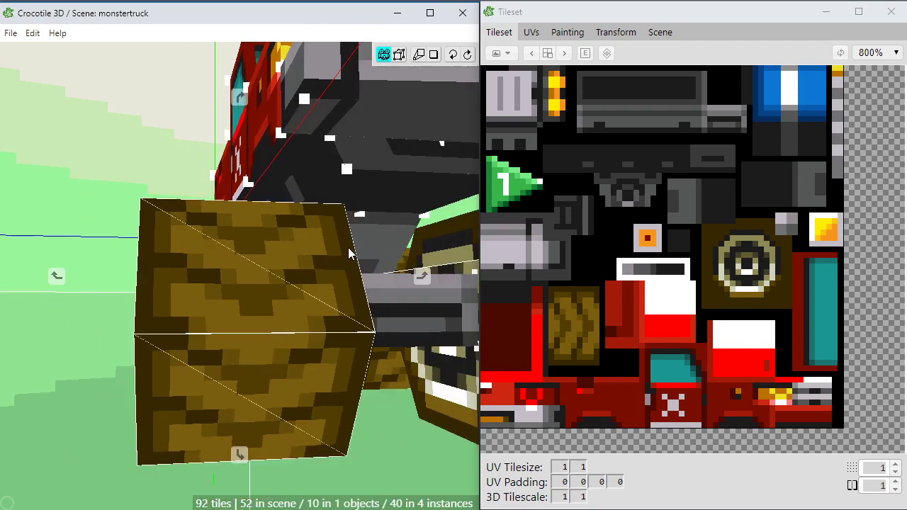
scroll(437, 195, down, 6)
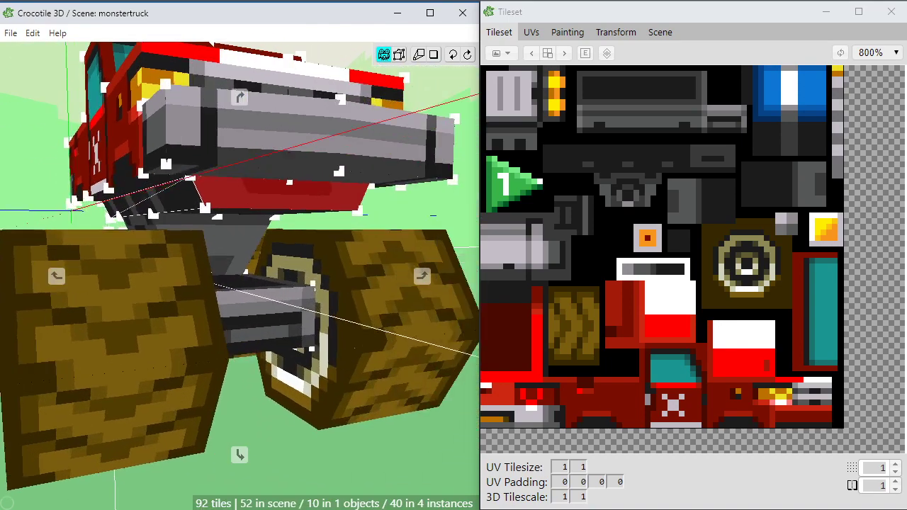
middle_drag(425, 319, 361, 265)
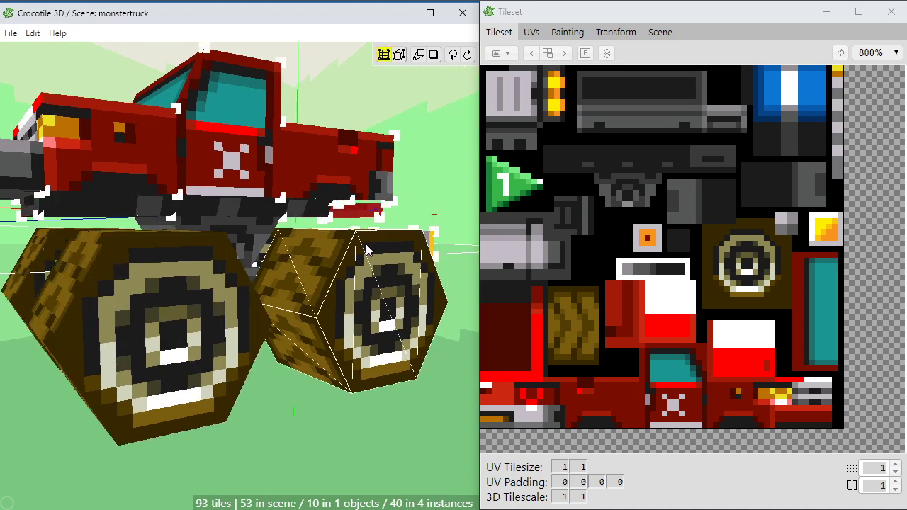
middle_drag(348, 266, 353, 267)
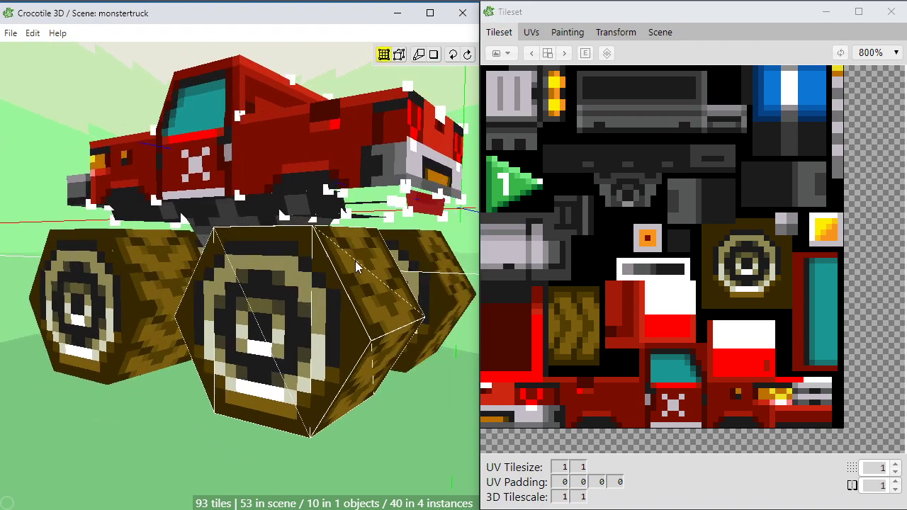
scroll(381, 270, up, 5)
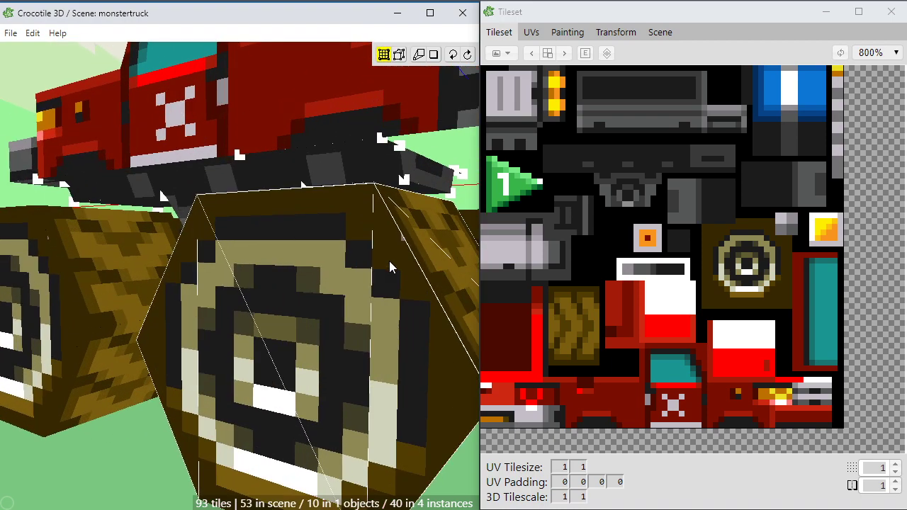
Pick a small black strip from the tileset's empty area above the chassis tile and place it as a tile below the rear bumper
right_drag(316, 117, 471, 122)
key(Tab)
right_drag(237, 215, 351, 296)
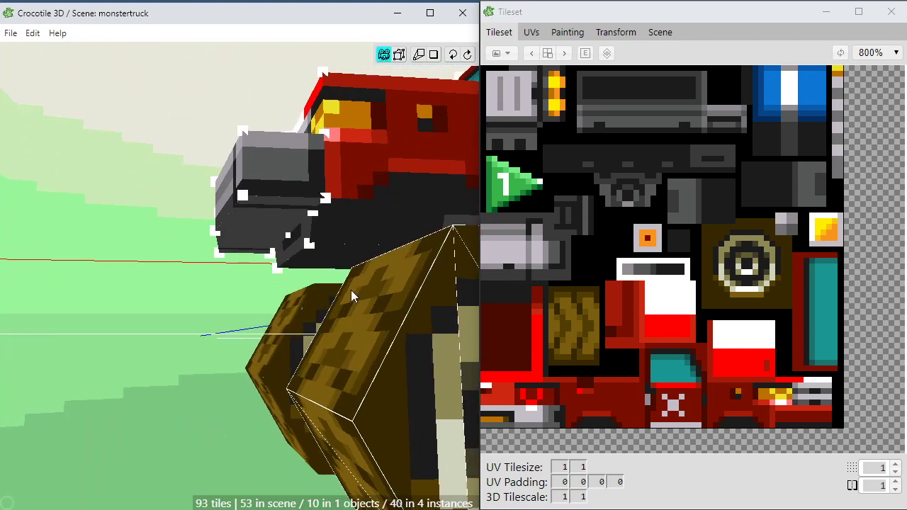
right_drag(342, 236, 350, 190)
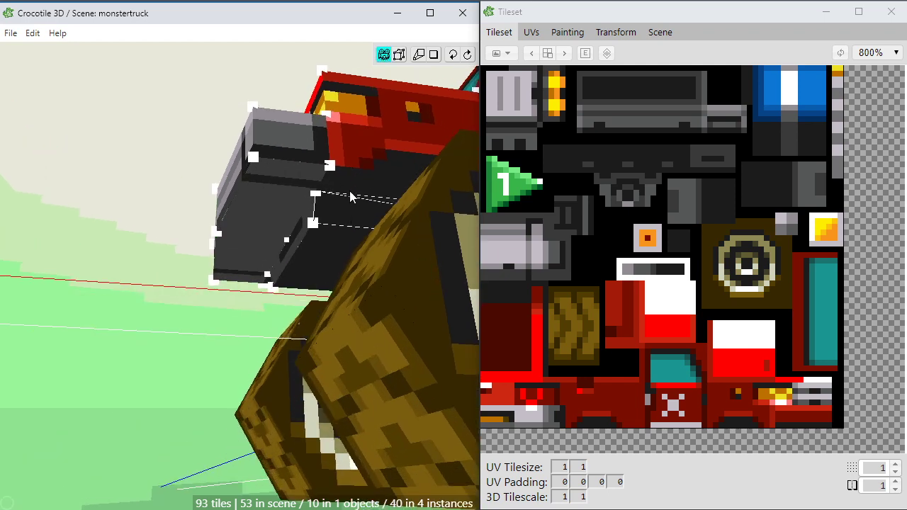
right_drag(332, 228, 205, 234)
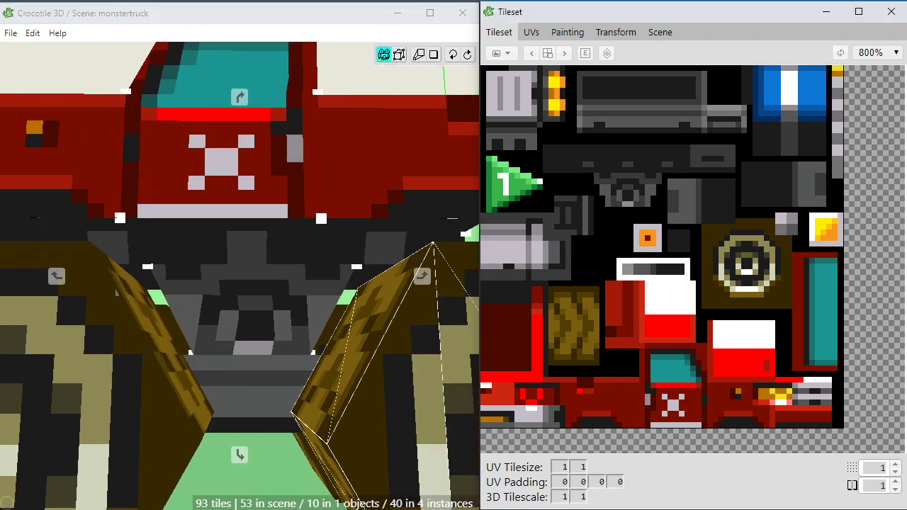
right_drag(459, 251, 398, 200)
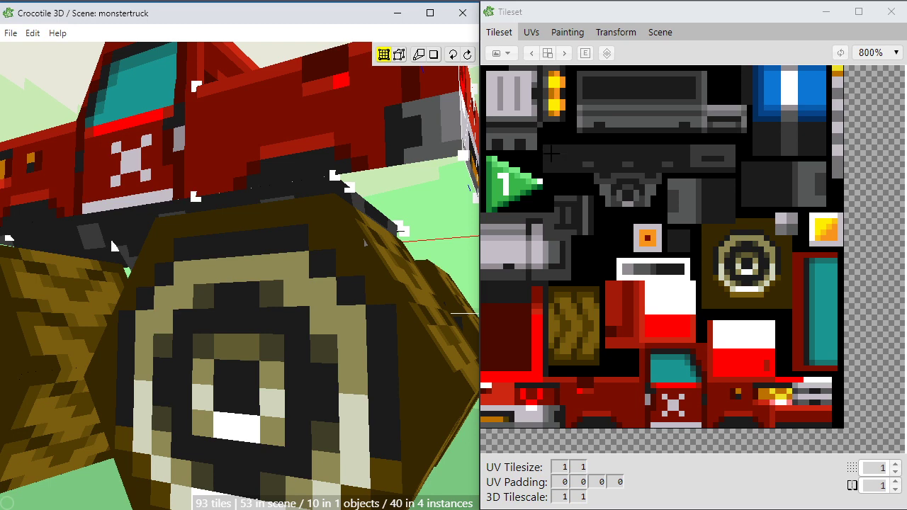
drag(544, 135, 569, 144)
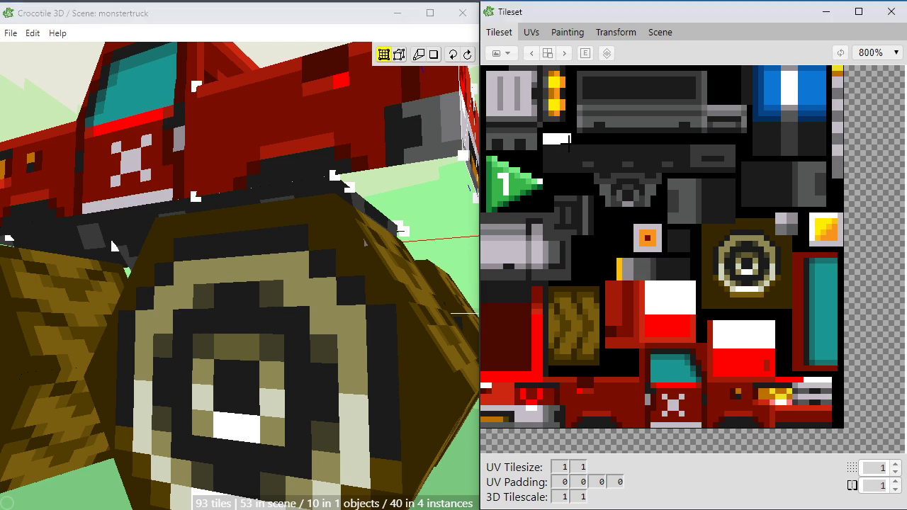
right_drag(370, 207, 228, 157)
key(c)
right_drag(289, 159, 206, 163)
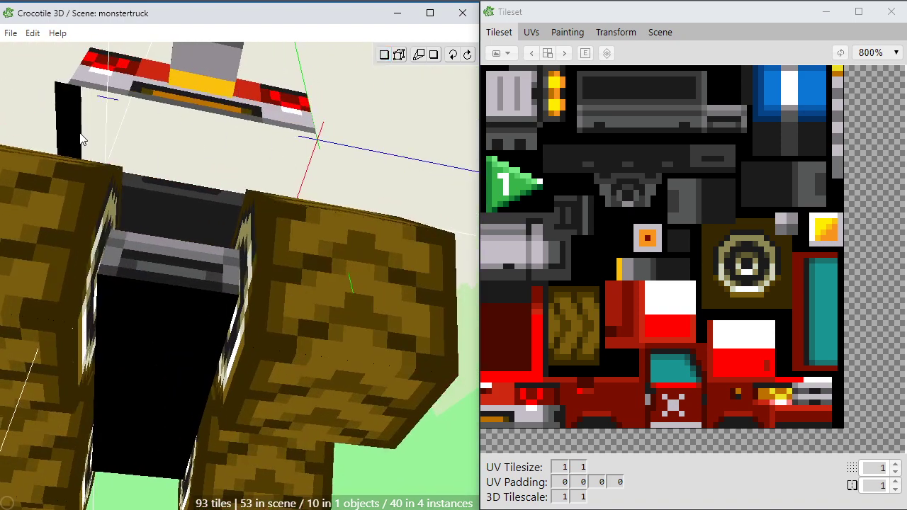
middle_drag(88, 133, 154, 172)
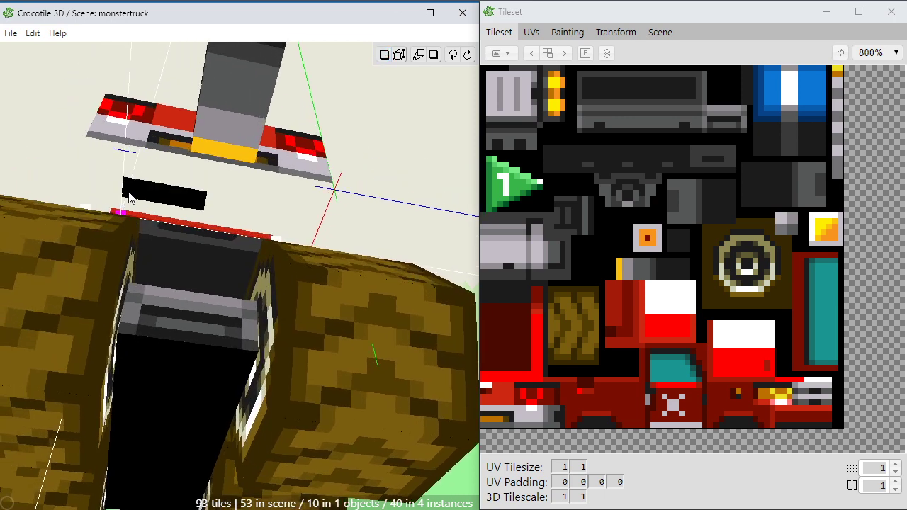
key(c)
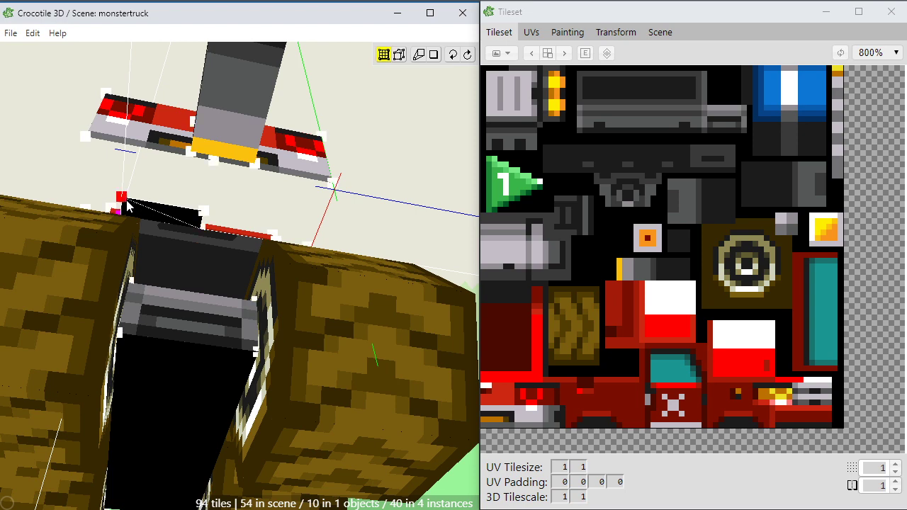
Stretch the black tile's two upper corners to the rear bumper's lower outer corners
drag(123, 199, 89, 137)
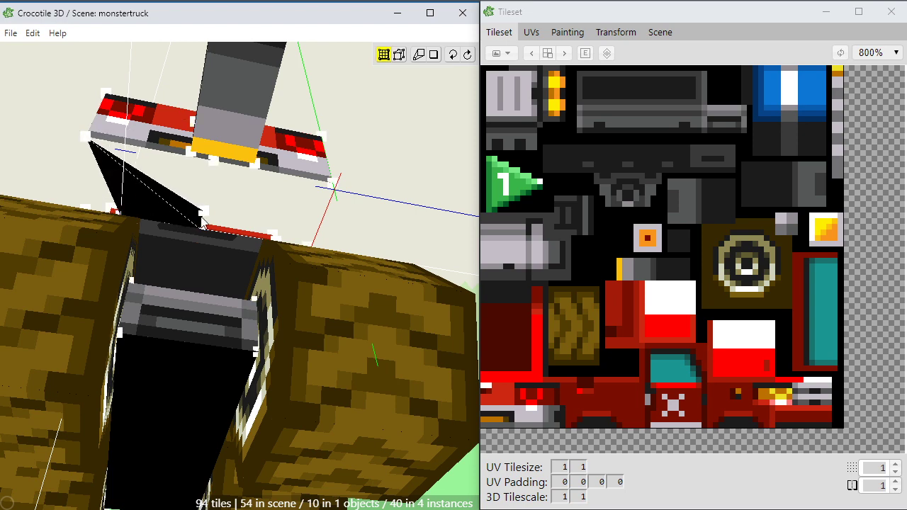
drag(215, 209, 339, 186)
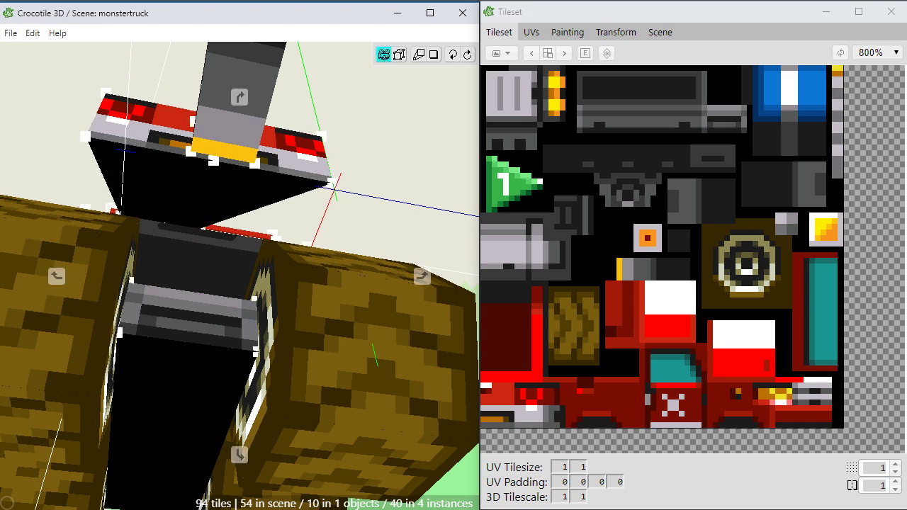
right_drag(239, 93, 239, 92)
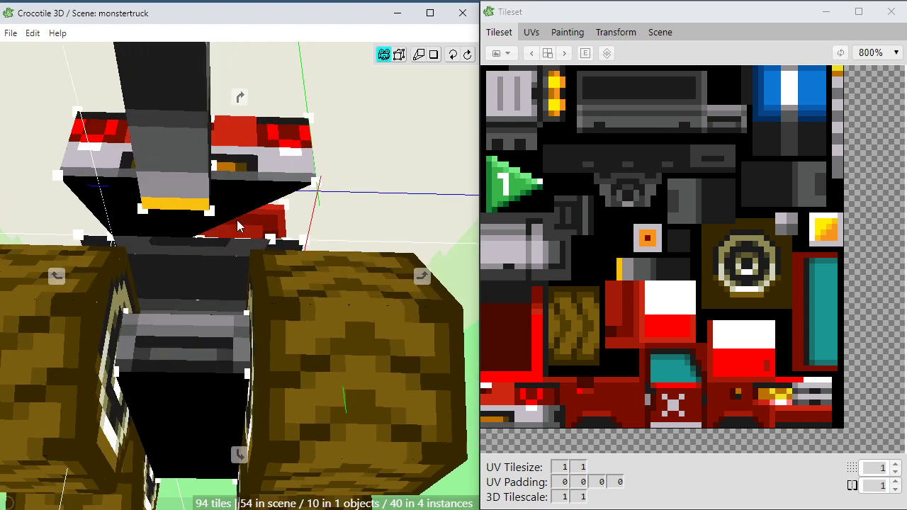
Snap the black tile's two lower corners to the rear corners of the chassis frame to close the bumper's underside
click(110, 236)
key(a)
key(a)
key(a)
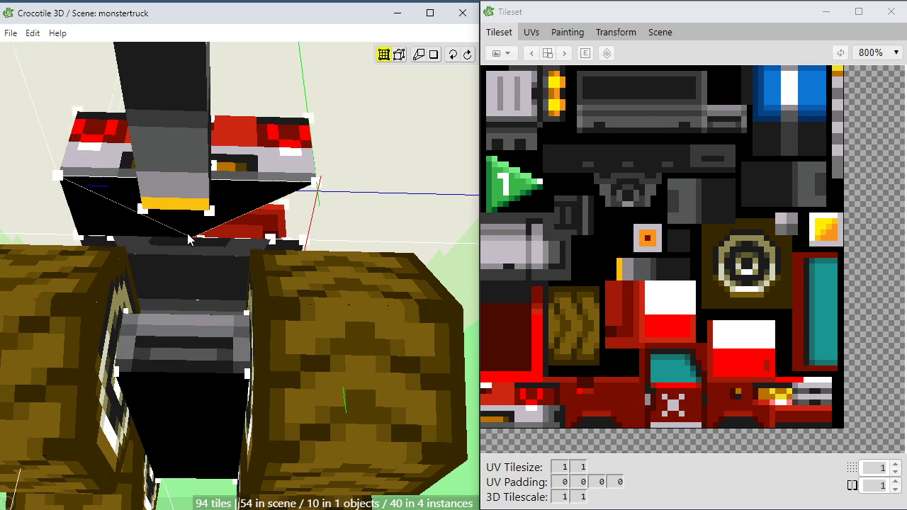
key(d)
key(d)
key(d)
key(d)
key(d)
key(d)
key(d)
key(d)
key(d)
key(d)
key(d)
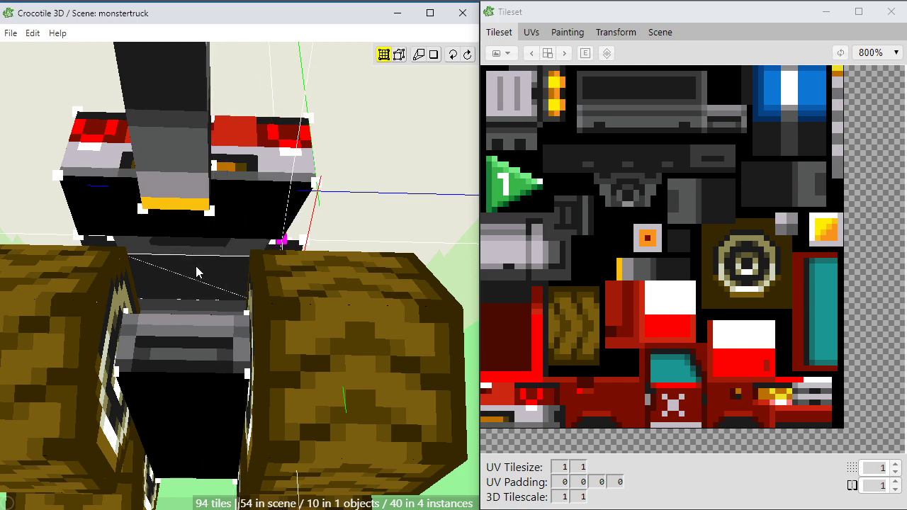
Snap the 3D cursor to the outer upper corner of the exhaust pipe's open rear end
key(space)
drag(269, 264, 269, 263)
scroll(318, 227, down, 2)
key(space)
drag(318, 227, 149, 333)
key(space)
scroll(277, 358, down, 2)
mouse_move(277, 358)
mouse_down()
mouse_move(238, 340)
mouse_move(202, 343)
mouse_move(418, 340)
mouse_move(361, 368)
mouse_move(276, 366)
mouse_up()
key(space)
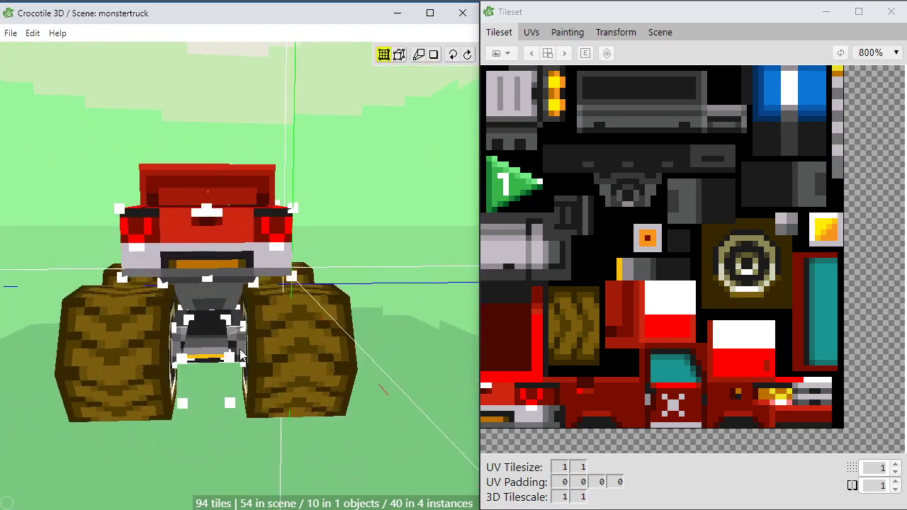
right_click(185, 360)
key(space)
right_drag(334, 345, 365, 283)
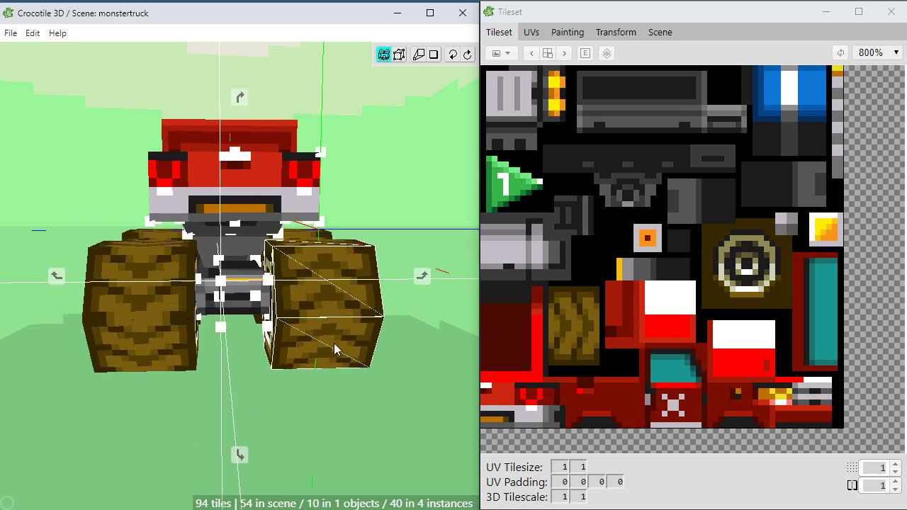
drag(334, 344, 301, 361)
key(space)
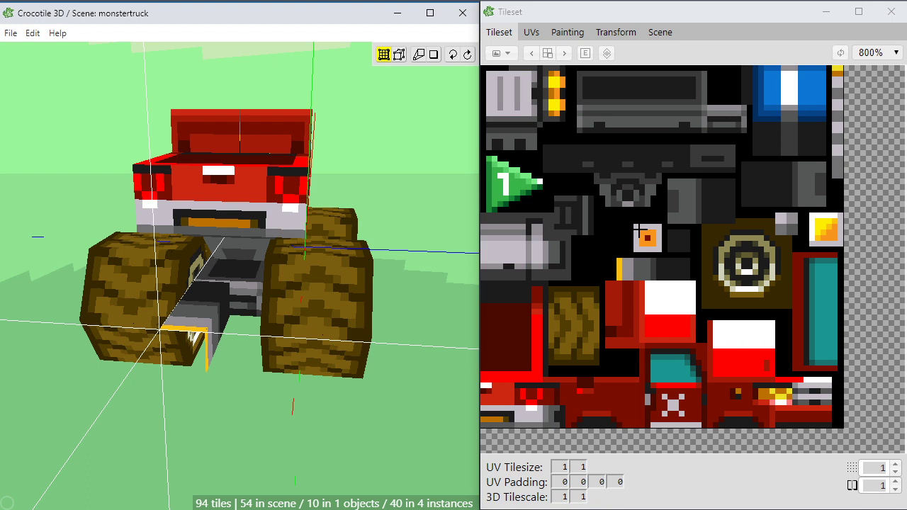
Pick the orange square with the dark red centre from the tileset and place it as the exhaust pipe's end cap
click(645, 236)
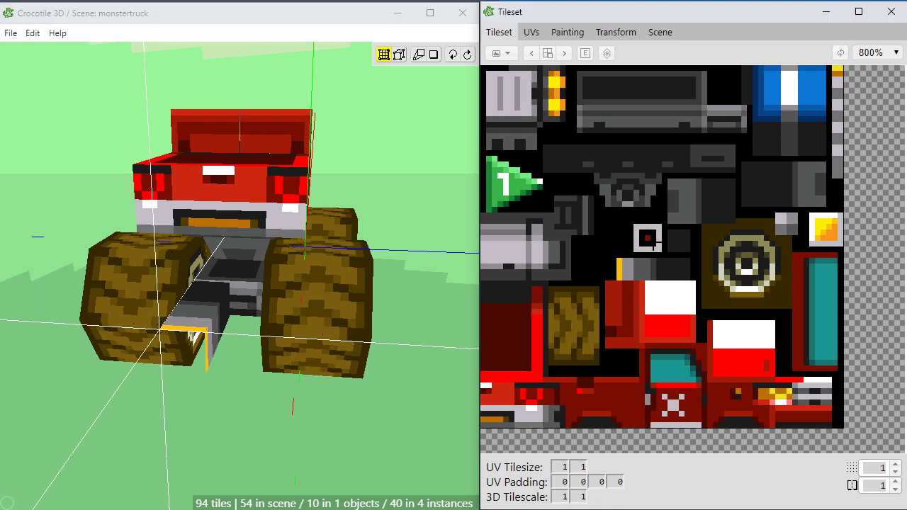
click(177, 358)
click(182, 357)
scroll(183, 360, up, 3)
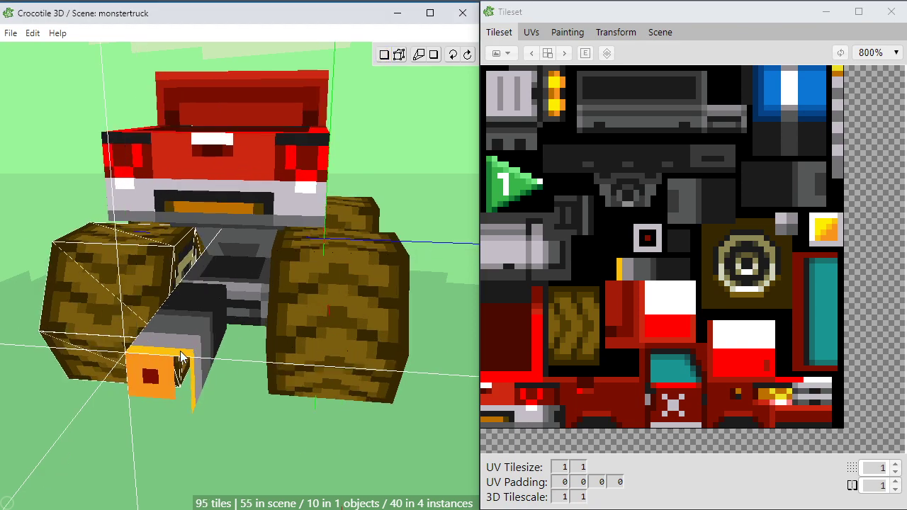
middle_drag(182, 364, 186, 353)
key(space)
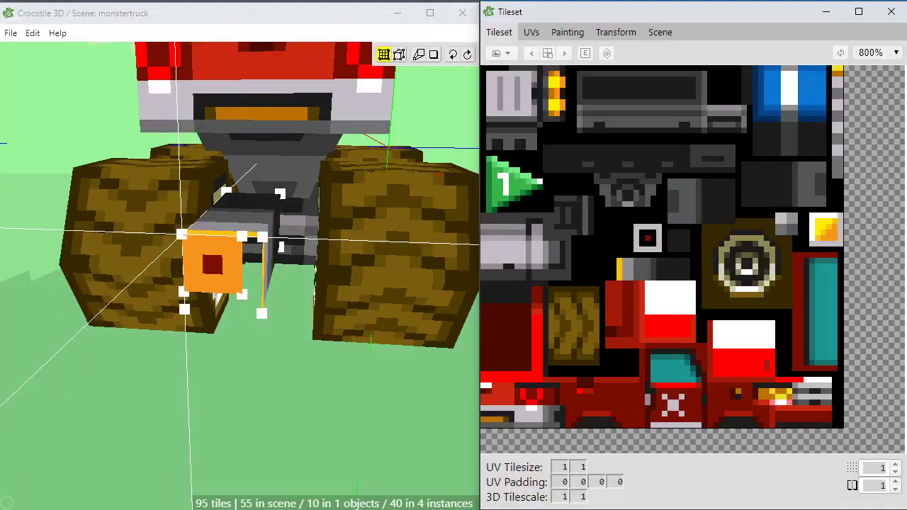
Narrow the exhaust pipe by moving the upper edge of its inner side face in line with the end cap's upper corner
right_drag(326, 248, 269, 251)
scroll(261, 278, down, 2)
scroll(253, 316, down, 3)
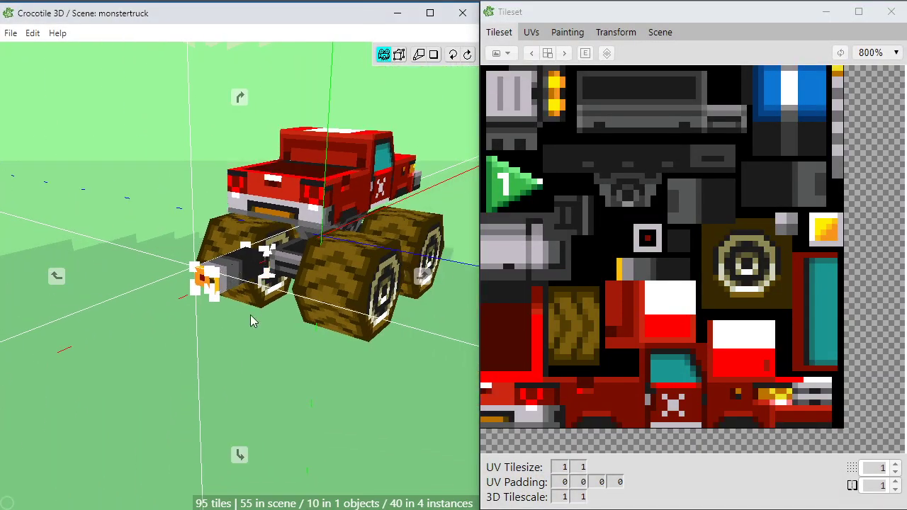
scroll(250, 315, up, 8)
scroll(230, 329, down, 4)
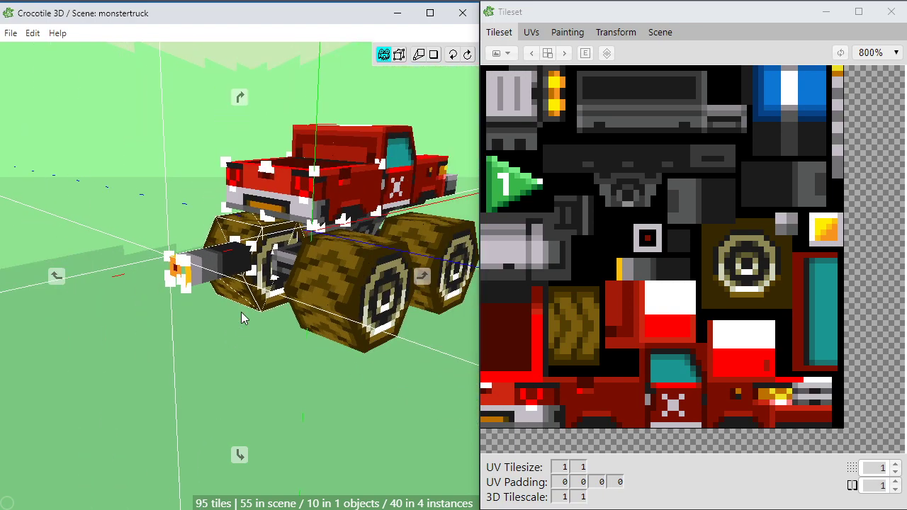
scroll(221, 327, up, 4)
right_drag(221, 327, 329, 312)
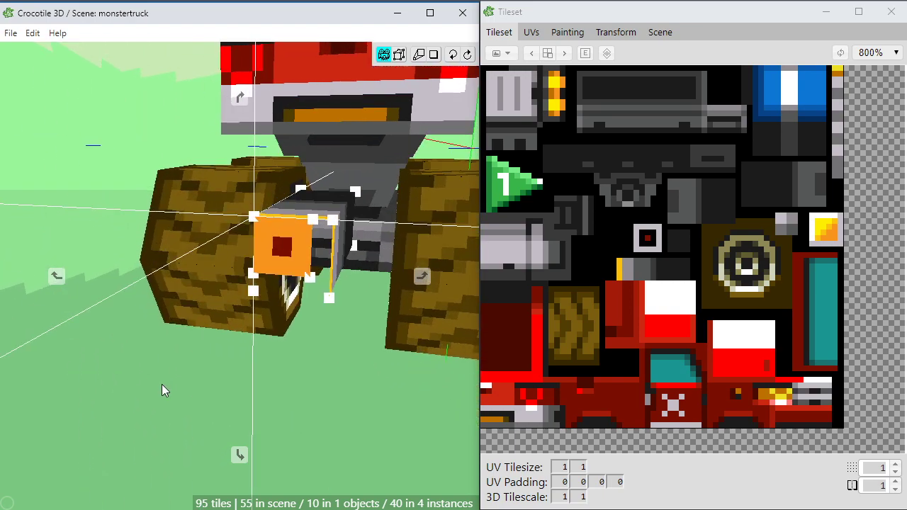
key(ctrl+a)
mouse_move(302, 265)
right_down()
mouse_move(284, 294)
mouse_move(307, 281)
right_up()
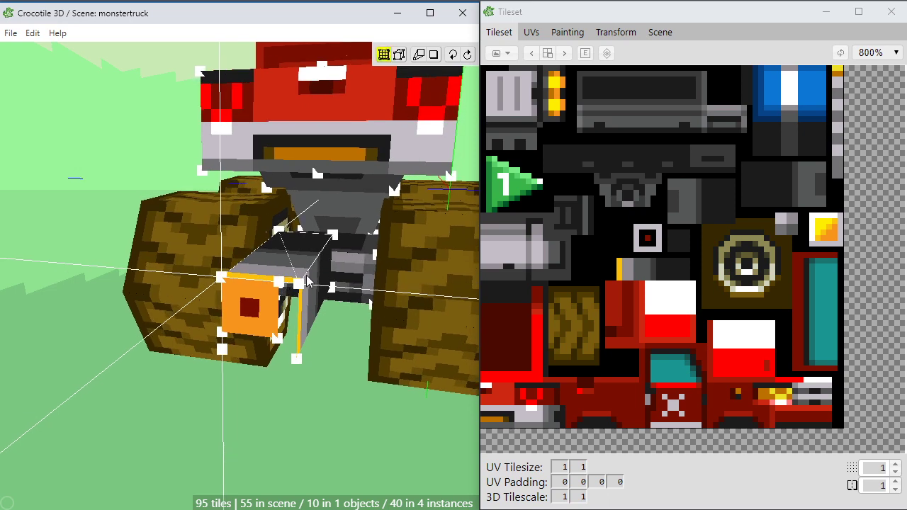
shift+click(333, 240)
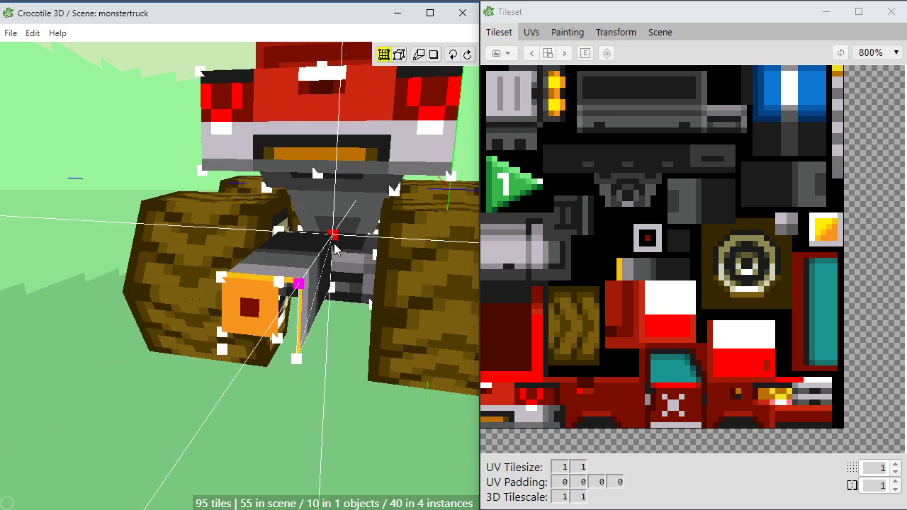
key(a)
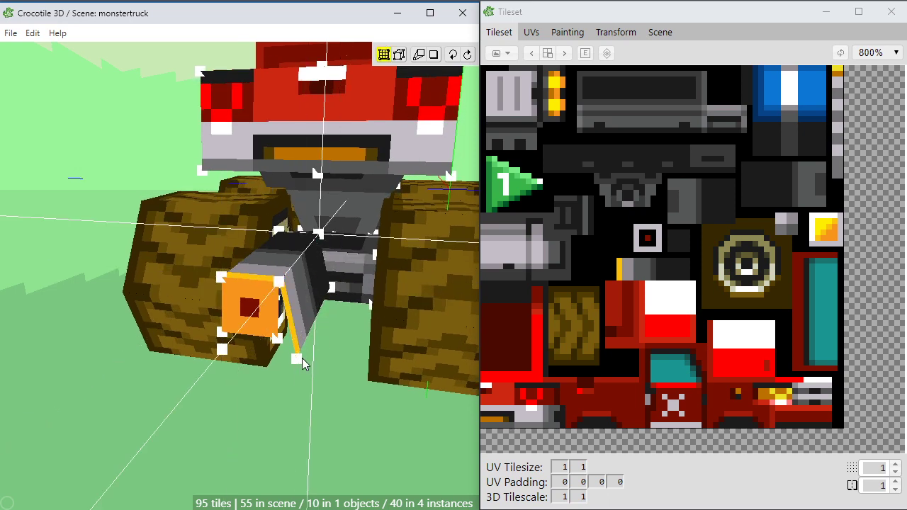
Move the lower edge of the pipe's inner side face in and up to the end cap's lower corner
right_drag(302, 359, 315, 213)
click(316, 173)
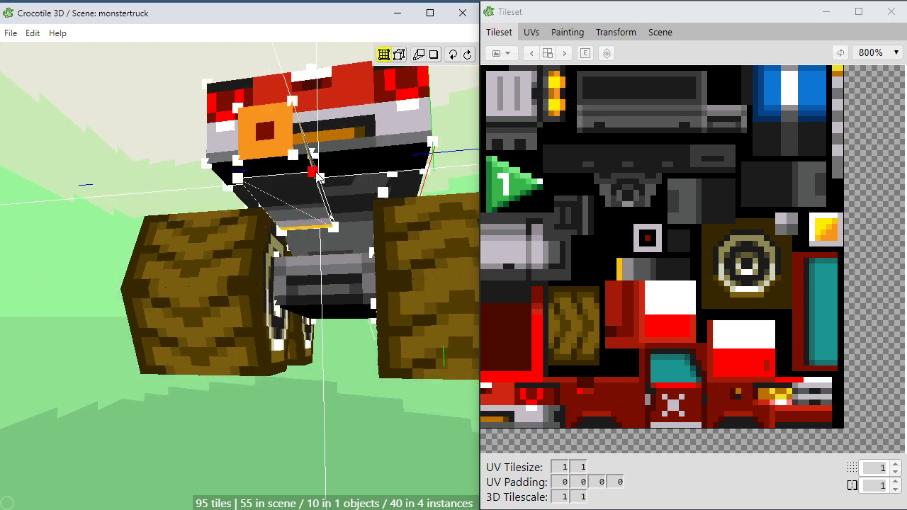
shift+click(338, 234)
key(a)
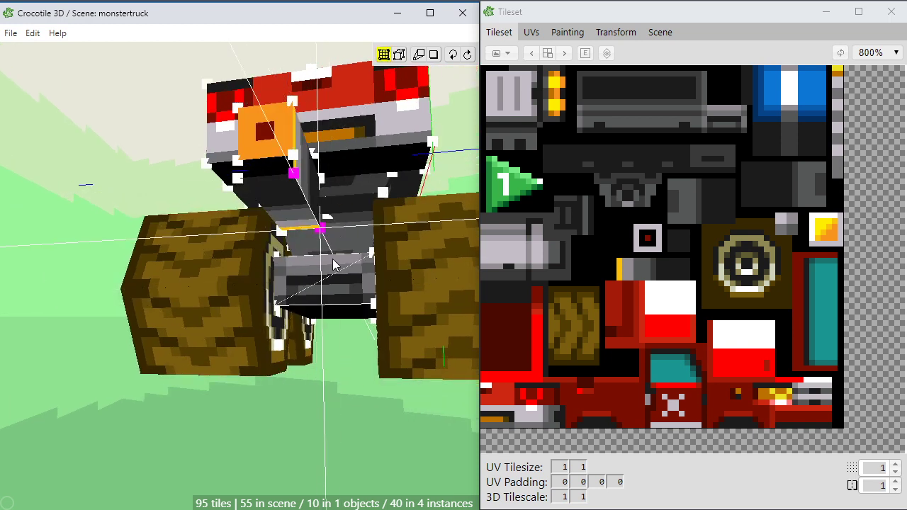
key(w)
key(space)
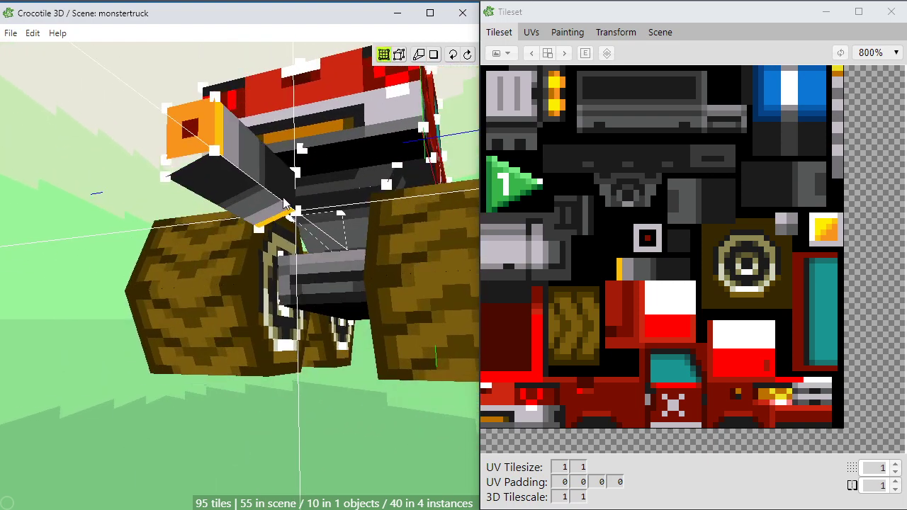
Flip the exhaust pipe's bottom face so its yellow edge sits at the rear, against the end cap
click(247, 204)
key(space)
drag(225, 249, 273, 234)
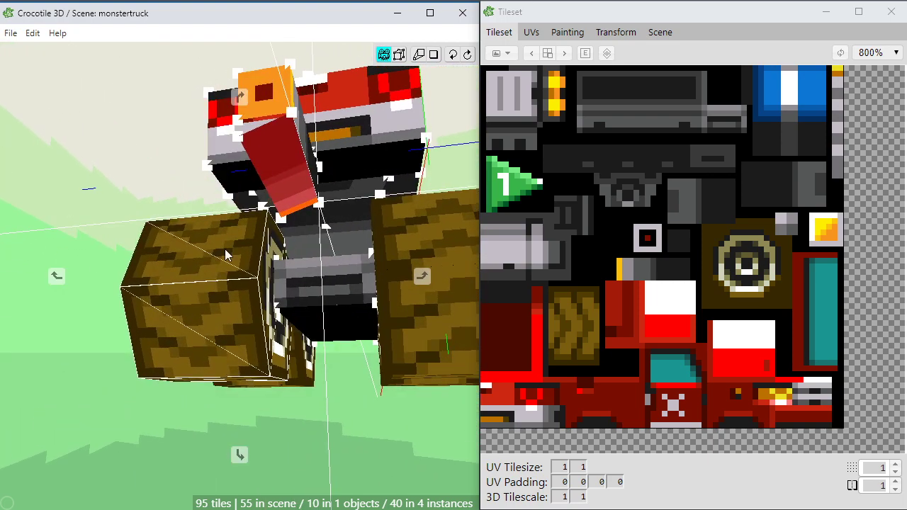
click(254, 175)
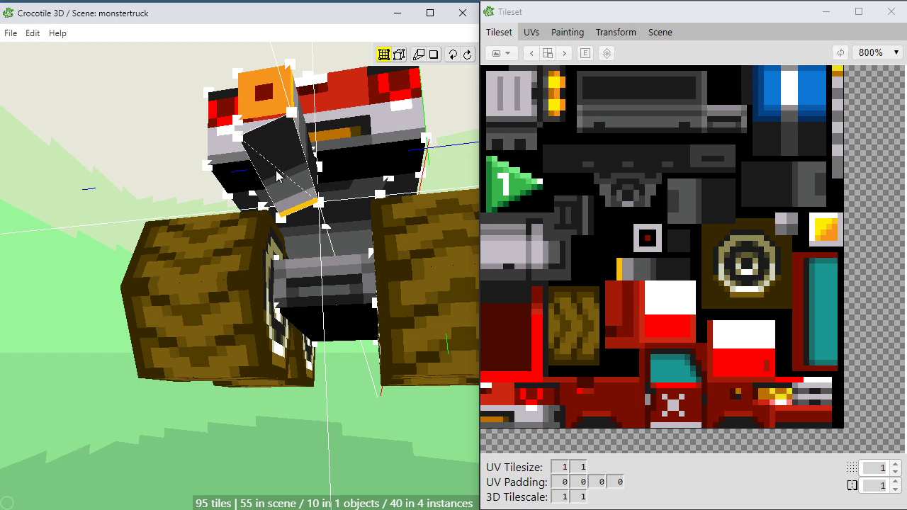
key(space)
drag(277, 177, 244, 183)
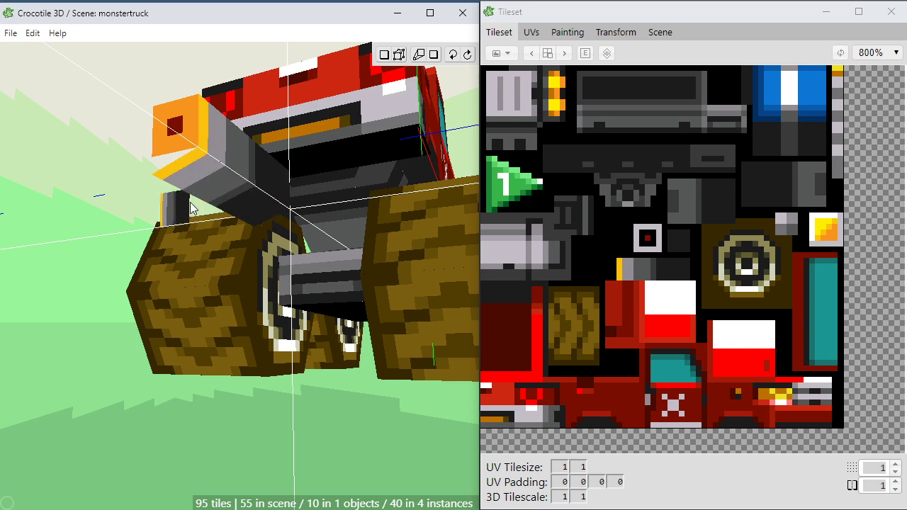
Align the outer edge of the pipe's bottom face with the end cap's lower corner to close the box
key(Tab)
key(space)
drag(168, 220, 251, 229)
drag(360, 168, 365, 211)
drag(313, 228, 261, 330)
key(space)
scroll(316, 234, down, 5)
scroll(260, 329, up, 3)
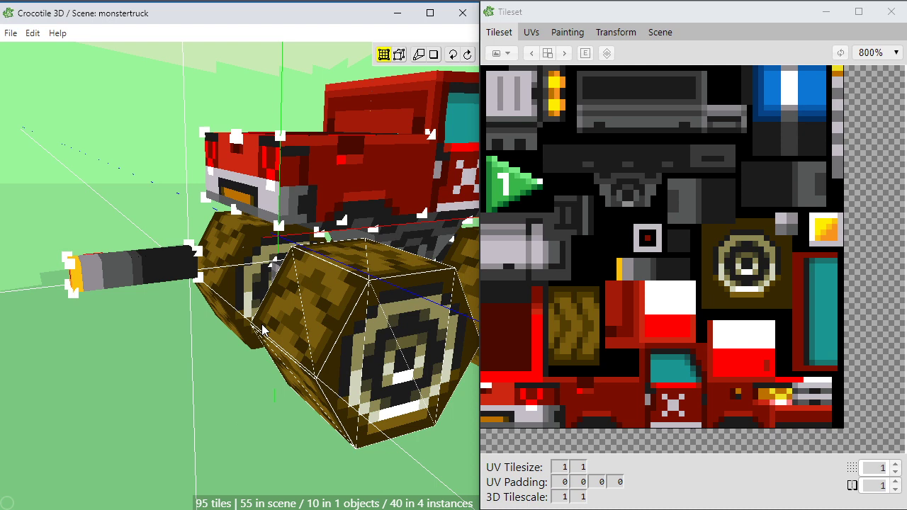
key(space)
drag(146, 358, 185, 369)
scroll(146, 359, up, 2)
key(space)
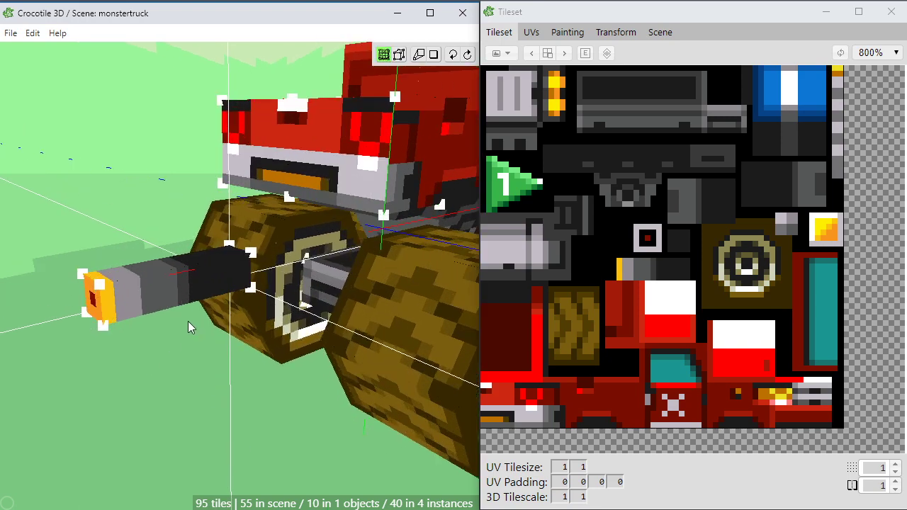
Select all faces of the exhaust pipe together with its end cap
click(100, 294)
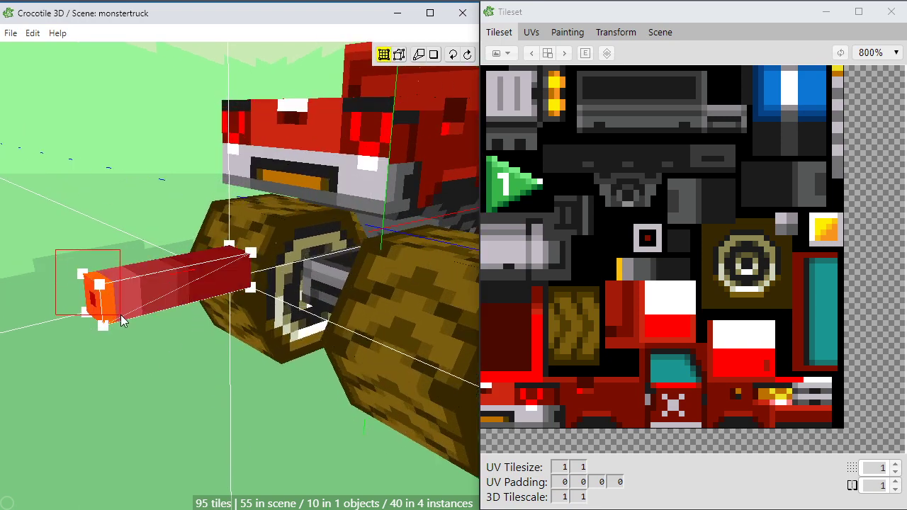
key(space)
drag(99, 294, 169, 362)
key(space)
key(space)
key(space)
key(Left)
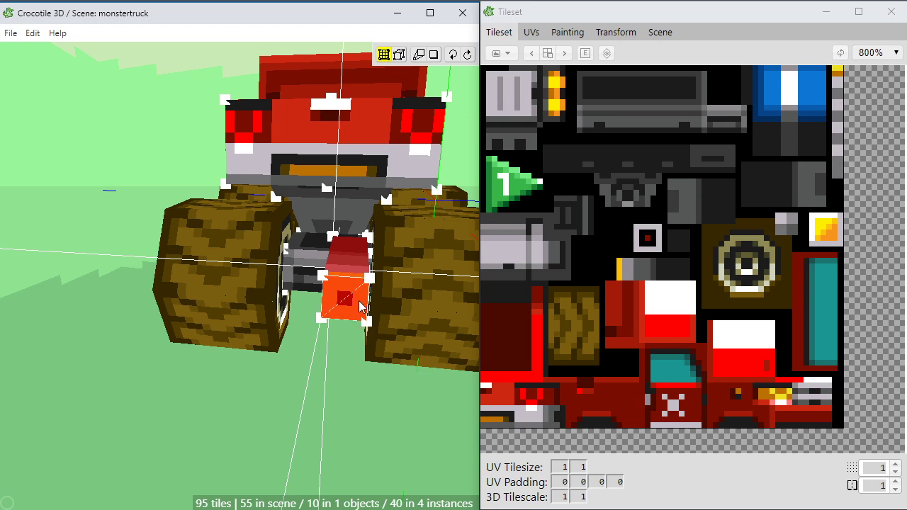
key(space)
drag(359, 305, 336, 343)
key(space)
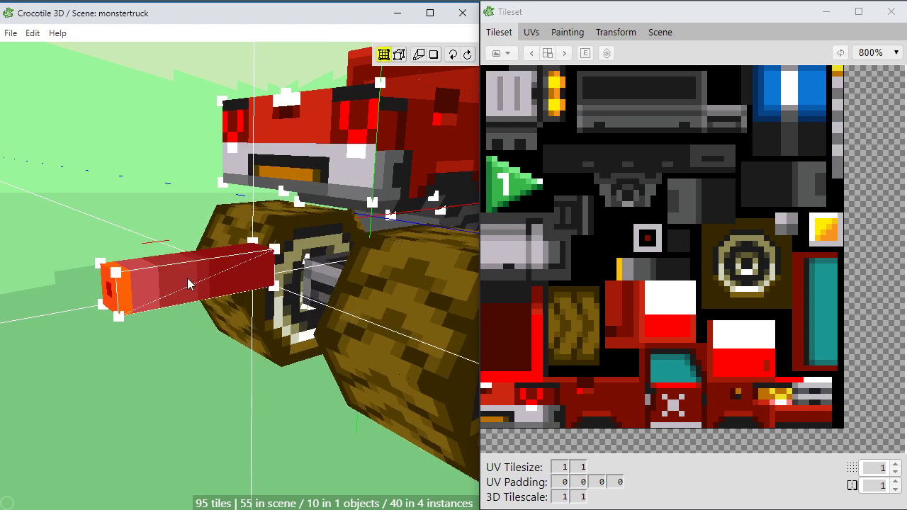
Raise the selected exhaust pipe to just above the rear axle and shift it sideways toward the nearer rear wheel
right_drag(162, 368, 162, 370)
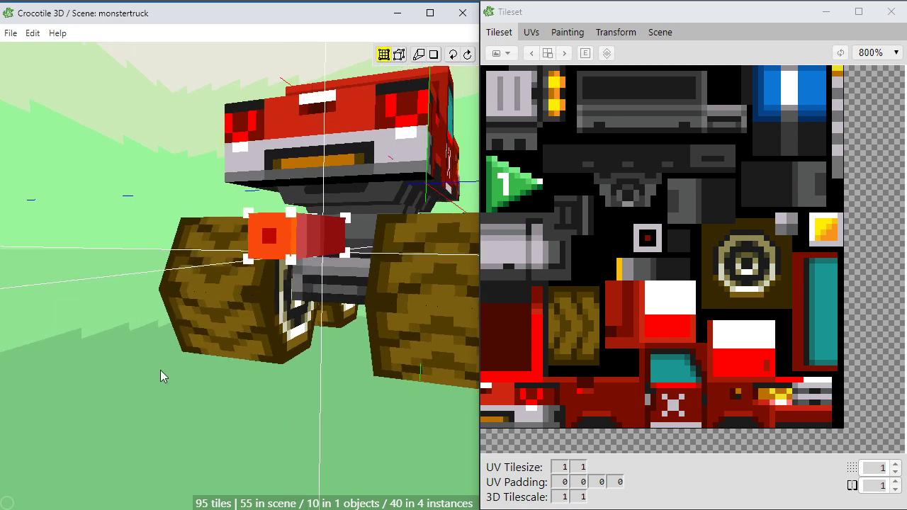
key(d)
key(w)
key(w)
key(space)
drag(160, 370, 191, 384)
key(space)
key(s)
key(space)
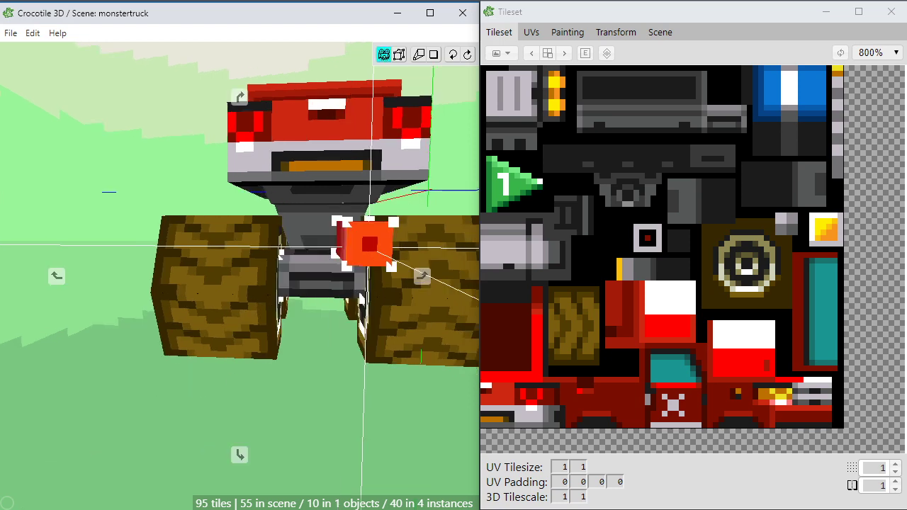
right_drag(191, 384, 143, 387)
right_drag(244, 371, 220, 364)
scroll(258, 364, up, 2)
key(space)
click(37, 37)
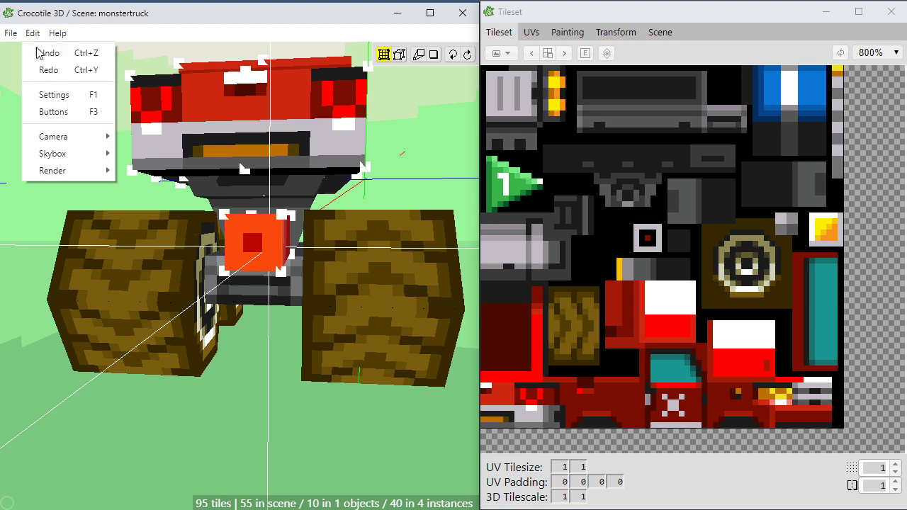
click(44, 95)
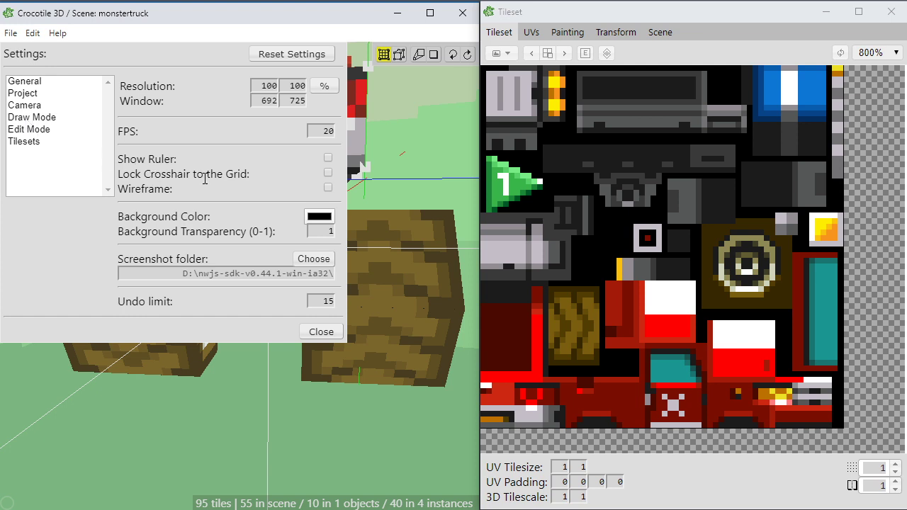
click(321, 332)
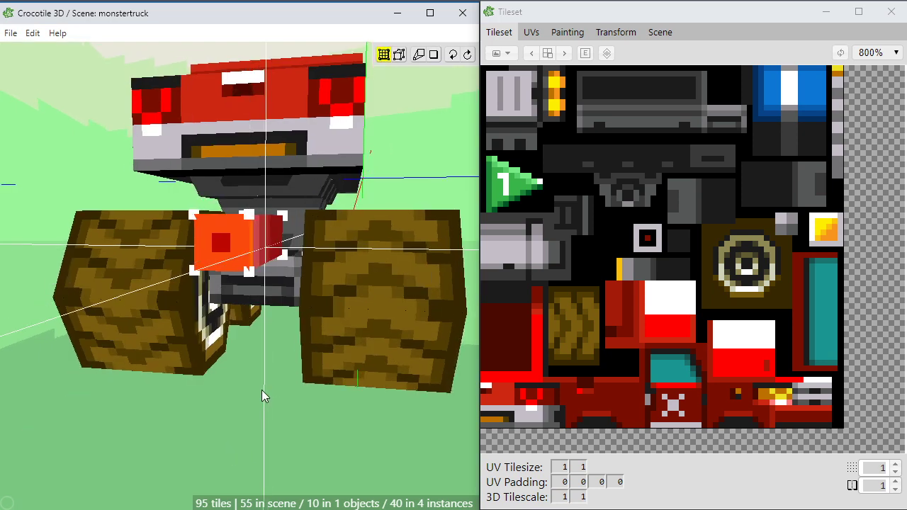
Nudge the exhaust pipe back toward the truck's centreline and clear the selection
key(a)
key(space)
mouse_move(262, 390)
mouse_down()
mouse_move(241, 429)
mouse_move(262, 395)
mouse_up()
key(space)
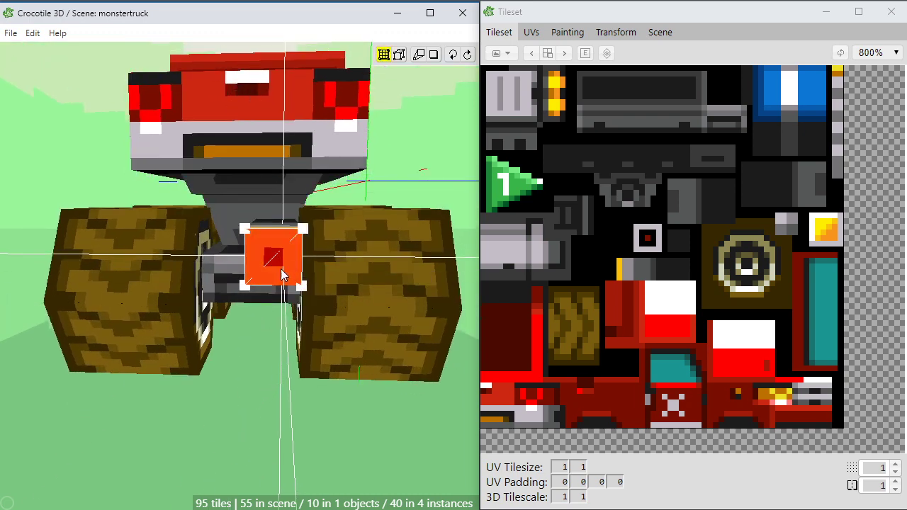
key(s)
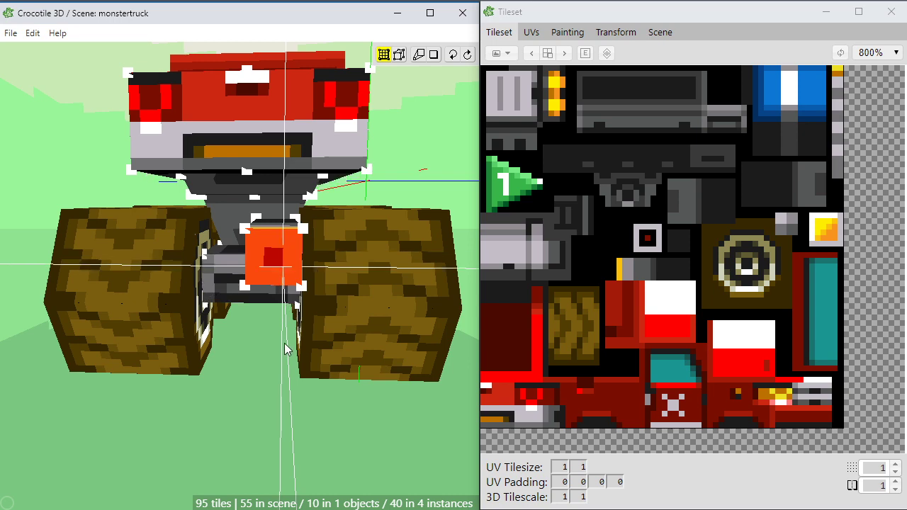
key(space)
drag(285, 346, 251, 374)
key(space)
key(space)
key(space)
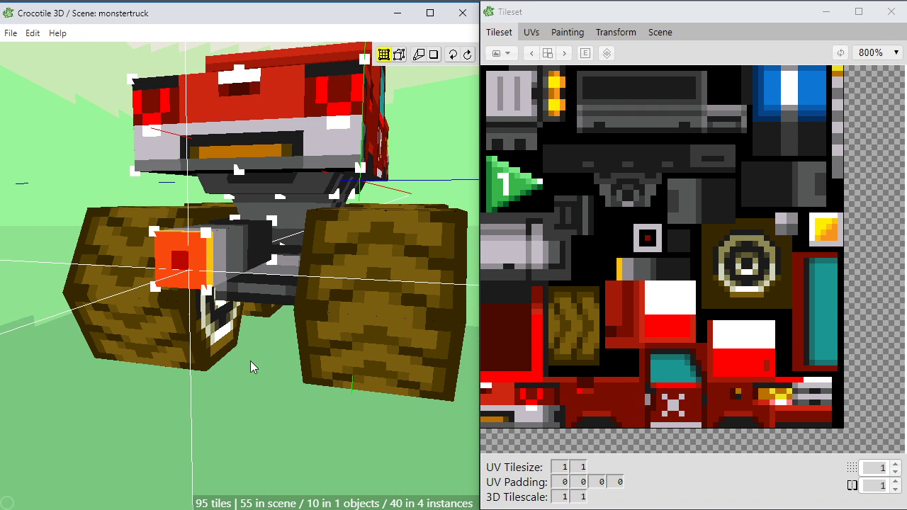
key(space)
drag(199, 381, 266, 356)
key(space)
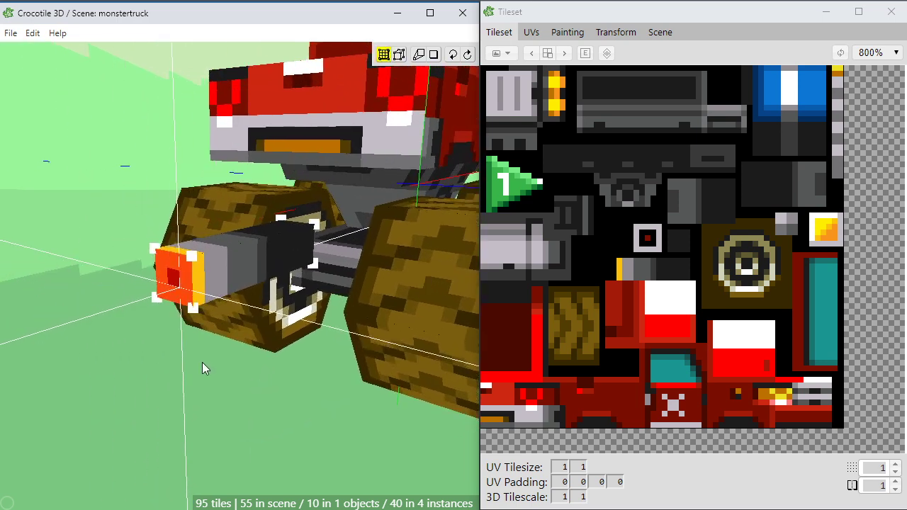
click(202, 362)
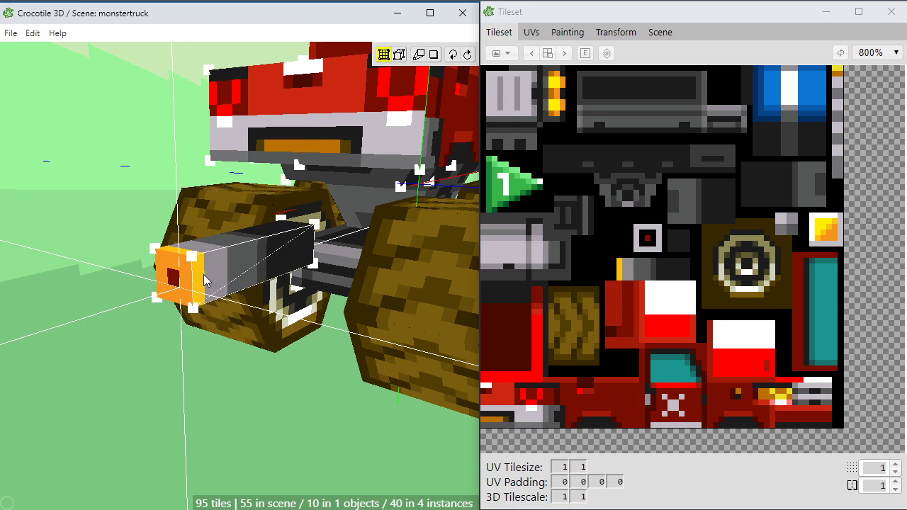
Select the entire exhaust pipe again and move the crosshair along it from the end cap to its inner end
middle_drag(242, 274, 36, 216)
drag(35, 214, 135, 325)
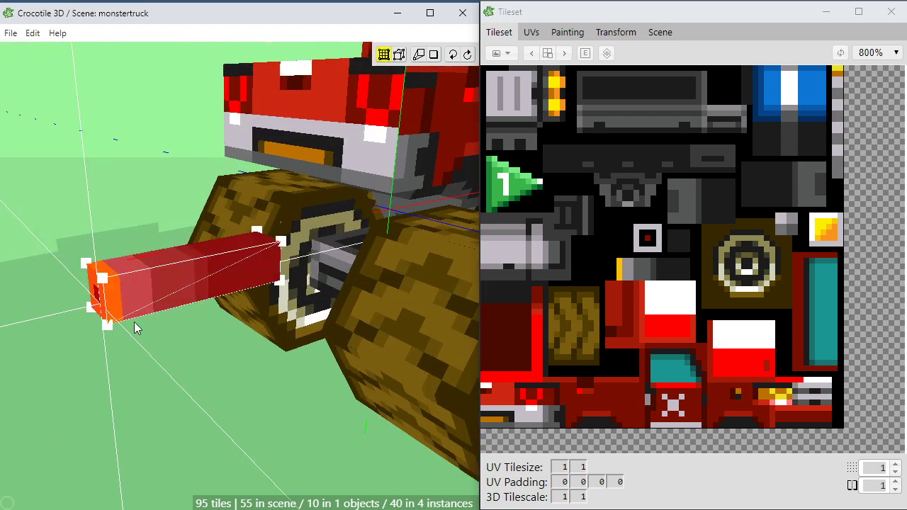
middle_drag(136, 326, 186, 382)
key(d)
key(d)
key(d)
key(d)
key(d)
key(d)
key(d)
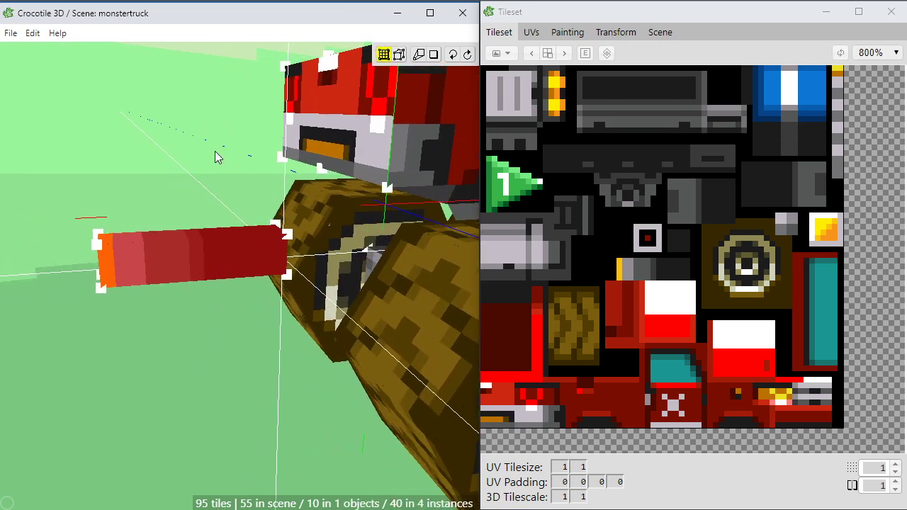
Turn on Lock Crosshair to the Grid and reposition the crosshair at the exhaust pipe's inner end
click(32, 33)
click(42, 93)
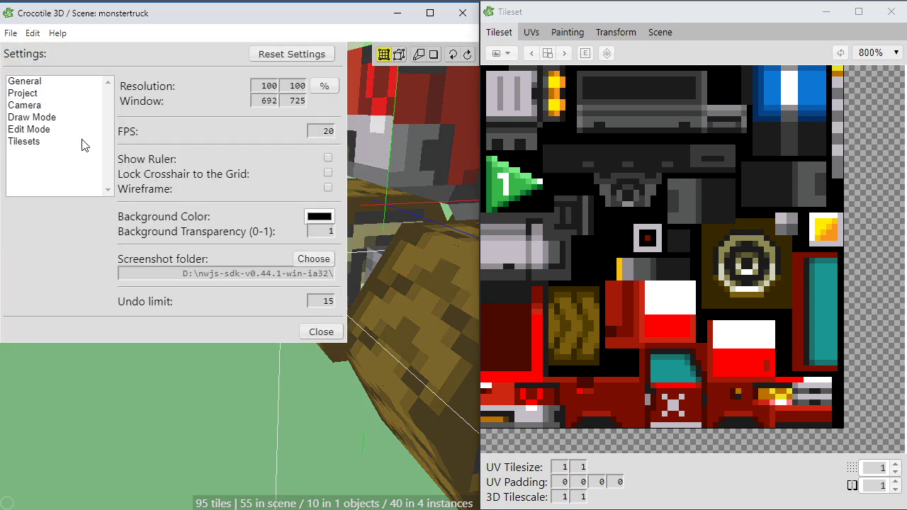
click(327, 173)
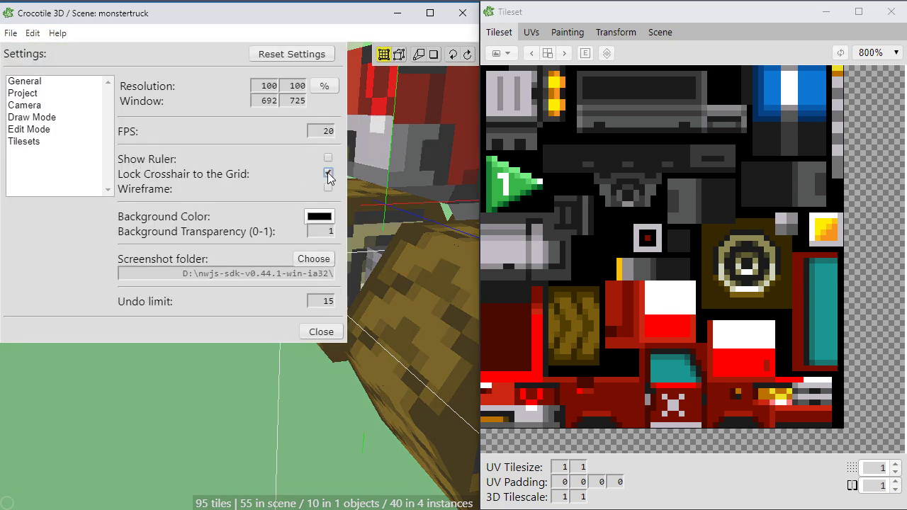
click(321, 332)
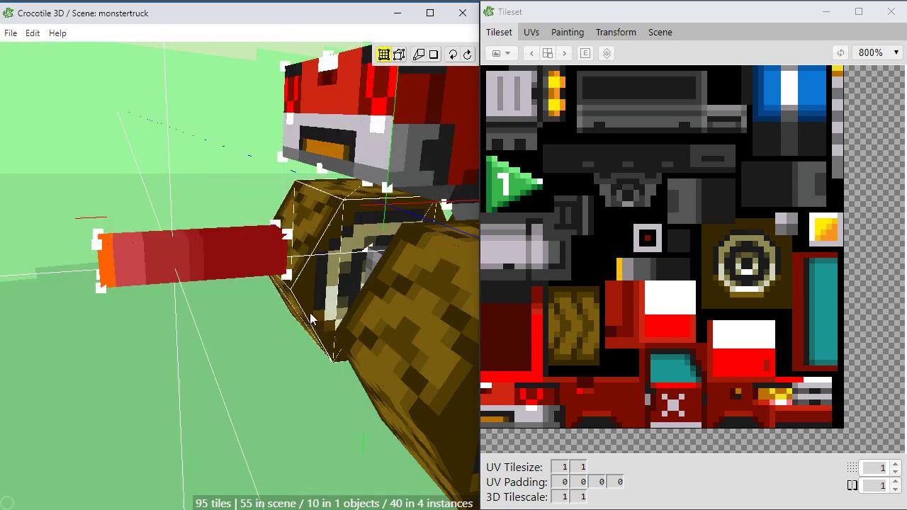
key(d)
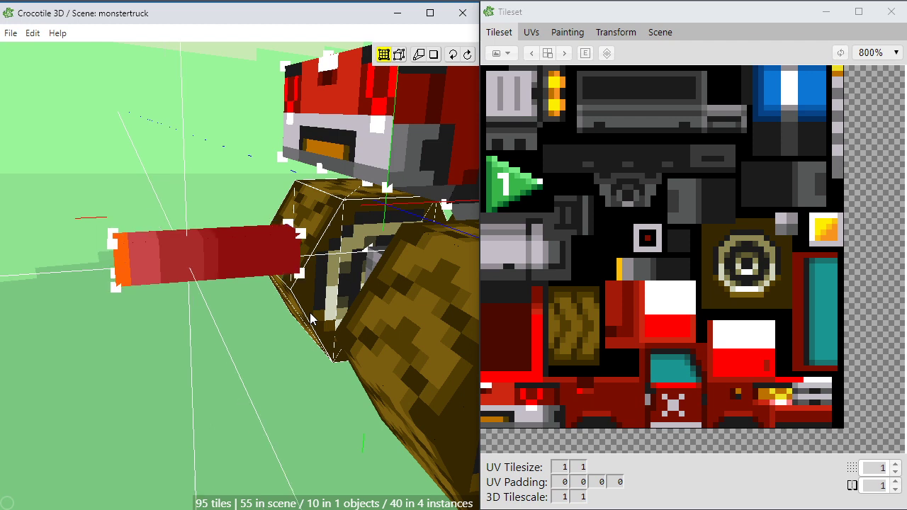
key(a)
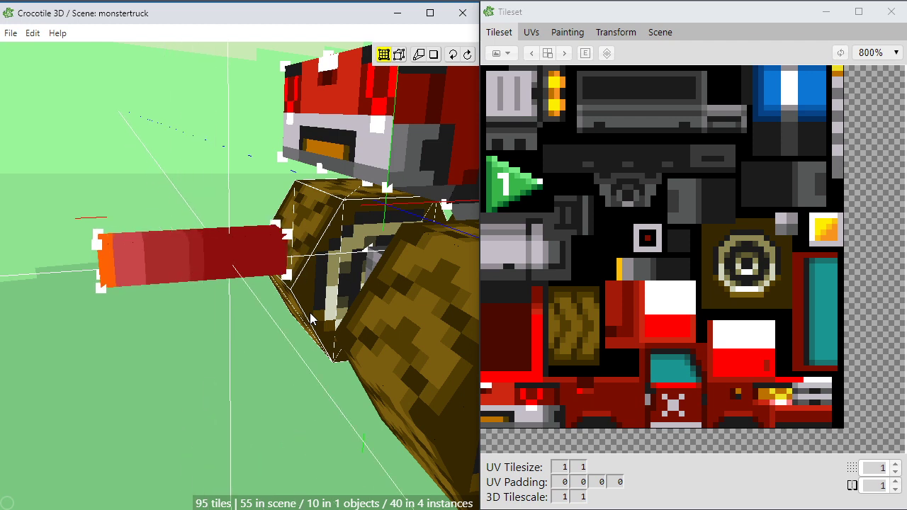
key(d)
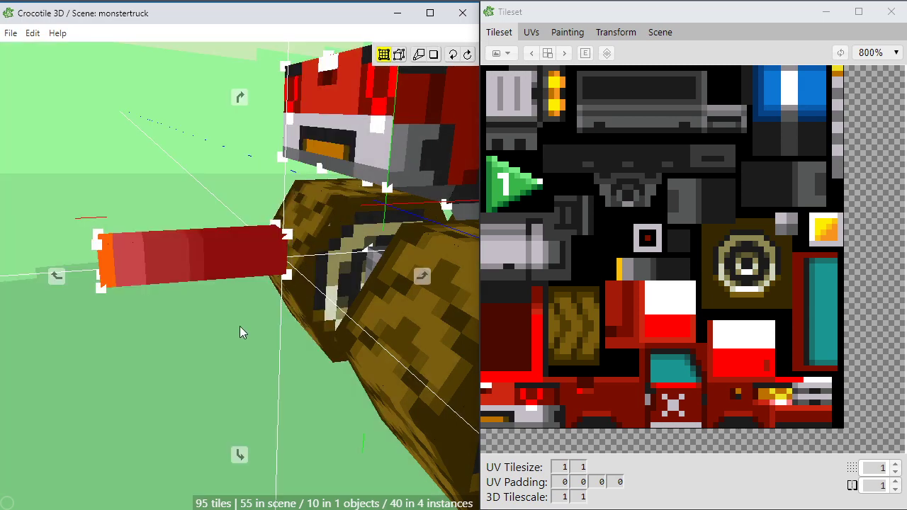
Create an object from the selected exhaust pipe faces
scroll(401, 174, up, 3)
drag(239, 276, 296, 279)
right_click(233, 238)
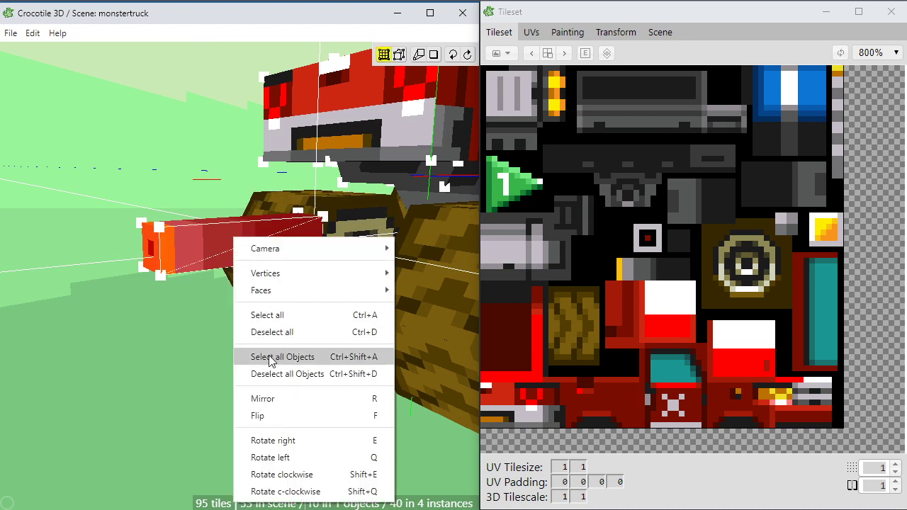
mouse_move(385, 300)
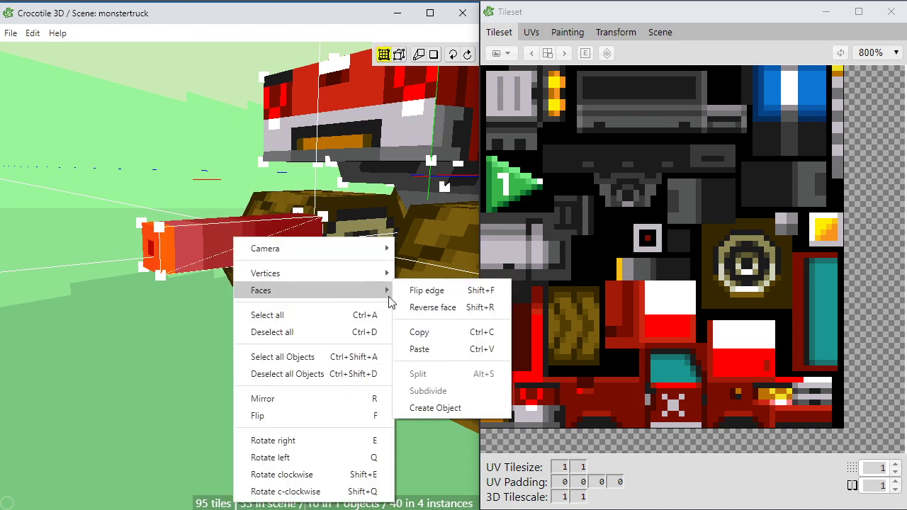
click(415, 405)
click(213, 243)
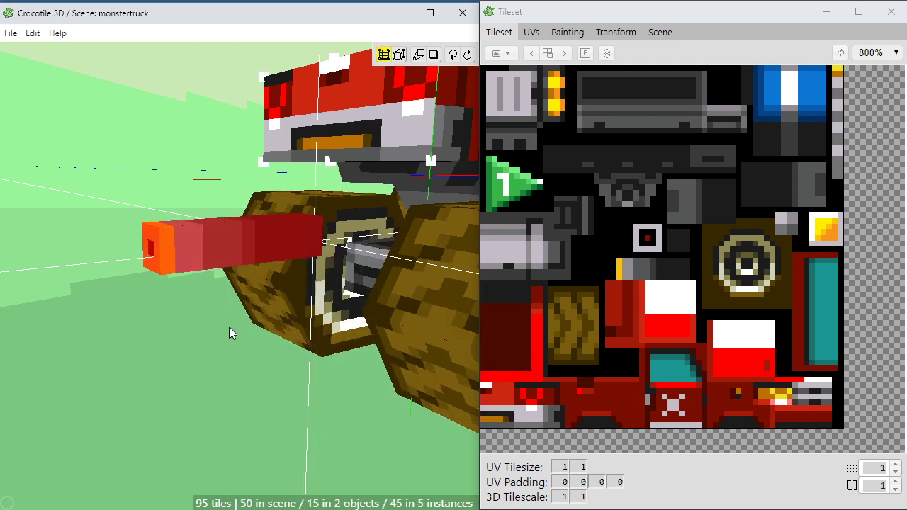
key(space)
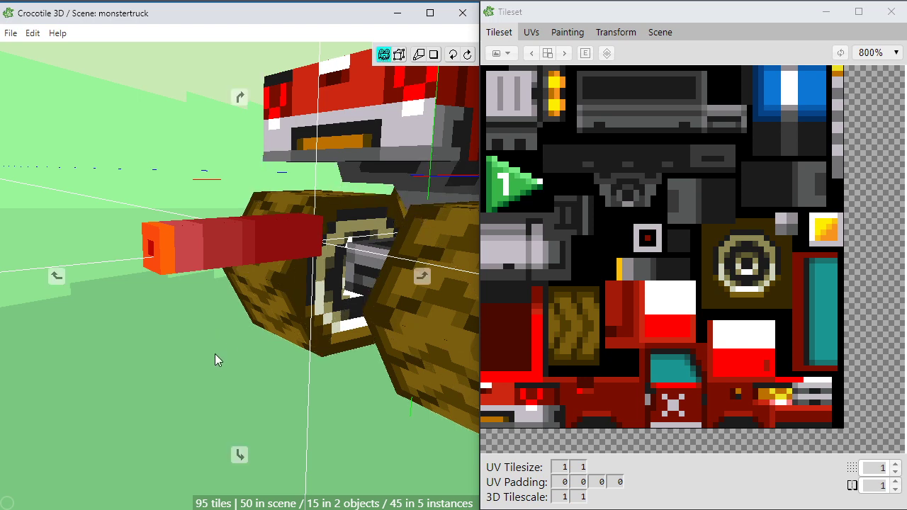
drag(214, 354, 222, 348)
key(space)
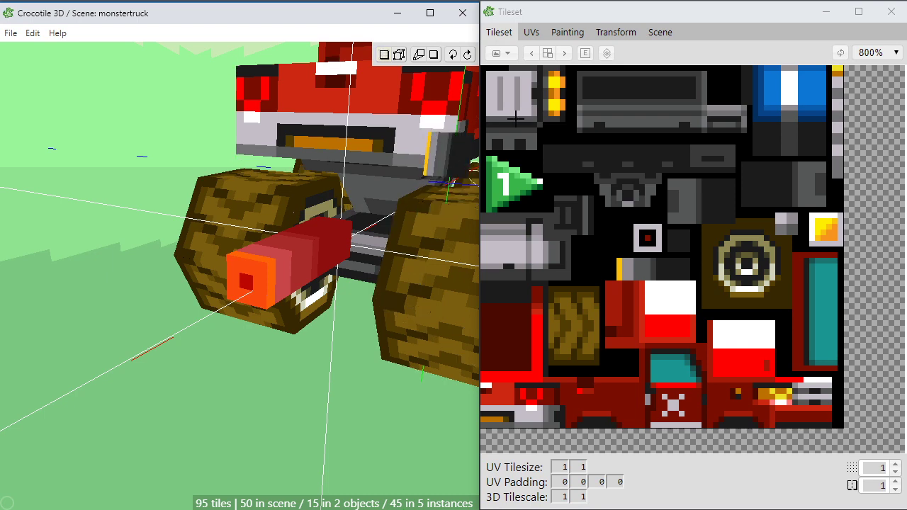
Show the scene's object list and place two instances of the exhaust pipe object next to the original
click(660, 33)
key(Return)
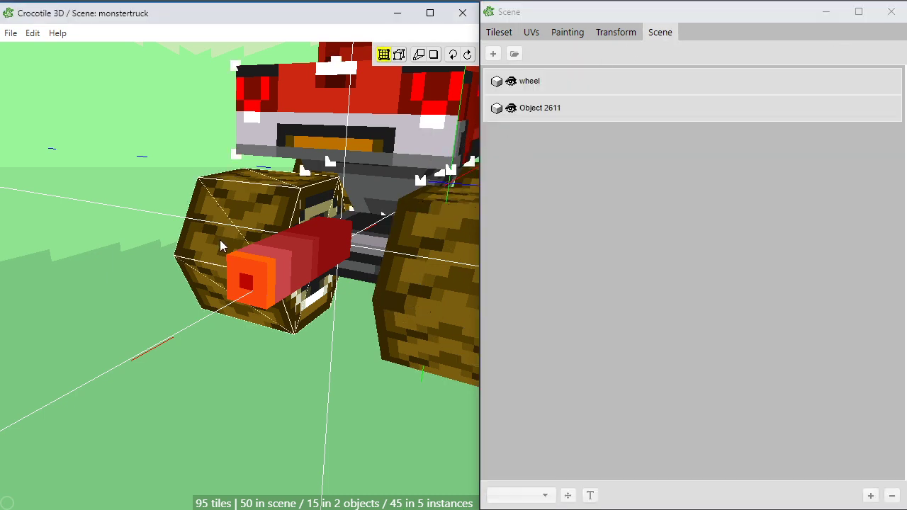
key(Return)
key(space)
drag(224, 237, 234, 249)
middle_drag(224, 237, 238, 177)
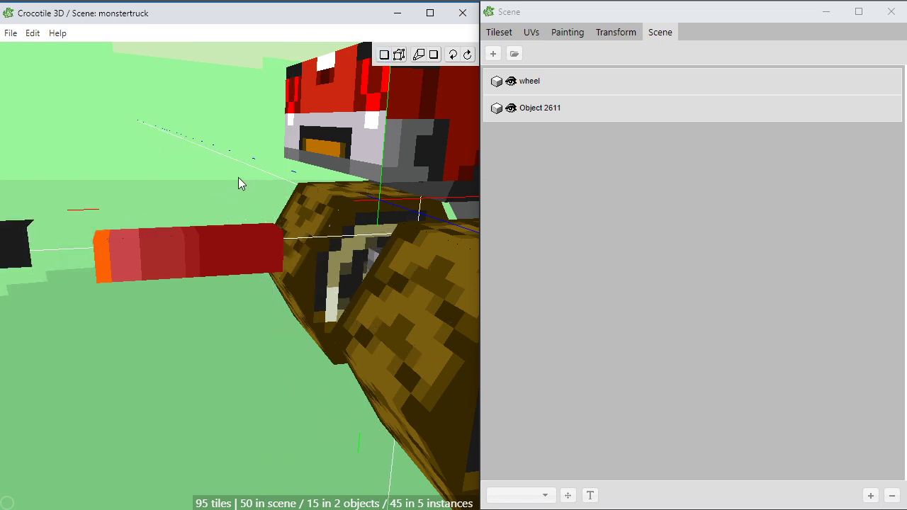
click(269, 216)
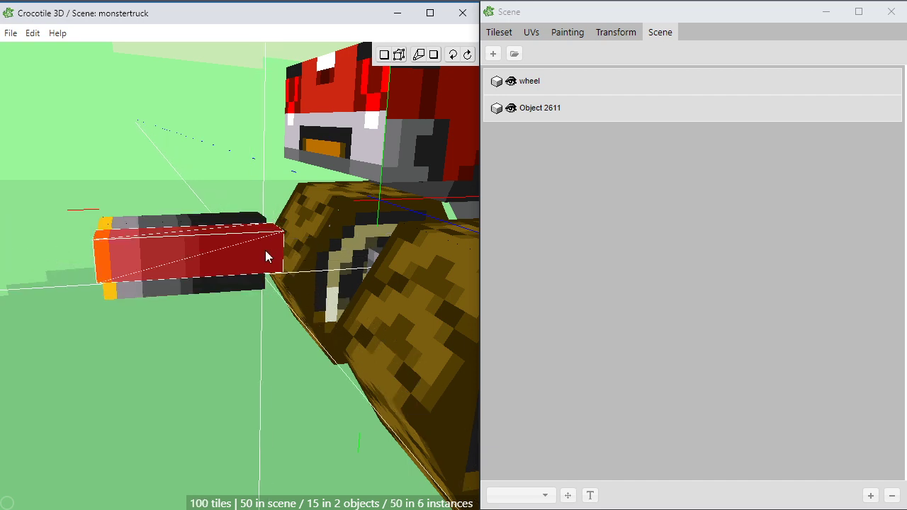
key(s)
key(space)
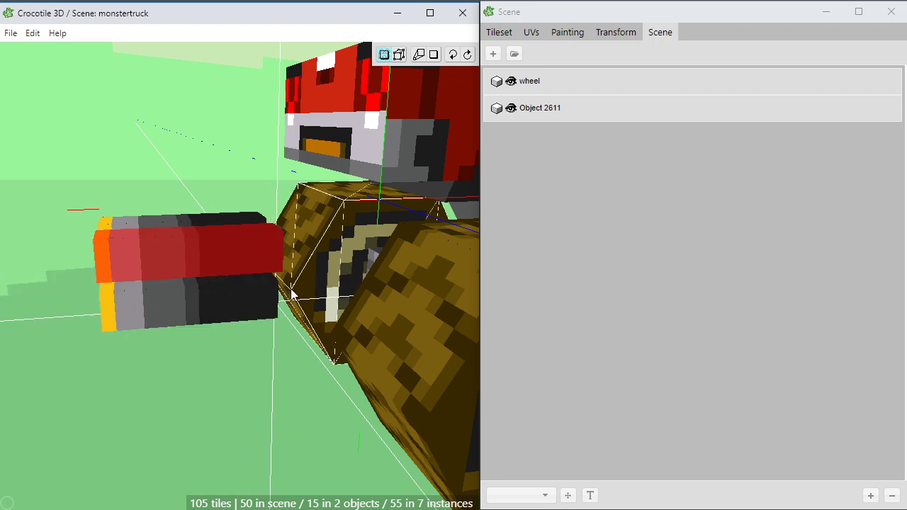
Place a third instance of the exhaust pipe object to complete a two-by-two cluster, undoing the extra instance
click(291, 292)
key(space)
drag(291, 292, 396, 294)
key(space)
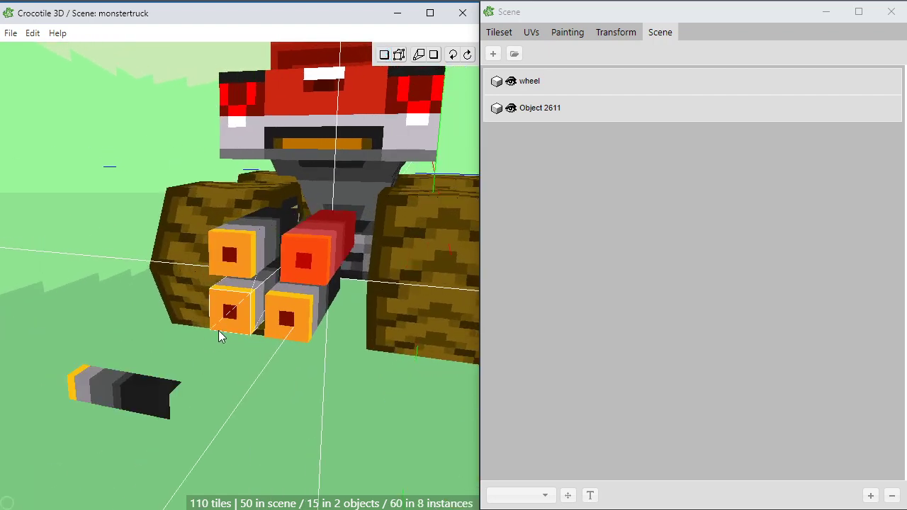
click(266, 319)
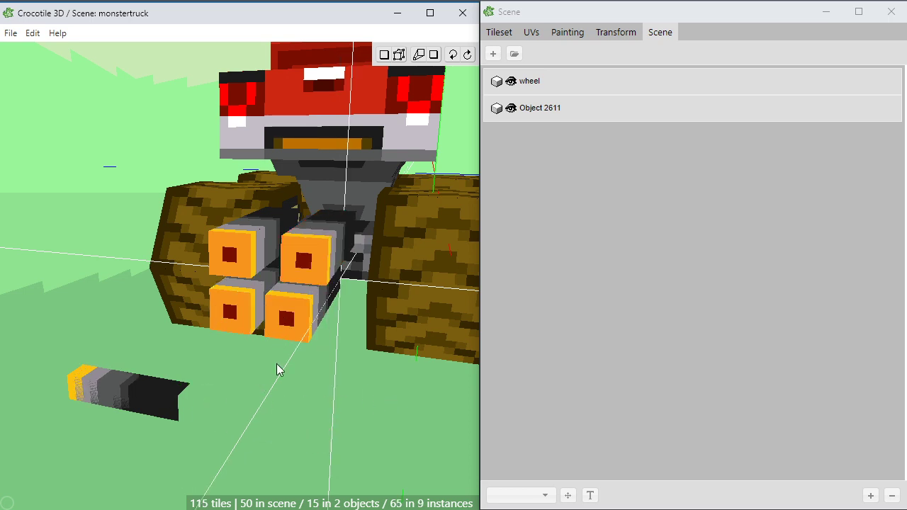
key(ctrl+z)
key(space)
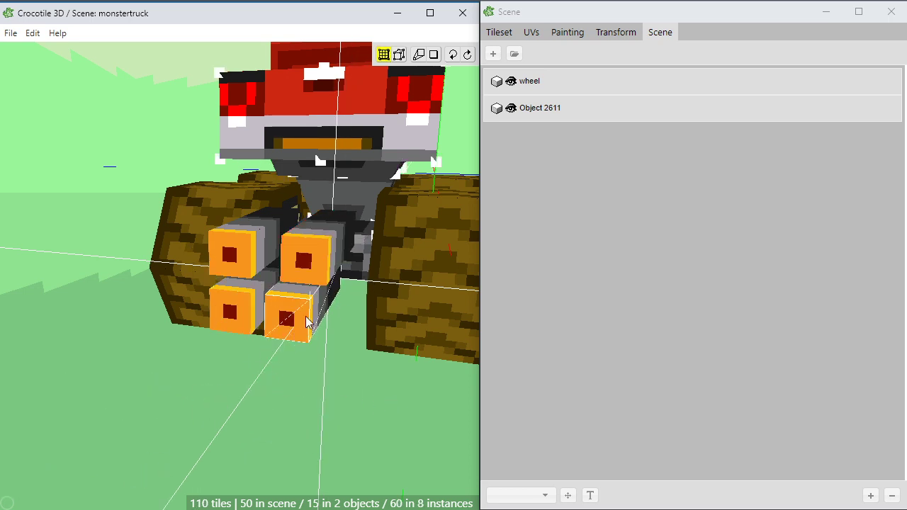
Select exhaust pipe instances and reposition them so the four pipes form an evenly spaced two-by-two cluster
click(307, 322)
right_drag(287, 400, 361, 285)
shift+click(257, 294)
key(s)
right_drag(328, 319, 320, 322)
click(322, 385)
right_drag(307, 395, 300, 371)
scroll(301, 372, down, 3)
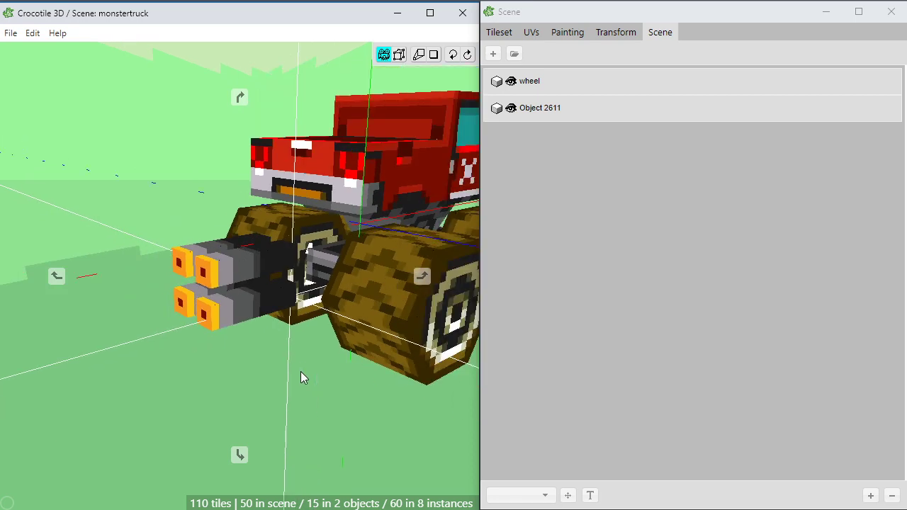
Examine the exhaust cluster behind the truck and compare it with the monster truck reference image in the browser
scroll(300, 372, down, 2)
key(Tab)
scroll(294, 374, up, 3)
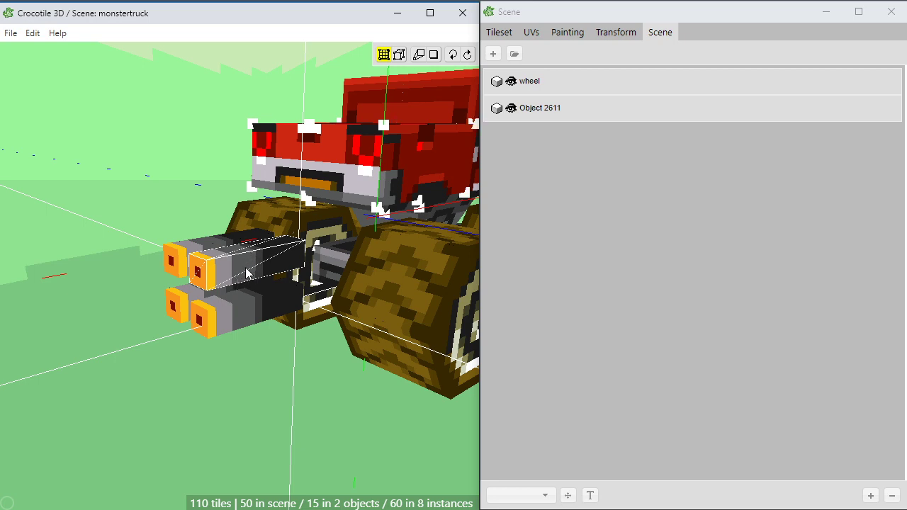
key(space)
drag(248, 268, 325, 279)
right_drag(325, 279, 304, 288)
key(space)
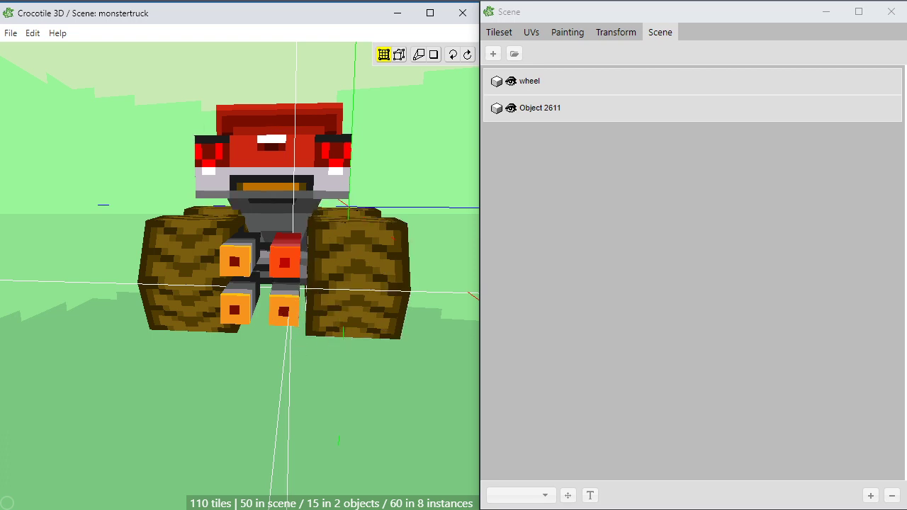
key(alt+Tab)
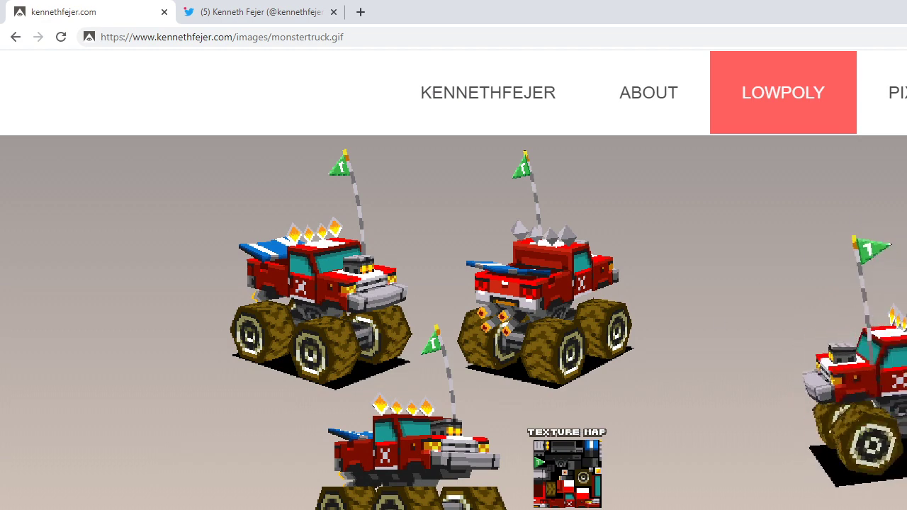
key(alt+Tab)
Open the exhaust pipe object for editing through its upper-right pipe, select all its faces and show the transform settings
key(space)
drag(385, 303, 324, 403)
scroll(275, 266, up, 2)
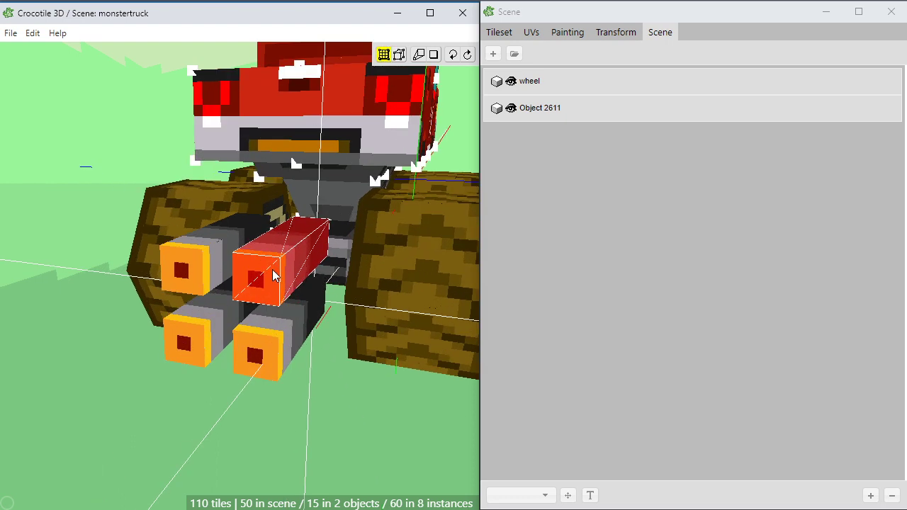
click(295, 250)
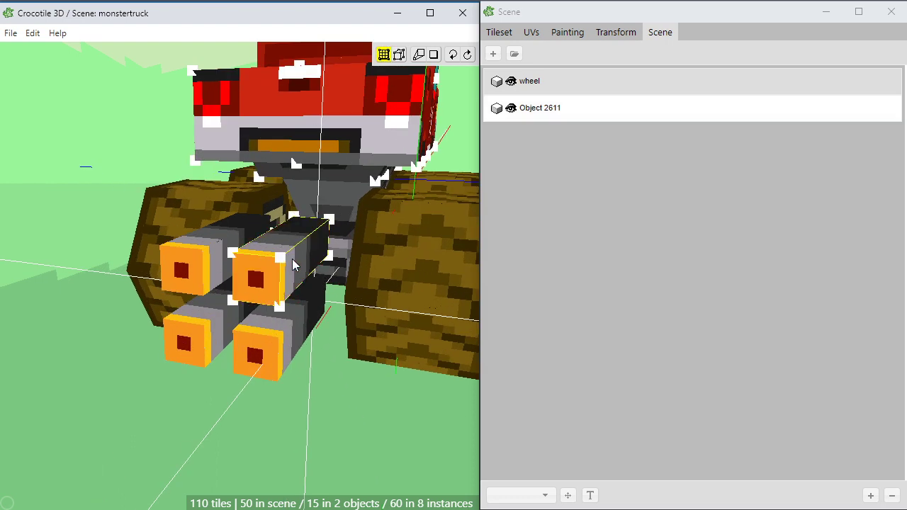
click(302, 255)
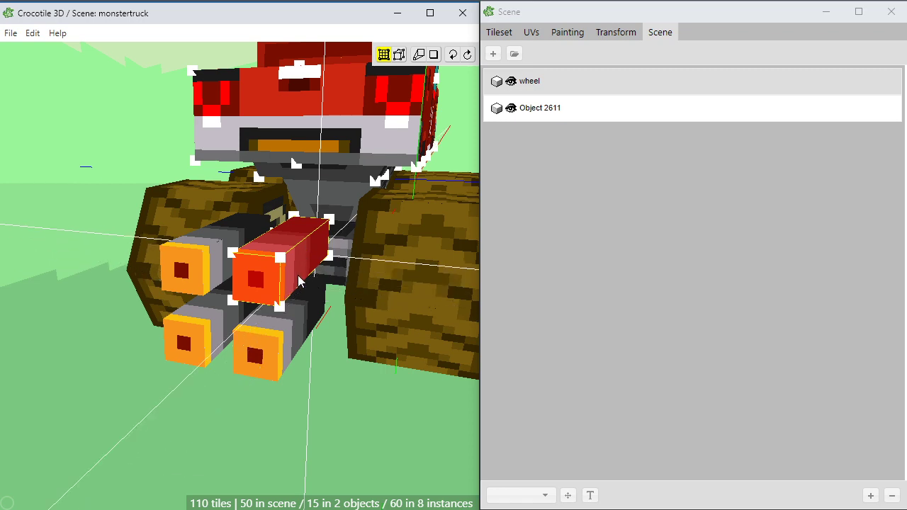
middle_drag(337, 340, 475, 229)
scroll(345, 338, up, 2)
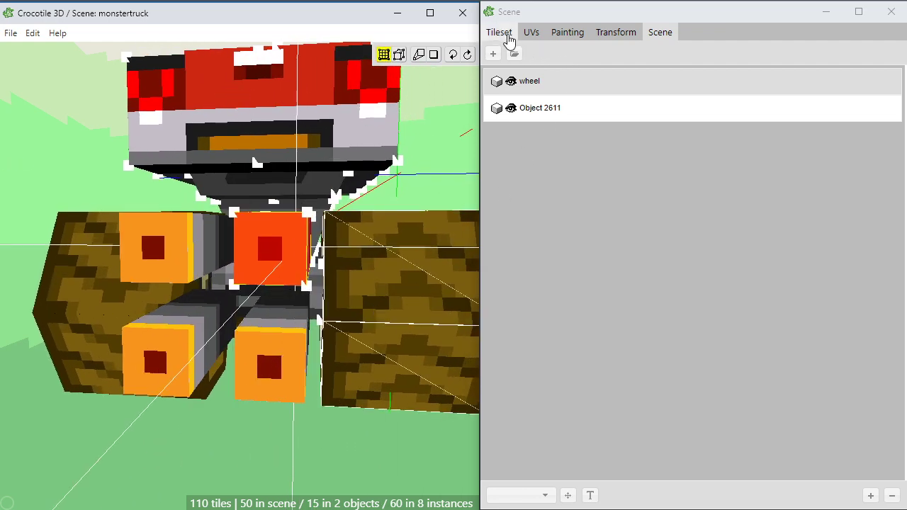
click(602, 32)
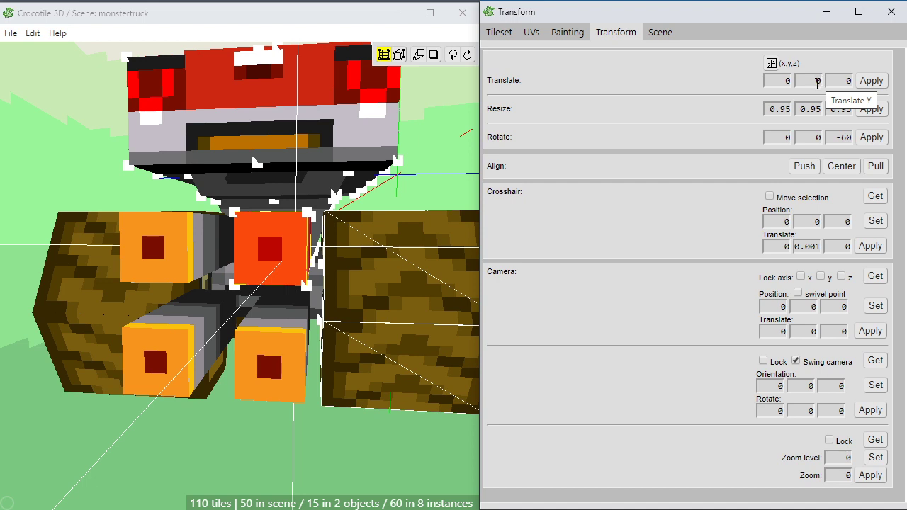
Try to translate the selected exhaust pipe faces by 0.01 in Y and 0.01 in Z
click(449, 179)
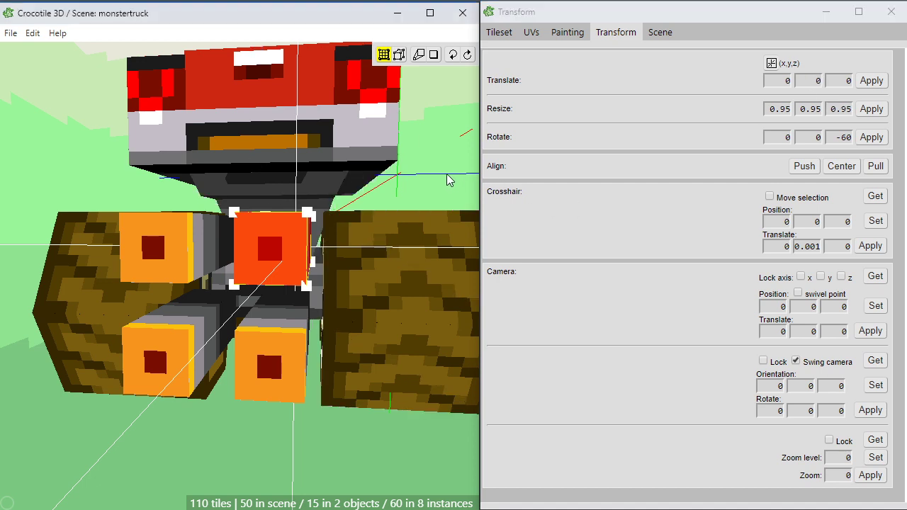
key(ctrl+a)
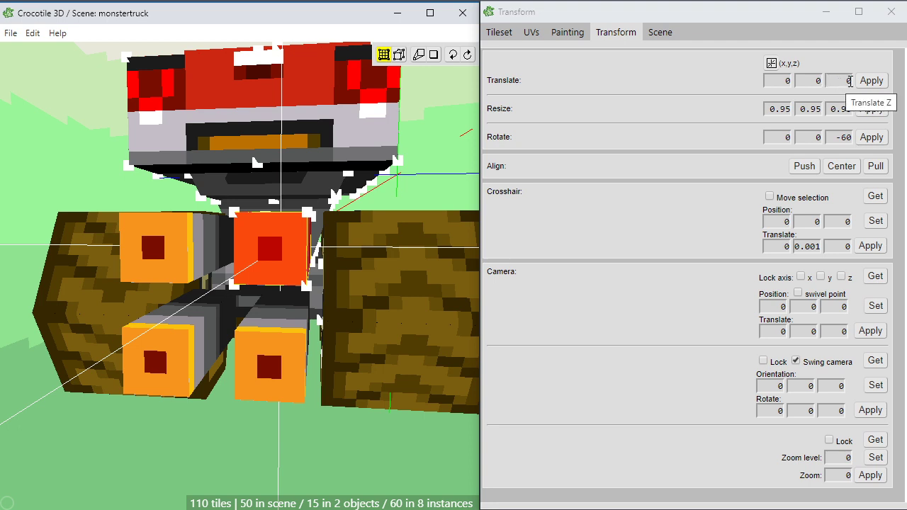
click(849, 80)
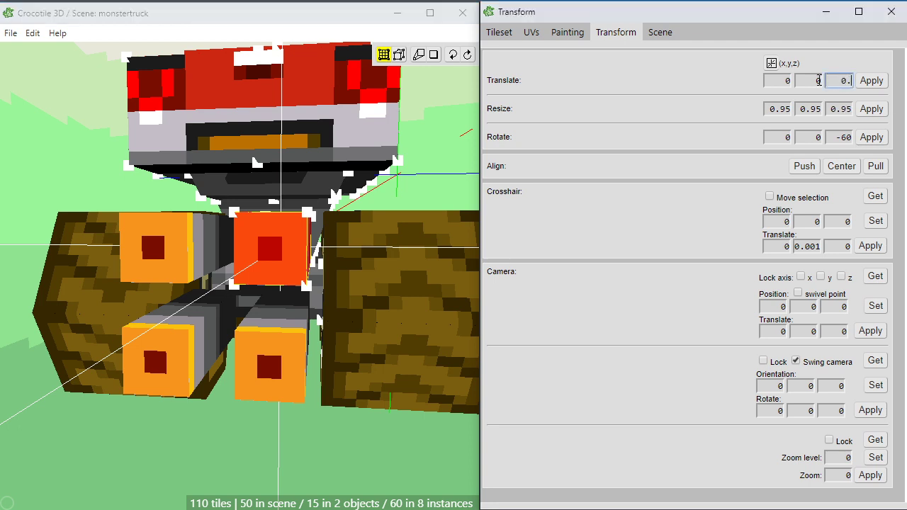
text(.)
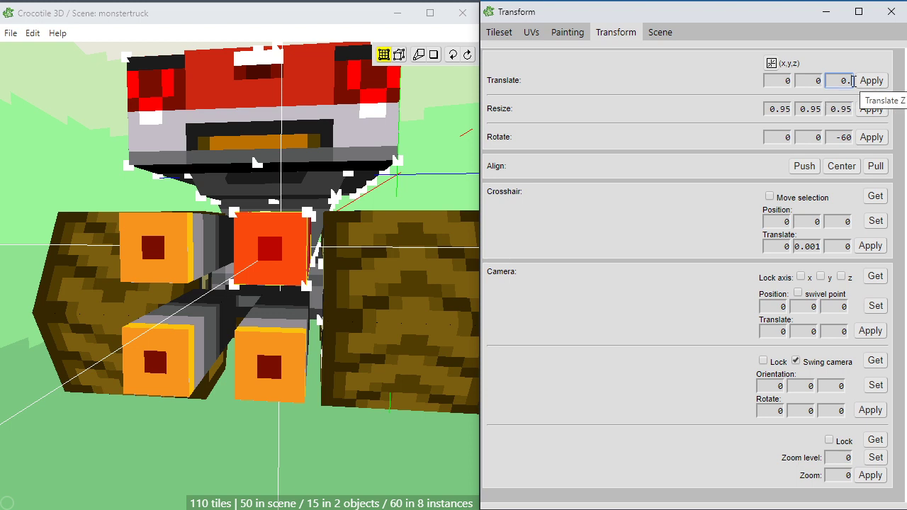
text(01)
click(821, 81)
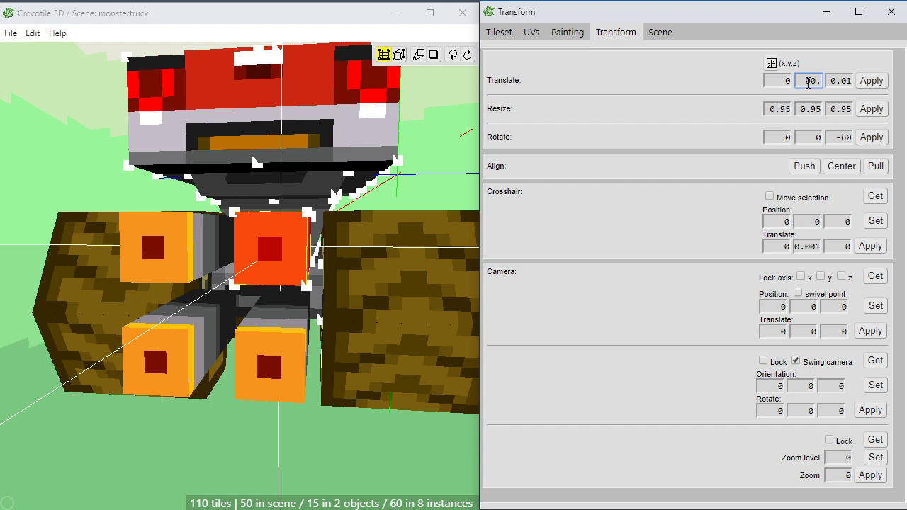
text(0.01)
click(874, 85)
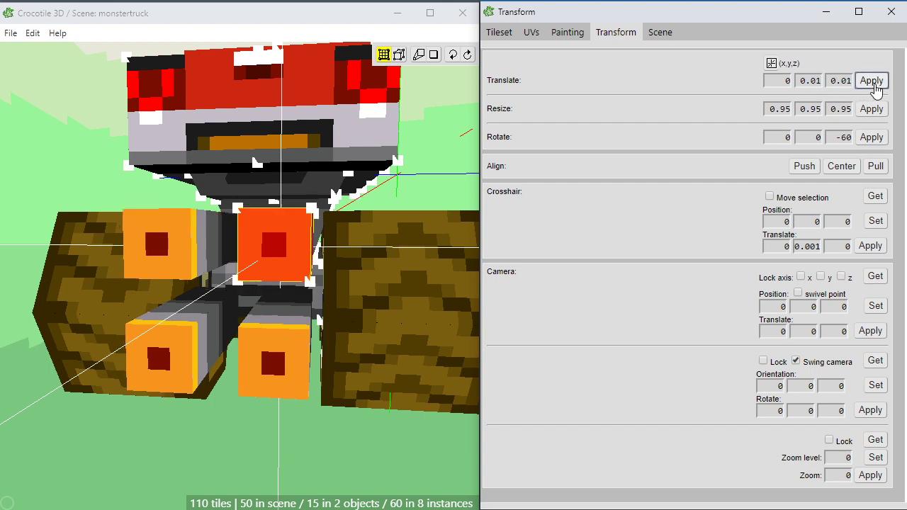
click(875, 86)
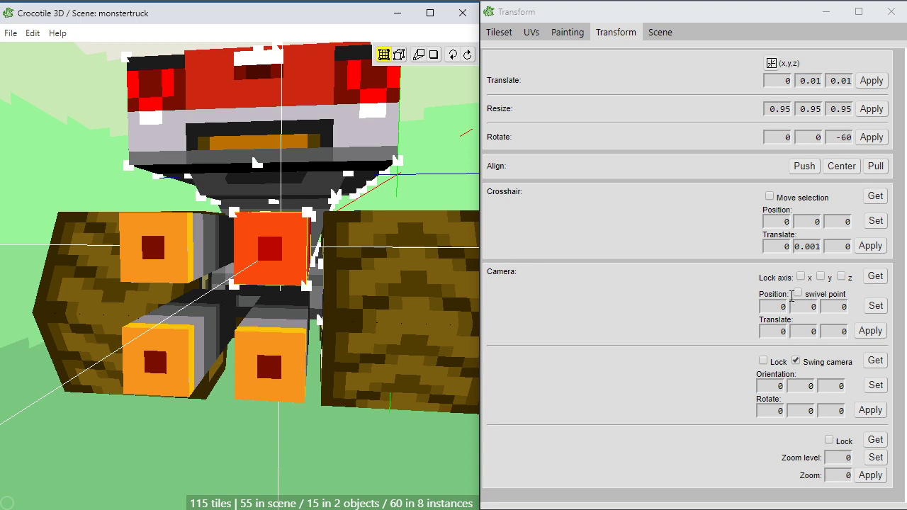
Try a camera translation of 0.01 in Y and 0.01 in Z, and undo the last change
click(813, 331)
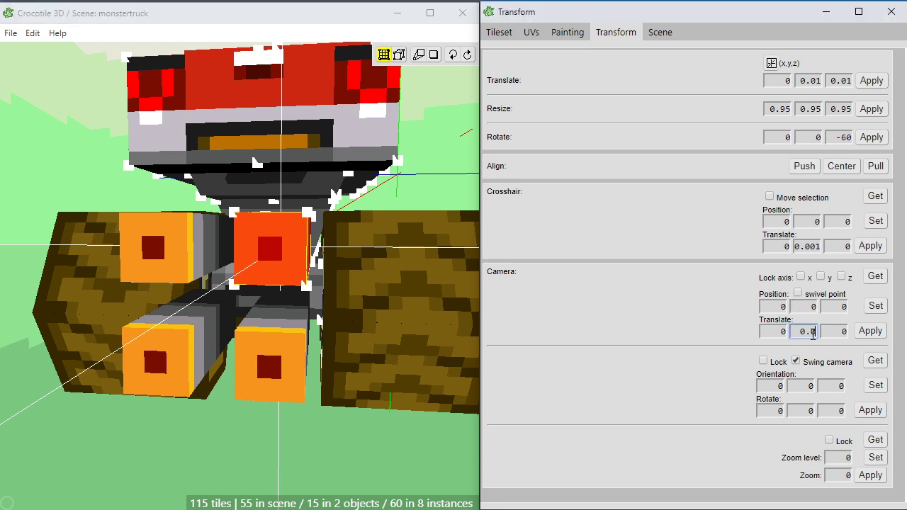
text(.01)
click(838, 330)
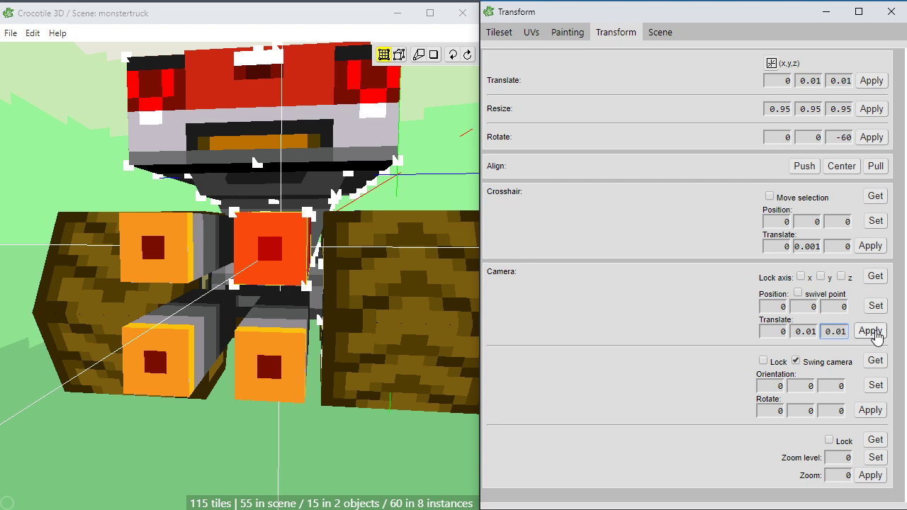
click(870, 331)
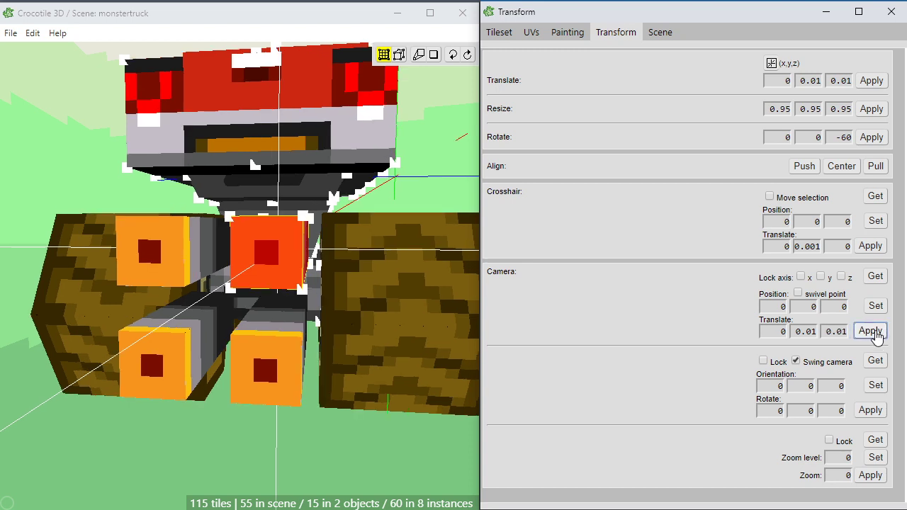
click(427, 199)
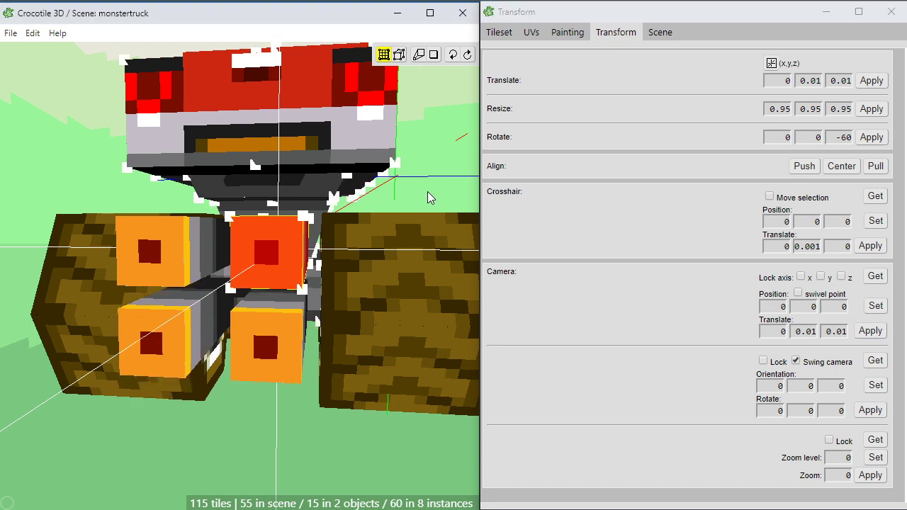
key(ctrl+z)
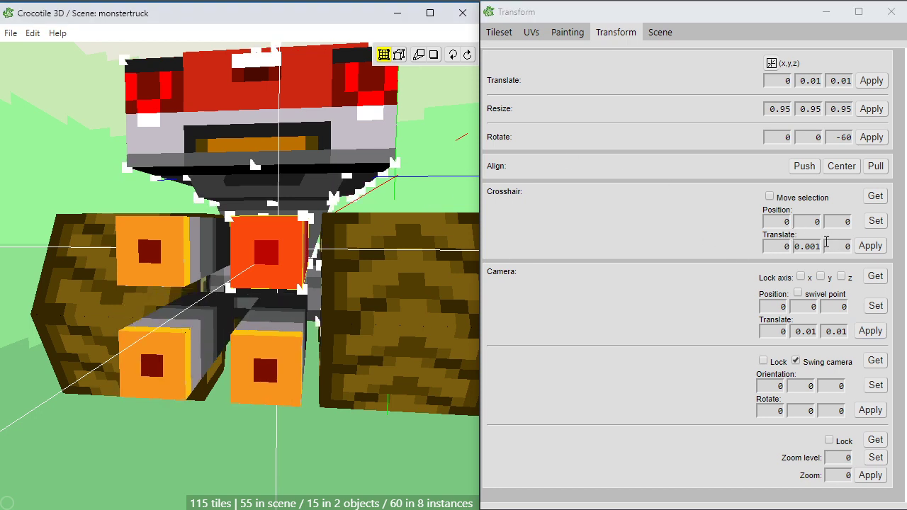
Translate the crosshair by 0.01 in Y and 0.01 in Z to the centre of the selected exhaust pipe's end face
click(812, 247)
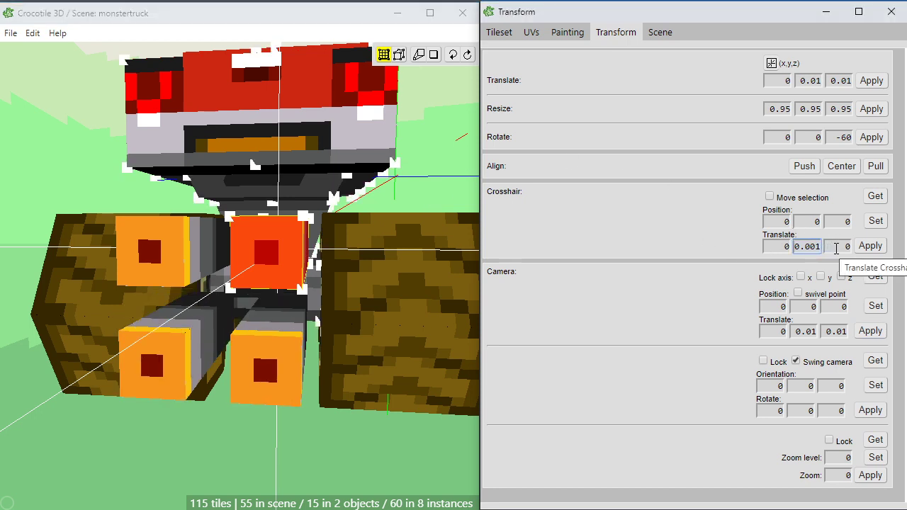
click(839, 247)
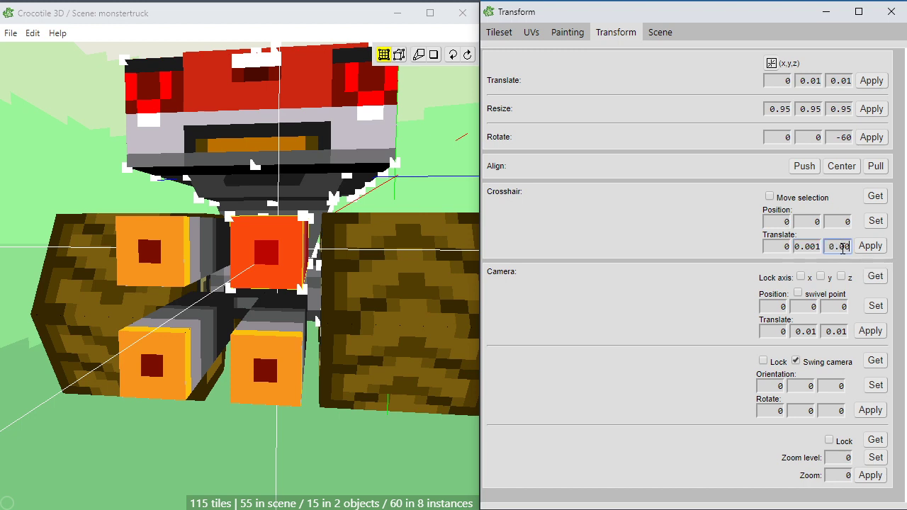
click(870, 248)
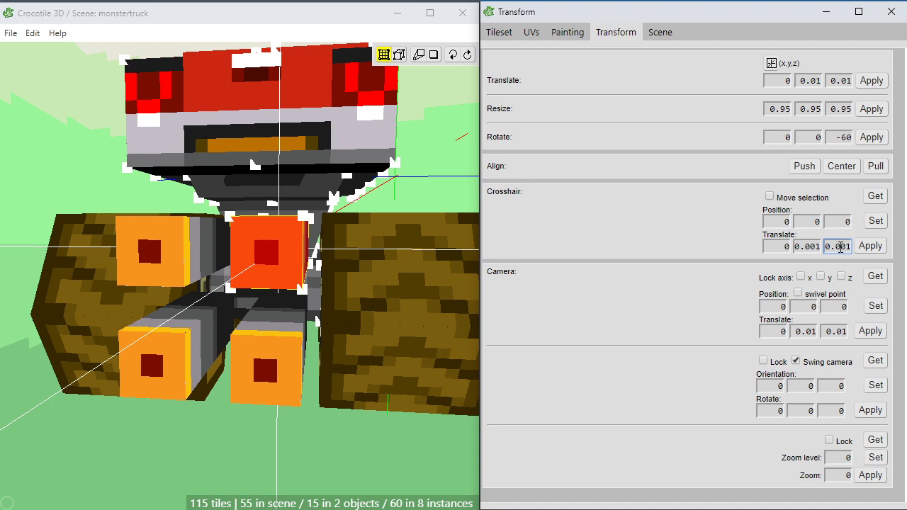
click(815, 247)
click(452, 185)
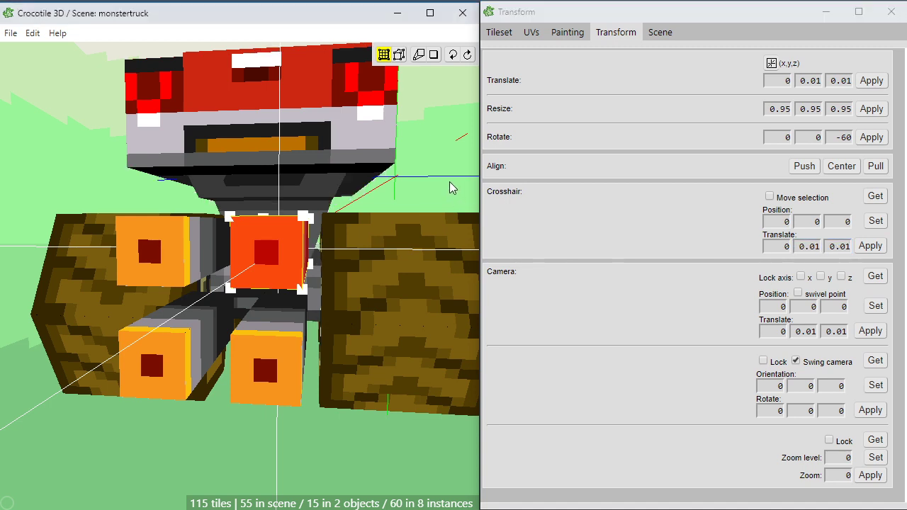
key(ctrl+z)
key(ctrl+z)
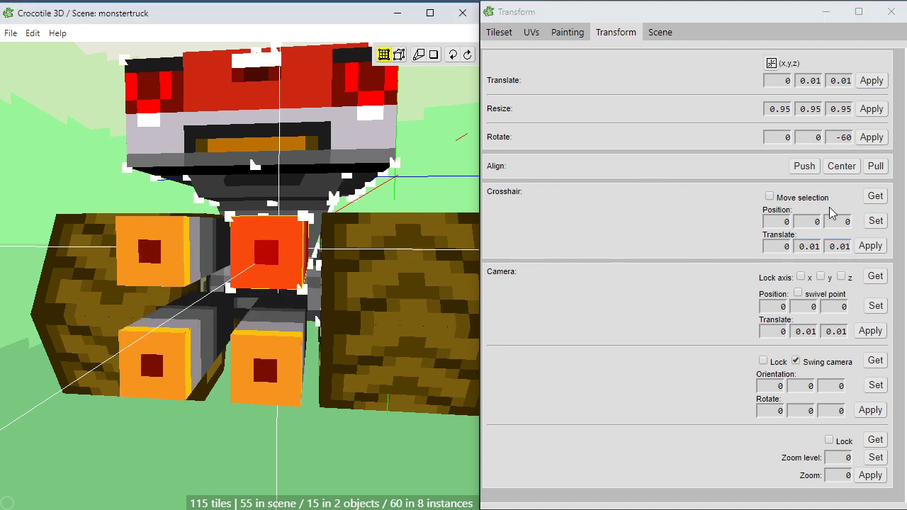
click(870, 247)
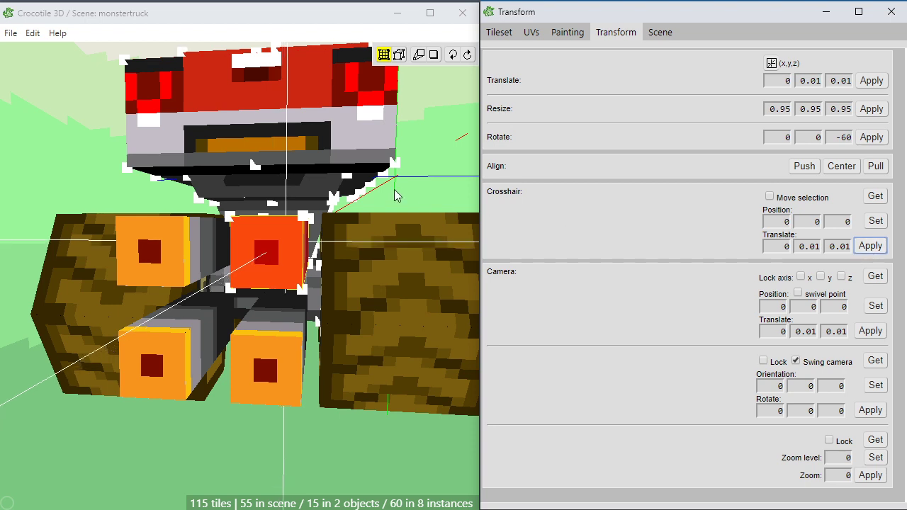
click(434, 177)
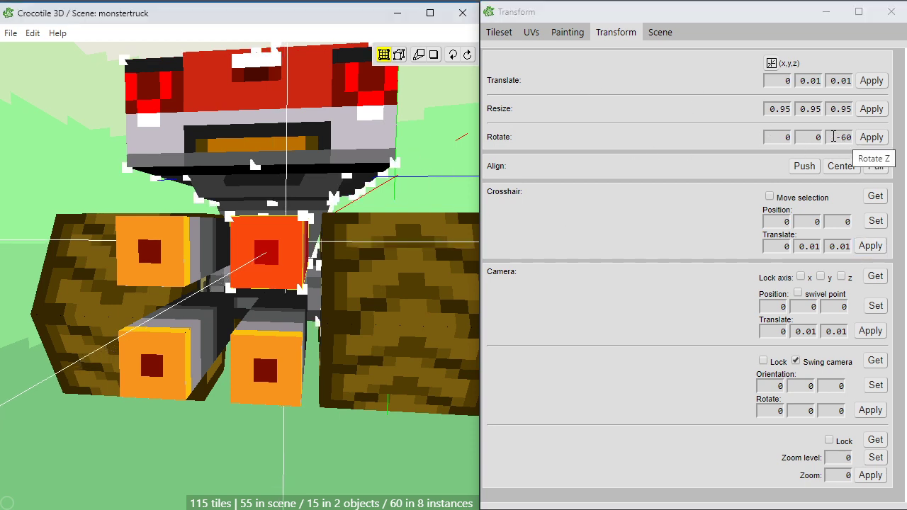
Rotate the selected exhaust pipe faces 45 degrees about X, with 0 for Y and Z
click(785, 137)
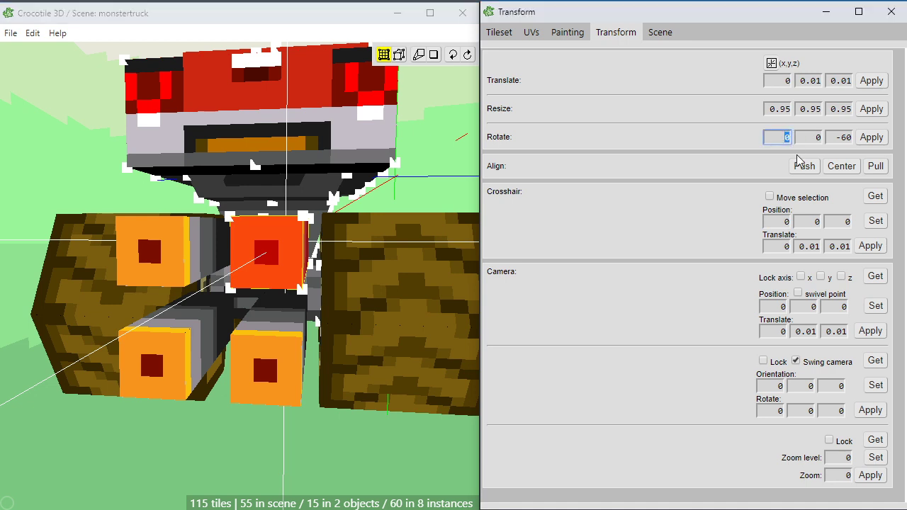
double_click(836, 141)
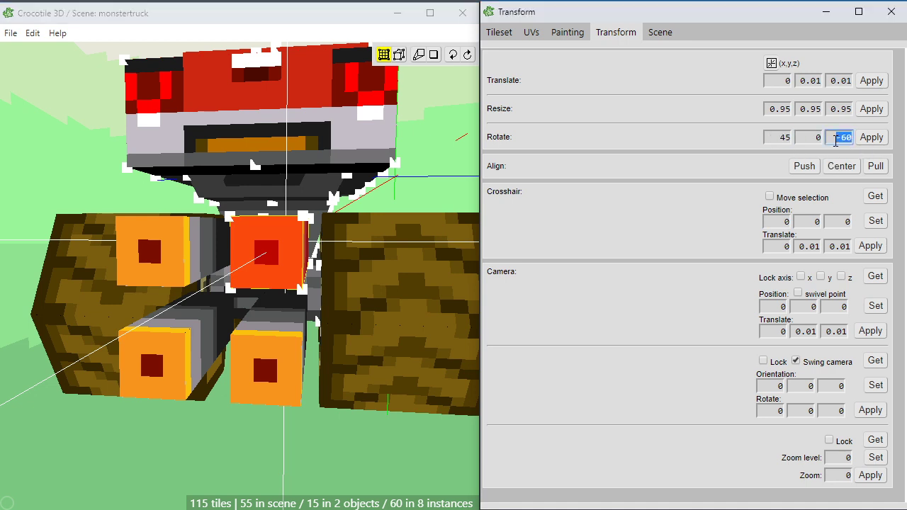
text(0)
click(871, 139)
click(423, 172)
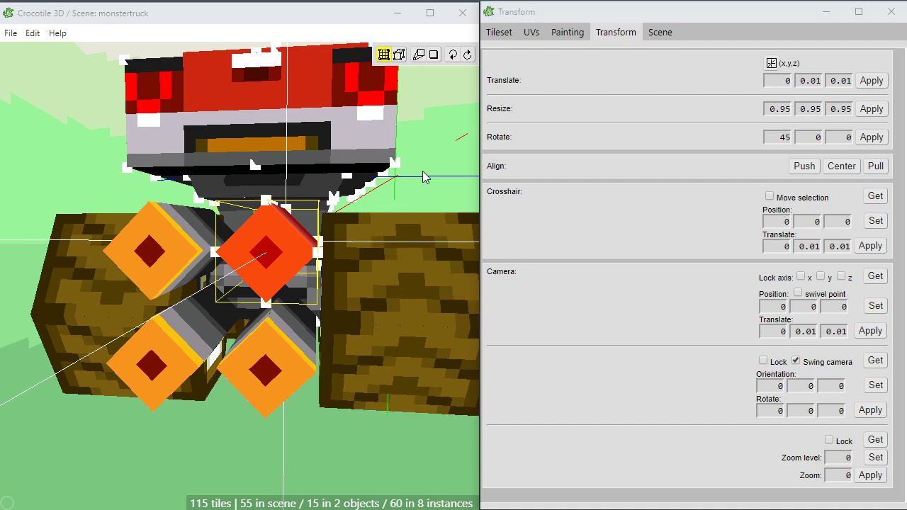
click(423, 172)
scroll(420, 177, down, 3)
key(space)
drag(375, 283, 400, 311)
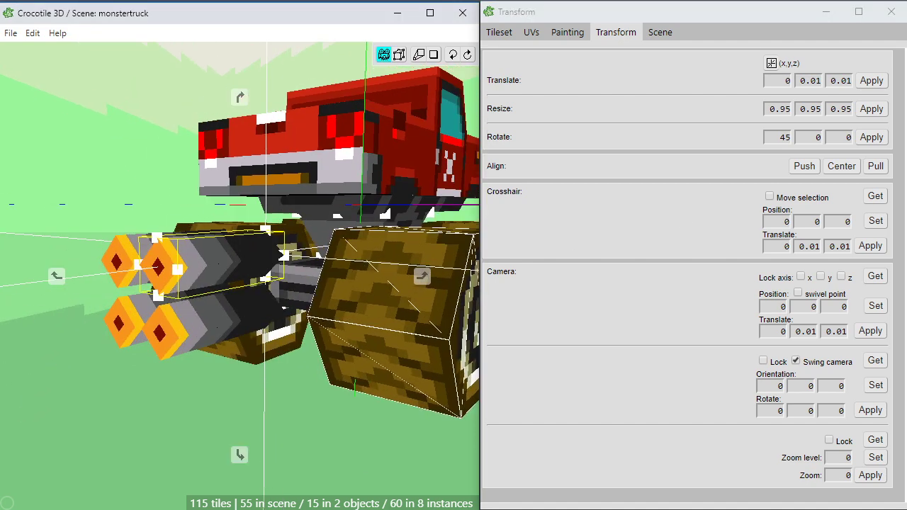
Finish editing the exhaust pipe's faces, clear the selection, and check the rotated pipes from the side
key(space)
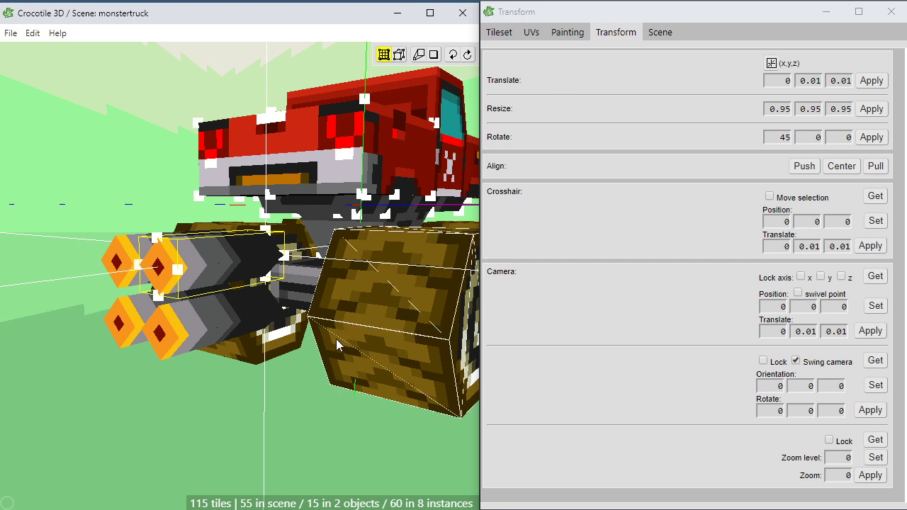
scroll(319, 354, down, 2)
key(Return)
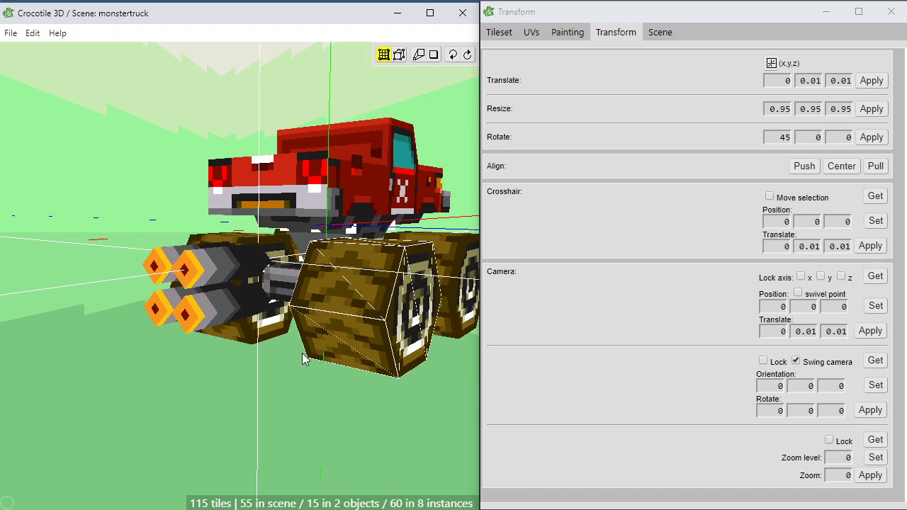
key(space)
drag(305, 360, 177, 355)
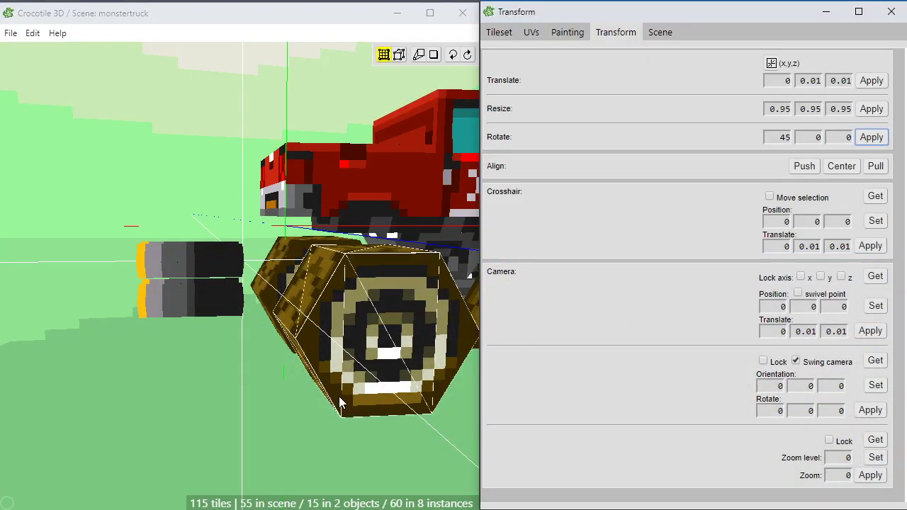
click(228, 360)
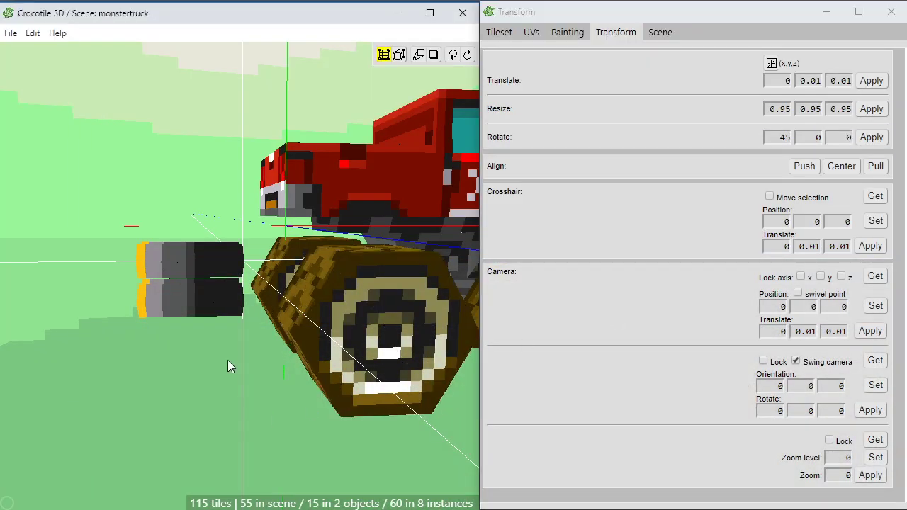
scroll(228, 359, down, 2)
scroll(228, 360, up, 1)
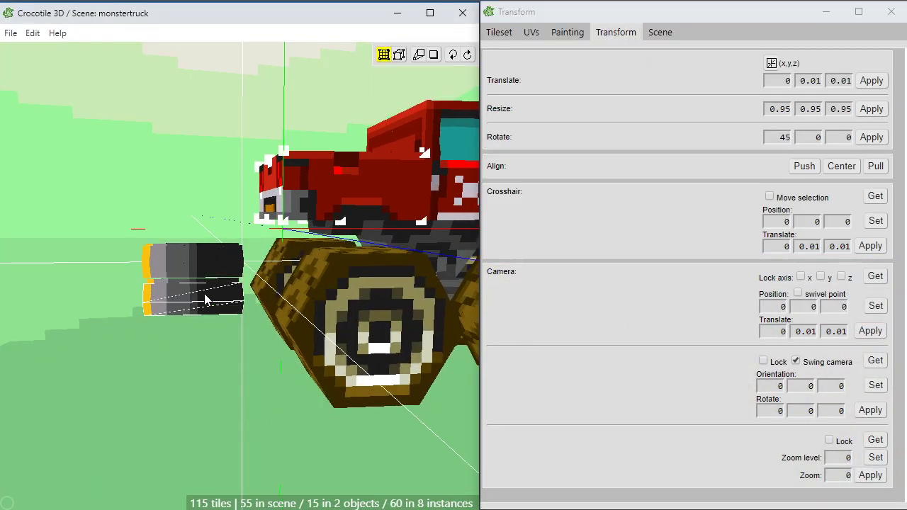
Select all four exhaust pipe instances behind the truck
key(space)
drag(204, 293, 175, 271)
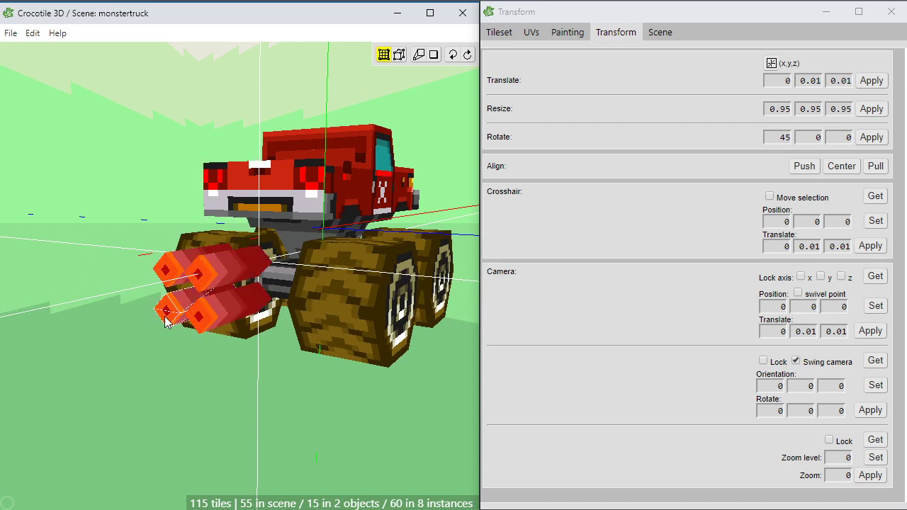
key(space)
mouse_move(230, 390)
mouse_down()
mouse_move(347, 389)
mouse_move(233, 392)
mouse_up()
scroll(238, 390, up, 1)
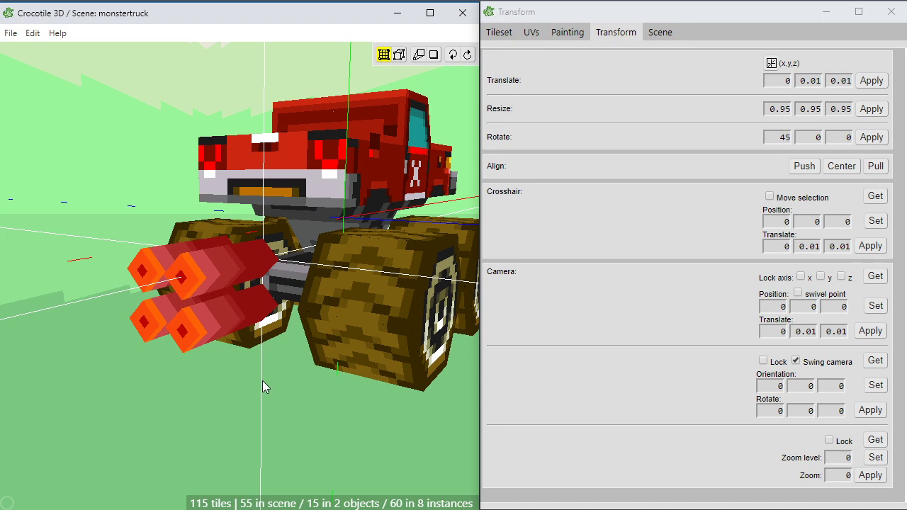
key(space)
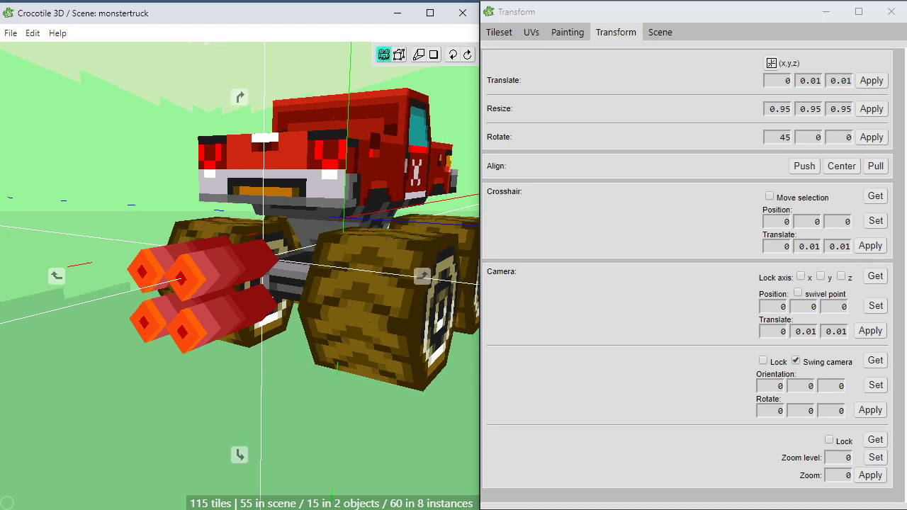
drag(297, 367, 235, 383)
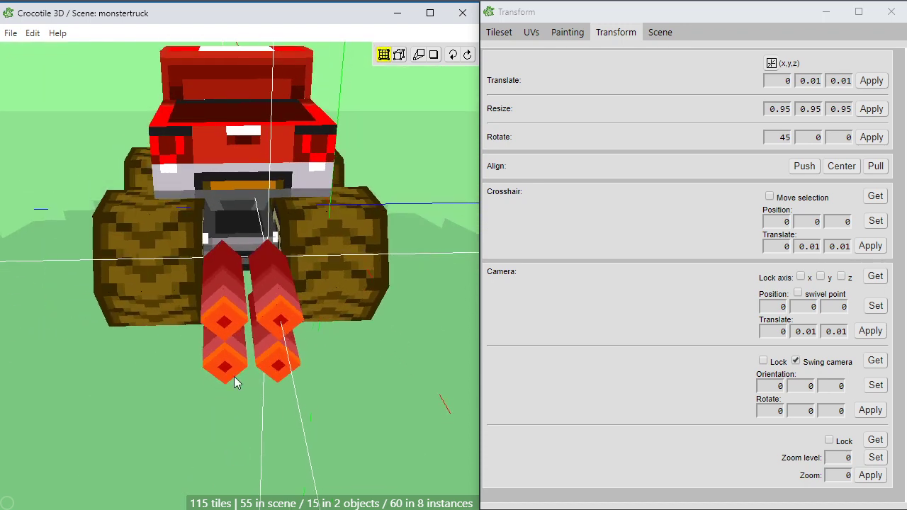
scroll(244, 375, up, 2)
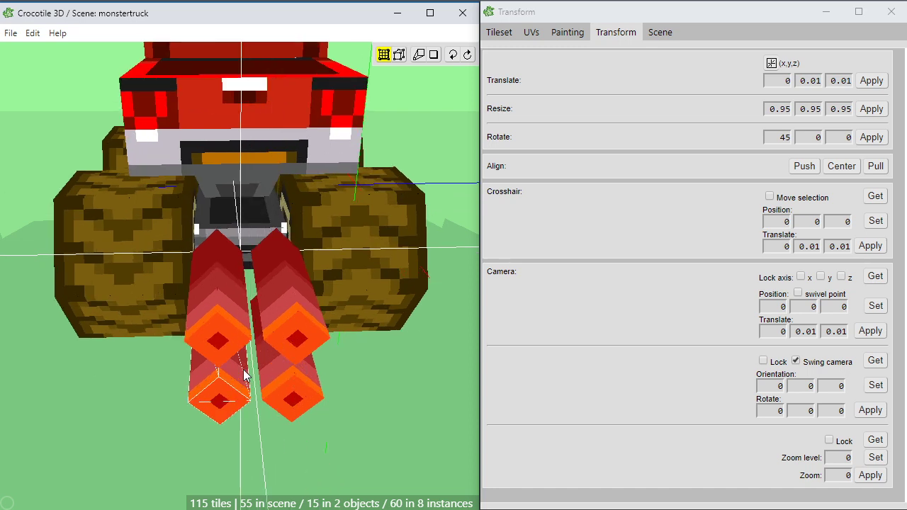
Deselect the upper and lower exhaust pipes of the left-hand pair, as seen from behind the truck
ctrl+click(215, 354)
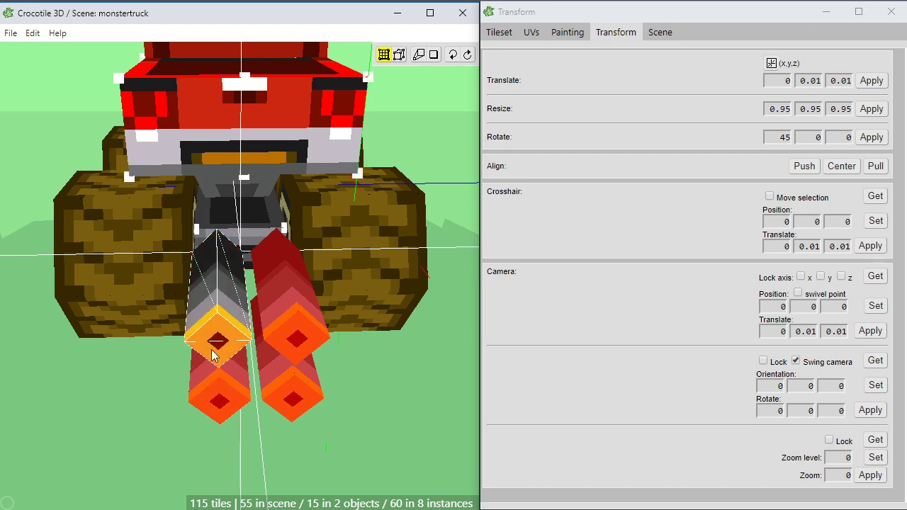
ctrl+click(209, 381)
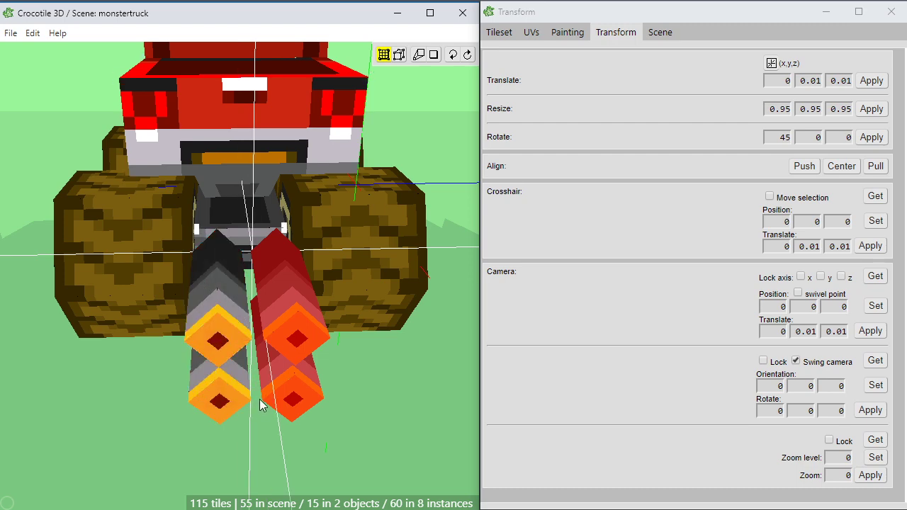
key(ctrl+z)
key(space)
drag(260, 399, 266, 326)
mouse_move(261, 419)
mouse_down()
mouse_move(273, 389)
mouse_move(262, 406)
mouse_up()
key(shift+a)
key(space)
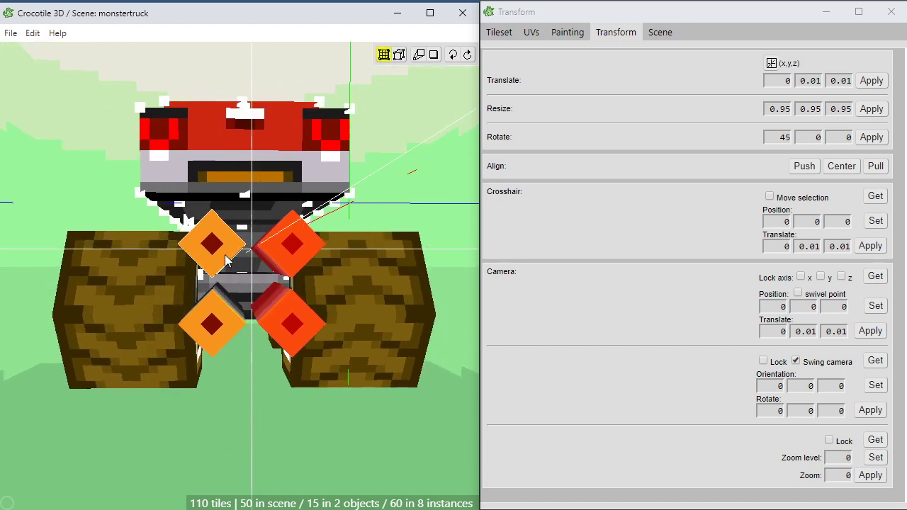
Centre the crosshair between all four selected exhaust pipes, and leave only the right-hand pair selected
shift+click(225, 262)
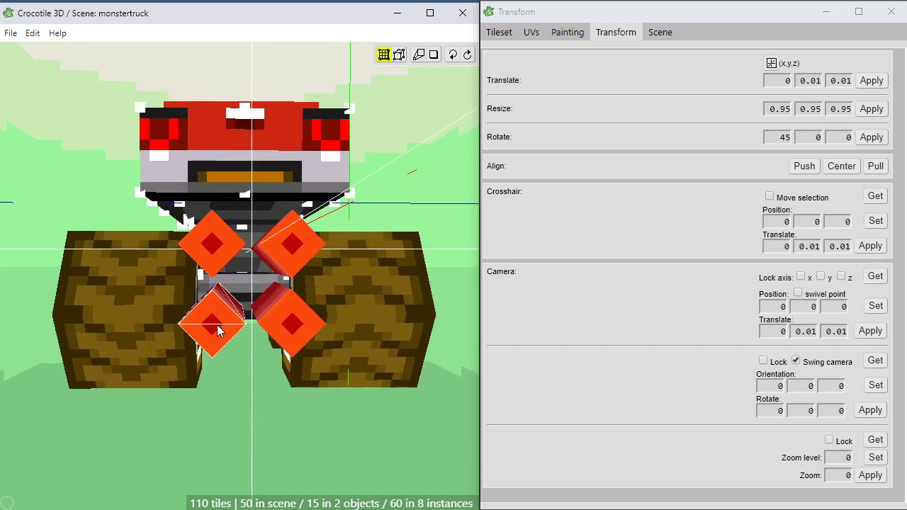
scroll(217, 326, up, 1)
key(c)
scroll(239, 340, up, 3)
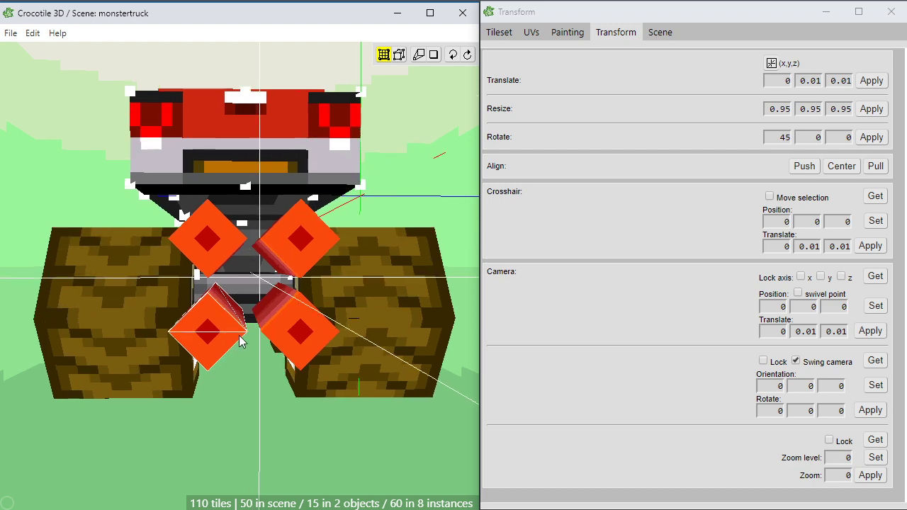
key(space)
drag(241, 342, 218, 373)
key(space)
key(c)
key(space)
scroll(214, 366, down, 4)
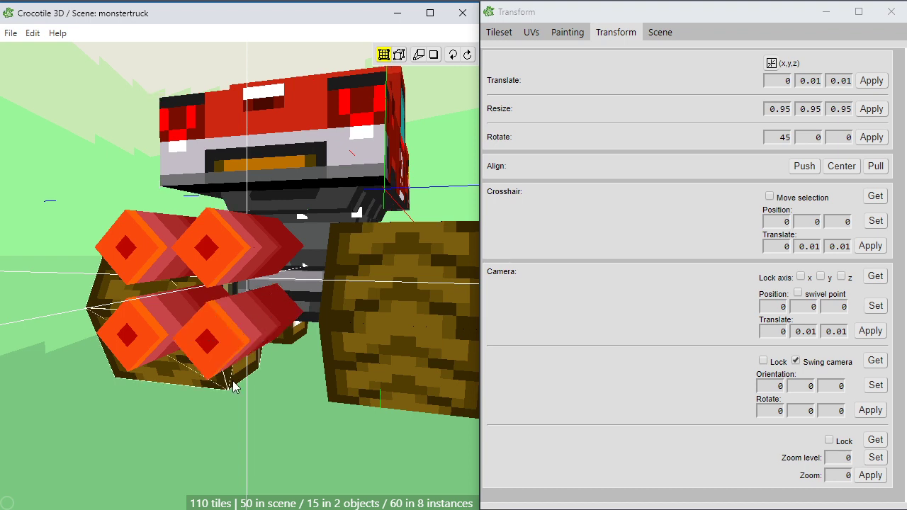
drag(216, 331, 223, 372)
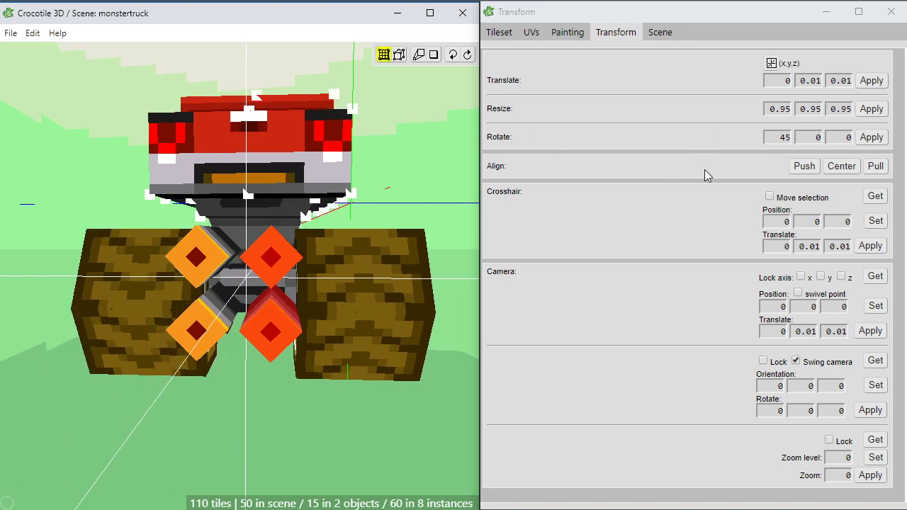
drag(392, 270, 301, 343)
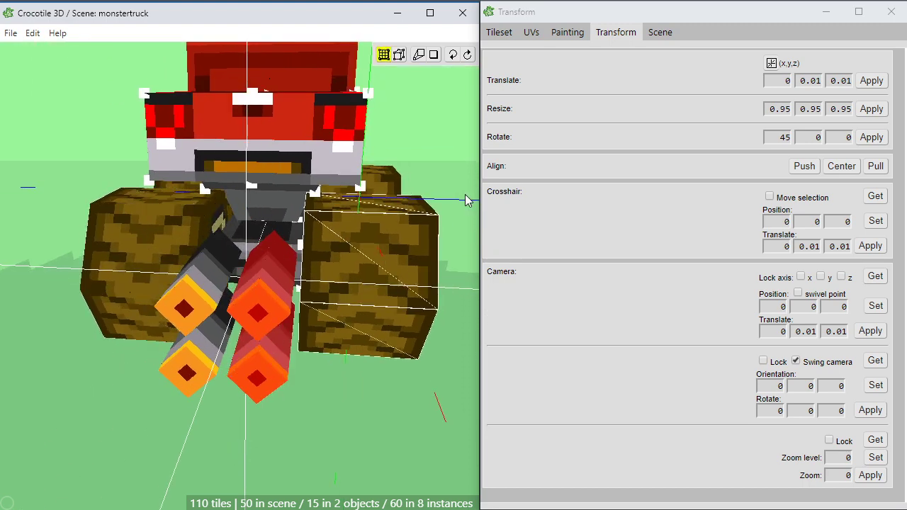
Try rotating the right-hand exhaust pipe pair 15 degrees about Y with X and Z at 0, and undo it
double_click(784, 138)
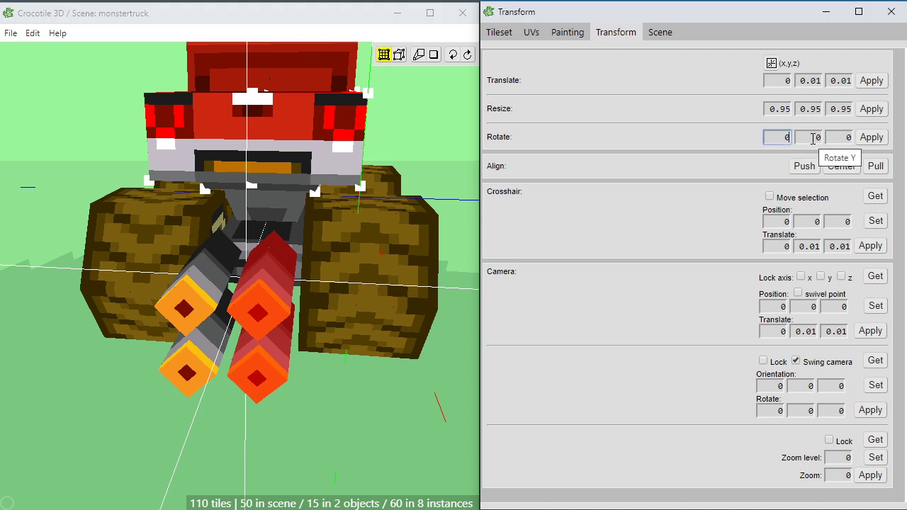
click(813, 138)
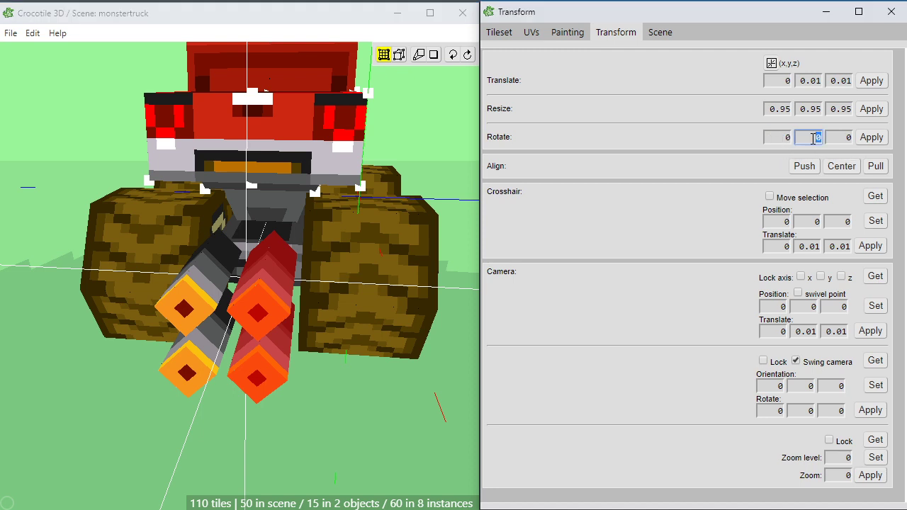
click(870, 138)
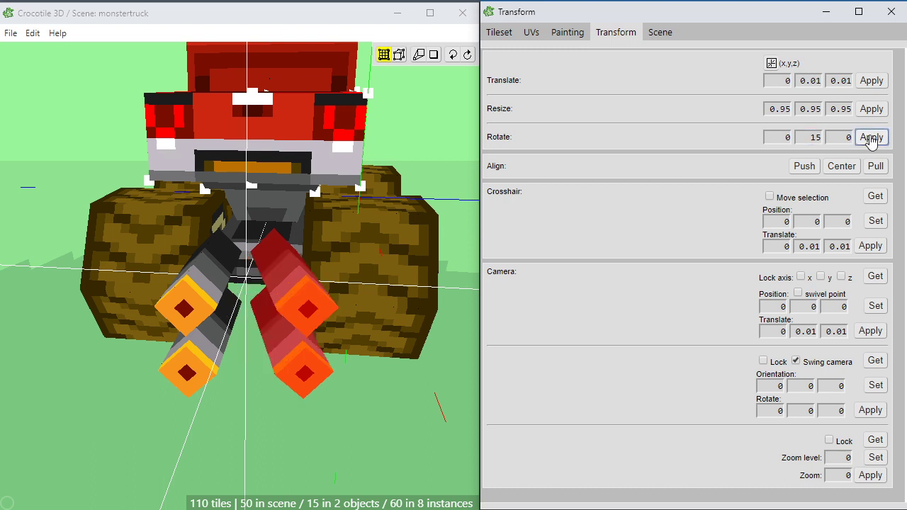
click(417, 379)
key(ctrl+z)
Try a smaller rotation of 10 degrees about Y on the right-hand exhaust pipe pair, and undo it
double_click(811, 140)
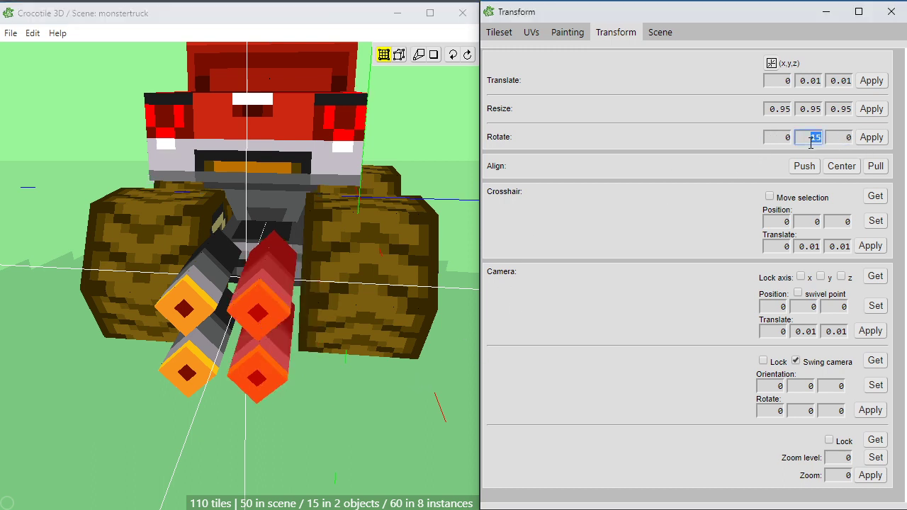
click(869, 141)
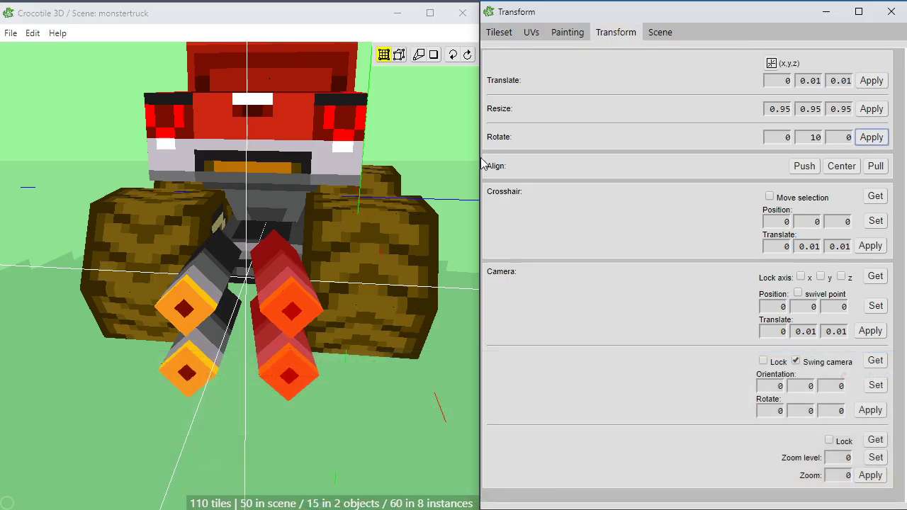
double_click(810, 137)
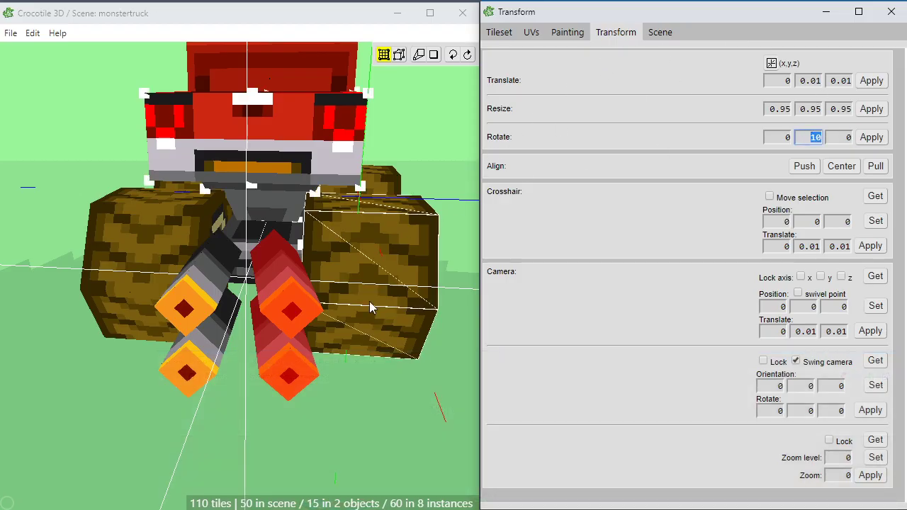
click(351, 386)
key(ctrl+z)
Rotate the right-hand exhaust pipe pair 7 degrees about Y
click(811, 138)
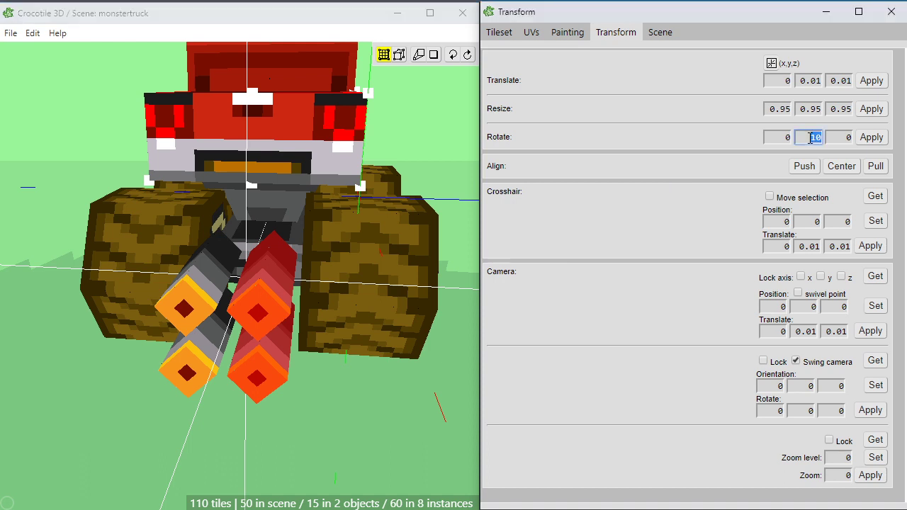
text(7)
click(871, 136)
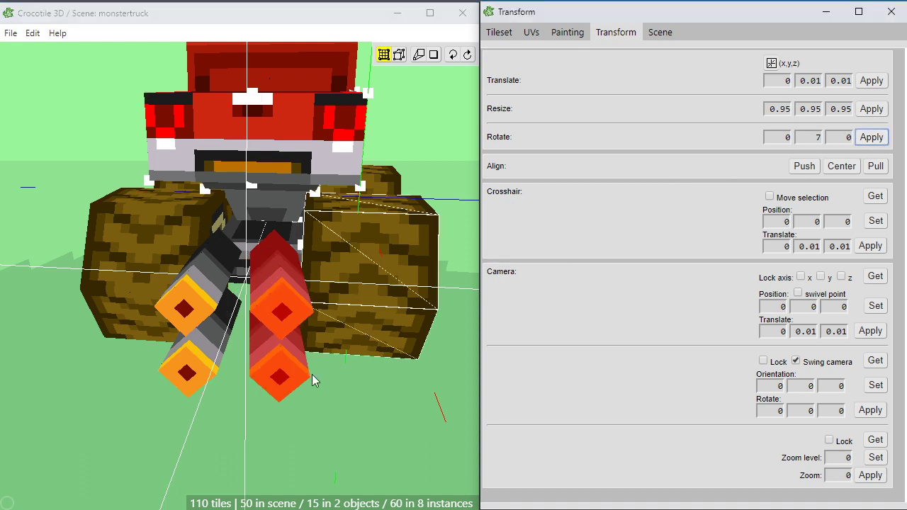
Select only the left-hand exhaust pipe pair and rotate it -7 degrees about Y
click(811, 137)
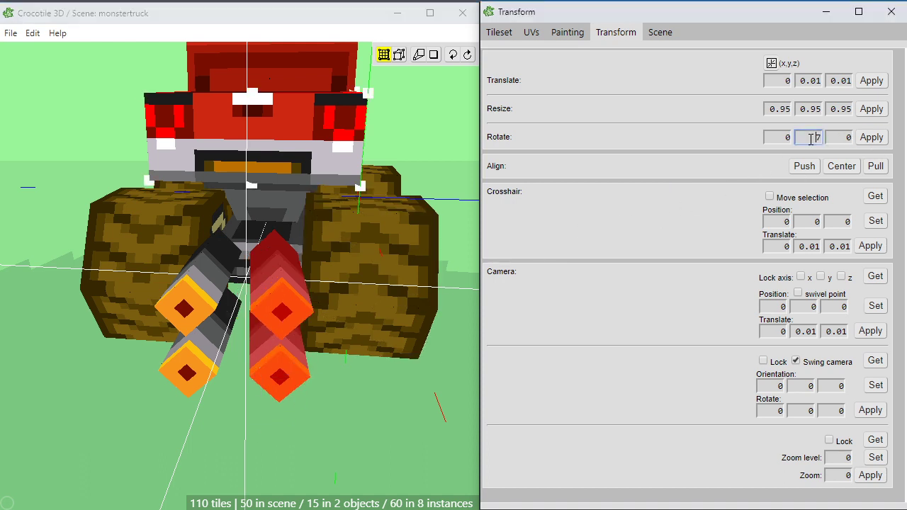
click(225, 394)
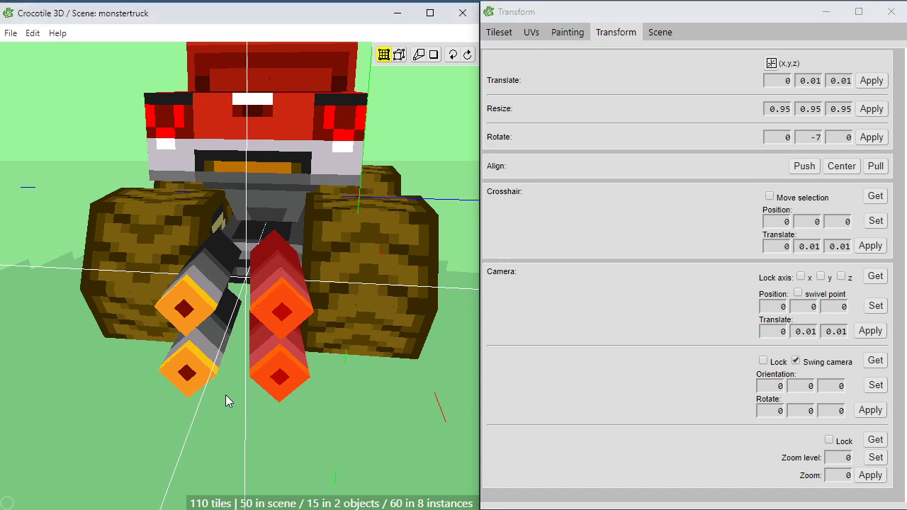
click(186, 370)
click(871, 138)
click(871, 142)
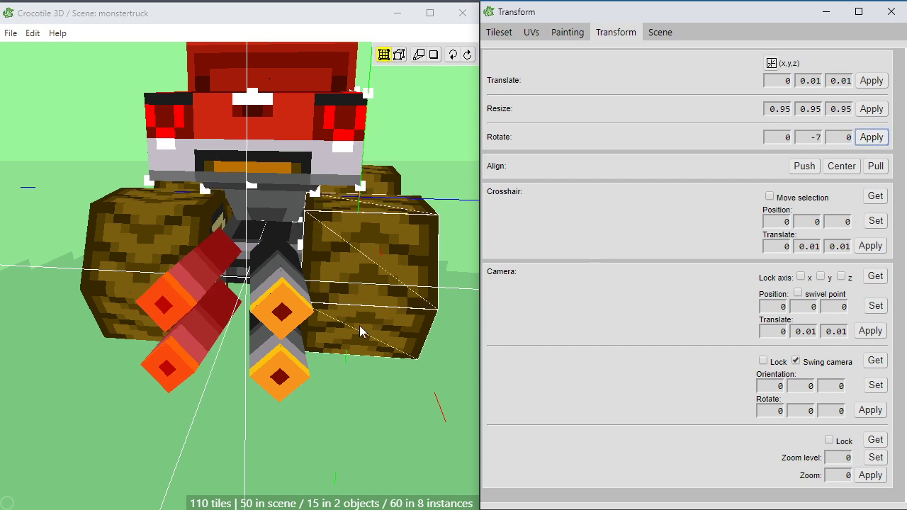
Change the selection to just the two upper exhaust pipes, one from each side
click(167, 353)
shift+click(276, 314)
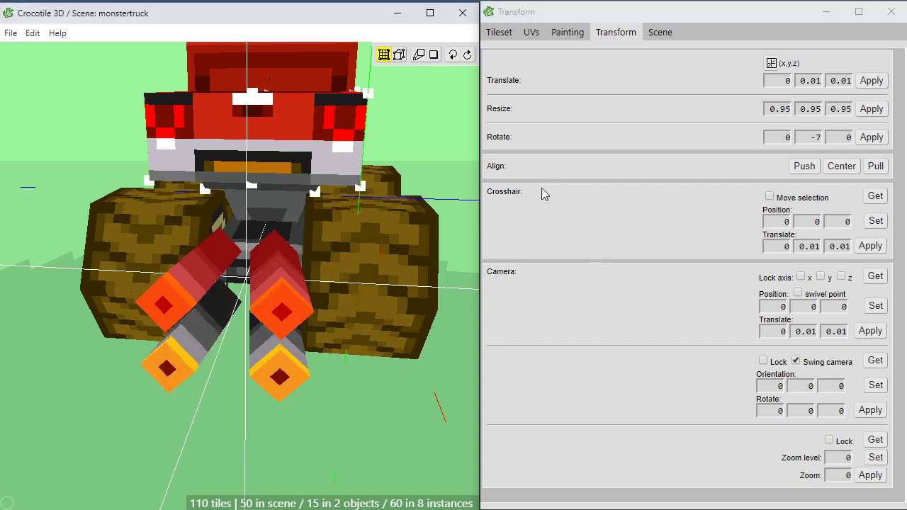
right_drag(425, 255, 215, 475)
key(Tab)
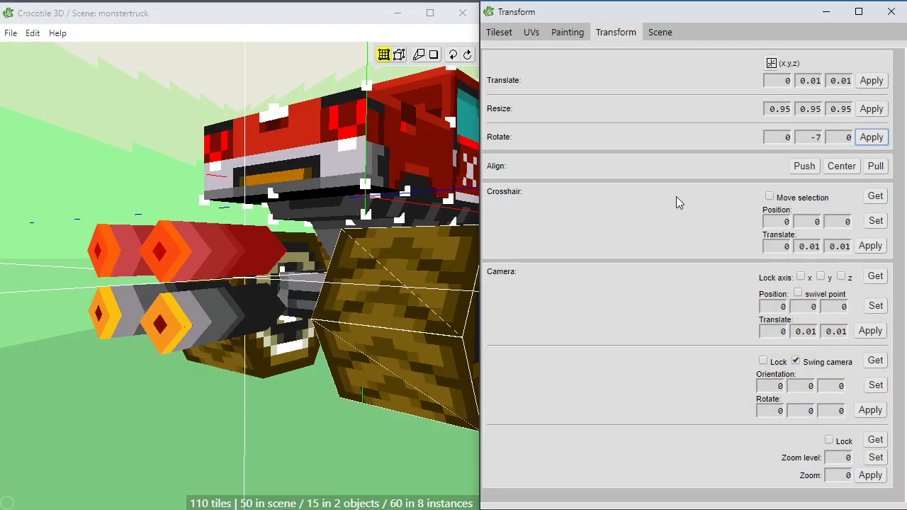
Add the lower exhaust pipes to the selection, try rotating all four 5 degrees about X with Y at 0, and undo the rotation
double_click(813, 134)
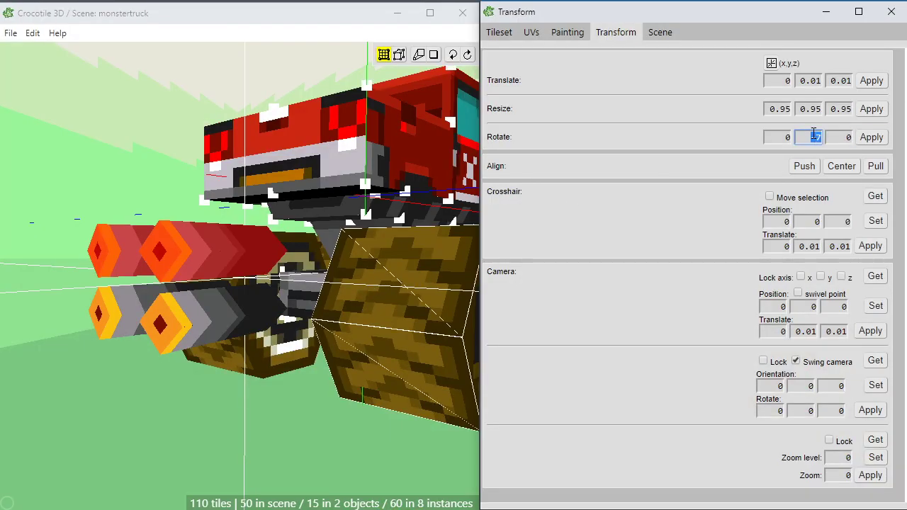
double_click(784, 138)
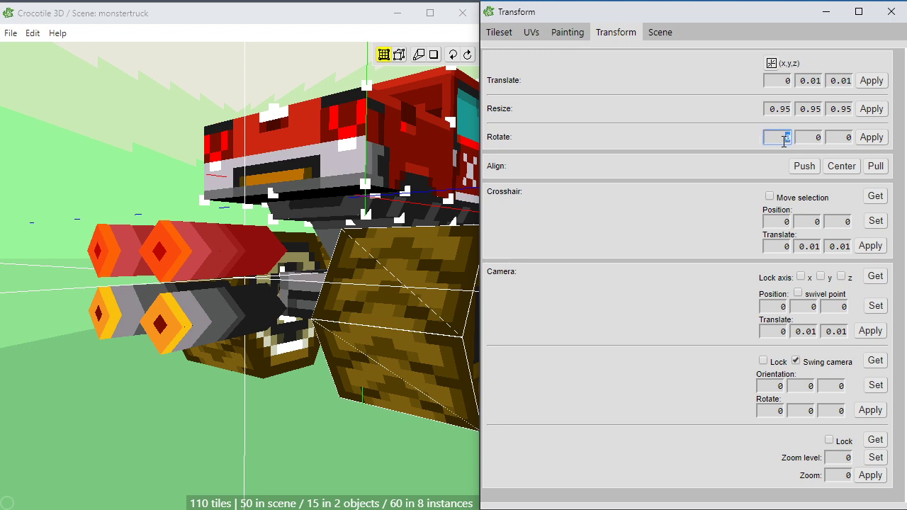
shift+click(179, 326)
shift+click(124, 319)
click(868, 139)
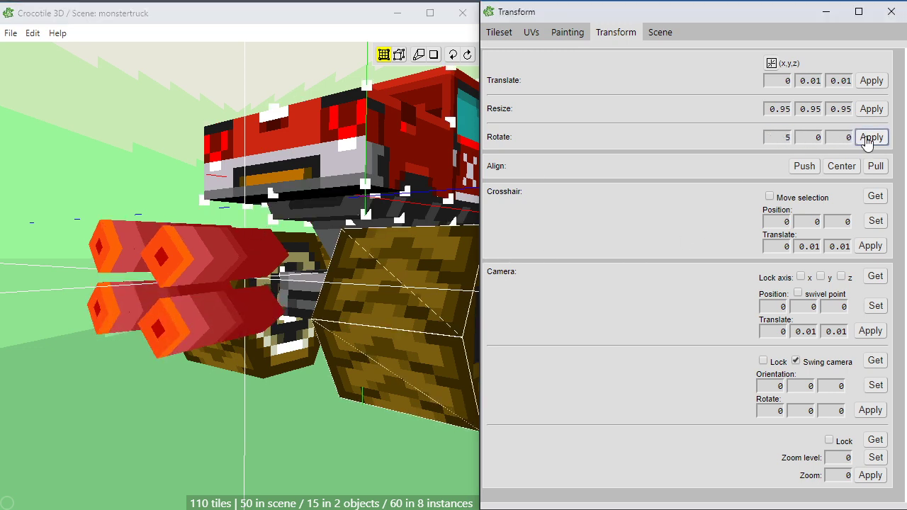
click(228, 411)
key(ctrl+z)
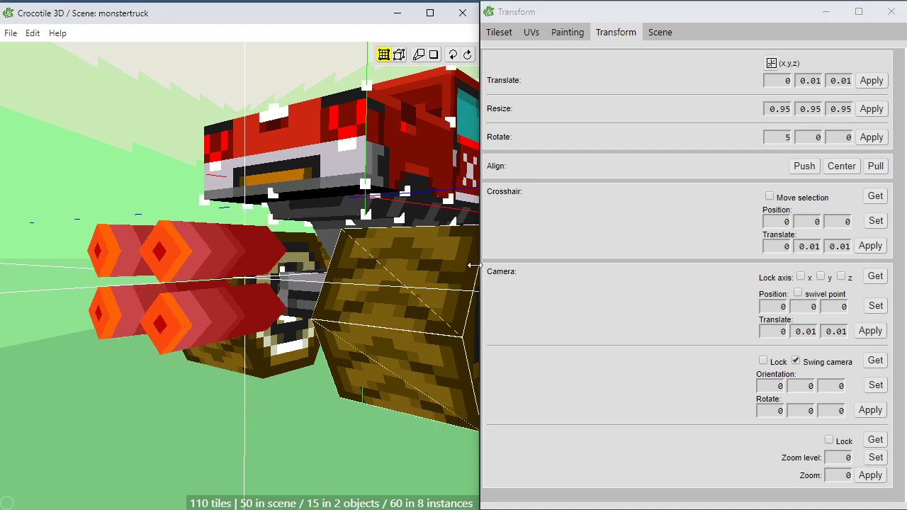
Rotate all four exhaust pipes 5 degrees about Z, with the X rotation set to 0
double_click(768, 139)
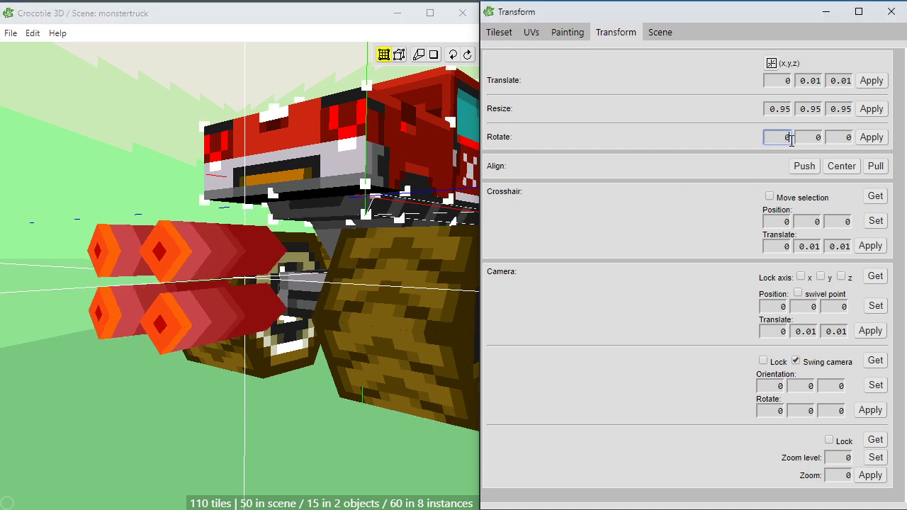
click(836, 137)
text(5)
click(884, 140)
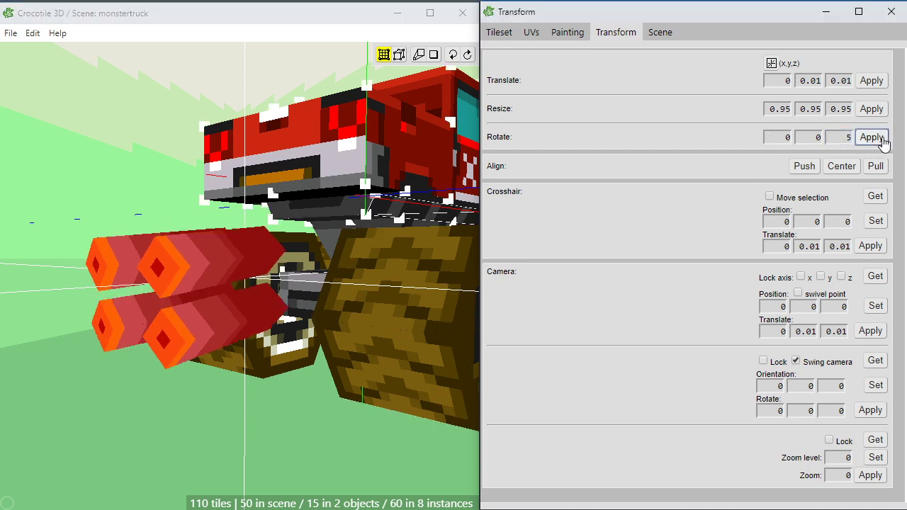
Remove the upper exhaust pipes from the selection and rotate the lower pair another 5 degrees about Z
click(126, 273)
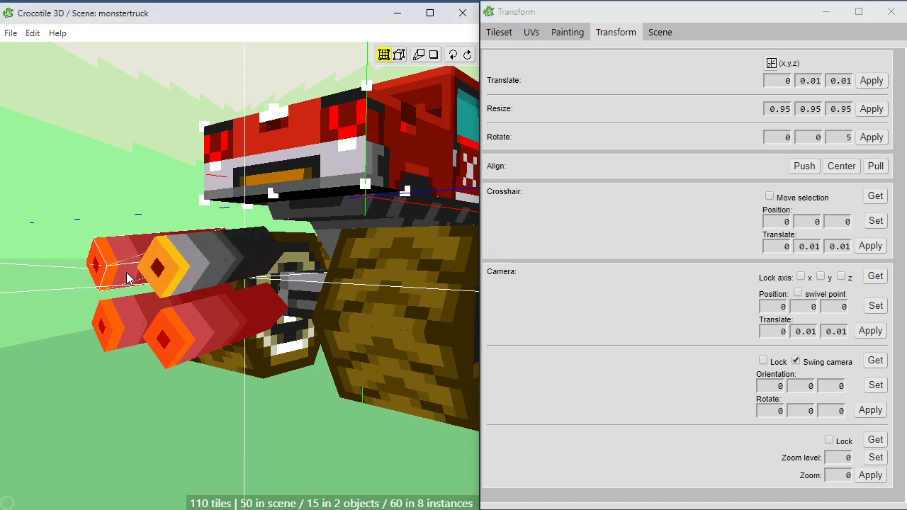
click(868, 140)
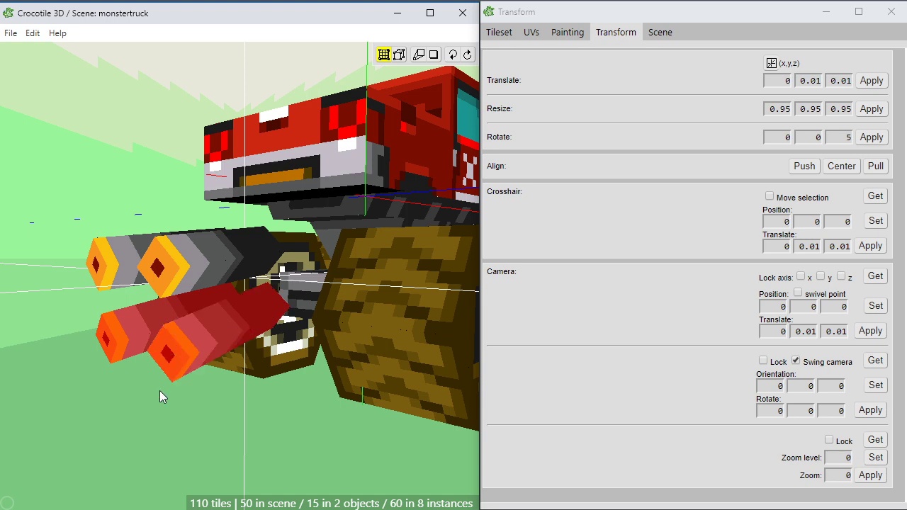
Add the upper exhaust pipes back to the selection and move all four pipes forward toward the truck
click(179, 268)
click(215, 372)
right_drag(215, 372, 223, 401)
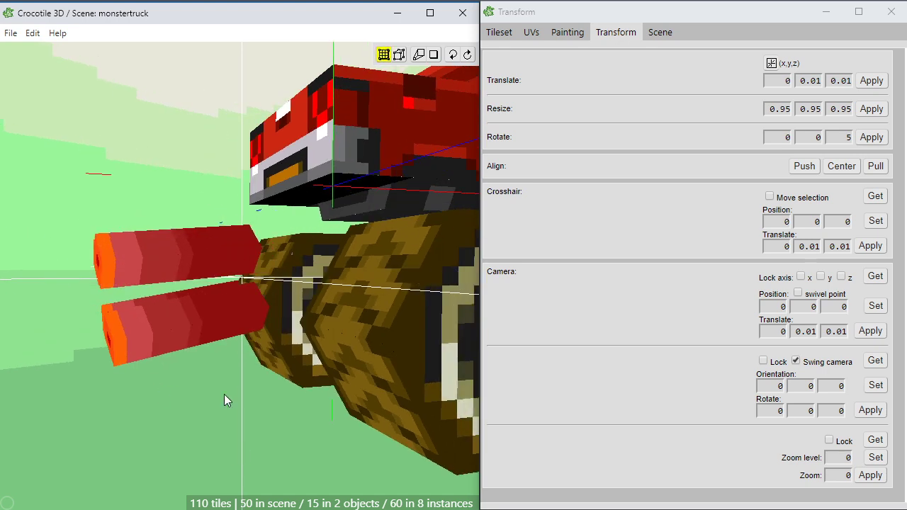
key(shift+d)
key(shift+d)
key(shift+d)
key(shift+d)
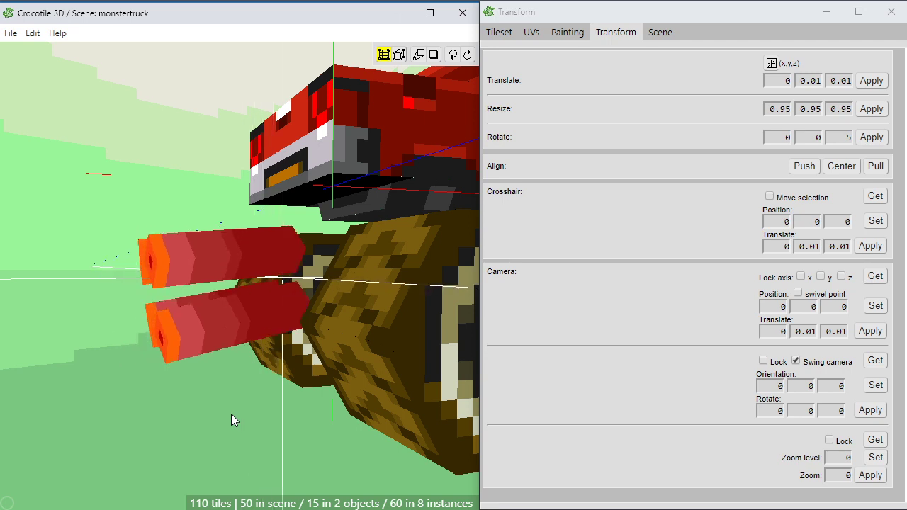
Raise the four exhaust pipes to just below the rear bumper and push them further forward between the rear wheels
key(shift+w)
key(shift+w)
key(shift+d)
key(shift+w)
key(shift+w)
key(shift+d)
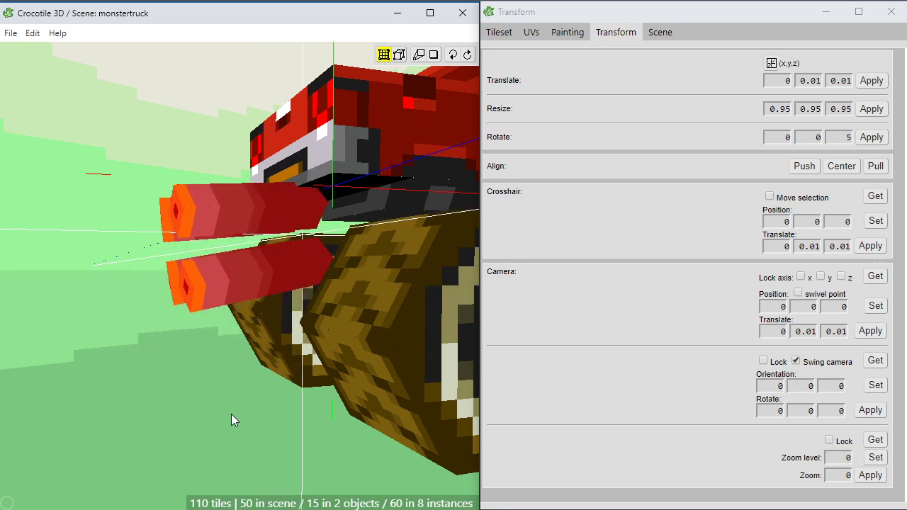
key(shift+d)
key(shift+d)
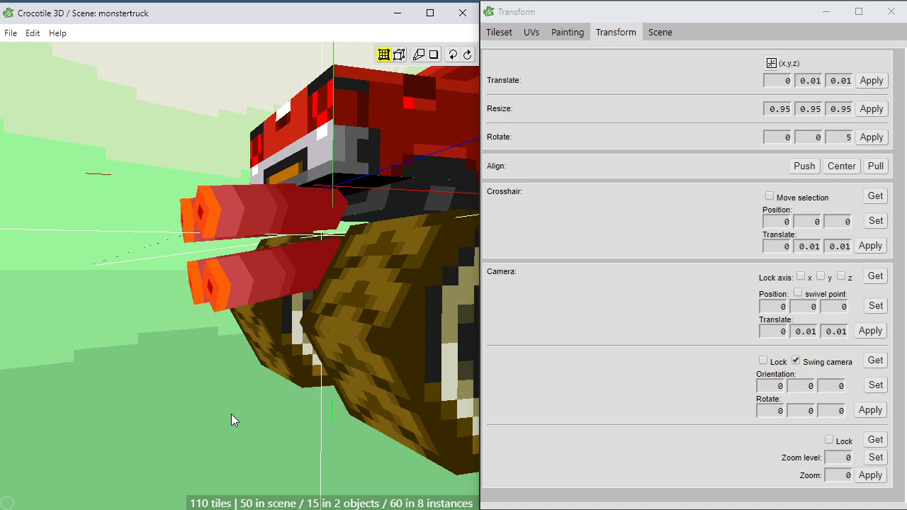
key(shift+d)
key(d)
Fine-tune the four exhaust pipes' forward position and height under the truck bed, judging from the side
key(space)
drag(231, 414, 192, 457)
drag(210, 417, 229, 391)
key(shift+d)
key(shift+d)
key(shift+w)
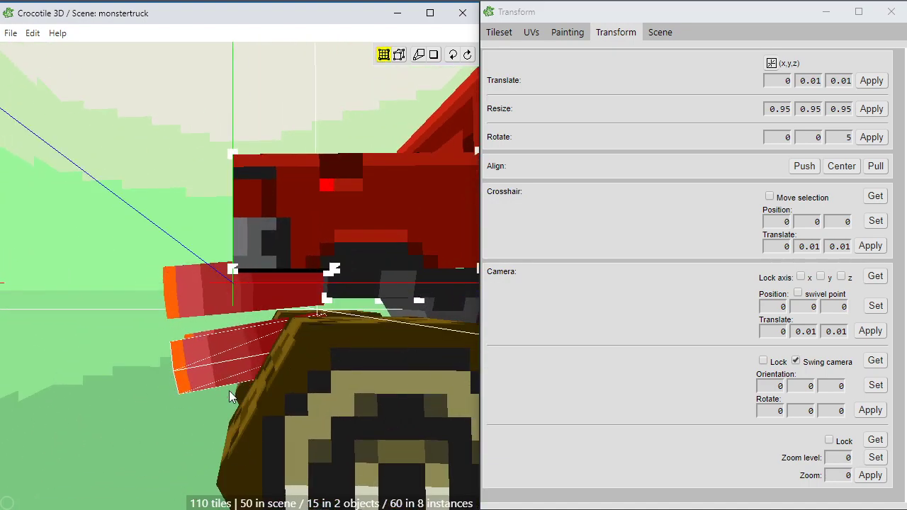
mouse_move(232, 396)
mouse_down()
mouse_move(256, 394)
mouse_move(231, 395)
mouse_up()
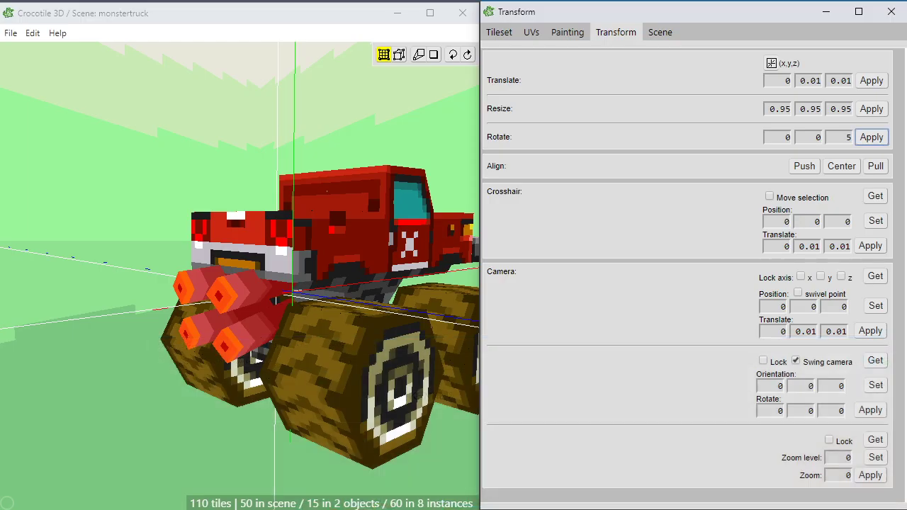
Apply a further 5-degree Z rotation to the selected exhaust pipes
click(871, 137)
click(272, 397)
click(195, 453)
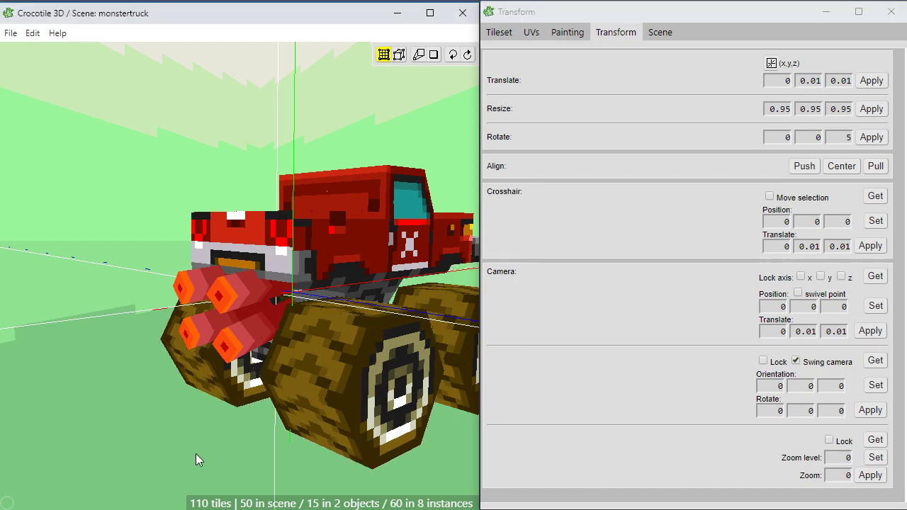
Shift the right-hand and left-hand exhaust pipe pairs inward, closer to the truck's centreline
key(space)
drag(185, 461, 71, 421)
drag(135, 454, 182, 462)
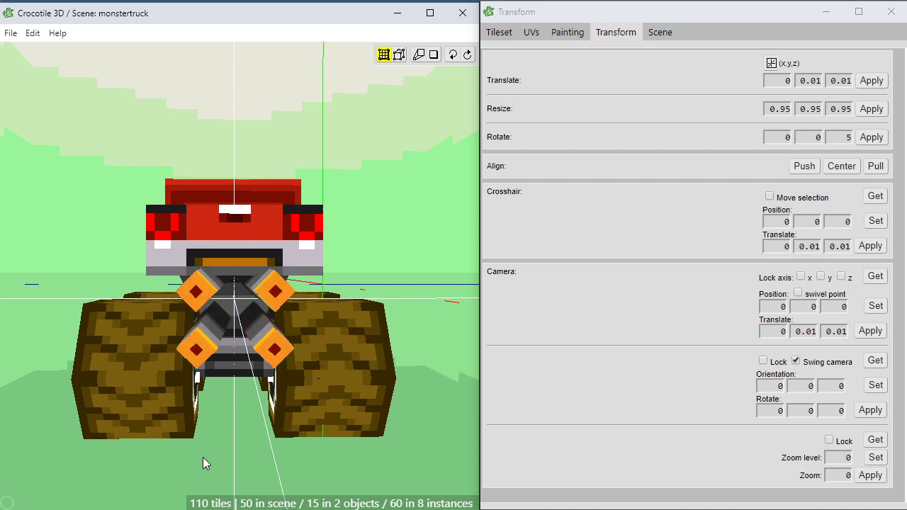
scroll(203, 457, up, 4)
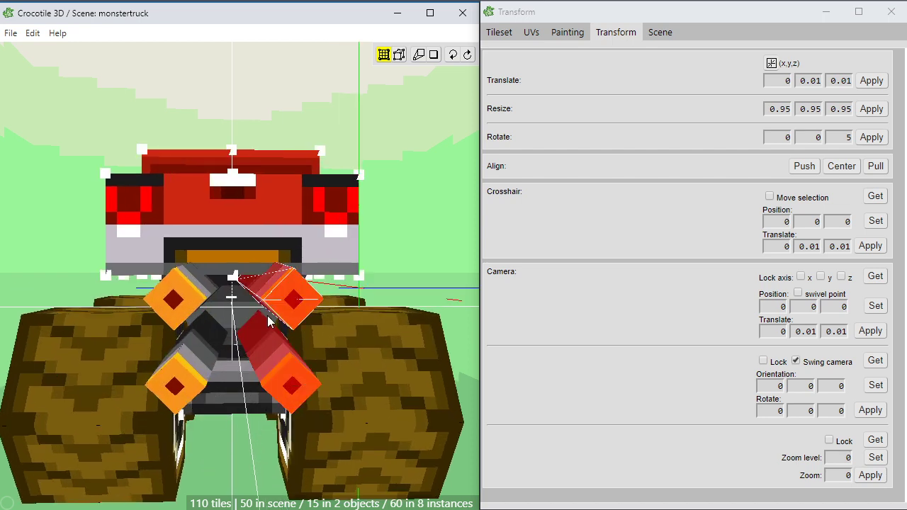
key(a)
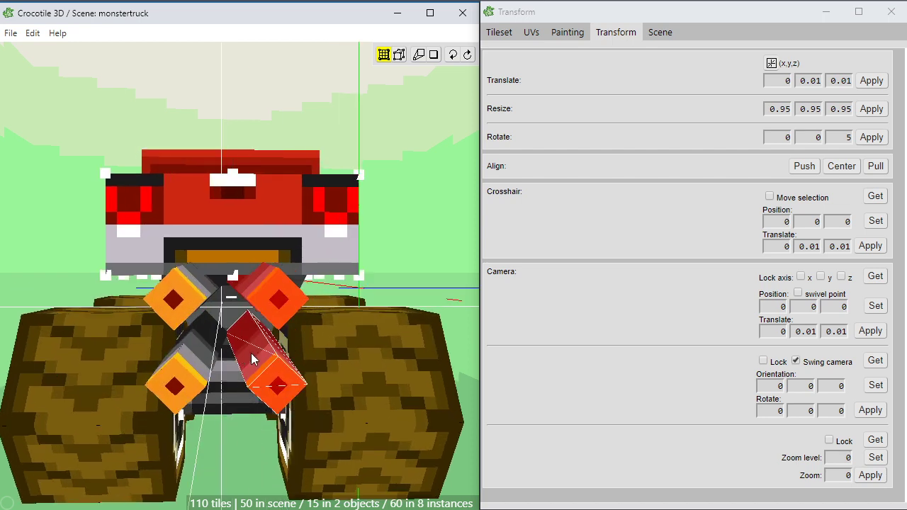
key(a)
shift+click(180, 306)
shift+click(182, 380)
key(d)
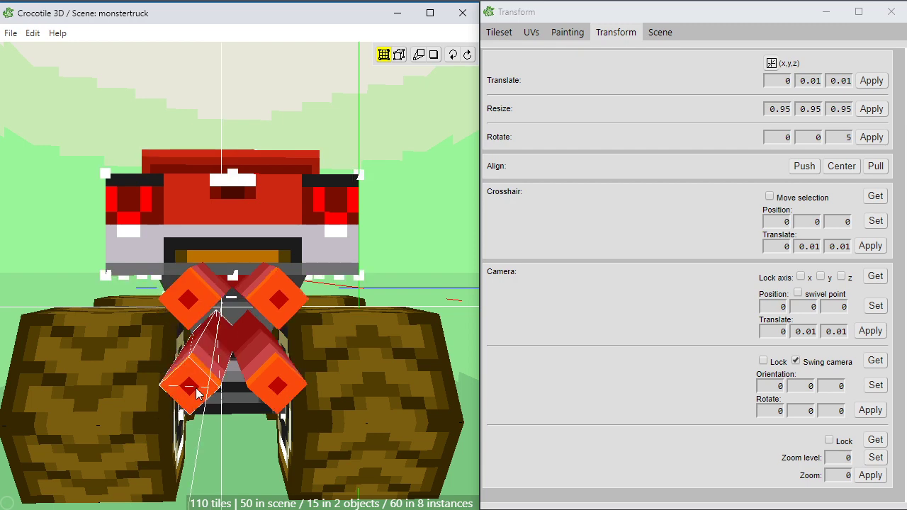
Limit the selection to the two lower exhaust pipes and move them slightly upward
ctrl+click(201, 306)
ctrl+click(270, 298)
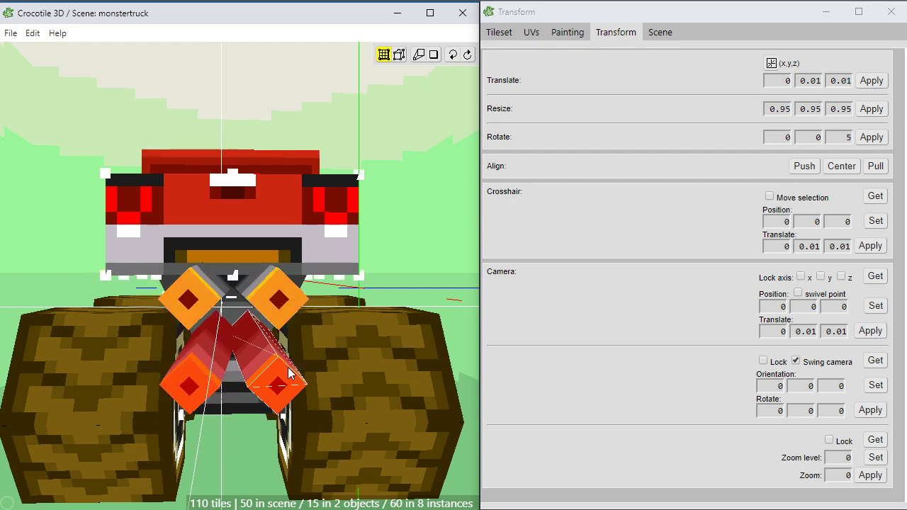
key(w)
key(space)
key(space)
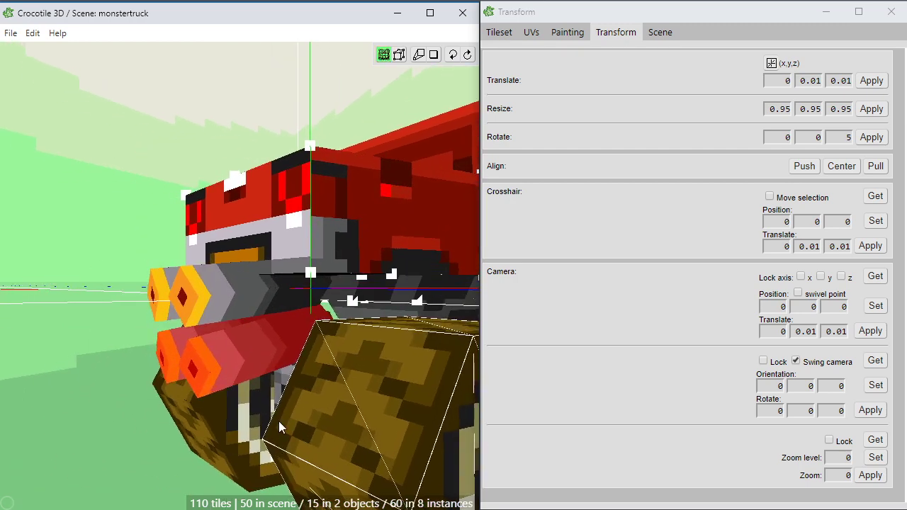
key(space)
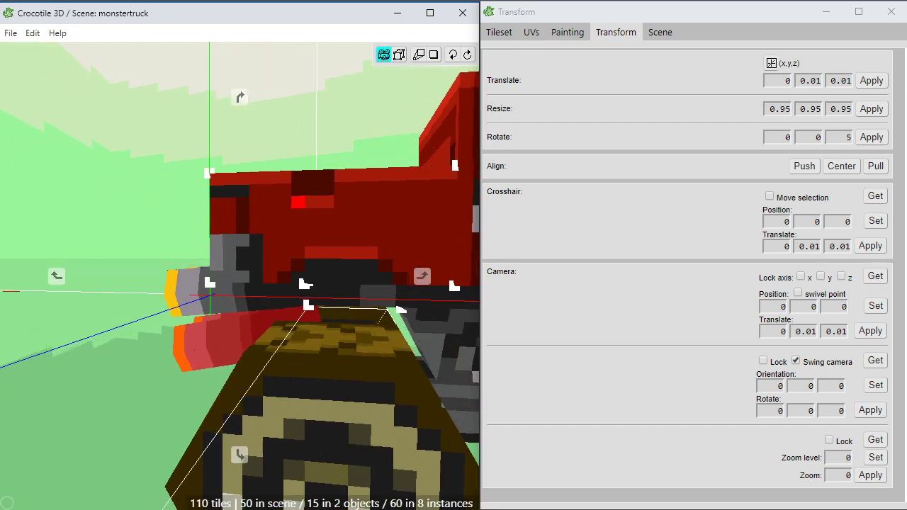
Clear the selection and examine the exhaust pipe arrangement on the whole truck from the side and rear
scroll(231, 438, down, 5)
key(space)
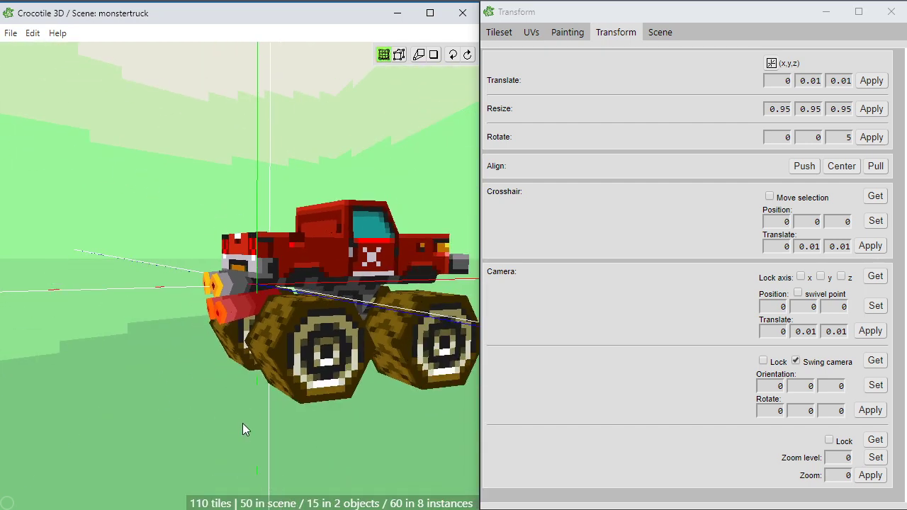
key(Tab)
key(space)
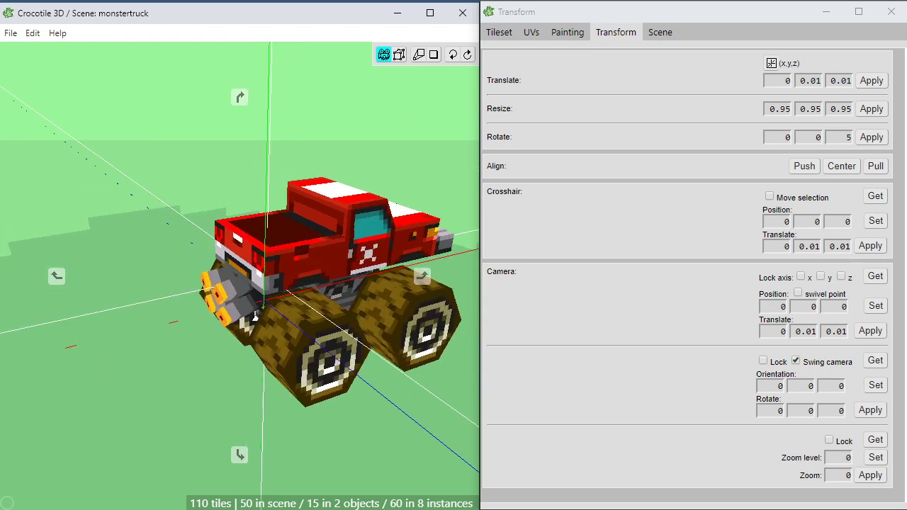
key(space)
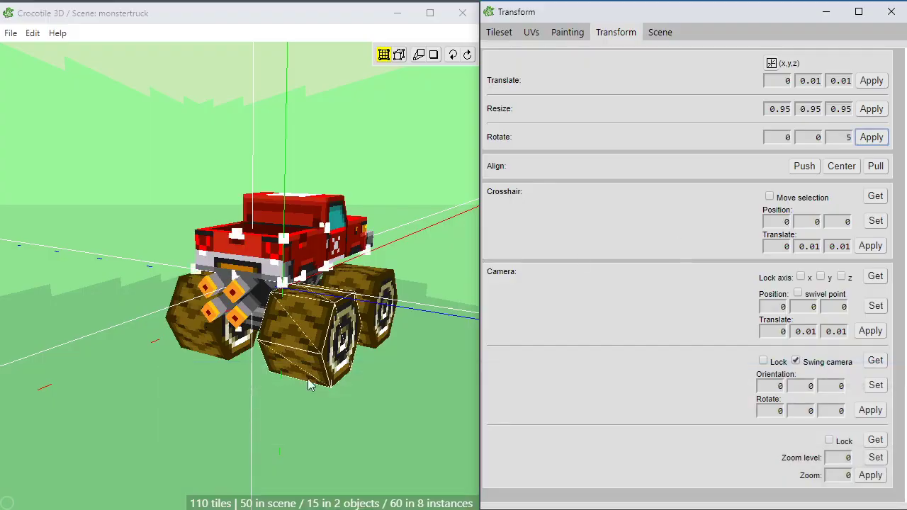
click(270, 460)
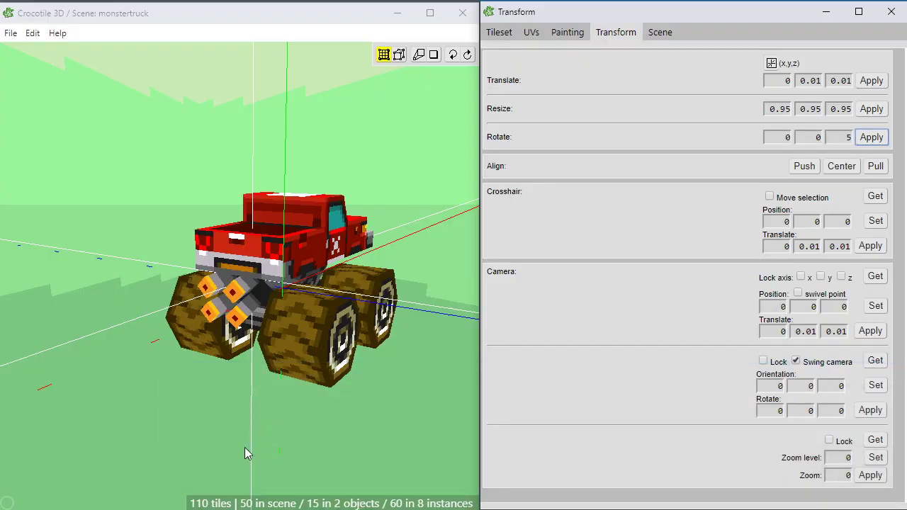
scroll(259, 436, up, 5)
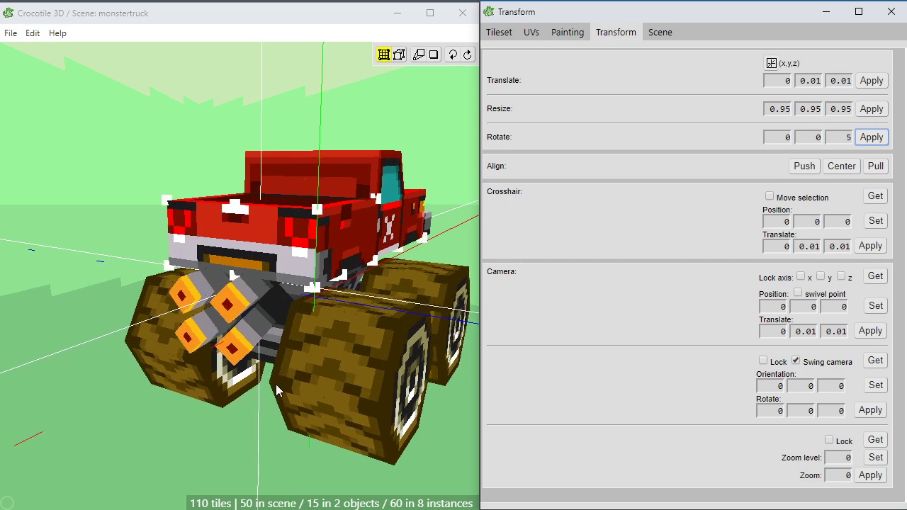
right_drag(285, 368, 284, 368)
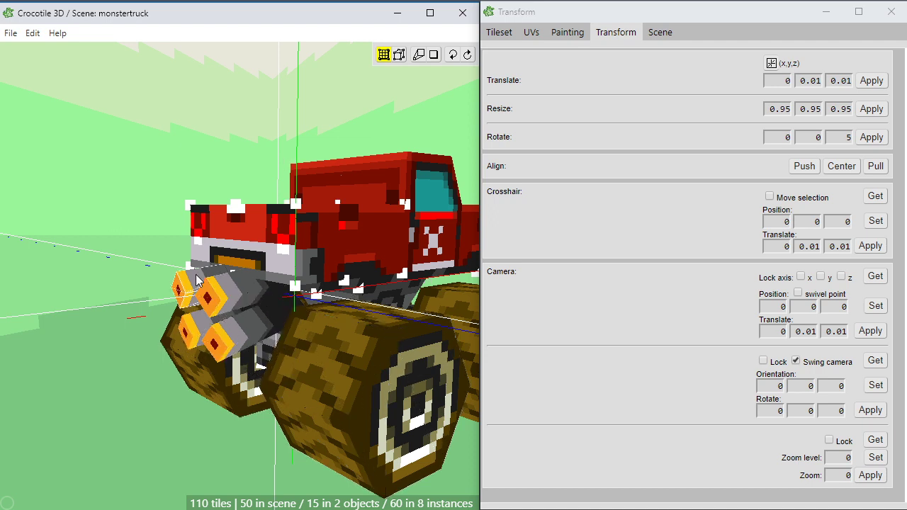
Place an extra exhaust pipe instance behind the truck
key(Return)
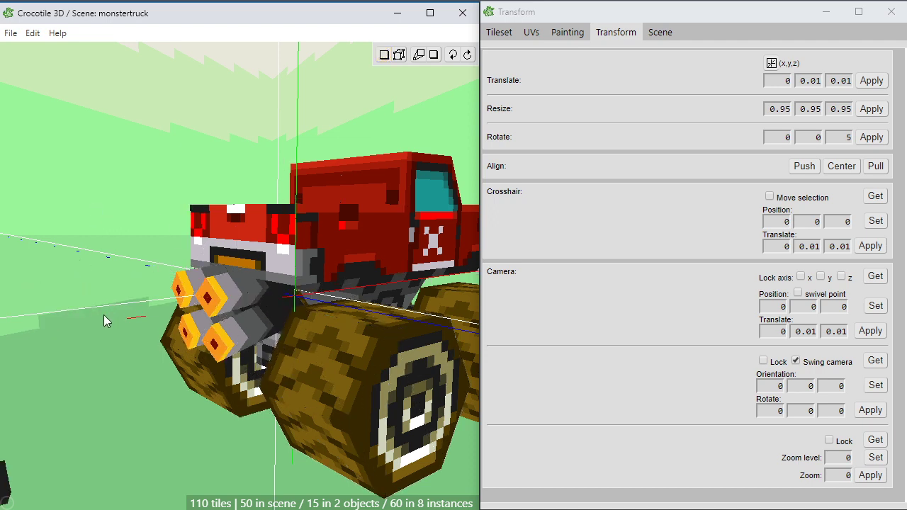
click(87, 340)
scroll(87, 341, up, 2)
right_drag(87, 340, 153, 291)
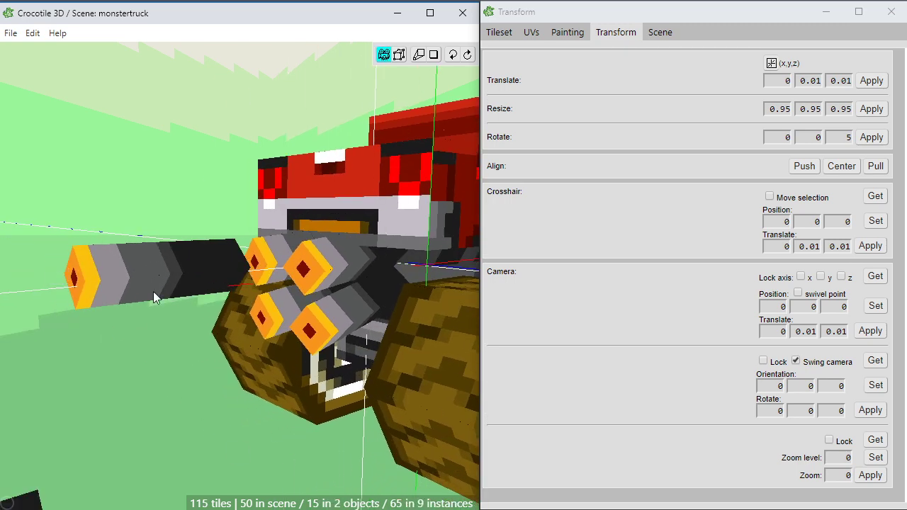
Try placing a second extra exhaust pipe instance further behind the truck, and delete it
click(177, 274)
key(Return)
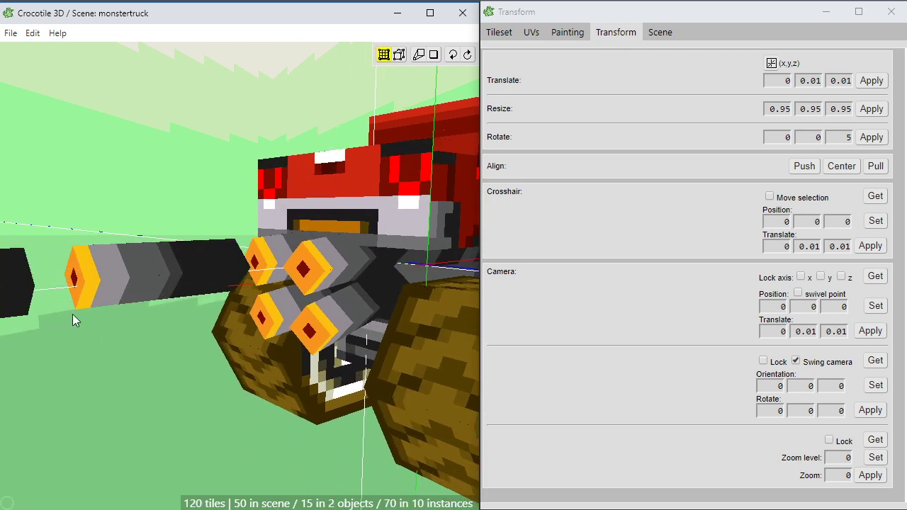
mouse_move(73, 319)
right_down()
mouse_move(118, 340)
mouse_move(146, 280)
right_up()
key(Return)
key(Return)
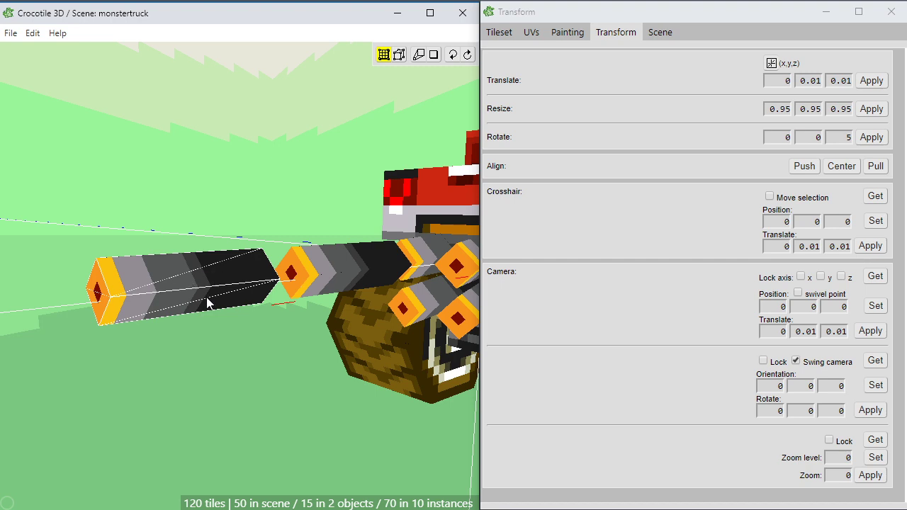
key(Return)
key(Return)
click(200, 294)
key(Delete)
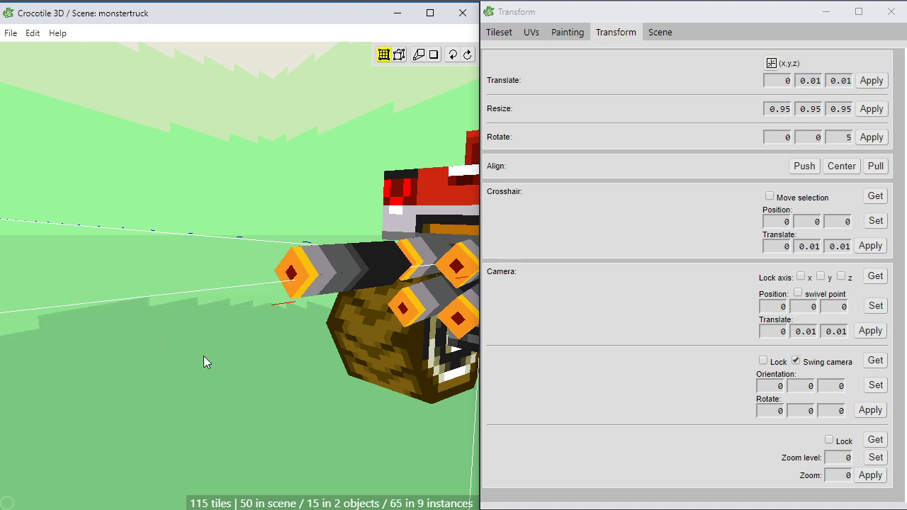
Select the remaining extra exhaust pipe and move it further away from the truck's rear
click(284, 283)
right_drag(299, 366, 287, 391)
key(Left)
key(Left)
key(Left)
key(Left)
key(Left)
key(Left)
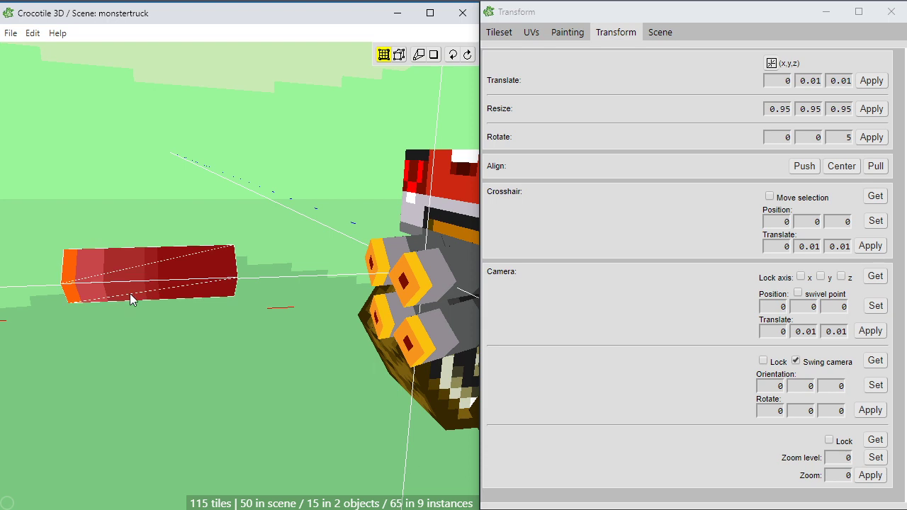
Select the truck-side end vertices of the extra exhaust pipe and move them toward the truck to lengthen it
click(131, 294)
drag(296, 218, 217, 314)
key(d)
key(d)
key(d)
key(d)
key(d)
key(d)
key(d)
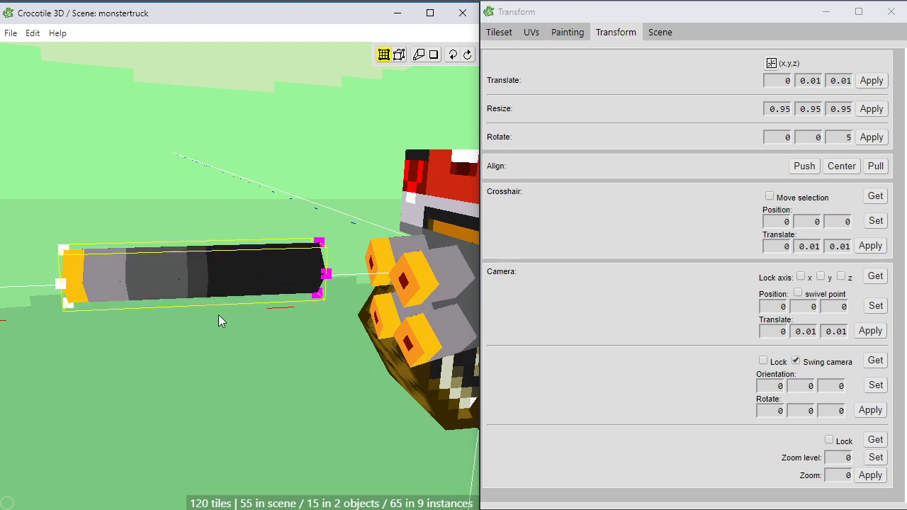
Bring up the truck's texture tileset for the lengthened extra pipe
scroll(246, 311, down, 2)
key(space)
middle_drag(246, 311, 161, 285)
key(space)
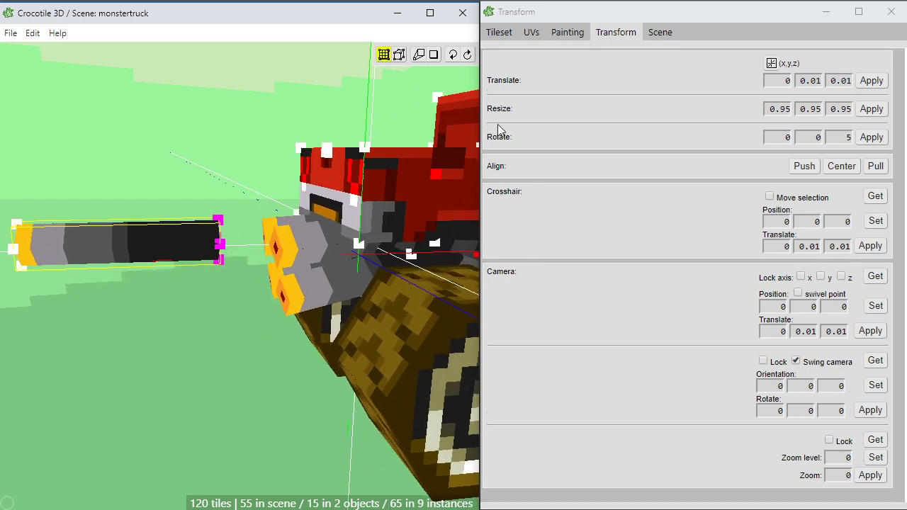
click(499, 32)
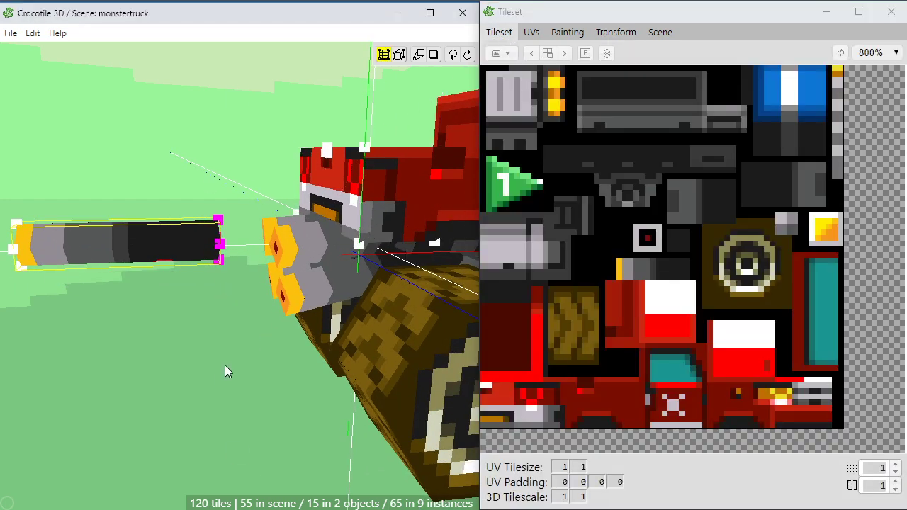
Fine-tune the extra pipe's length by nudging its truck-side end vertices, and deselect them
key(space)
mouse_move(227, 371)
middle_down()
mouse_move(160, 355)
mouse_move(141, 333)
mouse_move(231, 384)
mouse_move(215, 377)
middle_up()
key(space)
key(d)
key(d)
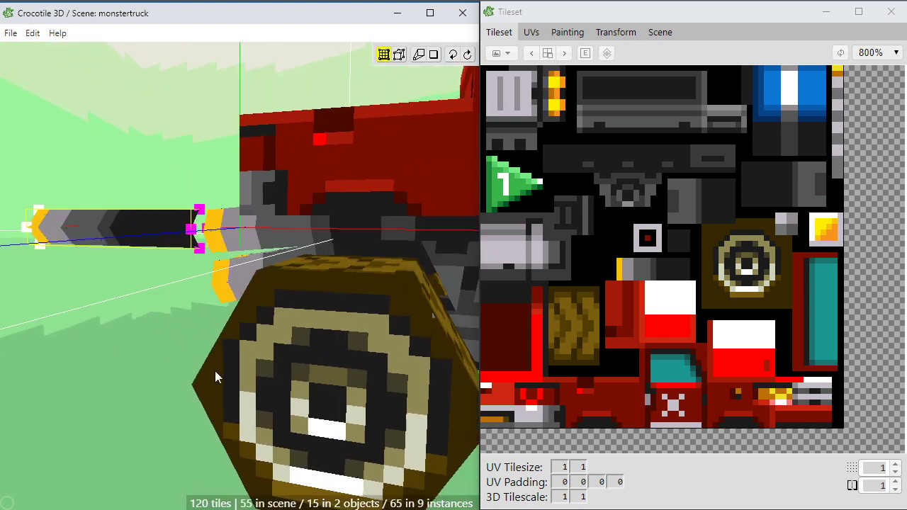
key(a)
click(130, 365)
key(space)
middle_drag(130, 365, 132, 348)
key(space)
key(space)
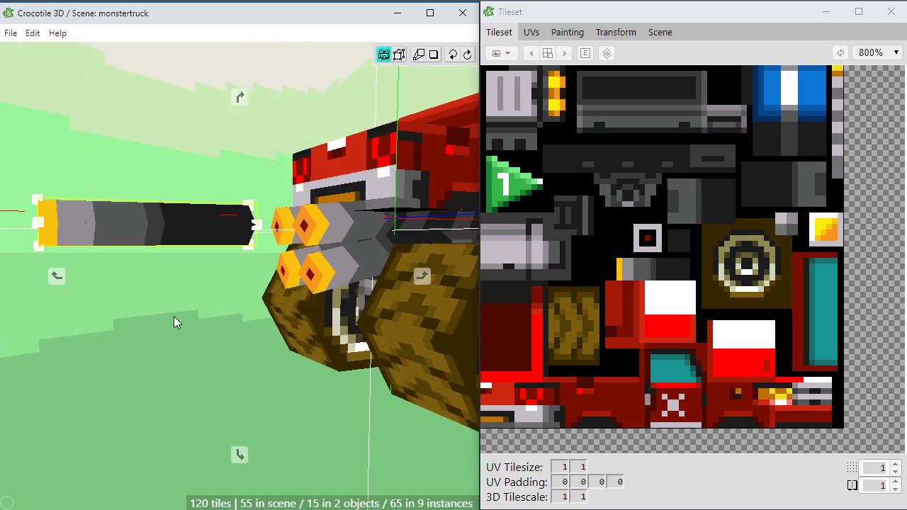
Select the entire extra exhaust pipe and move the crosshair to it
right_drag(174, 316, 185, 341)
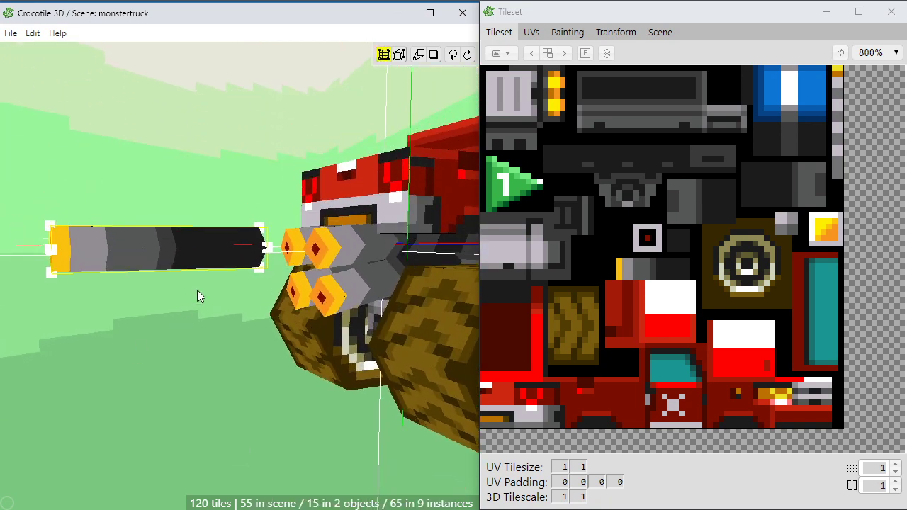
key(space)
drag(192, 276, 301, 281)
scroll(187, 314, up, 3)
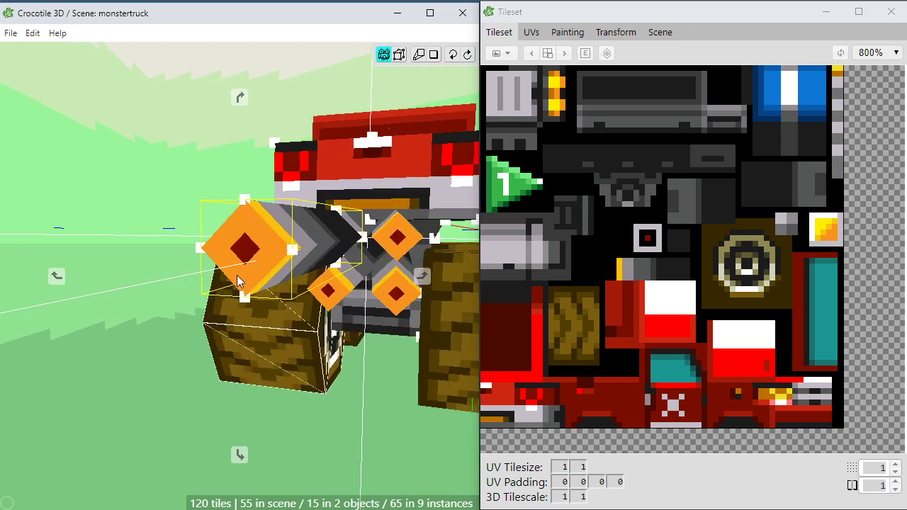
drag(239, 308, 149, 356)
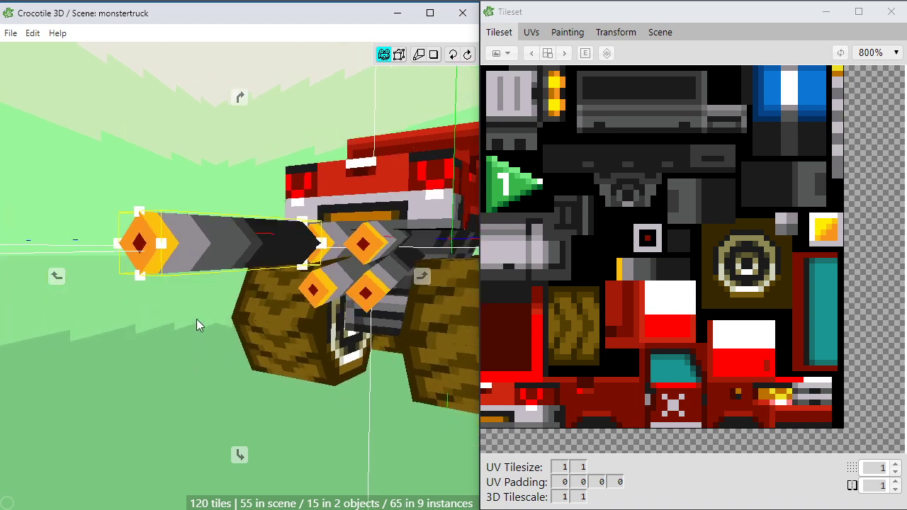
key(space)
drag(287, 325, 319, 341)
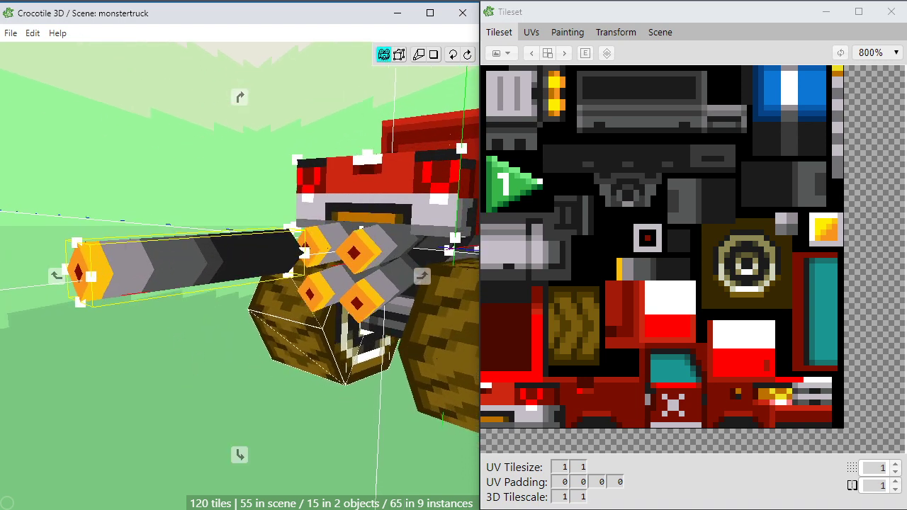
key(space)
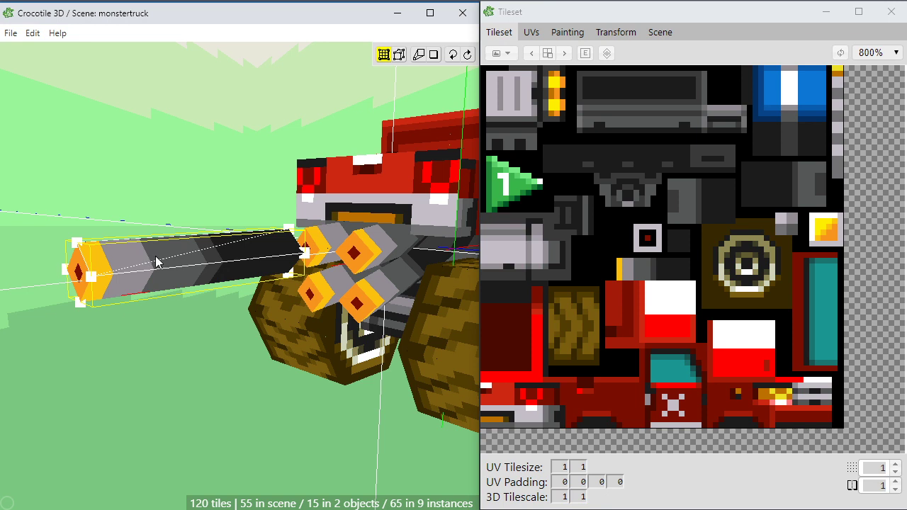
drag(30, 227, 130, 321)
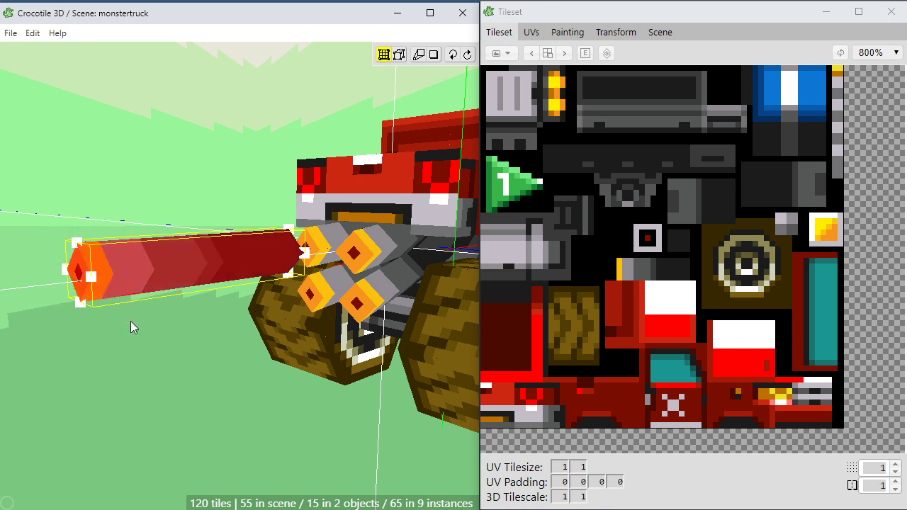
key(c)
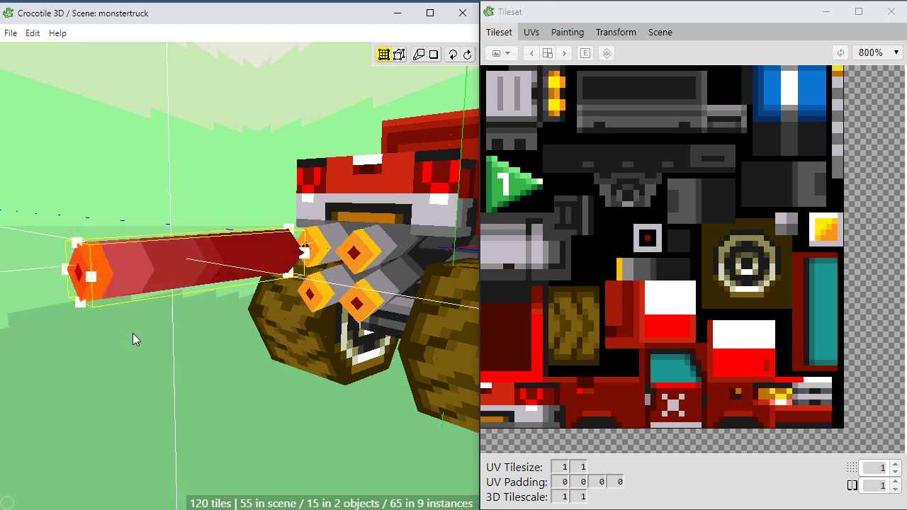
Raise the selected pipe slightly and line the crosshair up with the pipe's centre
key(space)
drag(136, 362, 180, 351)
scroll(168, 351, up, 3)
key(s)
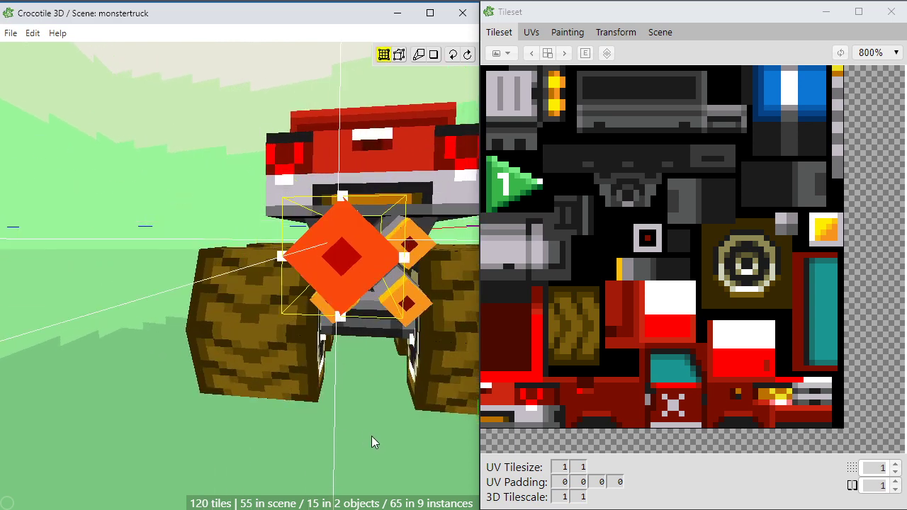
key(w)
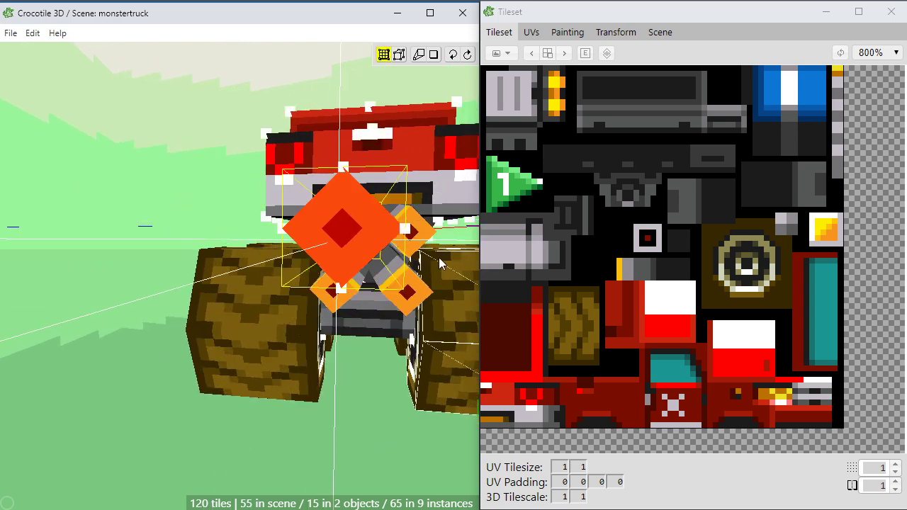
click(607, 32)
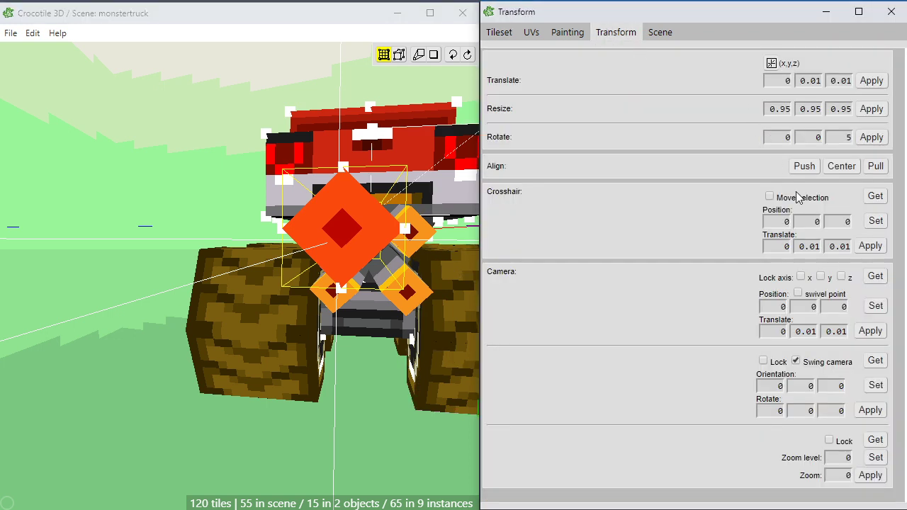
click(868, 248)
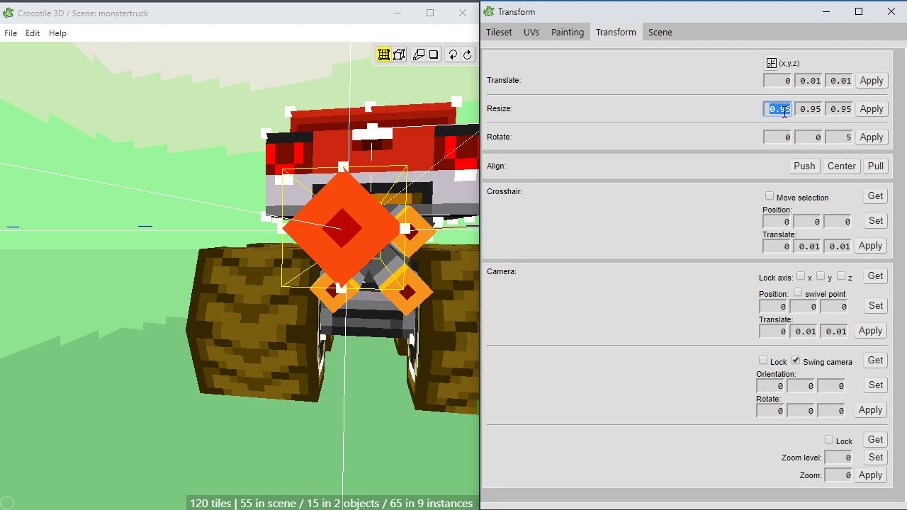
Try resizing the selected pipe by 0 in X and 0.95 in Y and Z, and undo the result
click(871, 112)
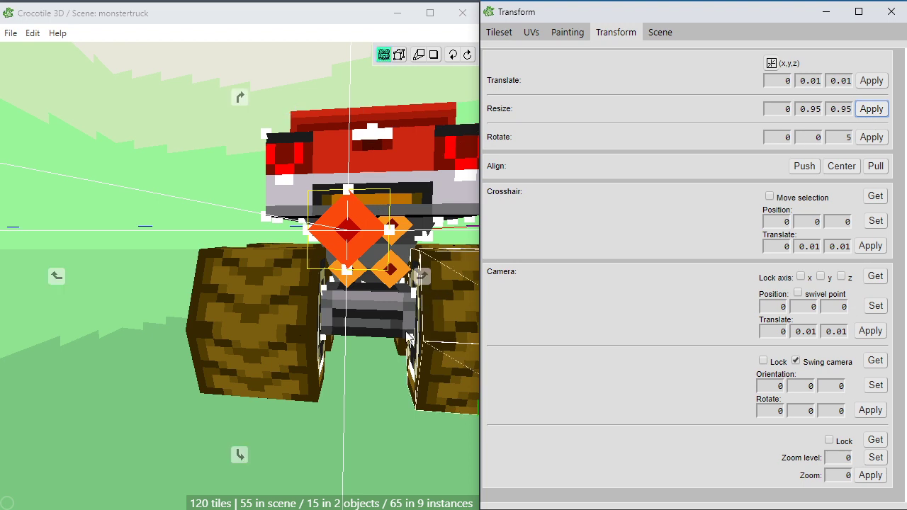
right_drag(428, 376, 374, 393)
key(ctrl+z)
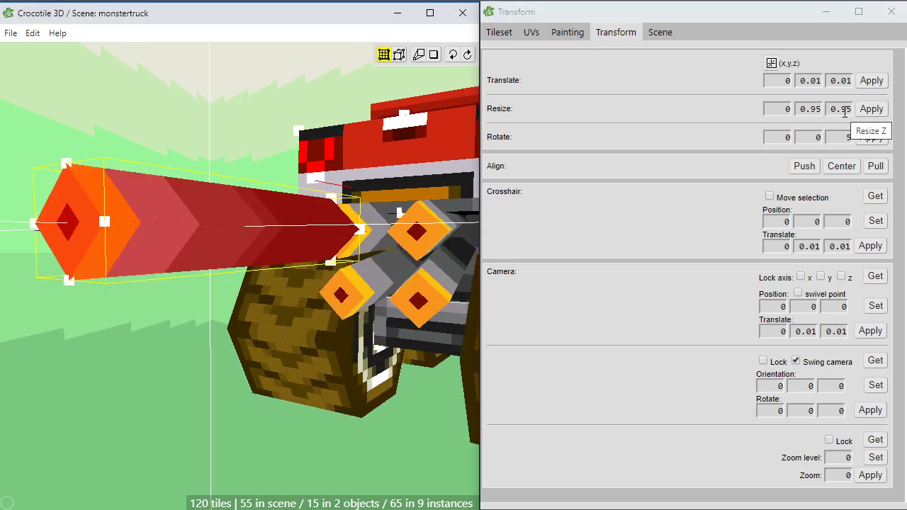
click(872, 112)
right_drag(401, 293, 453, 284)
click(877, 111)
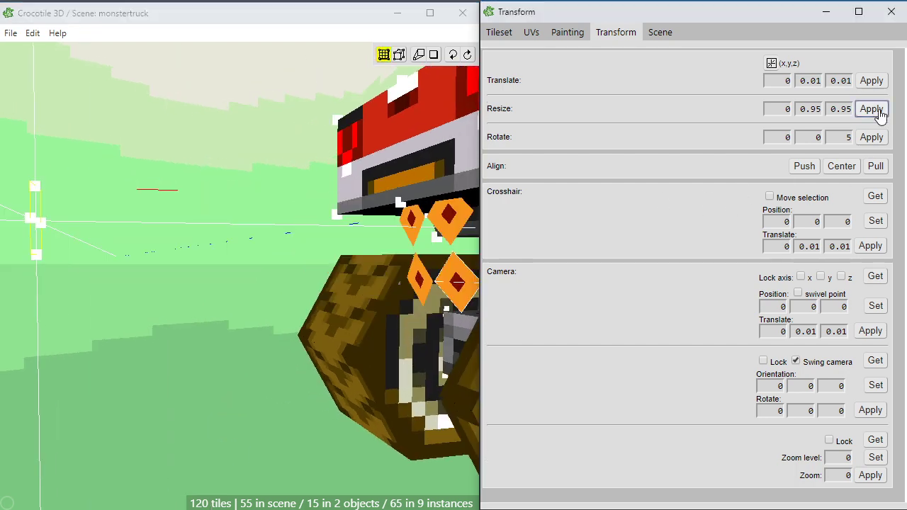
key(ctrl+z)
key(space)
right_drag(202, 388, 323, 350)
key(space)
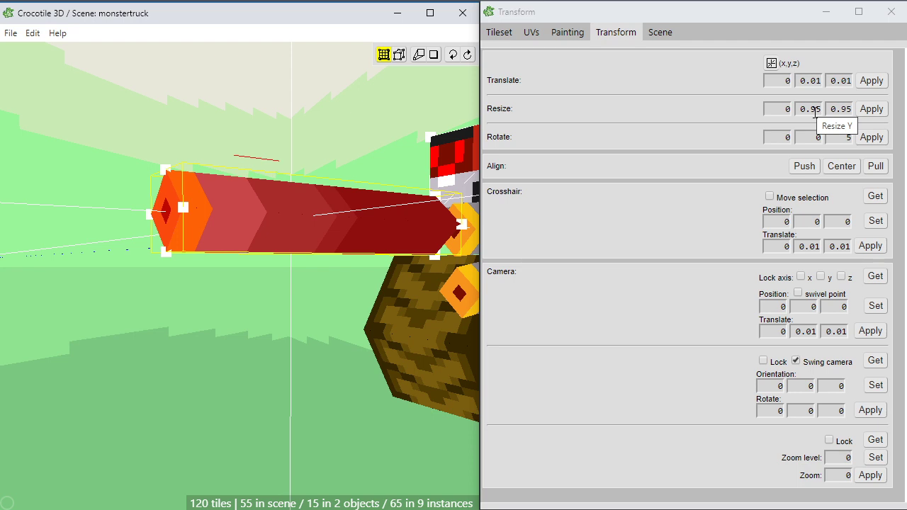
Set the resize factors to 0.99 for both Y and Z
click(818, 108)
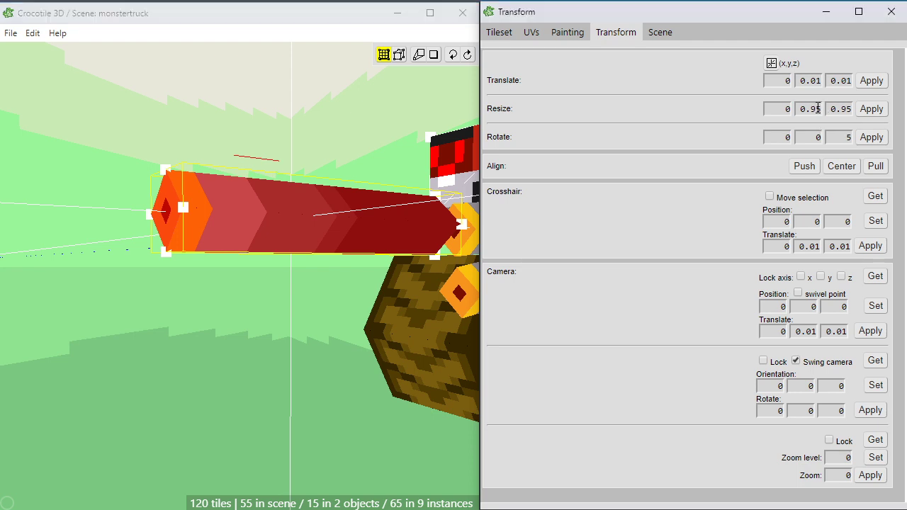
text(9)
double_click(847, 109)
text(9)
Try resizing the pipe by 0 in X and 0.99 in Y and Z, and undo the result
click(870, 110)
click(141, 345)
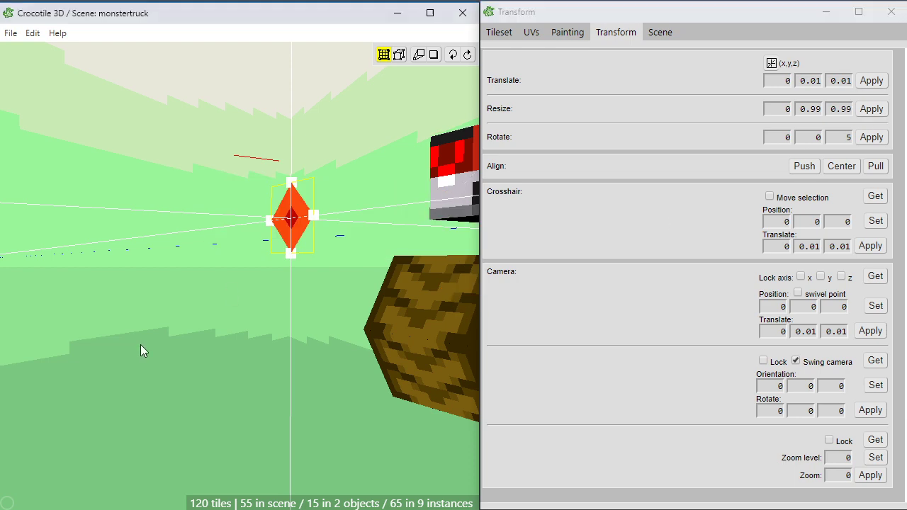
key(ctrl+z)
scroll(207, 320, down, 3)
key(space)
drag(252, 355, 274, 337)
key(space)
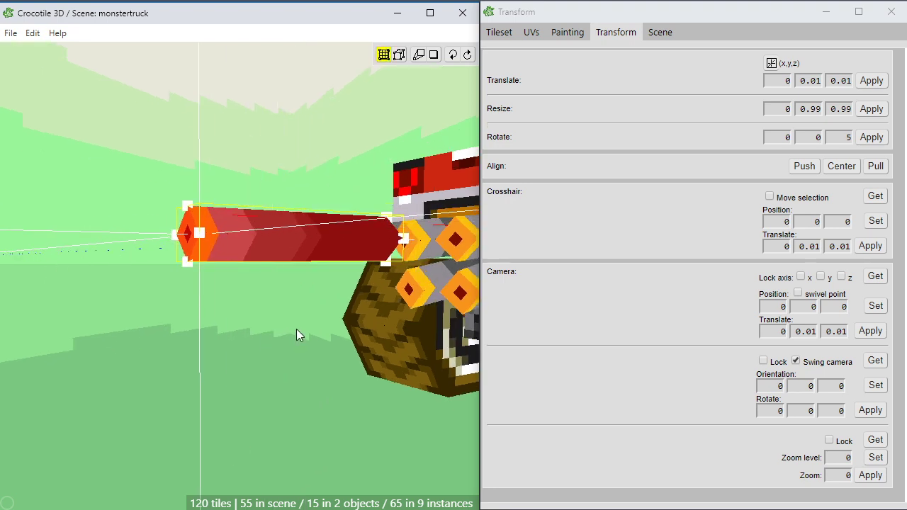
click(873, 110)
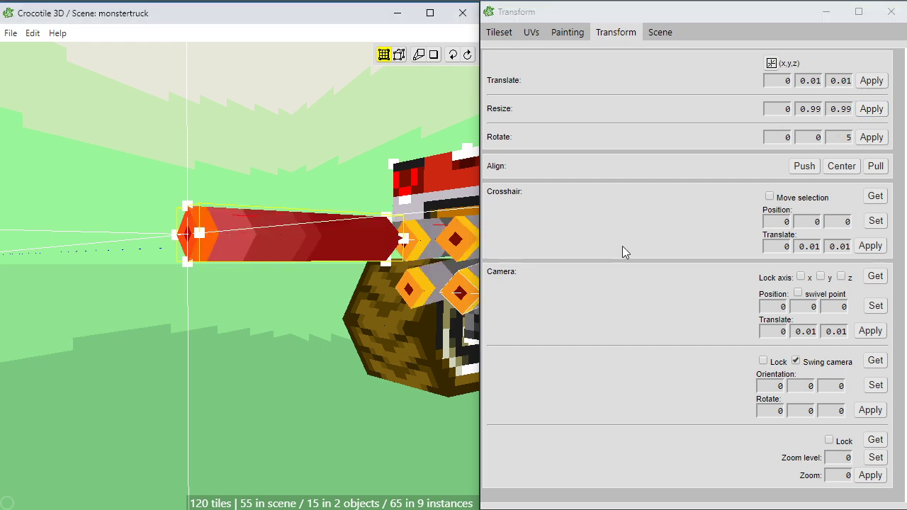
Set the X resize factor to 1 to preserve the pipe's length
click(786, 109)
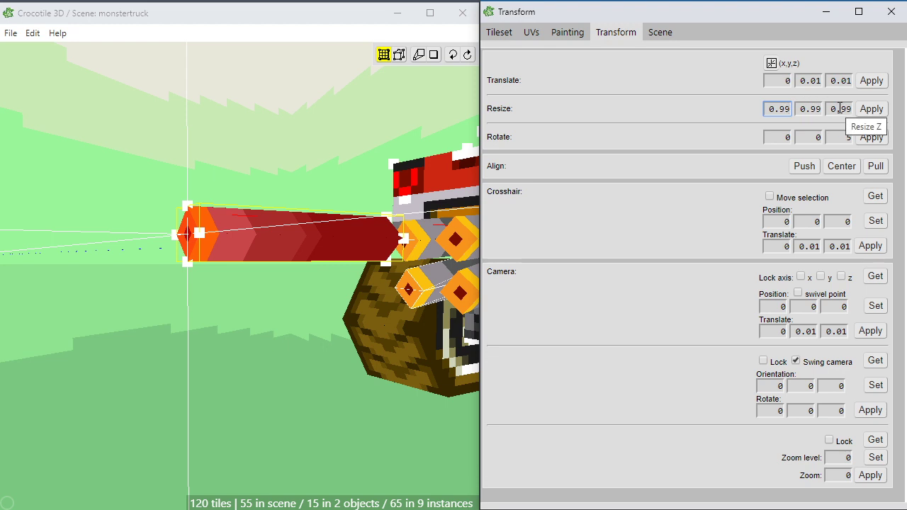
right_drag(285, 288, 288, 363)
click(12, 504)
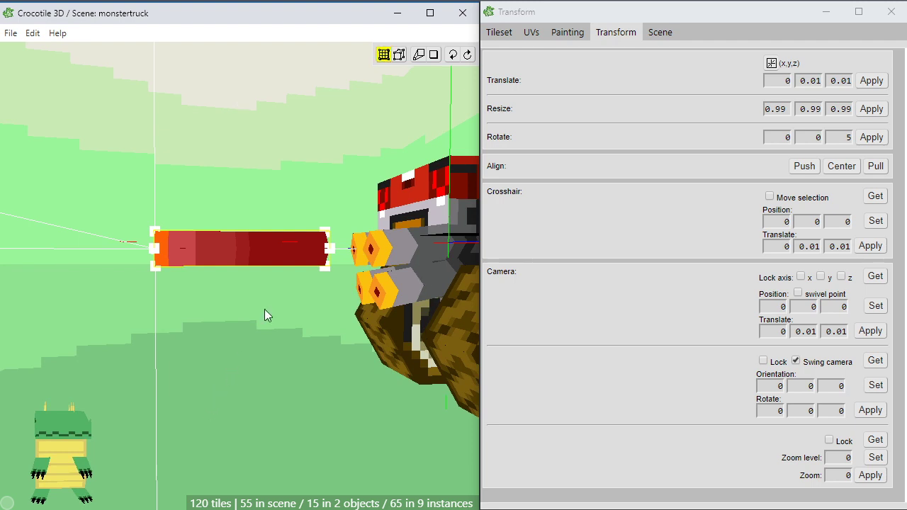
double_click(791, 110)
text(1)
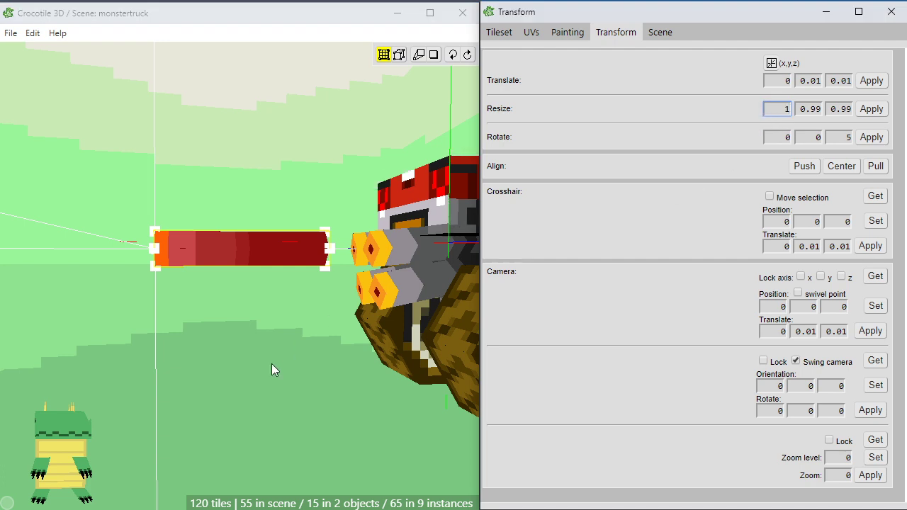
click(15, 486)
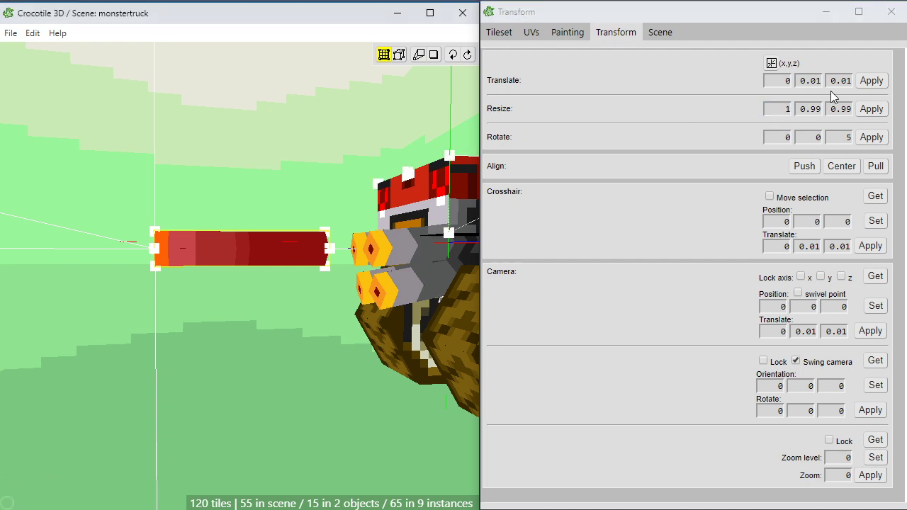
Slim the exhaust pipe gradually by repeatedly resizing it by 1 in X and 0.99 in Y and Z
click(874, 114)
middle_drag(163, 337, 203, 335)
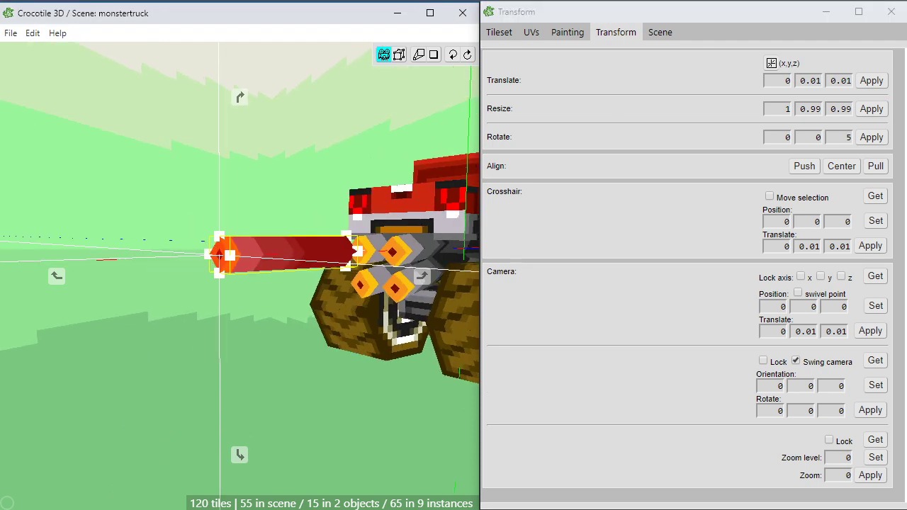
scroll(203, 334, up, 3)
scroll(201, 334, up, 1)
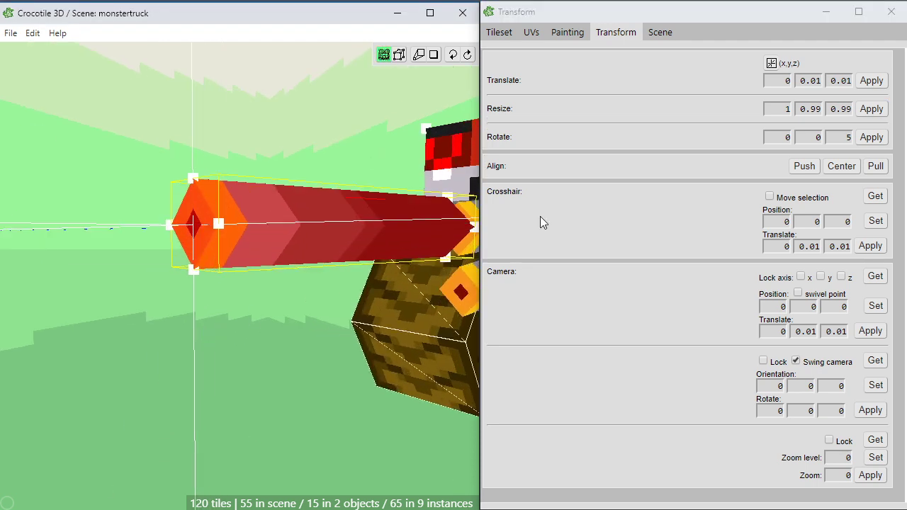
click(876, 111)
click(877, 115)
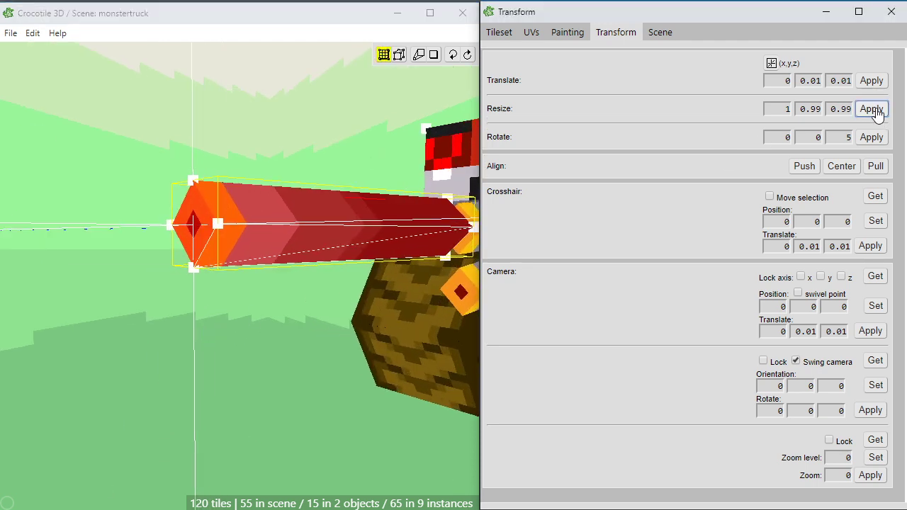
click(877, 115)
scroll(298, 321, down, 2)
drag(434, 357, 326, 337)
click(876, 111)
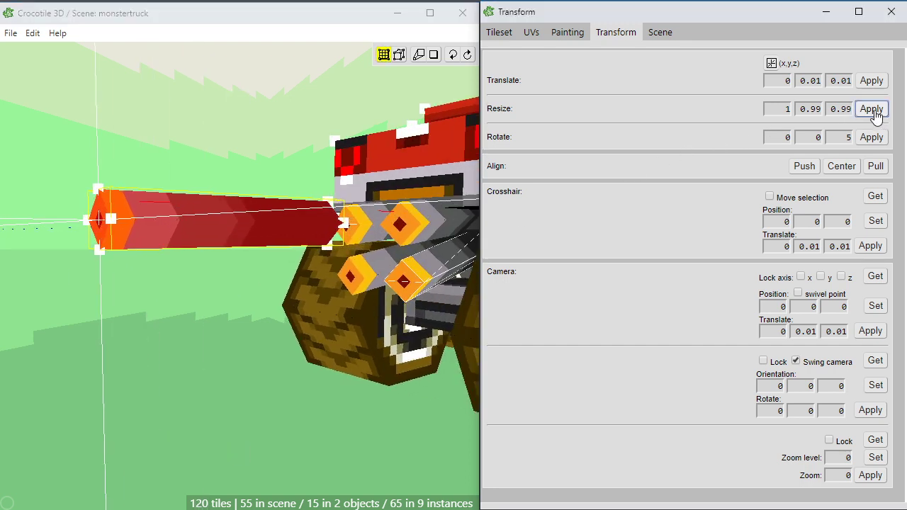
click(875, 112)
click(876, 111)
click(875, 112)
click(875, 111)
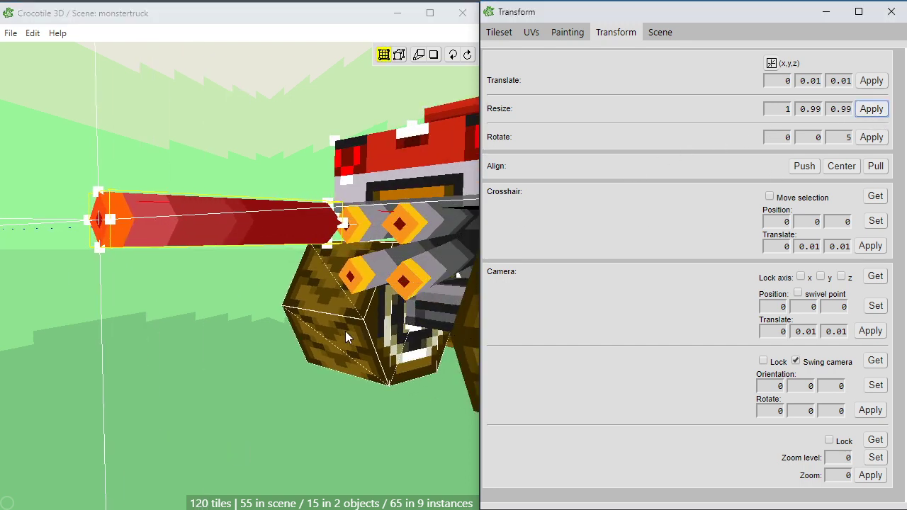
Examine the slimmed exhaust pipes against the truck's rear from several angles and up close
scroll(345, 331, down, 2)
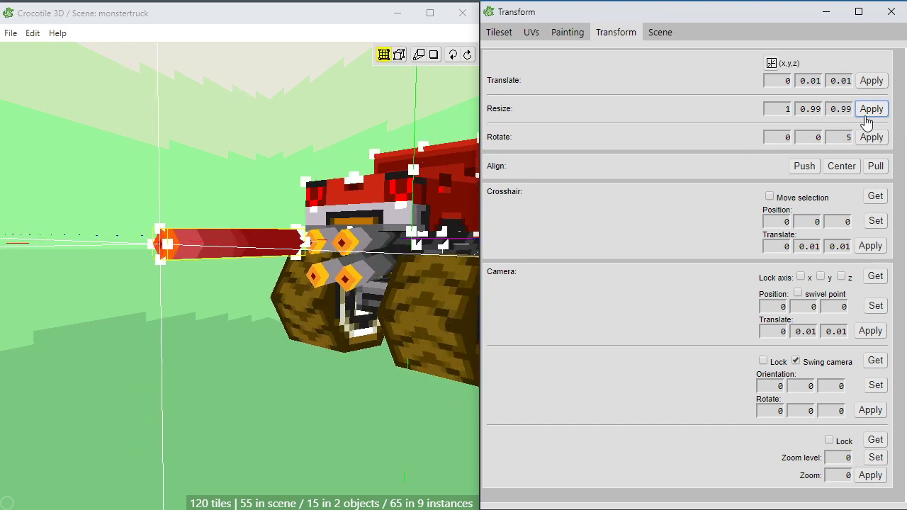
scroll(432, 250, down, 3)
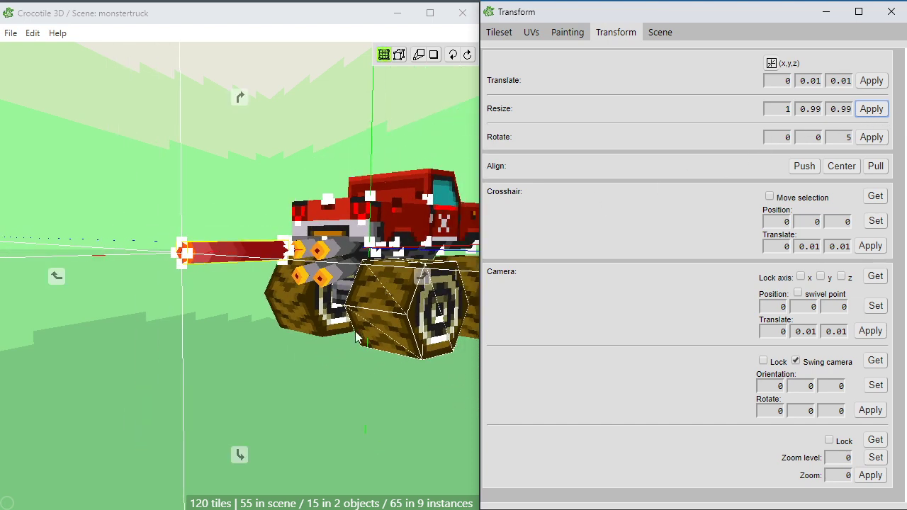
drag(340, 284, 361, 345)
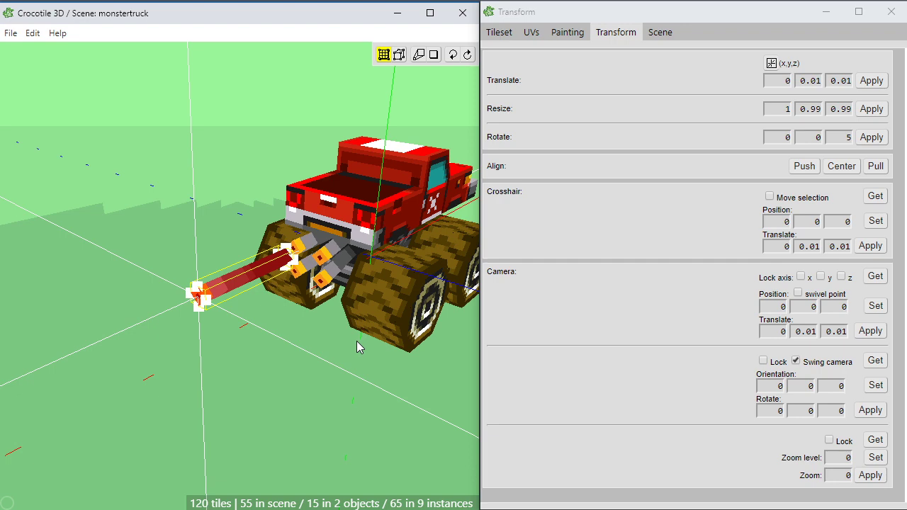
scroll(356, 342, up, 1)
key(space)
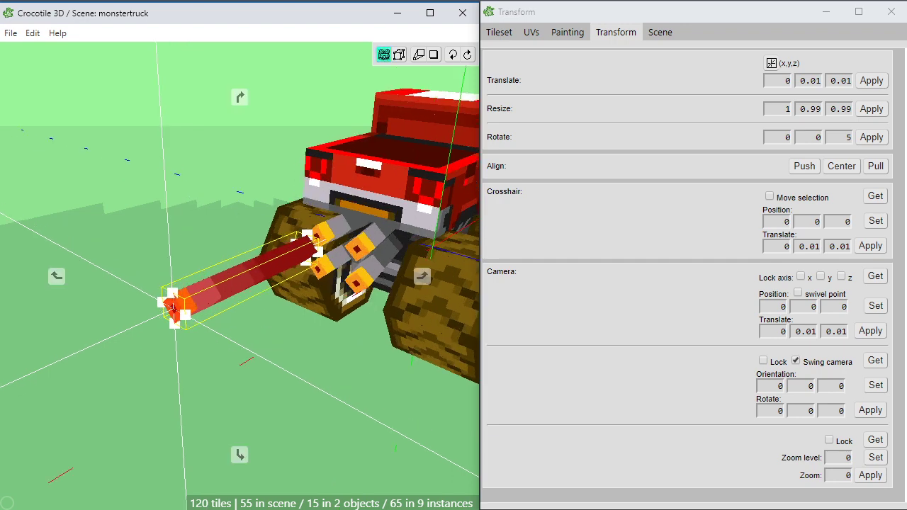
right_drag(339, 363, 315, 427)
scroll(315, 427, down, 1)
scroll(313, 428, down, 1)
drag(310, 429, 317, 404)
key(space)
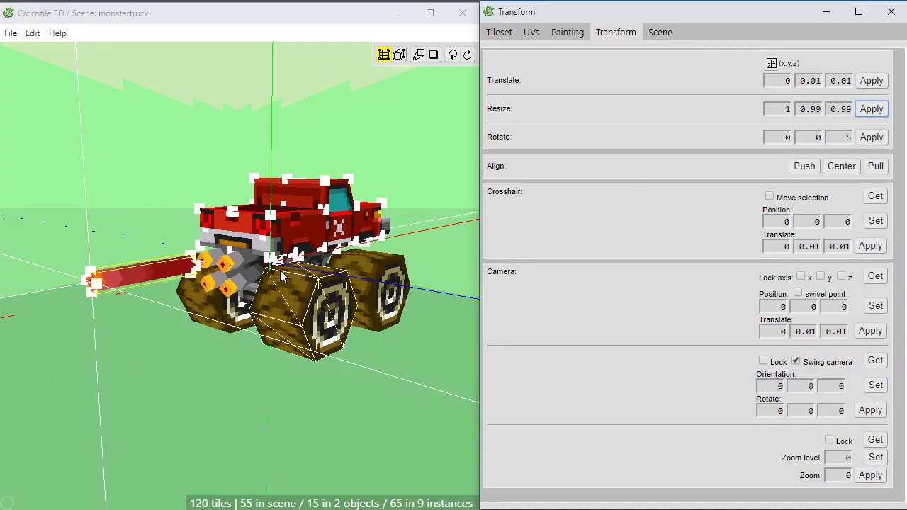
scroll(266, 276, up, 3)
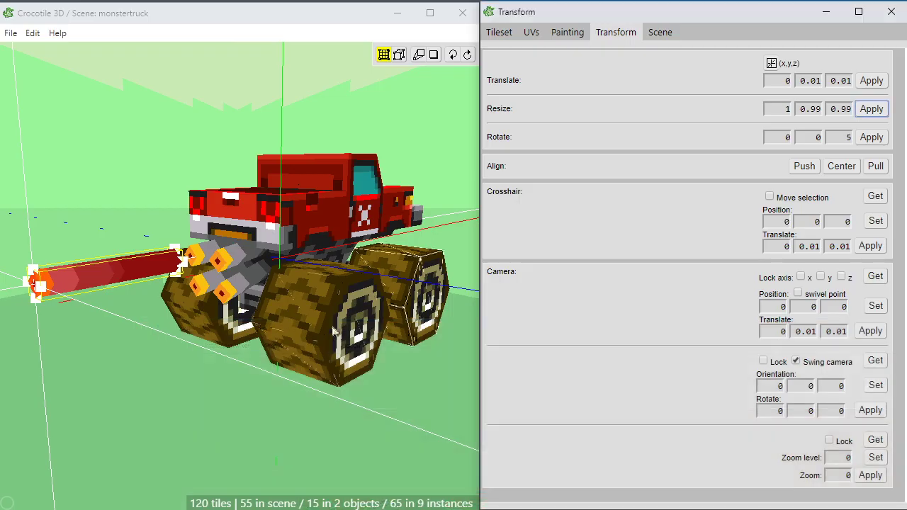
key(space)
right_drag(158, 368, 216, 349)
scroll(158, 368, up, 3)
key(space)
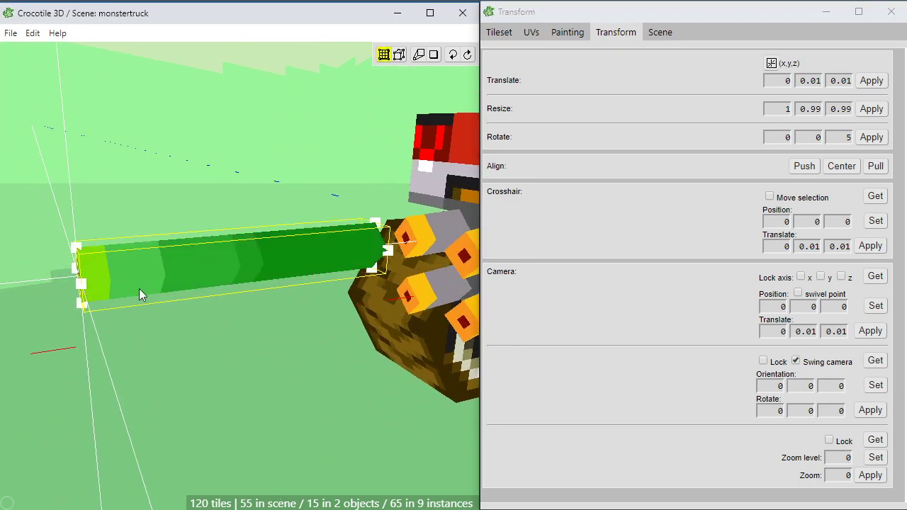
Split all four long sides of the exhaust pipe partway along its length to form a ring of new vertices
click(275, 258)
click(281, 277)
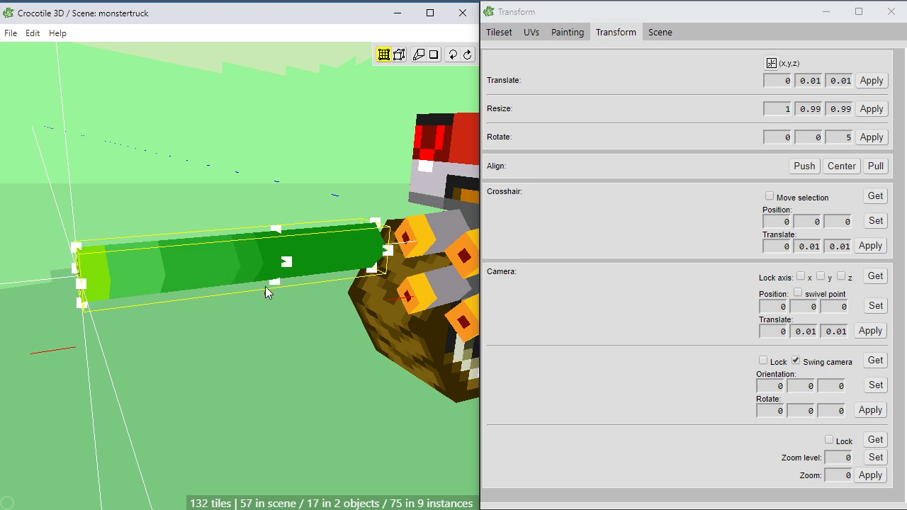
key(space)
drag(245, 346, 279, 203)
click(258, 209)
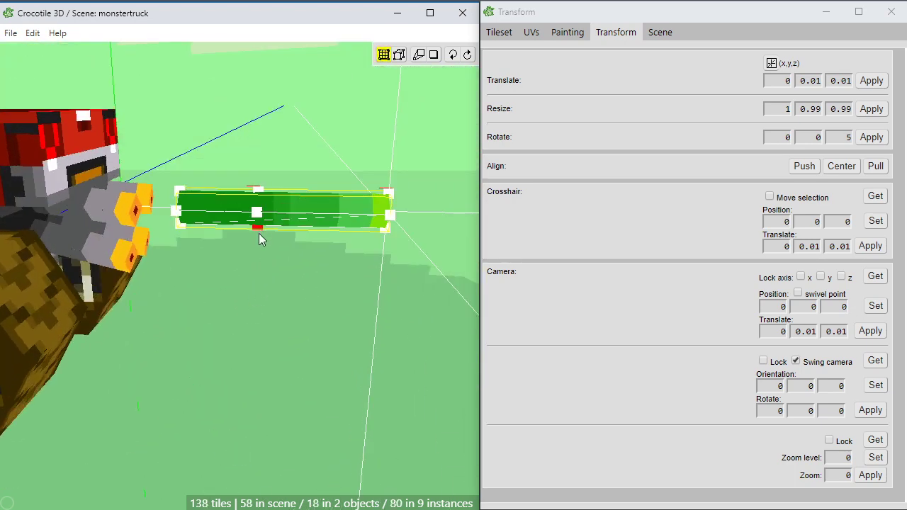
key(space)
drag(260, 238, 241, 269)
click(257, 236)
key(space)
key(space)
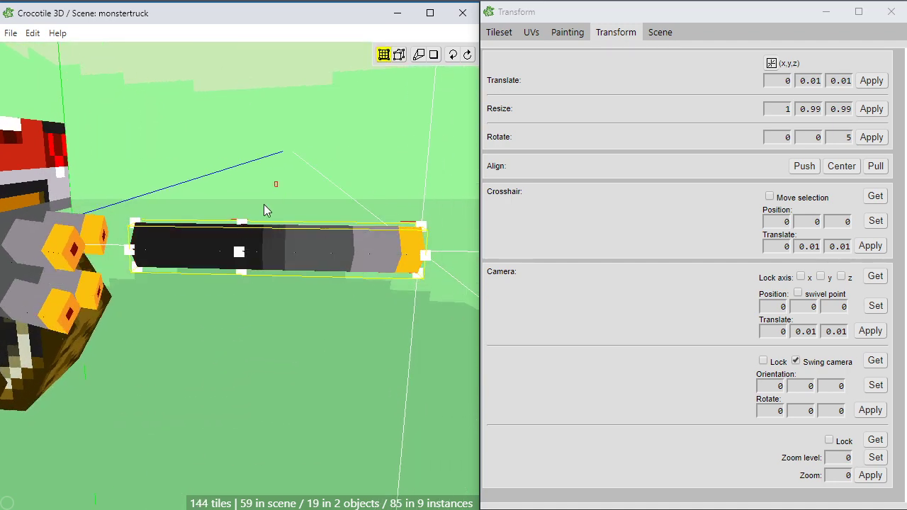
key(space)
drag(222, 312, 135, 292)
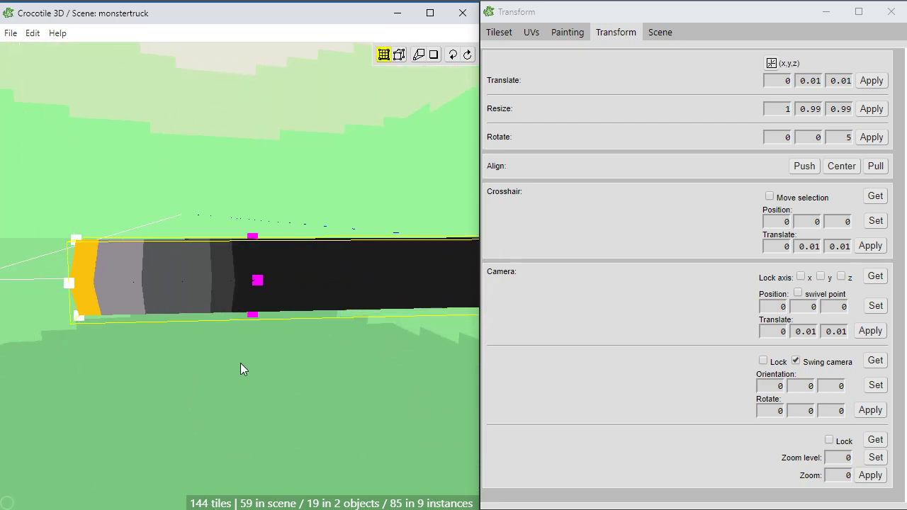
key(space)
drag(240, 364, 333, 315)
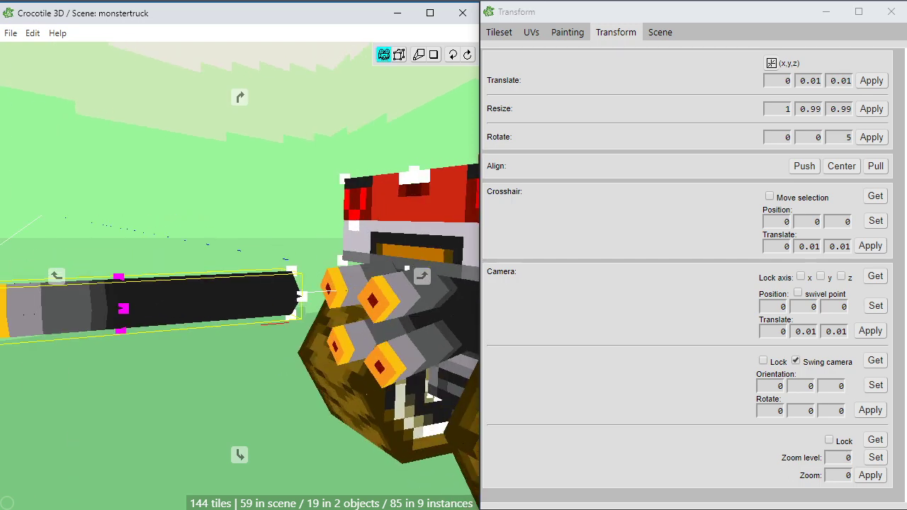
click(278, 361)
Examine the split exhaust pipe next to the truck's rear from several angles and distances
scroll(278, 361, down, 3)
key(space)
drag(283, 414, 334, 353)
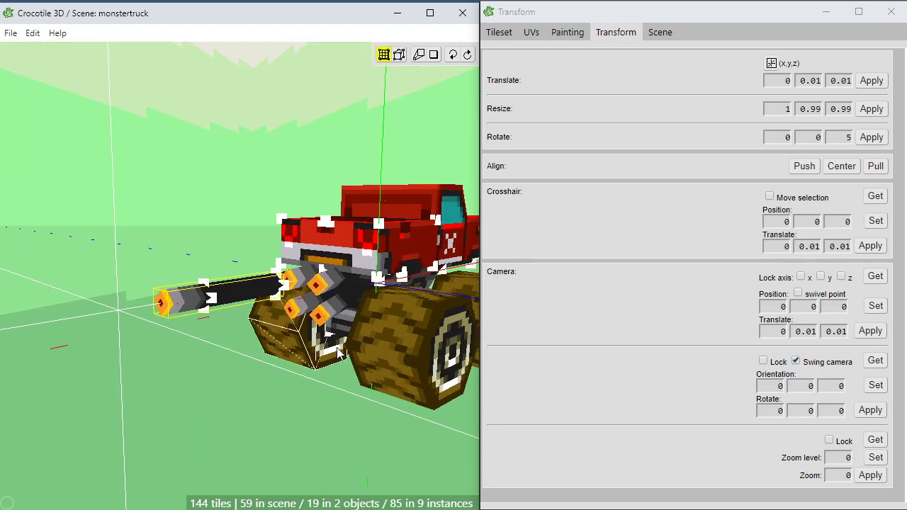
key(space)
mouse_move(338, 353)
mouse_down()
mouse_move(304, 356)
mouse_move(375, 354)
mouse_move(309, 360)
mouse_move(335, 368)
mouse_up()
key(space)
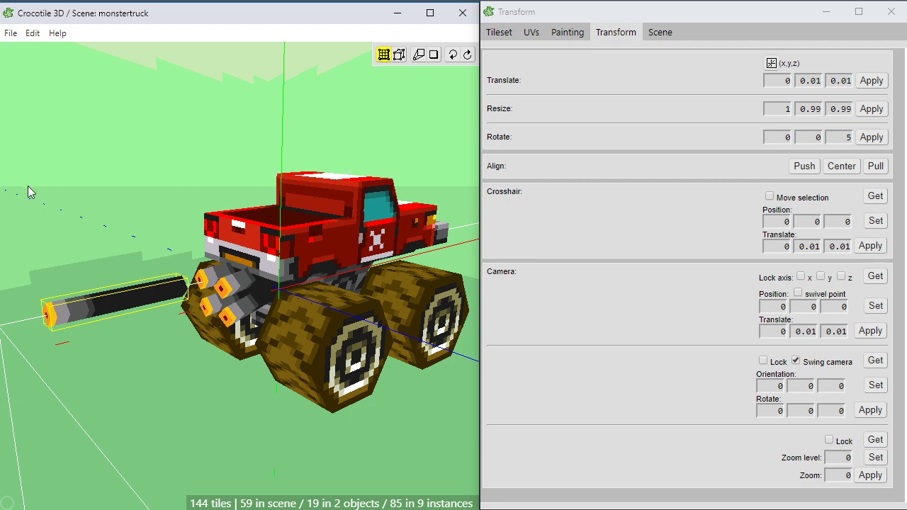
key(space)
scroll(227, 411, up, 2)
right_drag(212, 406, 245, 418)
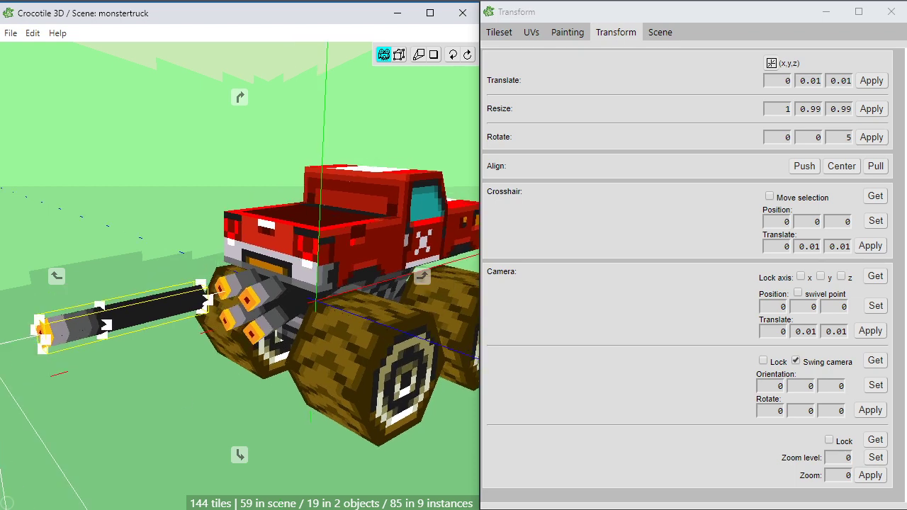
mouse_move(145, 376)
mouse_down()
mouse_move(119, 366)
mouse_move(140, 361)
mouse_up()
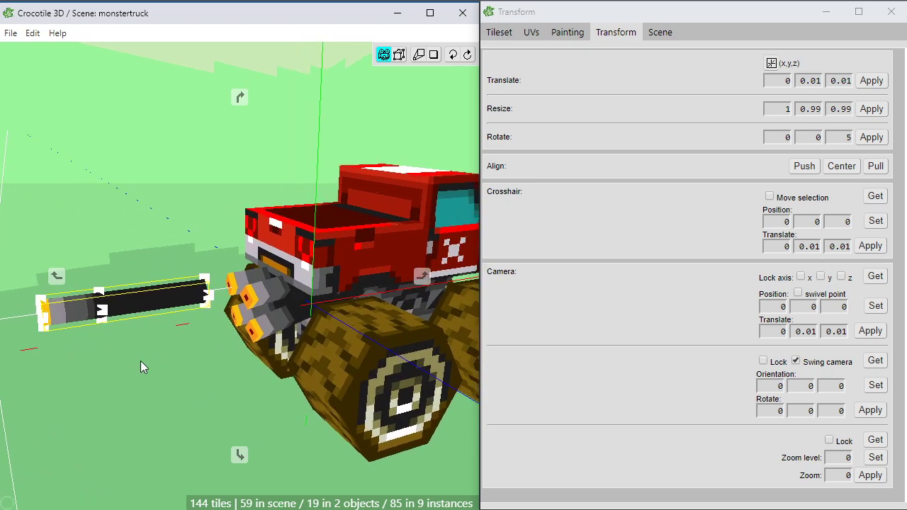
Switch the movement mode from plane to single axis and check the axis direction from several views around the pipe
key(space)
shift+click(268, 264)
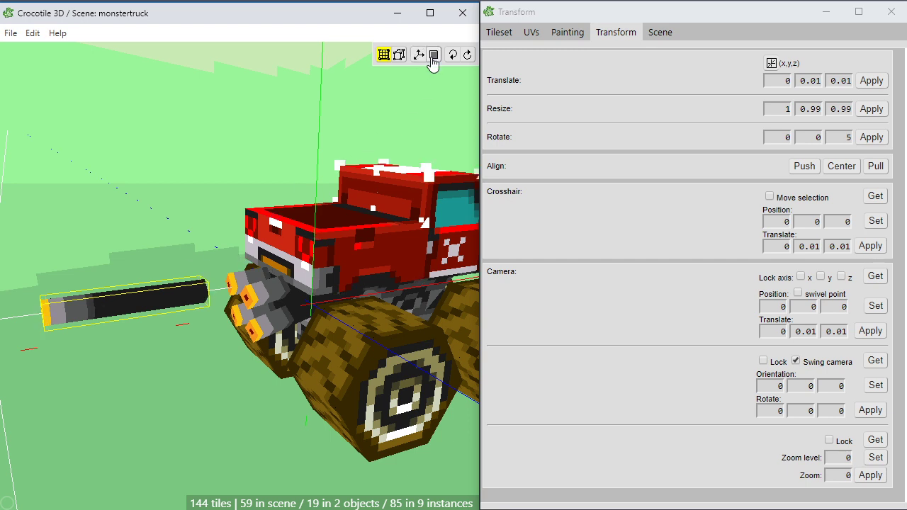
key(space)
right_drag(115, 415, 178, 399)
scroll(184, 394, up, 3)
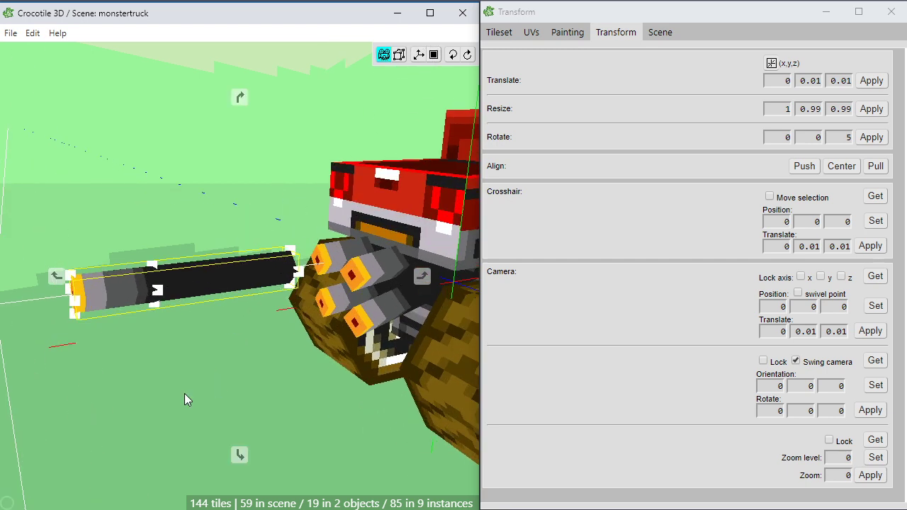
drag(184, 400, 121, 345)
key(space)
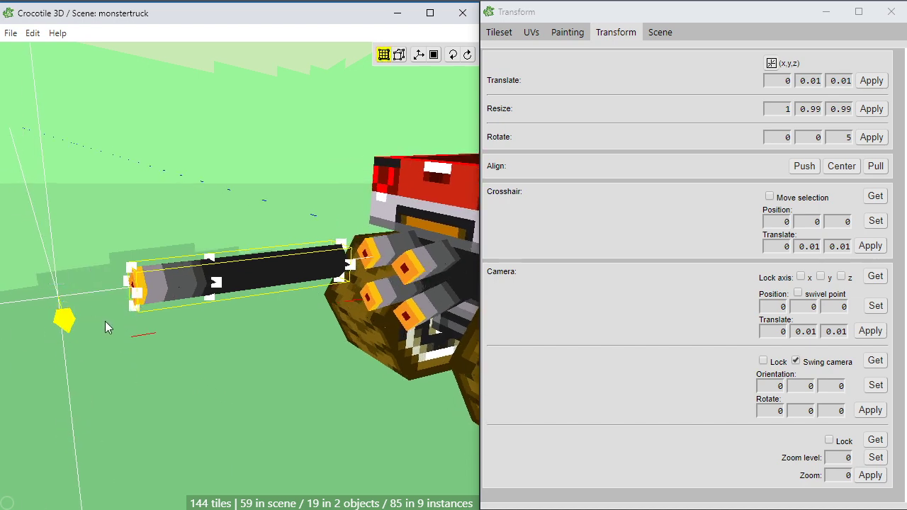
key(space)
drag(83, 366, 139, 306)
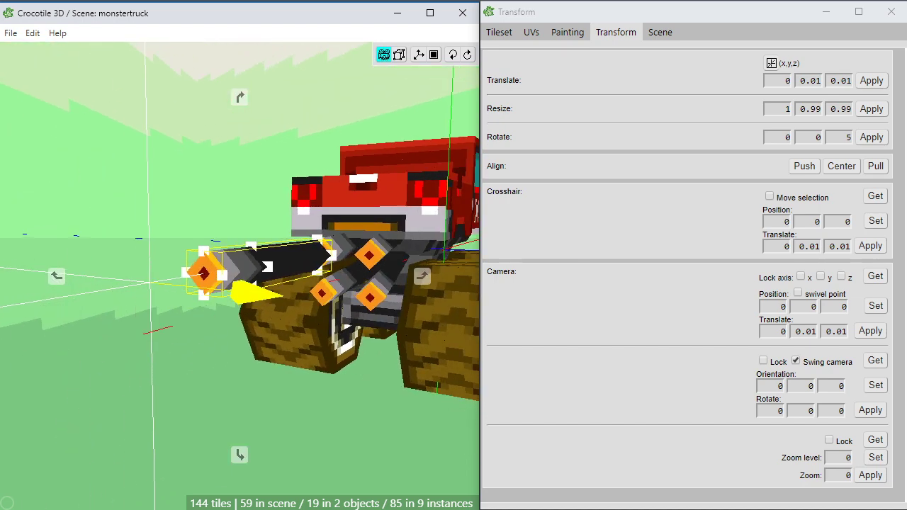
key(space)
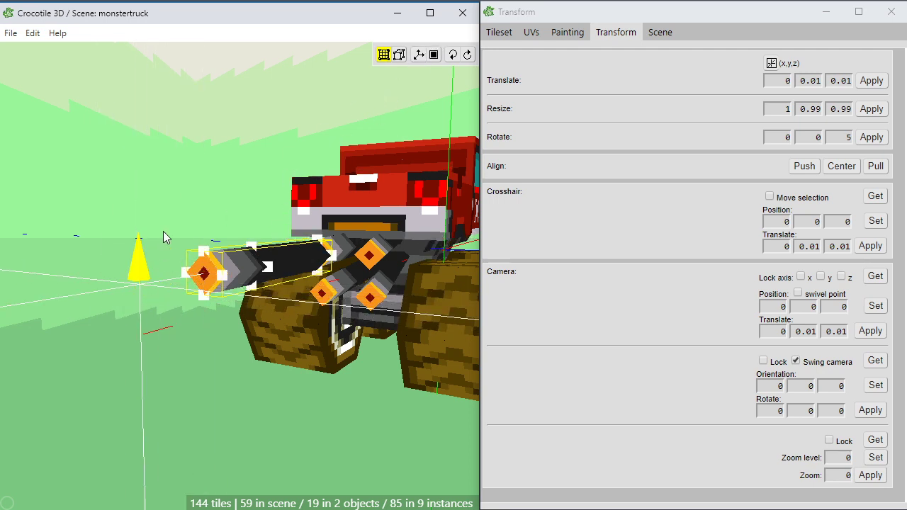
Select the vertex ring partway along the pipe and line the movement axis up with the pipe's length
key(space)
drag(267, 201, 199, 329)
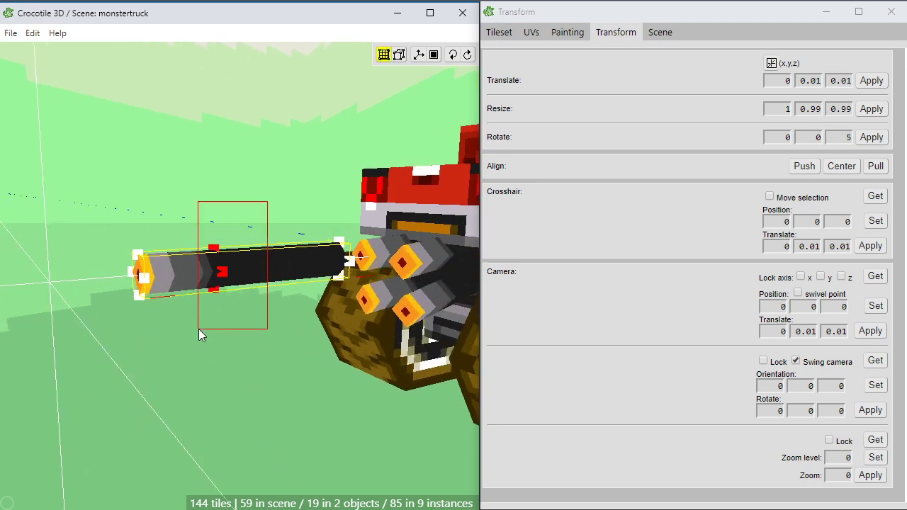
key(space)
drag(270, 340, 186, 359)
key(space)
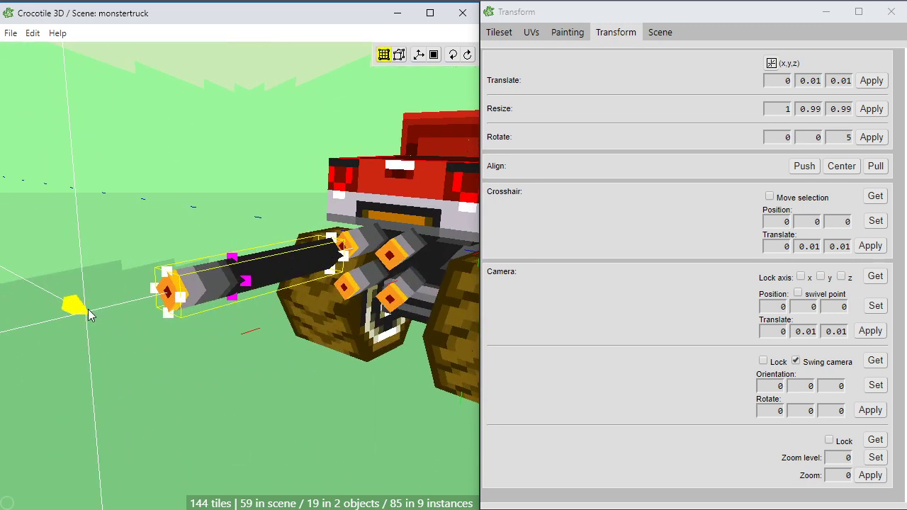
drag(57, 316, 68, 333)
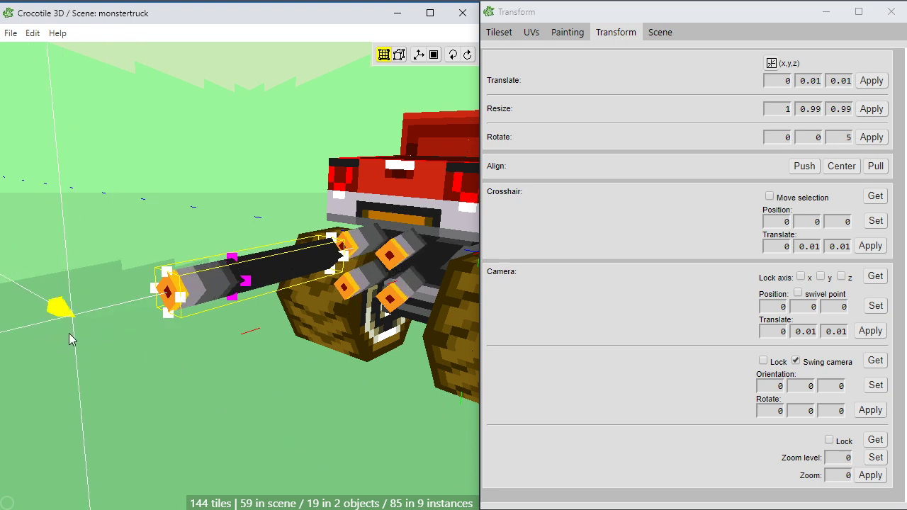
Try another movement mode on the selected vertex ring, nudging it along the pipe toward the truck and back
click(418, 55)
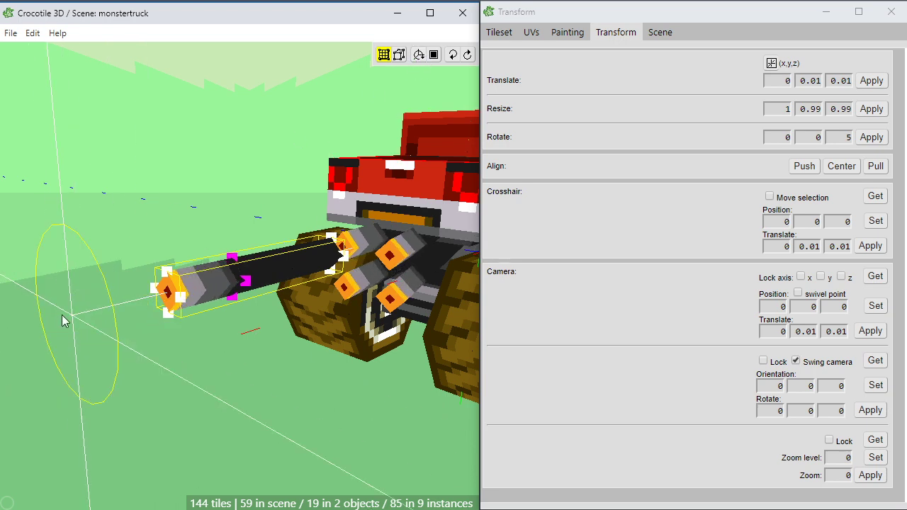
drag(39, 333, 317, 220)
key(w)
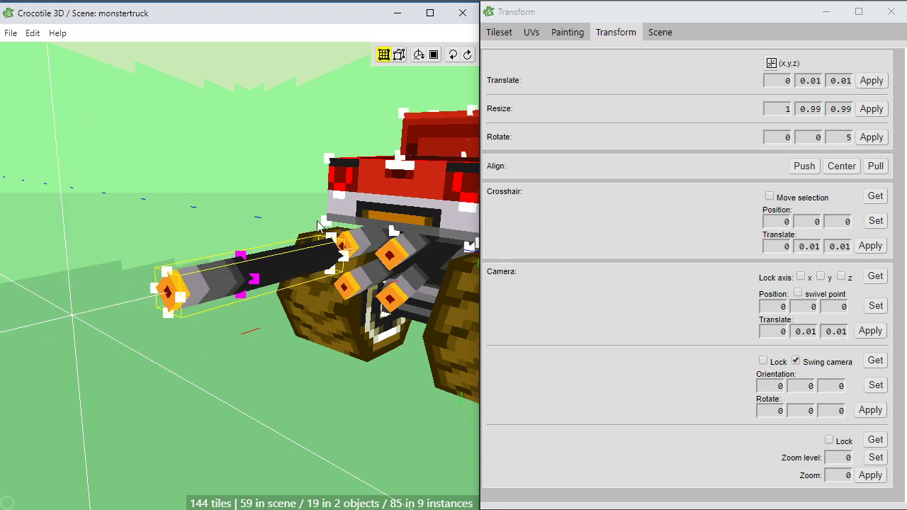
key(s)
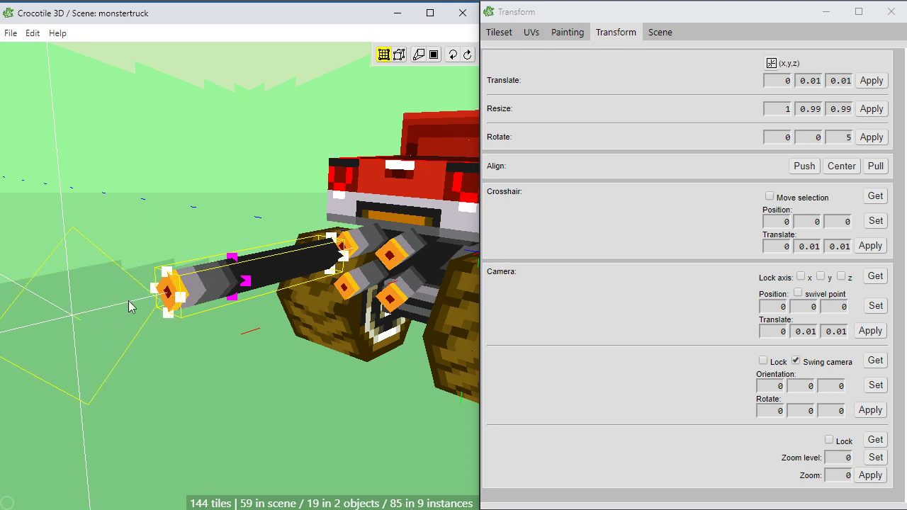
Try stretching the exhaust pipe sideways at its selected middle vertices, and undo the change
click(241, 281)
drag(115, 338, 482, 497)
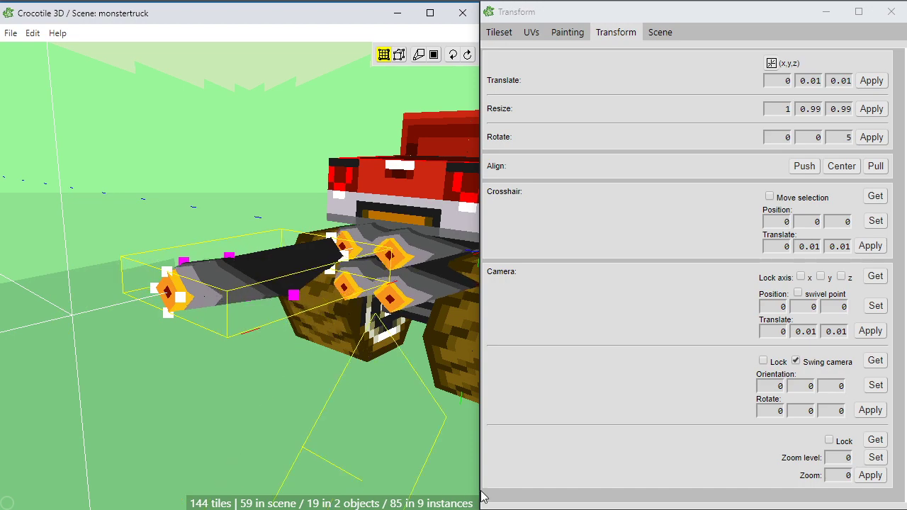
key(space)
mouse_move(234, 379)
mouse_down()
mouse_move(319, 411)
mouse_move(383, 404)
mouse_move(245, 386)
mouse_up()
key(ctrl+z)
key(ctrl+z)
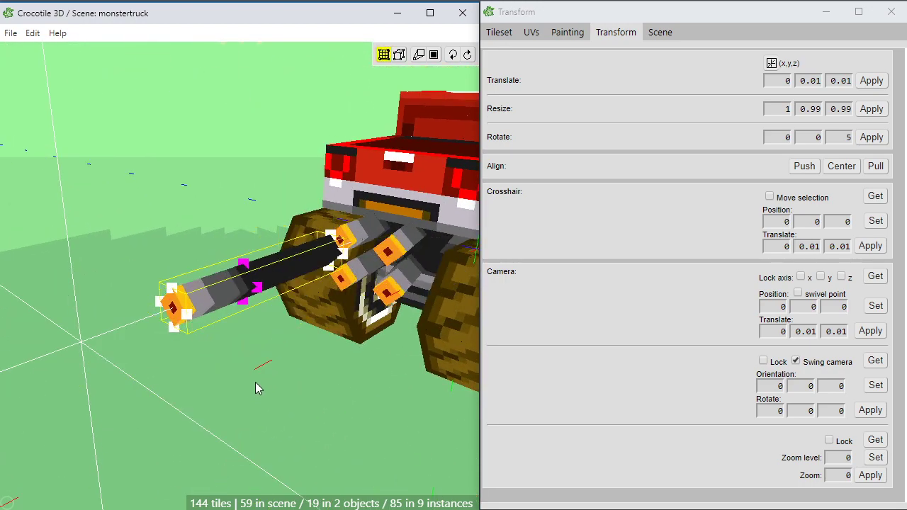
Nudge the selected middle vertices slightly along the exhaust pipe toward its orange tip
key(d)
key(a)
key(a)
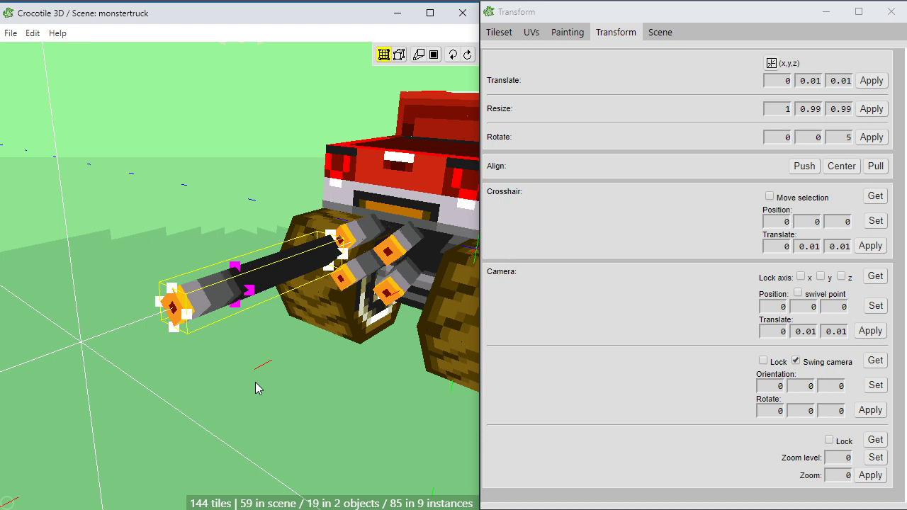
Try bulging the exhaust pipe by spreading its selected middle vertices vertically
key(space)
drag(267, 348, 194, 281)
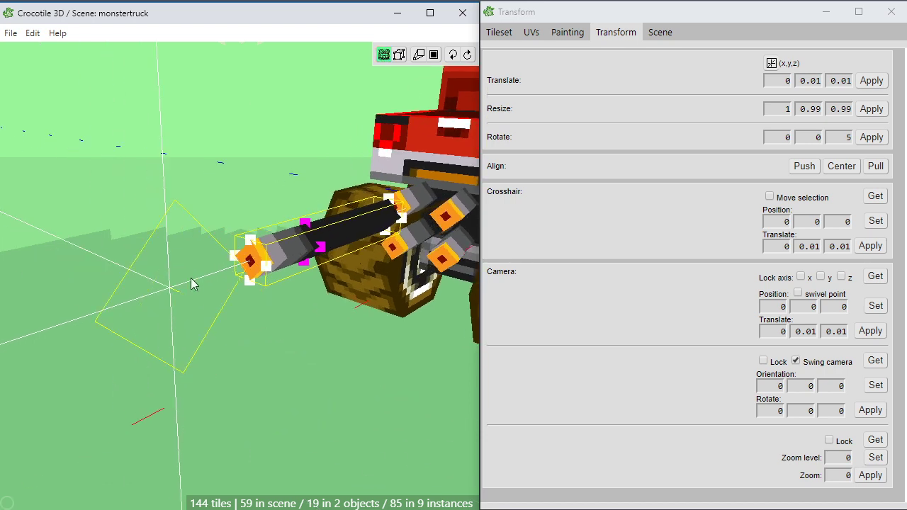
drag(186, 158, 196, 45)
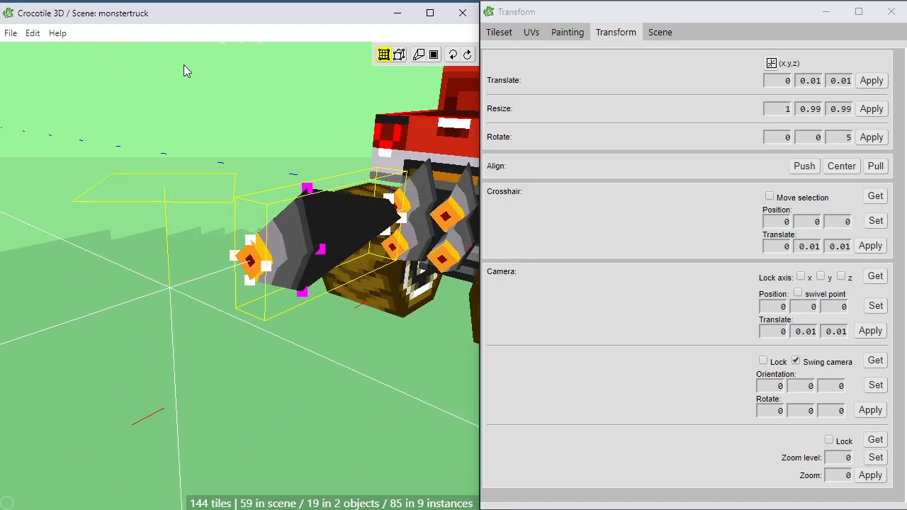
Examine the bulged exhaust pipe from several angles and restore its straight shape
key(space)
drag(180, 92, 106, 64)
drag(234, 358, 262, 383)
scroll(262, 383, down, 1)
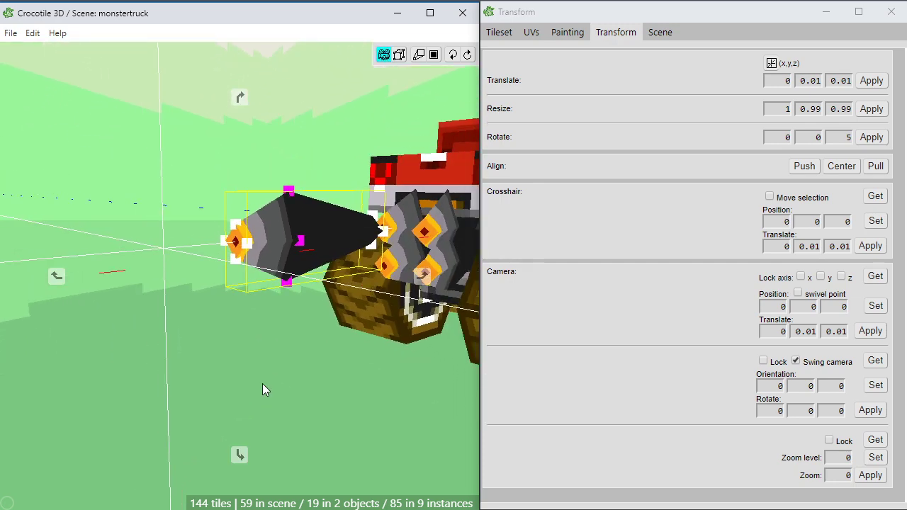
key(space)
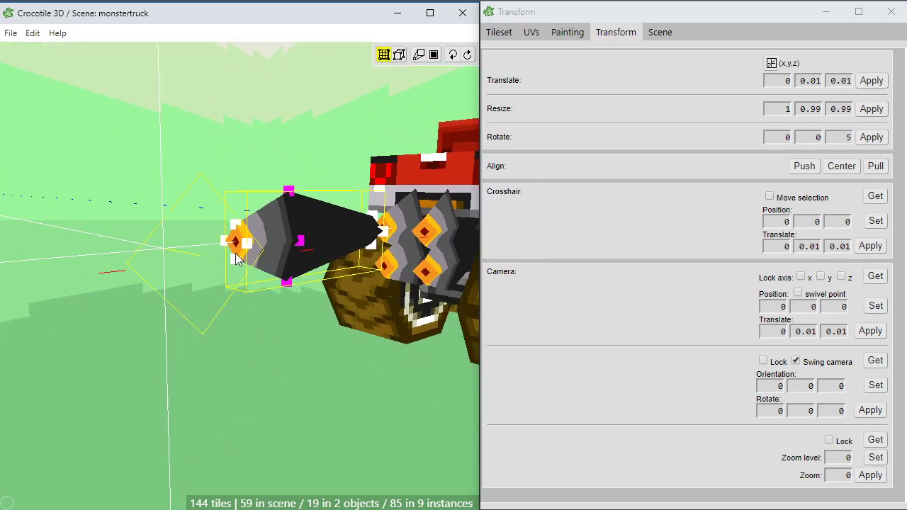
mouse_move(196, 281)
mouse_down()
mouse_move(375, 344)
mouse_move(429, 340)
mouse_move(368, 358)
mouse_move(201, 282)
mouse_up()
key(space)
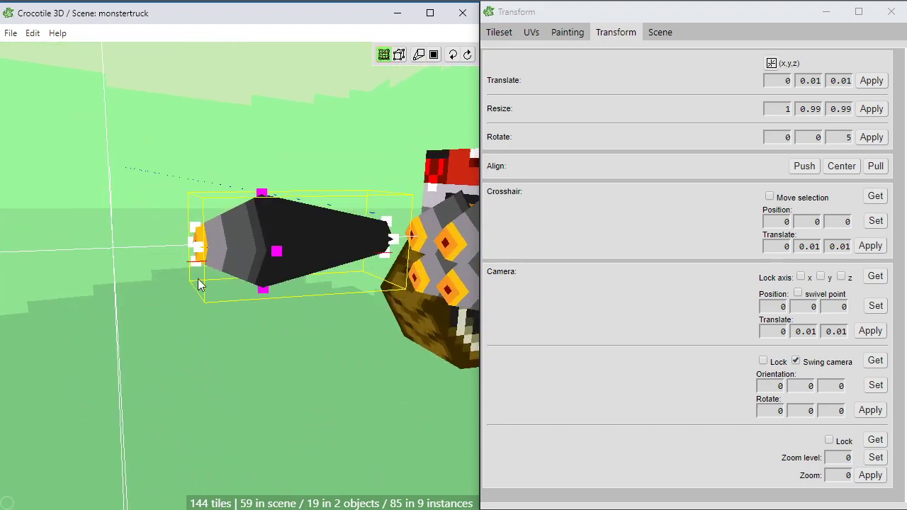
drag(77, 238, 244, 278)
key(space)
key(space)
key(space)
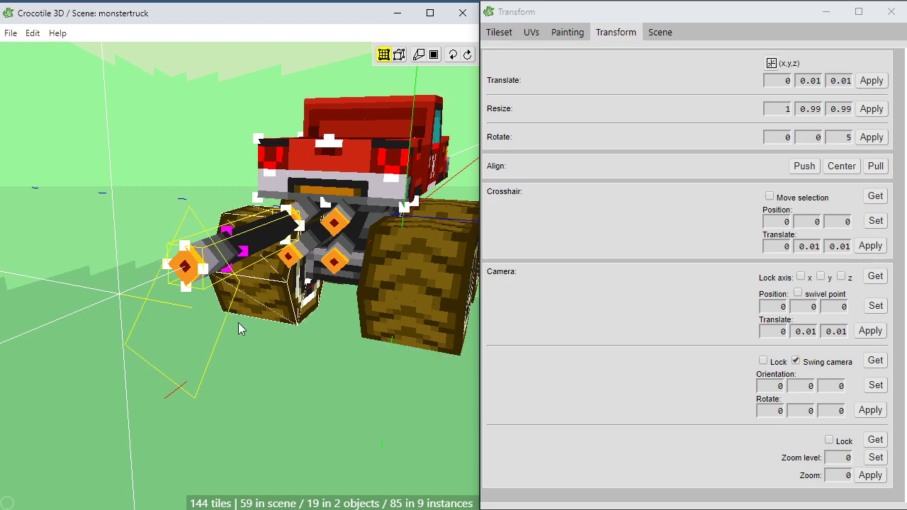
Clear the middle vertex selection and select the side faces of the exhaust pipe's tip section
key(space)
drag(227, 330, 200, 332)
key(space)
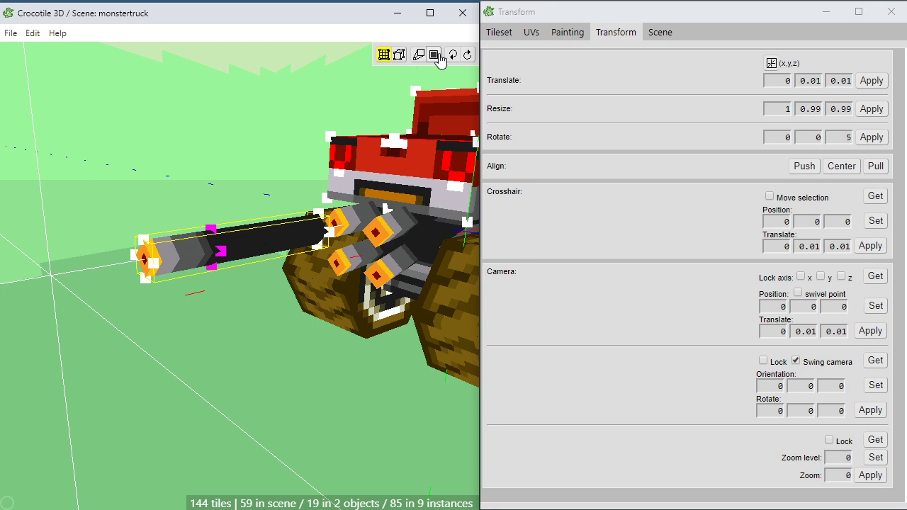
scroll(217, 314, up, 3)
key(space)
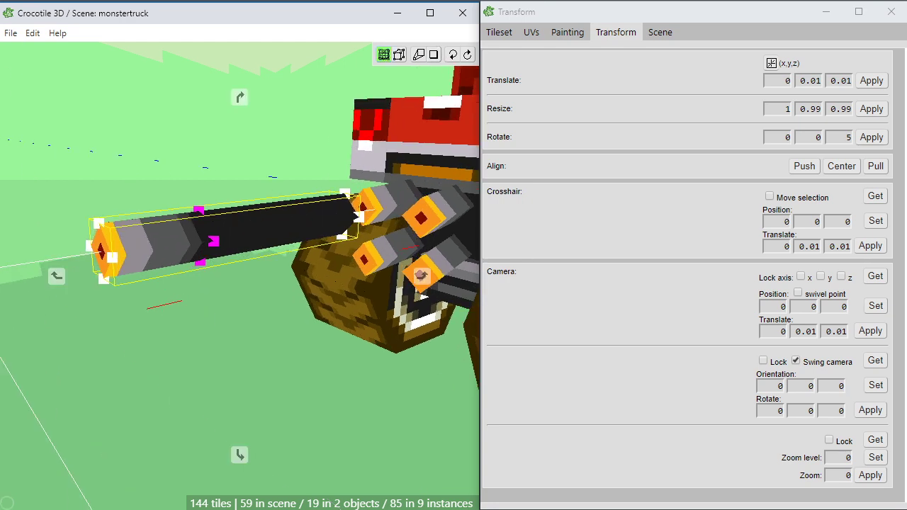
drag(217, 314, 137, 302)
key(space)
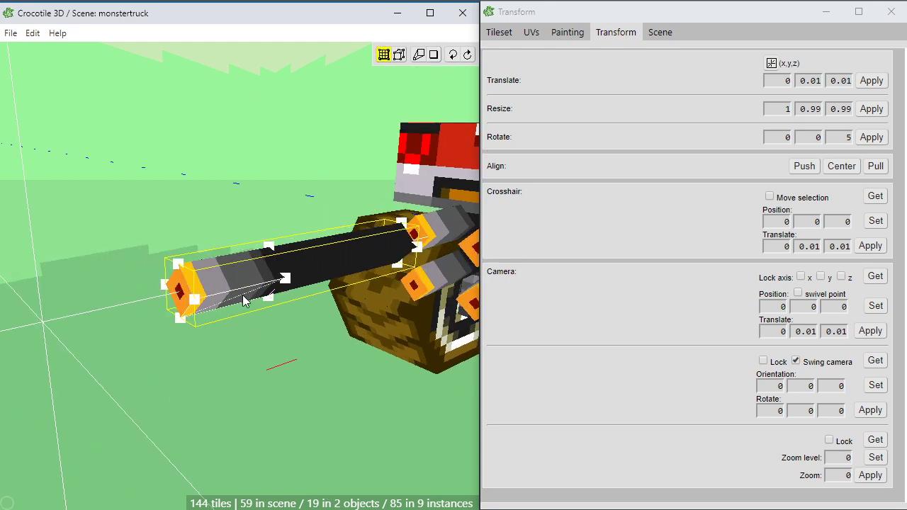
key(space)
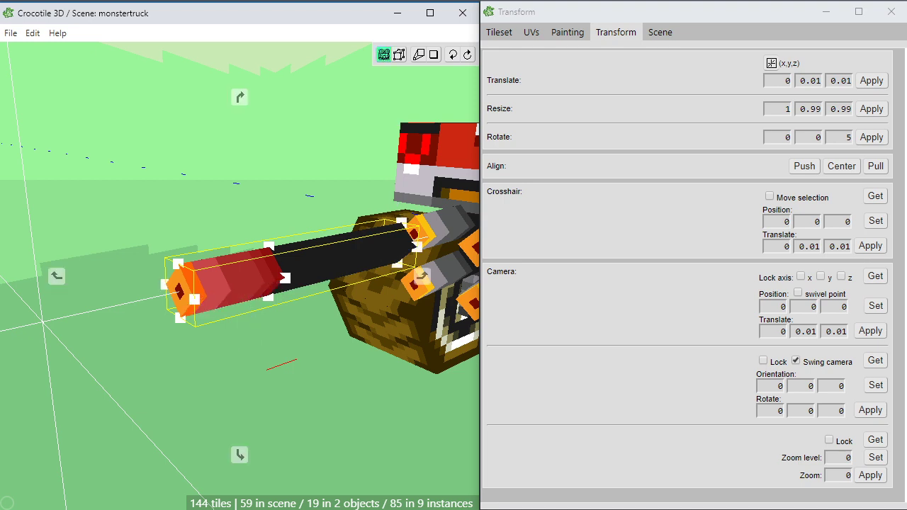
drag(248, 273, 204, 265)
right_drag(204, 264, 244, 261)
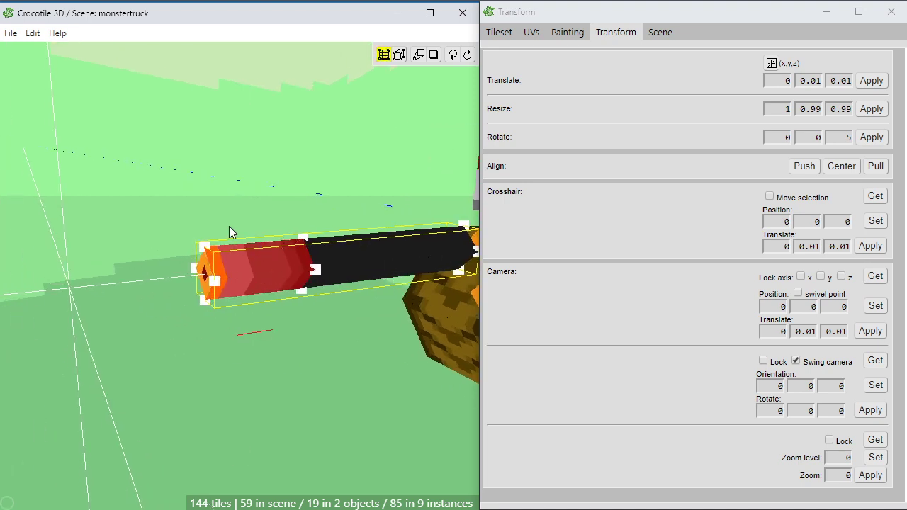
key(ctrl+c)
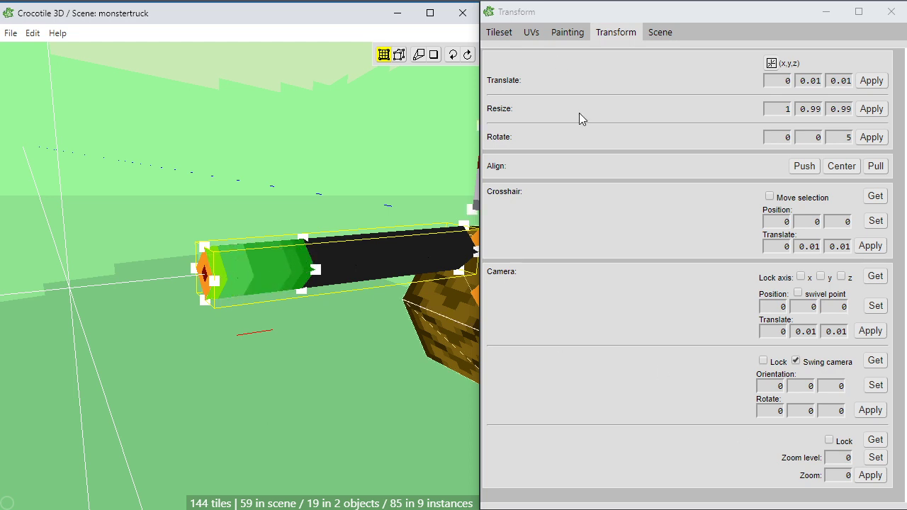
Set the UV tile size to 16 by 16 and the tile splitting to 4 for the tileset
click(512, 33)
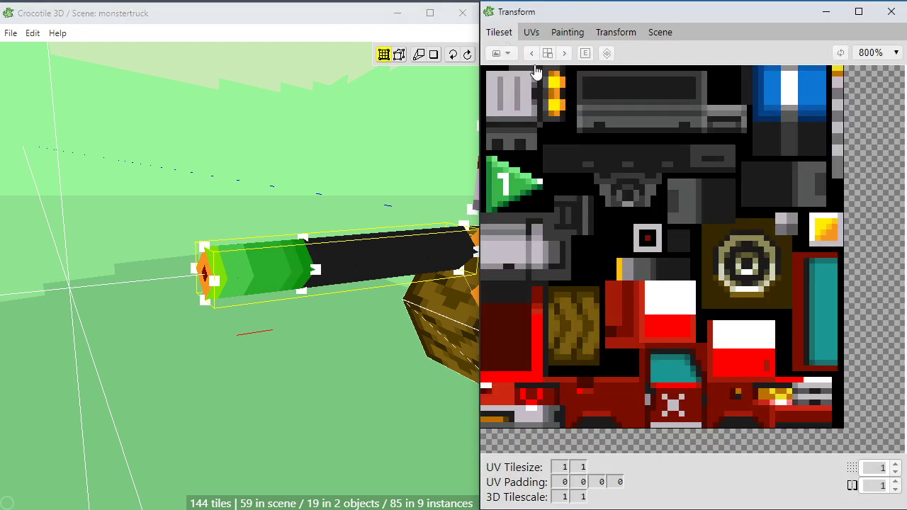
click(872, 486)
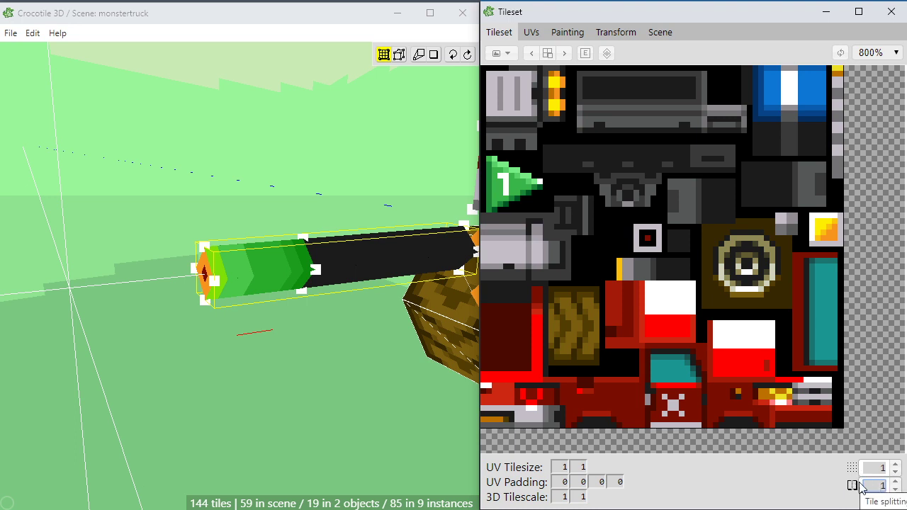
double_click(872, 486)
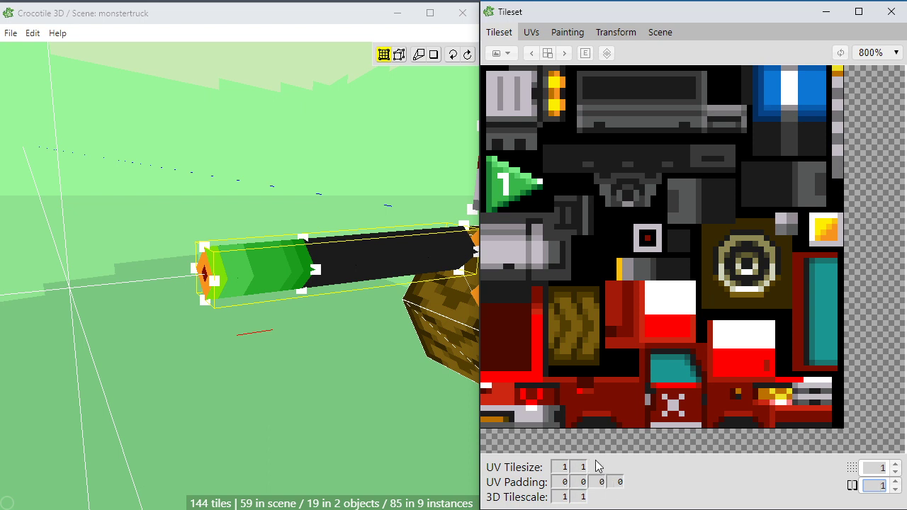
double_click(559, 468)
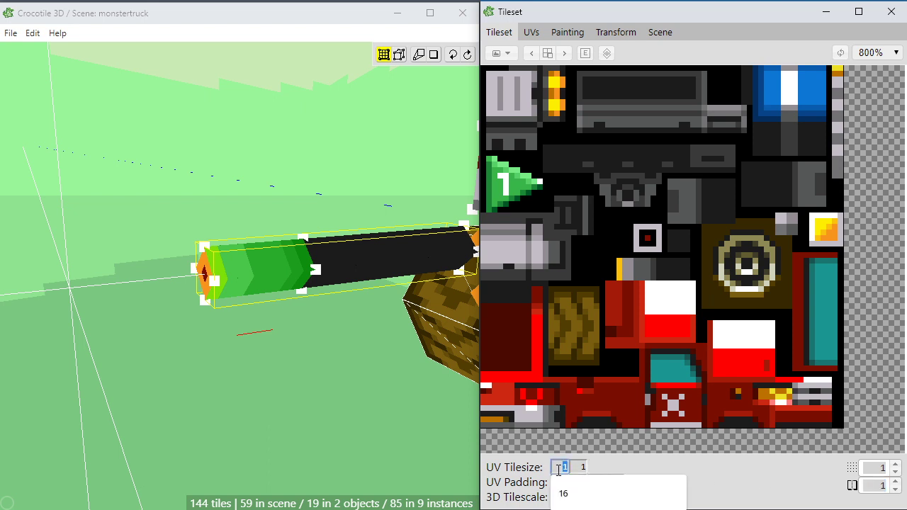
click(593, 486)
double_click(575, 468)
click(603, 483)
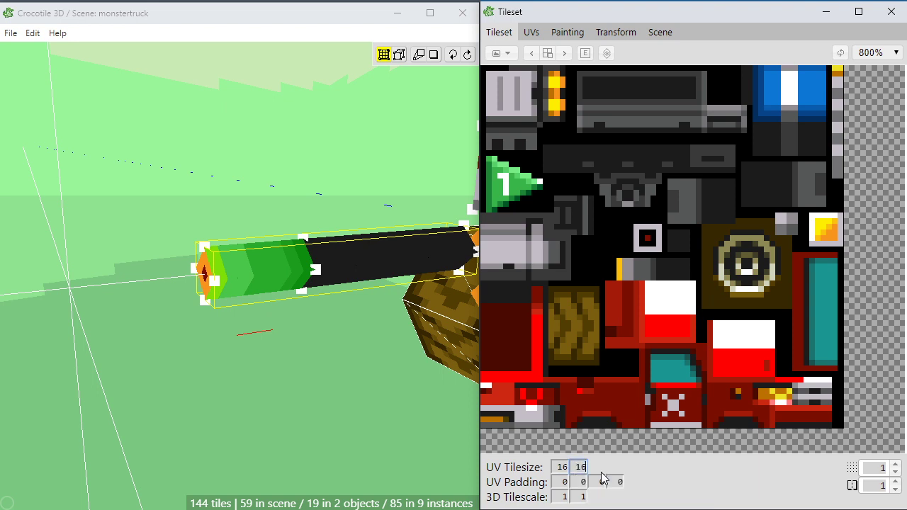
click(894, 483)
click(894, 483)
click(894, 484)
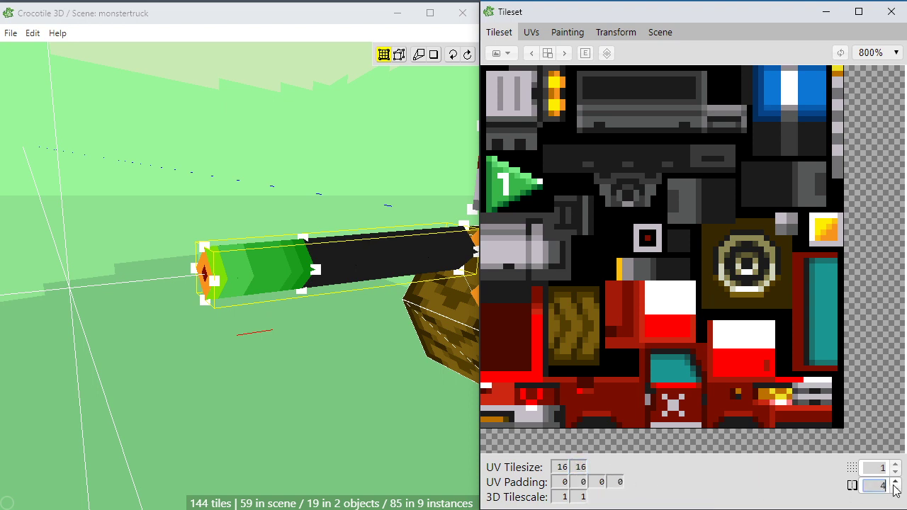
Reset the tile splitting to 1 and the UV tile size to 1 by 1
click(894, 489)
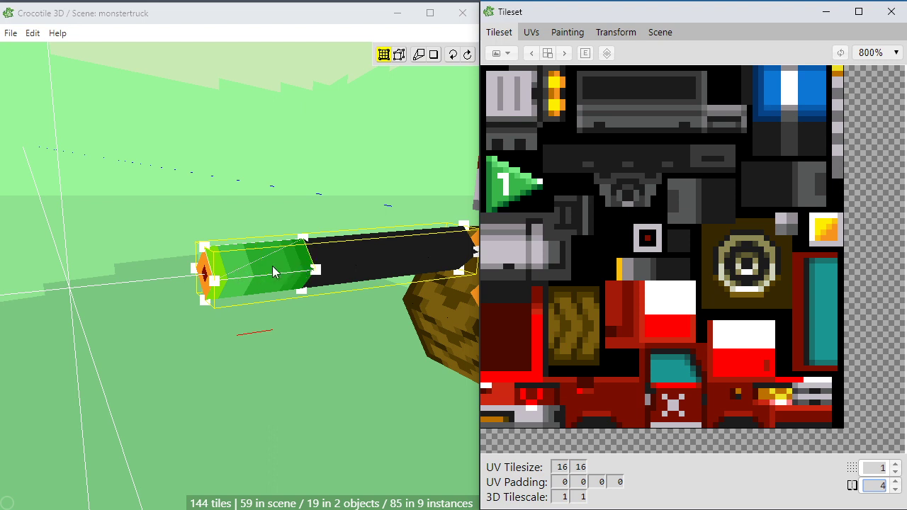
click(895, 489)
click(894, 489)
click(894, 490)
double_click(561, 467)
text(1)
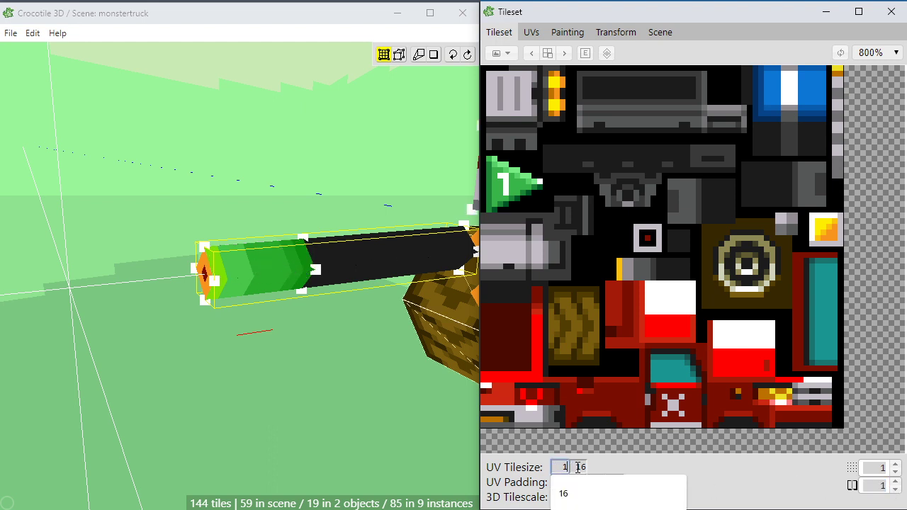
key(Tab)
text(1)
key(Return)
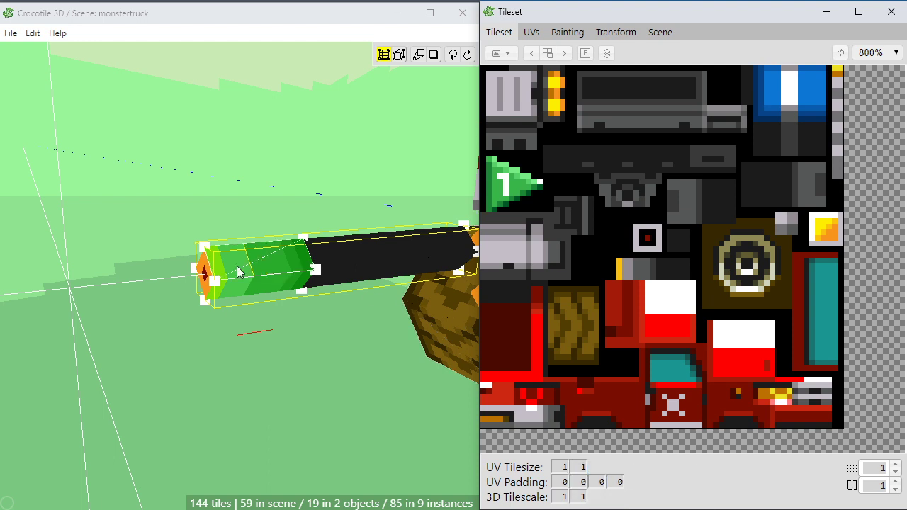
Try splitting the pipe's selected tip faces crosswise, undo the split, and deselect the faces
right_click(260, 273)
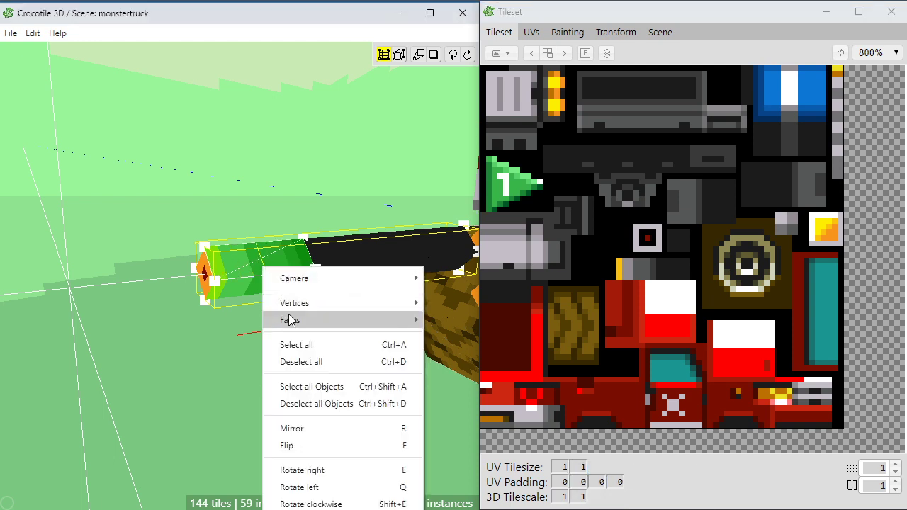
mouse_move(377, 324)
click(449, 403)
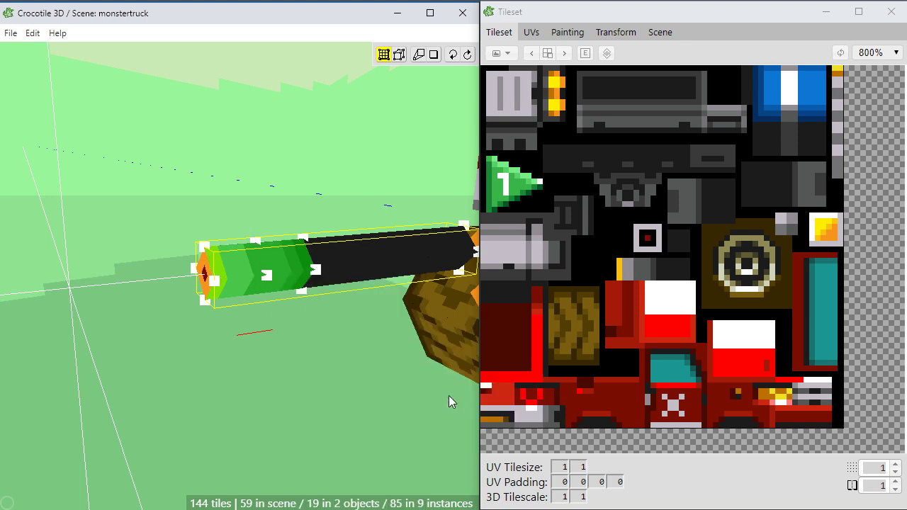
scroll(262, 265, up, 3)
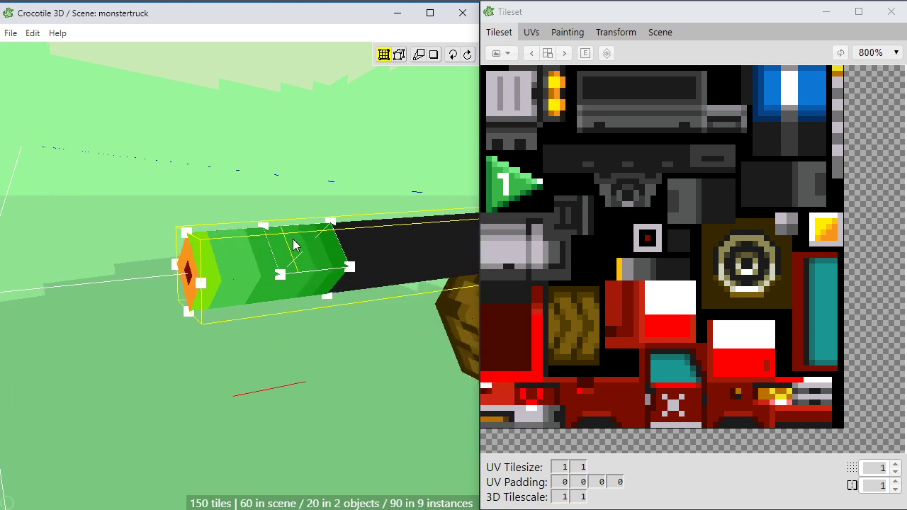
key(ctrl+z)
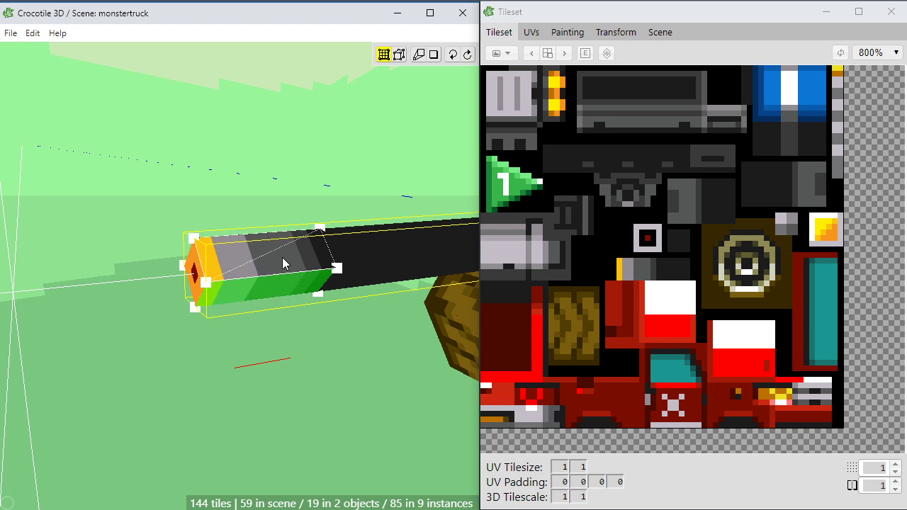
key(n)
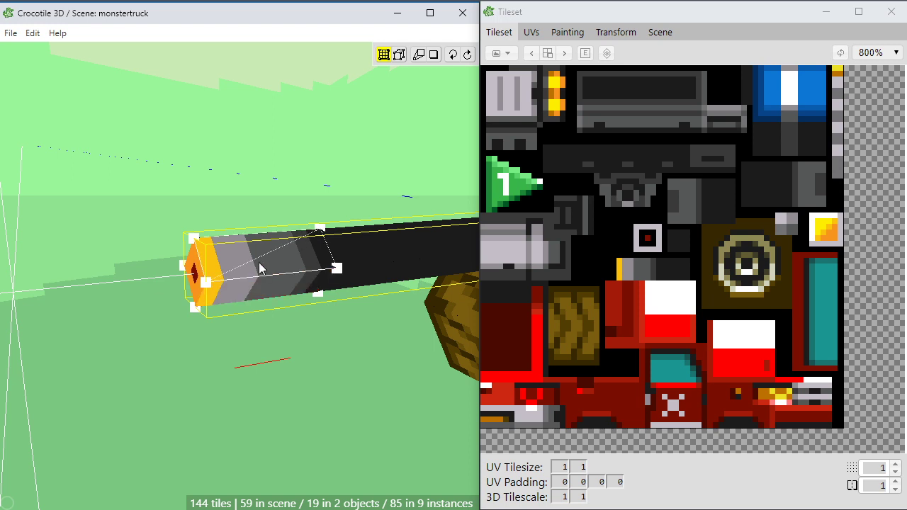
Examine the exhaust pipes and the truck's rear from several angles and distances
scroll(237, 275, down, 2)
key(space)
scroll(207, 306, down, 2)
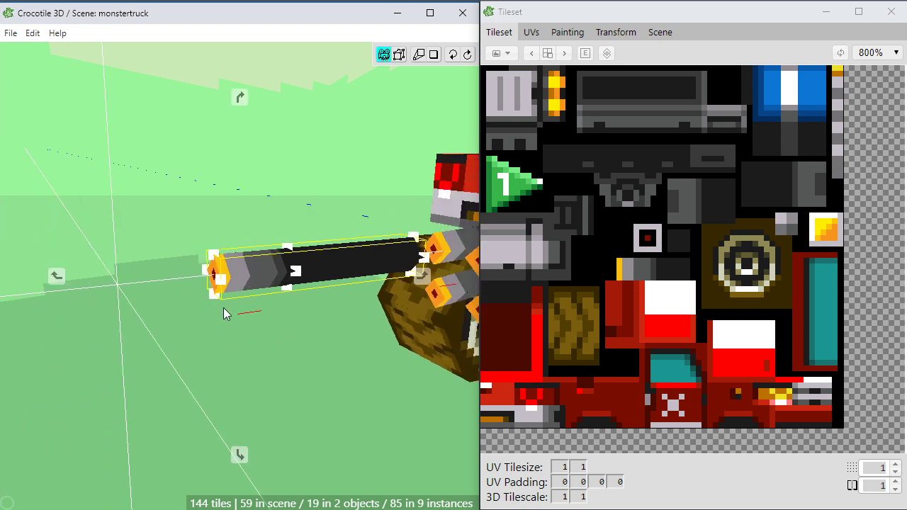
key(space)
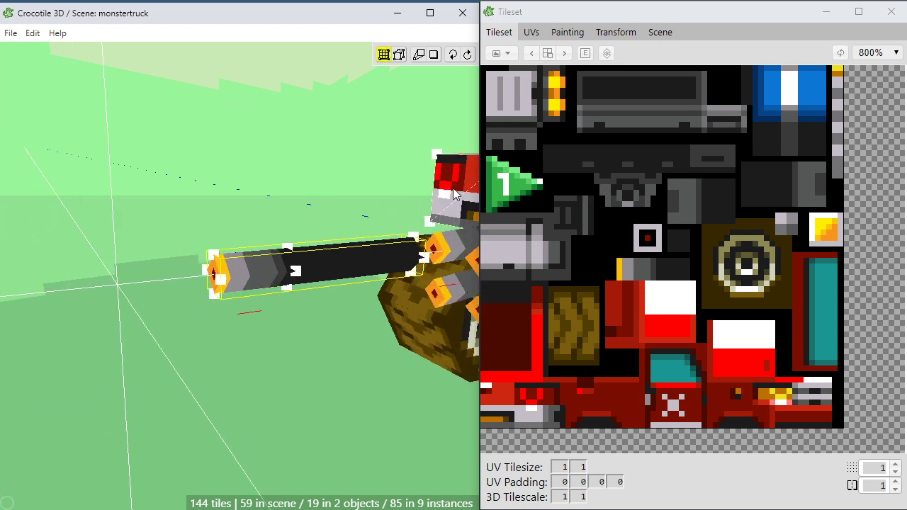
key(space)
scroll(239, 275, up, 1)
drag(343, 189, 370, 181)
key(space)
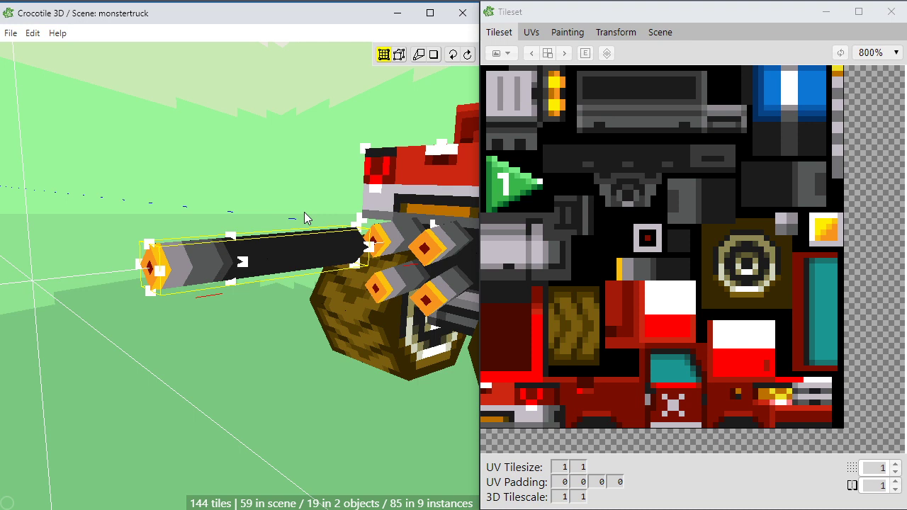
scroll(304, 213, down, 2)
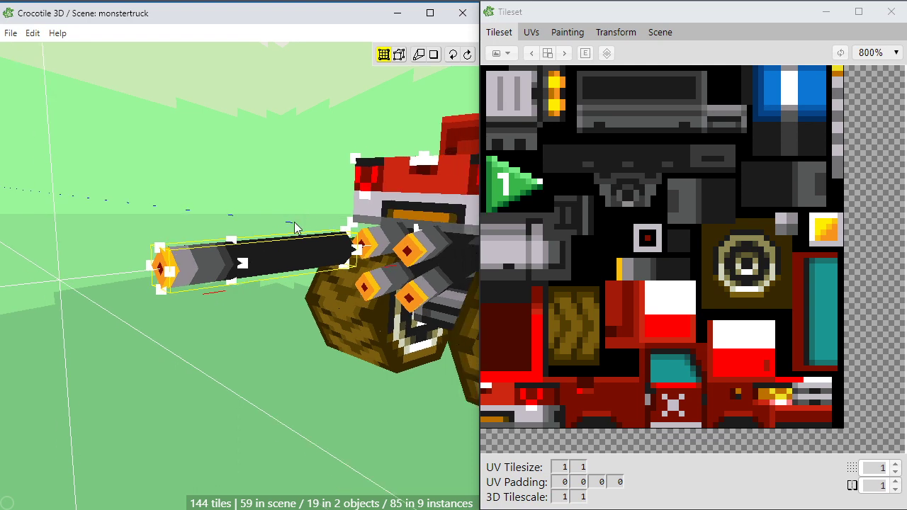
key(space)
right_drag(268, 239, 278, 192)
key(space)
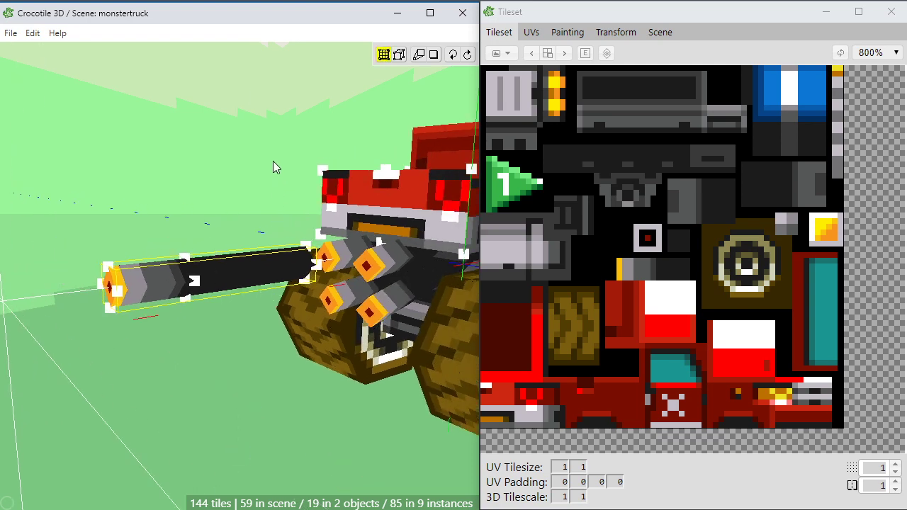
scroll(273, 161, down, 2)
scroll(273, 161, down, 1)
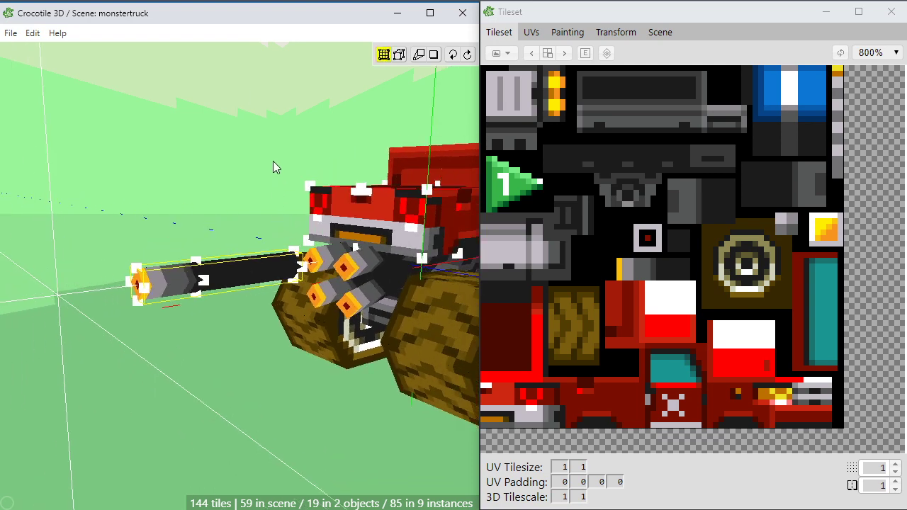
Examine the stretched exhaust pipe and the truck's rear and side from several angles
scroll(273, 162, up, 1)
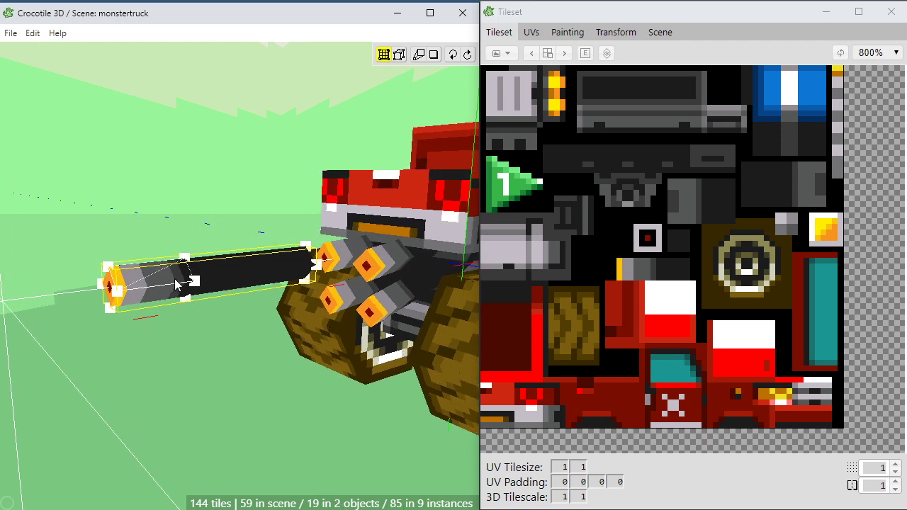
key(space)
right_drag(295, 202, 201, 194)
scroll(245, 201, down, 1)
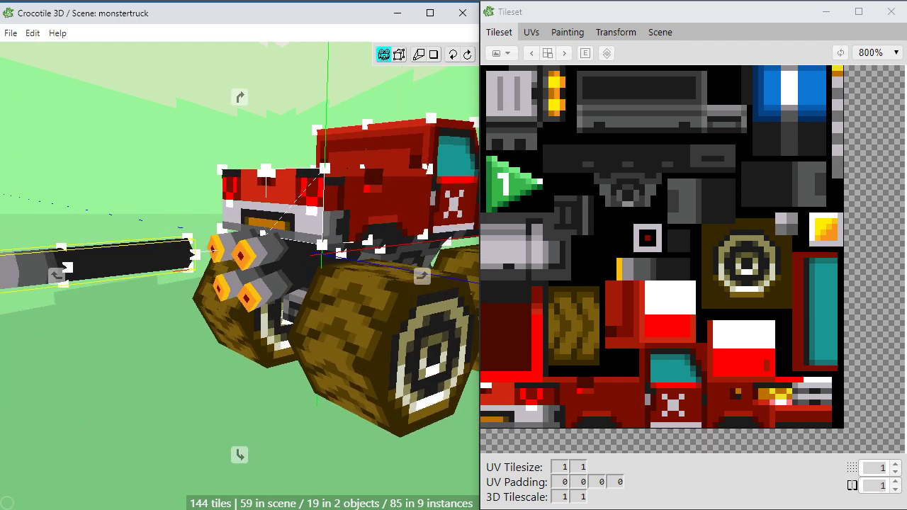
key(space)
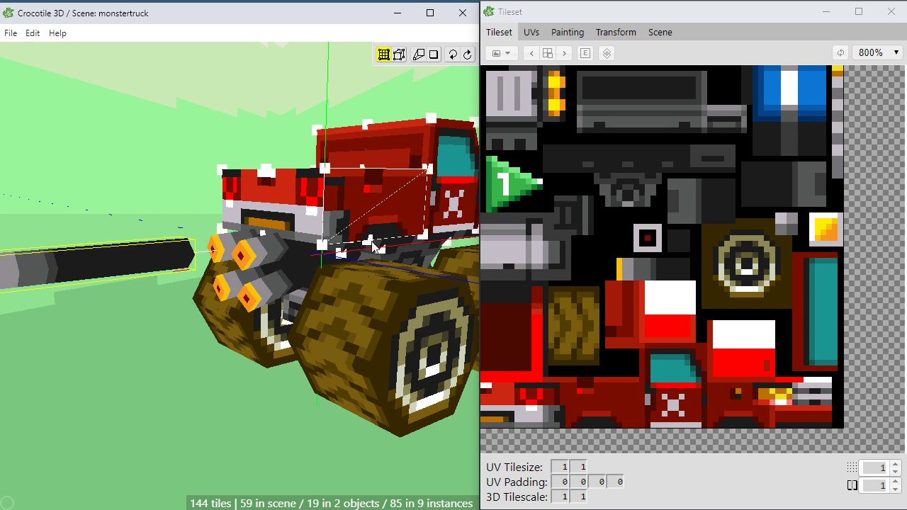
key(space)
right_drag(374, 245, 335, 215)
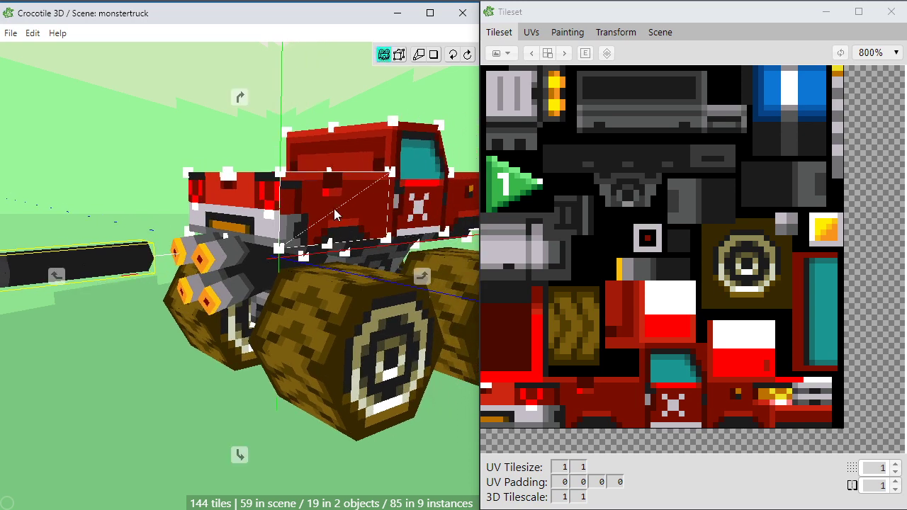
key(space)
key(space)
Select the face on the side of the truck bed and display its UVs over the texture
drag(394, 327, 358, 305)
key(space)
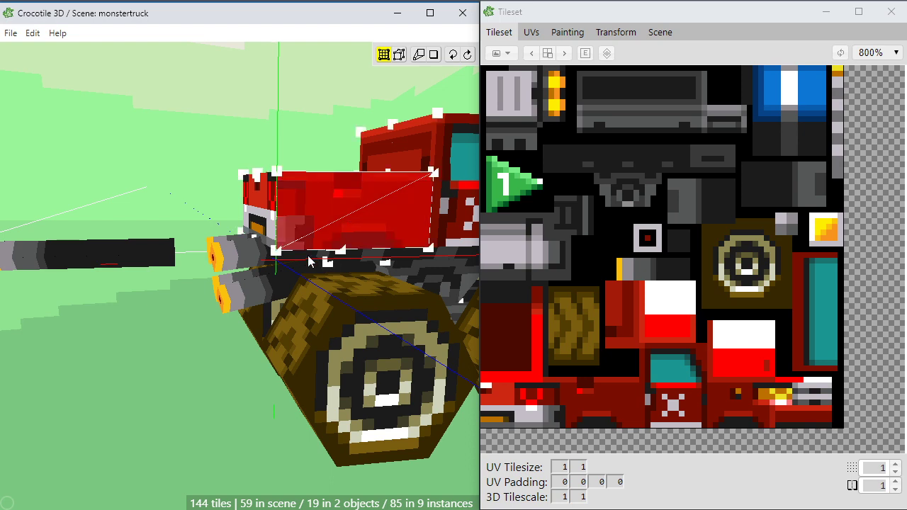
scroll(331, 236, up, 1)
key(space)
right_drag(330, 236, 273, 258)
key(space)
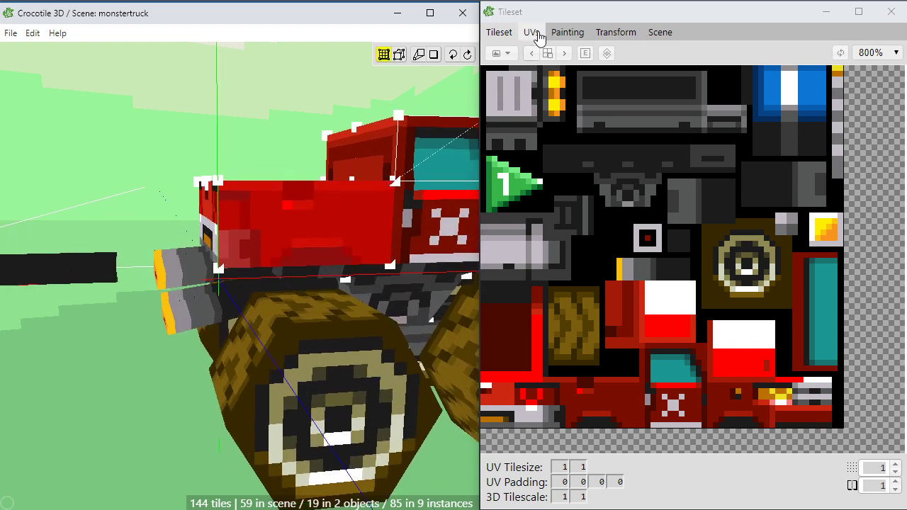
click(531, 33)
scroll(616, 163, down, 5)
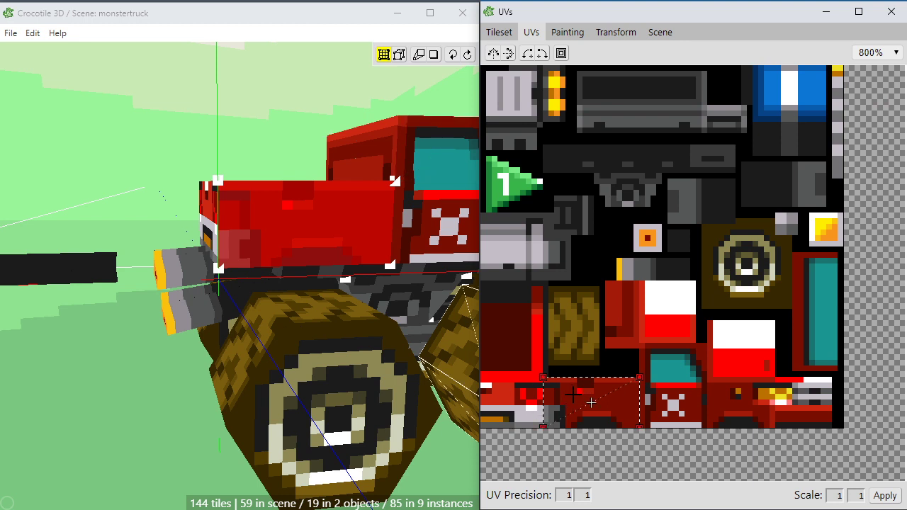
Try shifting the bed side's UV rectangle up over the tire and red body textures, returning it to its original place each time
drag(624, 398, 636, 336)
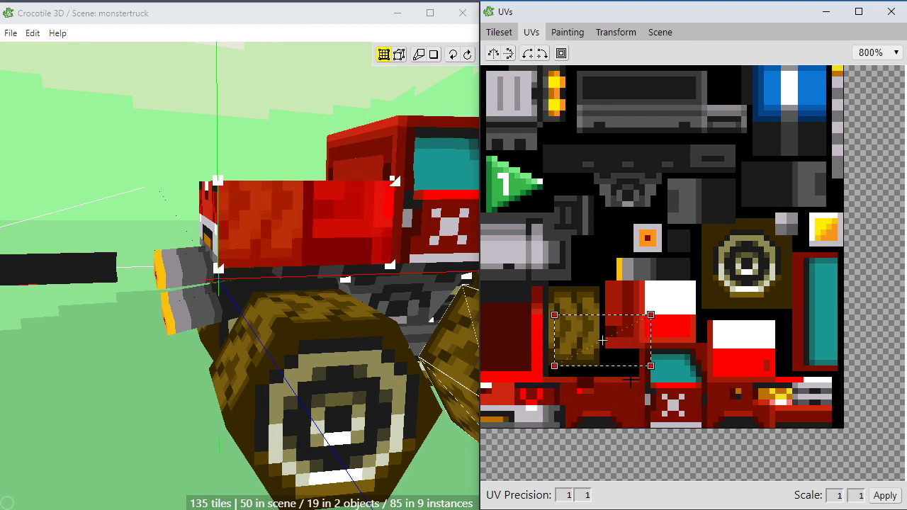
drag(630, 381, 622, 401)
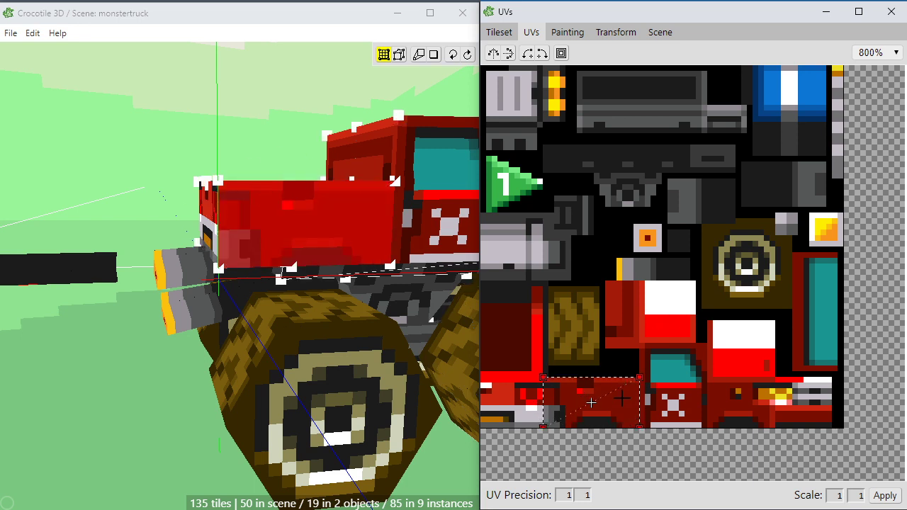
drag(616, 405, 627, 315)
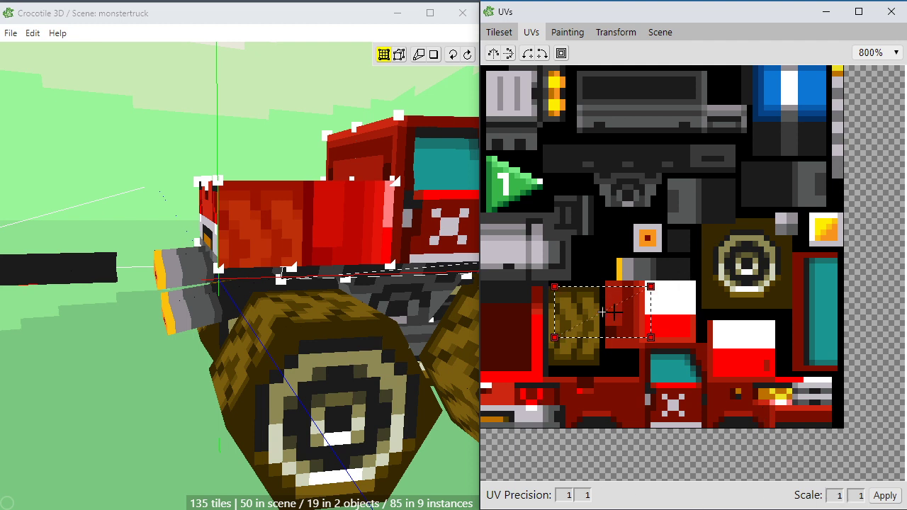
drag(603, 312, 590, 403)
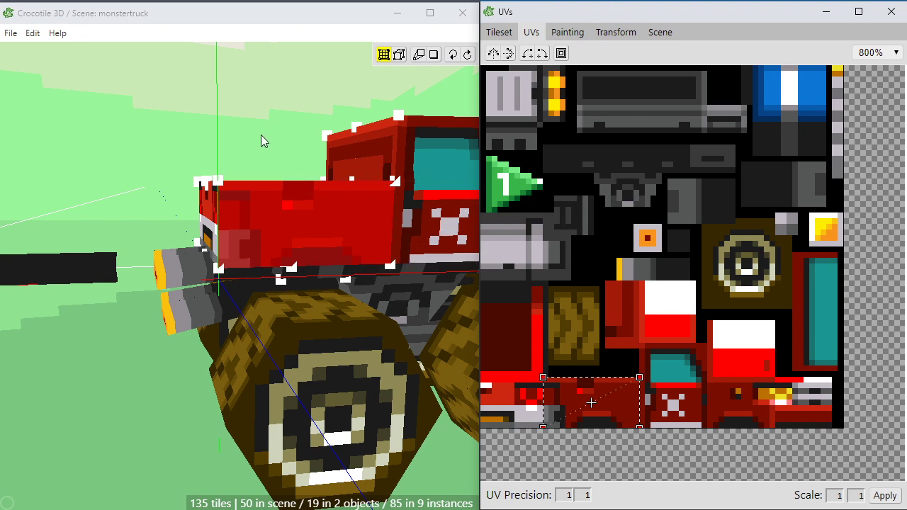
Select all the truck body's faces, examine their UV layout over the texture, and clear the selection
scroll(260, 133, down, 6)
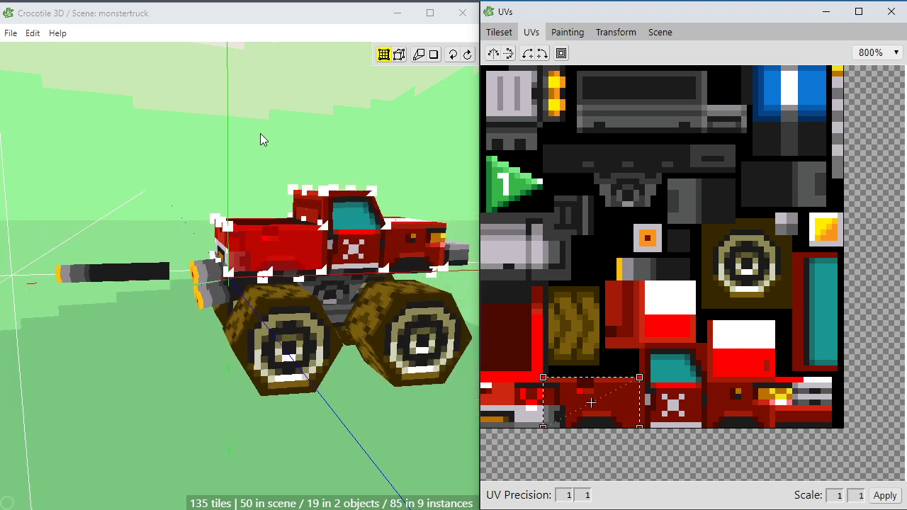
click(260, 134)
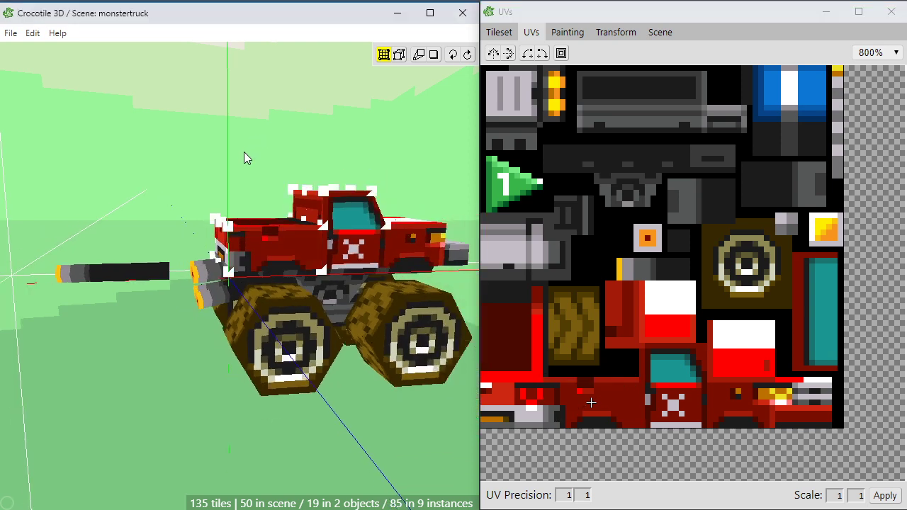
key(ctrl+z)
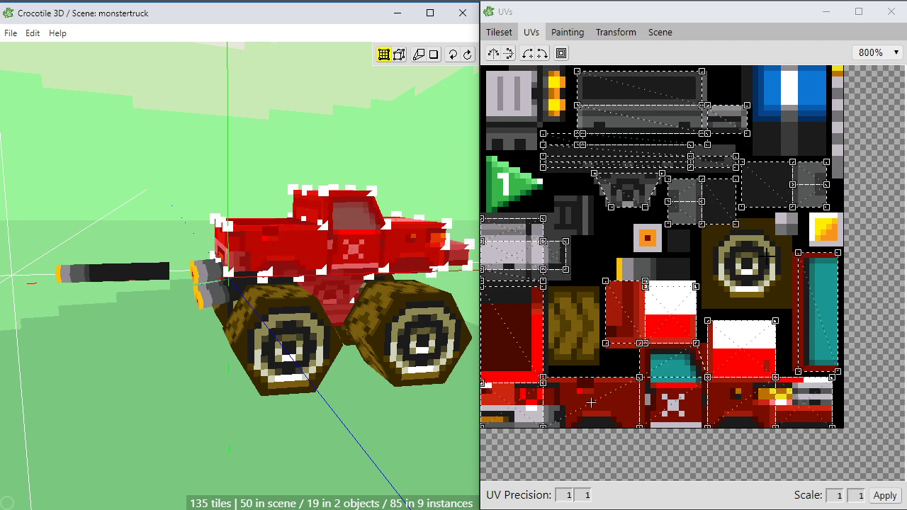
scroll(730, 255, down, 1)
scroll(730, 255, up, 2)
scroll(730, 255, down, 1)
click(718, 265)
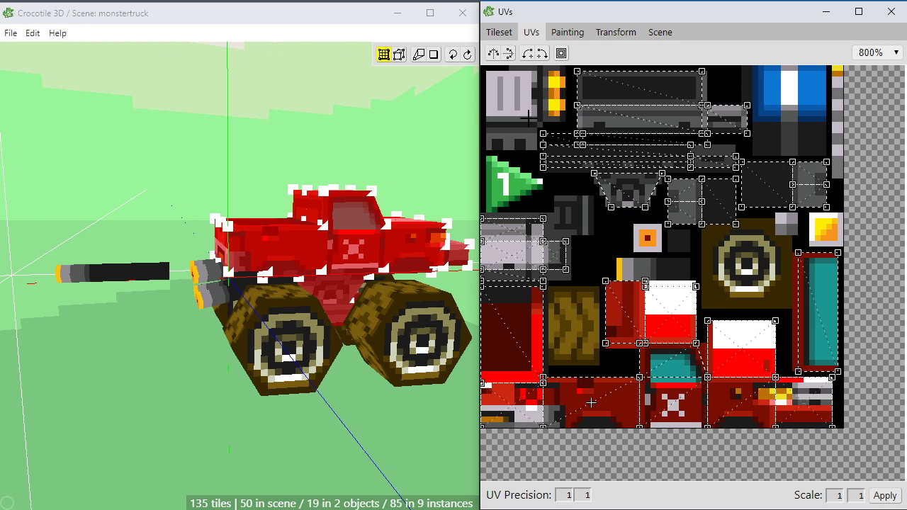
click(296, 124)
scroll(283, 132, up, 2)
click(275, 136)
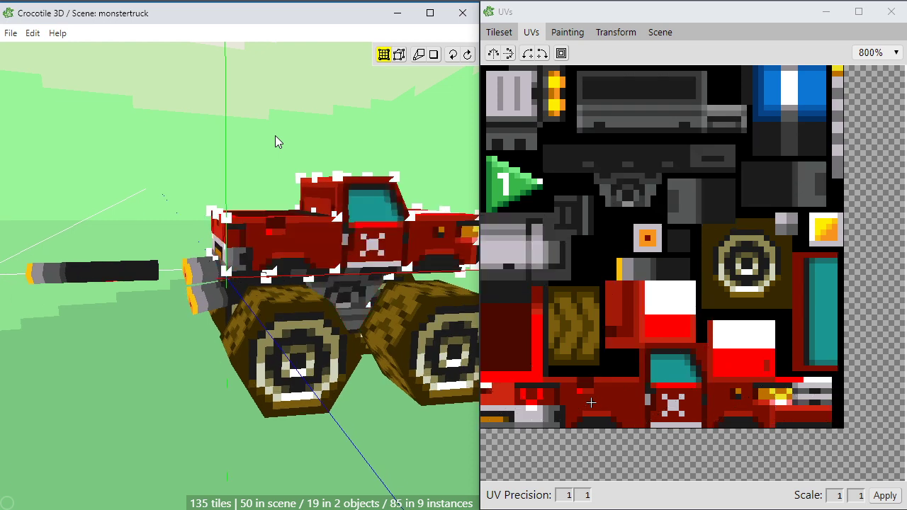
Select the long spare exhaust pipe floating behind the truck and delete it
scroll(275, 135, down, 2)
key(space)
drag(185, 151, 361, 156)
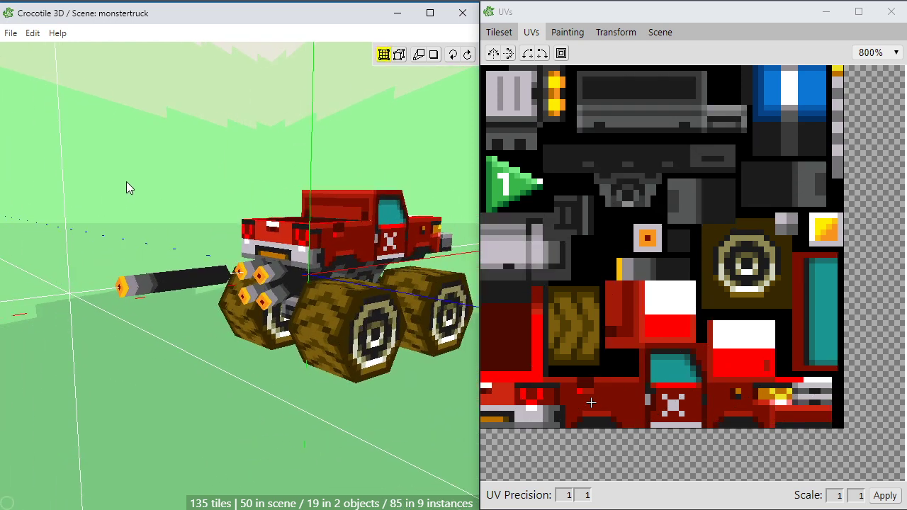
scroll(127, 181, down, 1)
scroll(126, 181, up, 2)
key(space)
right_drag(175, 163, 140, 163)
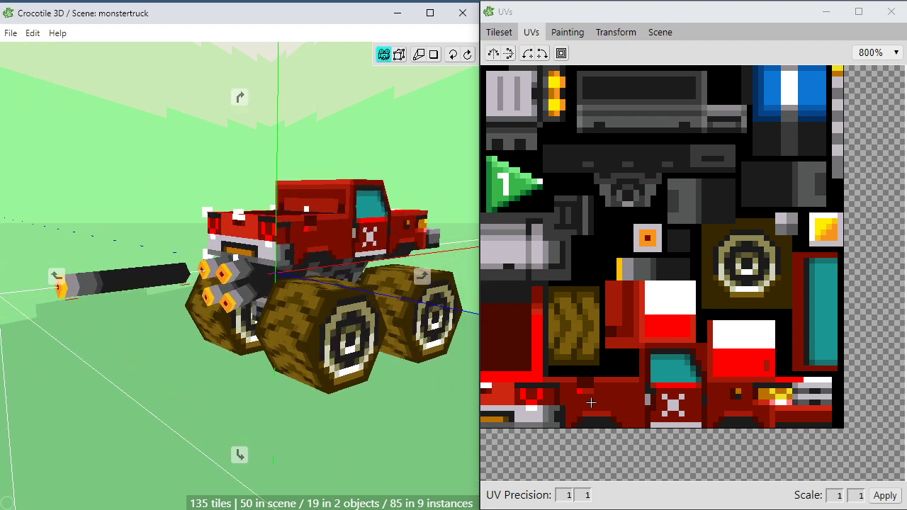
scroll(175, 171, up, 2)
mouse_move(175, 170)
mouse_down()
mouse_move(205, 174)
mouse_move(181, 178)
mouse_up()
key(Tab)
key(ctrl+a)
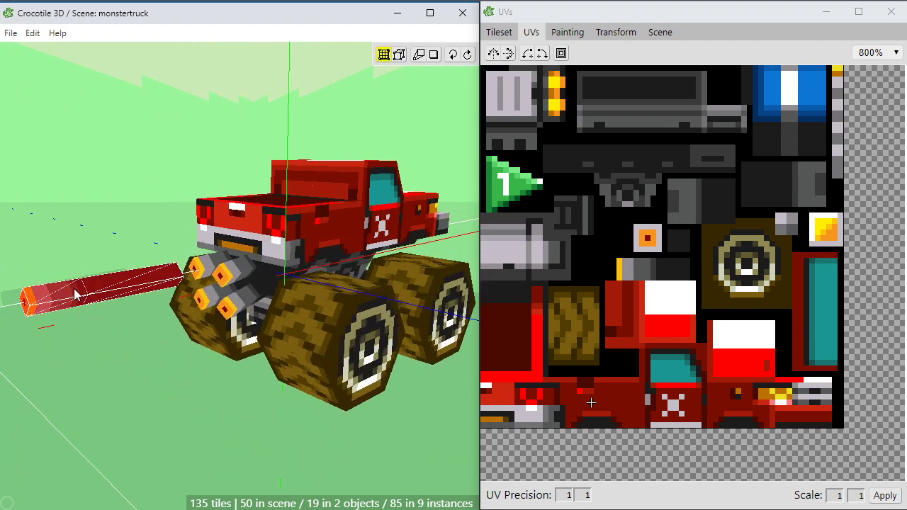
key(Delete)
Examine the truck's rear, wheels, front bumper and sides by orbiting around the whole model
key(space)
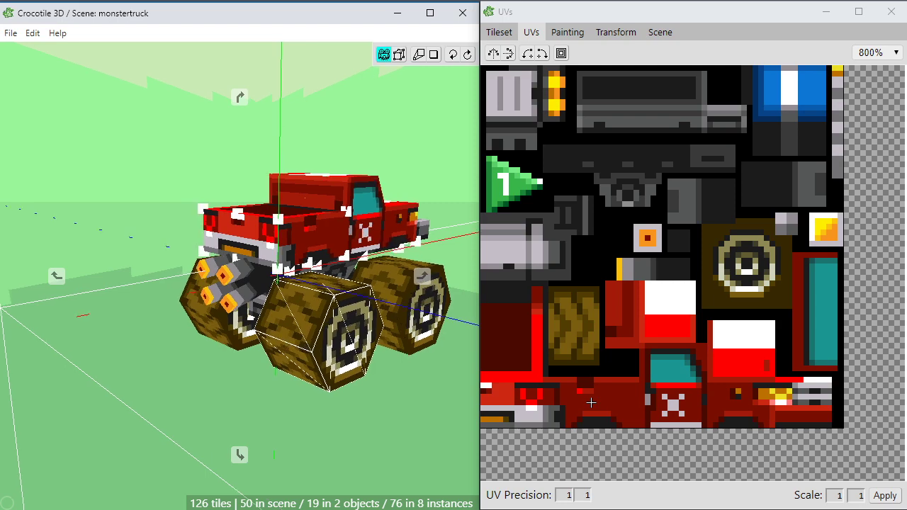
scroll(239, 275, up, 3)
drag(339, 286, 380, 333)
key(space)
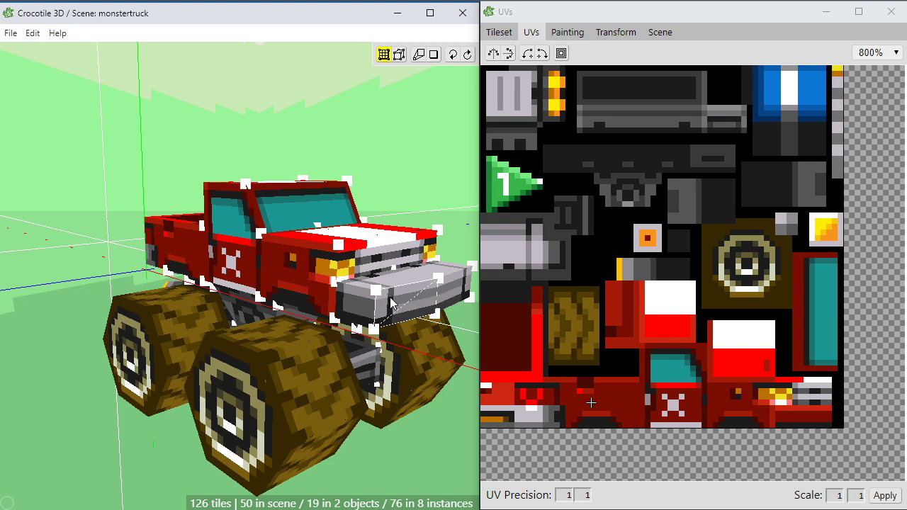
key(space)
drag(277, 132, 344, 138)
key(space)
key(space)
key(space)
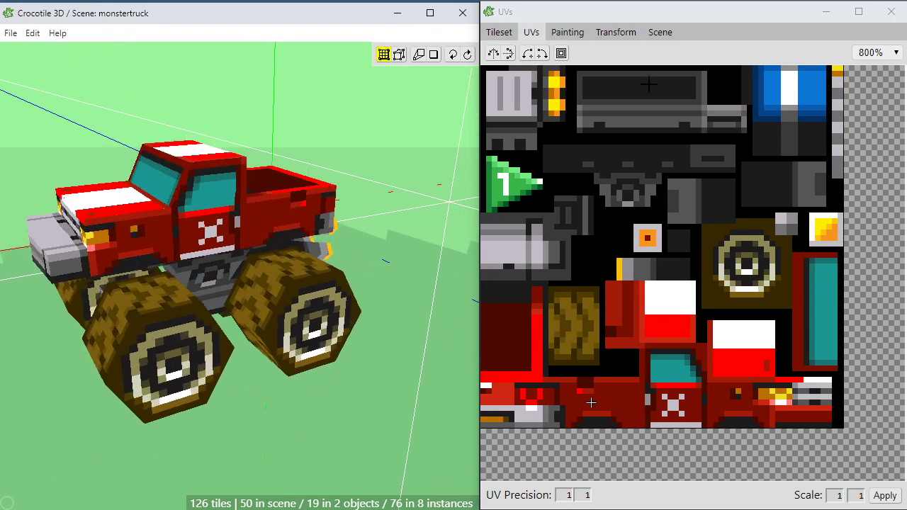
Return to the tileset, consult the monstertruck.gif reference in the browser, and switch back to Crocotile 3D
click(509, 32)
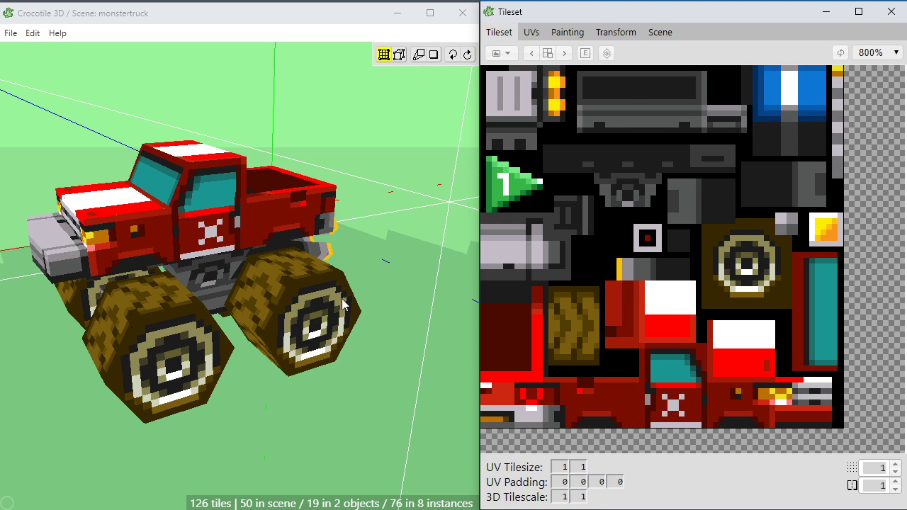
middle_drag(341, 247, 392, 267)
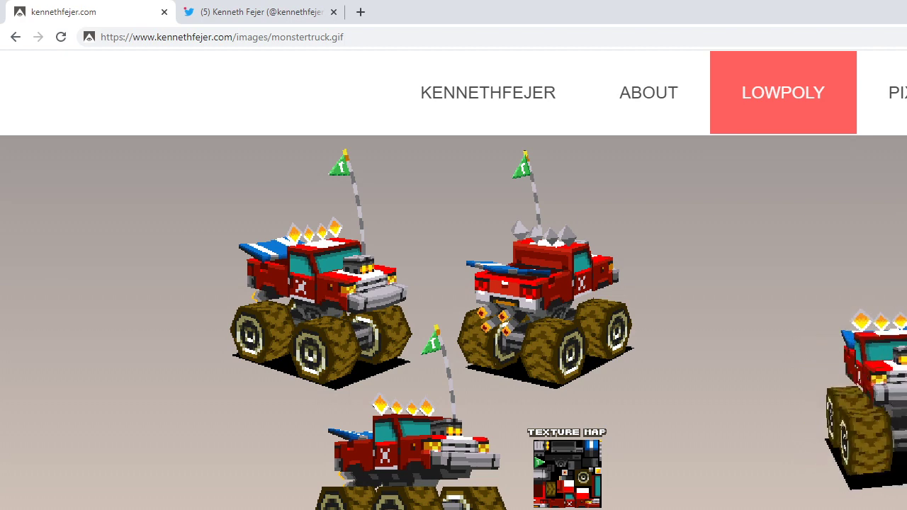
key(alt+Tab)
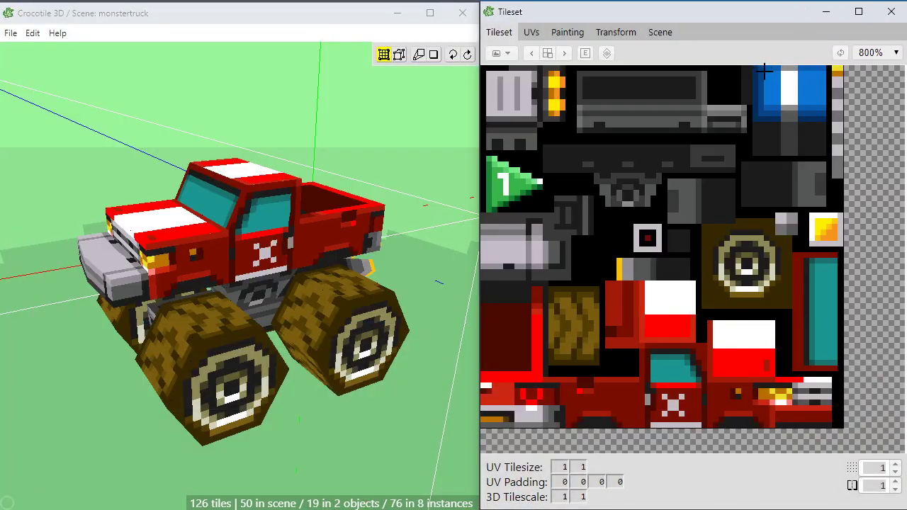
Pick the blue and white striped area of the tileset and place one tile of it behind the truck bed
drag(768, 71, 831, 103)
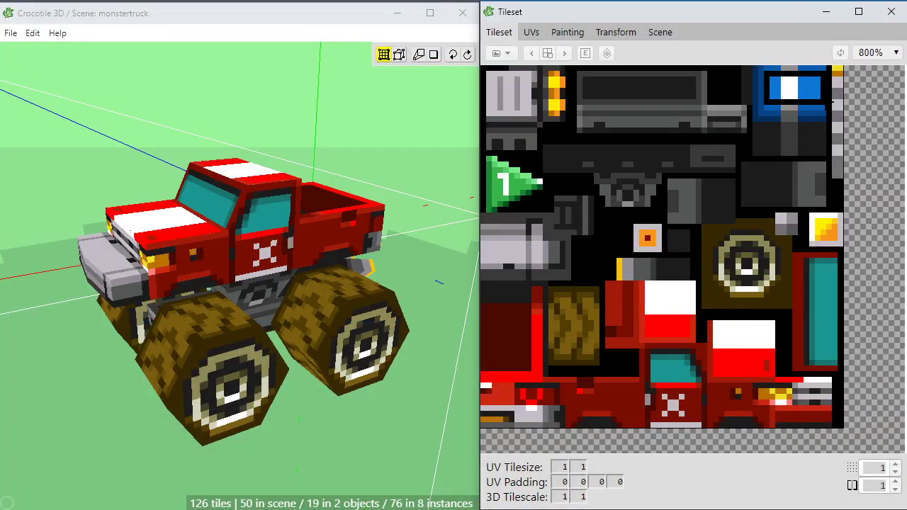
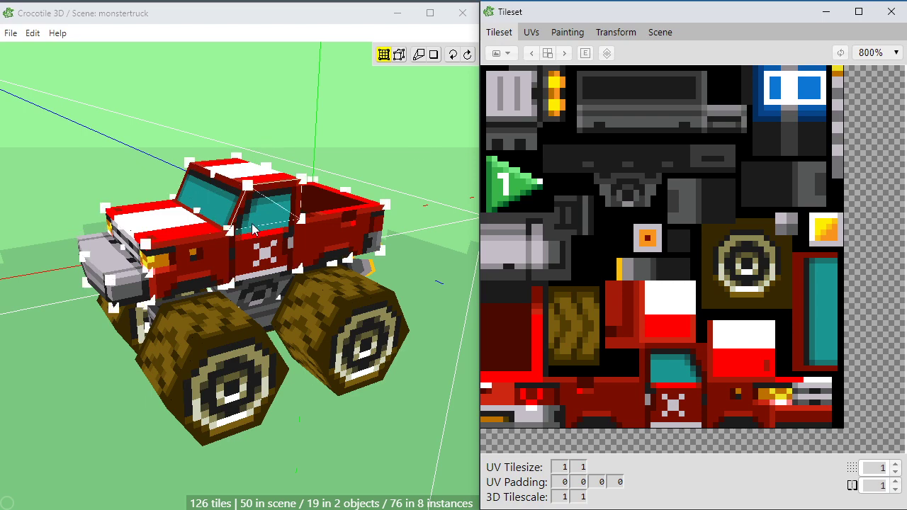
middle_drag(387, 150, 312, 199)
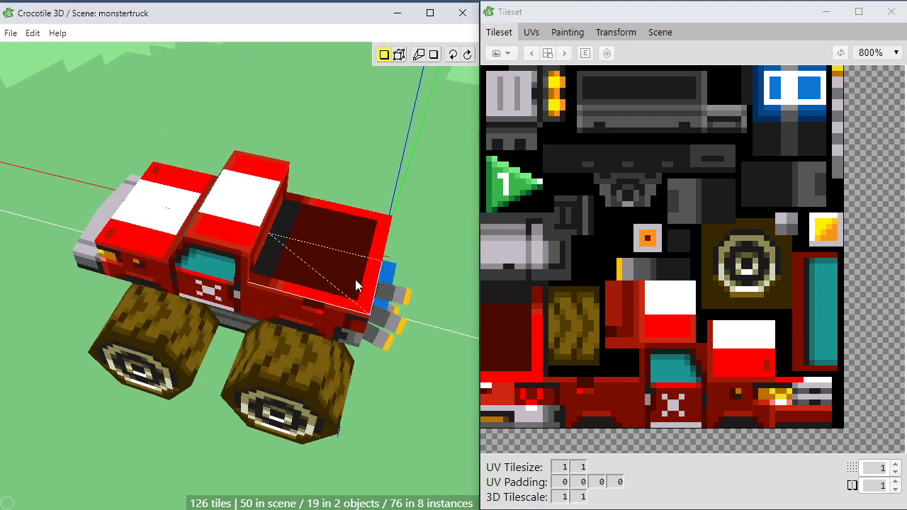
middle_drag(381, 268, 383, 331)
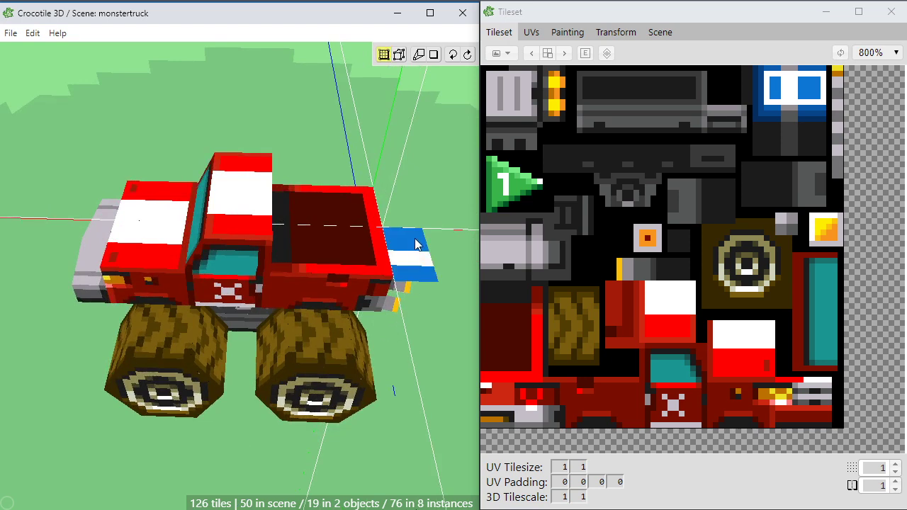
middle_drag(396, 238, 308, 235)
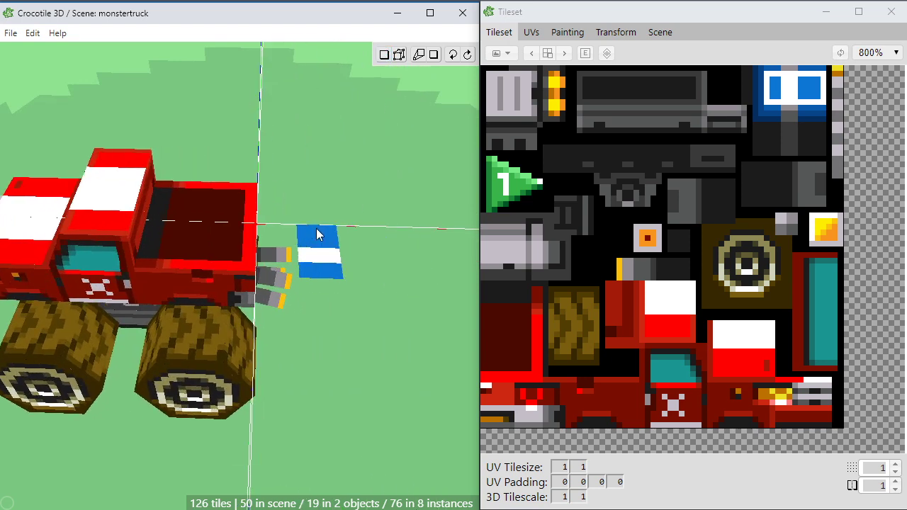
click(335, 243)
middle_drag(333, 278, 347, 323)
scroll(348, 325, up, 2)
middle_drag(354, 221, 352, 214)
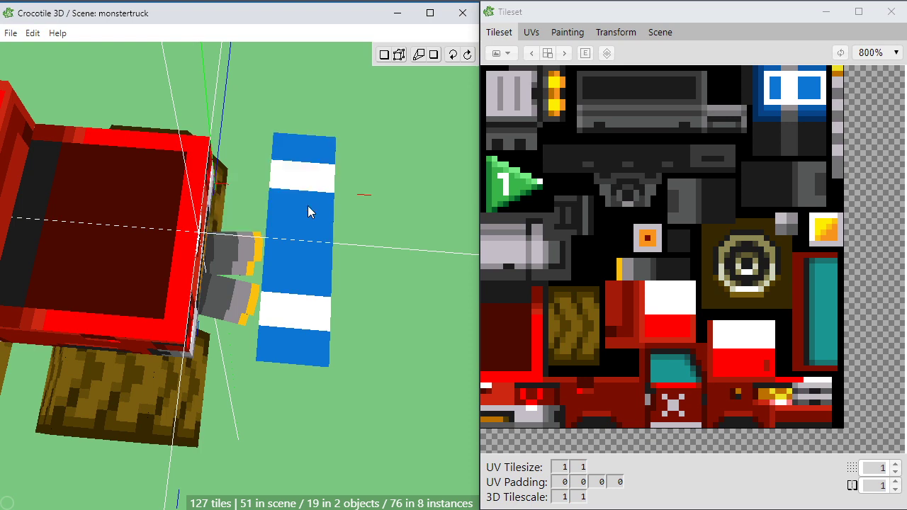
Place a second blue and white striped tile beside the first across the truck's width and return to edit mode
click(308, 206)
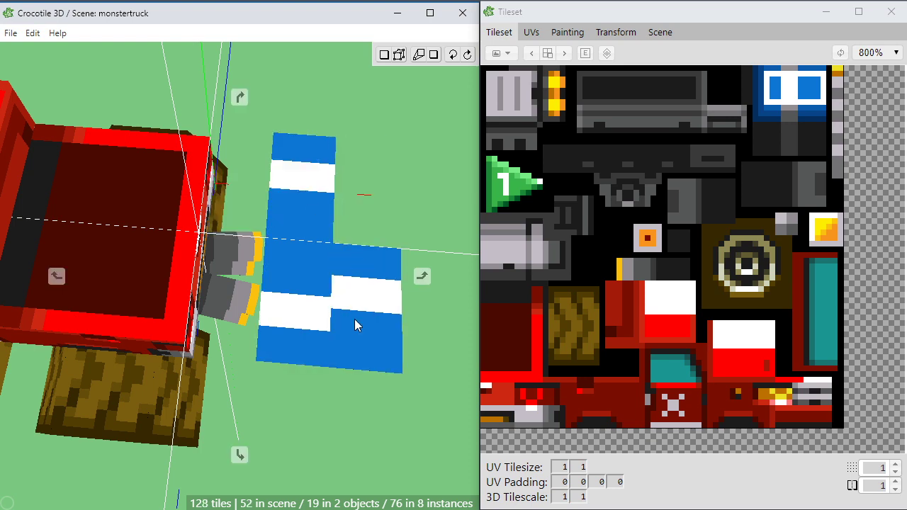
middle_drag(354, 319, 397, 280)
key(Tab)
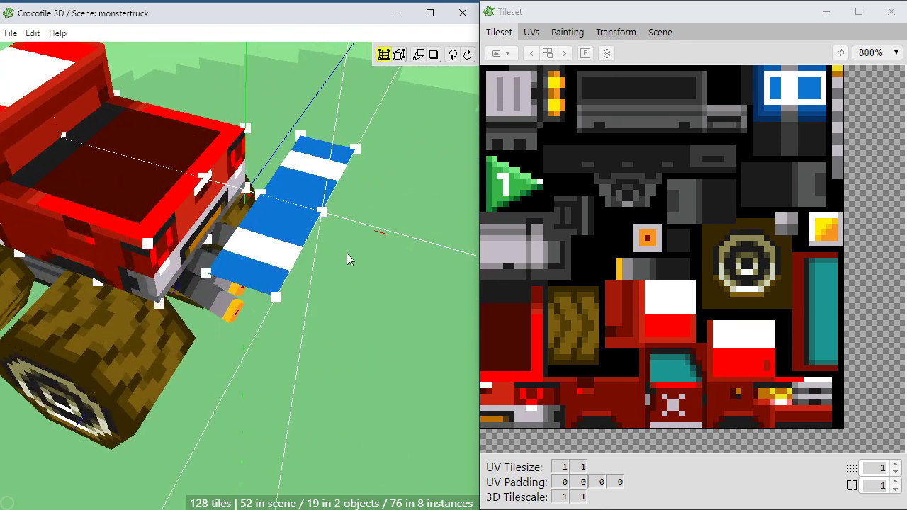
Pick the shaded blue and grey strip below the striped area in the tileset and place two tiles of it along the spoiler's rear edge
middle_drag(350, 258, 388, 248)
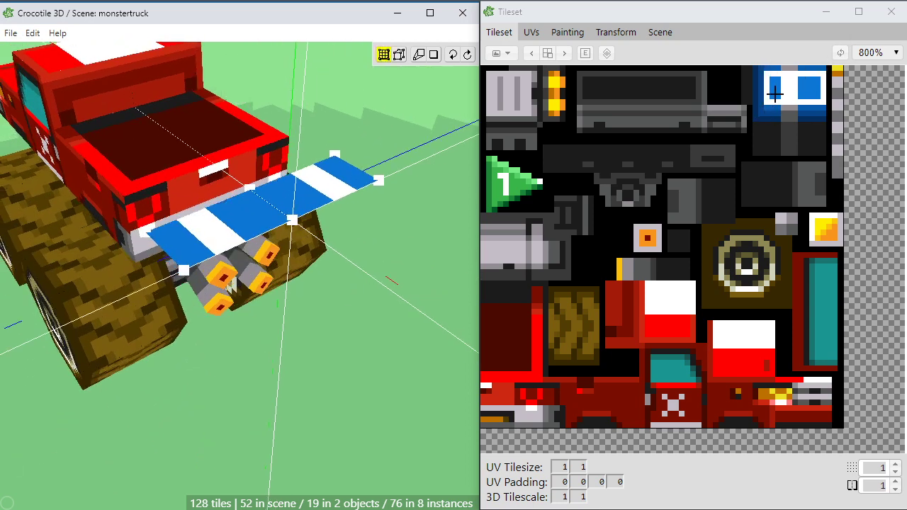
click(769, 102)
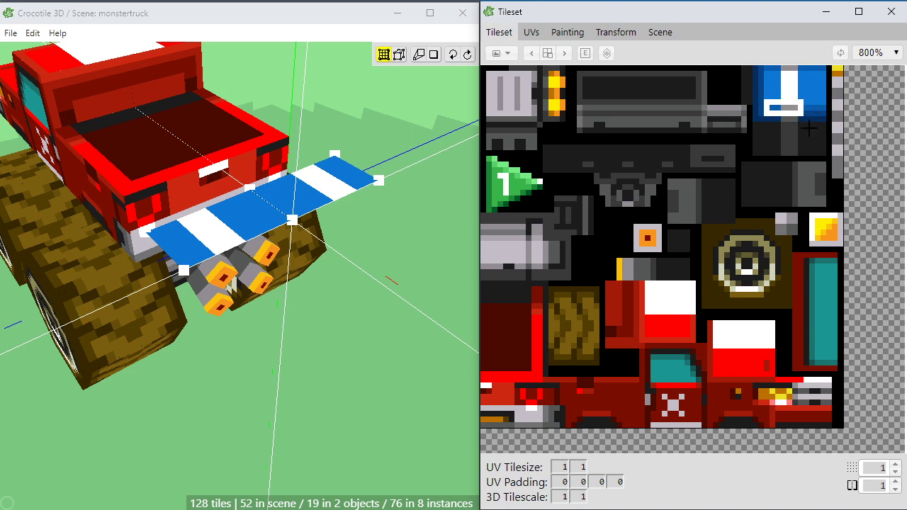
drag(783, 108, 819, 111)
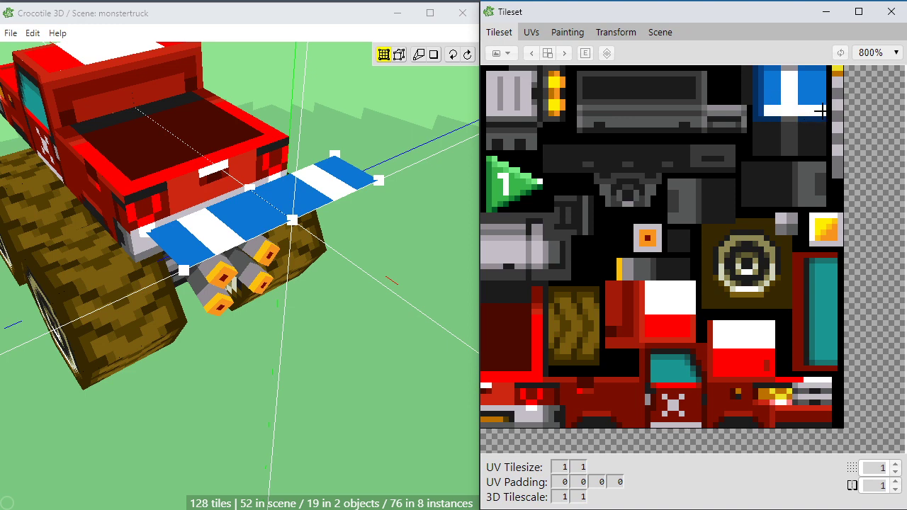
key(Return)
right_drag(289, 257, 296, 251)
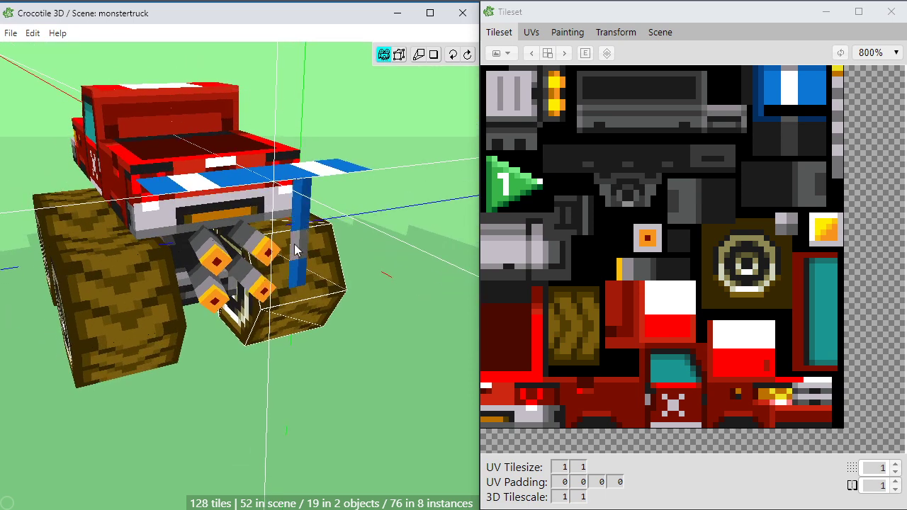
click(301, 201)
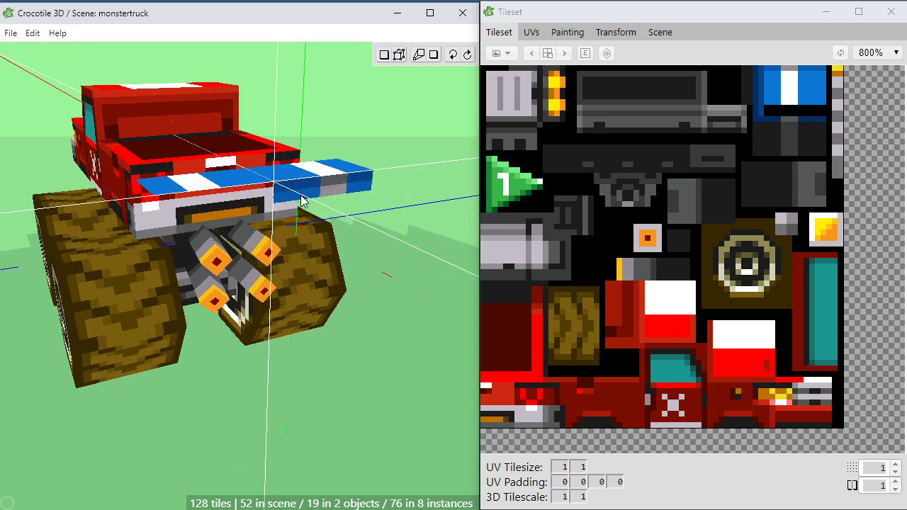
click(301, 201)
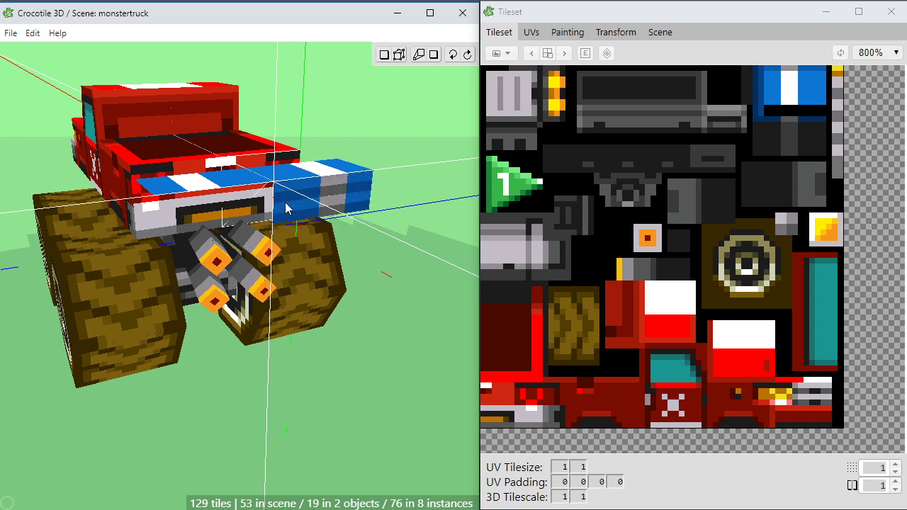
click(233, 206)
click(232, 205)
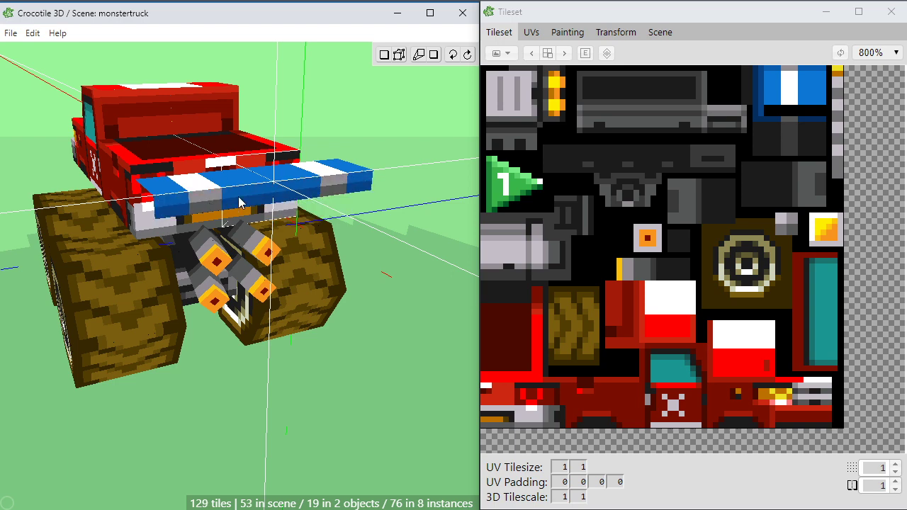
click(239, 203)
right_drag(250, 256, 280, 263)
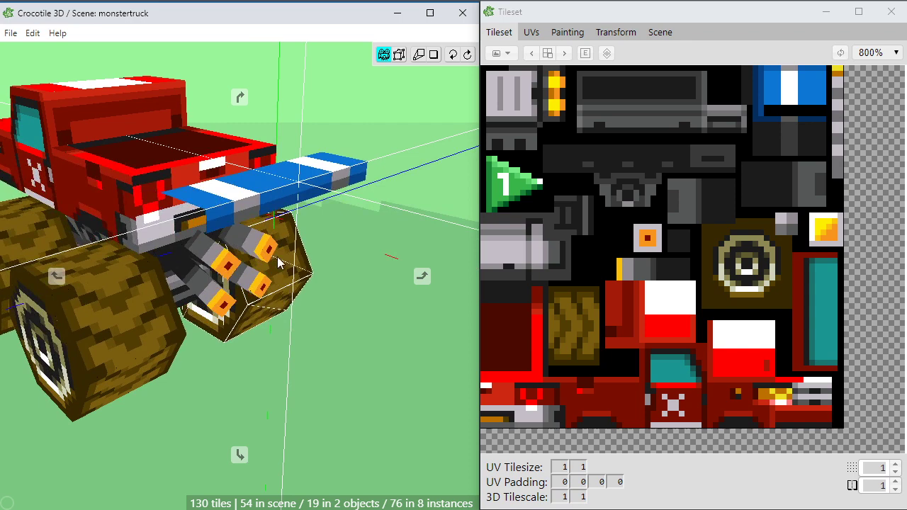
click(765, 92)
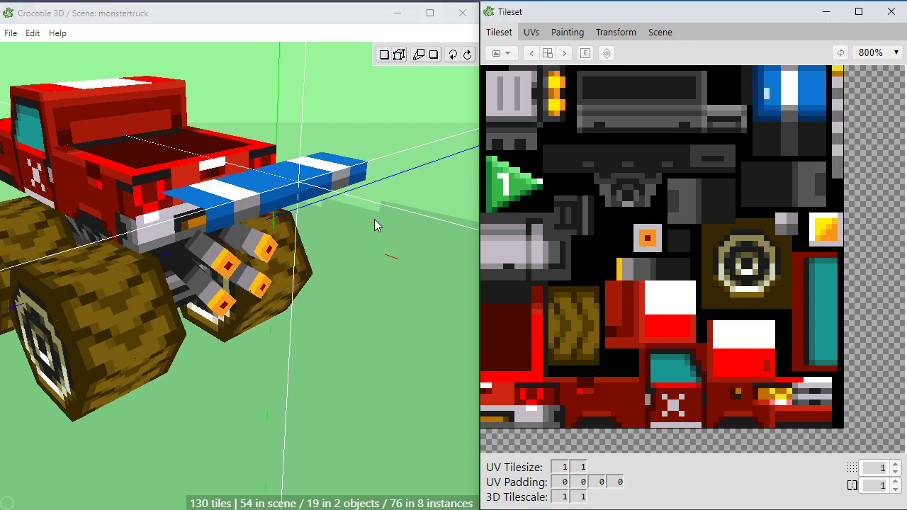
key(space)
drag(191, 230, 315, 224)
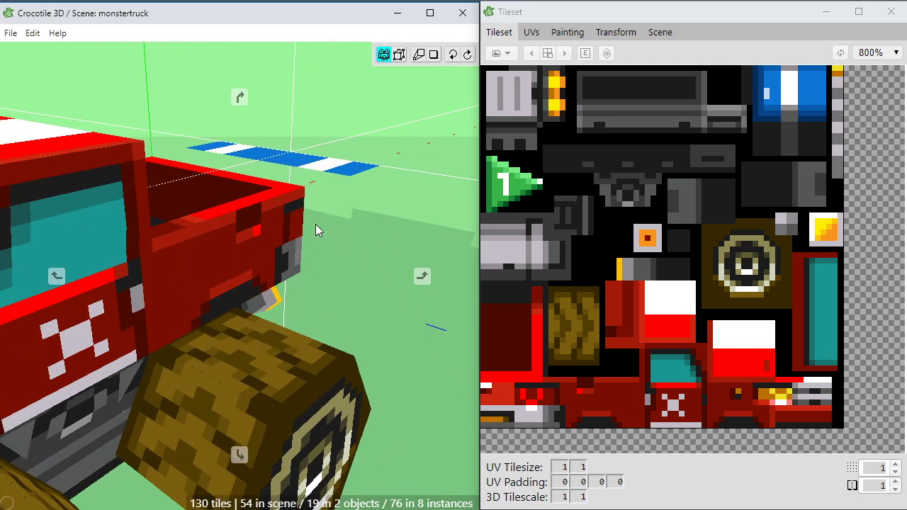
key(space)
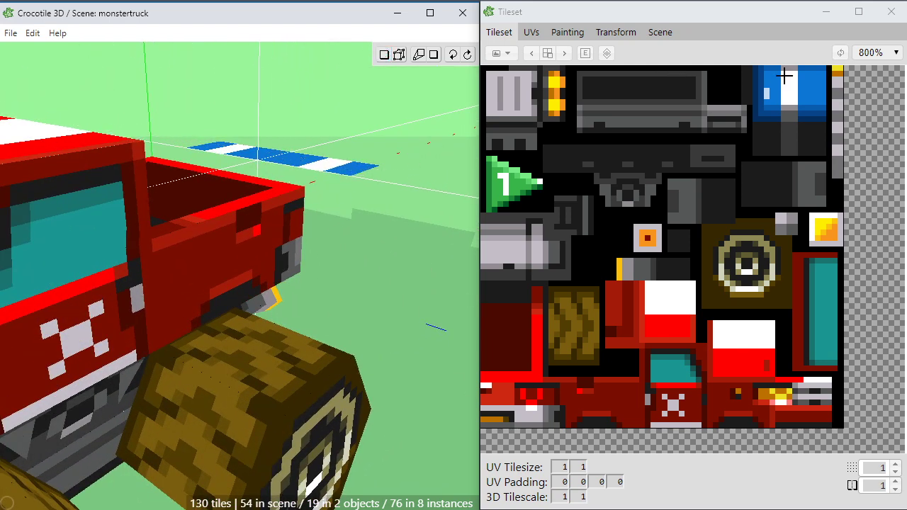
drag(764, 68, 795, 68)
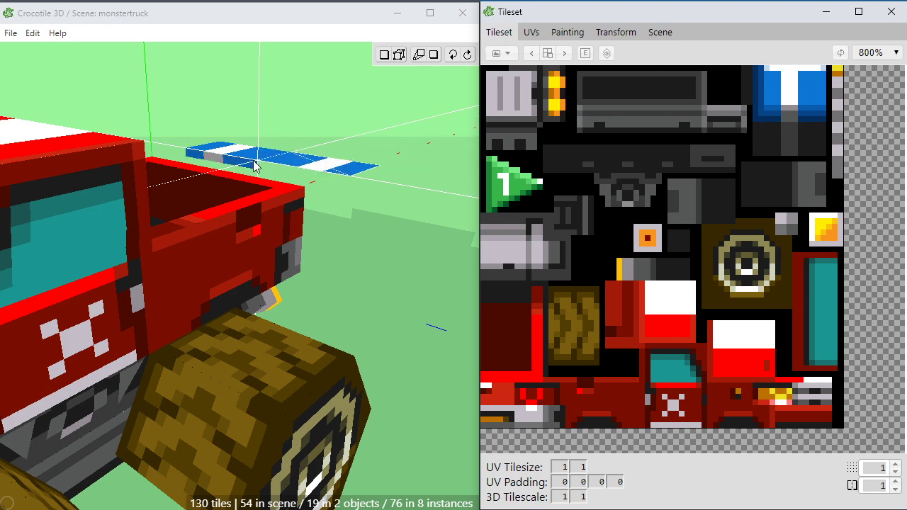
key(space)
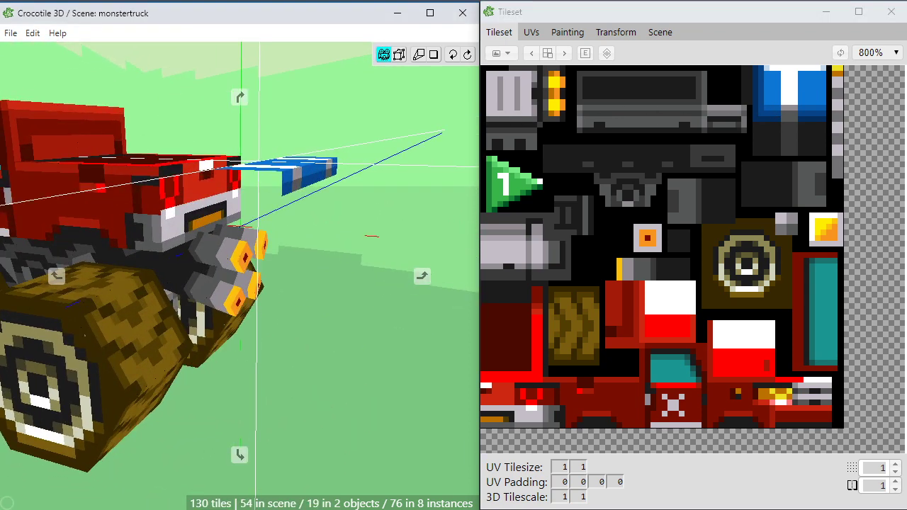
drag(283, 234, 251, 218)
Pick the shaded blue and grey strip again and place two tiles of it along the spoiler's front edge facing the cab
click(768, 108)
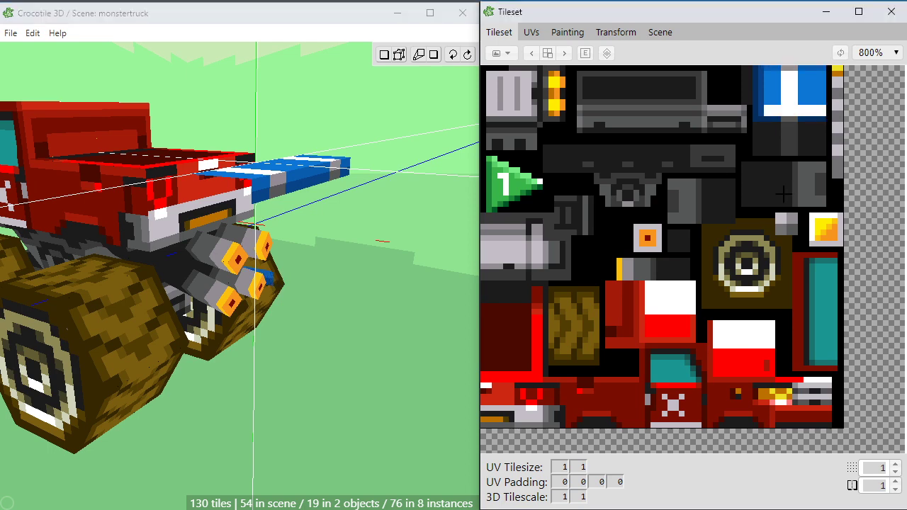
key(space)
drag(269, 305, 267, 216)
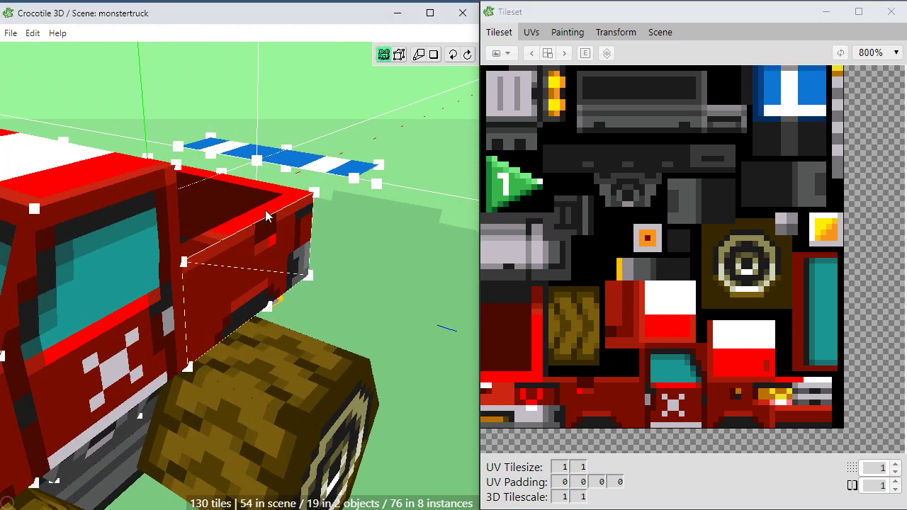
key(Tab)
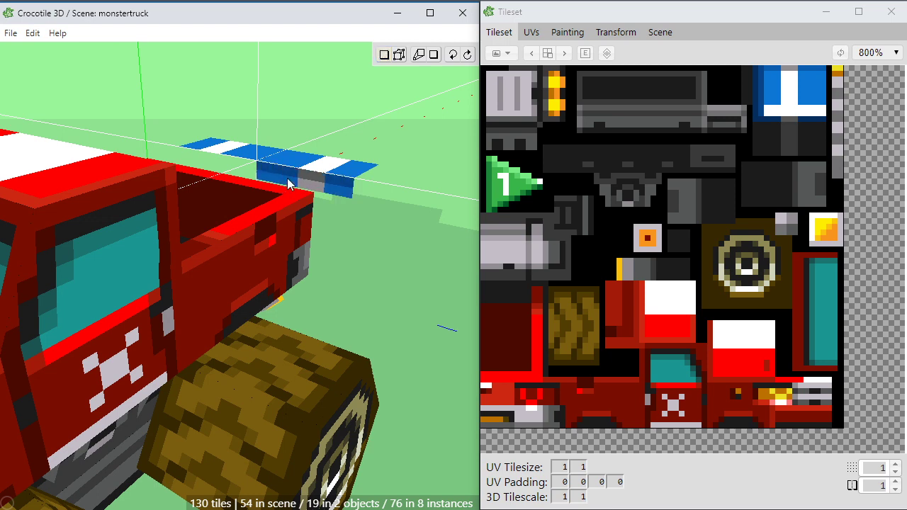
click(286, 178)
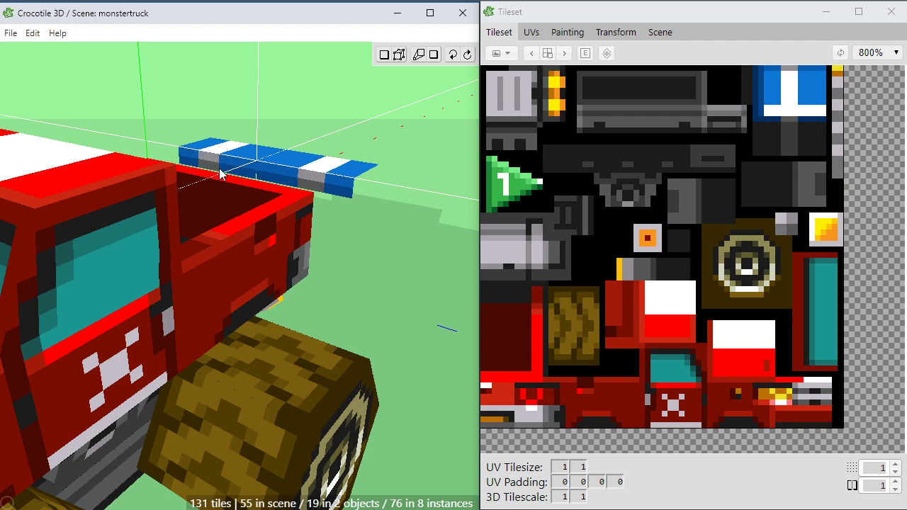
click(219, 170)
Shift the 3D placement cursor to the open end of the spoiler on the truck's left side
middle_drag(348, 235, 263, 215)
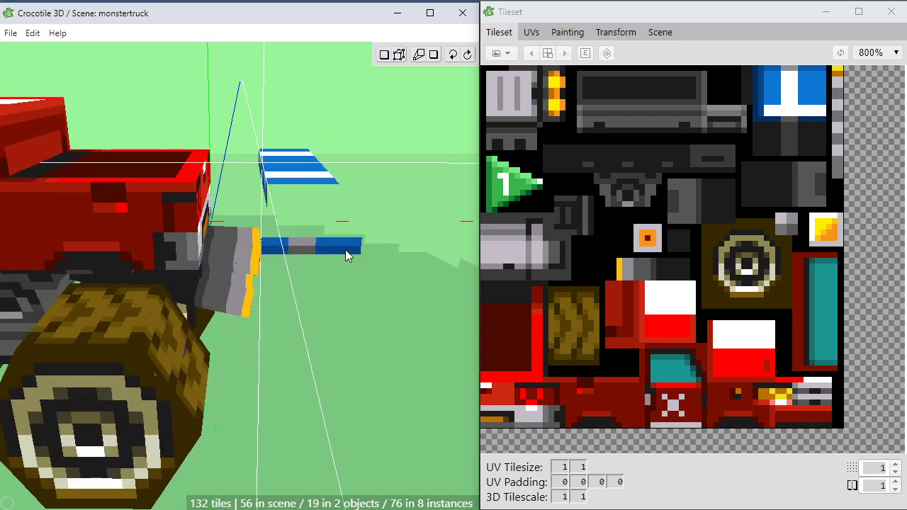
key(space)
mouse_move(346, 254)
mouse_down()
mouse_move(283, 261)
mouse_move(346, 258)
mouse_up()
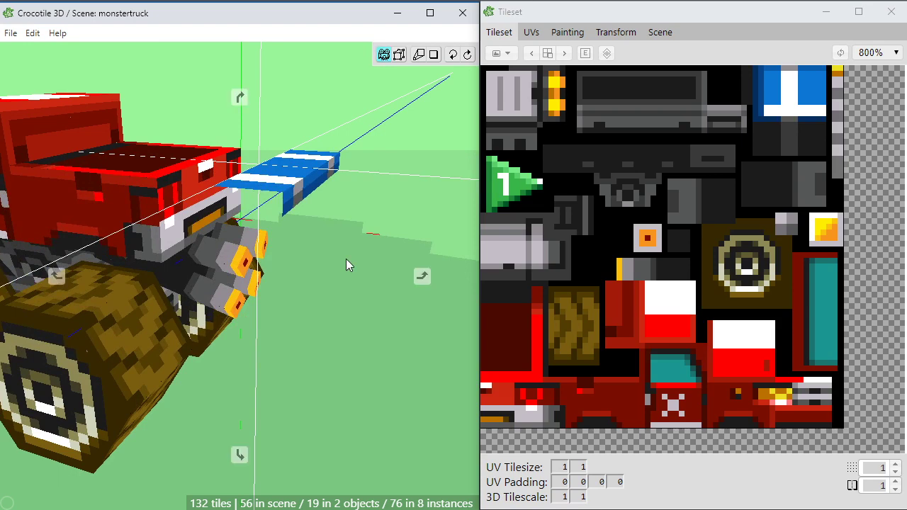
key(s)
key(s)
key(s)
key(s)
key(s)
key(s)
key(s)
key(s)
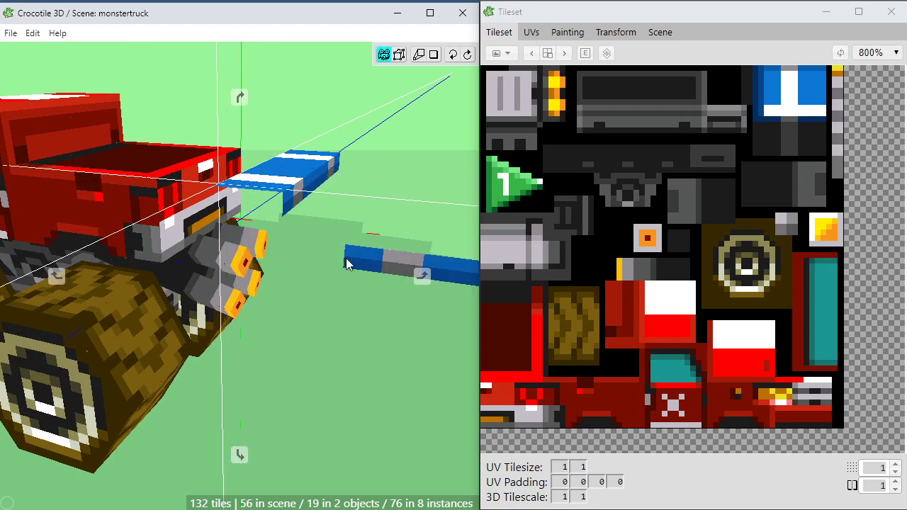
key(s)
Pick the narrow dark blue side strip from the tileset, rotate it to horizontal and place it on the spoiler's left end
click(771, 93)
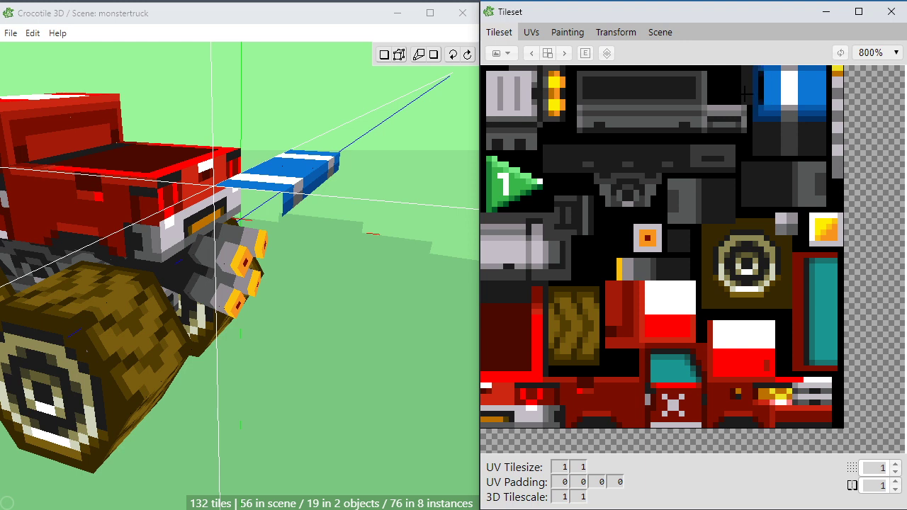
key(alt+Tab)
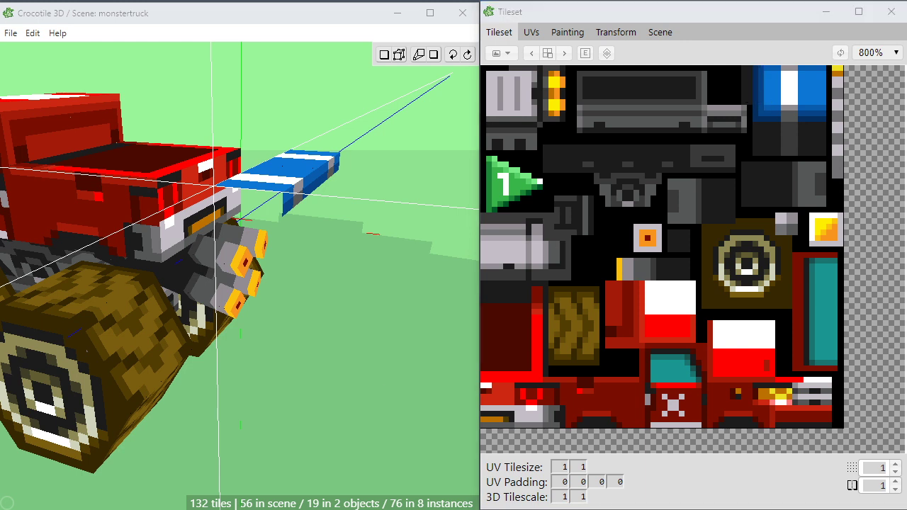
key(alt+Tab)
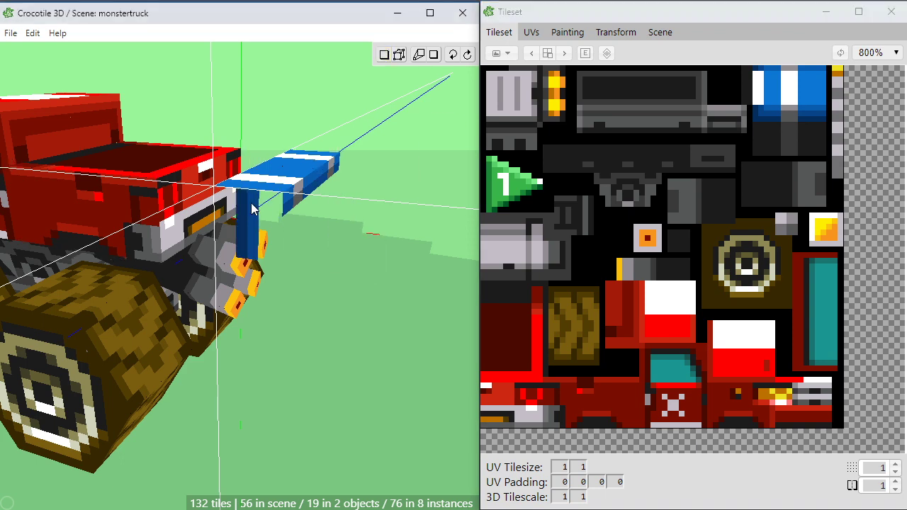
key(d)
key(d)
key(d)
click(252, 204)
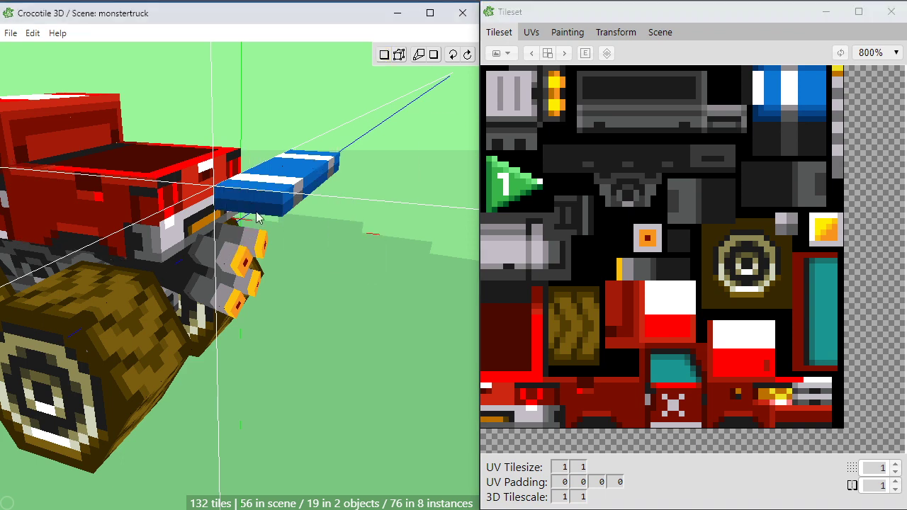
Place another dark blue side strip on the opposite end of the spoiler, on the truck's right side
key(space)
middle_drag(279, 290, 198, 287)
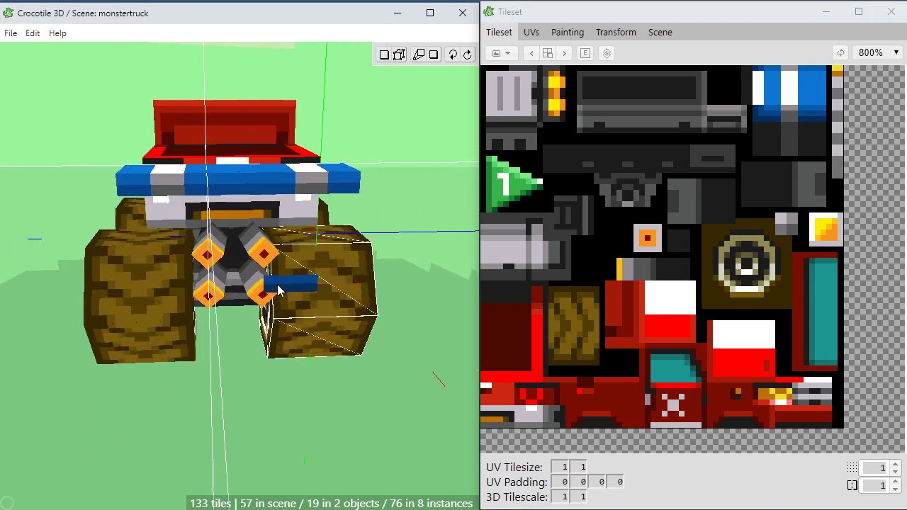
key(space)
middle_drag(279, 297, 256, 204)
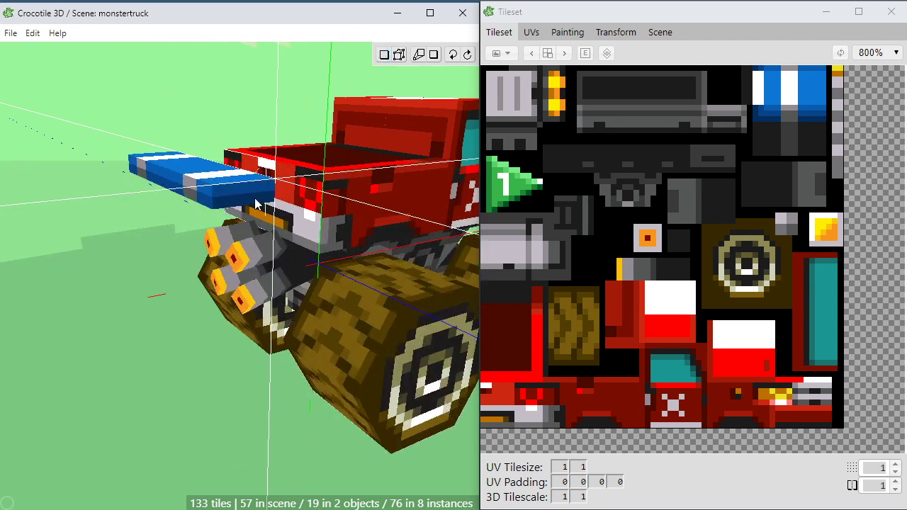
click(221, 264)
key(space)
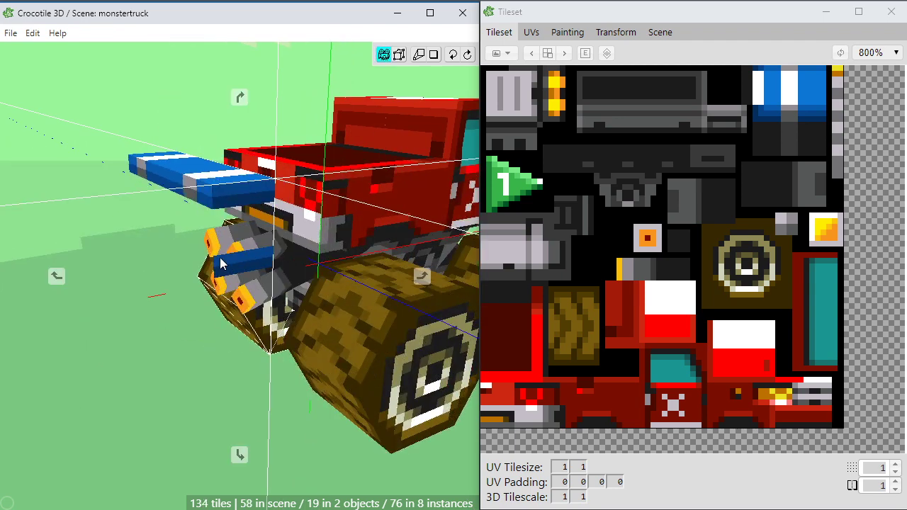
Pick the darkest blue and grey strip of the tileset, place one tile of it on the spoiler's underside at the rear edge, and enter edit mode
key(space)
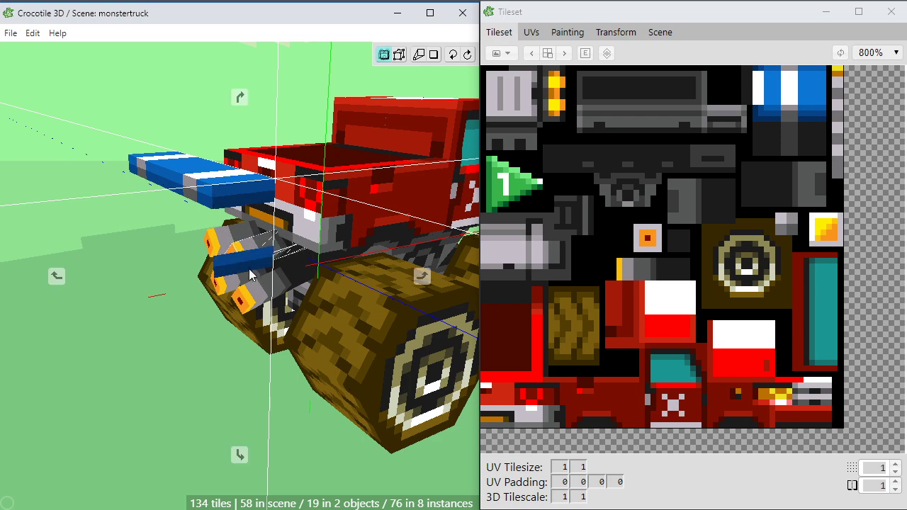
drag(221, 266, 312, 227)
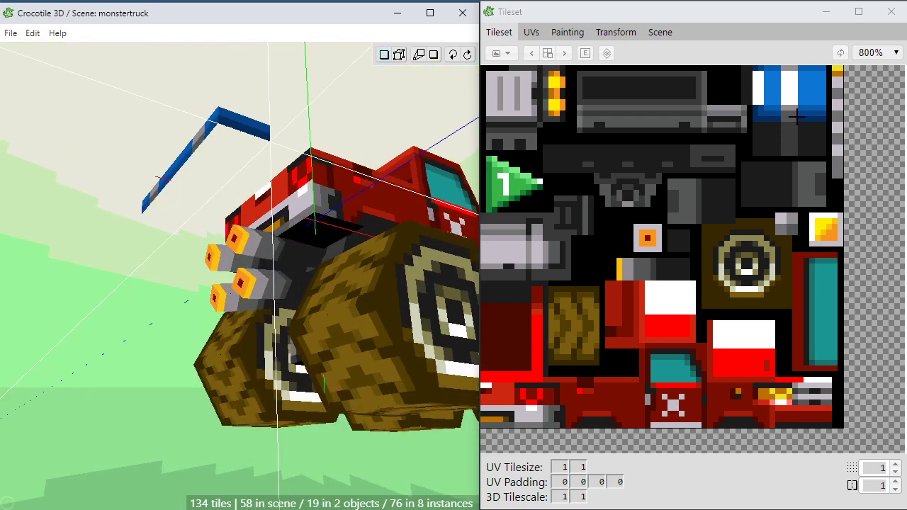
drag(767, 114, 822, 123)
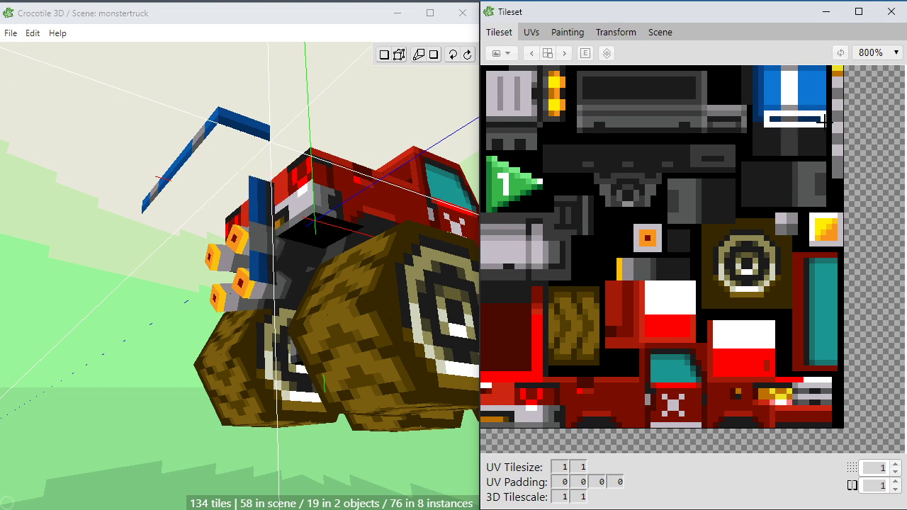
click(794, 128)
drag(767, 119, 819, 122)
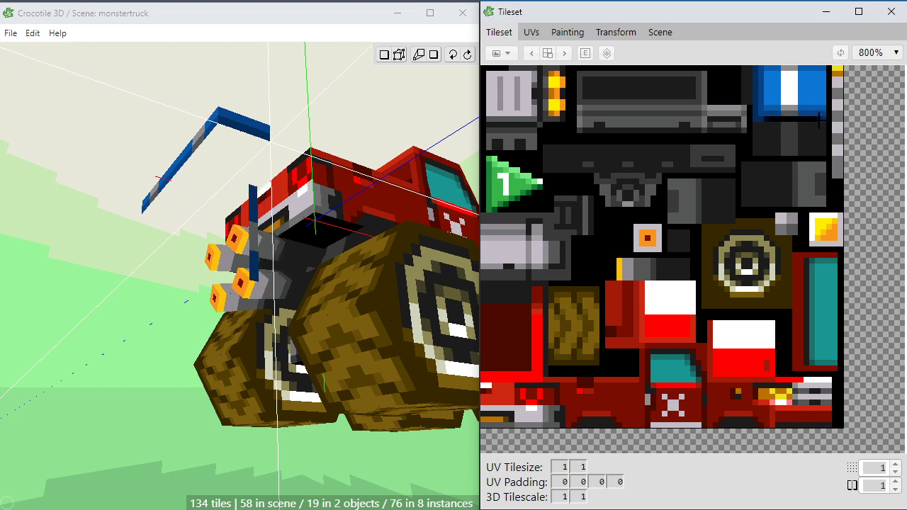
right_drag(239, 97, 241, 99)
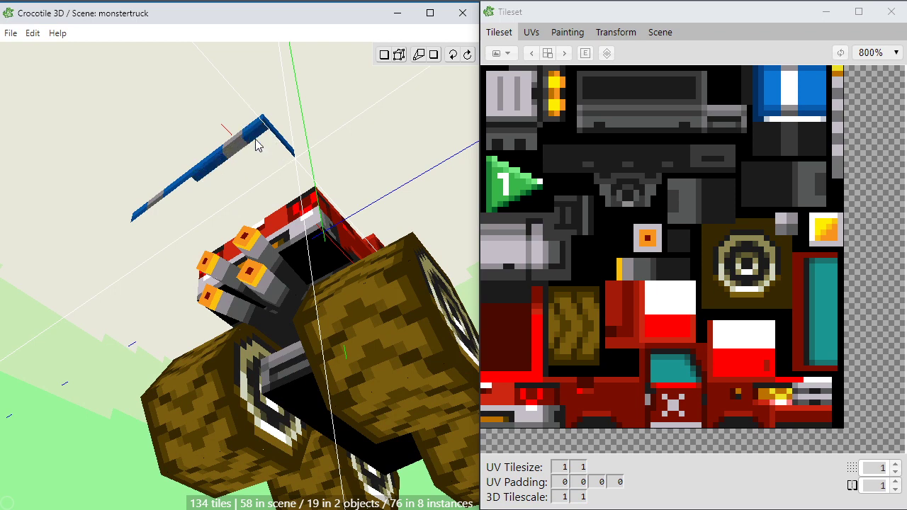
right_drag(201, 190, 306, 148)
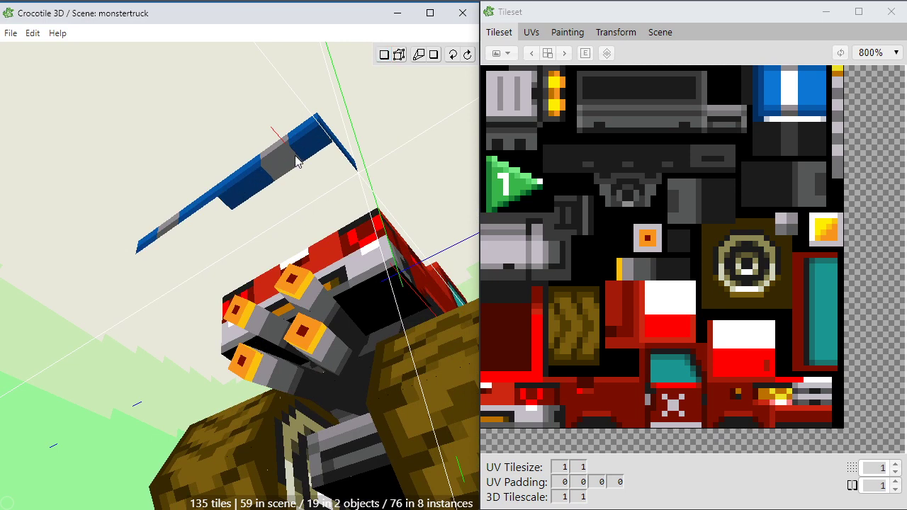
click(351, 181)
scroll(350, 182, up, 4)
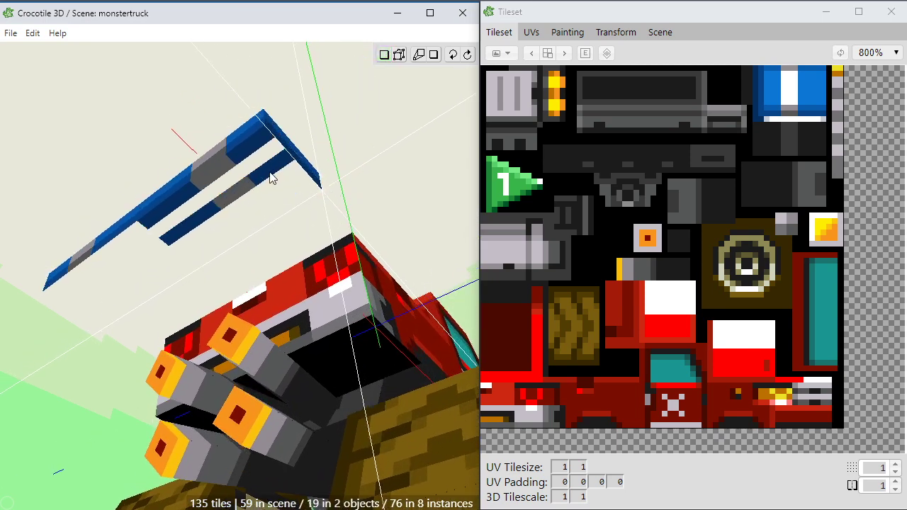
key(Tab)
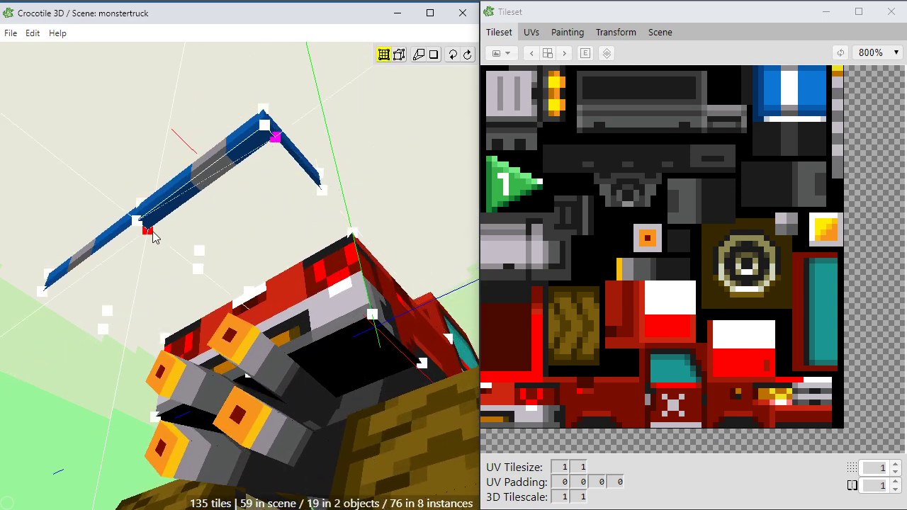
Fit the loose corners of the dark blue and grey underside tile to the spoiler's lower edges
key(Tab)
right_drag(151, 237, 152, 237)
key(Tab)
key(space)
drag(172, 223, 202, 221)
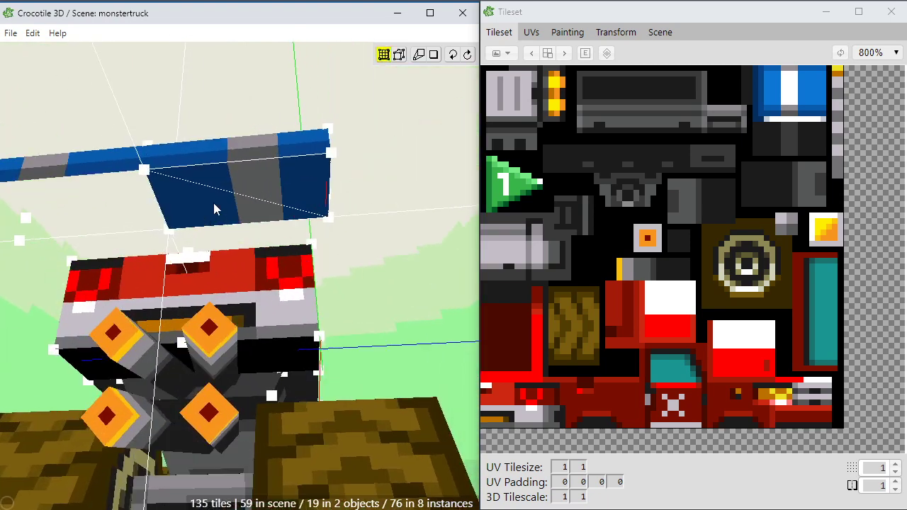
Cover the other half of the spoiler's underside with a second dark blue and grey tile and flip that tile
click(203, 212)
click(209, 201)
click(208, 201)
key(space)
right_drag(195, 212, 194, 212)
key(f)
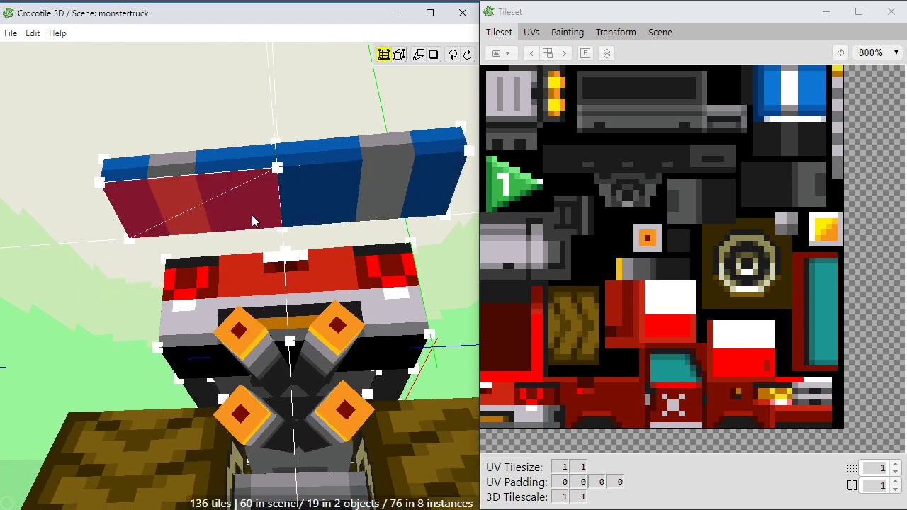
Check the closed spoiler's underside, side edges and position behind the truck bed
key(space)
drag(262, 209, 312, 241)
drag(220, 145, 297, 180)
key(space)
key(space)
key(space)
right_drag(305, 212, 349, 206)
key(Tab)
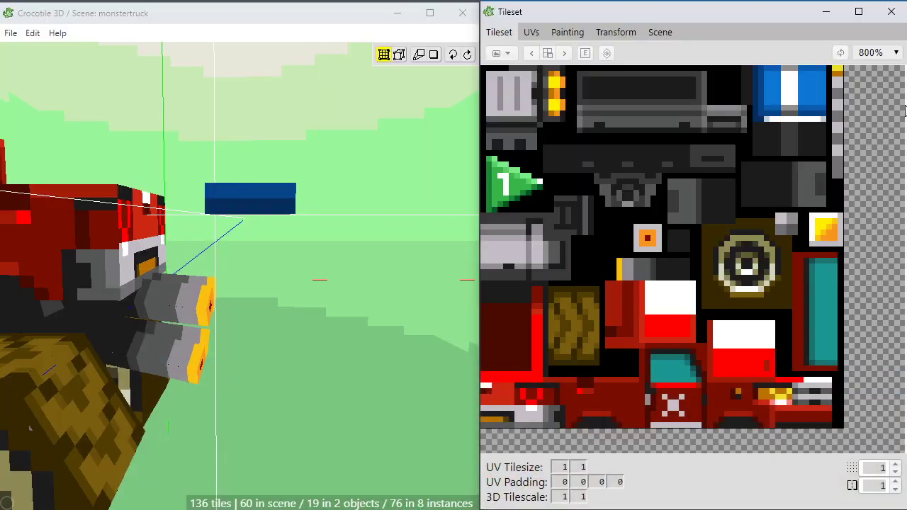
click(248, 196)
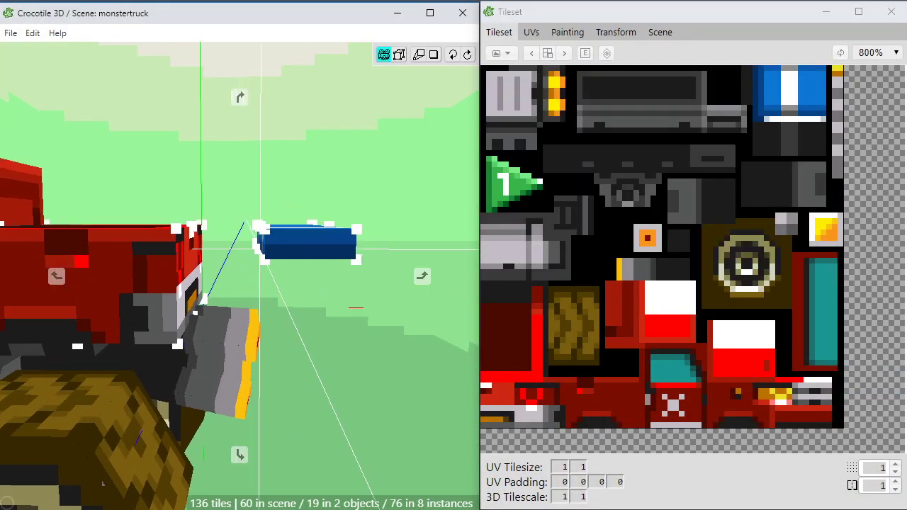
Select all of the spoiler's vertices and move the spoiler slightly up and forward over the rear of the truck bed
key(space)
drag(235, 278, 356, 271)
key(w)
click(373, 255)
key(space)
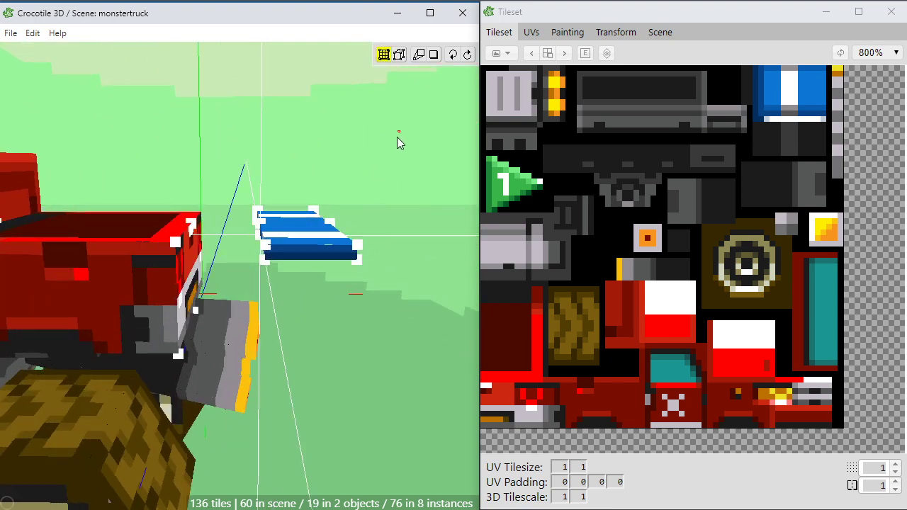
drag(398, 137, 243, 291)
key(w)
key(a)
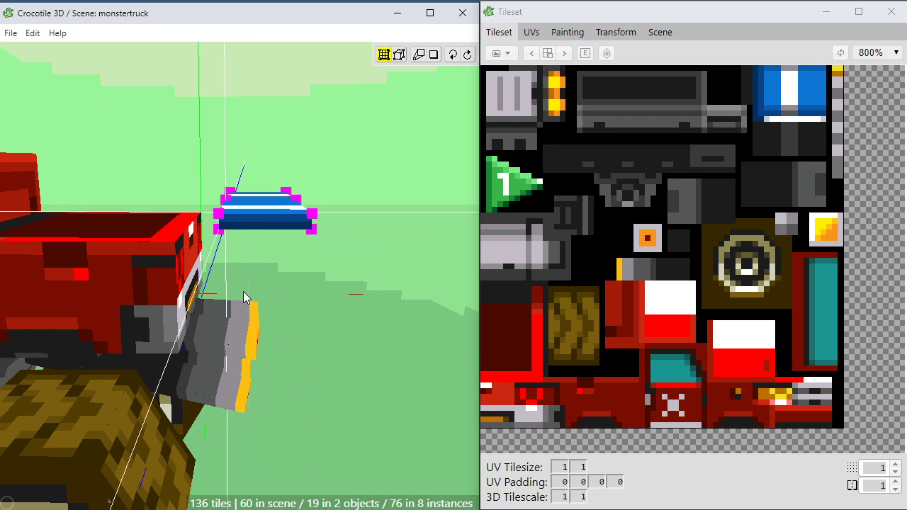
key(a)
key(a)
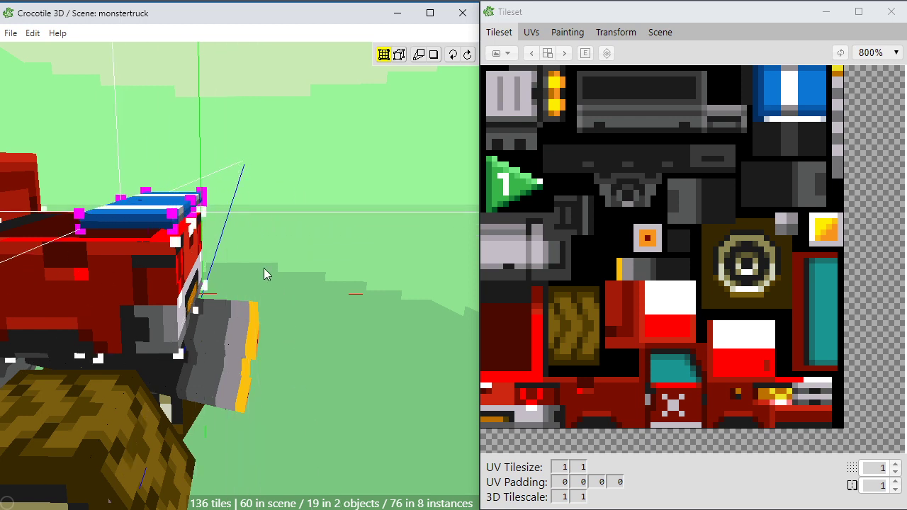
key(space)
drag(279, 270, 282, 268)
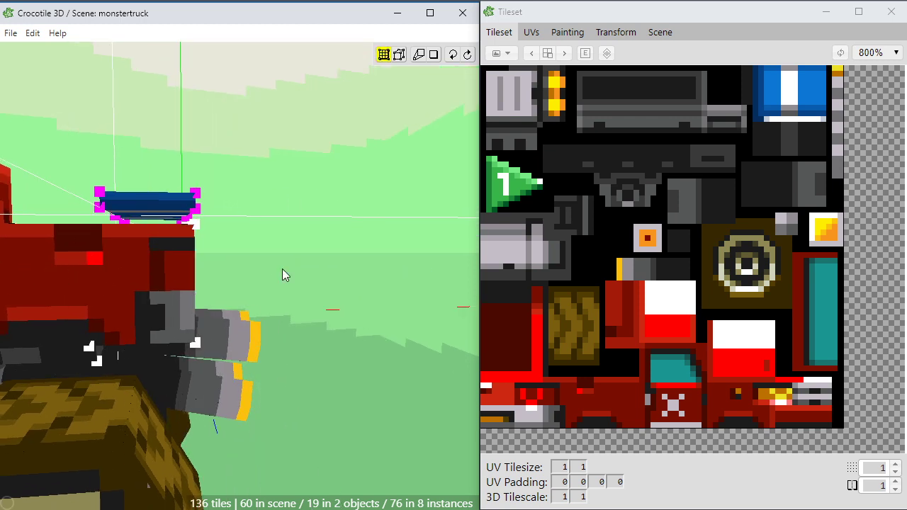
Select the spoiler's rear vertices and extend them backward so the spoiler overhangs the tailgate
drag(297, 154, 175, 221)
key(d)
key(d)
key(d)
key(d)
key(d)
key(d)
key(d)
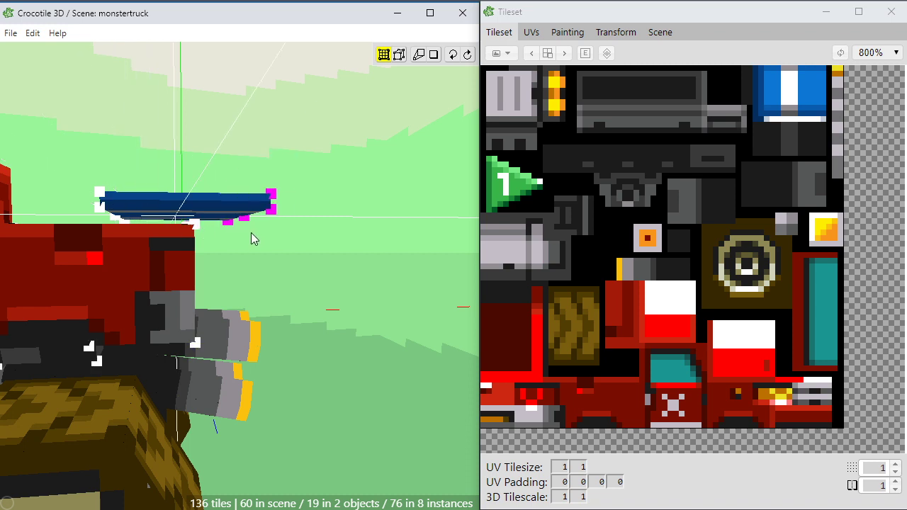
key(a)
key(space)
drag(271, 241, 291, 266)
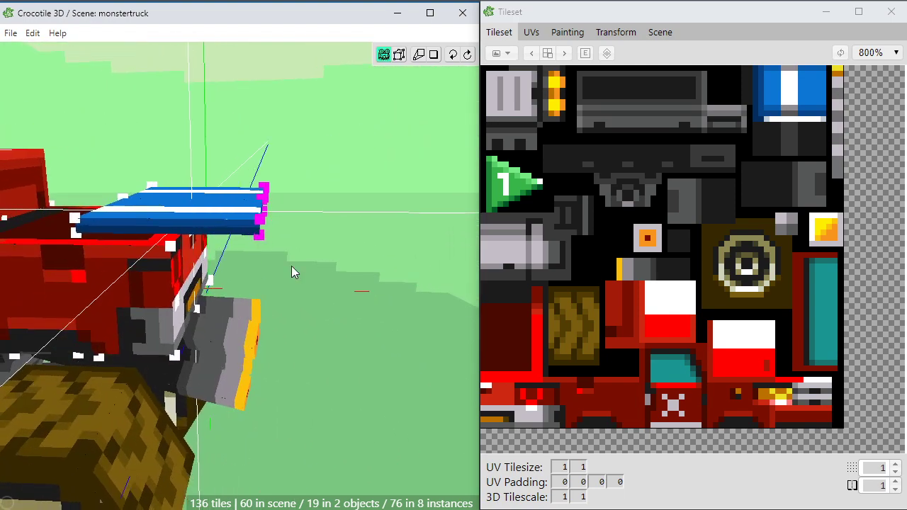
click(344, 447)
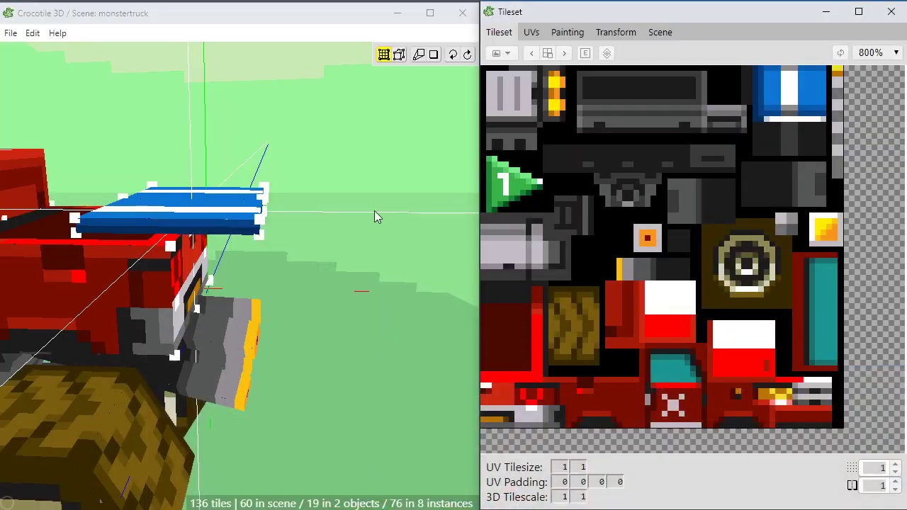
Select the vertices at the spoiler's outer end on the truck's right side and raise them slightly
middle_drag(375, 211, 202, 202)
middle_drag(418, 231, 422, 229)
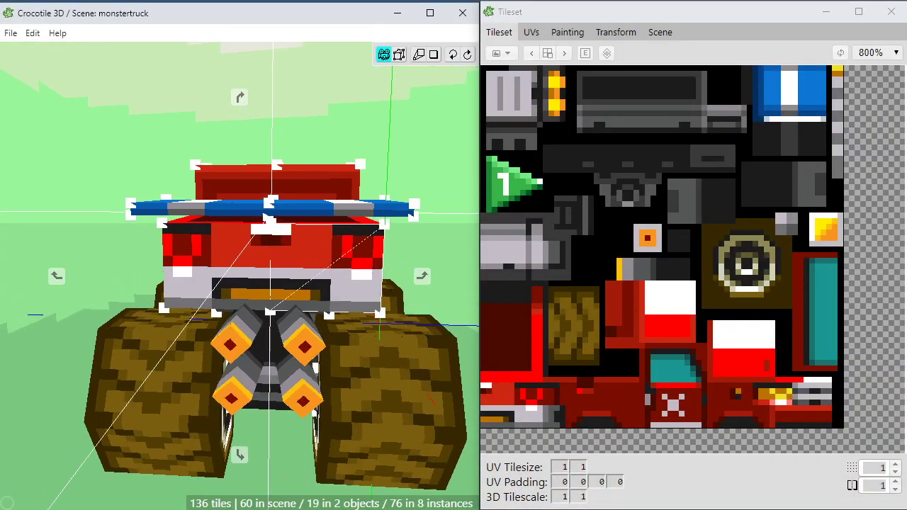
key(space)
drag(395, 172, 386, 207)
middle_drag(415, 207, 426, 170)
drag(362, 240, 358, 241)
key(a)
key(w)
click(372, 269)
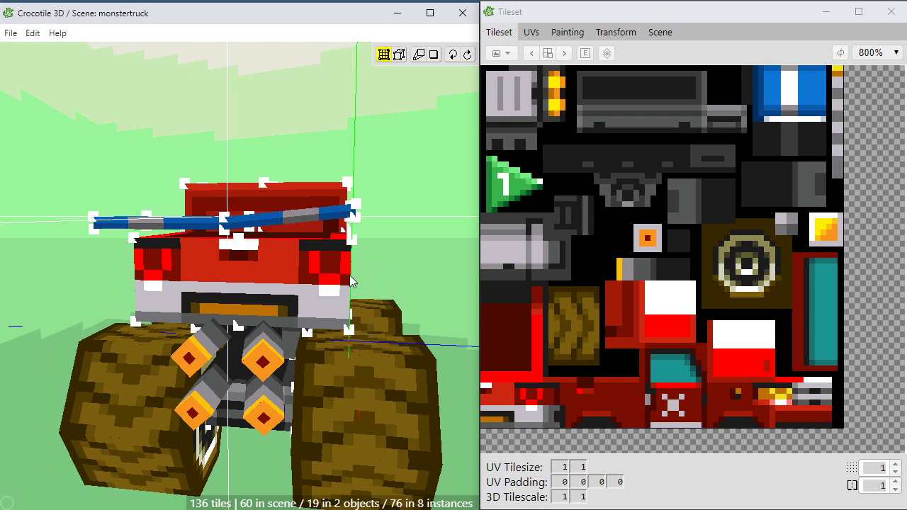
Raise the vertices at the spoiler's outer end on the truck's left side to match the opposite end
middle_drag(353, 278, 297, 269)
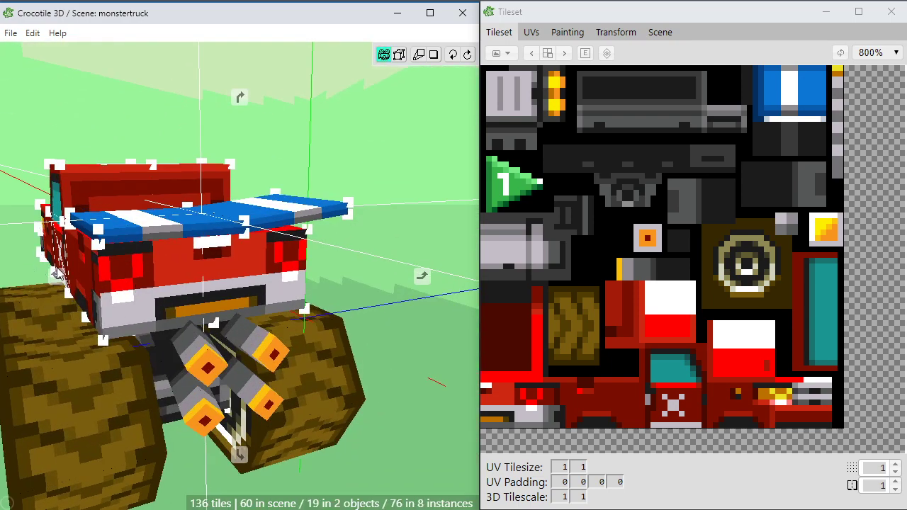
middle_drag(298, 269, 319, 269)
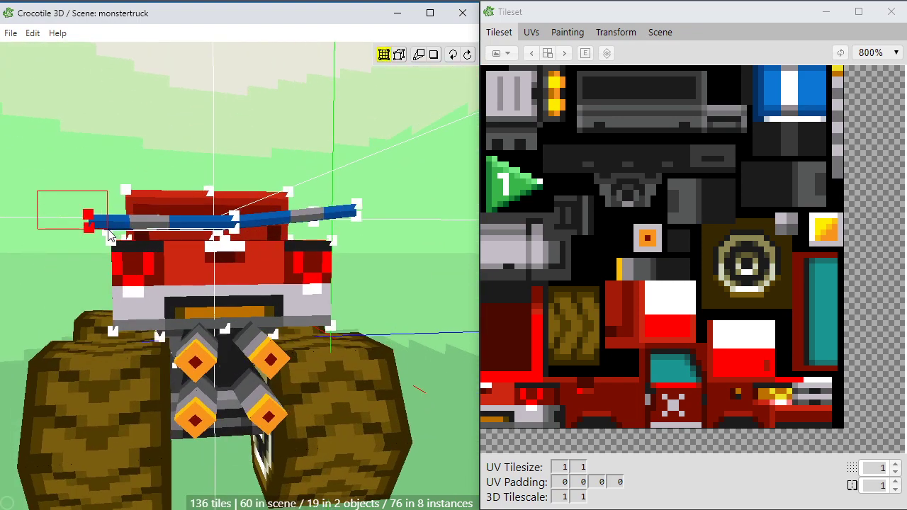
drag(110, 239, 124, 229)
middle_drag(240, 276, 294, 282)
middle_drag(263, 164, 298, 175)
middle_drag(170, 230, 169, 202)
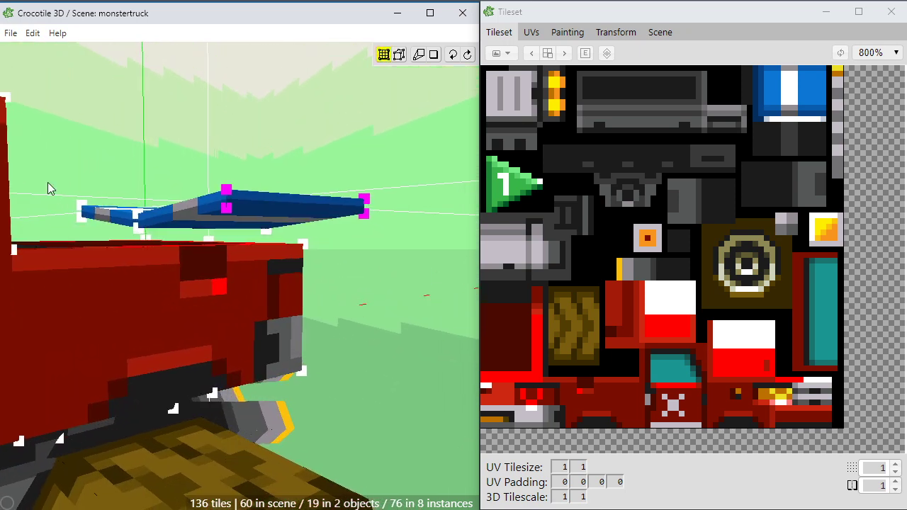
Select all of the spoiler's faces and rotate the spoiler so its rear edge tilts upward
drag(138, 212, 299, 233)
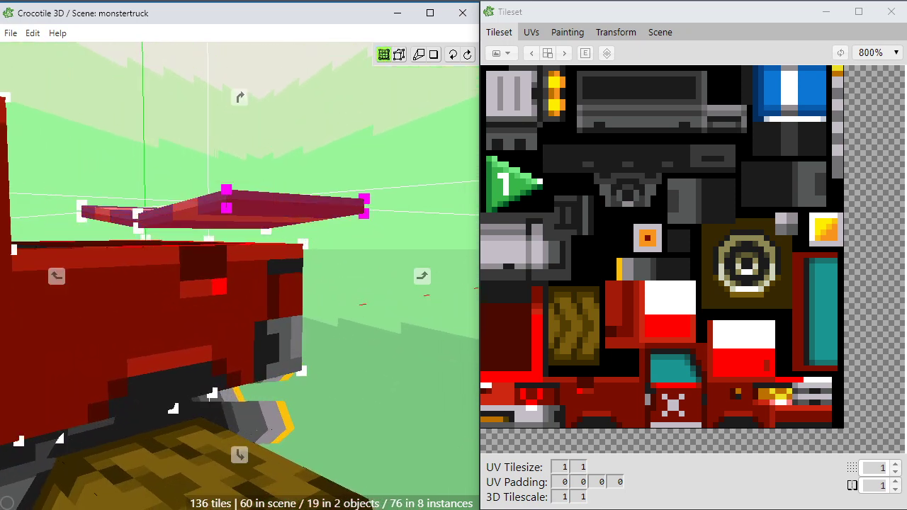
middle_drag(299, 232, 351, 229)
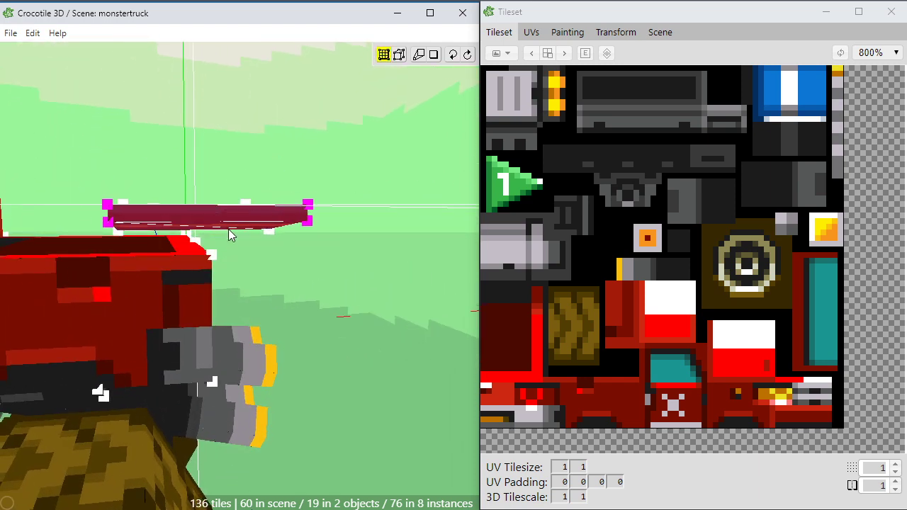
click(434, 55)
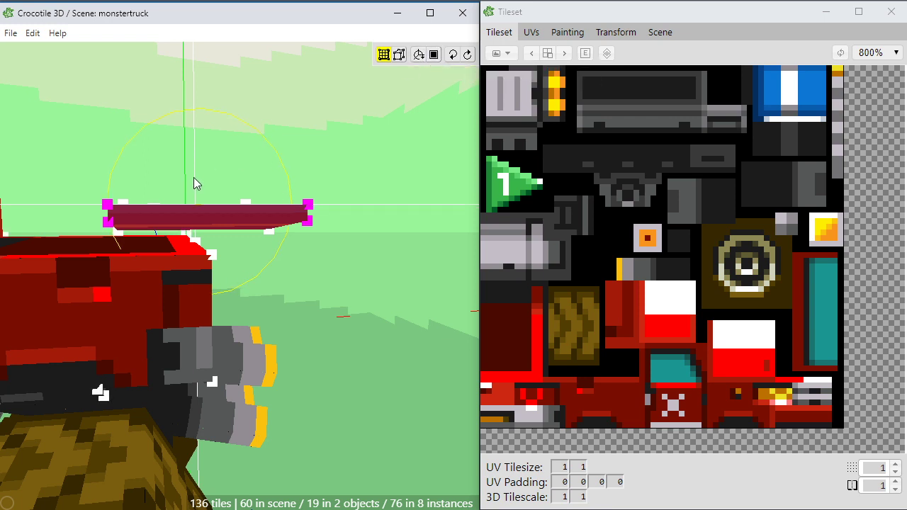
key(space)
drag(202, 173, 255, 263)
key(space)
key(d)
key(a)
key(d)
key(a)
key(space)
click(255, 262)
Look over the truck and its tilted spoiler from several sides, and save the scene
scroll(182, 369, down, 3)
key(space)
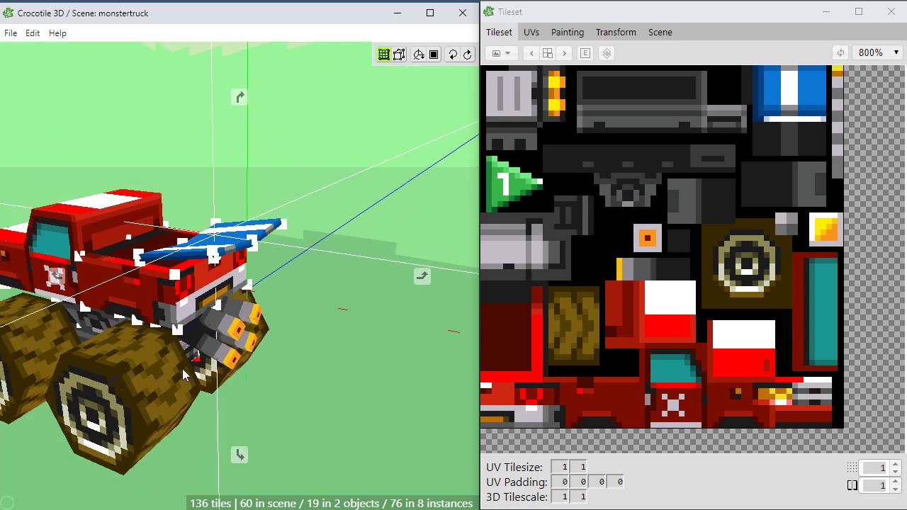
drag(182, 368, 234, 379)
scroll(156, 312, down, 3)
drag(134, 344, 89, 311)
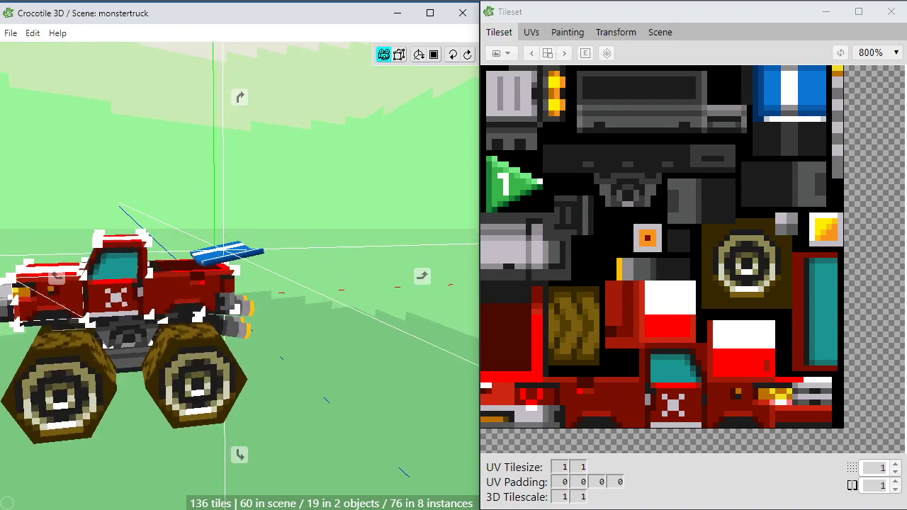
drag(340, 290, 71, 281)
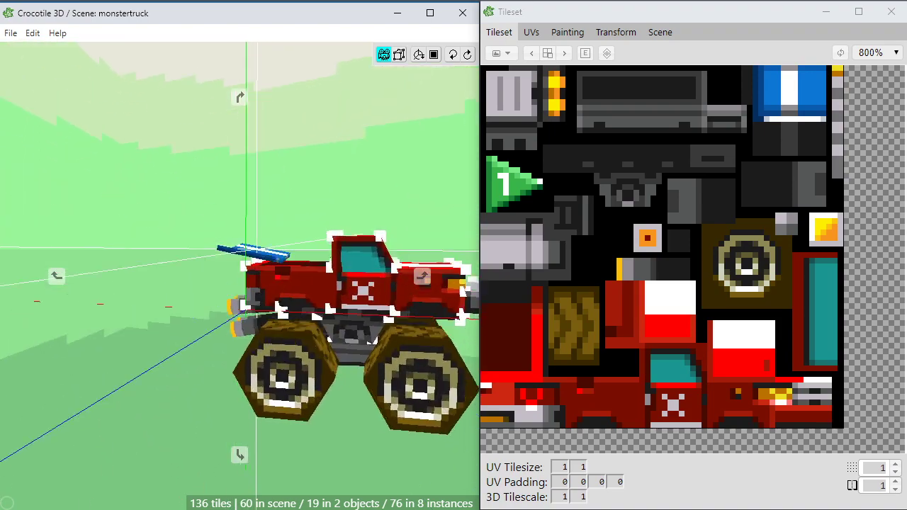
drag(370, 293, 198, 324)
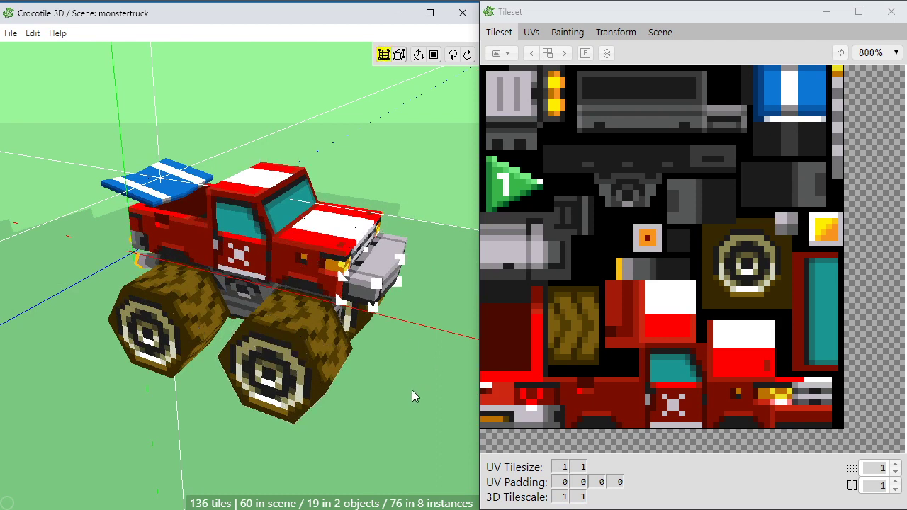
key(ctrl+s)
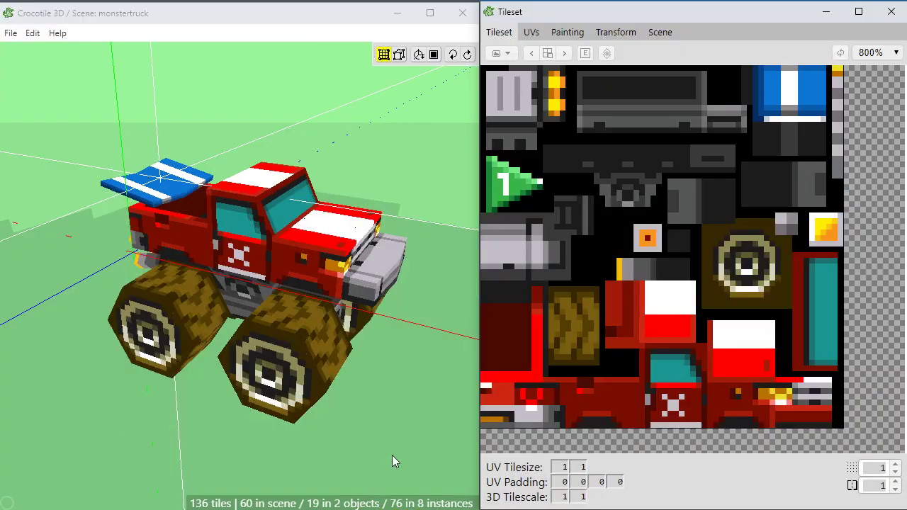
Pick the yellow and orange light tile, rotate it to put its white edge at the bottom, place it upright above the cab roof, and enter edit mode
click(392, 455)
middle_drag(392, 454, 401, 405)
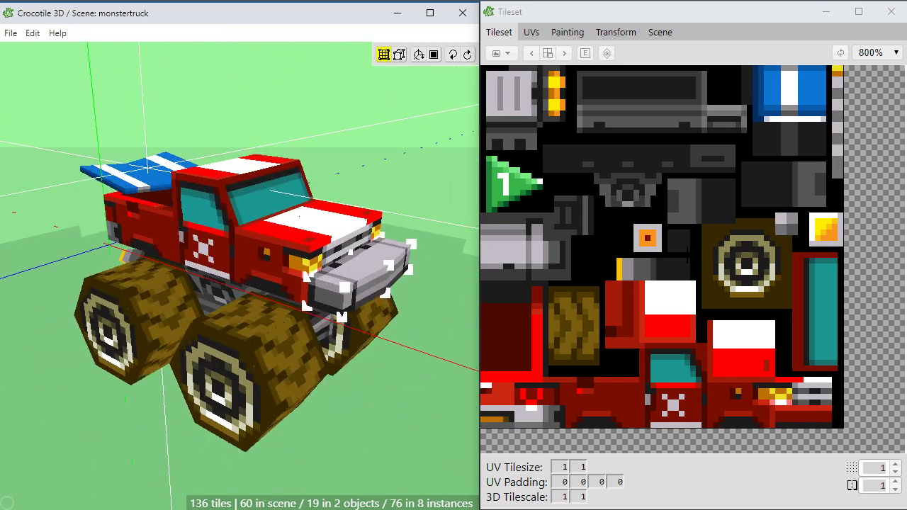
click(814, 219)
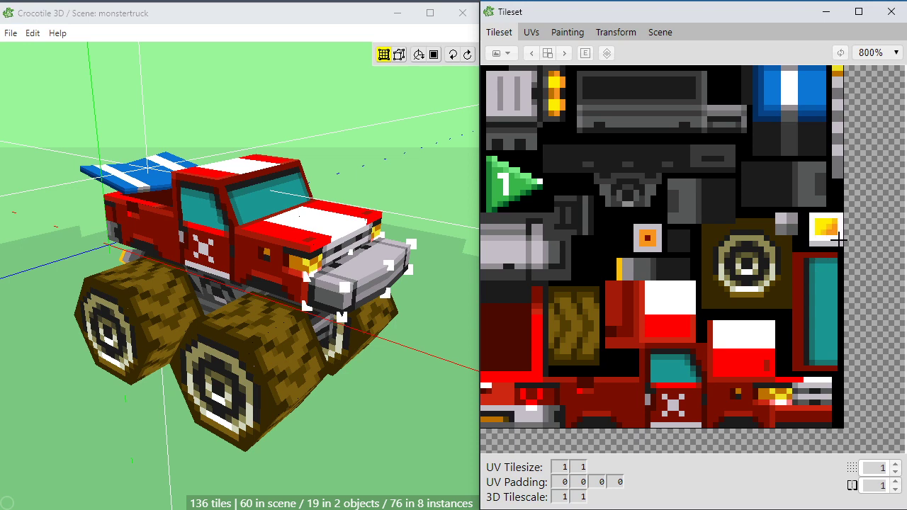
middle_drag(338, 179, 108, 207)
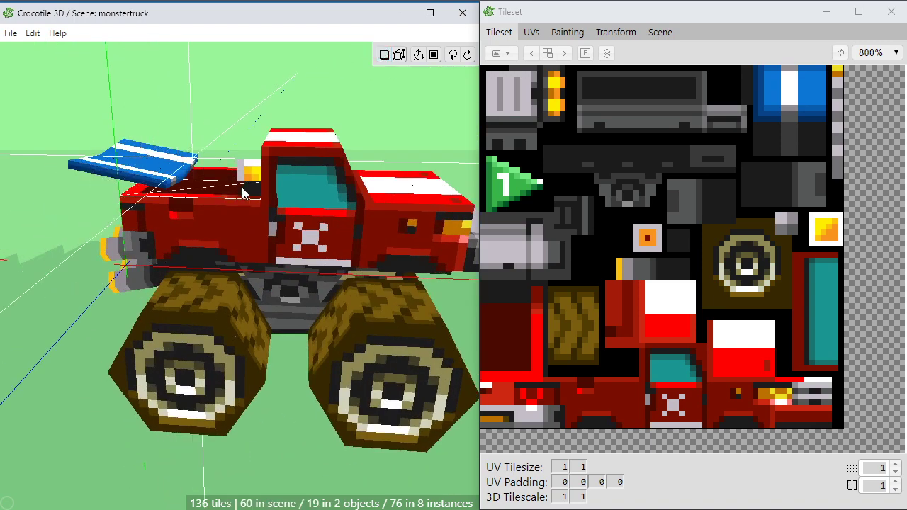
middle_drag(248, 190, 249, 224)
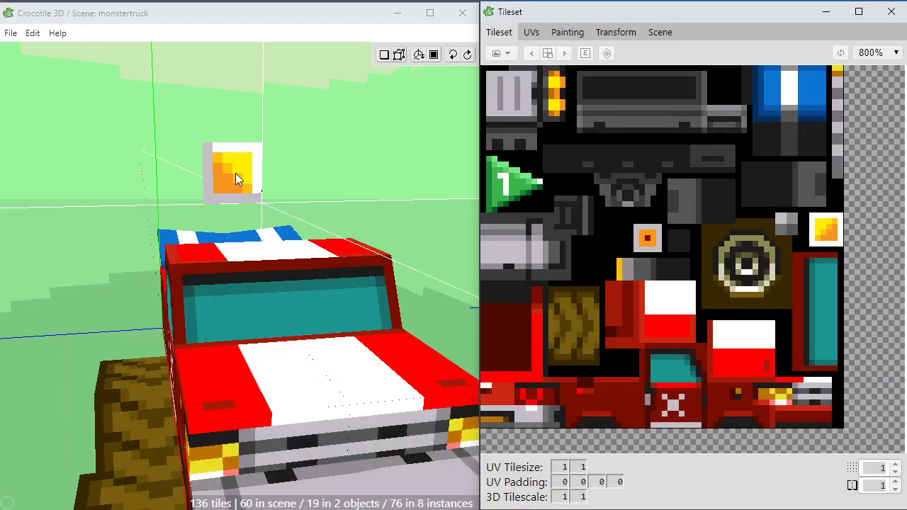
key(r)
key(r)
key(r)
key(r)
key(r)
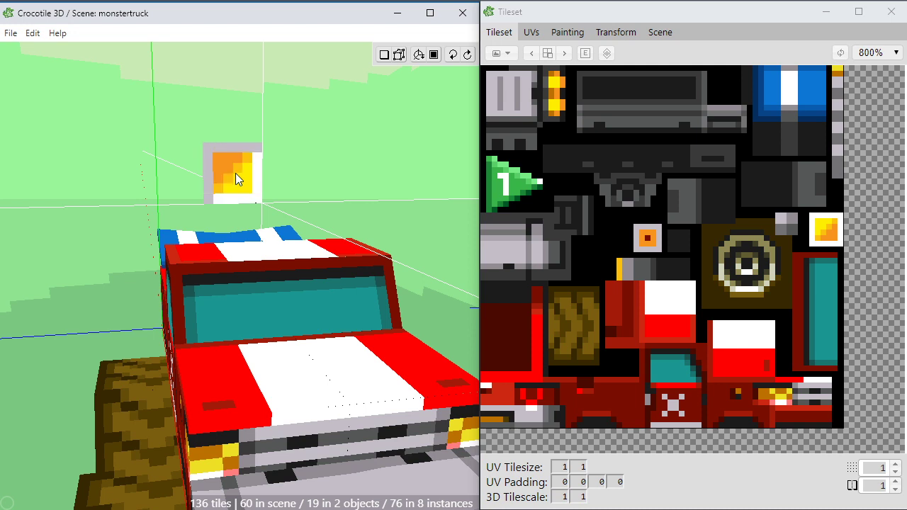
click(233, 174)
key(Tab)
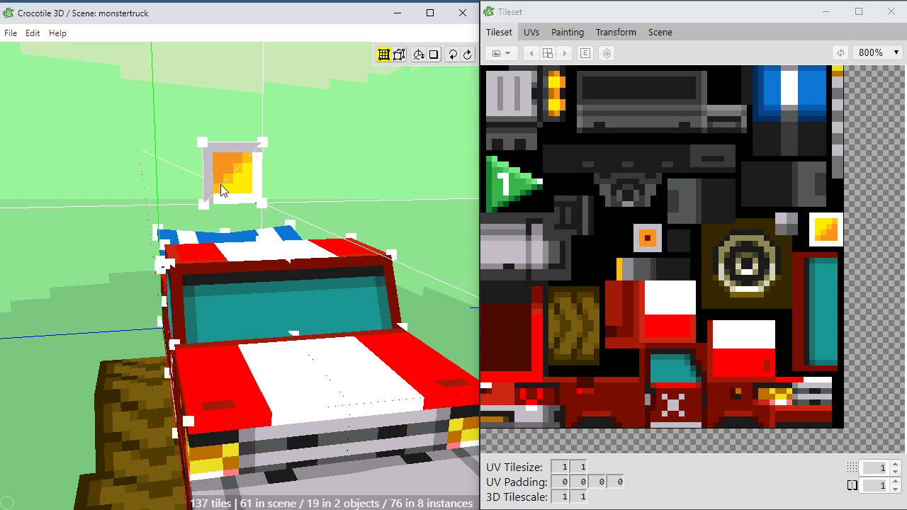
click(614, 33)
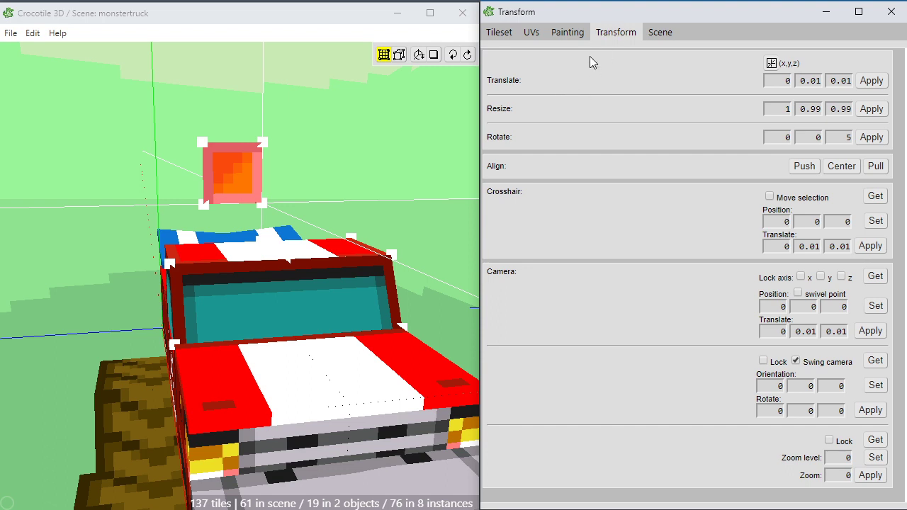
click(500, 34)
click(301, 169)
Pick the four-shade grey tile from the tileset for the back of the light above the cab
key(space)
drag(290, 178, 411, 185)
scroll(270, 201, up, 3)
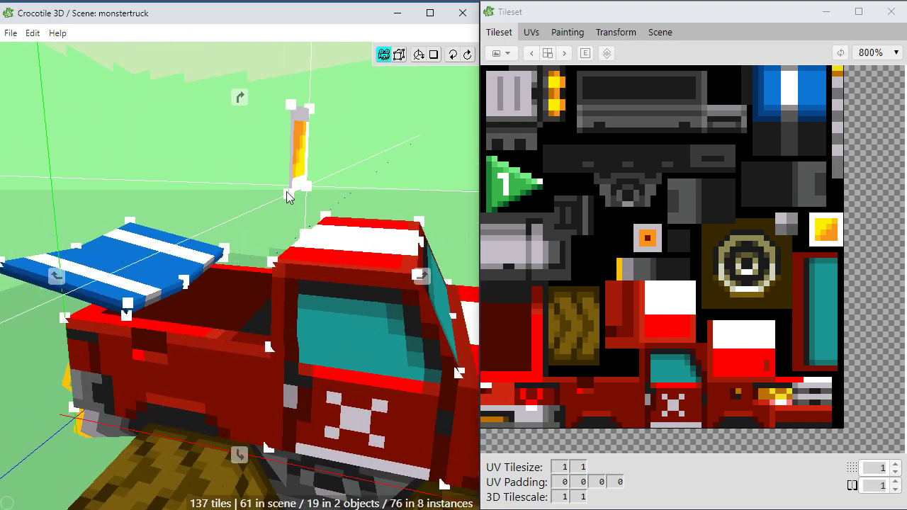
click(782, 219)
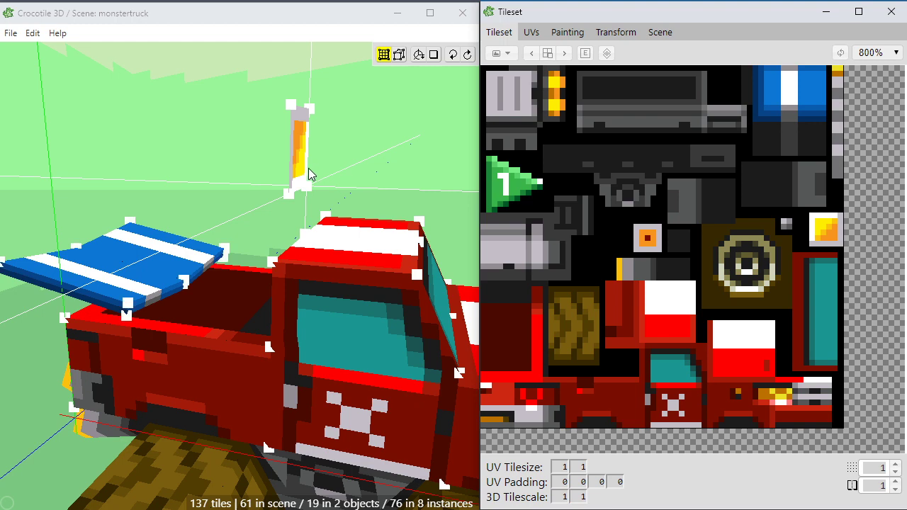
Place the four-shade grey tile upright directly behind the light tile above the cab roof
click(279, 166)
key(space)
drag(236, 162, 312, 163)
key(space)
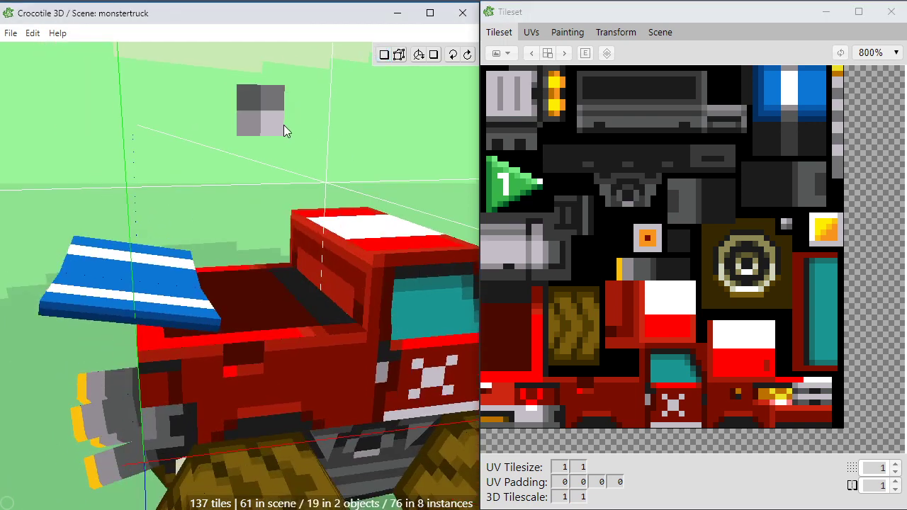
key(space)
key(space)
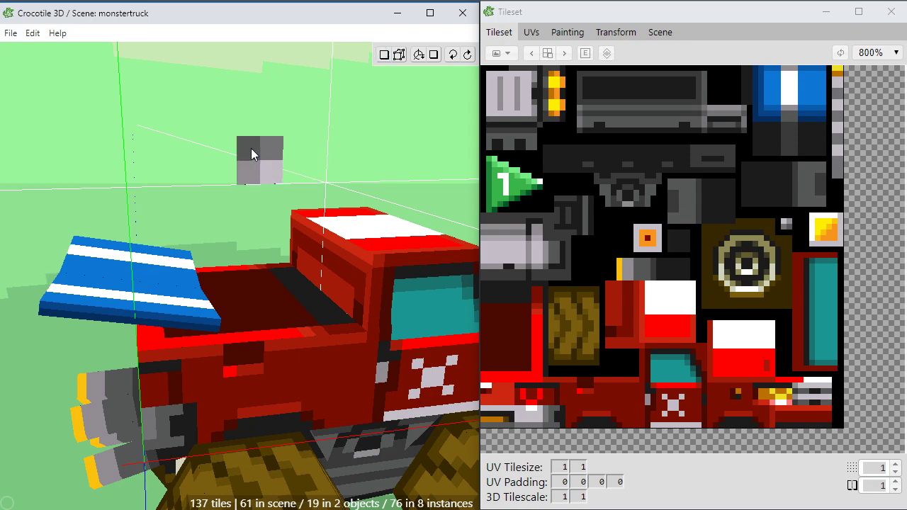
key(space)
drag(251, 149, 372, 155)
key(space)
click(314, 152)
key(space)
key(space)
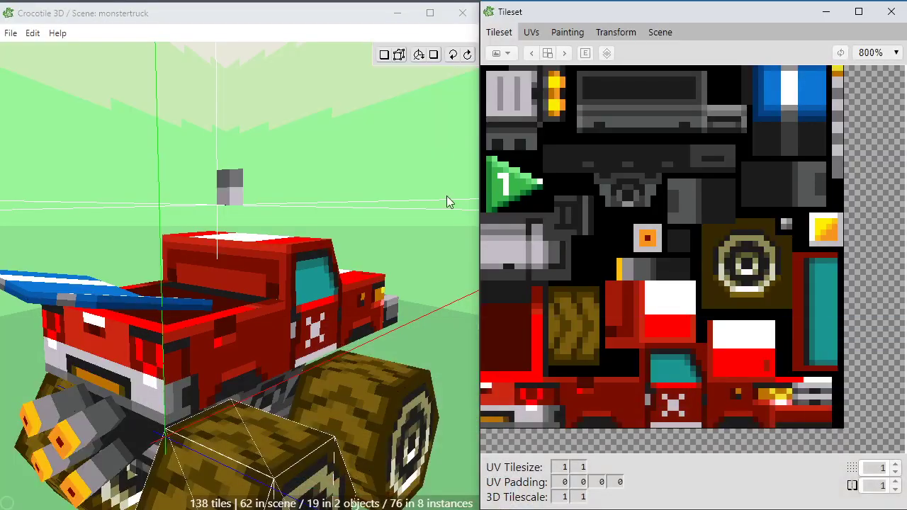
Enter edit mode and move the grey tile's upper outer corner vertex to the centre of the tile
scroll(292, 216, up, 2)
key(space)
drag(294, 175, 296, 202)
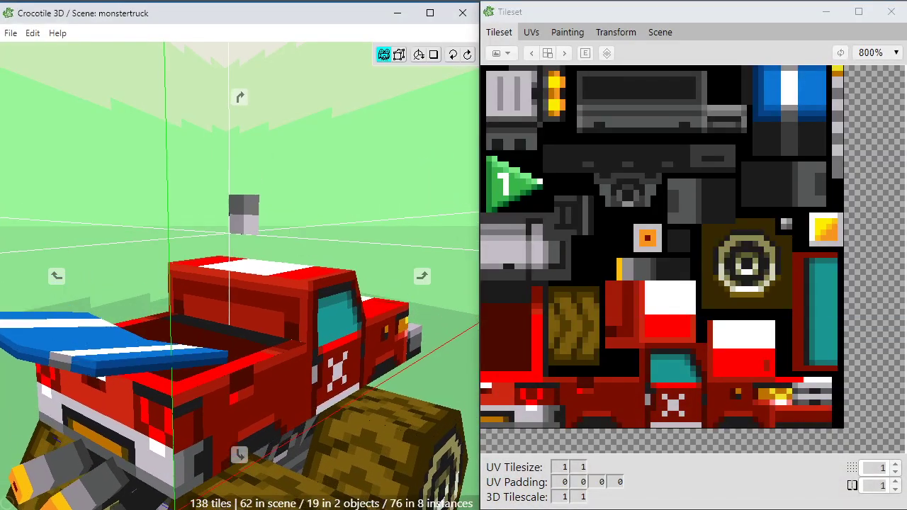
right_drag(289, 173, 288, 179)
key(space)
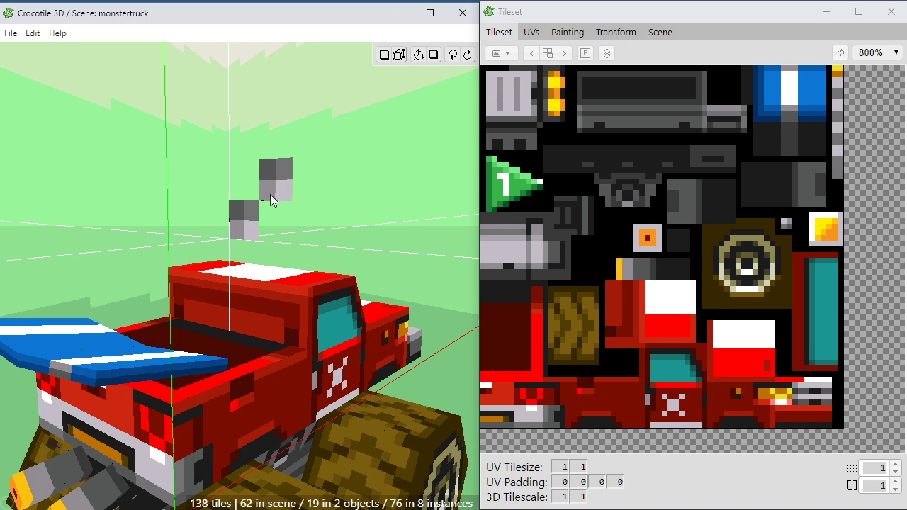
key(Tab)
scroll(261, 228, up, 2)
key(space)
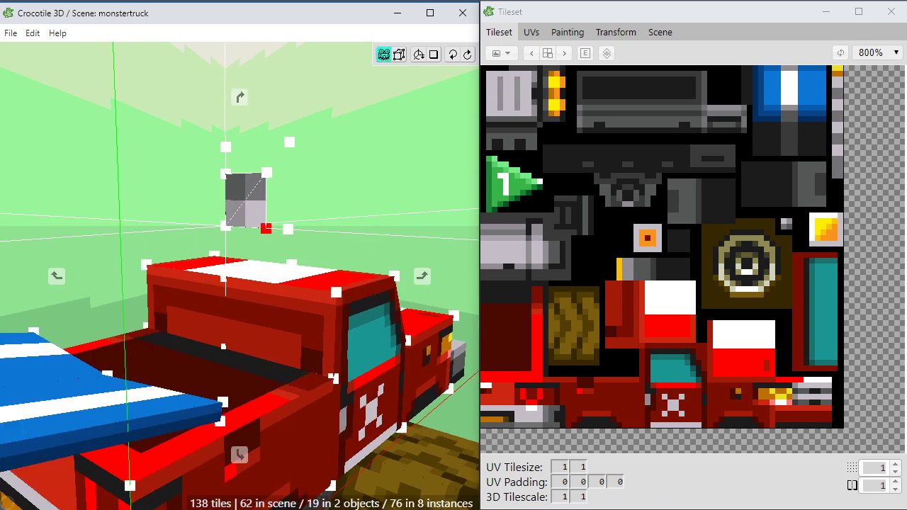
drag(262, 229, 305, 224)
key(space)
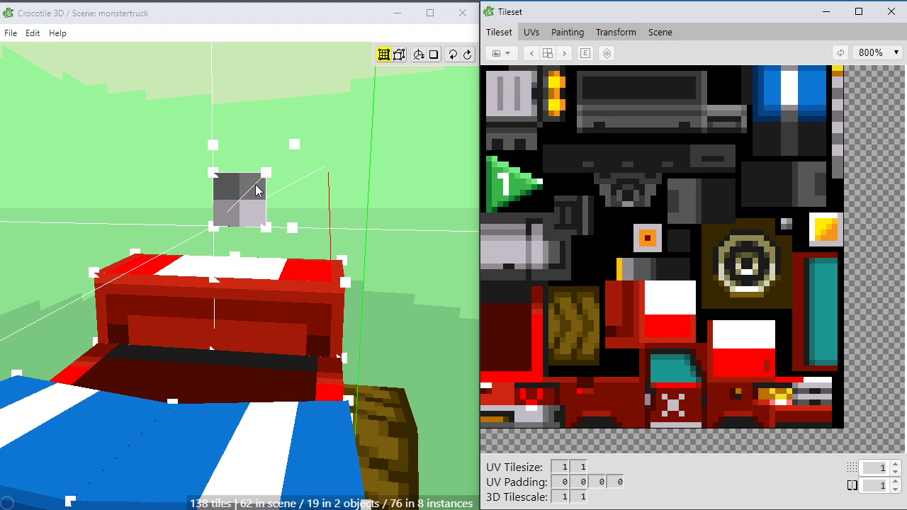
drag(263, 183, 274, 192)
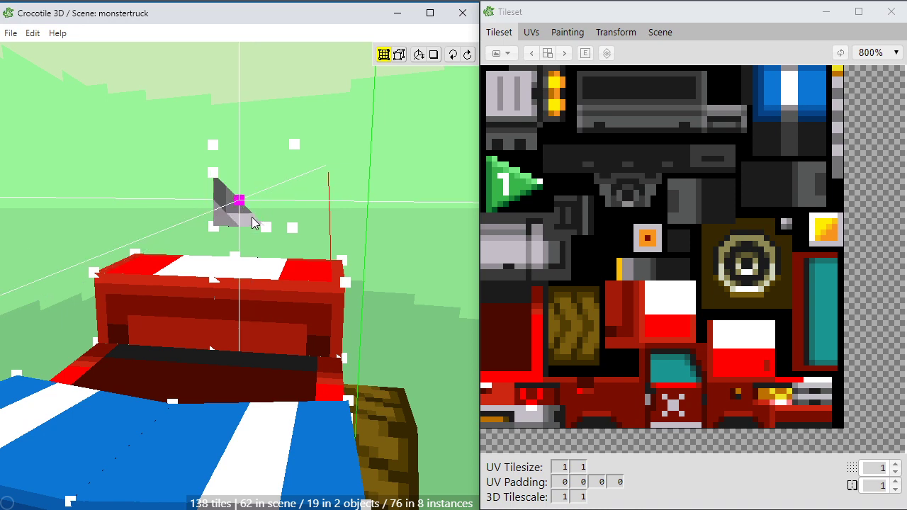
Pull the centred vertex back from the light to form half a pyramid, and select its faces
key(space)
key(s)
key(s)
drag(274, 236, 249, 236)
scroll(255, 249, up, 2)
key(space)
click(250, 197)
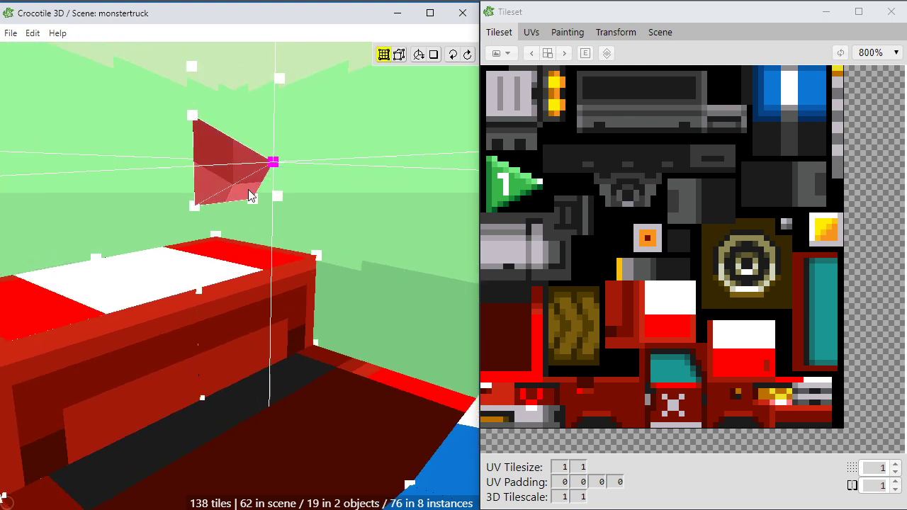
Reshape the half pyramid's UVs, moving their corners to the grey swatch's centre and edge midpoints so each face has one shade
click(532, 32)
scroll(847, 264, up, 3)
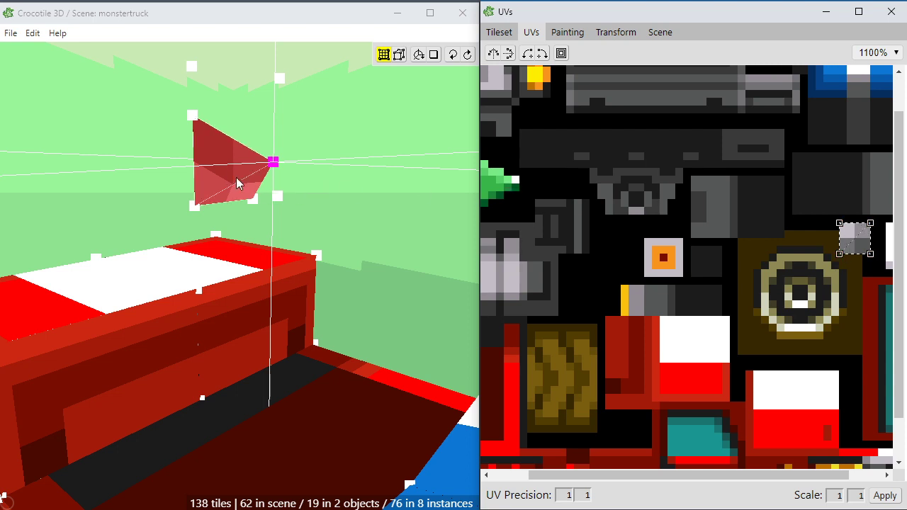
click(843, 231)
drag(870, 221, 854, 238)
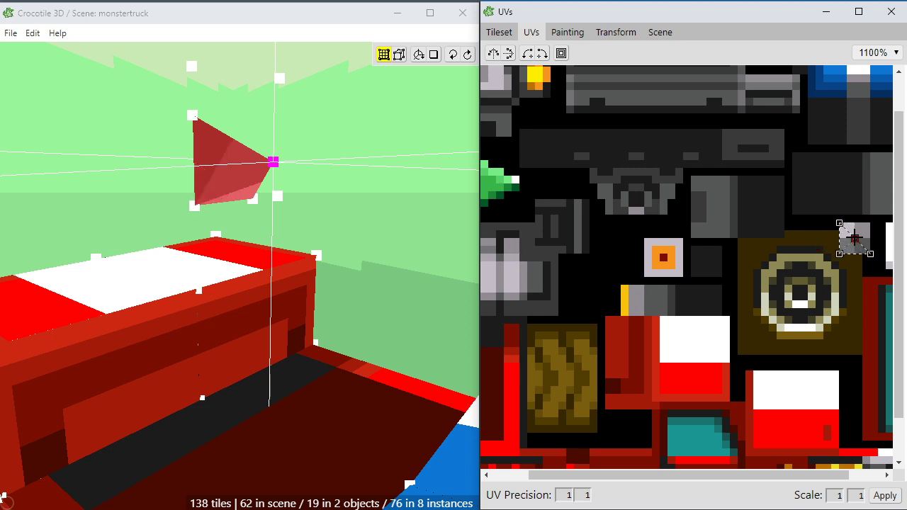
drag(840, 223, 855, 224)
mouse_move(839, 254)
mouse_down()
mouse_move(839, 238)
mouse_move(855, 254)
mouse_up()
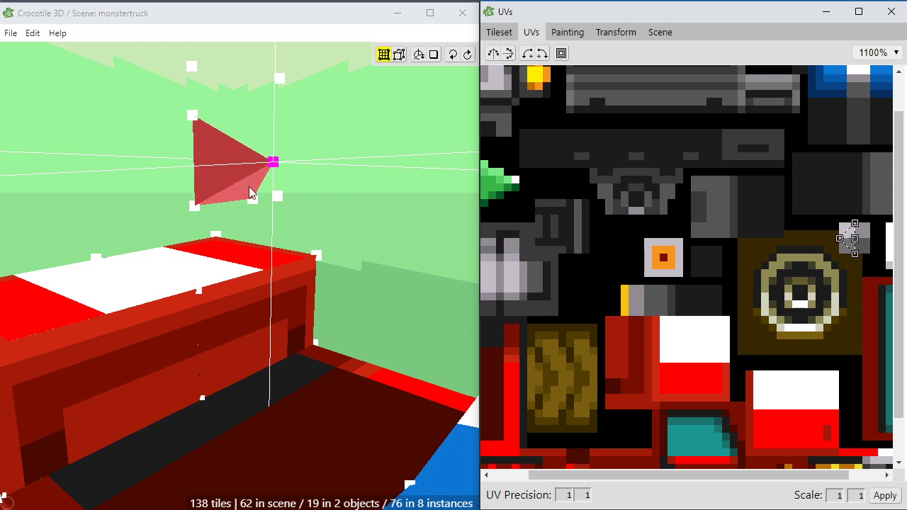
right_drag(219, 165, 319, 202)
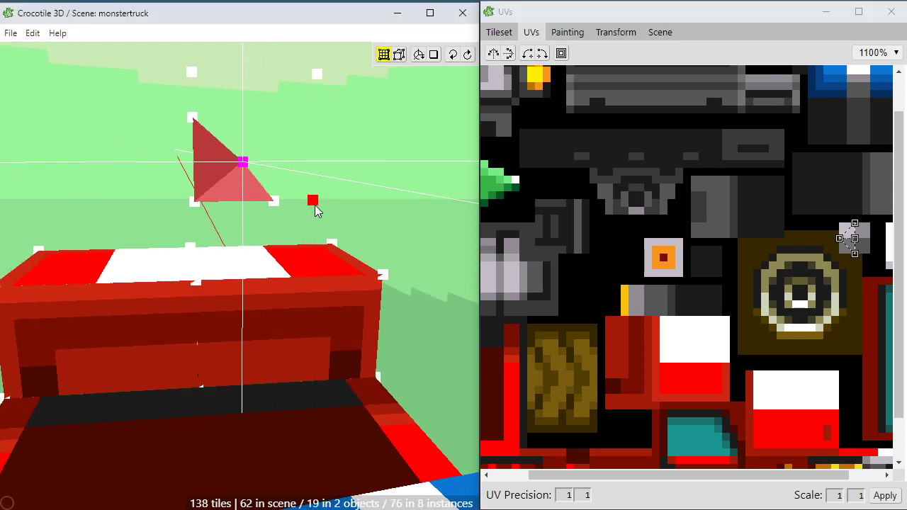
key(e)
key(e)
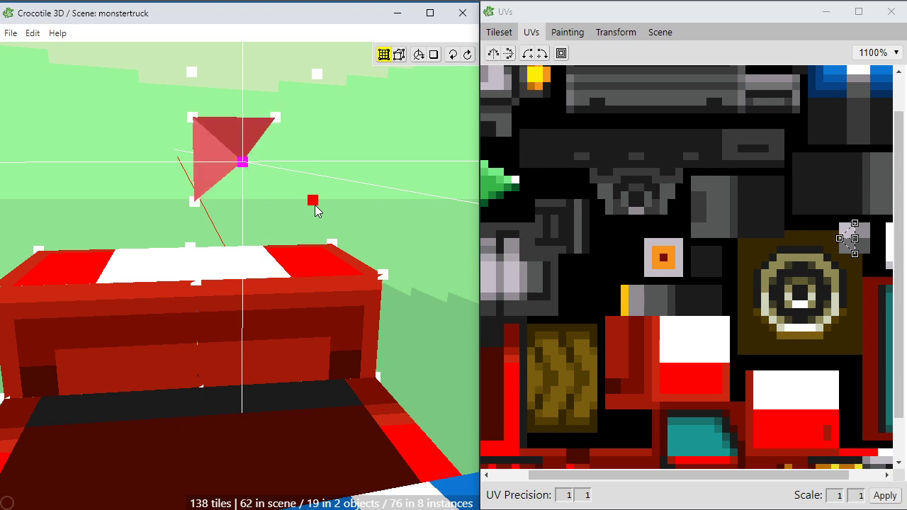
key(space)
mouse_move(292, 218)
mouse_down()
mouse_move(120, 212)
mouse_move(297, 225)
mouse_up()
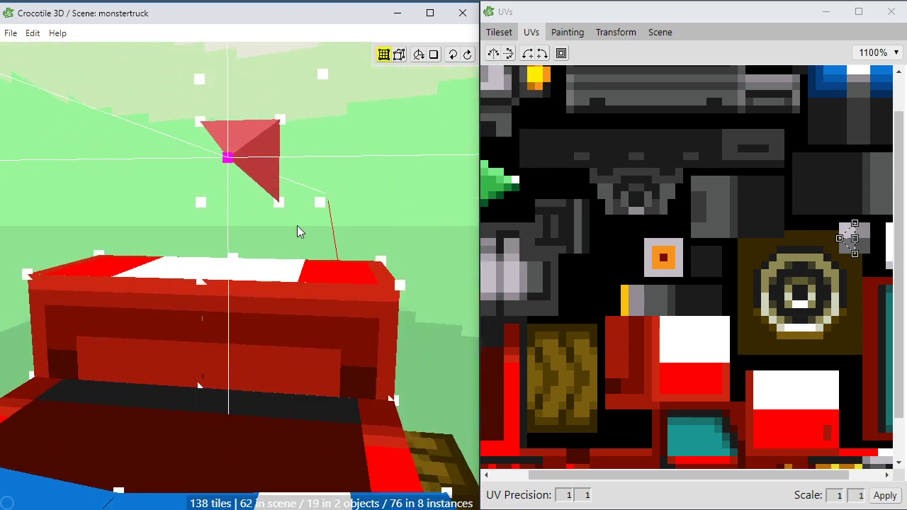
key(e)
key(e)
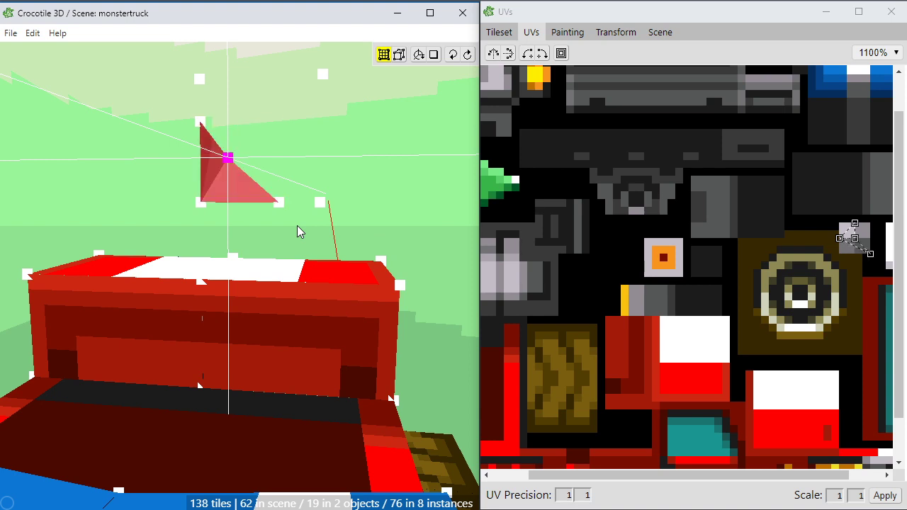
key(ctrl+z)
click(296, 225)
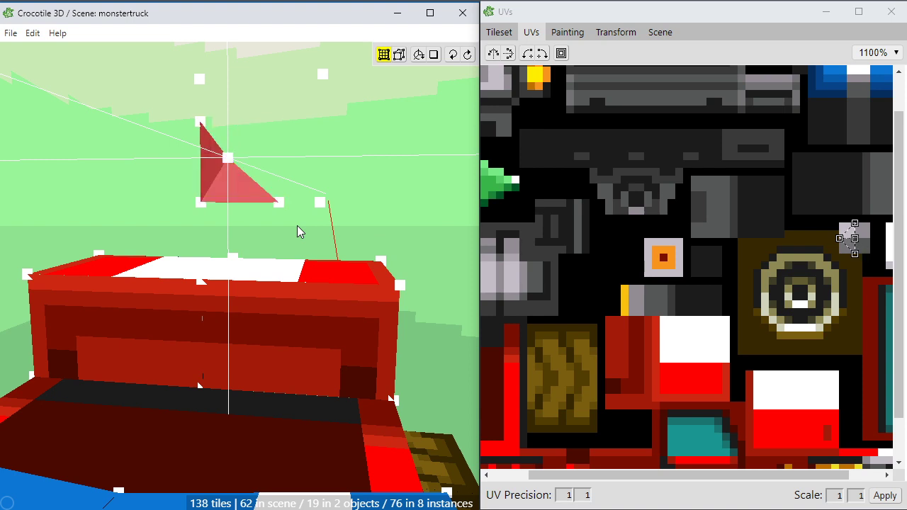
Paste a copy of the half pyramid and rotate it half a turn to close the remaining two sides
key(ctrl+v)
key(e)
key(e)
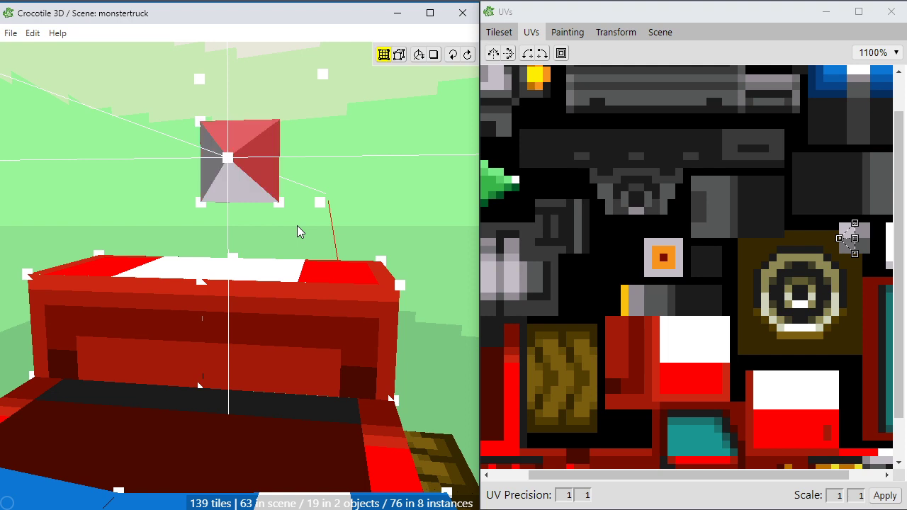
Rotate the pasted half's UVs clockwise so its two faces take different grey shades, and deselect the faces
key(space)
drag(289, 228, 293, 227)
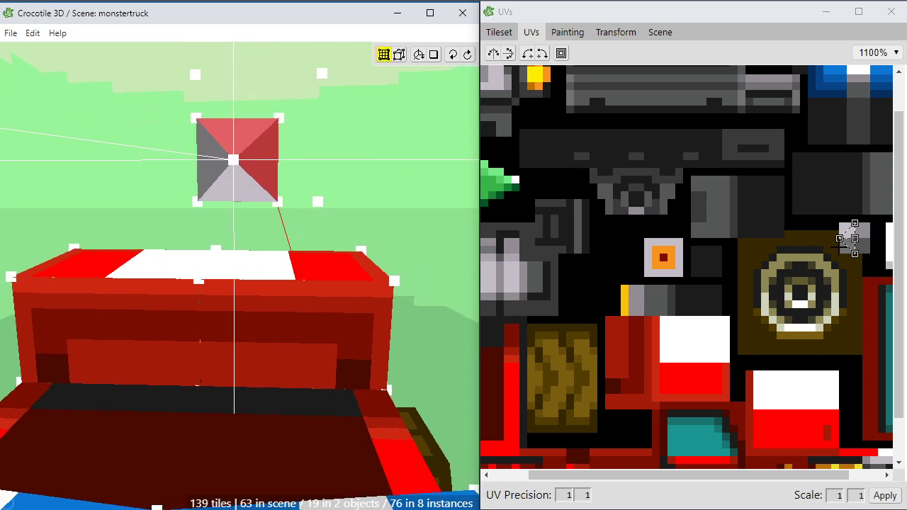
click(847, 238)
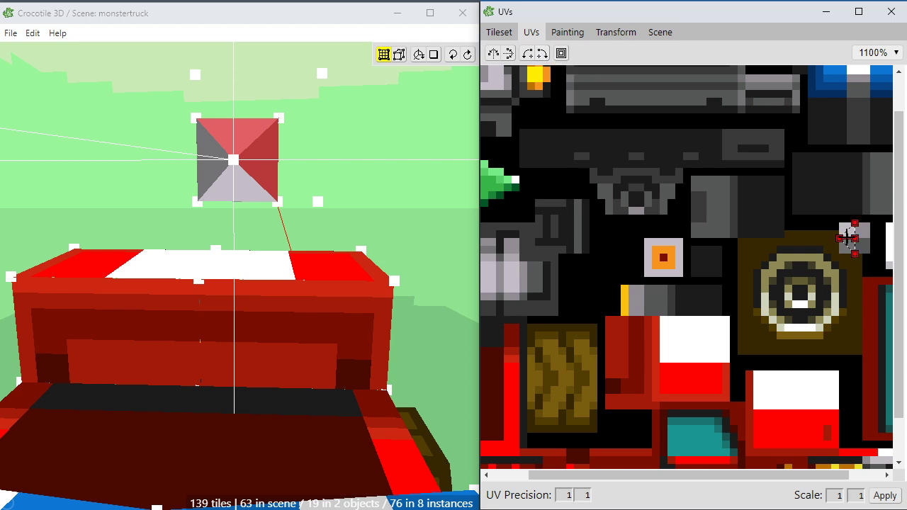
click(542, 56)
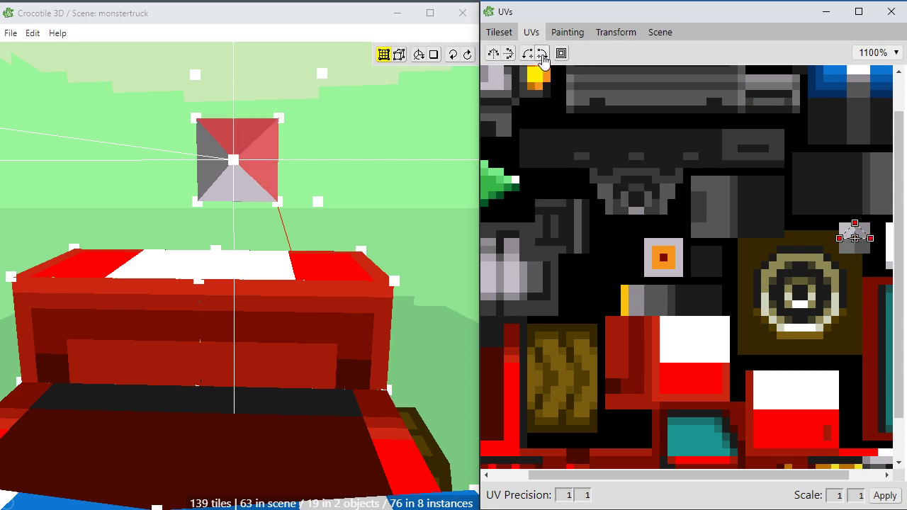
click(336, 160)
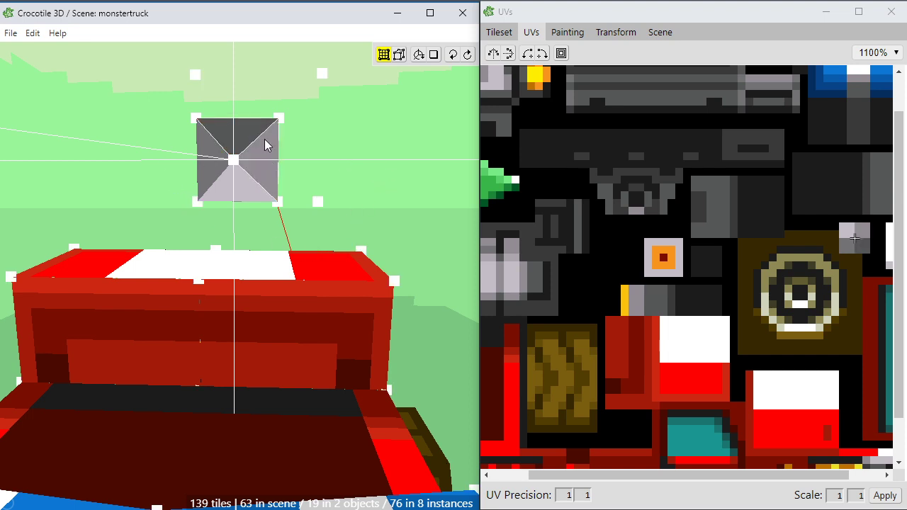
Select all four pyramid faces and rotate them half a turn to put the lightest grey face on top
click(244, 179)
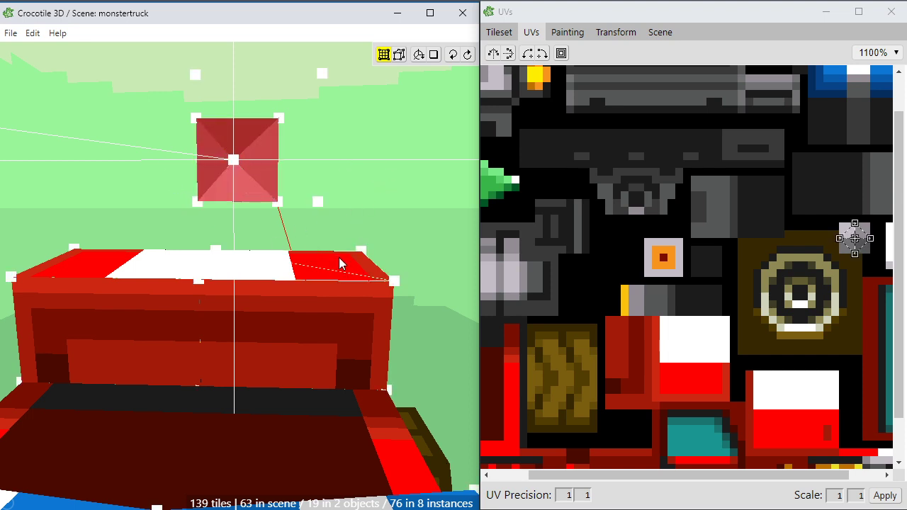
key(shift+d)
key(shift+d)
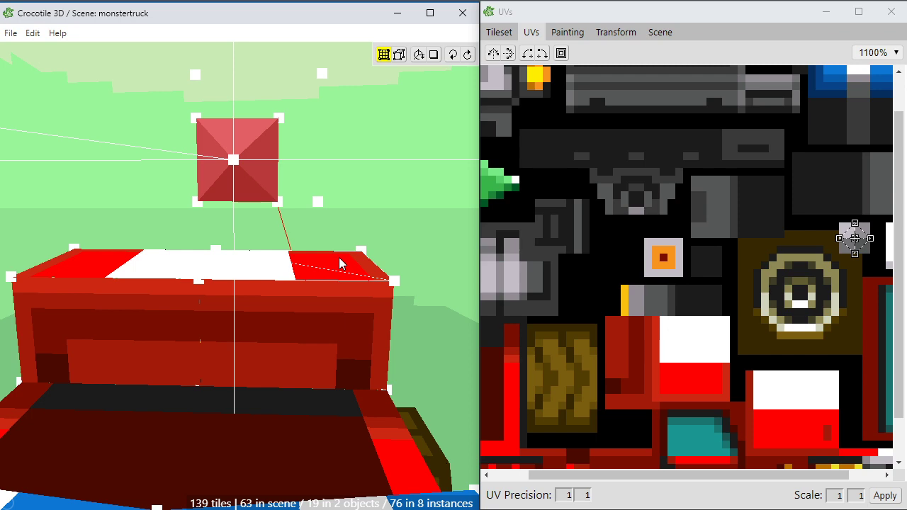
click(339, 265)
Examine the grey pyramid housing and its fit behind the light from several sides
key(space)
drag(342, 283, 397, 255)
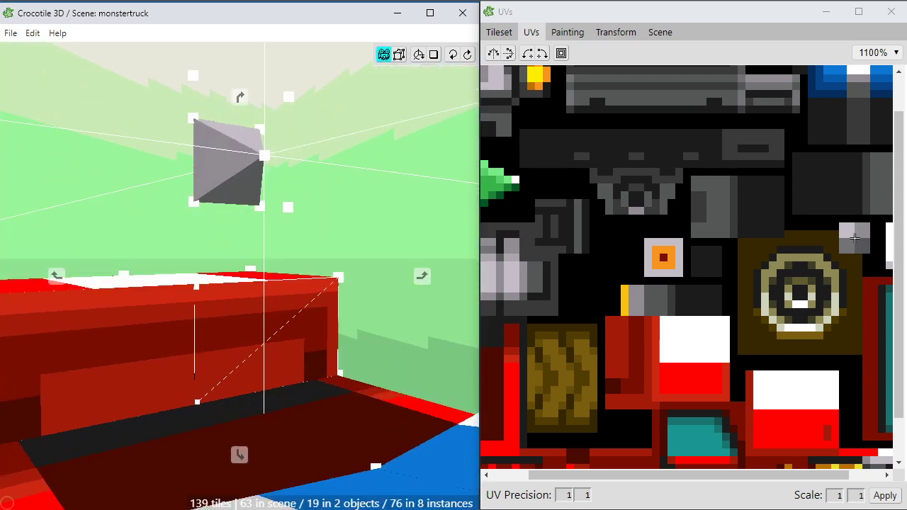
drag(311, 273, 346, 281)
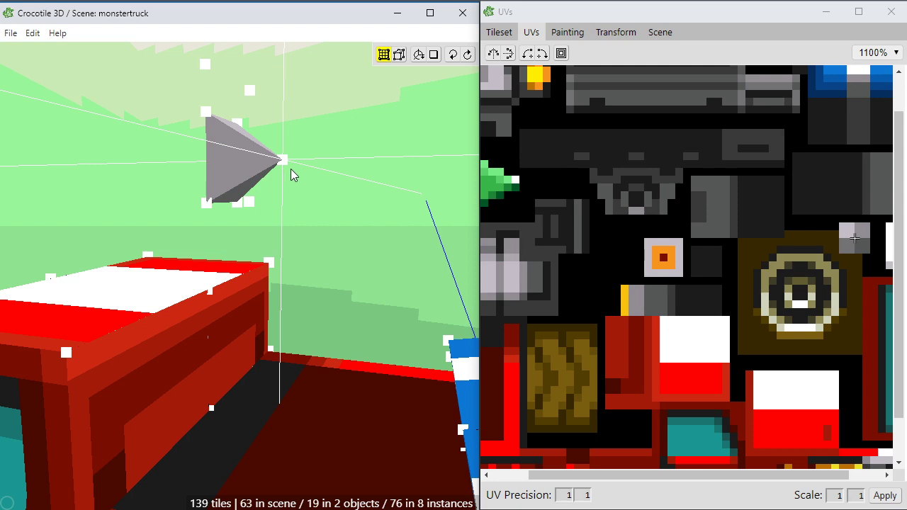
right_drag(334, 167, 213, 178)
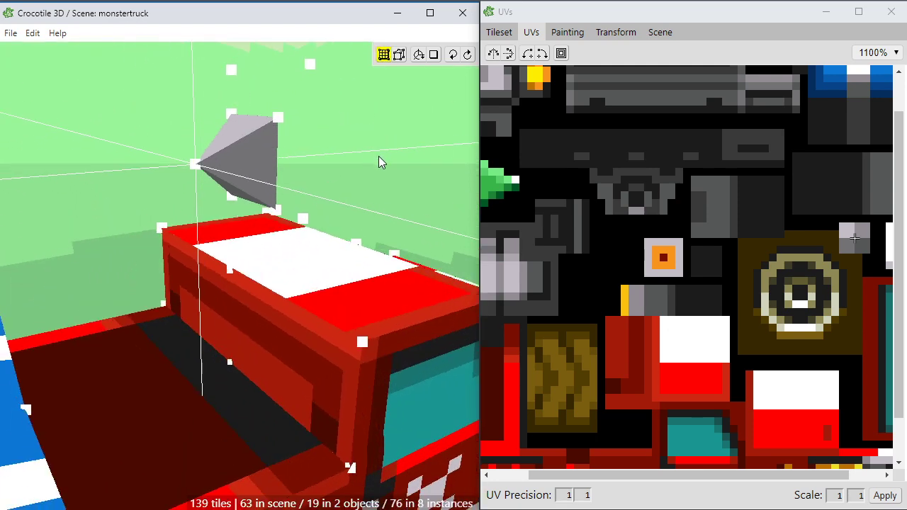
key(space)
drag(294, 117, 306, 168)
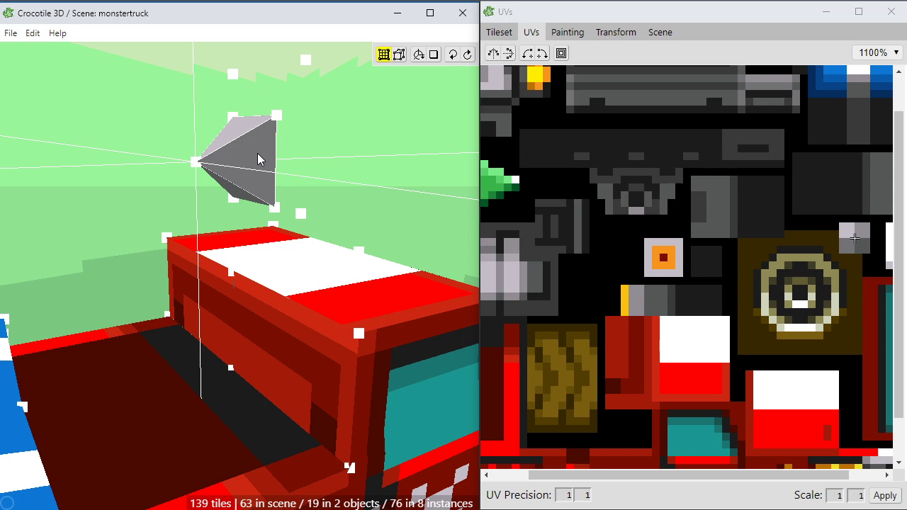
key(space)
drag(258, 153, 313, 163)
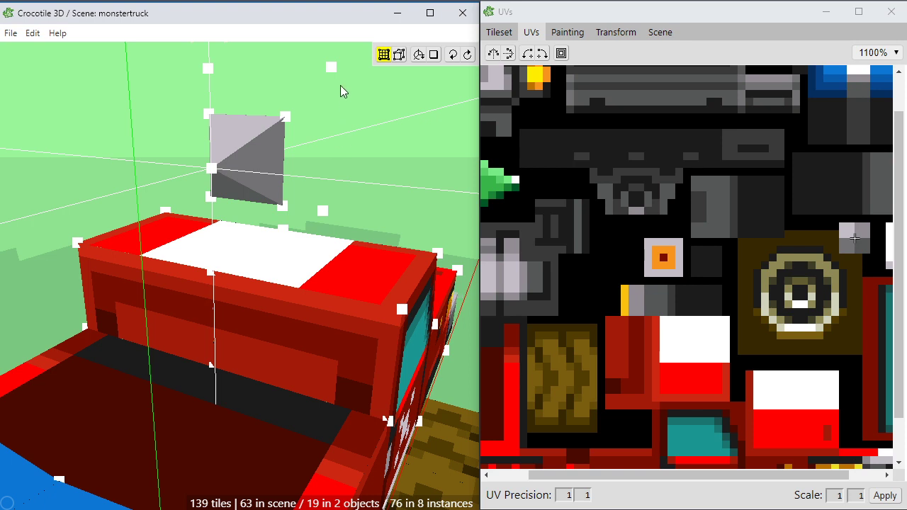
Shrink the light tile by moving its overhanging corner vertices in to line up with the pyramid's base
click(330, 66)
key(a)
key(a)
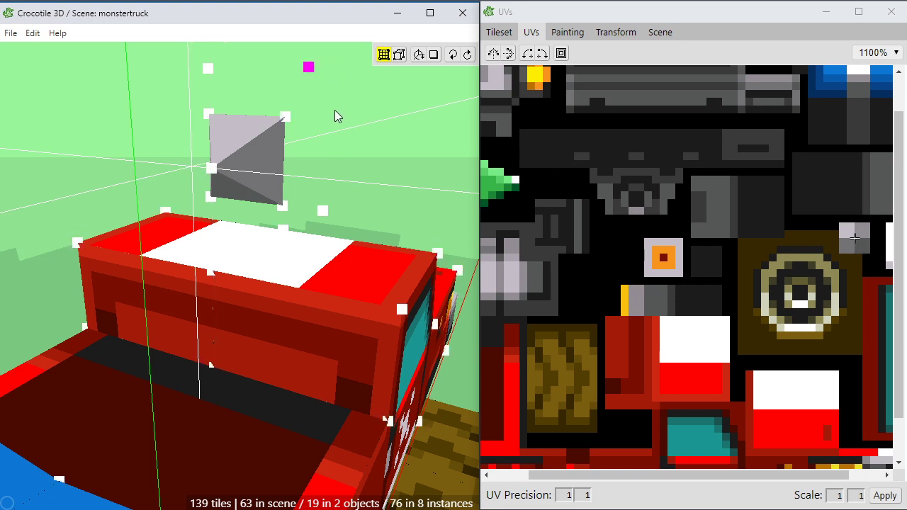
key(s)
key(s)
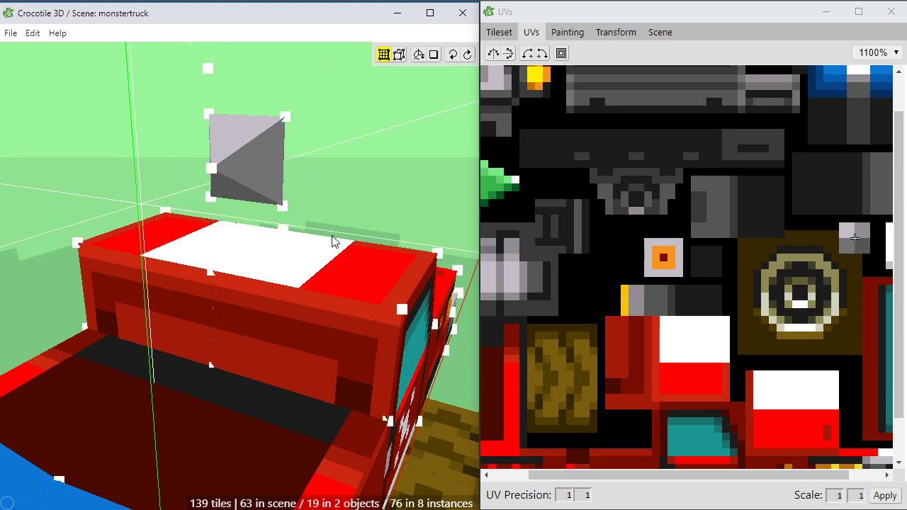
click(209, 70)
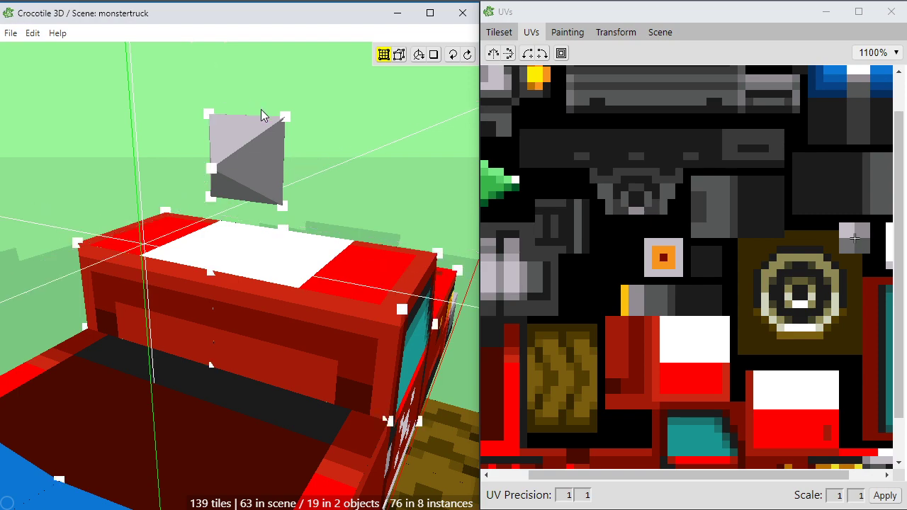
middle_drag(239, 213, 257, 169)
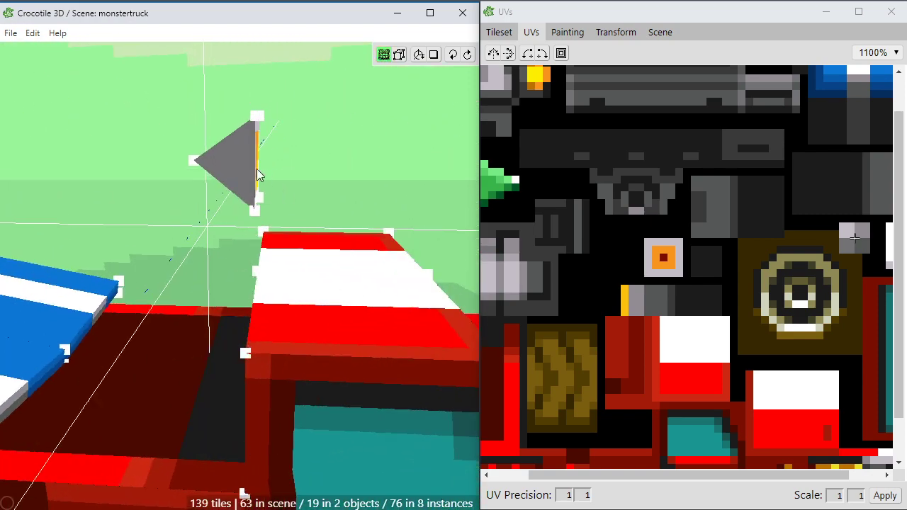
Place the crosshair on the tip of the grey pyramid and select the light tile together with its housing faces
click(193, 160)
middle_drag(419, 269, 294, 196)
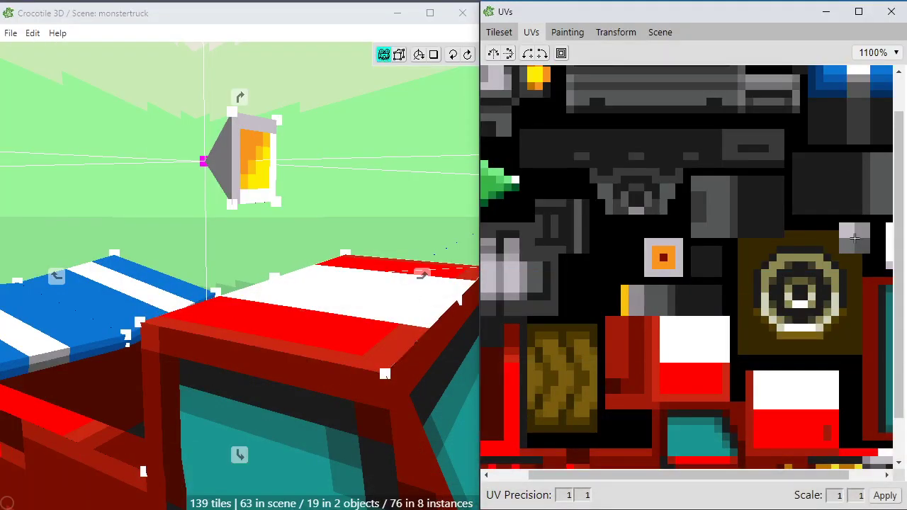
click(855, 238)
middle_drag(303, 276, 316, 277)
key(d)
key(a)
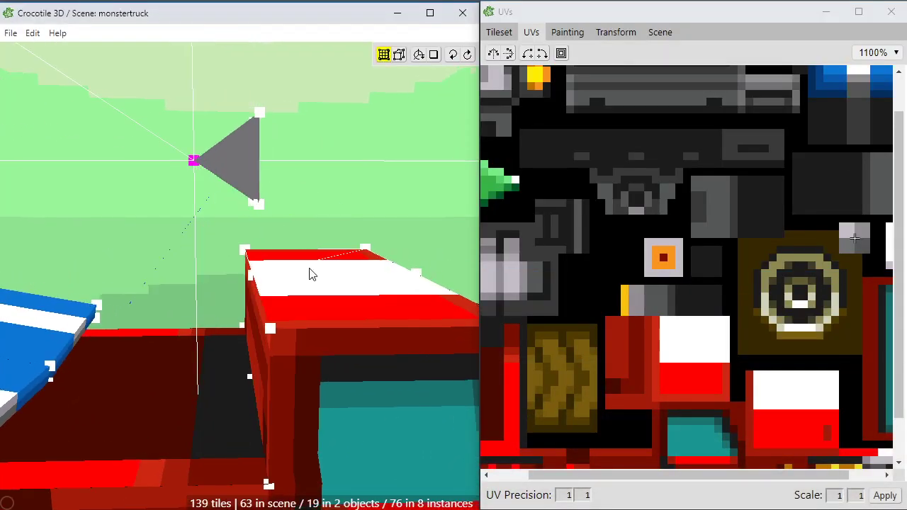
key(d)
click(259, 258)
middle_drag(258, 258, 111, 147)
click(224, 154)
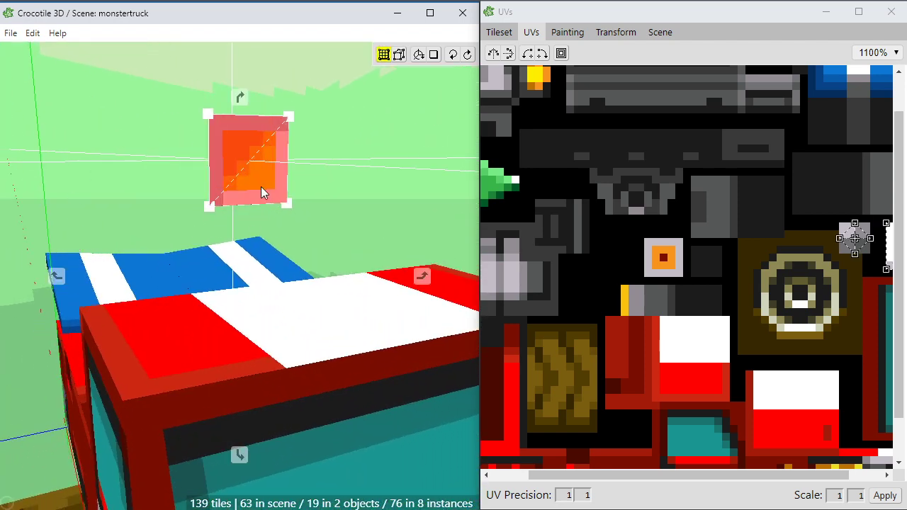
middle_drag(263, 192, 240, 177)
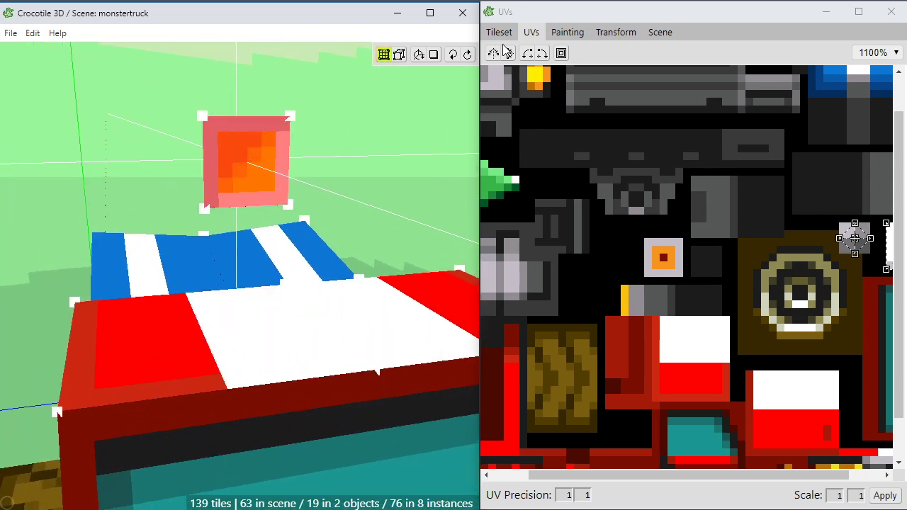
Rotate the selected light and housing by -45 on the X axis to stand it on a corner as a diamond
click(610, 33)
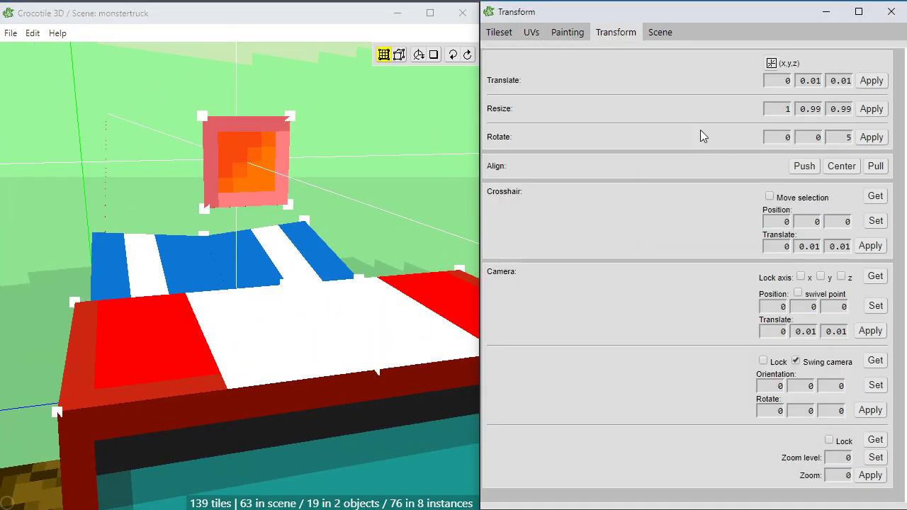
double_click(838, 141)
double_click(778, 139)
click(873, 139)
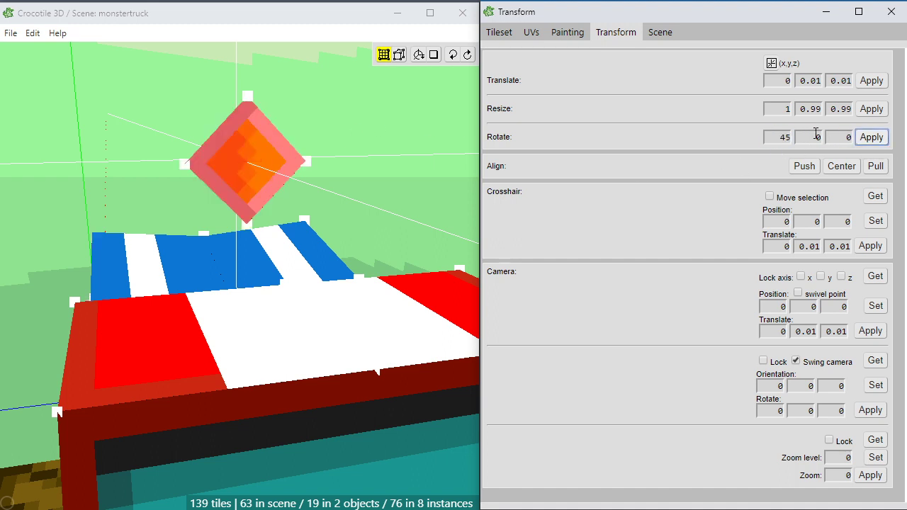
click(869, 135)
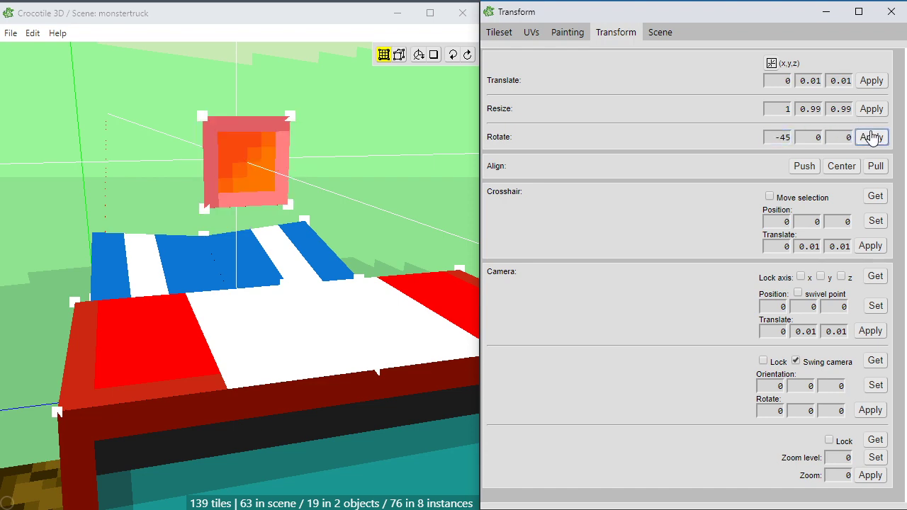
click(871, 135)
click(333, 117)
click(332, 121)
scroll(332, 131, down, 3)
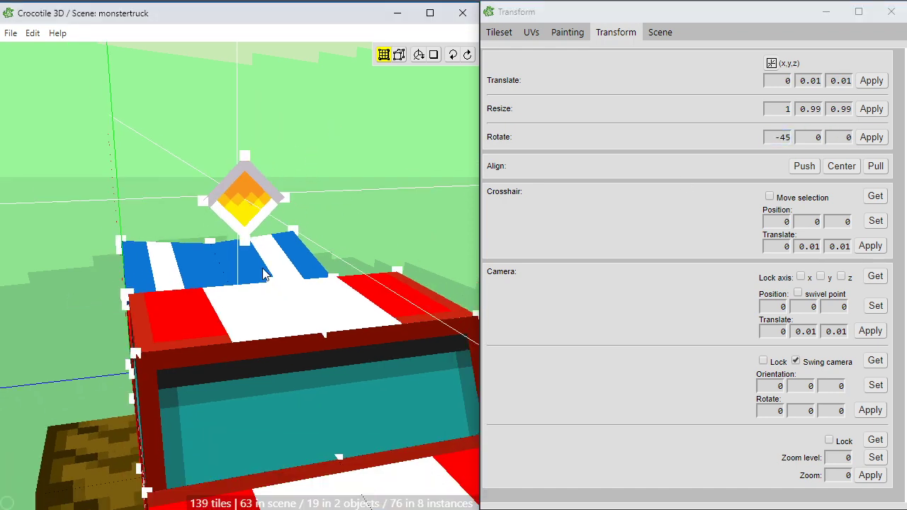
Move the light and its housing sideways and down onto the cab roof, near the roof's outer edge
key(space)
drag(264, 271, 265, 237)
drag(144, 285, 139, 314)
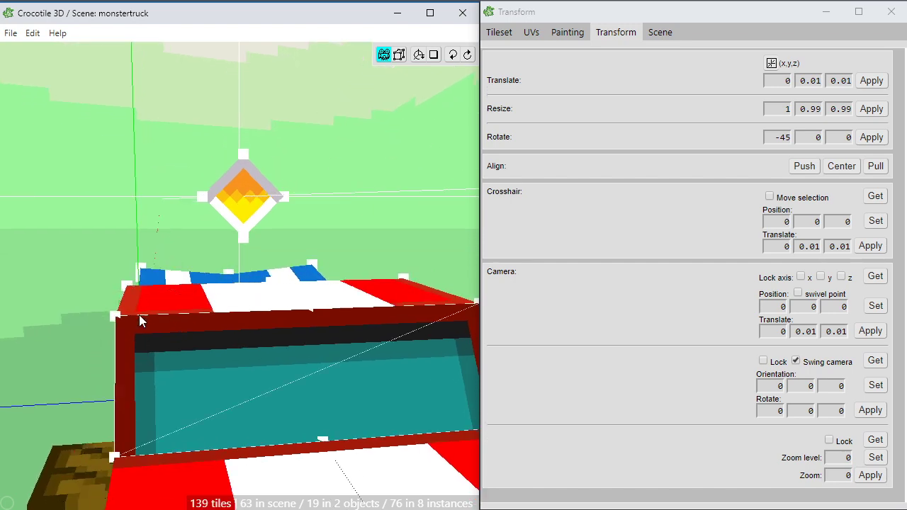
key(a)
key(a)
key(a)
key(a)
key(a)
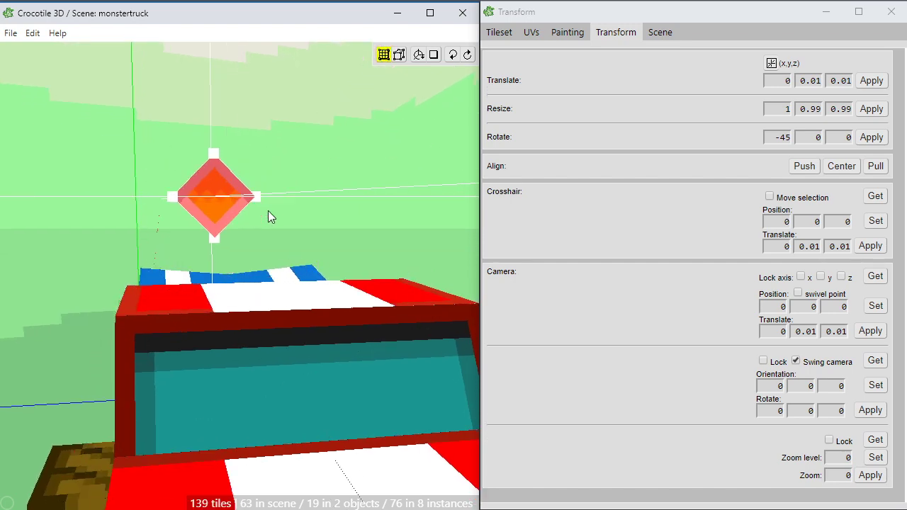
key(s)
key(s)
key(s)
key(s)
key(w)
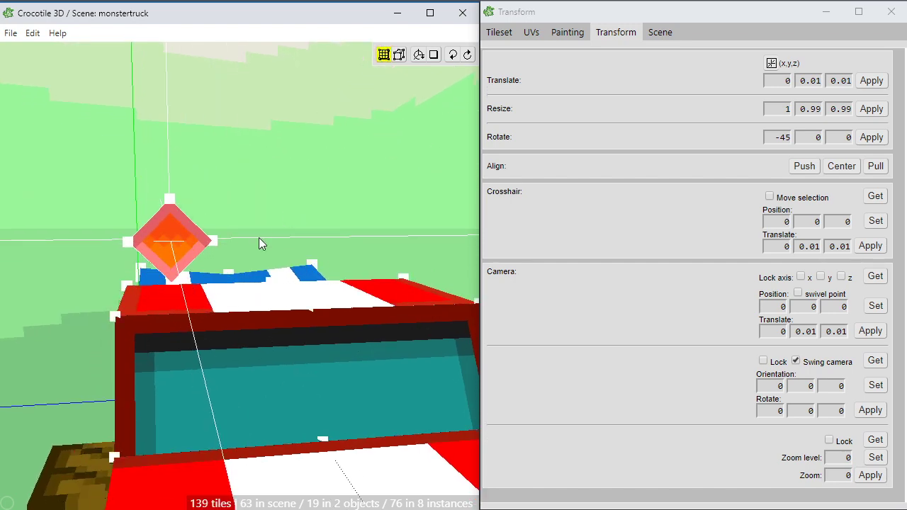
key(space)
drag(258, 238, 162, 283)
key(d)
key(space)
drag(250, 335, 252, 372)
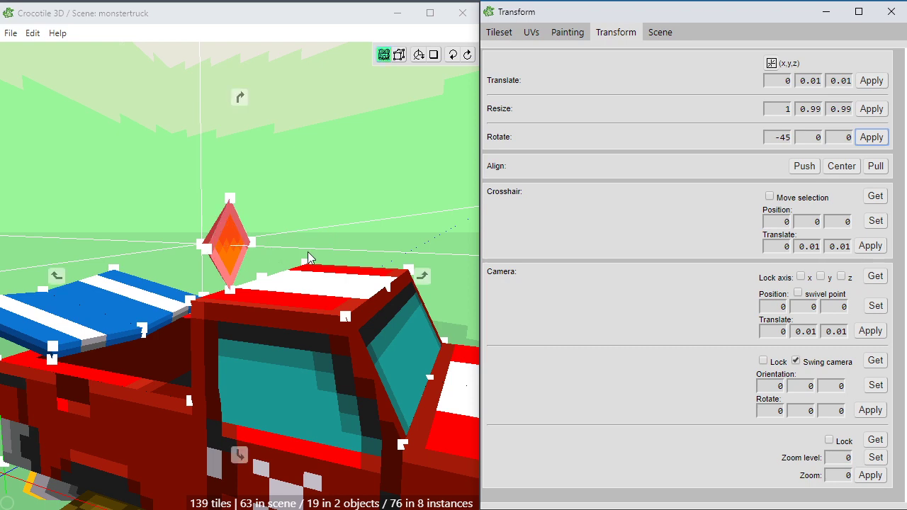
Place the crosshair on the diamond light's lowest corner and create an object from the selected light and housing faces
right_drag(309, 257, 270, 256)
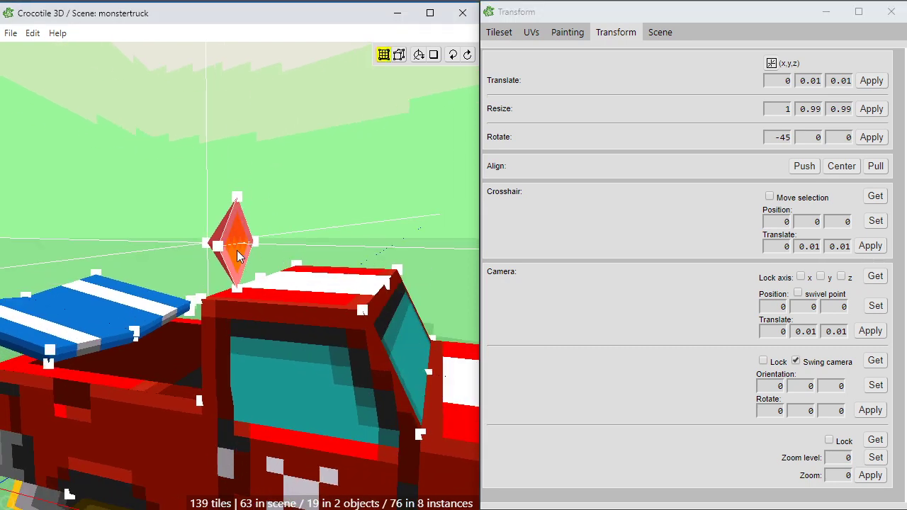
right_click(237, 250)
mouse_move(283, 312)
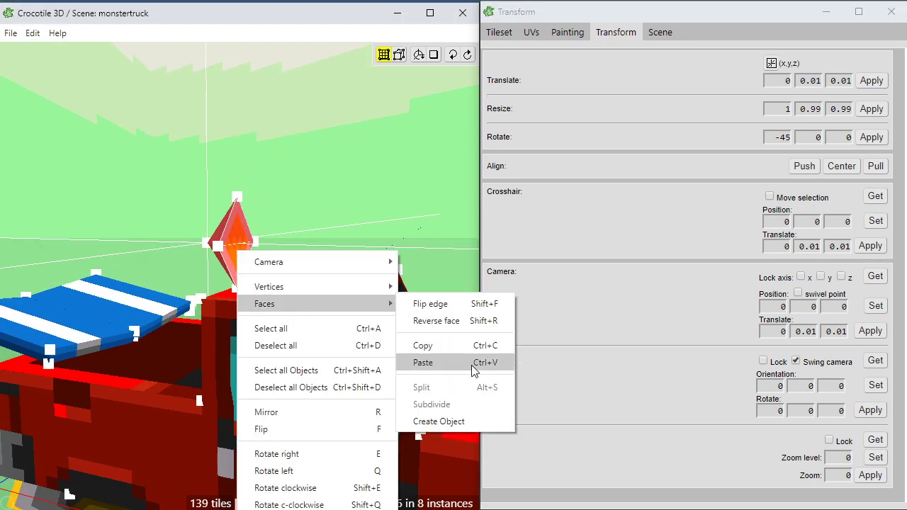
click(457, 421)
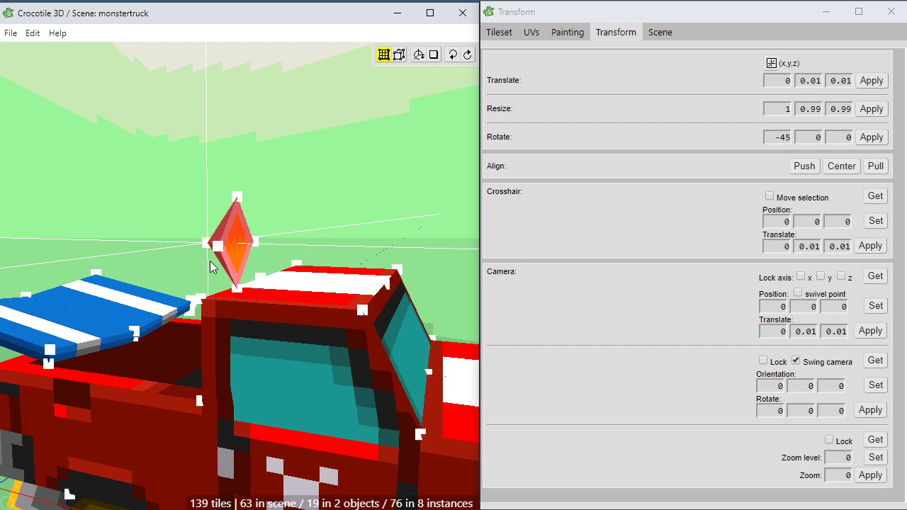
right_click(236, 288)
key(space)
drag(212, 362, 228, 352)
drag(250, 300, 245, 263)
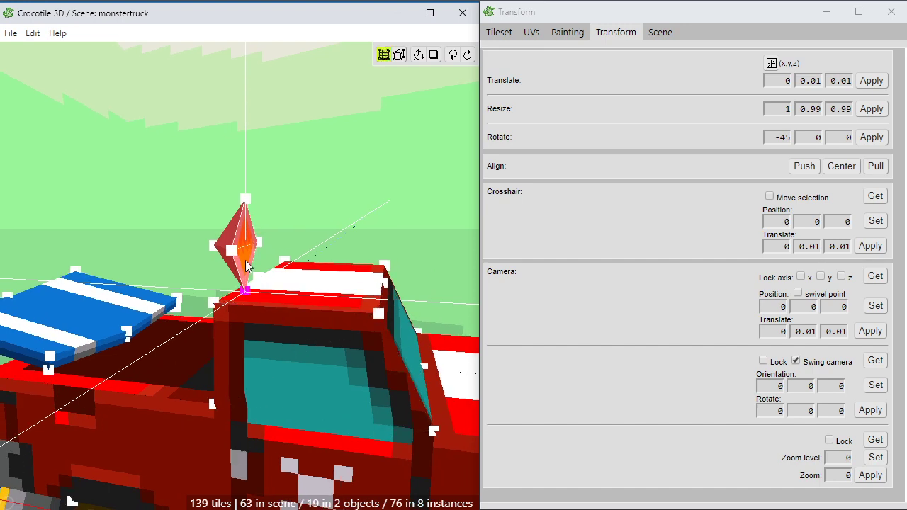
right_click(245, 261)
mouse_move(285, 315)
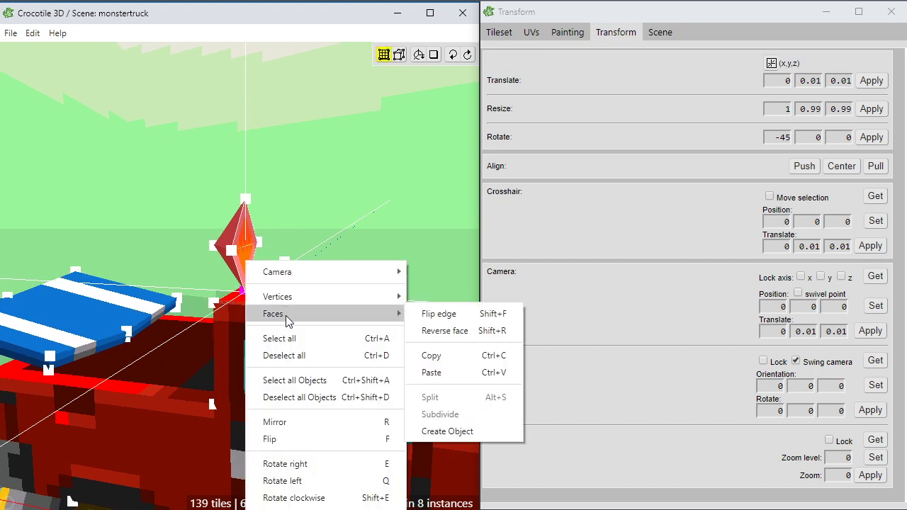
click(439, 431)
right_drag(260, 301, 236, 261)
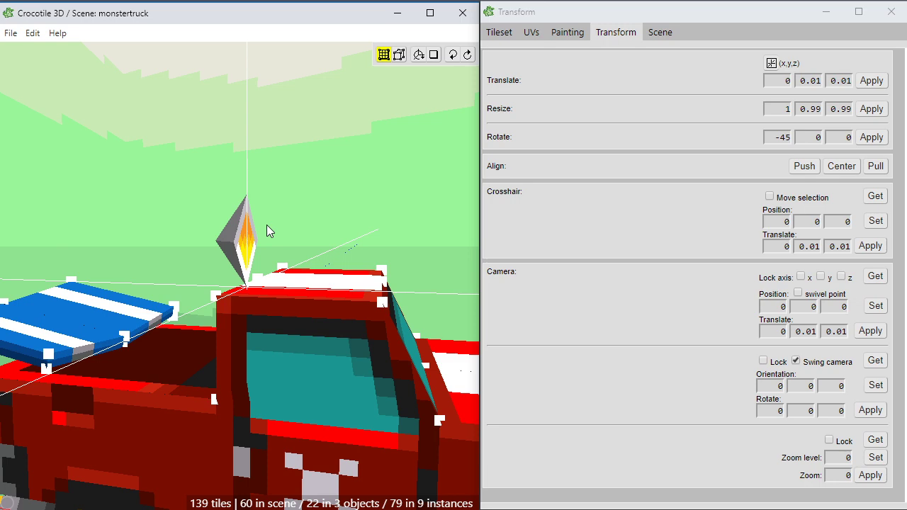
right_drag(337, 212, 219, 209)
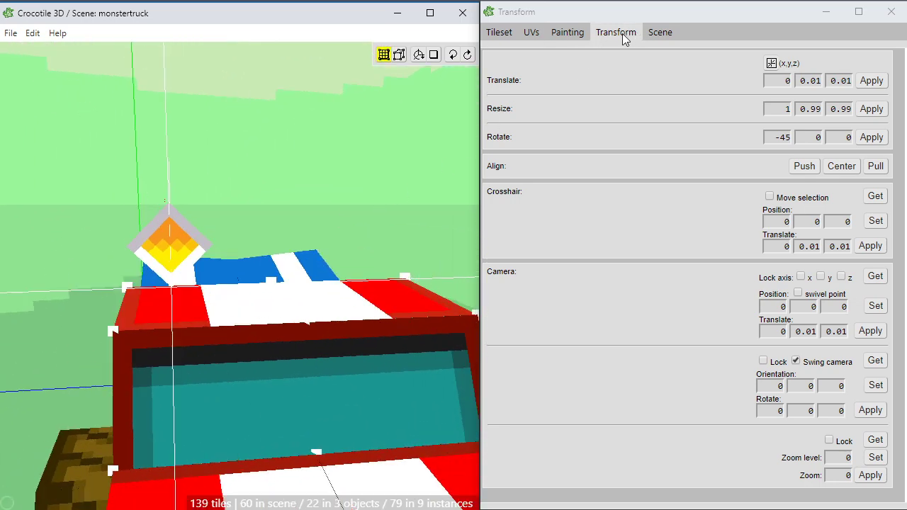
Switch to placing instances of the new light object and mirror the instance so its lamp side faces forward
click(658, 32)
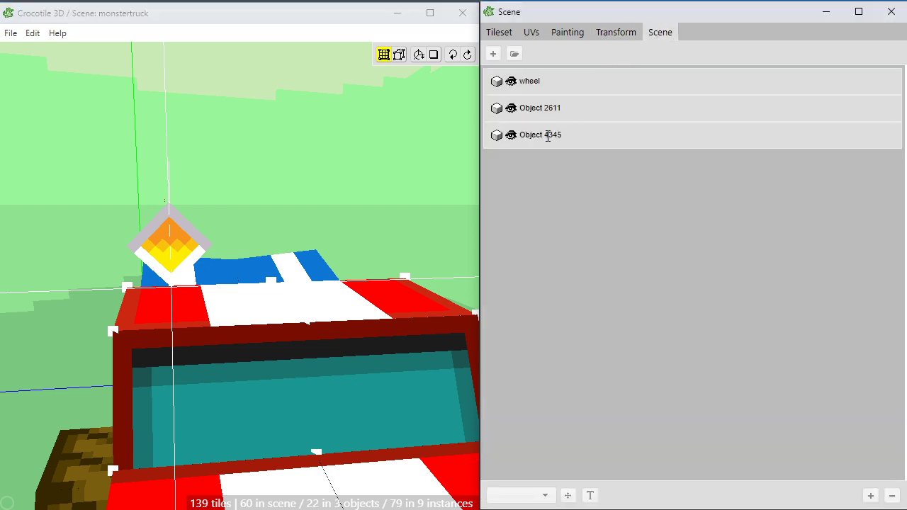
click(289, 202)
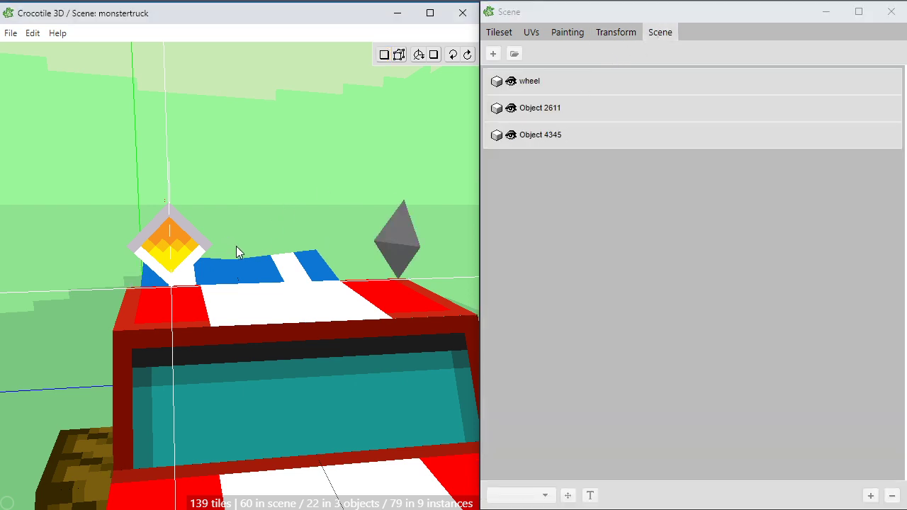
key(r)
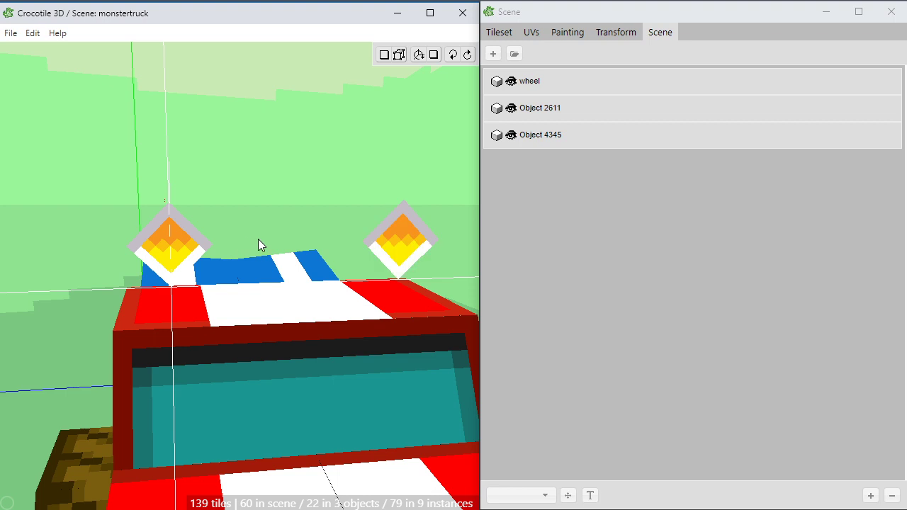
Place a second roof light in line with the first, near the opposite edge of the cab roof
key(a)
key(a)
key(a)
key(a)
key(a)
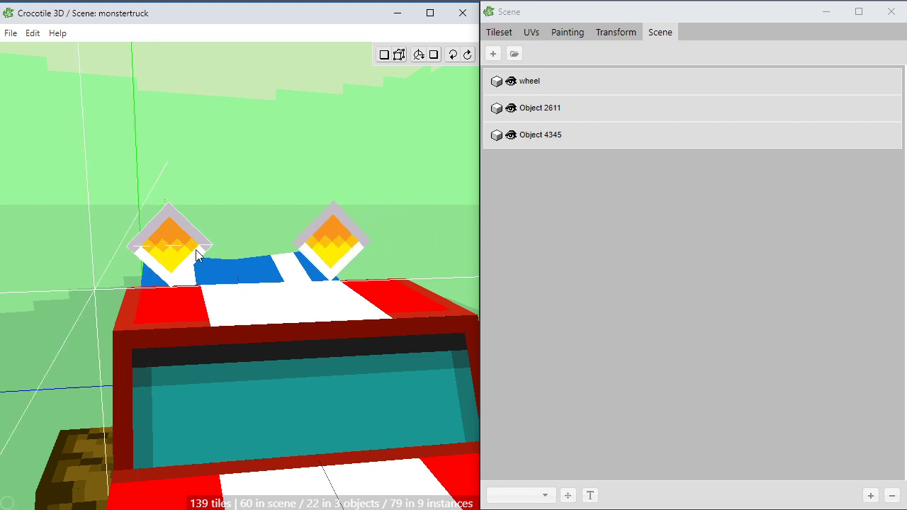
key(a)
key(a)
key(a)
key(a)
key(d)
key(d)
key(d)
key(d)
key(d)
key(d)
key(d)
key(d)
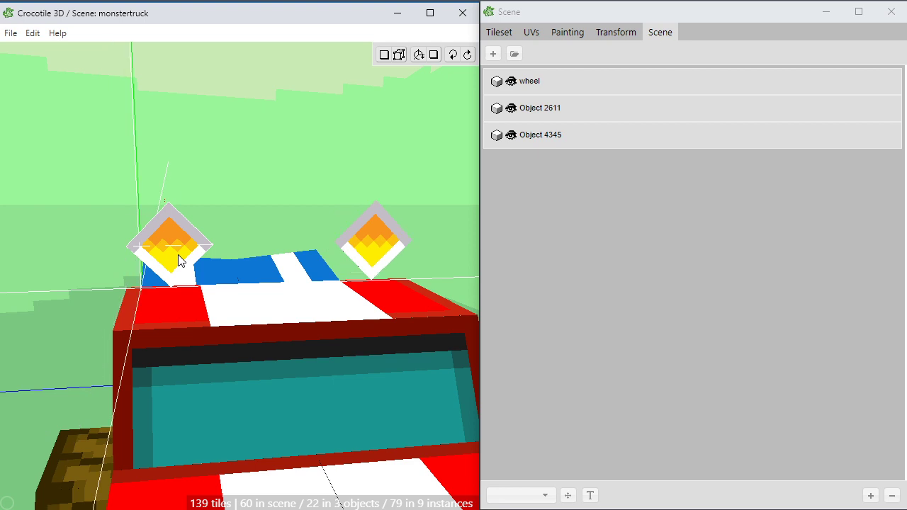
key(d)
key(space)
Place a third roof light on the inner side of the second one, in the same row
key(a)
key(a)
key(a)
key(a)
key(a)
key(a)
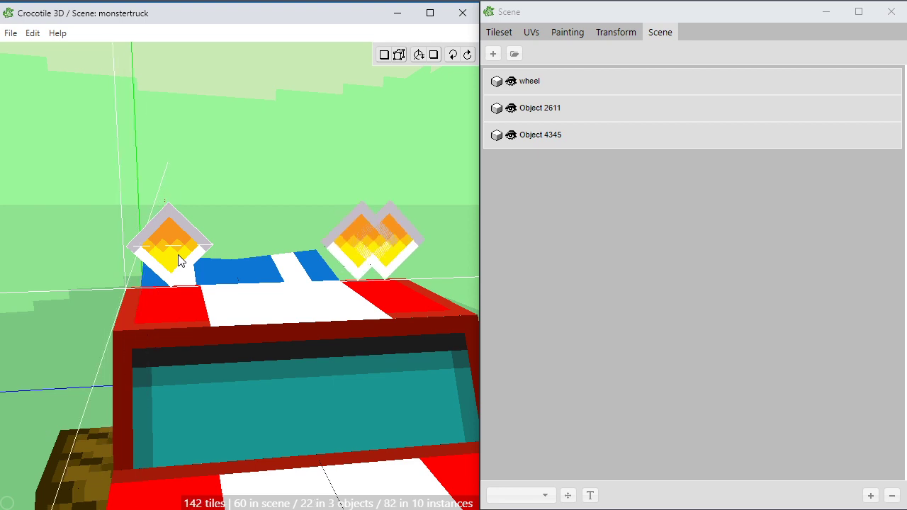
key(space)
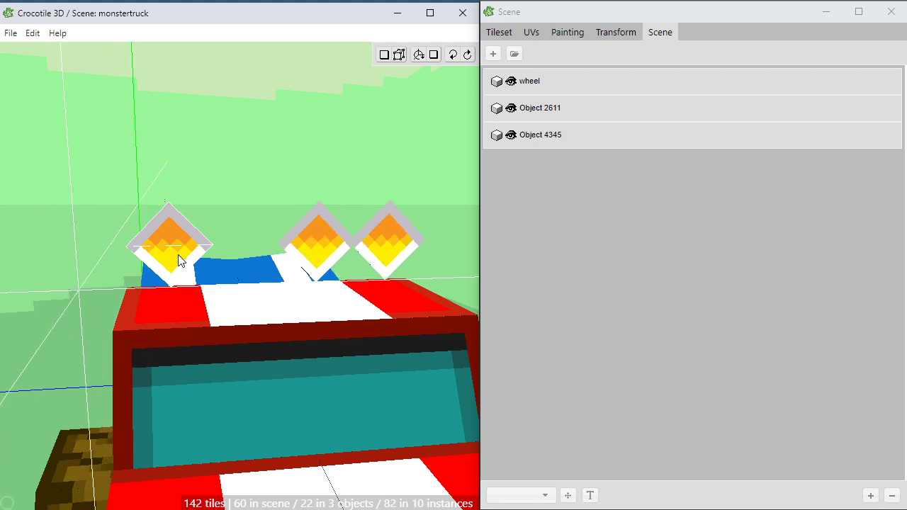
Place a fourth roof light in the gap beside the original one, and return to editing the model
key(a)
key(a)
key(a)
key(a)
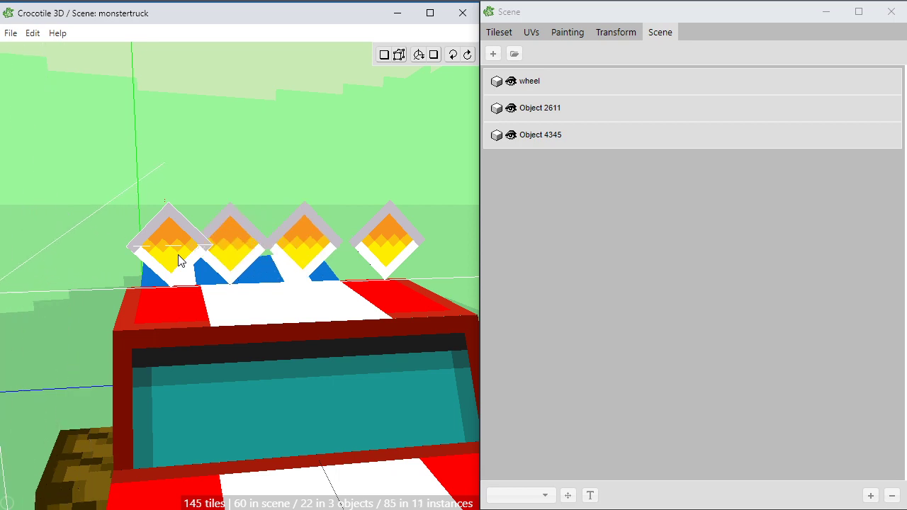
key(space)
key(ctrl+z)
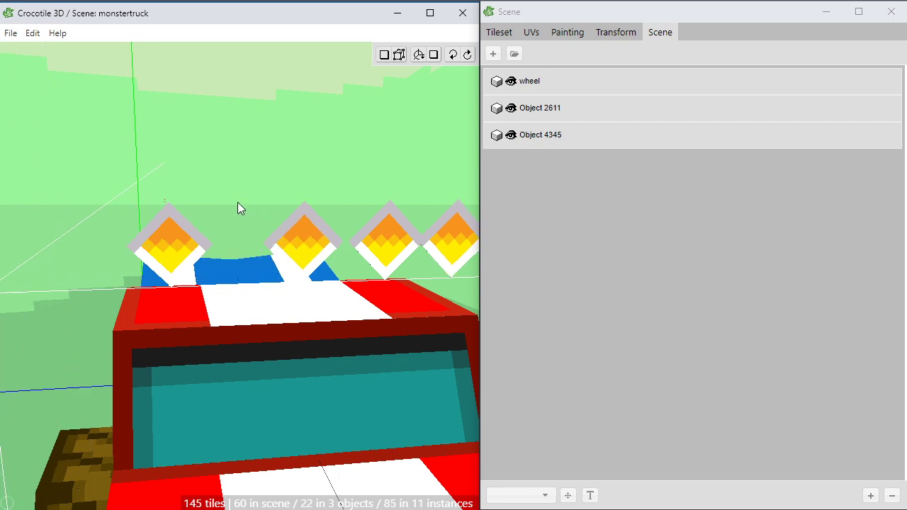
key(Tab)
key(Tab)
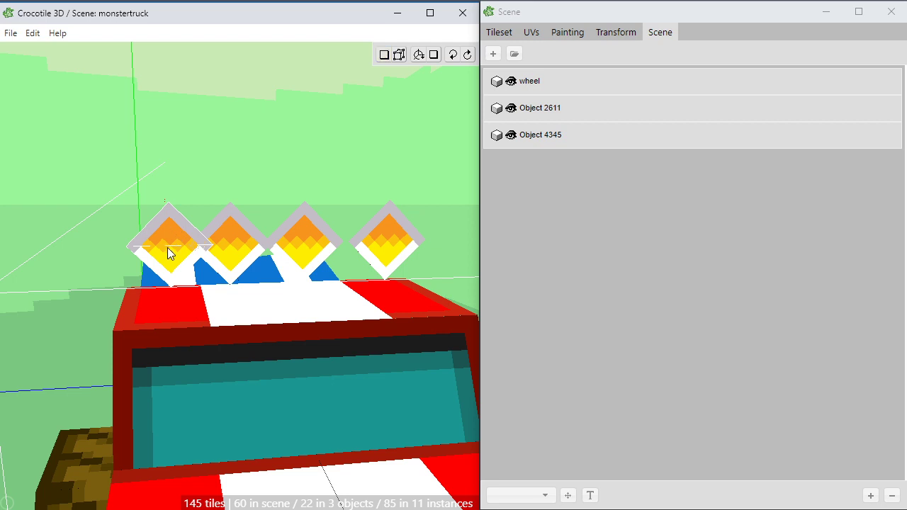
key(Tab)
Select the roof light instances one after another and nudge them sideways to space all four evenly across the cab
click(174, 259)
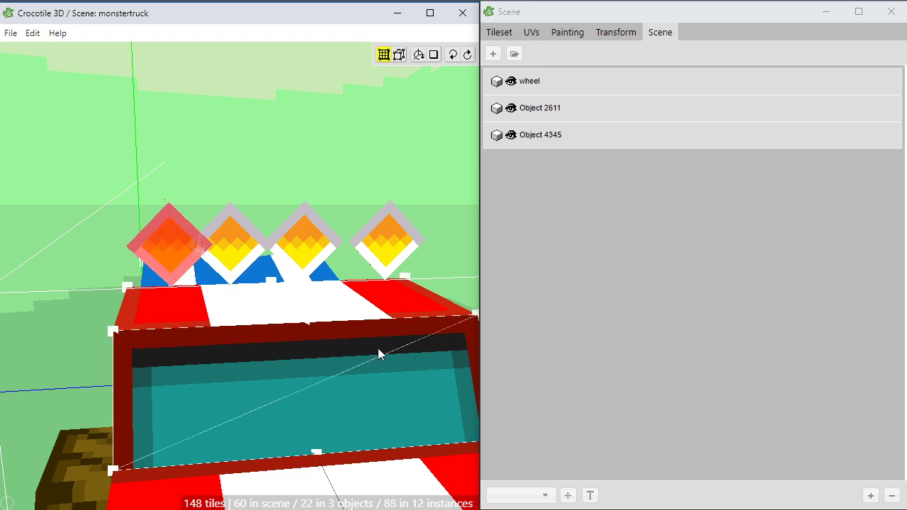
key(a)
key(a)
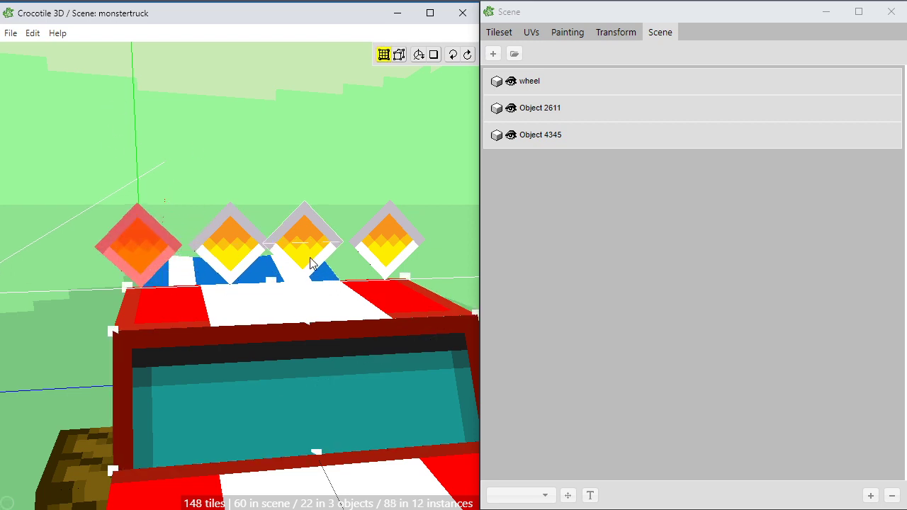
shift+click(246, 257)
key(a)
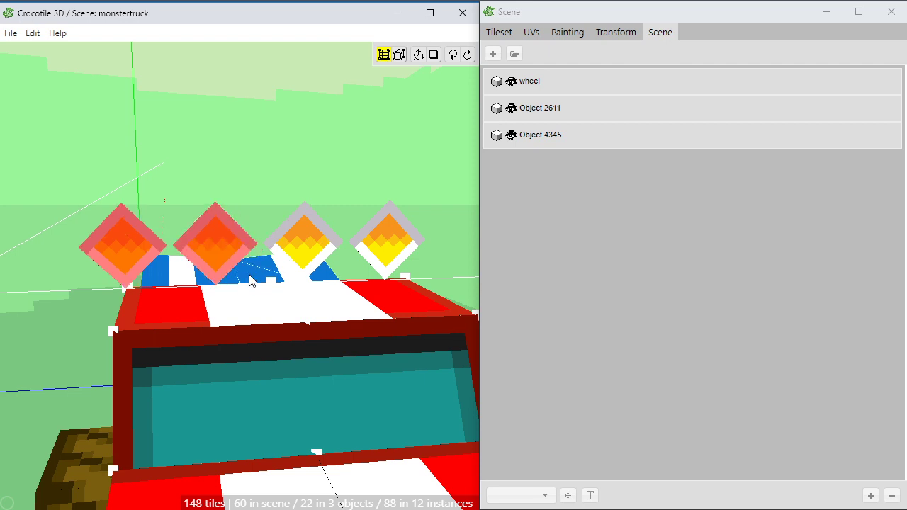
shift+click(318, 253)
shift+click(411, 245)
key(d)
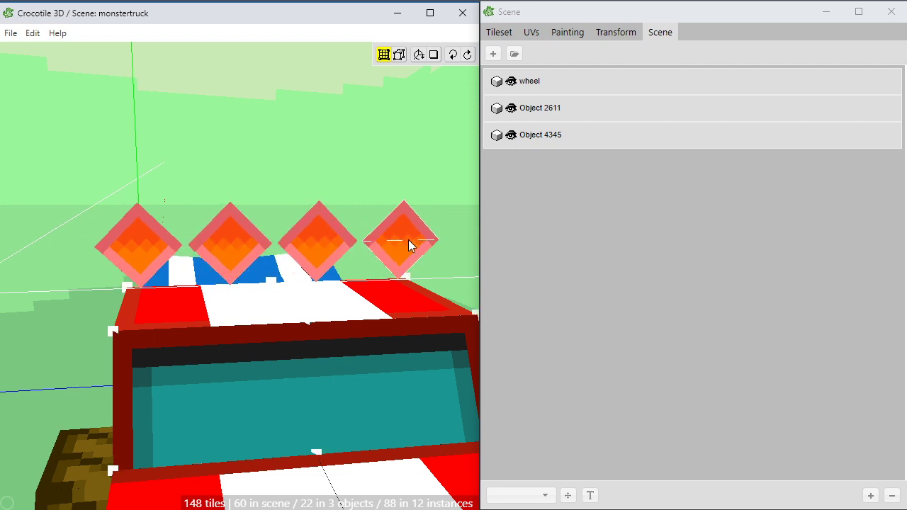
right_drag(365, 196, 345, 170)
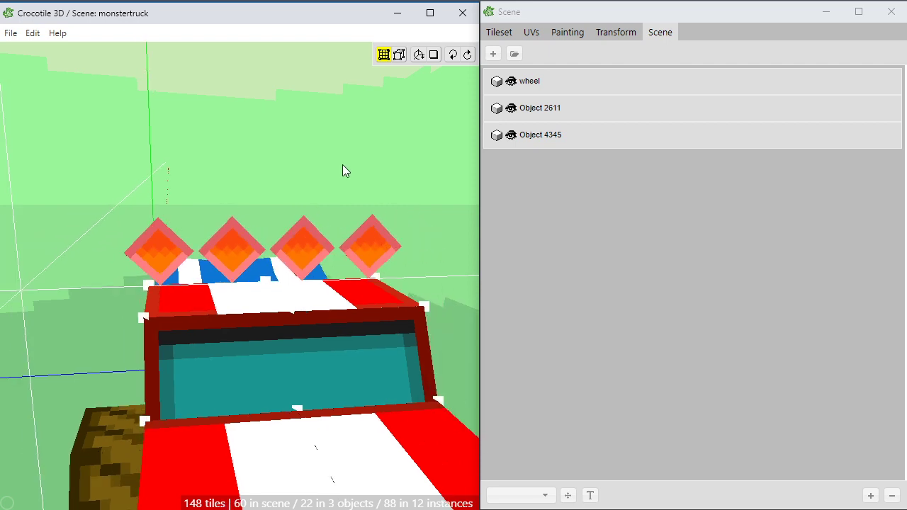
right_drag(284, 264, 213, 275)
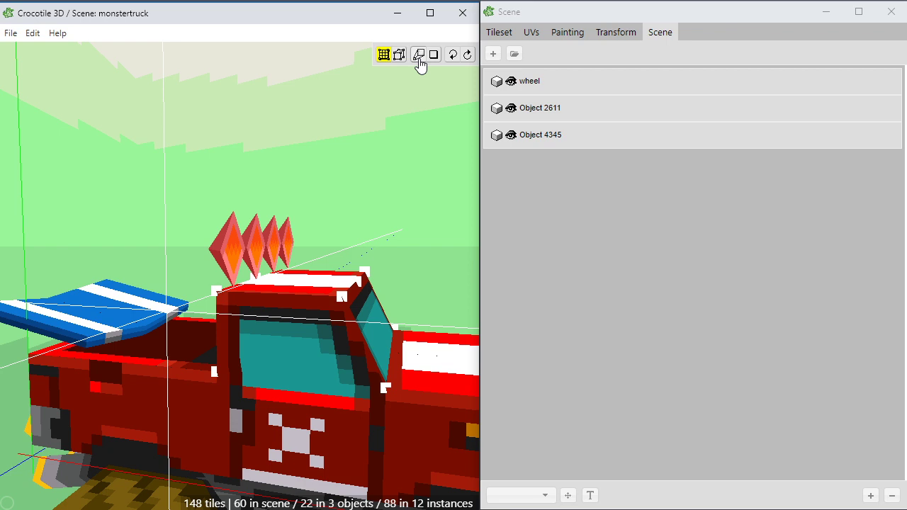
Tilt the four selected roof lights slightly toward the rear of the truck and deselect them
click(181, 326)
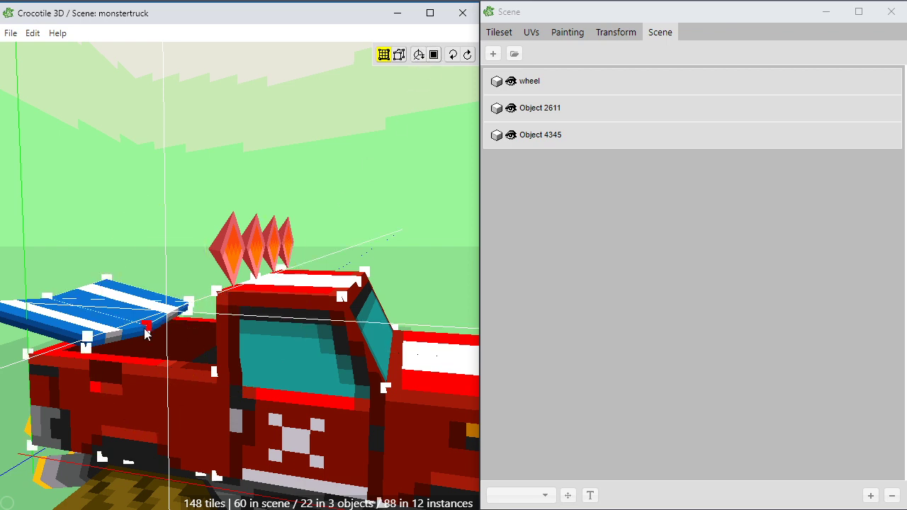
drag(180, 308, 21, 457)
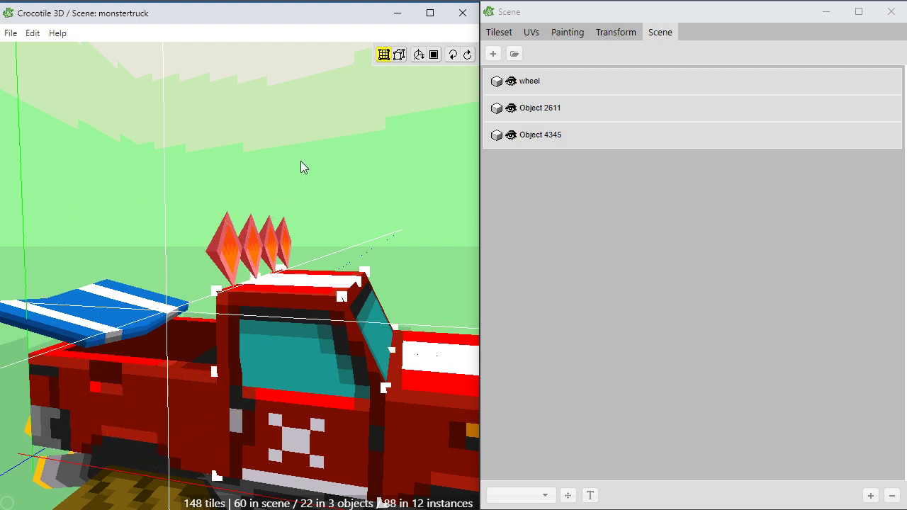
scroll(293, 186, up, 2)
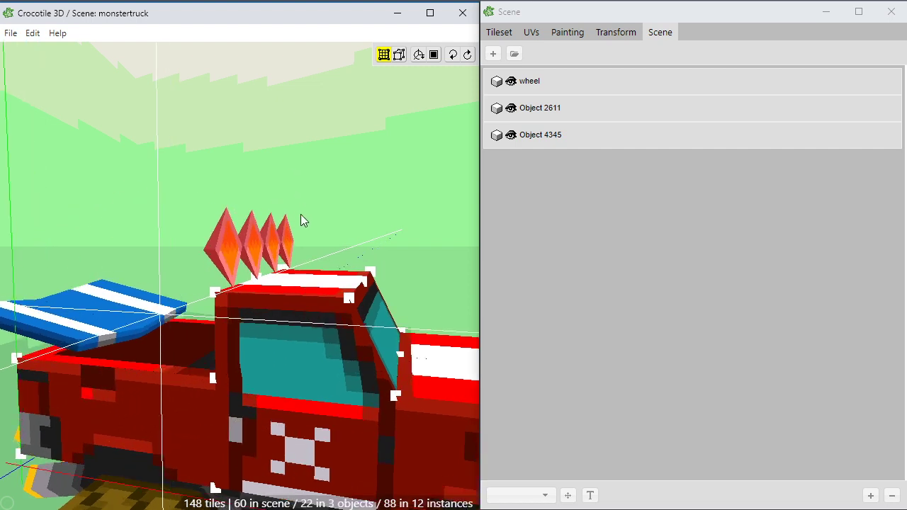
key(d)
click(300, 214)
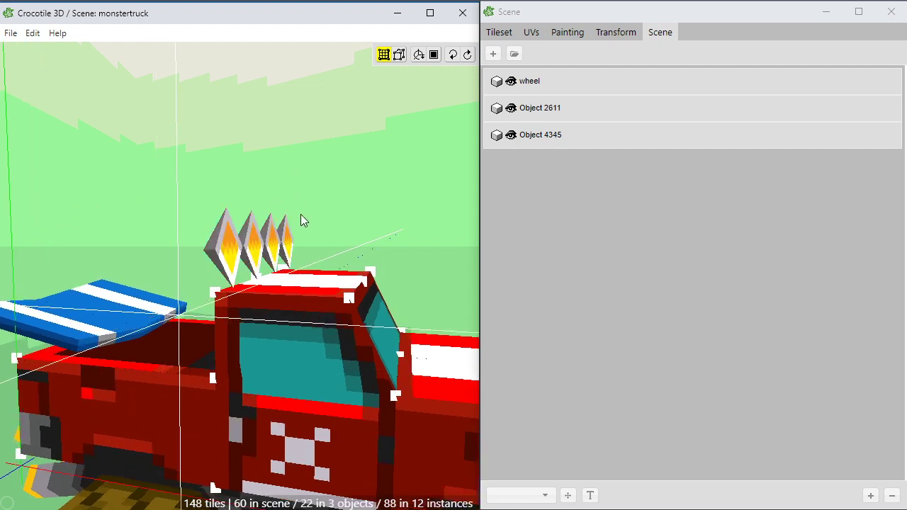
Examine the whole truck and its row of roof lights from the front
scroll(300, 214, down, 4)
key(space)
drag(301, 214, 340, 429)
scroll(276, 343, down, 3)
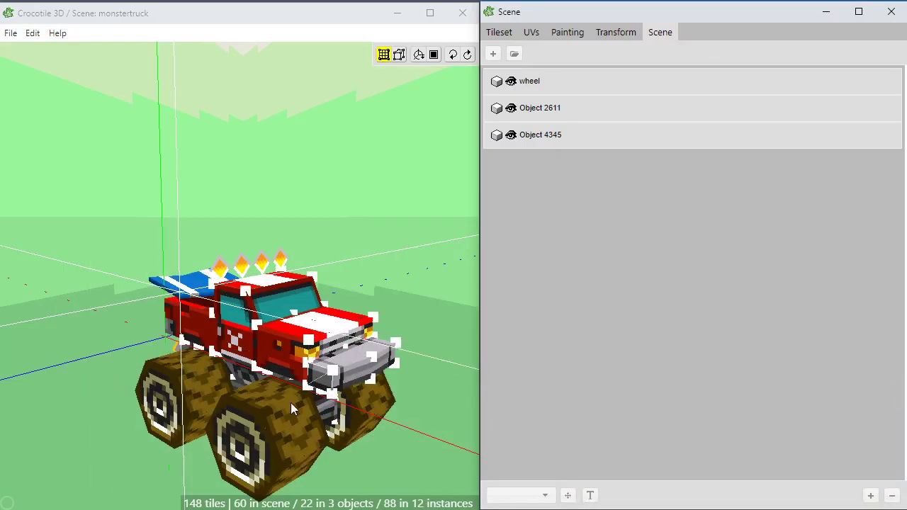
click(313, 425)
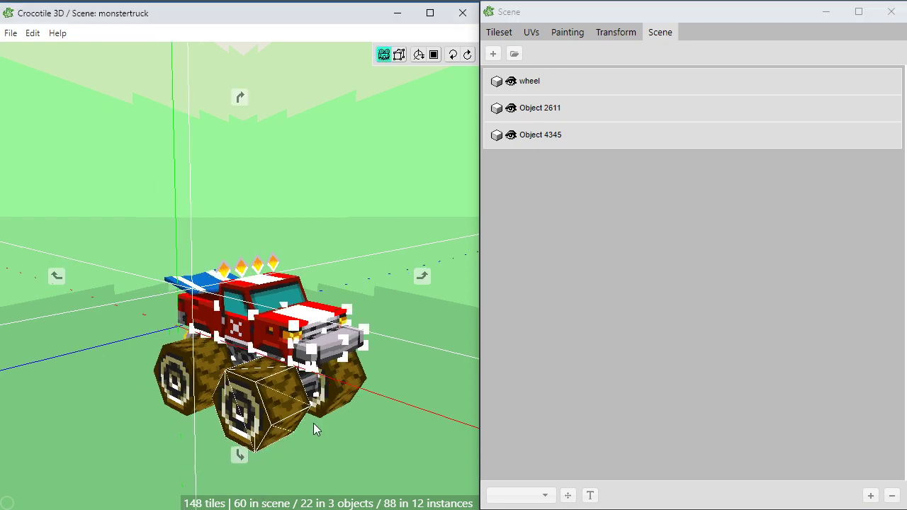
scroll(313, 424, down, 2)
middle_drag(272, 438, 303, 399)
scroll(304, 394, up, 5)
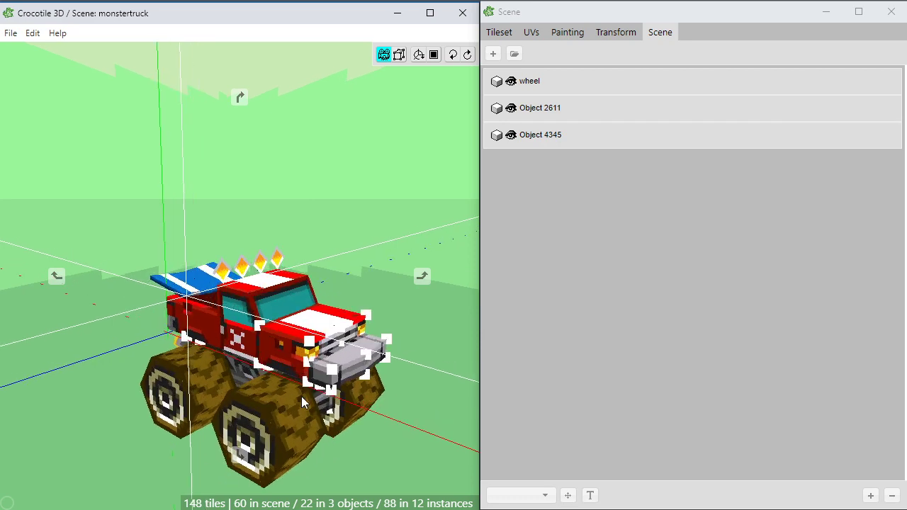
middle_drag(452, 95, 454, 82)
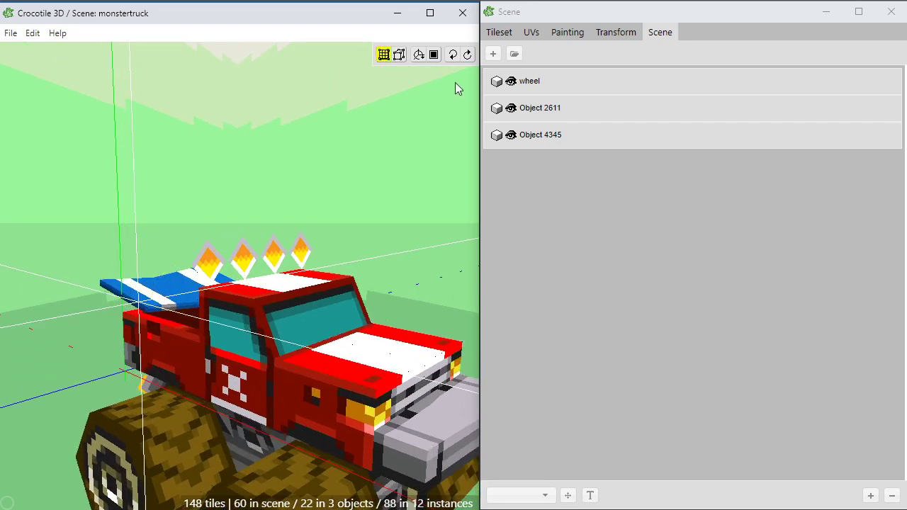
Check the tilt and position of the roof lights against the cab roof from the side and rear
middle_drag(307, 131, 397, 125)
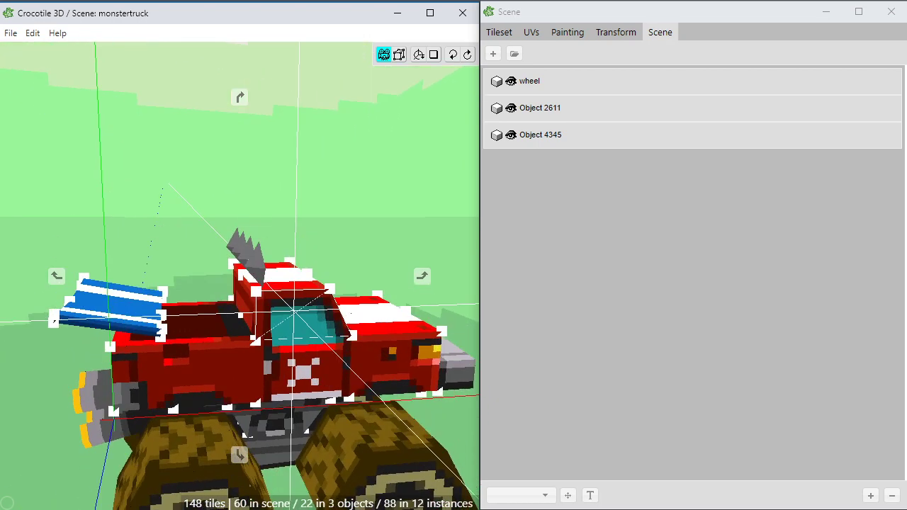
scroll(216, 292, up, 3)
click(256, 268)
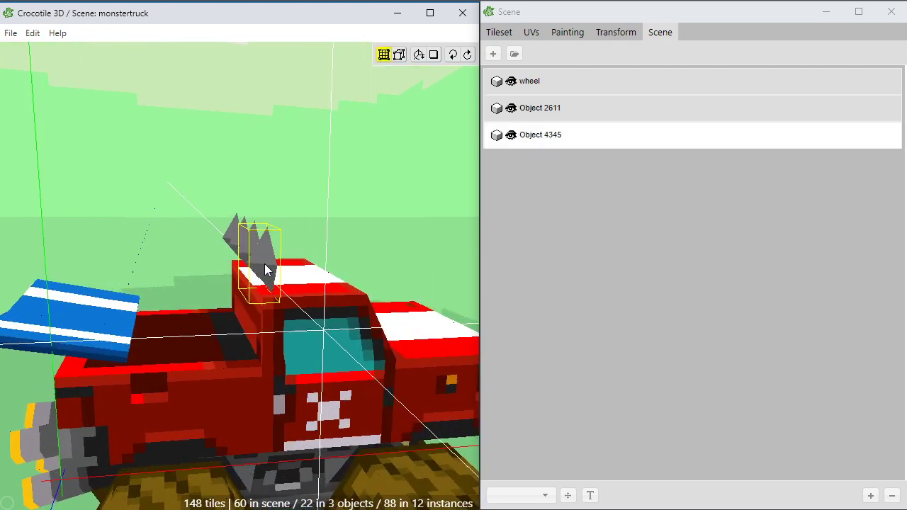
middle_drag(246, 272, 192, 343)
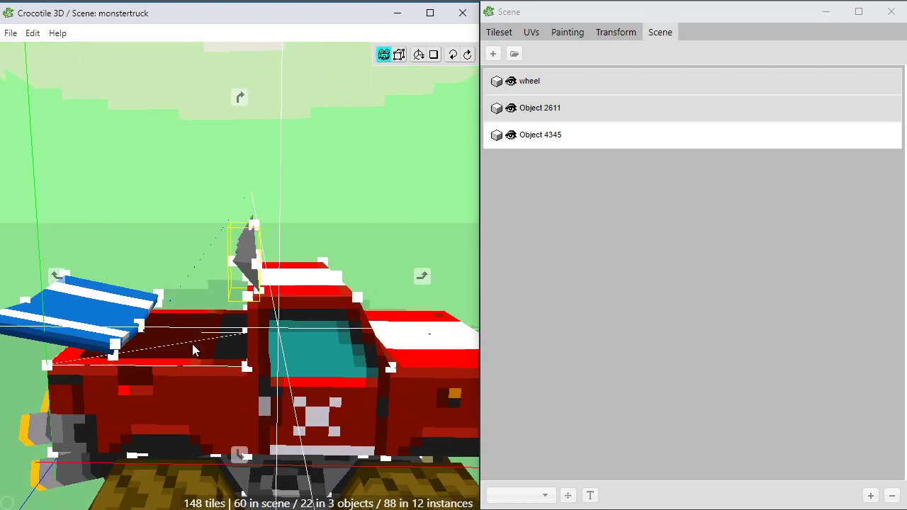
scroll(198, 316, up, 4)
scroll(223, 277, down, 2)
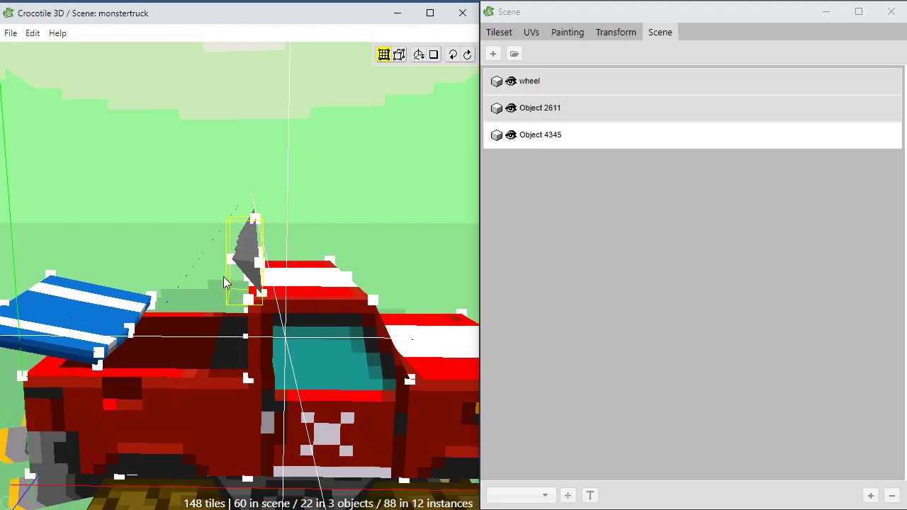
click(228, 265)
scroll(228, 265, down, 2)
middle_drag(228, 269, 170, 298)
middle_drag(159, 342, 391, 330)
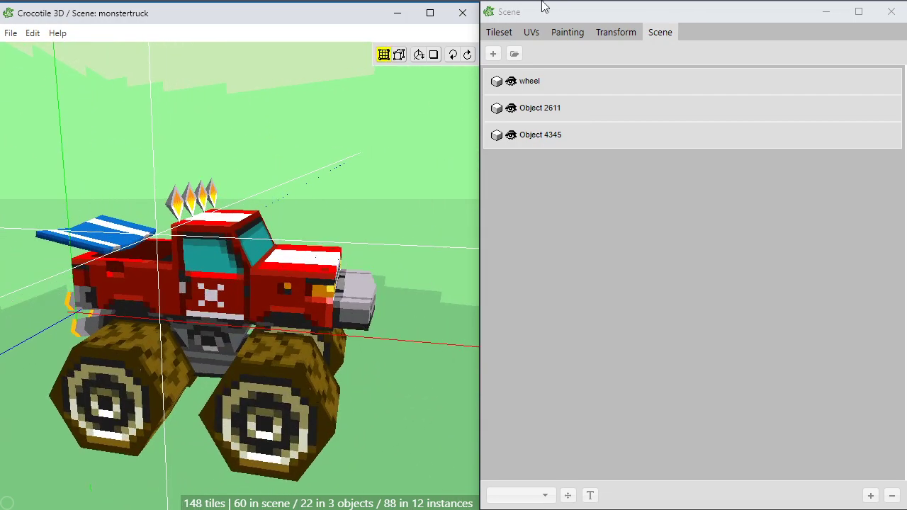
Place the light gray two-slot tile from the tileset flat above the hood, in front of the windshield
click(499, 32)
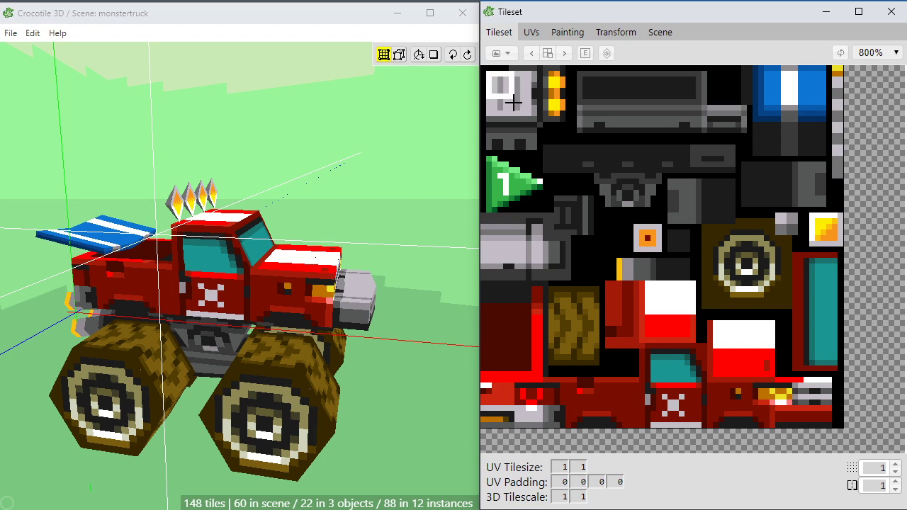
click(191, 341)
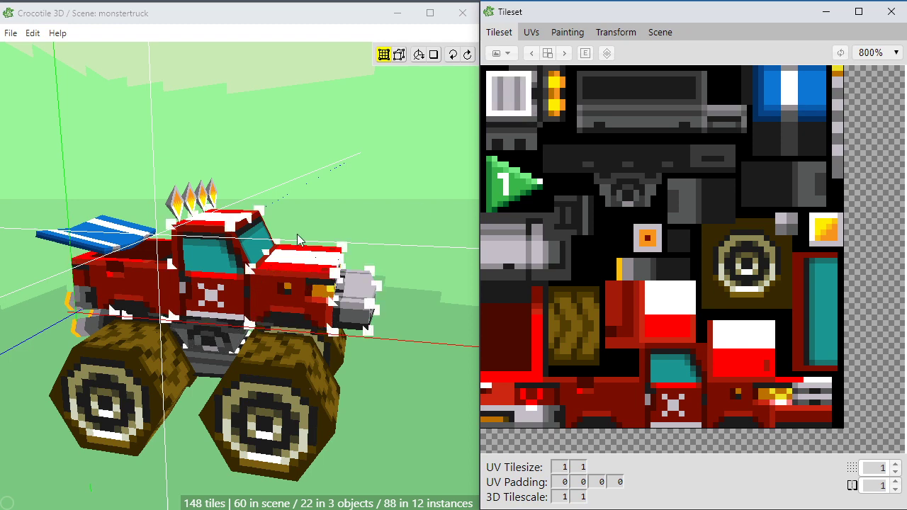
click(271, 256)
middle_drag(270, 255, 303, 248)
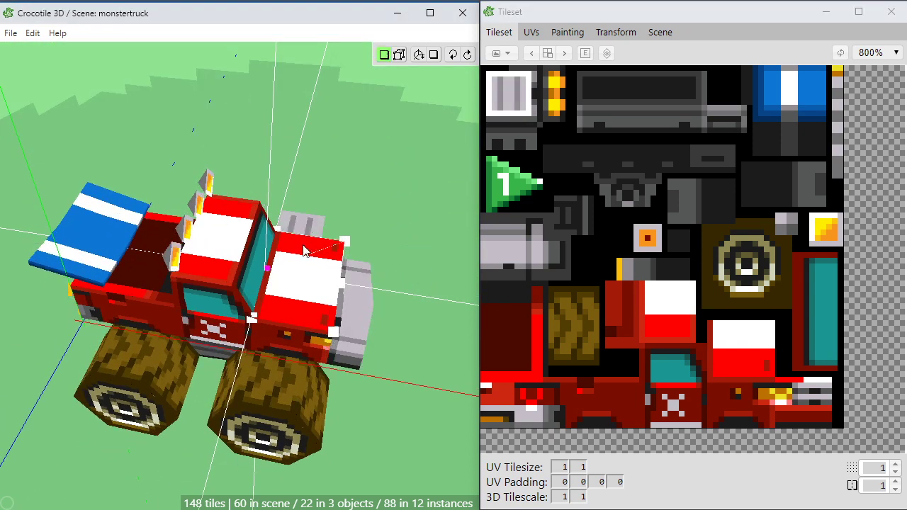
scroll(298, 287, up, 3)
key(Tab)
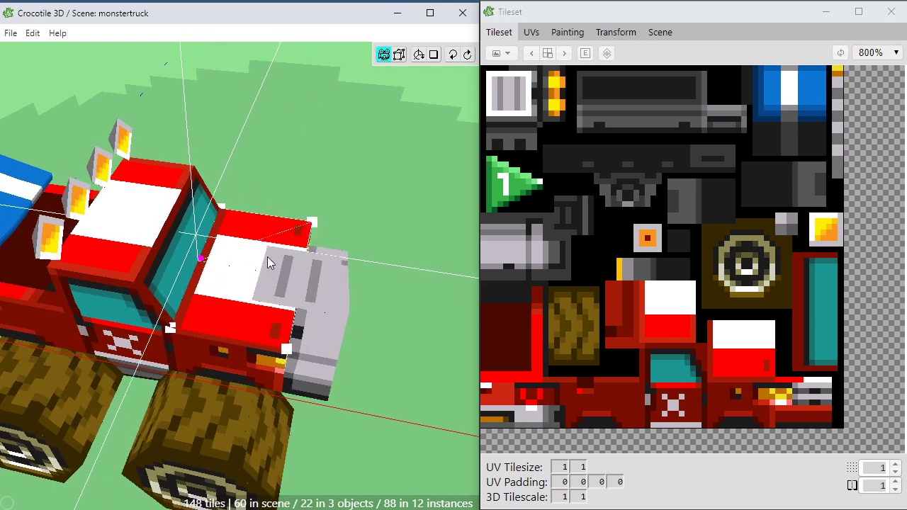
key(Tab)
key(Tab)
middle_drag(225, 241, 226, 278)
key(Tab)
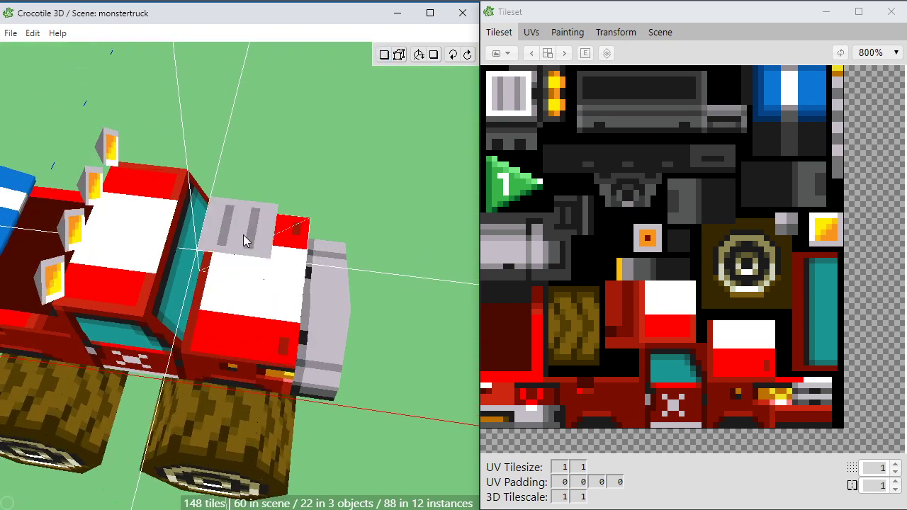
click(507, 85)
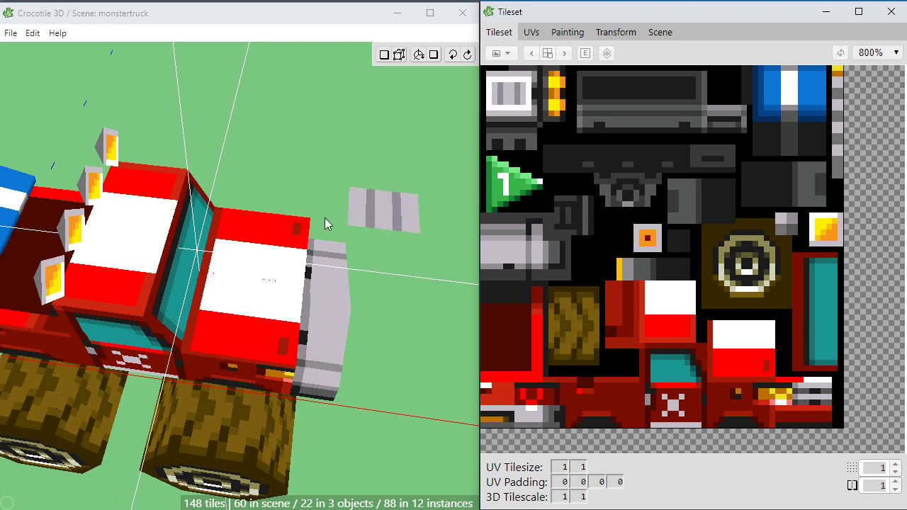
click(257, 239)
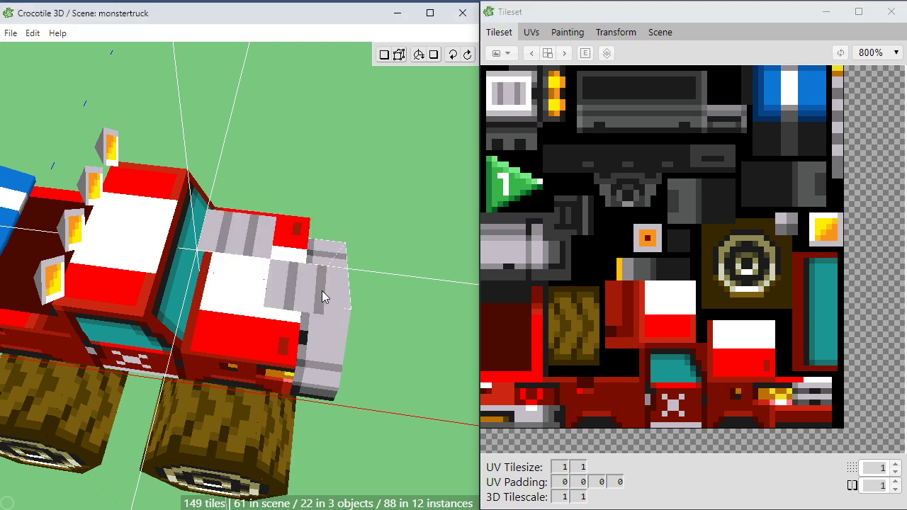
Select the gray slotted tile and check its position above the hood from the front and side
key(Tab)
click(248, 238)
key(space)
drag(248, 239, 145, 188)
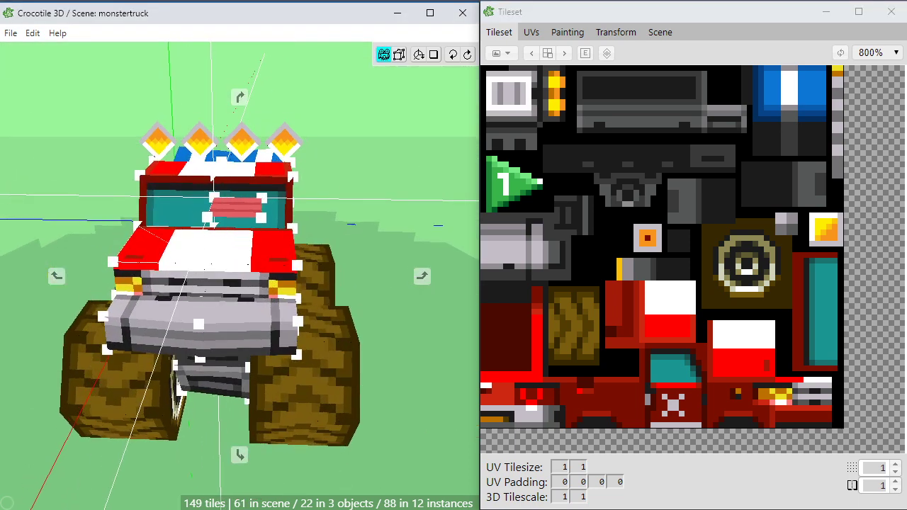
scroll(258, 303, up, 3)
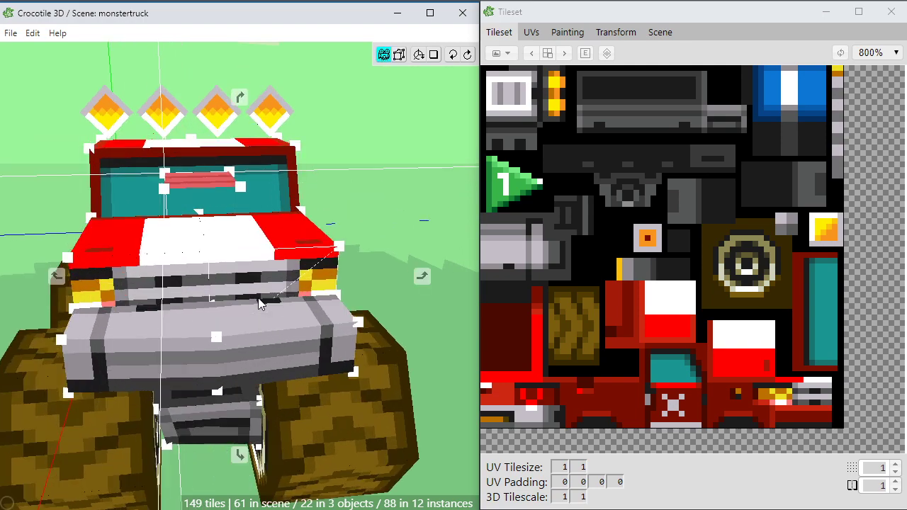
drag(171, 278, 248, 270)
key(space)
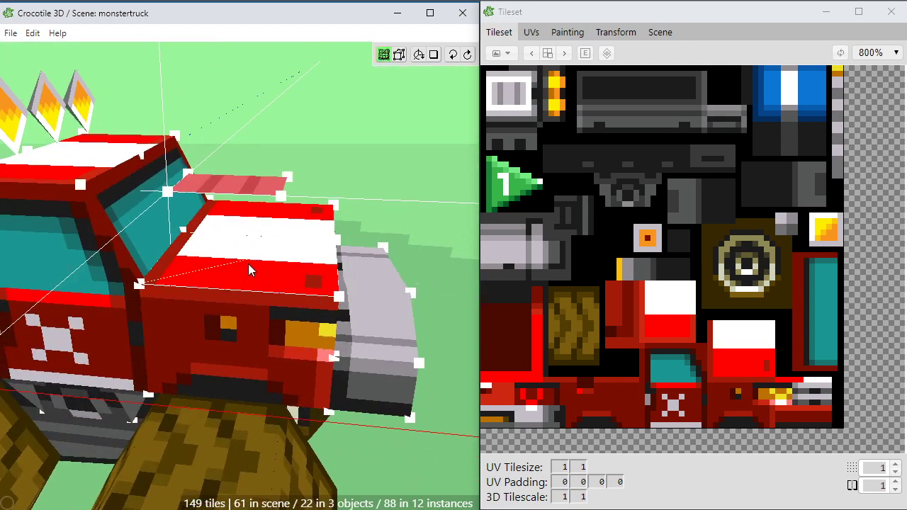
key(Tab)
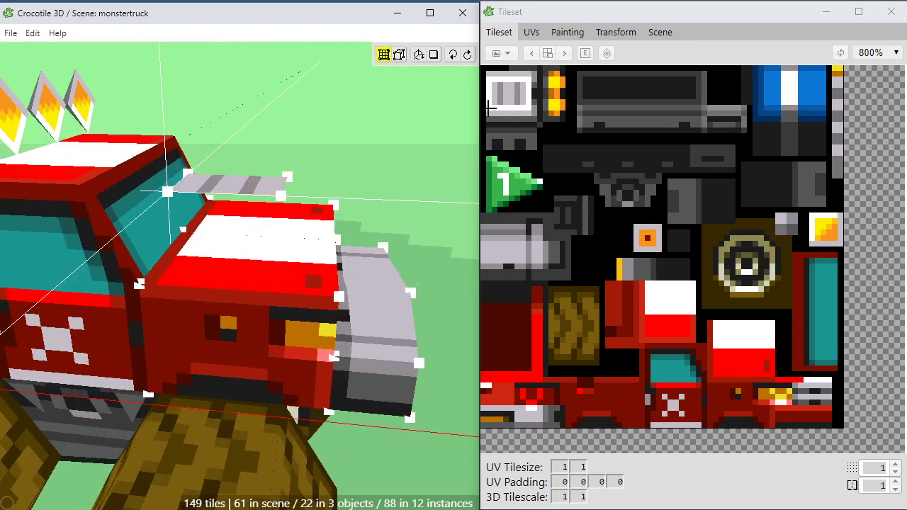
Place the yellow and orange tile upright below the slotted tile's front edge, rotated so its yellow side faces down
drag(491, 111, 526, 144)
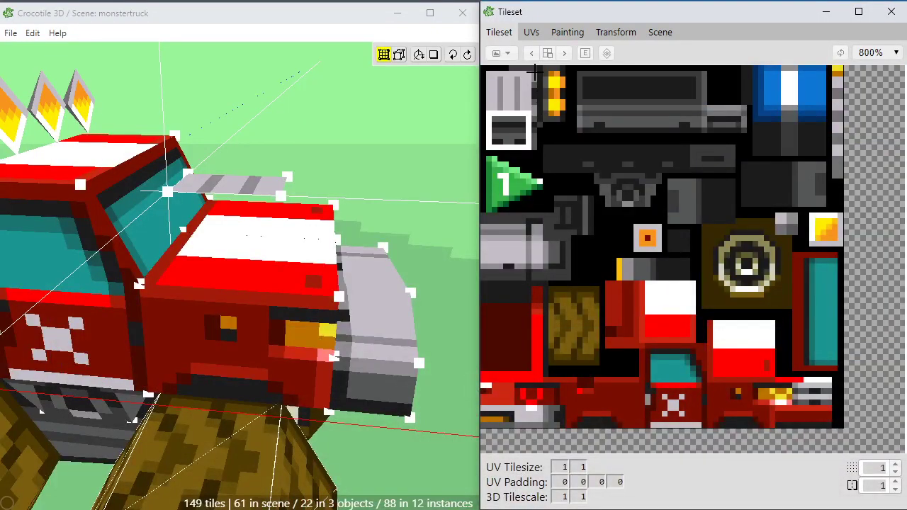
click(534, 71)
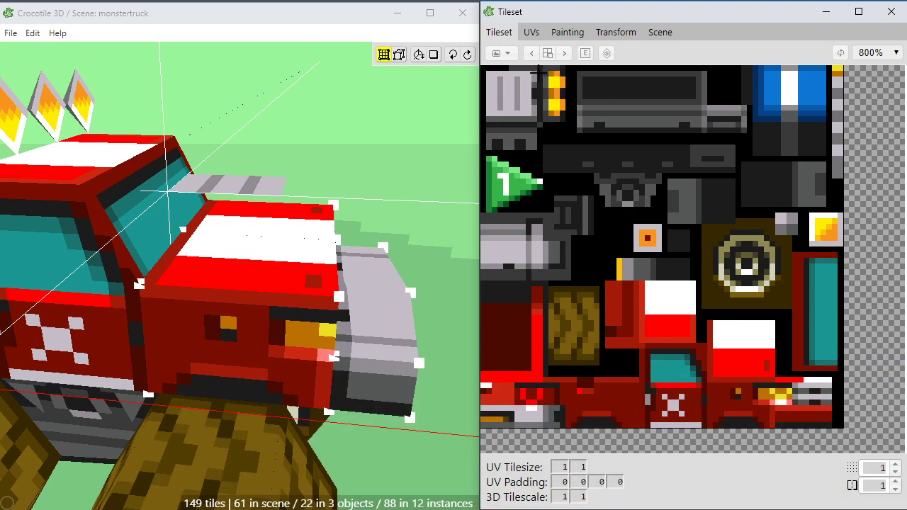
drag(535, 72, 560, 111)
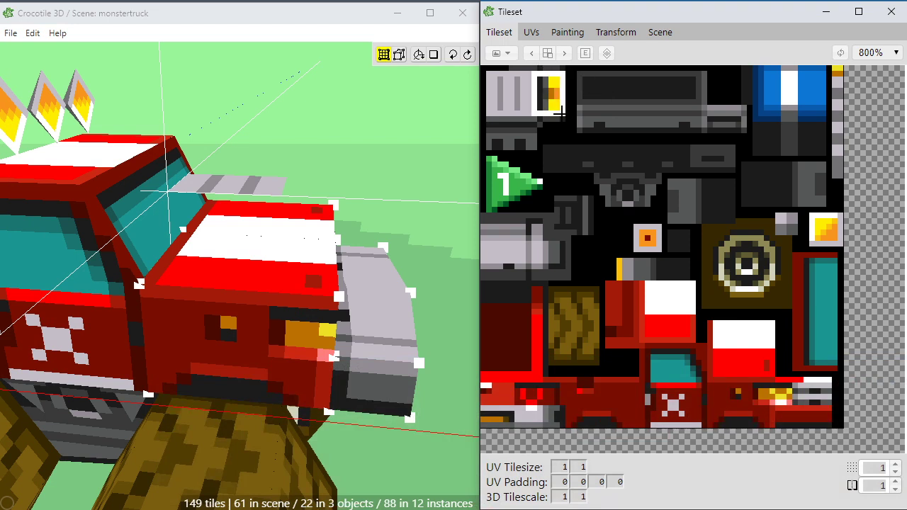
click(280, 196)
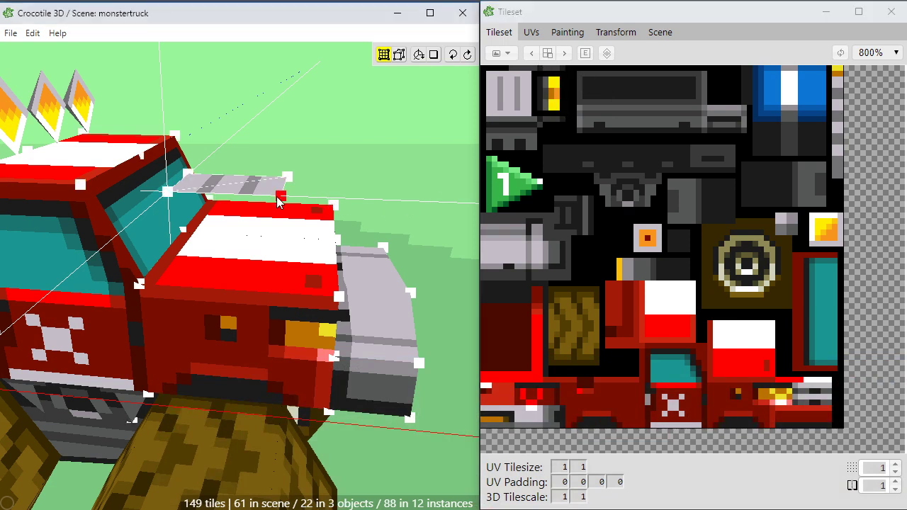
right_drag(267, 225, 228, 215)
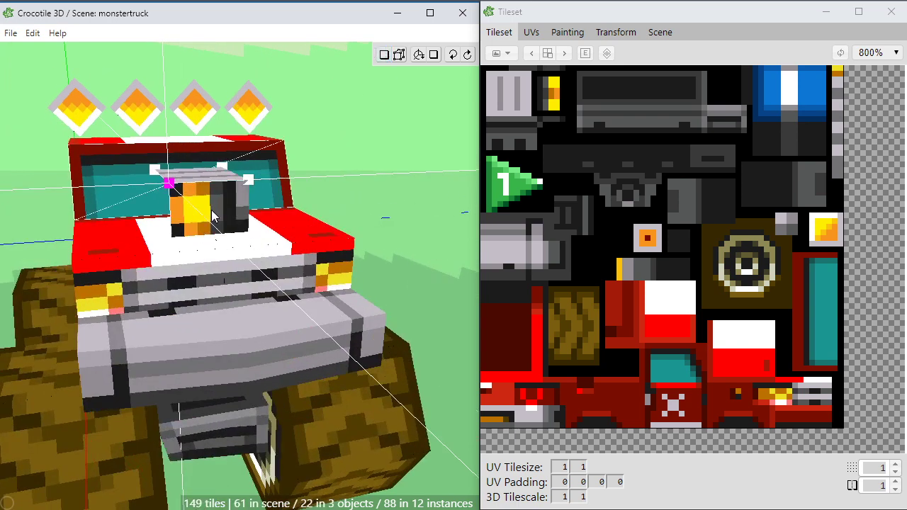
key(r)
key(r)
key(r)
key(r)
key(r)
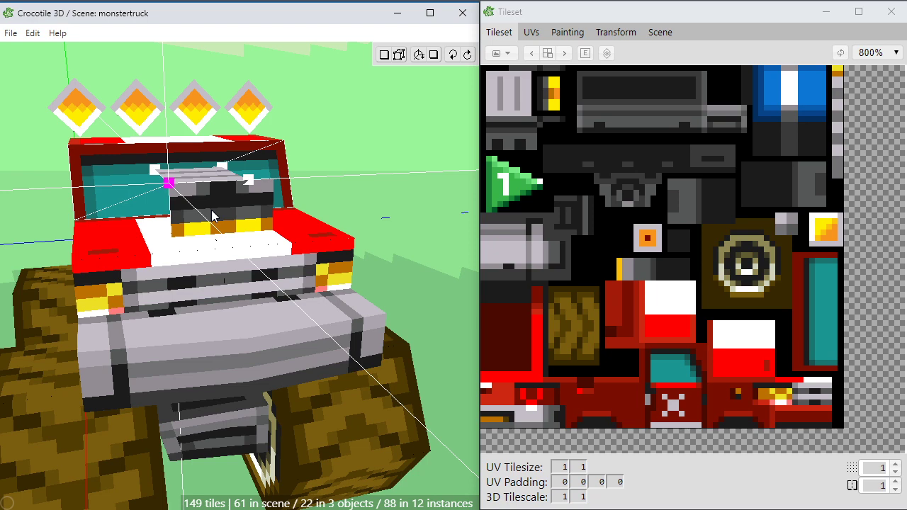
click(213, 216)
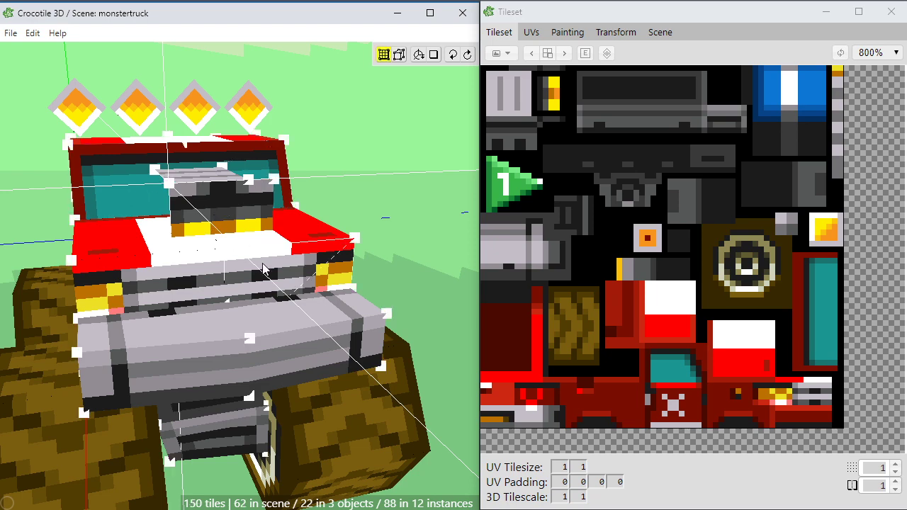
Raise the upright yellow and orange tile so its bottom edge meets the hood surface
click(223, 210)
key(w)
key(w)
key(w)
key(s)
key(s)
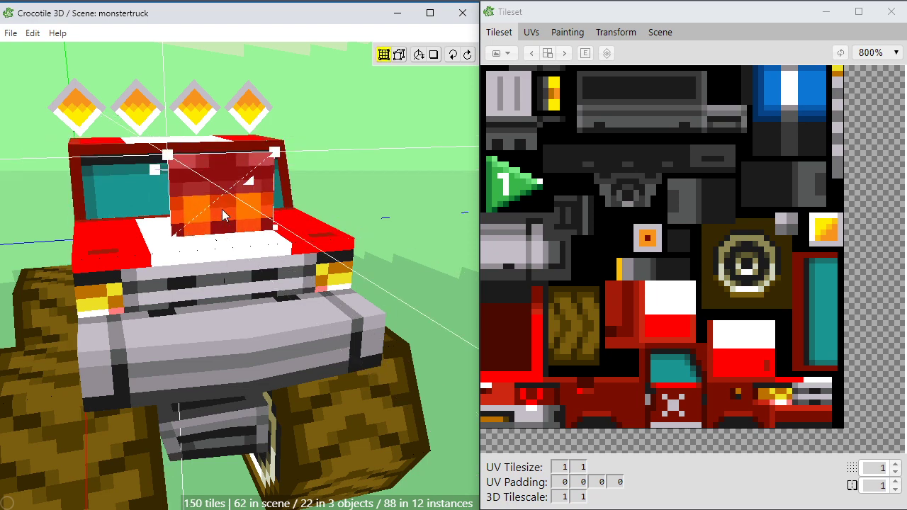
key(w)
Lower the upright tile's two top corner vertices to the level of the gray slotted tile
key(v)
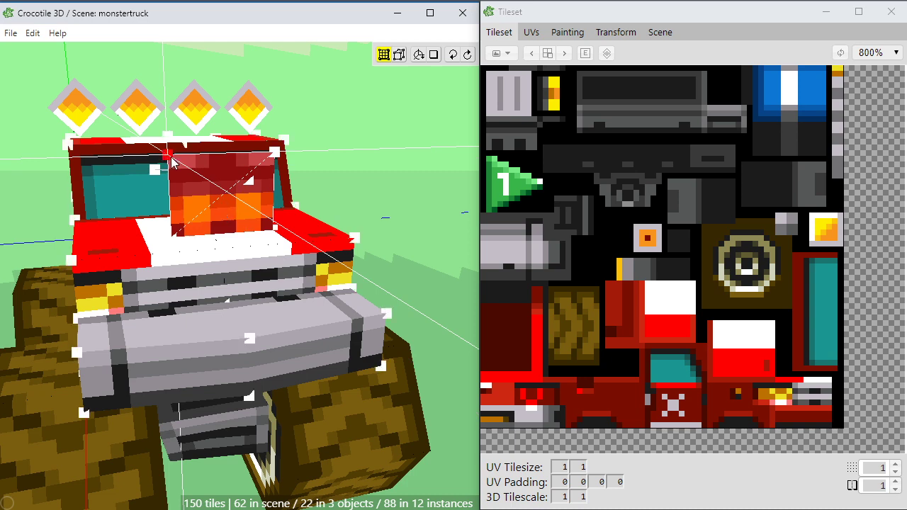
click(168, 153)
shift+click(275, 151)
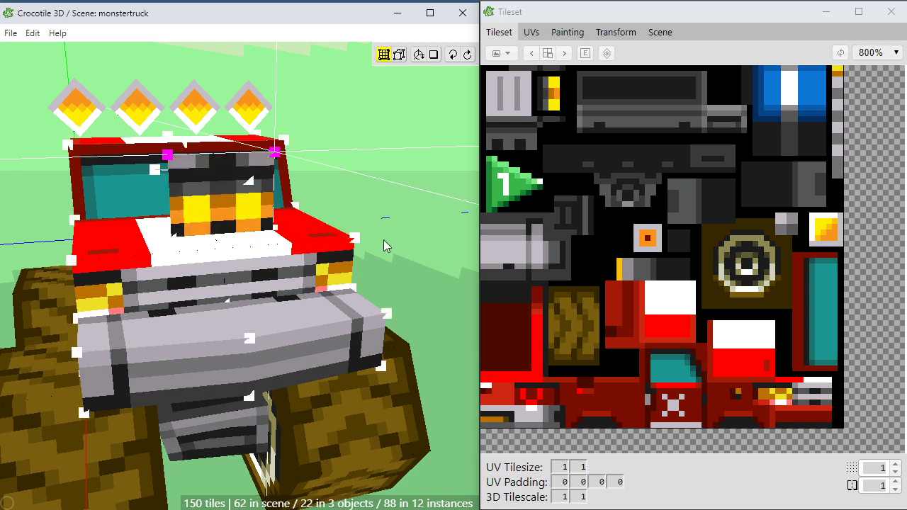
key(s)
key(s)
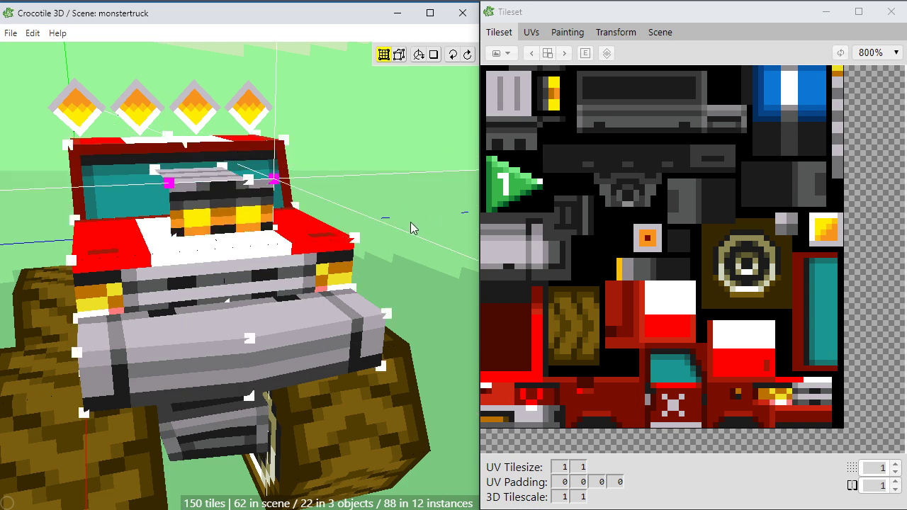
Narrow the upright yellow and orange tile by moving its two overhanging side vertices in line with the gray slotted tile's corner
click(398, 241)
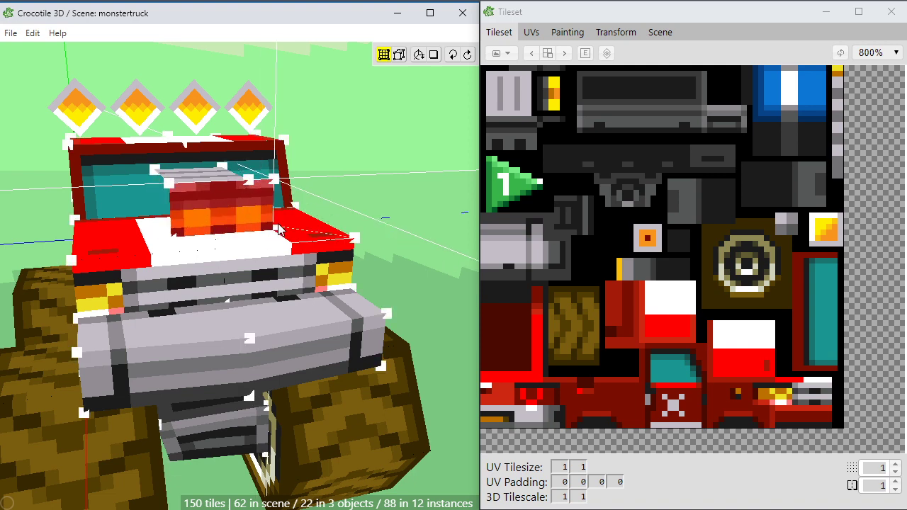
click(275, 227)
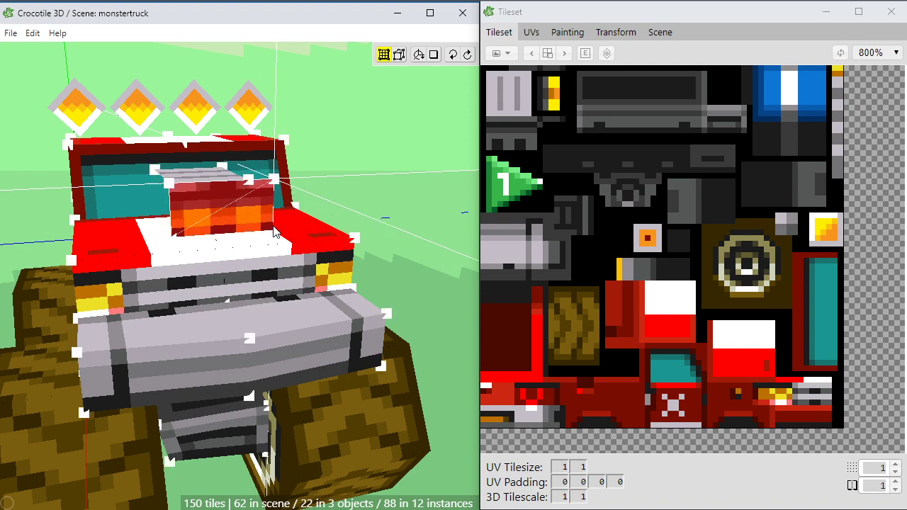
shift+click(275, 183)
key(a)
key(a)
Place the dark gray tile with two black vents upright along the slotted tile's side, starting at its front corner
drag(243, 248, 283, 254)
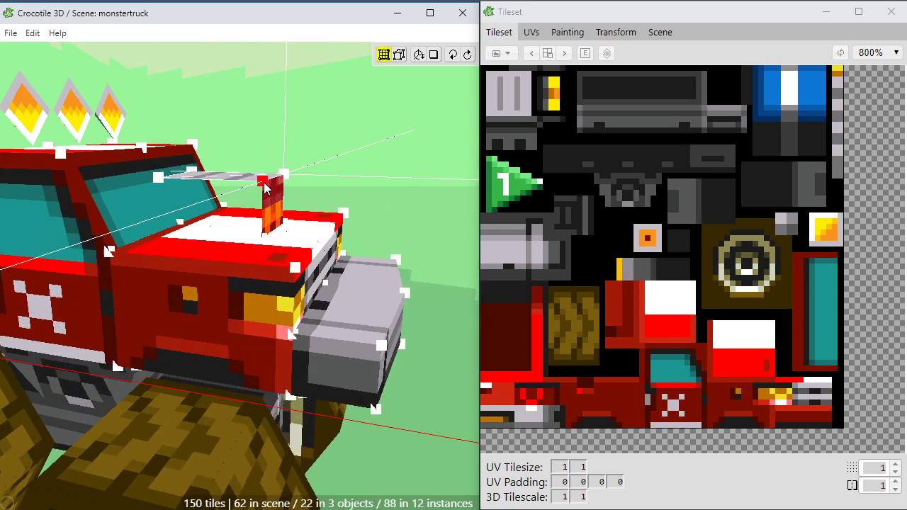
click(263, 182)
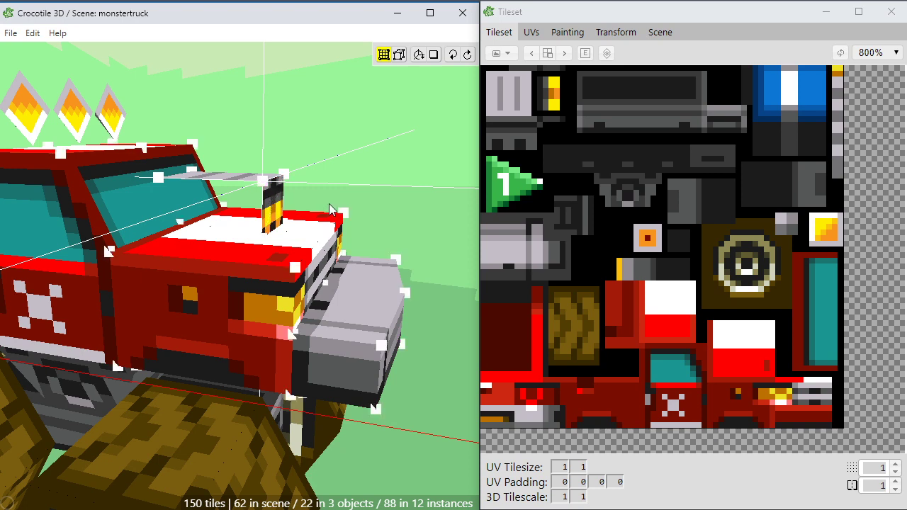
click(488, 117)
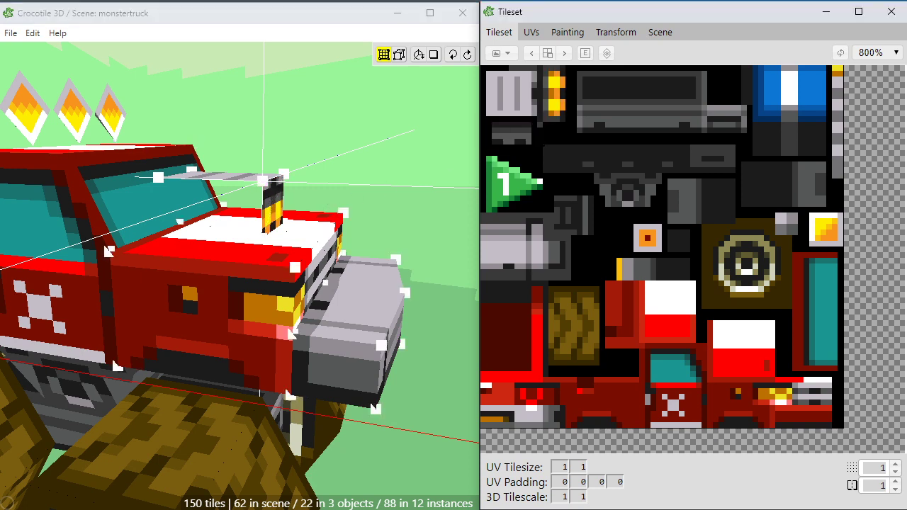
drag(488, 118, 528, 145)
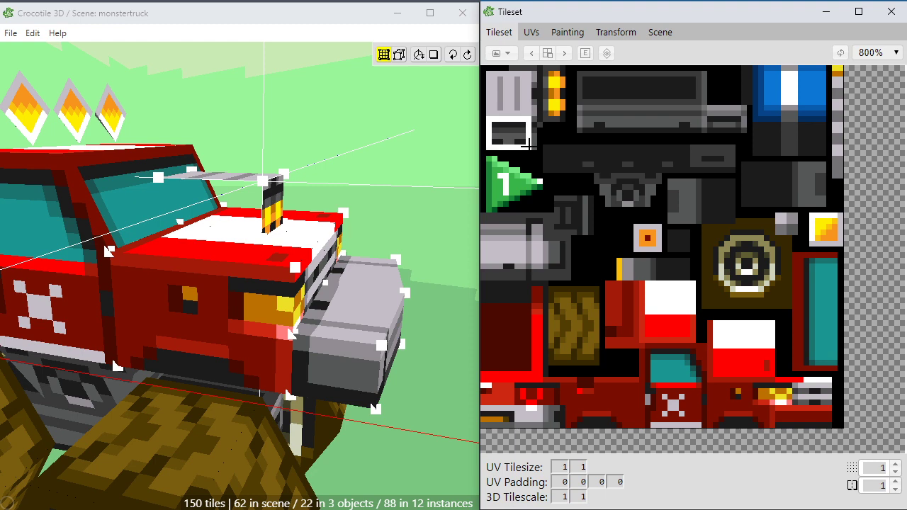
click(205, 209)
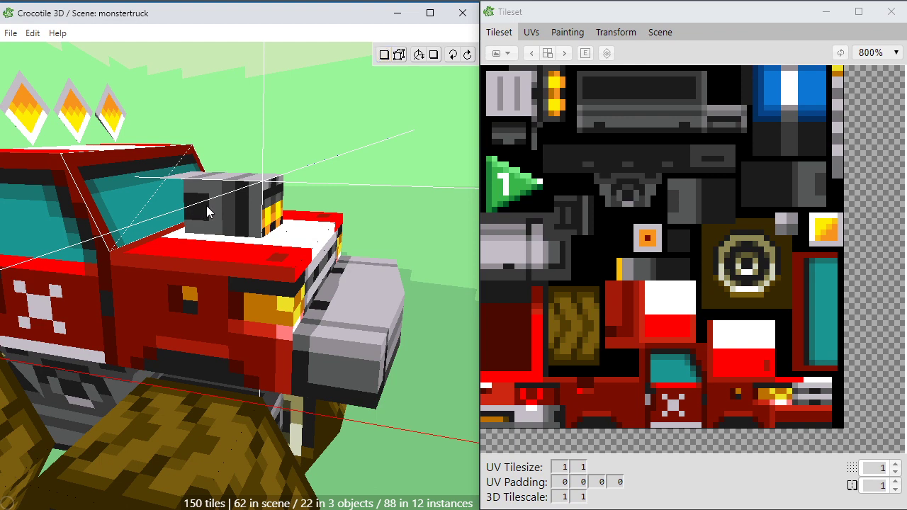
key(a)
key(a)
key(a)
key(a)
key(a)
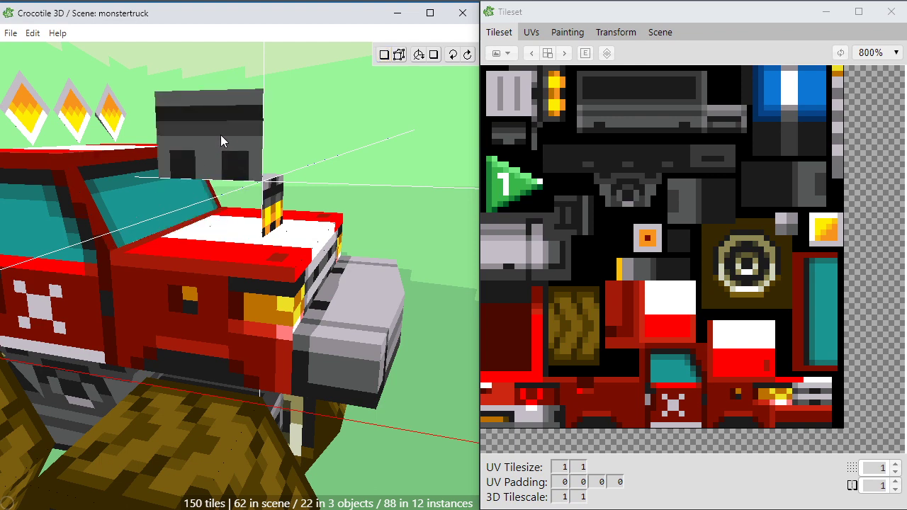
click(221, 135)
key(Tab)
key(ctrl+z)
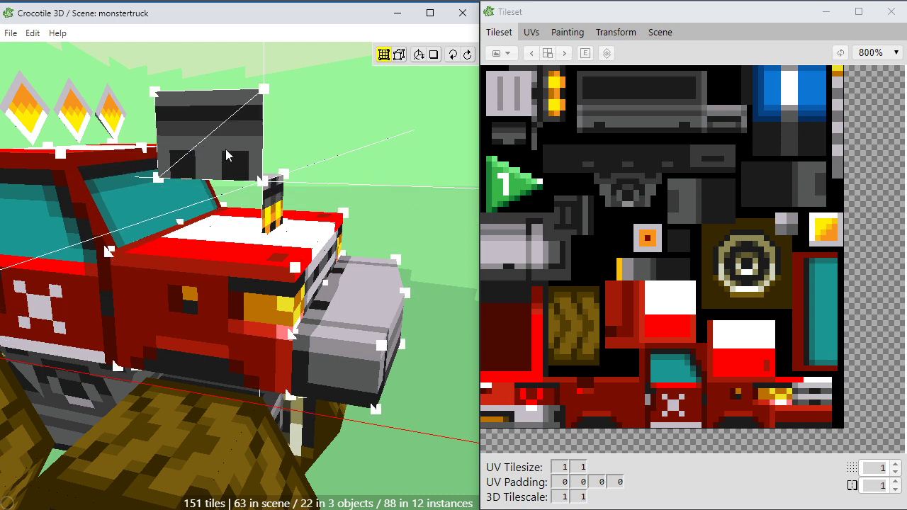
Lower the dark gray vented tile until its bottom edge meets the hood surface
click(232, 137)
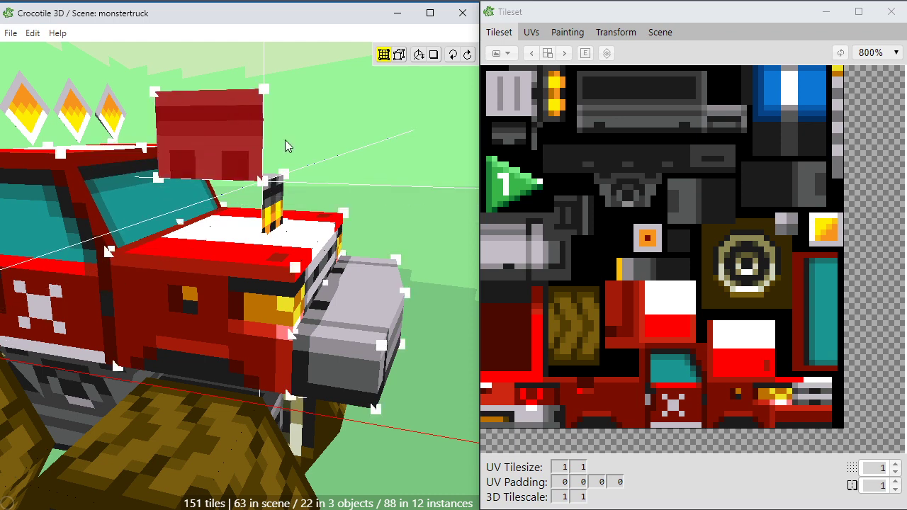
key(s)
key(s)
key(s)
key(s)
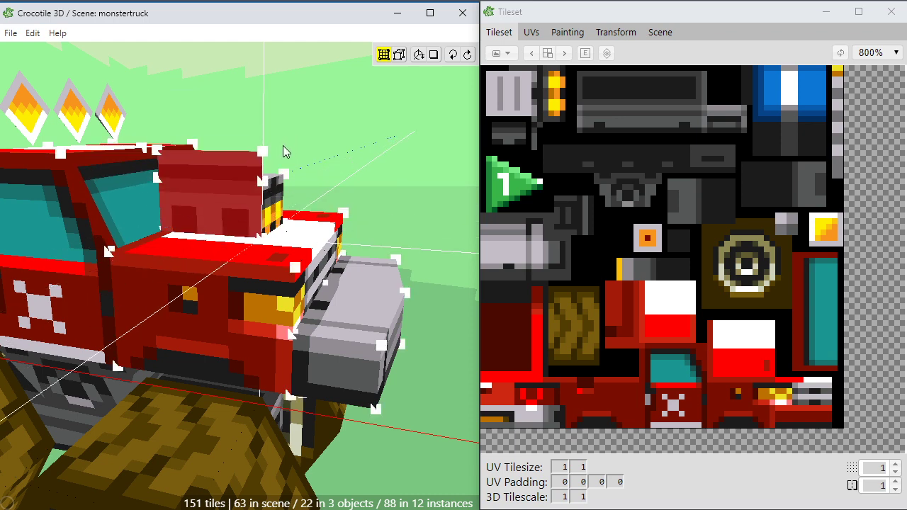
Lower the vented side tile's two top corner vertices to the level of the slotted top tile
click(279, 147)
click(161, 155)
click(161, 156)
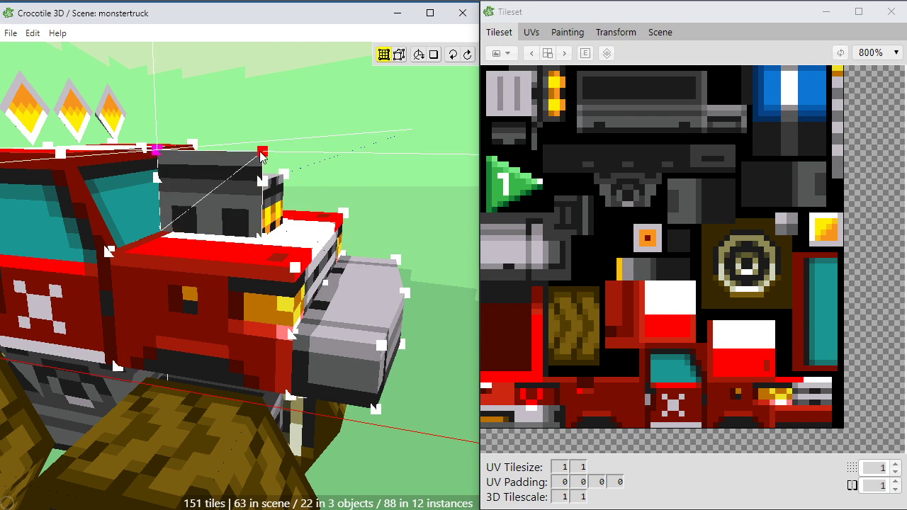
shift+click(262, 152)
key(s)
key(s)
click(296, 162)
Select the intake's slotted top, front and side tiles together and move them forward along the hood
drag(233, 228, 243, 220)
key(space)
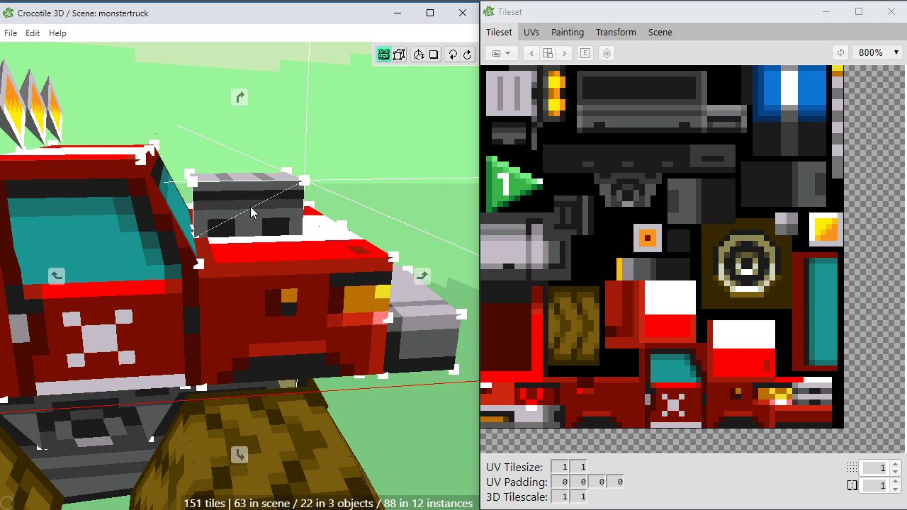
key(space)
drag(275, 198, 220, 202)
click(220, 202)
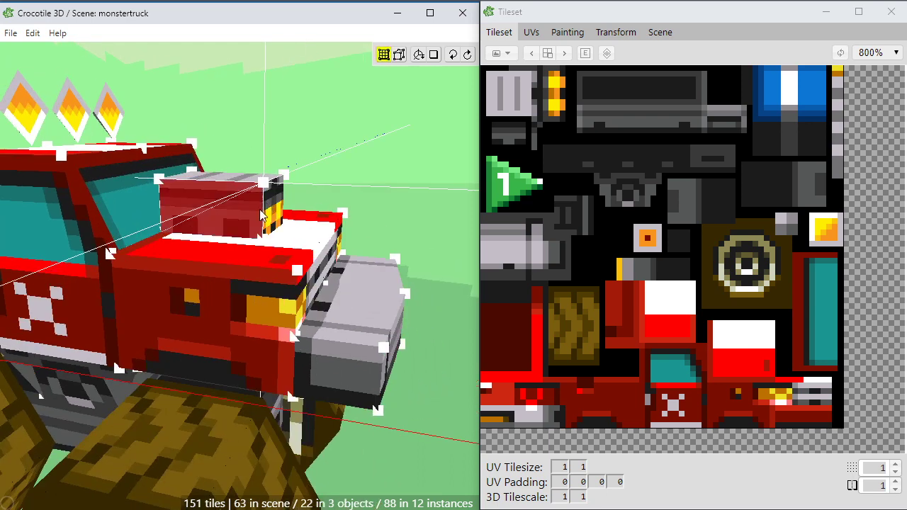
shift+click(273, 210)
key(d)
key(d)
key(d)
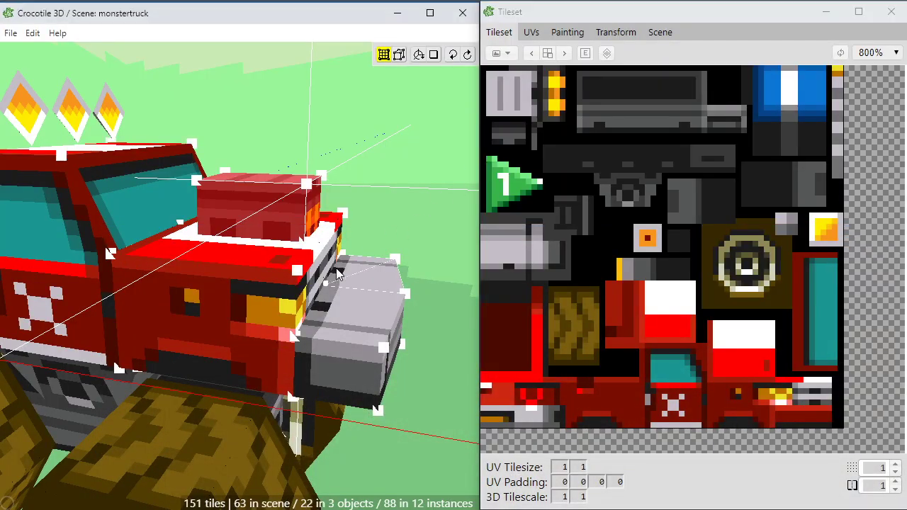
Shorten the intake by selecting its front panel's four corner vertices and moving them back toward the windshield
key(a)
click(317, 211)
key(a)
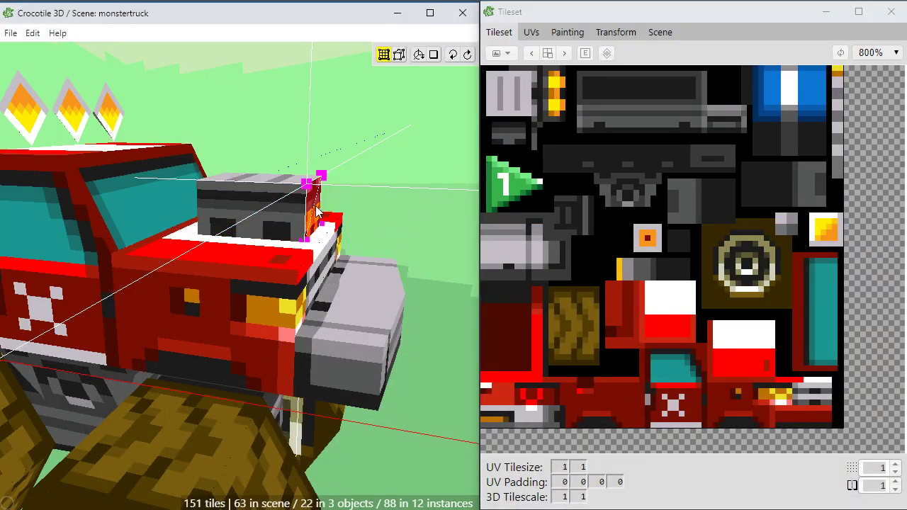
key(a)
key(Escape)
key(Escape)
Place a plain black tile from the tileset upright at the open rear end of the intake
key(space)
drag(316, 211, 407, 214)
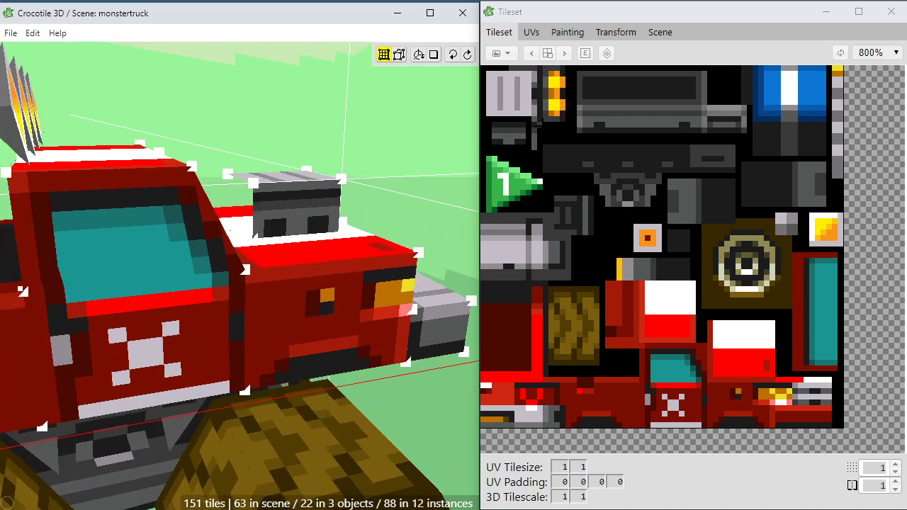
click(512, 136)
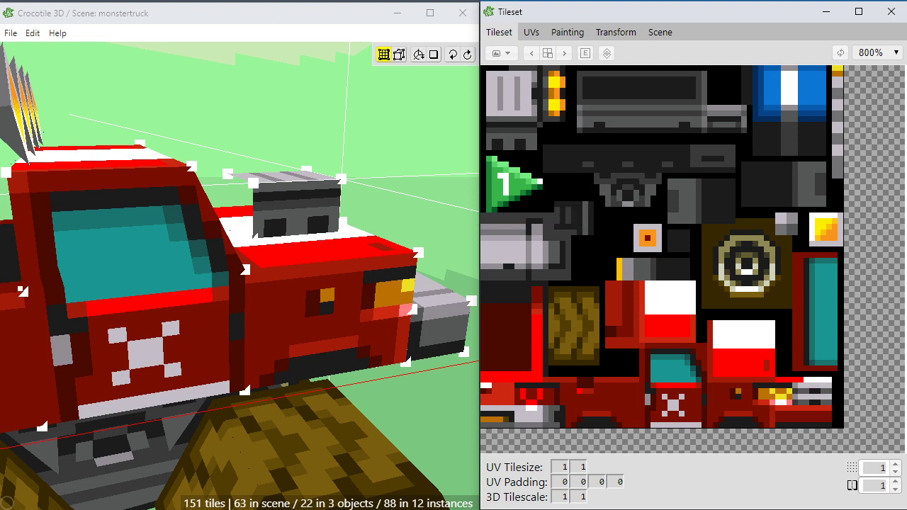
click(571, 214)
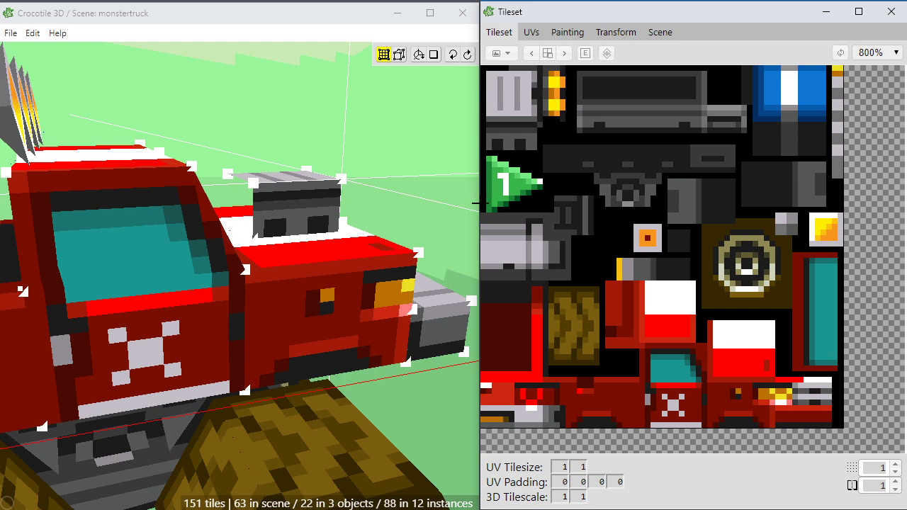
key(Return)
middle_drag(245, 208, 268, 198)
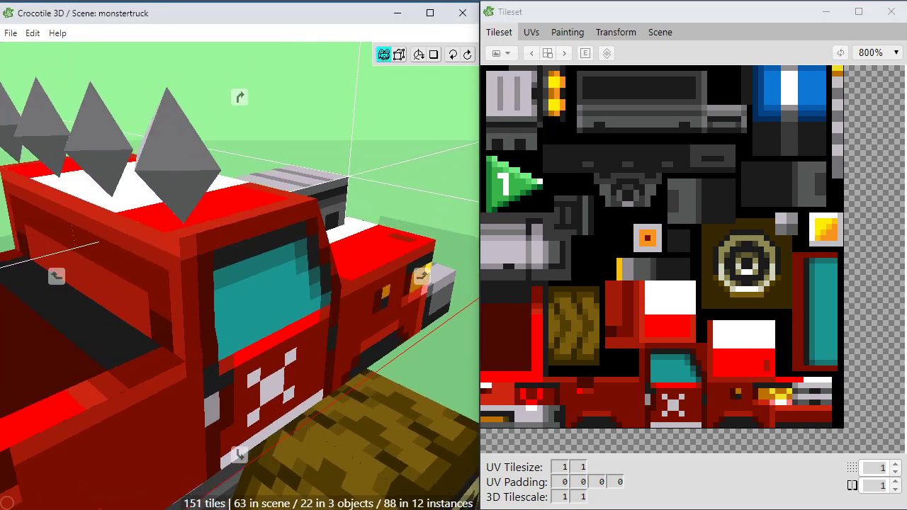
middle_drag(239, 93, 270, 228)
click(386, 211)
key(Return)
key(w)
key(a)
key(a)
key(a)
key(a)
key(a)
key(a)
key(a)
key(a)
key(a)
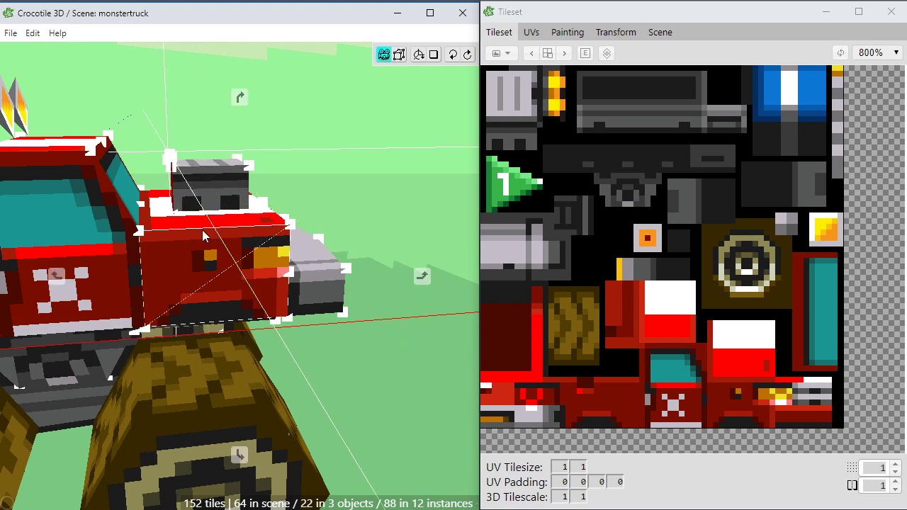
Adjust the black rear tile's corner vertices to meet the corners of the intake's top and side tiles
scroll(273, 228, up, 2)
middle_drag(272, 228, 191, 190)
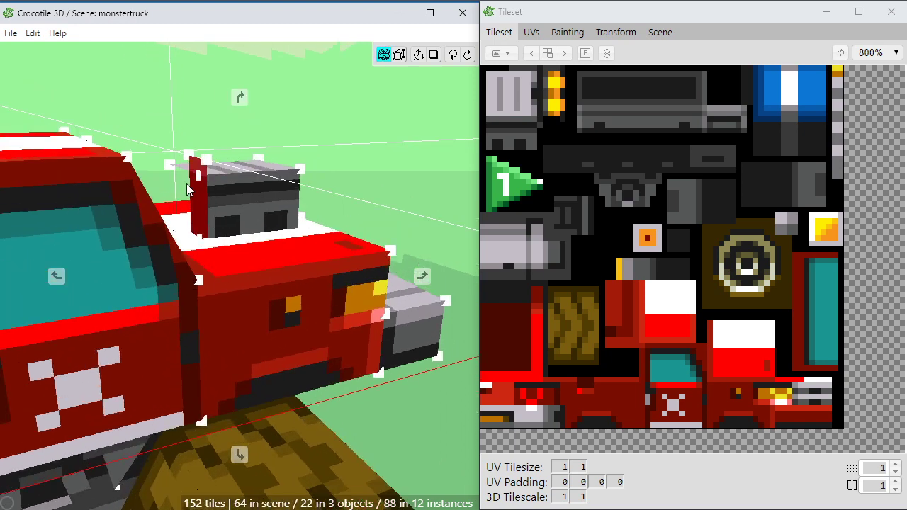
key(Tab)
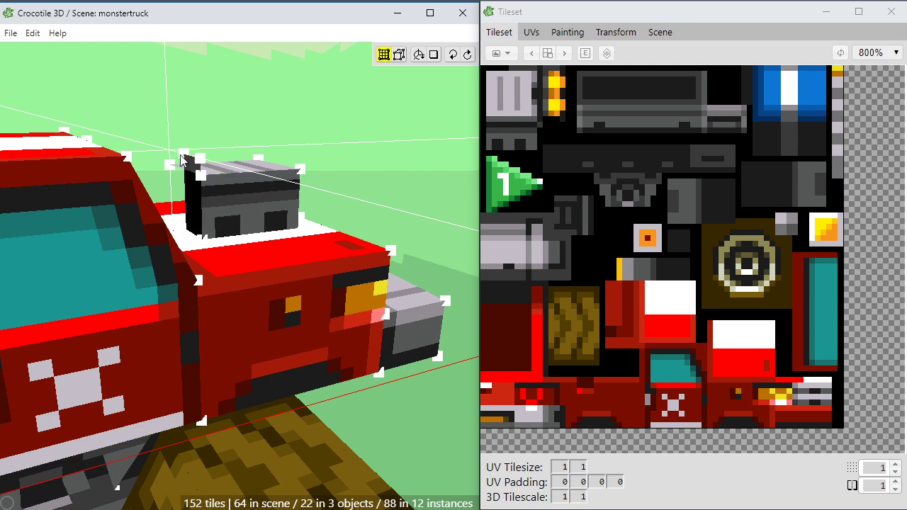
drag(194, 158, 170, 228)
click(185, 170)
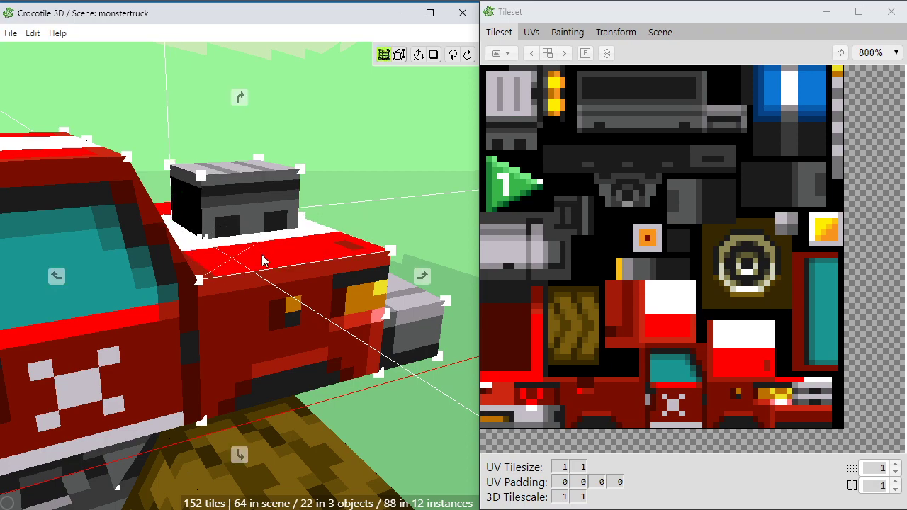
Duplicate the vented side tile and fit the copy onto the opposite side of the intake
middle_drag(261, 254, 316, 215)
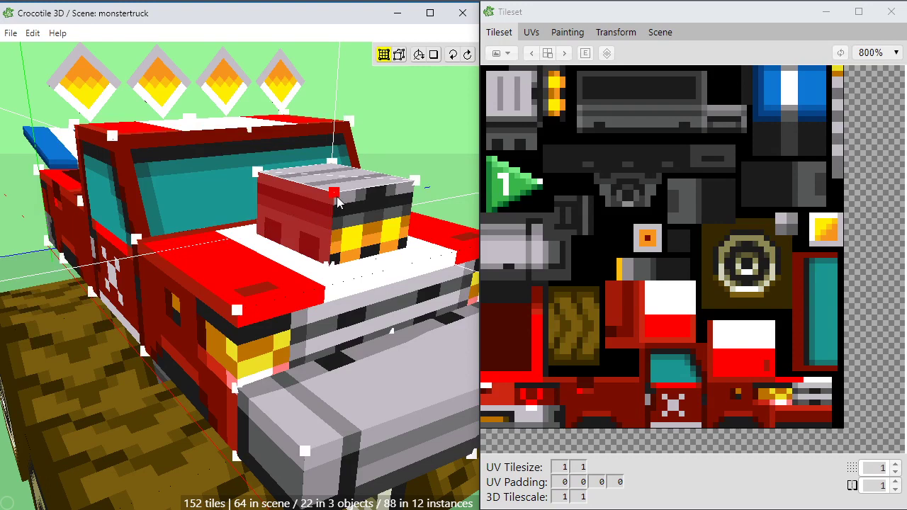
key(ctrl+v)
key(d)
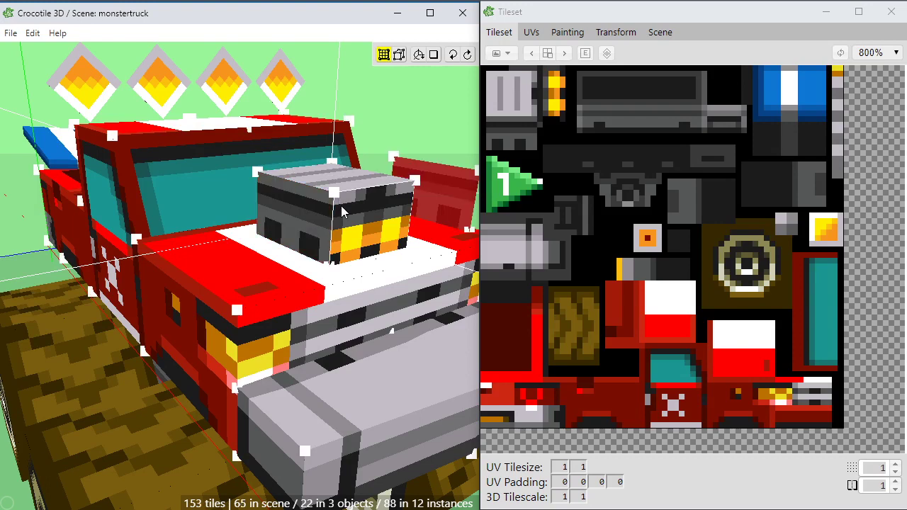
middle_drag(341, 206, 382, 253)
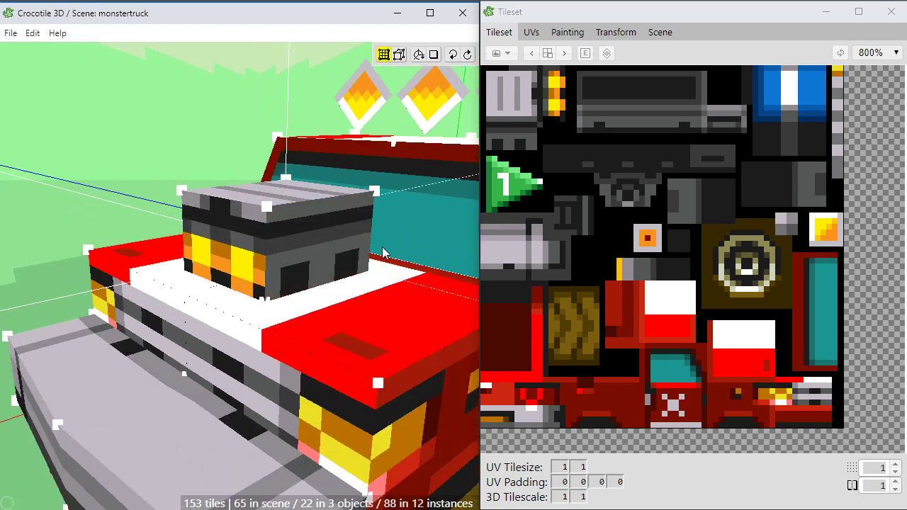
Save the monster truck scene with the completed engine intake
scroll(382, 253, down, 5)
scroll(287, 321, down, 3)
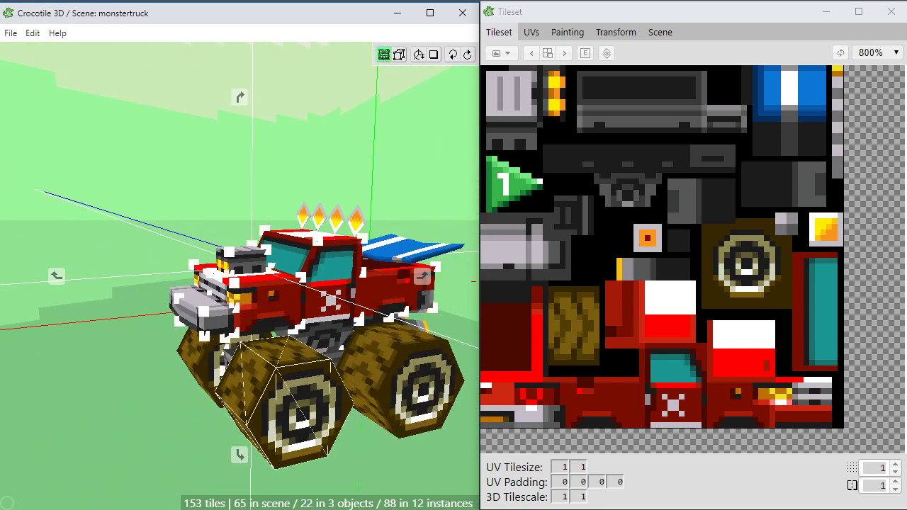
middle_drag(241, 336, 360, 347)
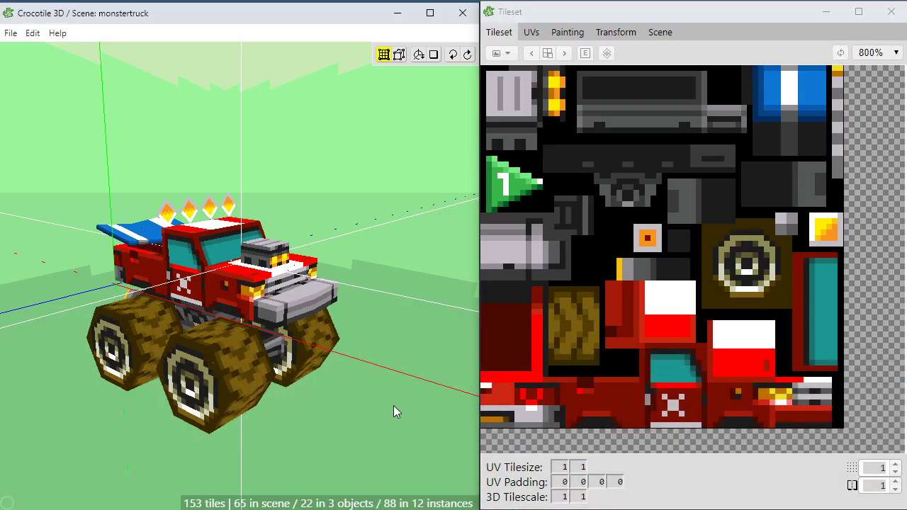
key(space)
drag(393, 405, 307, 404)
mouse_move(308, 405)
right_down()
mouse_move(334, 411)
mouse_move(309, 399)
right_up()
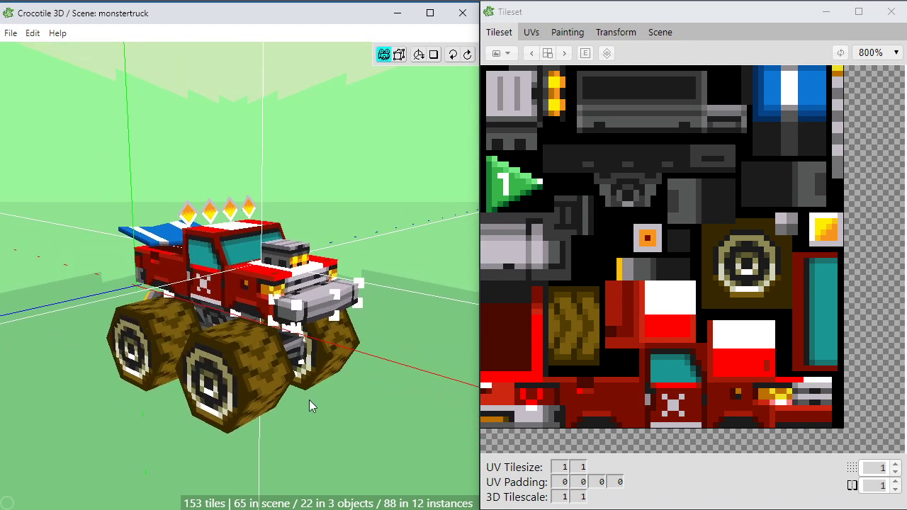
key(space)
key(ctrl+s)
click(373, 358)
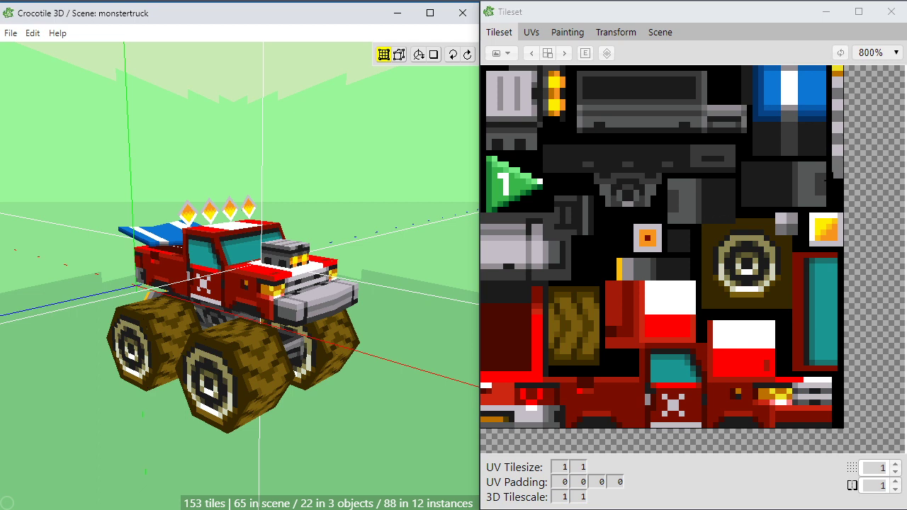
Place the narrow gray-striped strip with the yellow and orange tip upright as an antenna on the hood beside the windshield base
click(837, 130)
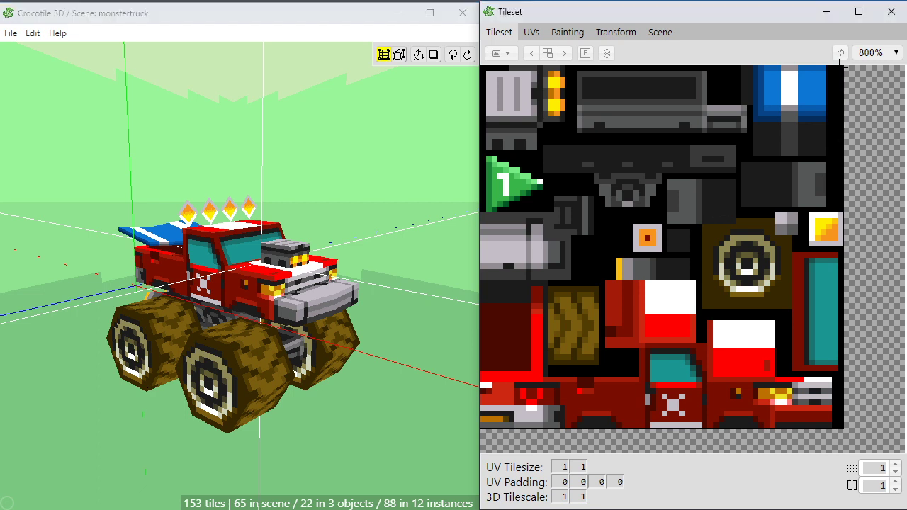
click(261, 163)
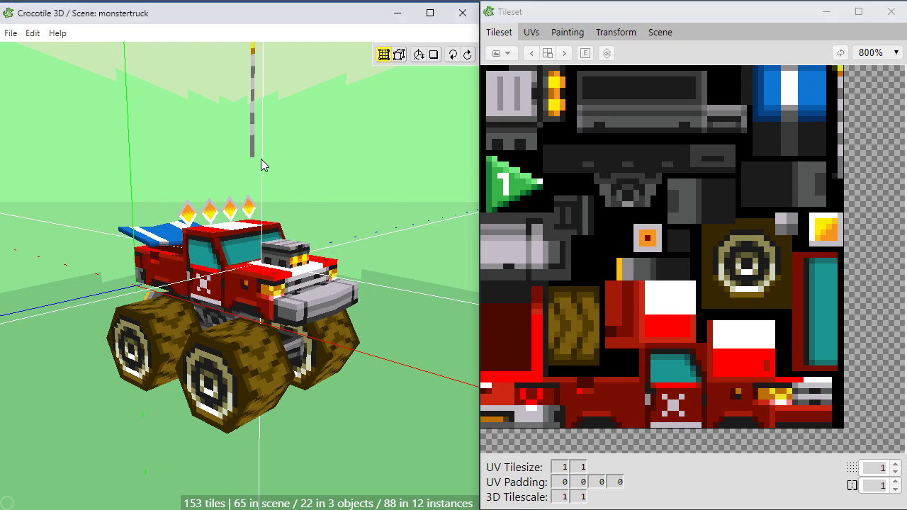
key(space)
right_drag(340, 153, 316, 178)
drag(315, 178, 304, 201)
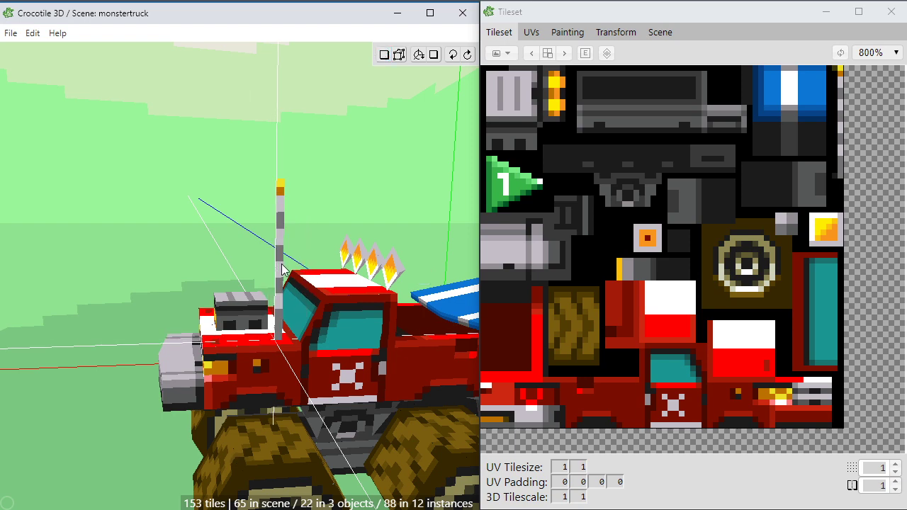
click(282, 267)
scroll(282, 268, up, 5)
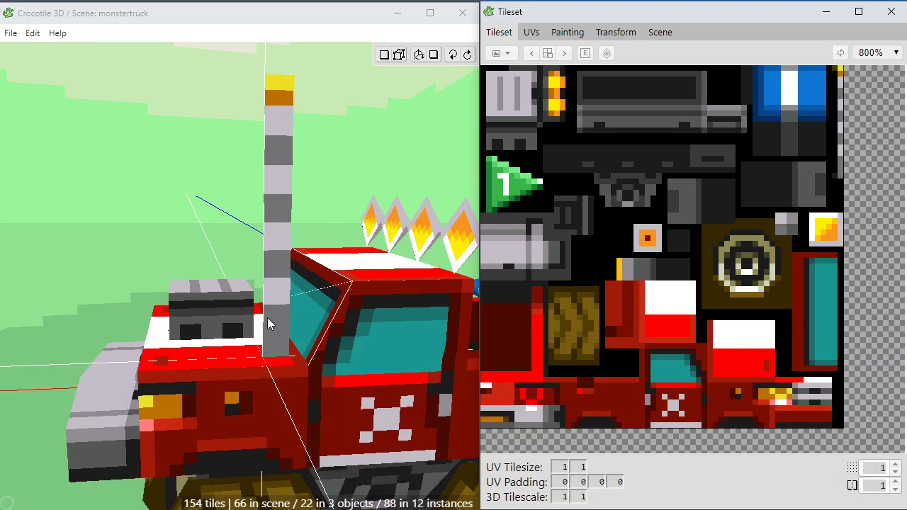
Move the striped antenna strip sideways across the hood to the outer corner at the windshield base
click(280, 310)
click(275, 323)
key(d)
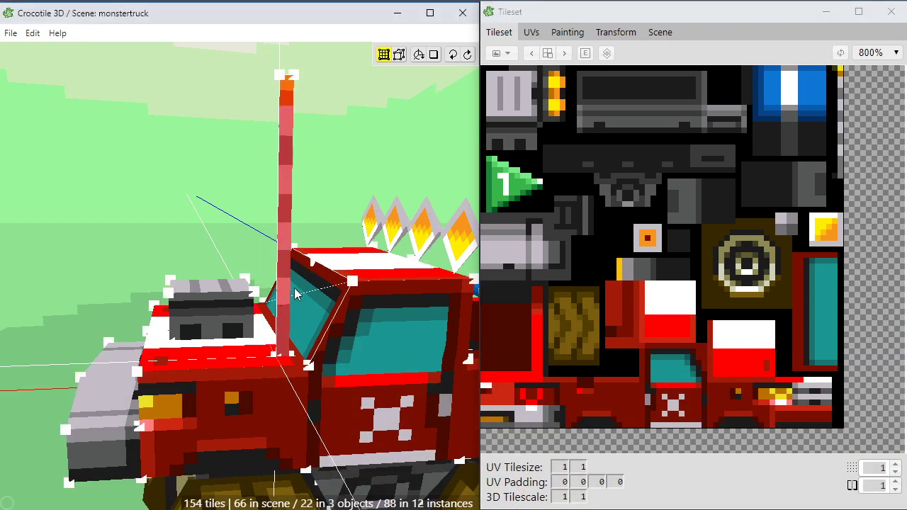
key(d)
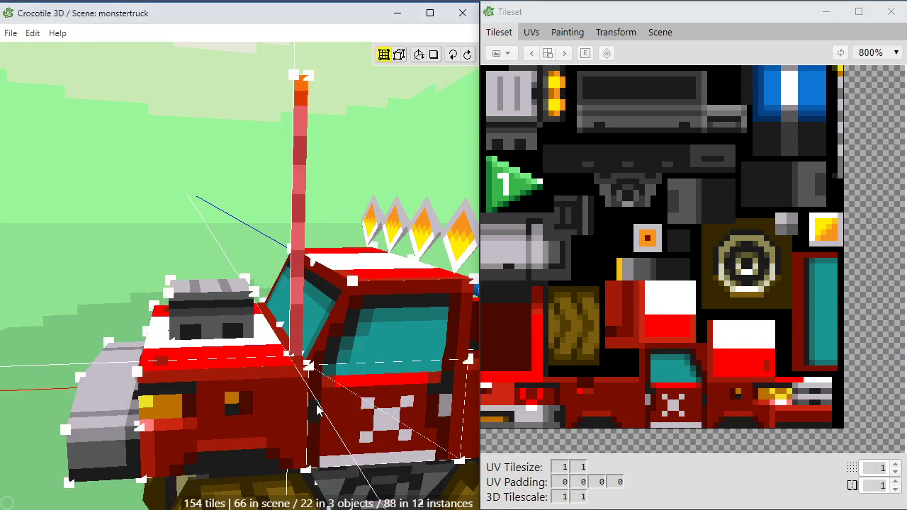
key(space)
drag(315, 404, 302, 362)
right_drag(301, 363, 279, 374)
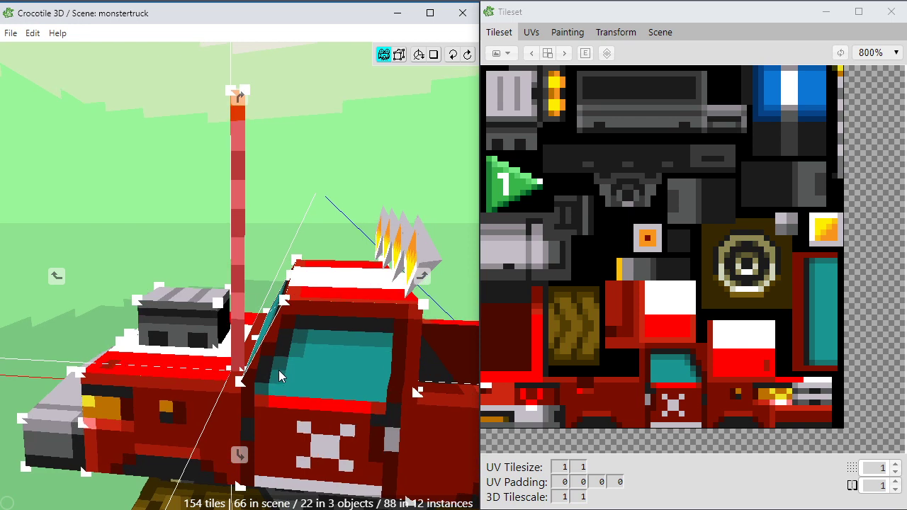
key(space)
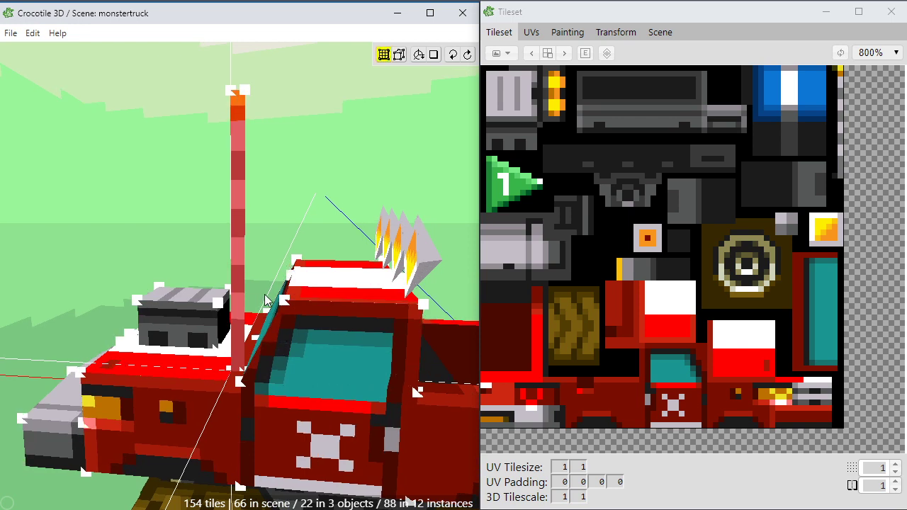
Add three more gray-striped strips around the first one to close the antenna into a four-sided pole
click(841, 83)
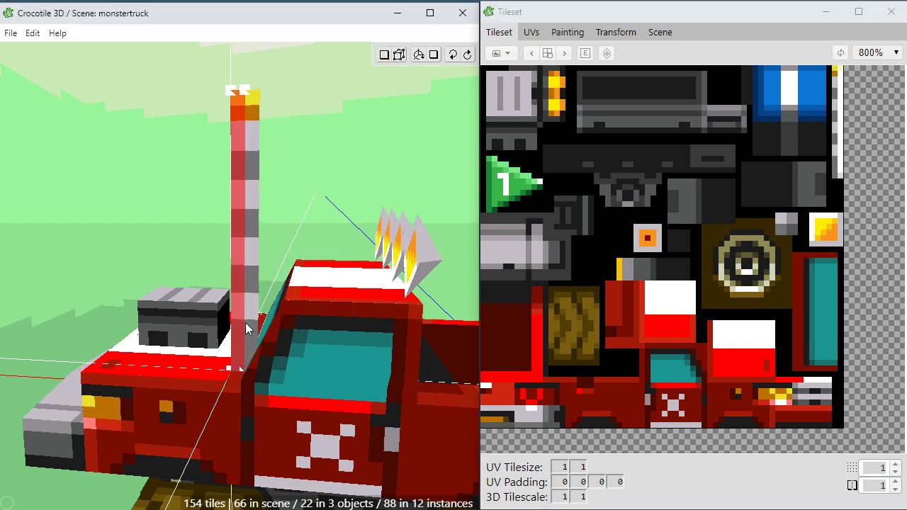
key(space)
drag(212, 340, 232, 339)
key(space)
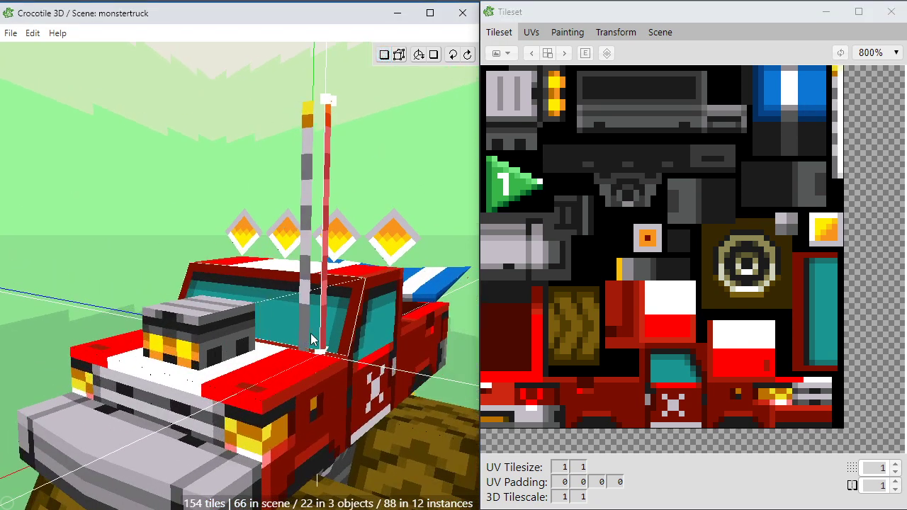
click(310, 333)
key(Tab)
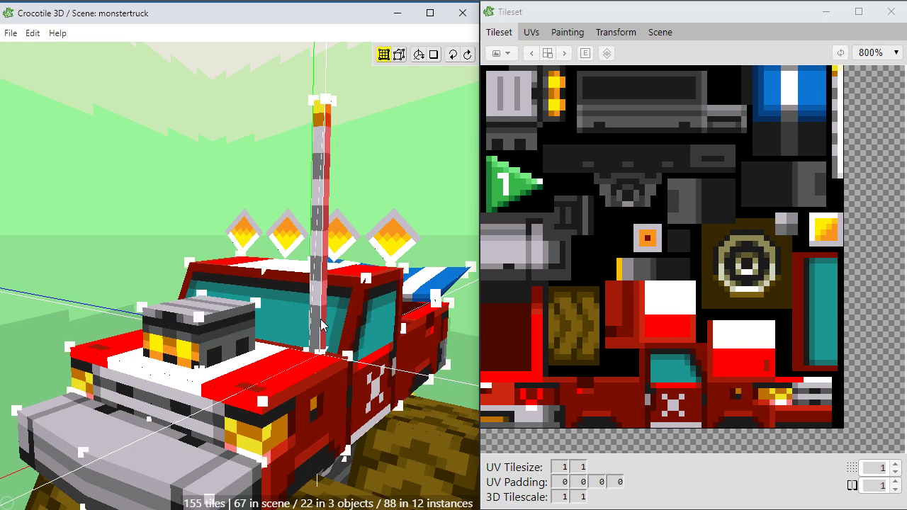
click(320, 319)
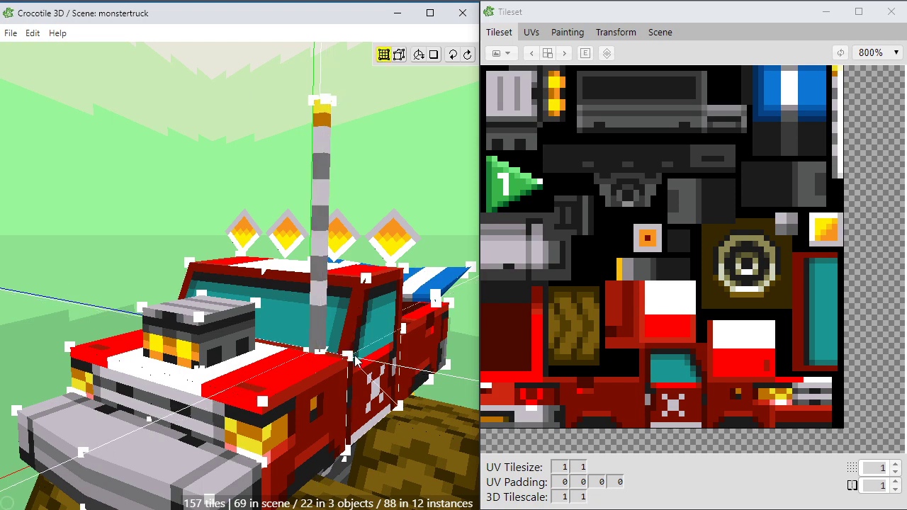
key(space)
drag(356, 360, 468, 356)
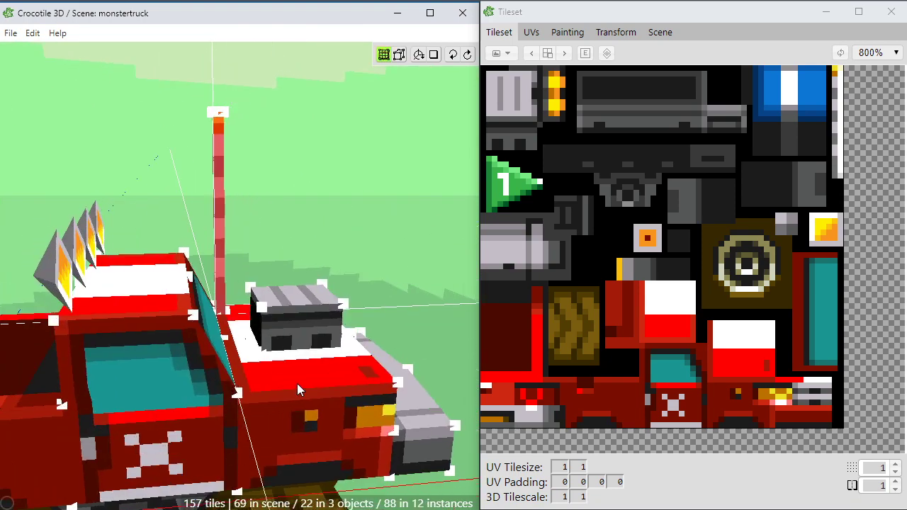
key(space)
drag(297, 383, 318, 243)
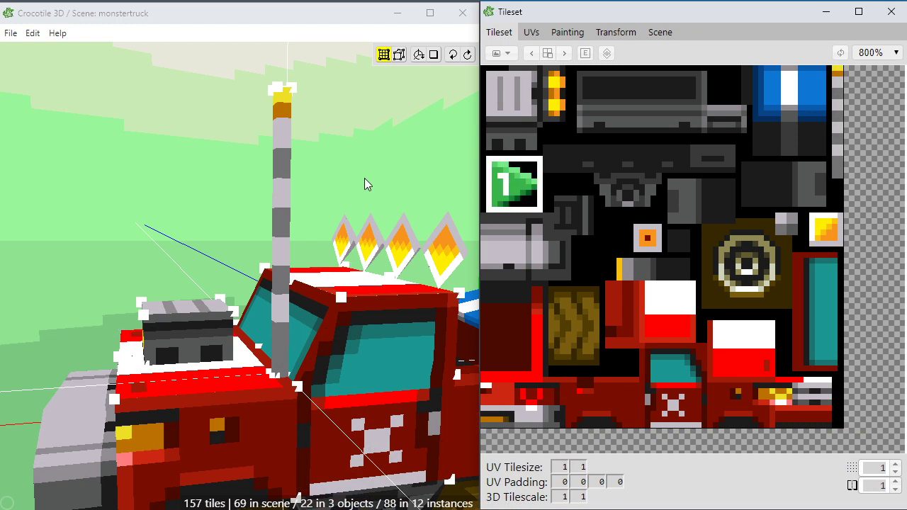
Place the green number 1 flag tile upright beside the antenna's yellow tip, pointing toward the truck's rear
click(371, 153)
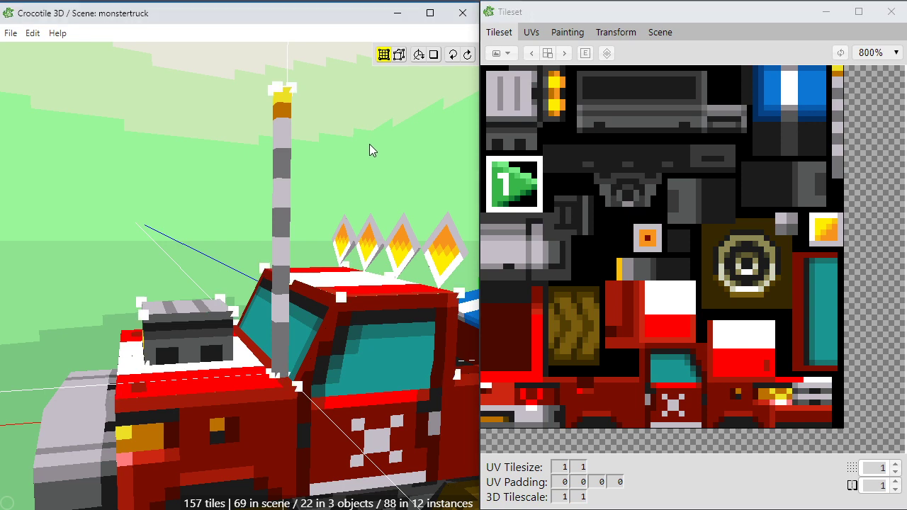
key(space)
click(361, 143)
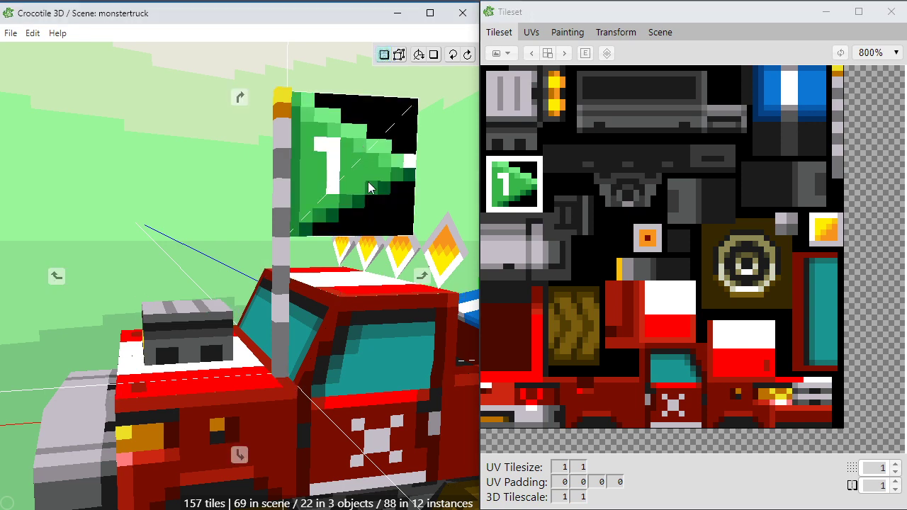
middle_drag(368, 183, 272, 175)
scroll(381, 192, down, 3)
right_drag(264, 426, 294, 418)
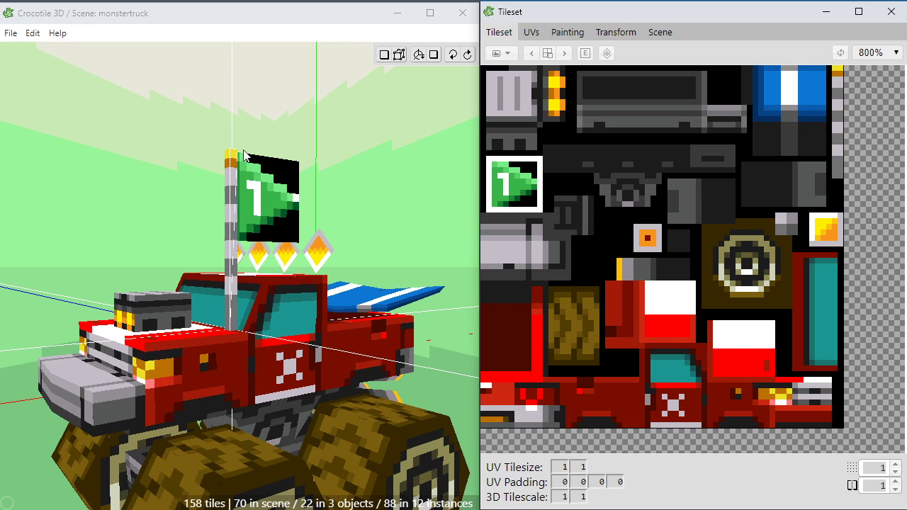
Select the flag together with the antenna's top vertices and raise them to stretch the antenna above the cab
right_click(334, 129)
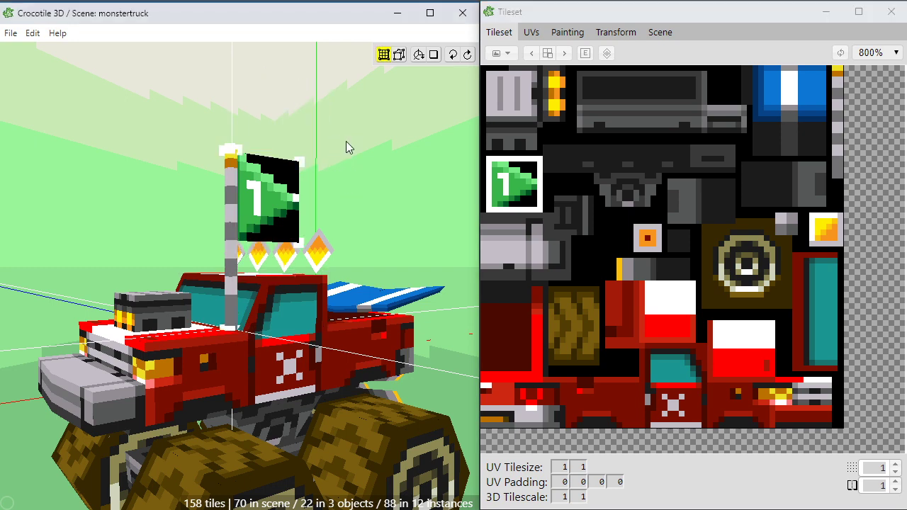
right_drag(346, 141, 342, 105)
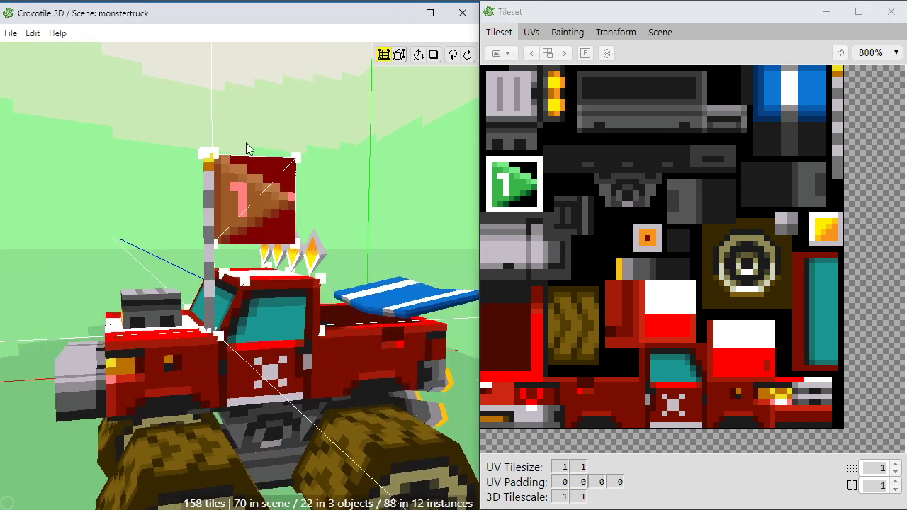
drag(187, 150, 180, 171)
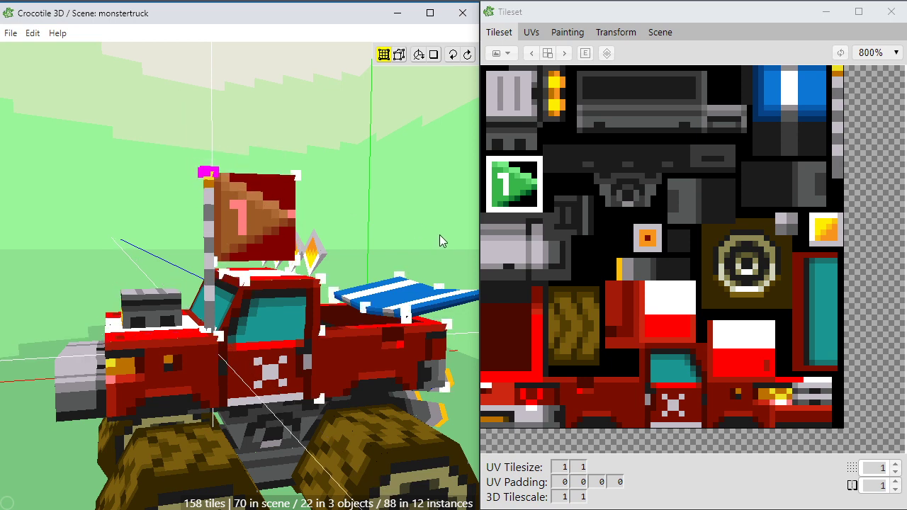
key(w)
key(w)
key(w)
key(w)
key(w)
key(w)
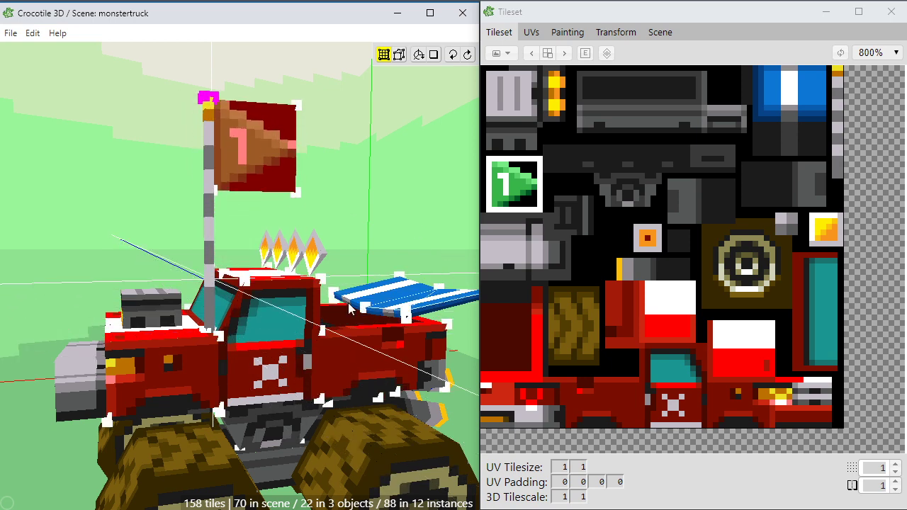
Lift the selected flag and antenna top slightly higher, judging the height against the whole truck
right_drag(445, 240, 473, 239)
drag(473, 239, 439, 248)
scroll(286, 296, down, 4)
mouse_move(286, 296)
mouse_down()
mouse_move(266, 280)
mouse_move(275, 286)
mouse_up()
key(Return)
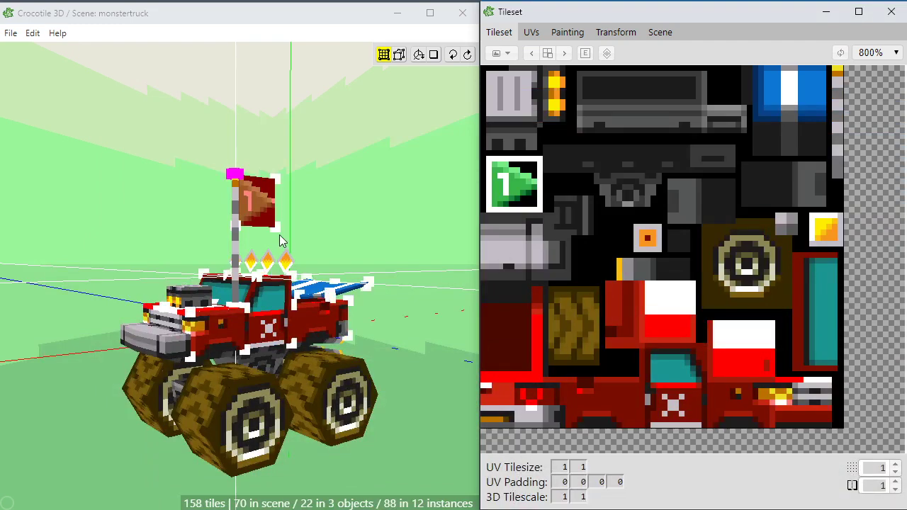
key(w)
key(w)
key(w)
key(w)
key(w)
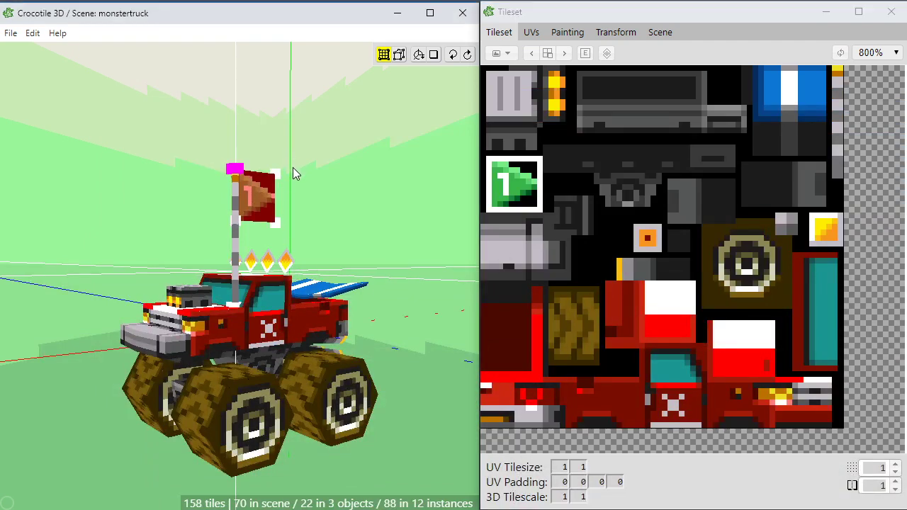
Reselect the antenna's top vertices with the flag, extend the pole a little more and clear the selection
key(space)
drag(304, 234, 301, 275)
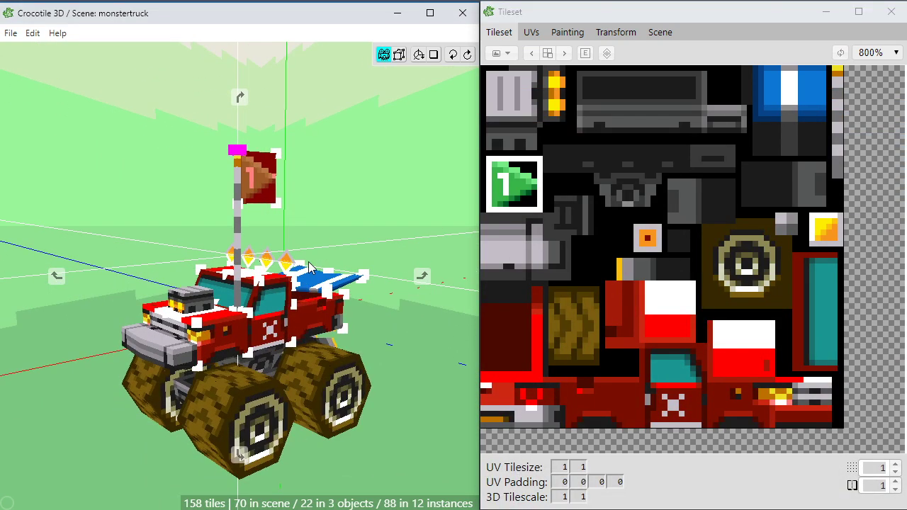
scroll(301, 275, up, 3)
scroll(301, 275, down, 3)
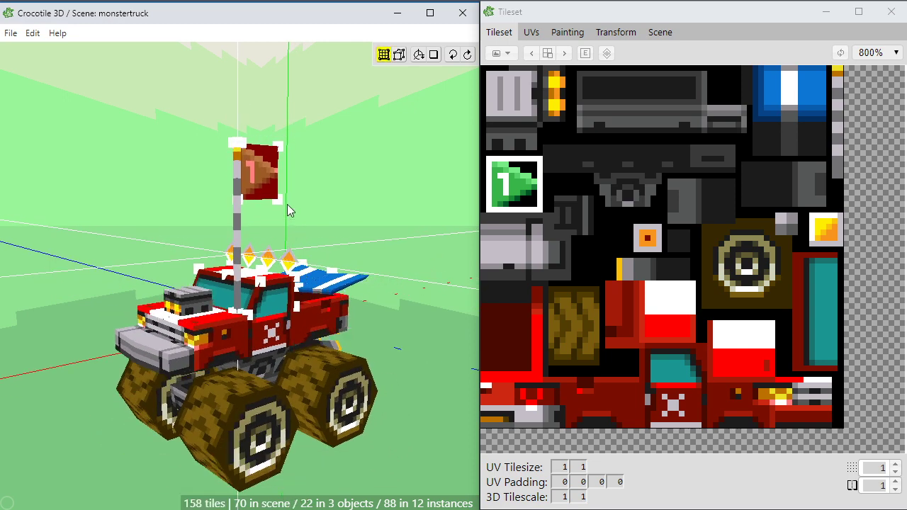
drag(304, 189, 232, 217)
key(w)
key(w)
click(319, 235)
key(space)
drag(320, 239, 279, 231)
drag(361, 361, 311, 426)
key(space)
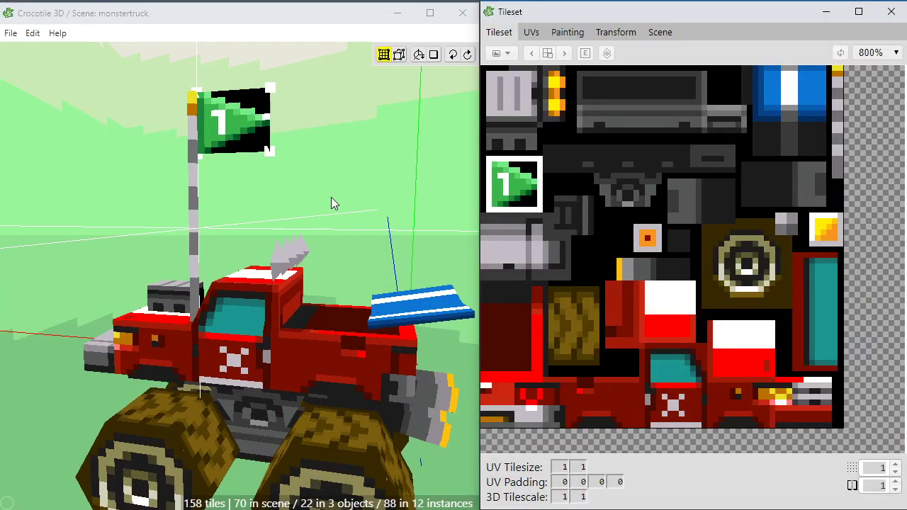
Lower the flag's upper outer corner to mid-height so the upper edge follows the green pennant
scroll(233, 207, up, 3)
scroll(273, 205, up, 3)
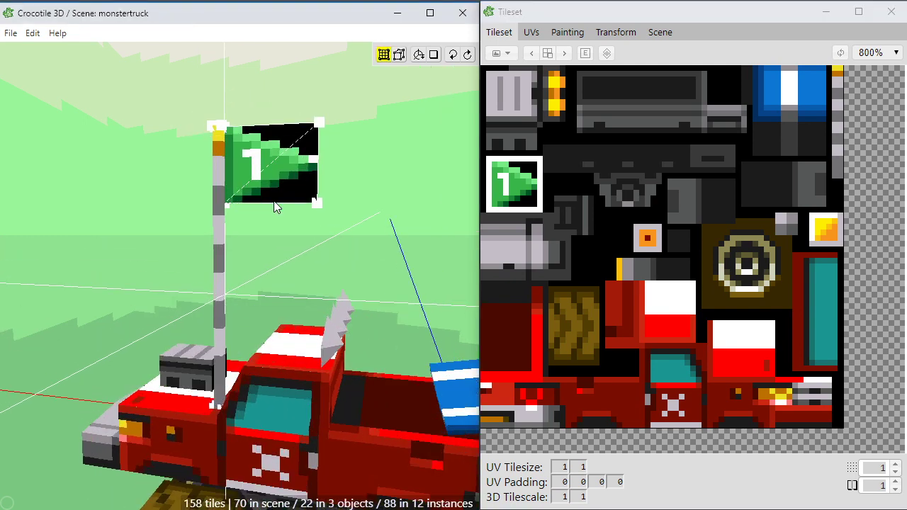
click(277, 168)
scroll(298, 150, up, 3)
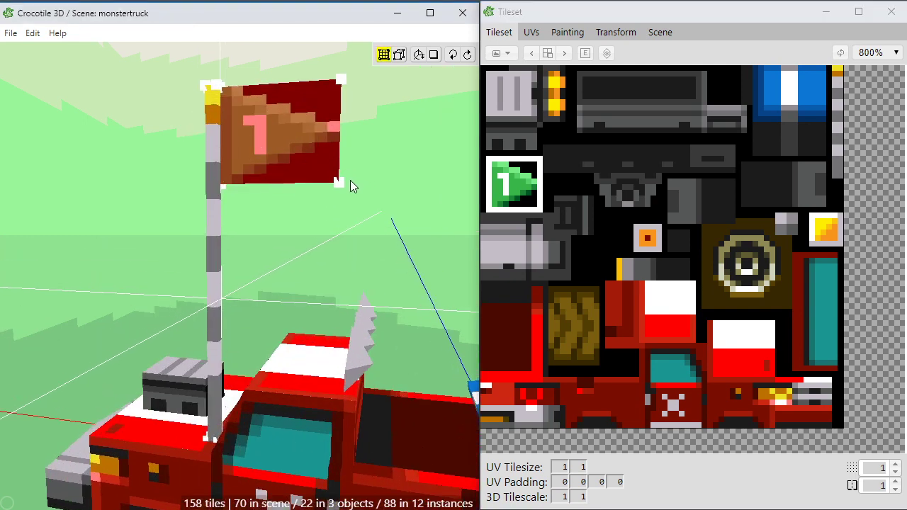
click(316, 130)
click(342, 78)
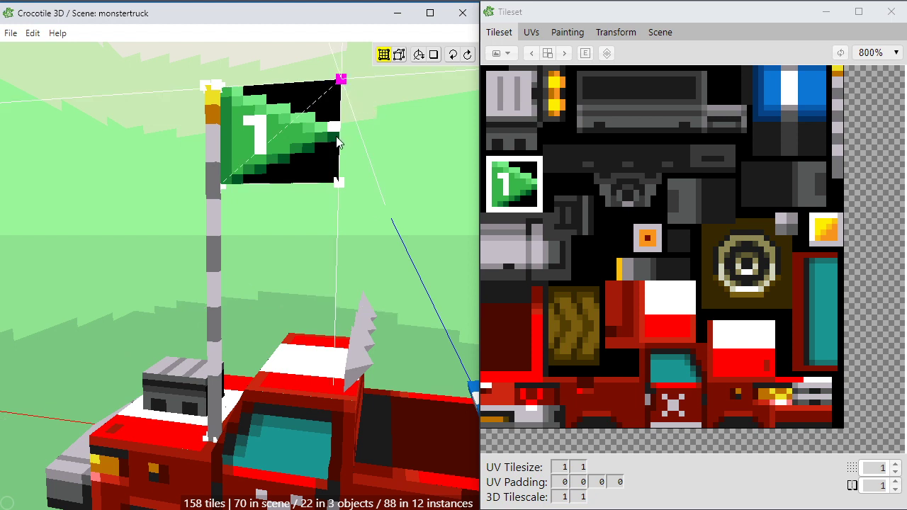
key(s)
key(s)
key(s)
key(s)
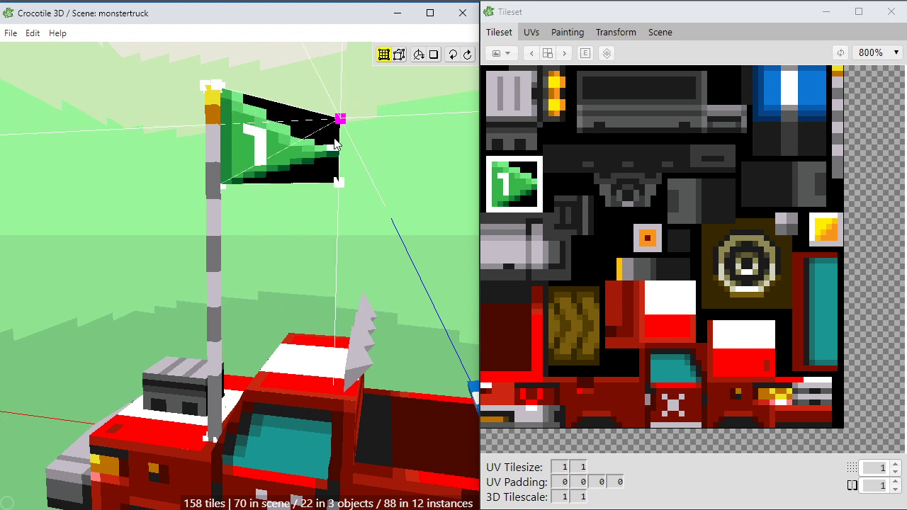
key(Down)
key(Down)
key(Down)
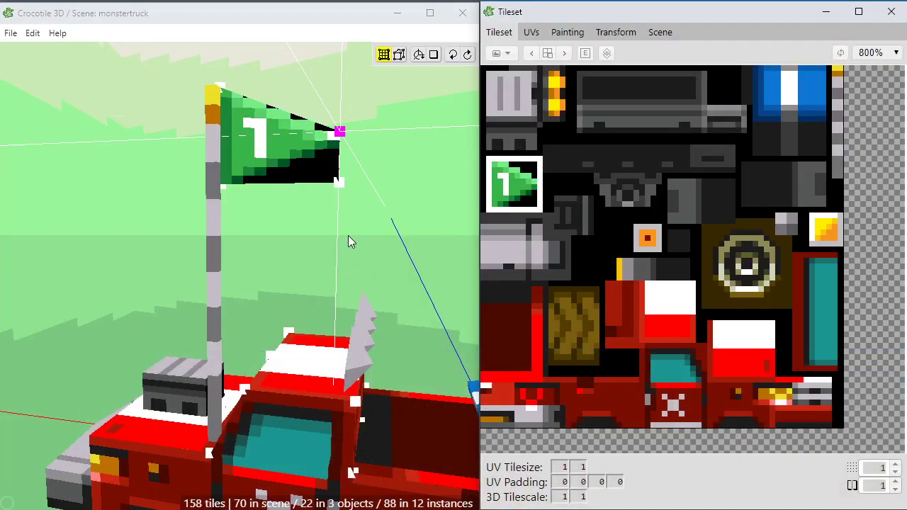
click(348, 241)
key(s)
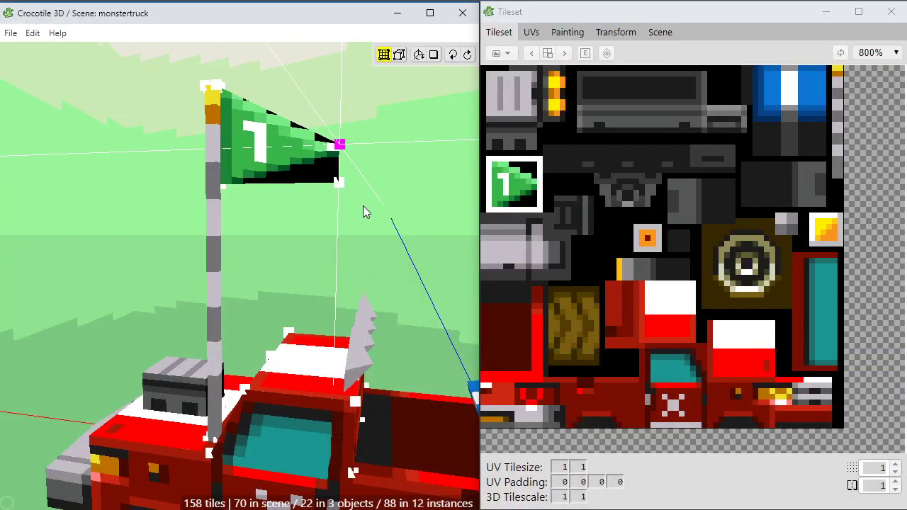
key(w)
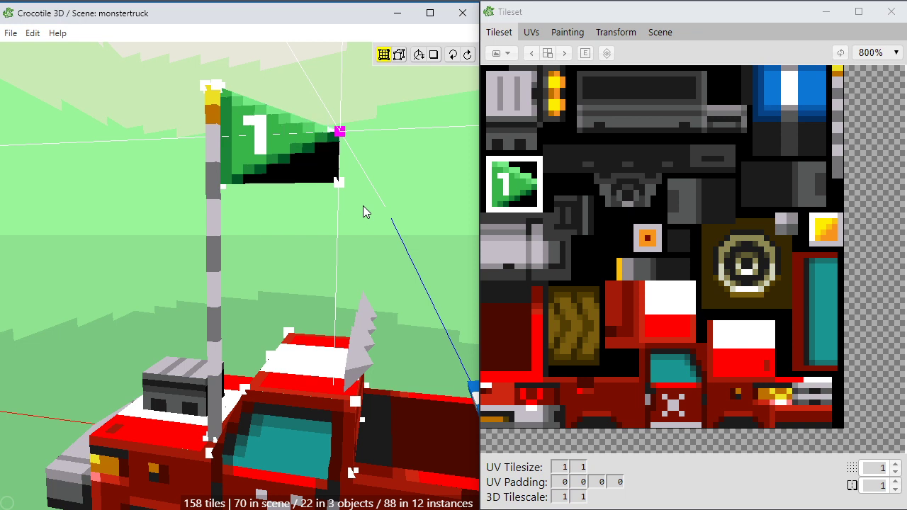
Raise the flag's lower outer corner to meet the upper one, shaping the flag into a triangular pennant
click(353, 194)
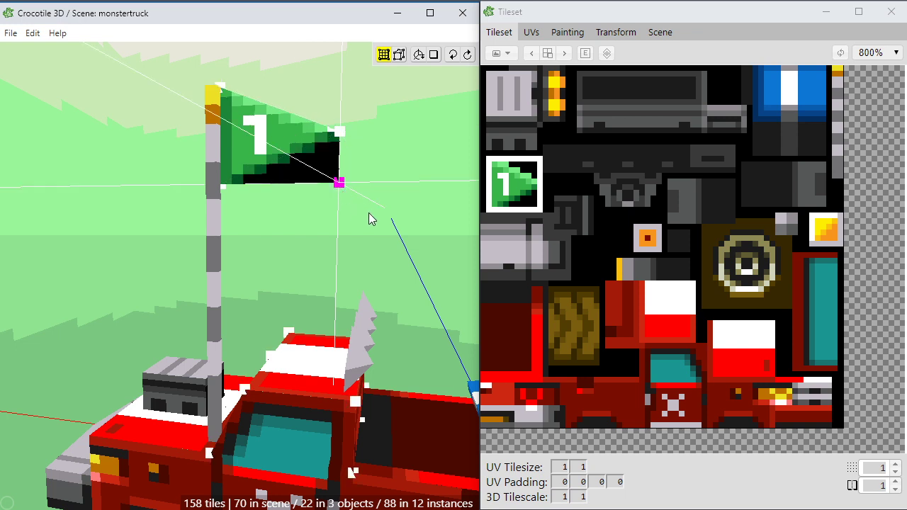
key(w)
key(w)
key(w)
key(w)
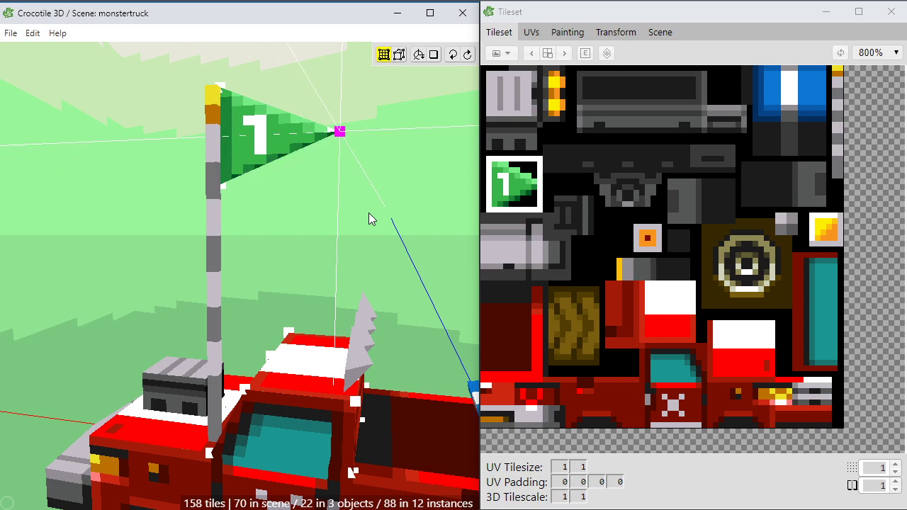
click(368, 213)
Select the green pennant face and bring up the transform settings
key(space)
drag(342, 236, 454, 255)
right_drag(241, 206, 270, 223)
drag(270, 223, 279, 217)
click(268, 183)
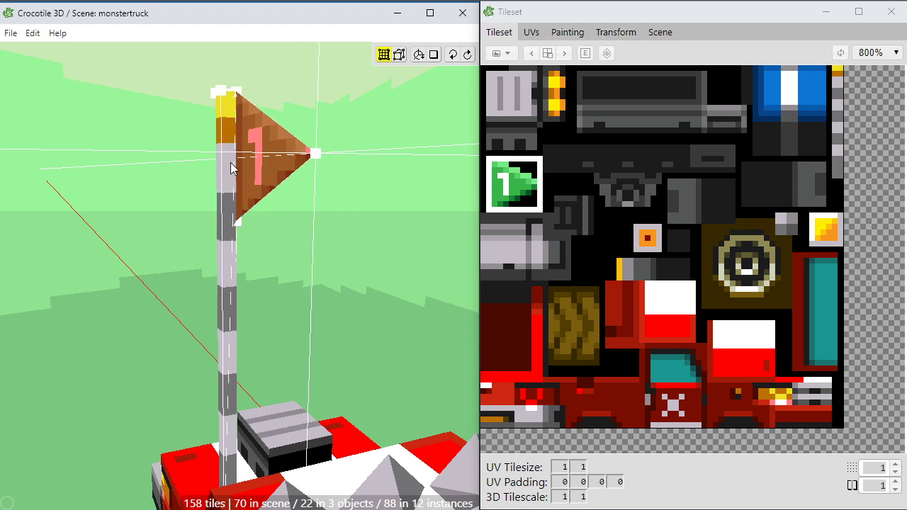
click(615, 33)
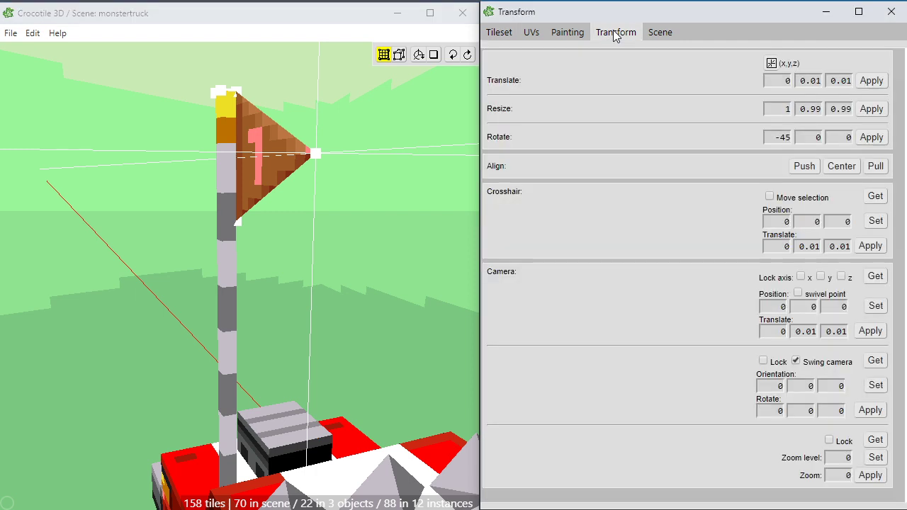
Examine the pole's top corner vertices against the flag's edge to judge its offset from the pole's centre
scroll(284, 104, up, 2)
middle_drag(285, 105, 286, 232)
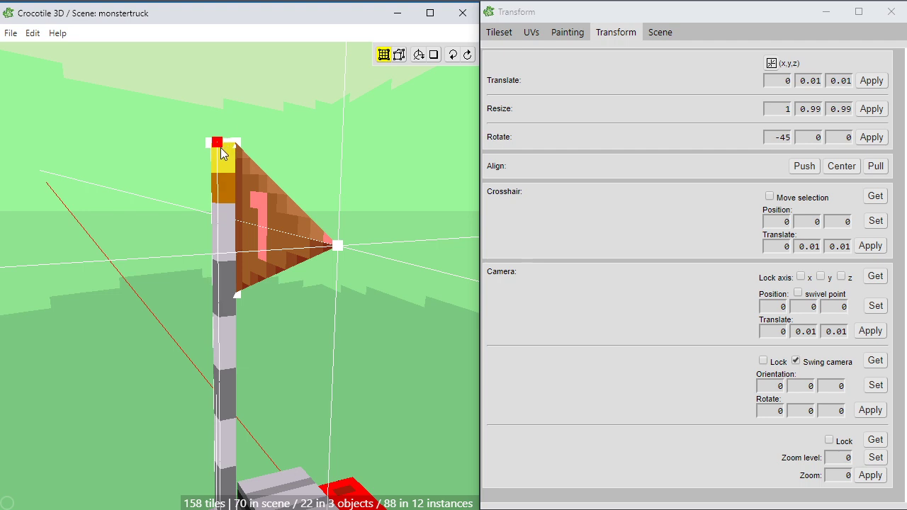
scroll(265, 149, up, 2)
middle_drag(290, 111, 290, 184)
click(290, 111)
click(212, 179)
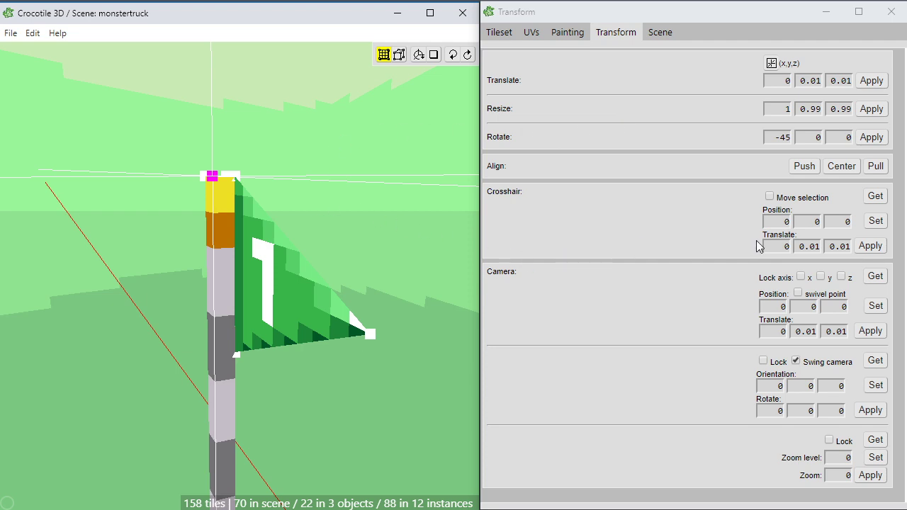
click(236, 180)
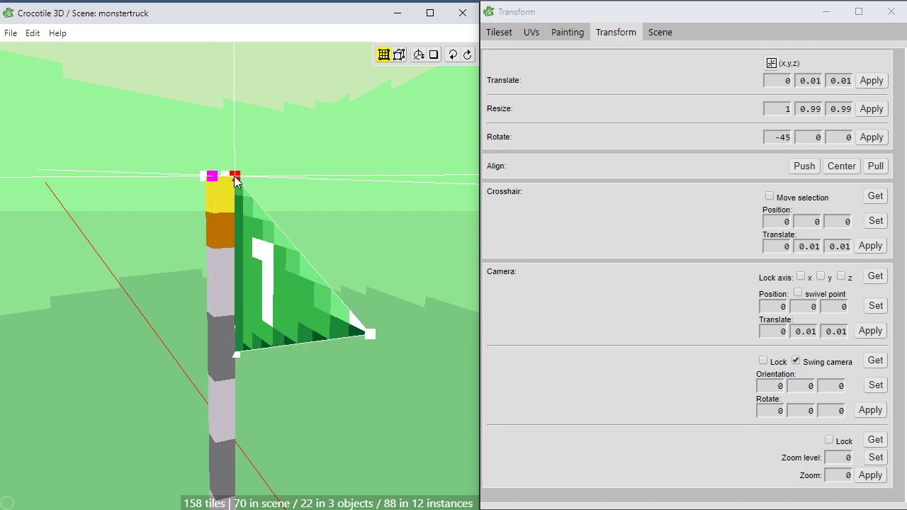
key(Escape)
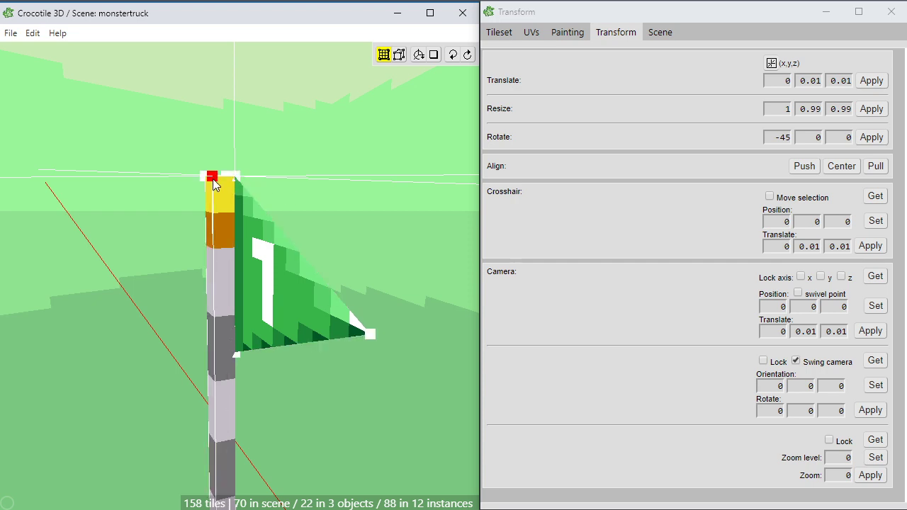
click(213, 179)
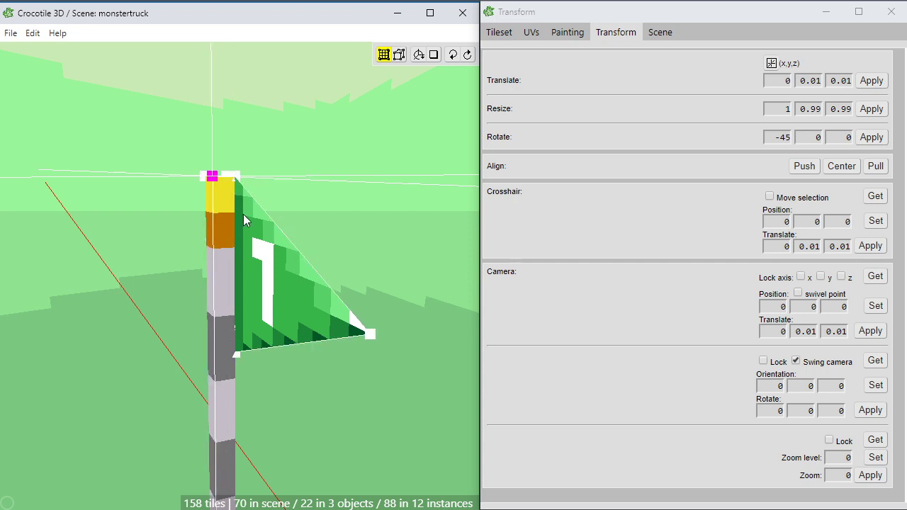
right_click(239, 175)
scroll(259, 209, up, 3)
key(space)
mouse_move(259, 209)
mouse_down()
mouse_move(156, 205)
mouse_move(276, 206)
mouse_up()
key(space)
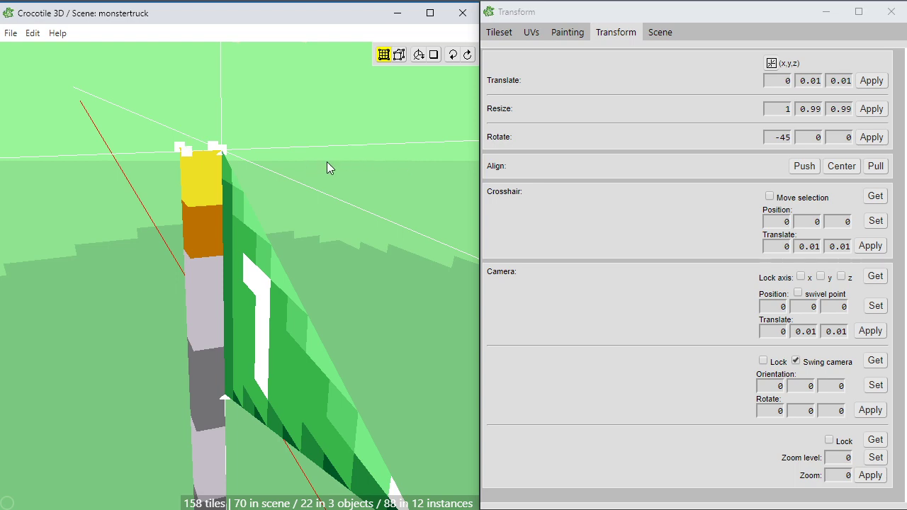
Examine the antenna and flag from the front and side against the whole truck
key(space)
drag(404, 229, 289, 218)
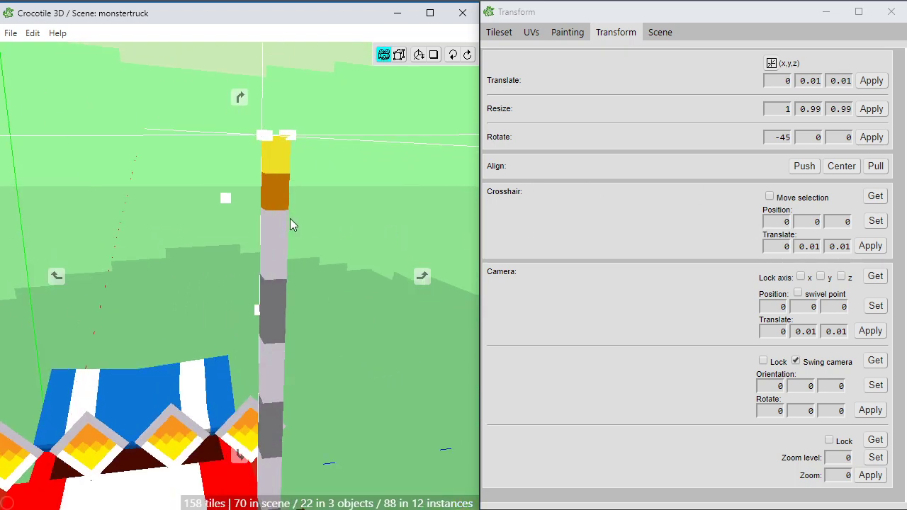
scroll(283, 247, down, 5)
drag(271, 282, 206, 292)
right_drag(225, 425, 233, 301)
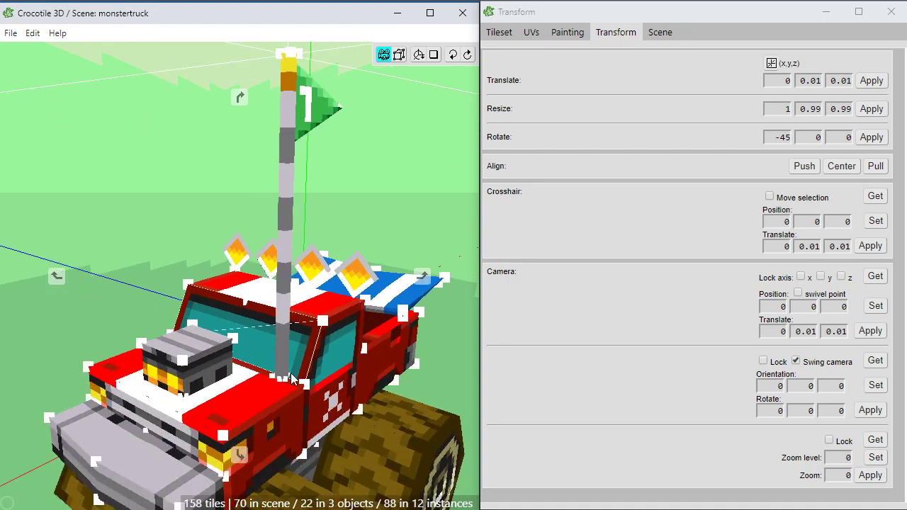
scroll(311, 245, up, 6)
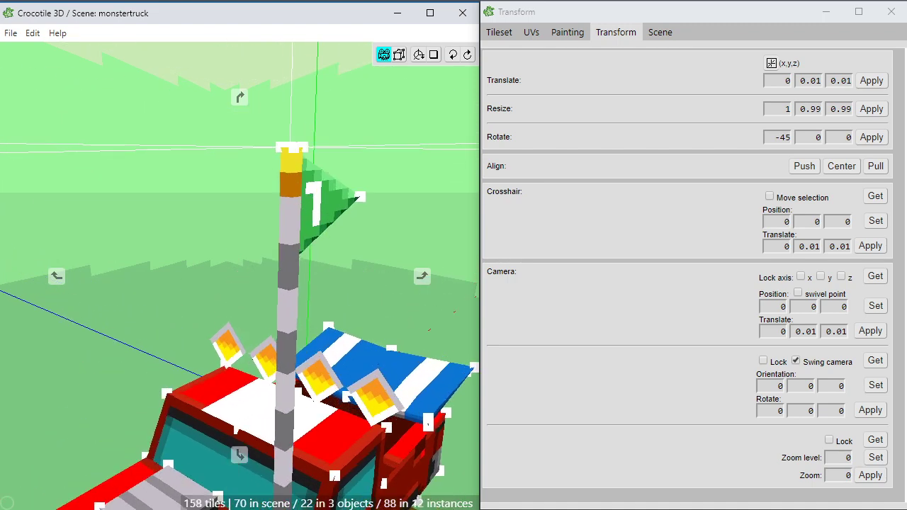
drag(288, 285, 251, 387)
middle_drag(251, 380, 248, 382)
scroll(248, 382, down, 4)
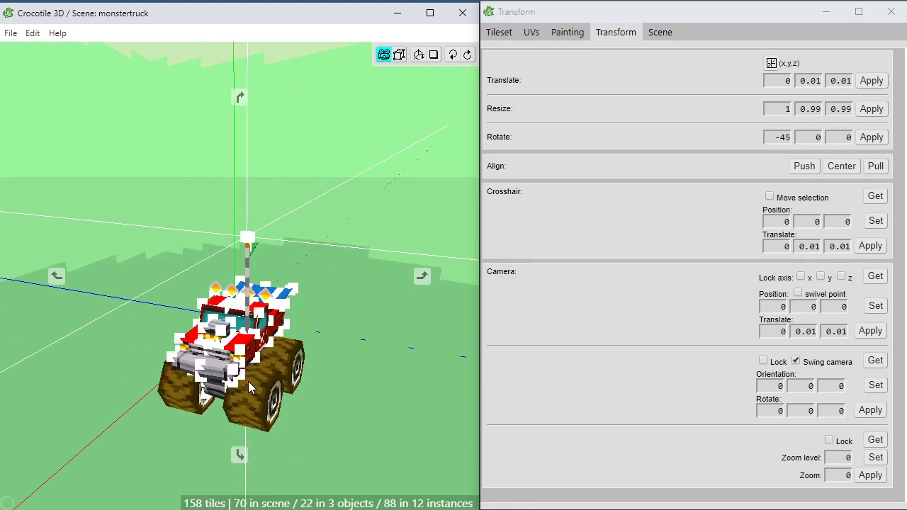
scroll(248, 381, up, 2)
scroll(248, 381, up, 2)
Show the green crocodile mascot in the viewport
key(Tab)
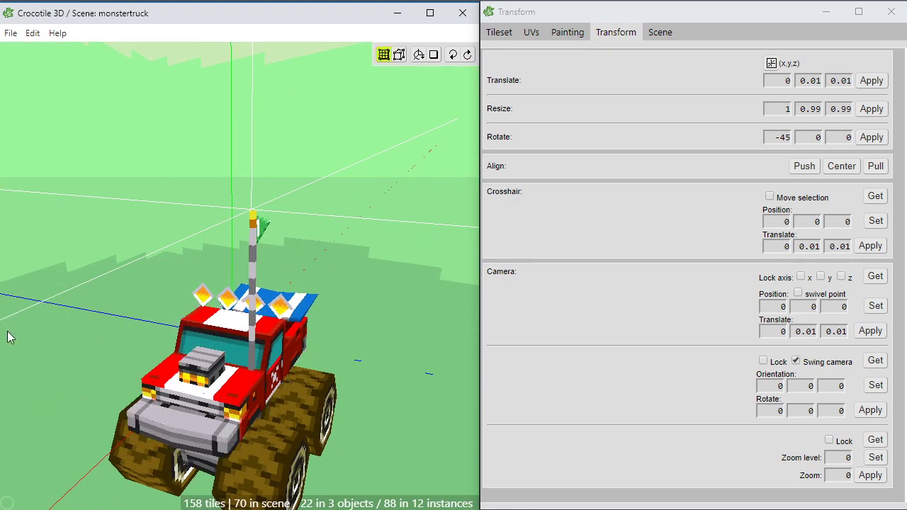
click(10, 505)
scroll(225, 369, up, 1)
Reselect the flag and translate it along Z in -0.01 increments with X and Y at 0, centring it on the pole
key(space)
drag(225, 369, 283, 354)
middle_drag(283, 355, 153, 389)
scroll(239, 276, up, 3)
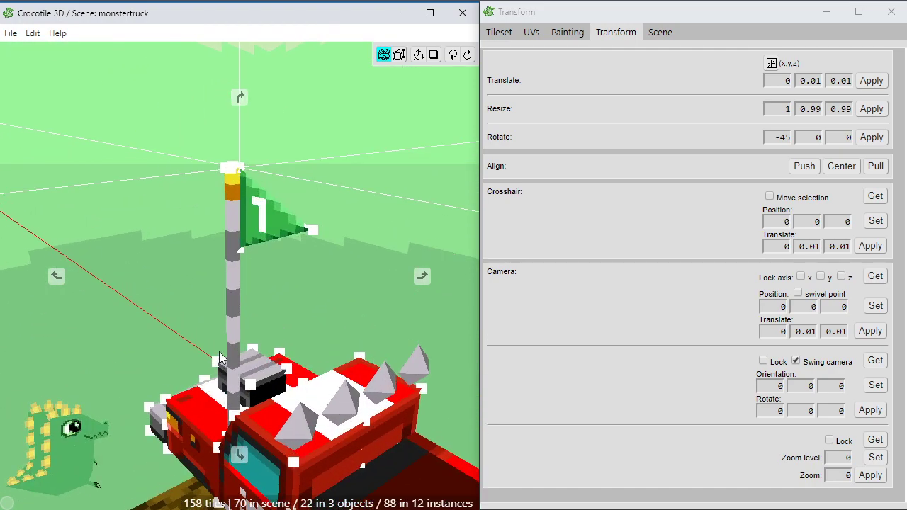
key(Tab)
click(246, 181)
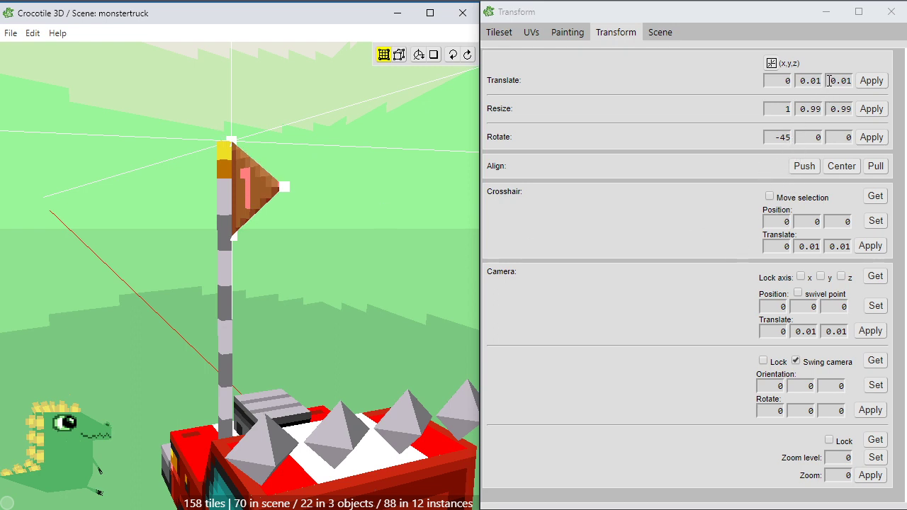
double_click(807, 81)
text(0)
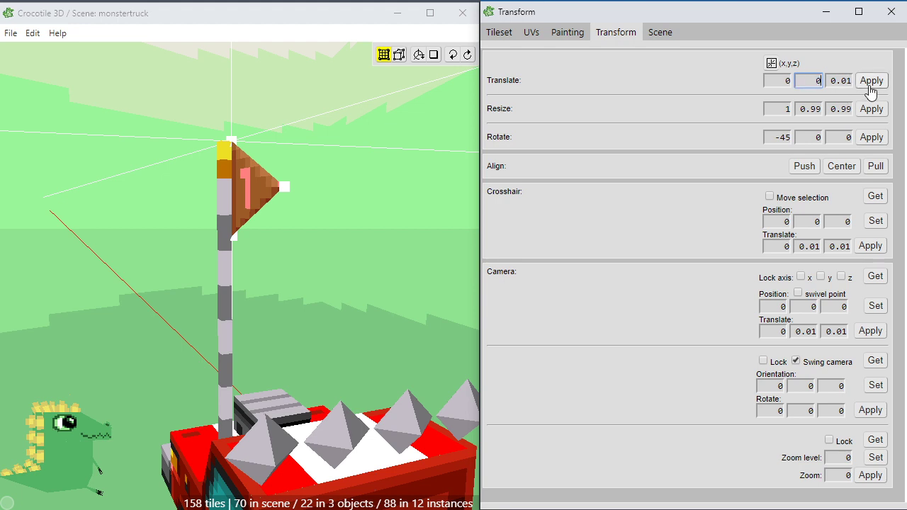
click(869, 85)
click(830, 82)
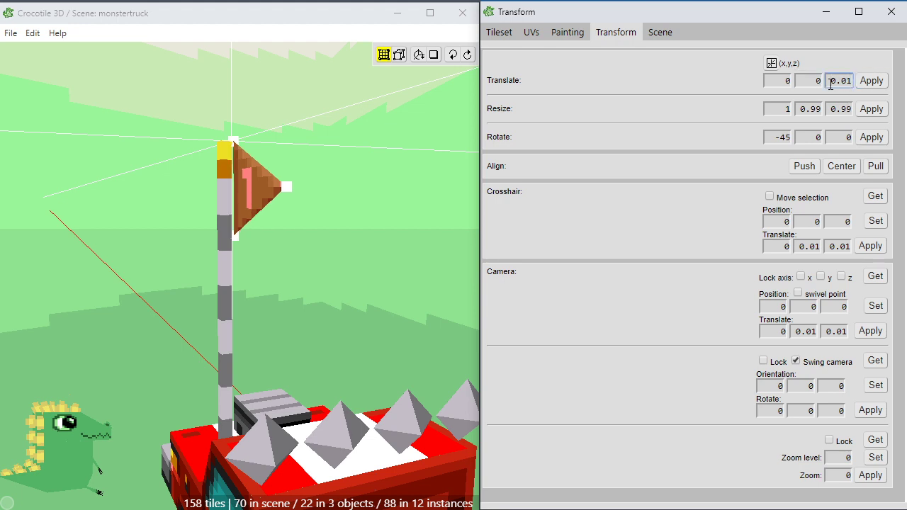
click(871, 81)
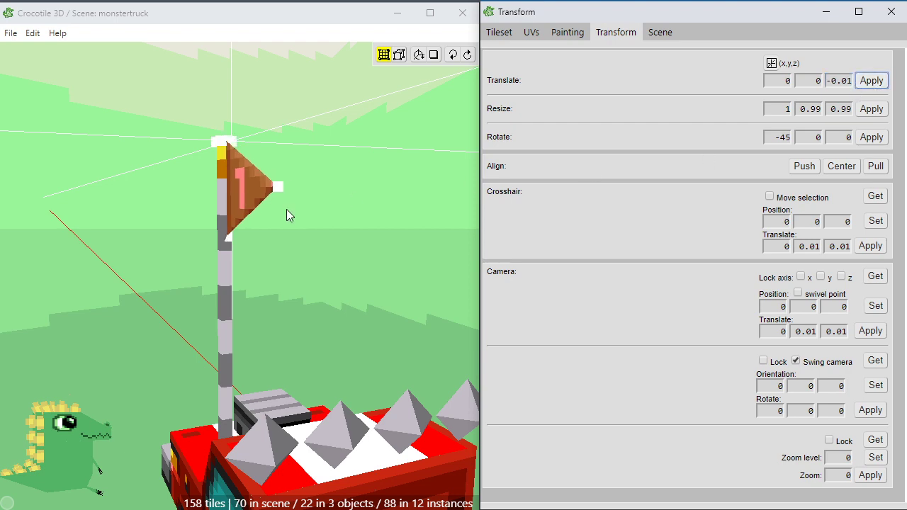
Copy the flag from its upper pole-side corner, paste it in place and flip the duplicate to form the back face
scroll(330, 242, up, 2)
middle_drag(331, 243, 310, 260)
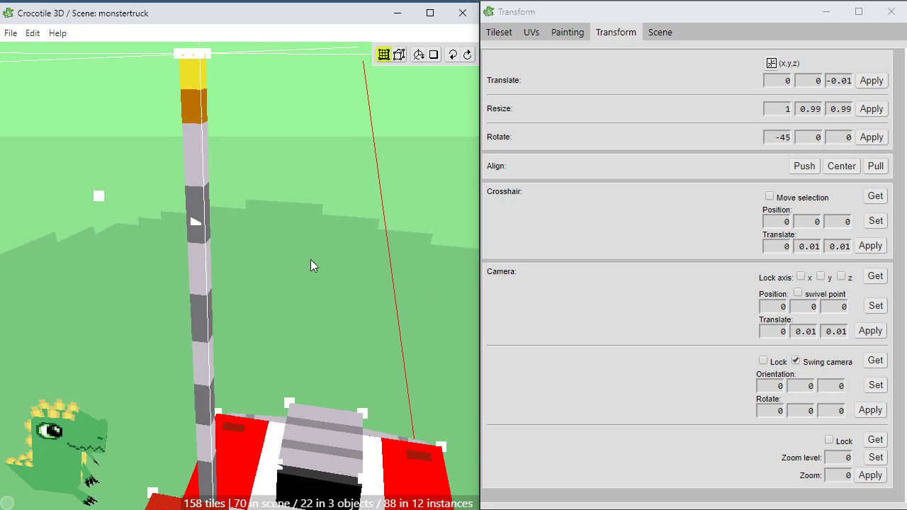
middle_drag(249, 157, 308, 217)
middle_drag(231, 179, 287, 171)
click(271, 124)
key(c)
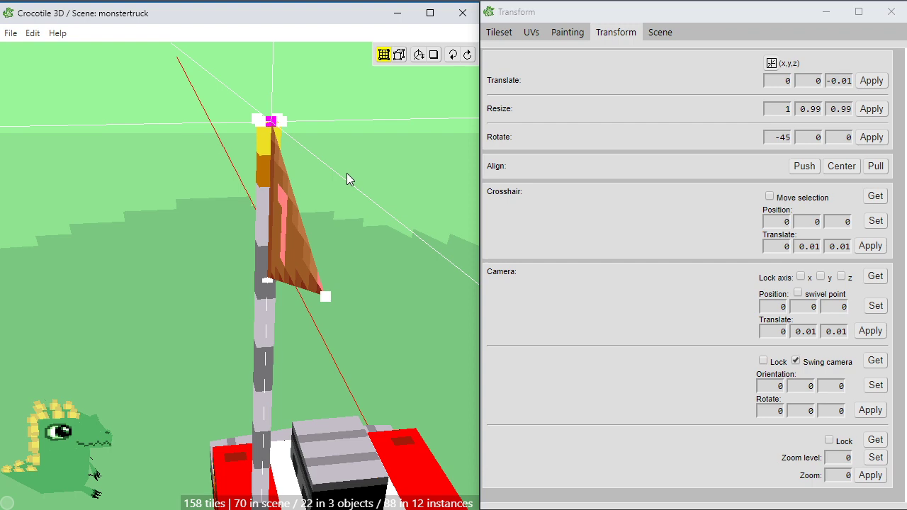
key(ctrl+v)
key(f)
middle_drag(355, 192, 213, 311)
click(362, 208)
Check the flag's back face with the whole truck in view and save the scene
scroll(360, 211, down, 5)
scroll(283, 212, down, 3)
right_drag(269, 359, 246, 226)
middle_drag(246, 225, 358, 318)
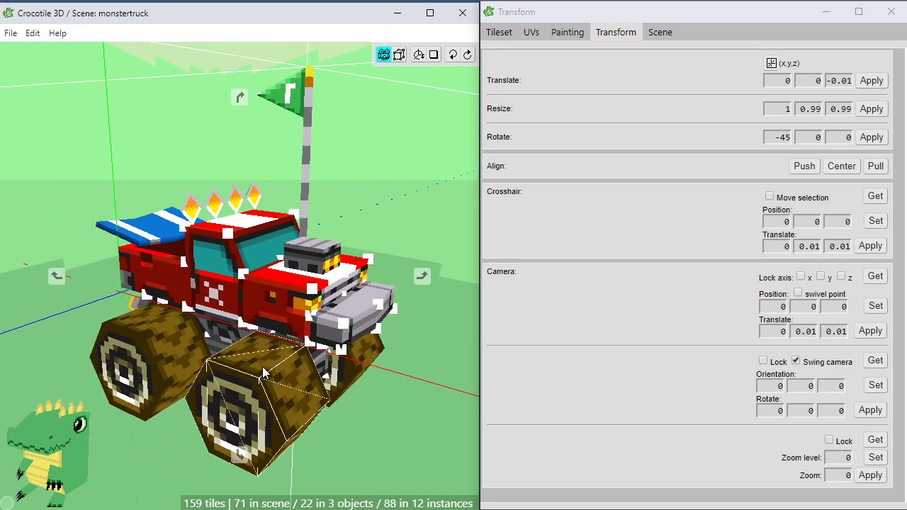
scroll(297, 440, down, 2)
middle_drag(317, 477, 404, 469)
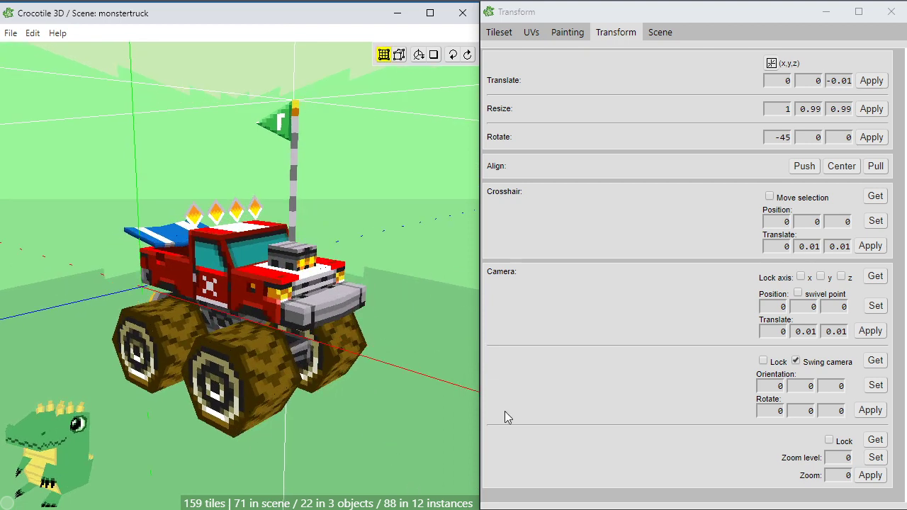
key(ctrl+s)
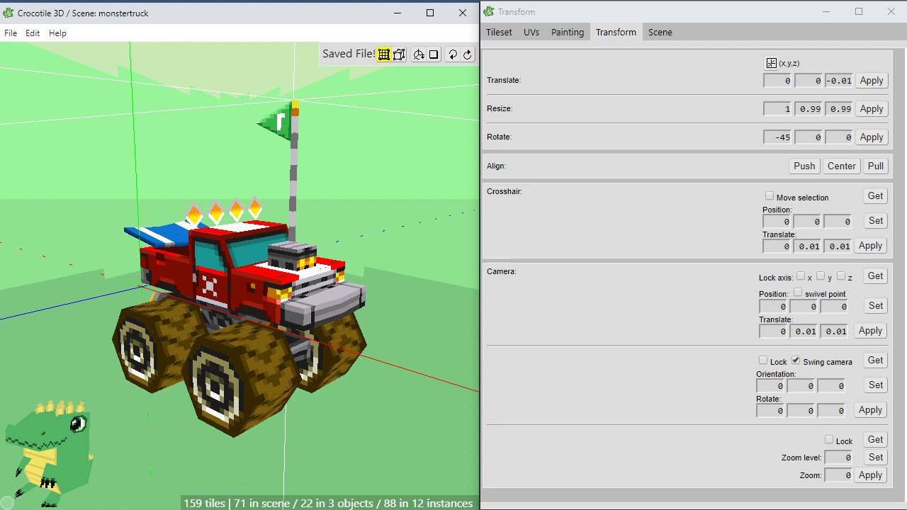
Return to the tileset and examine the truck from both sides without a selection
click(499, 32)
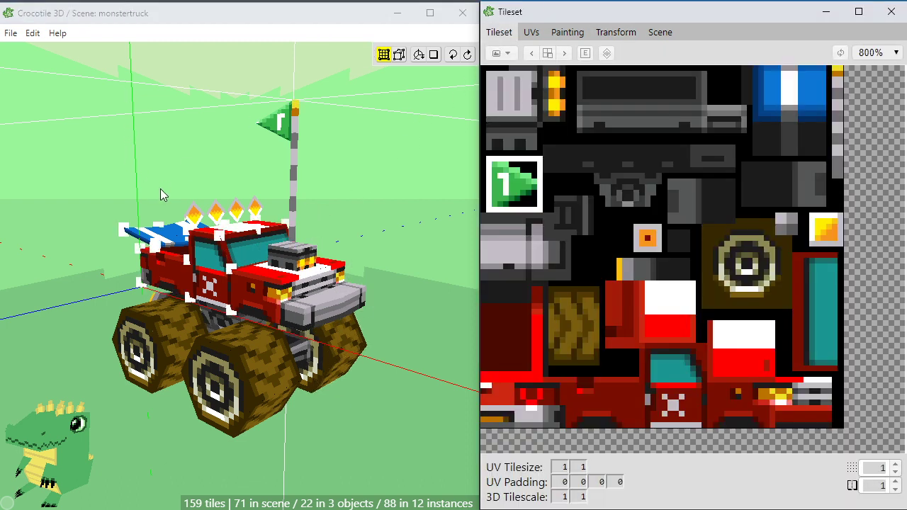
click(363, 323)
key(space)
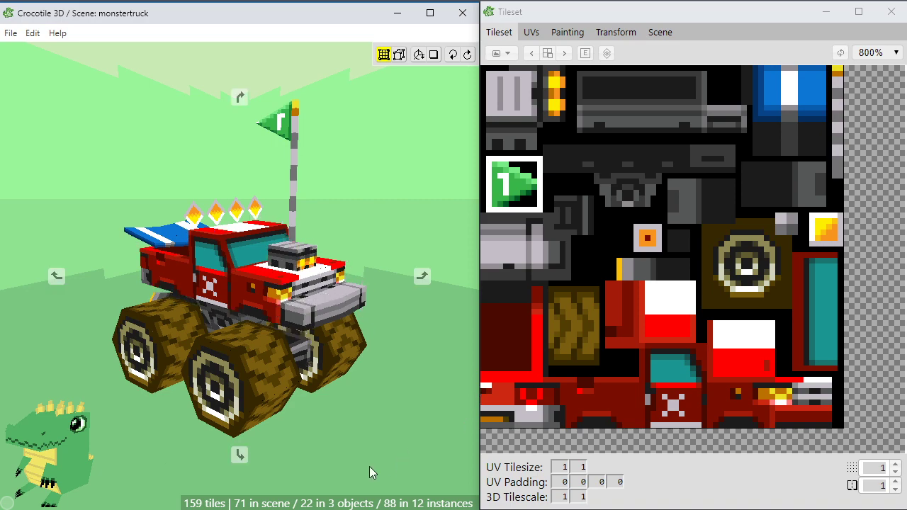
drag(369, 466, 275, 443)
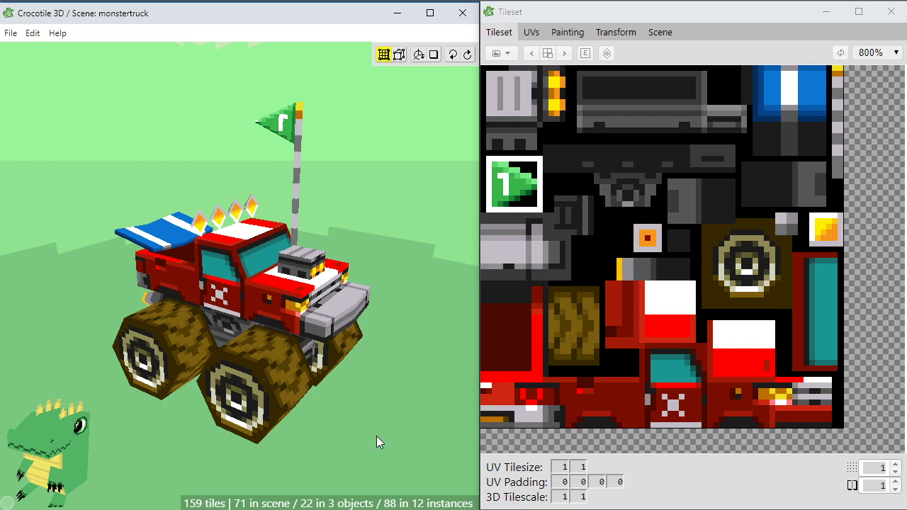
middle_drag(377, 437, 418, 407)
middle_drag(341, 388, 397, 442)
scroll(325, 397, up, 5)
middle_drag(178, 262, 332, 273)
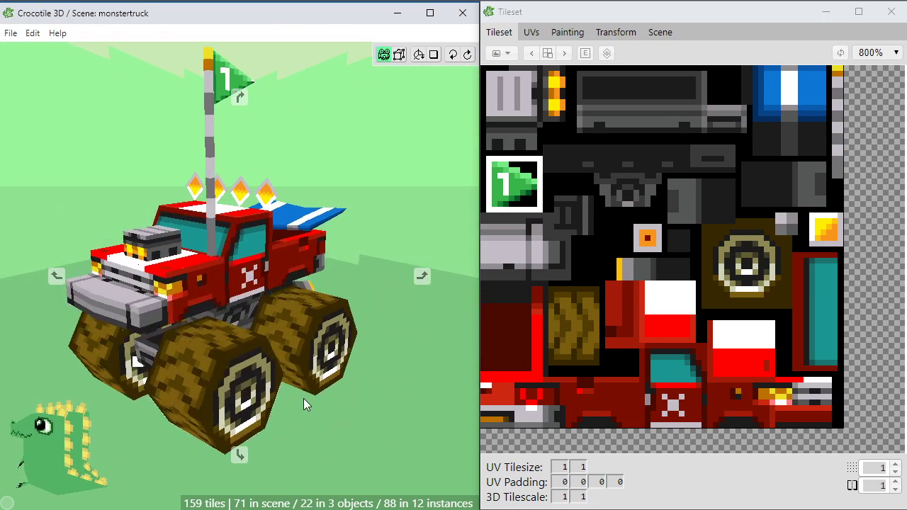
middle_drag(303, 398, 324, 376)
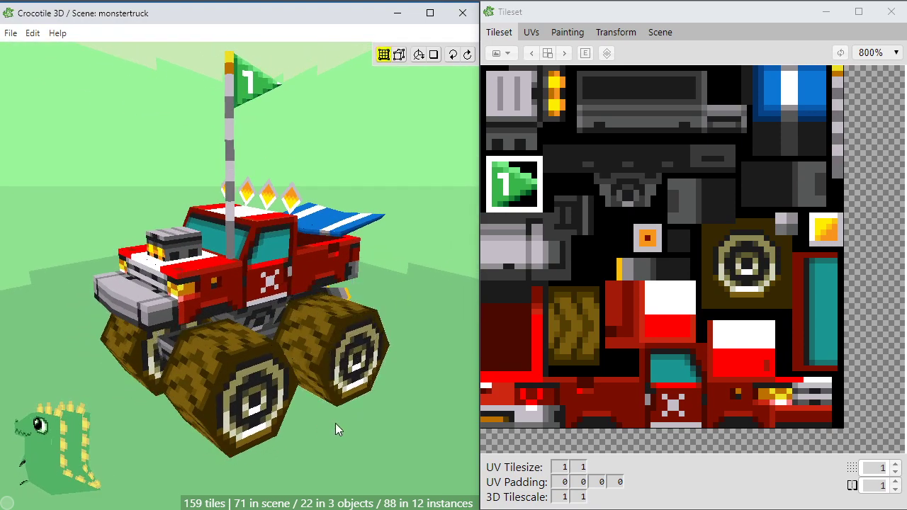
middle_drag(361, 403, 383, 436)
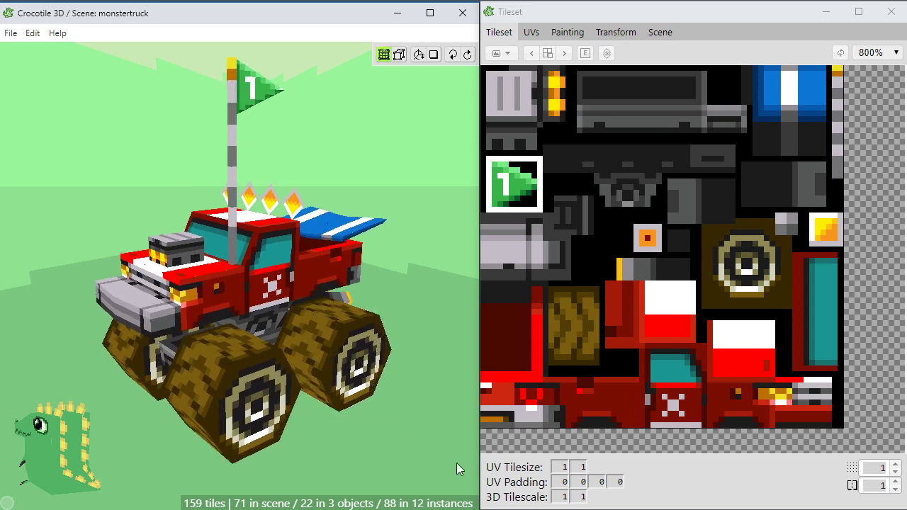